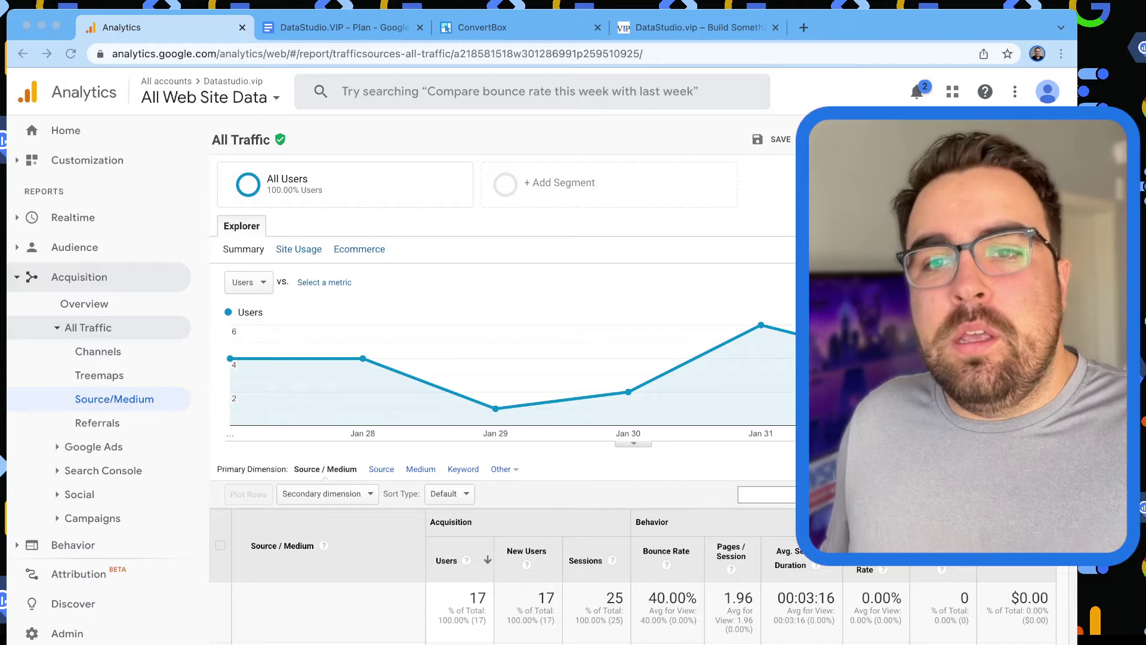
# Bring Chrome forward and switch to the DataStudio.VIP - Plan document tab.
pyautogui.press('super+Tab')
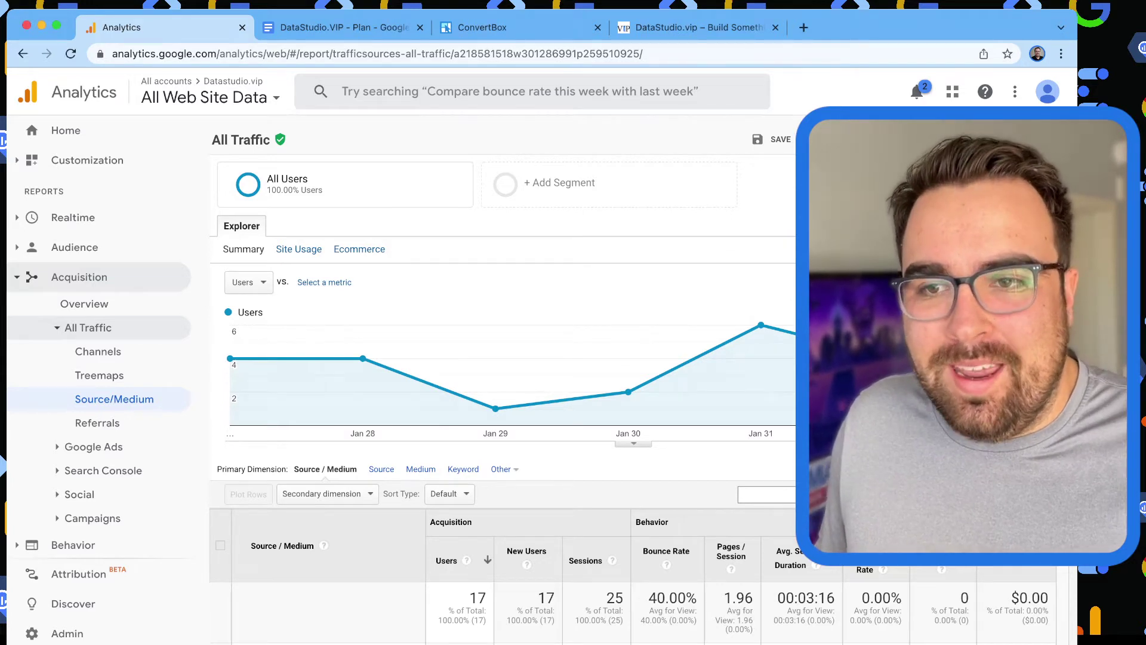
pyautogui.hotkey('ctrl', 'Tab')
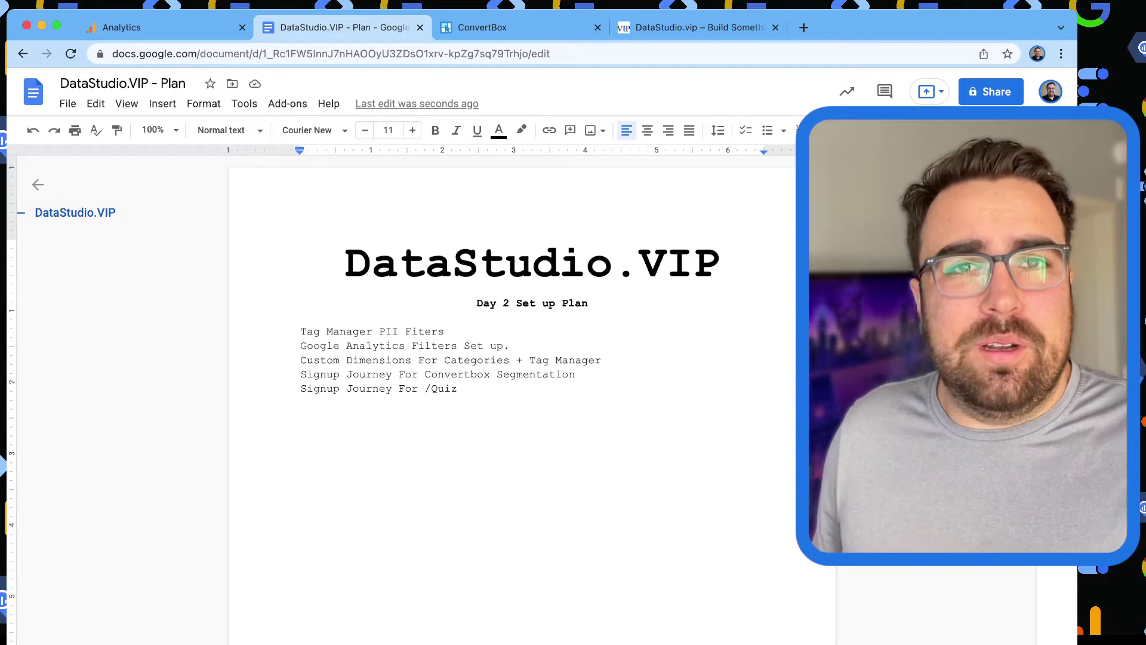
# Review the plan's Google Analytics Filters, Custom Dimensions and Convertbox Segmentation lines.
pyautogui.click(373, 346)
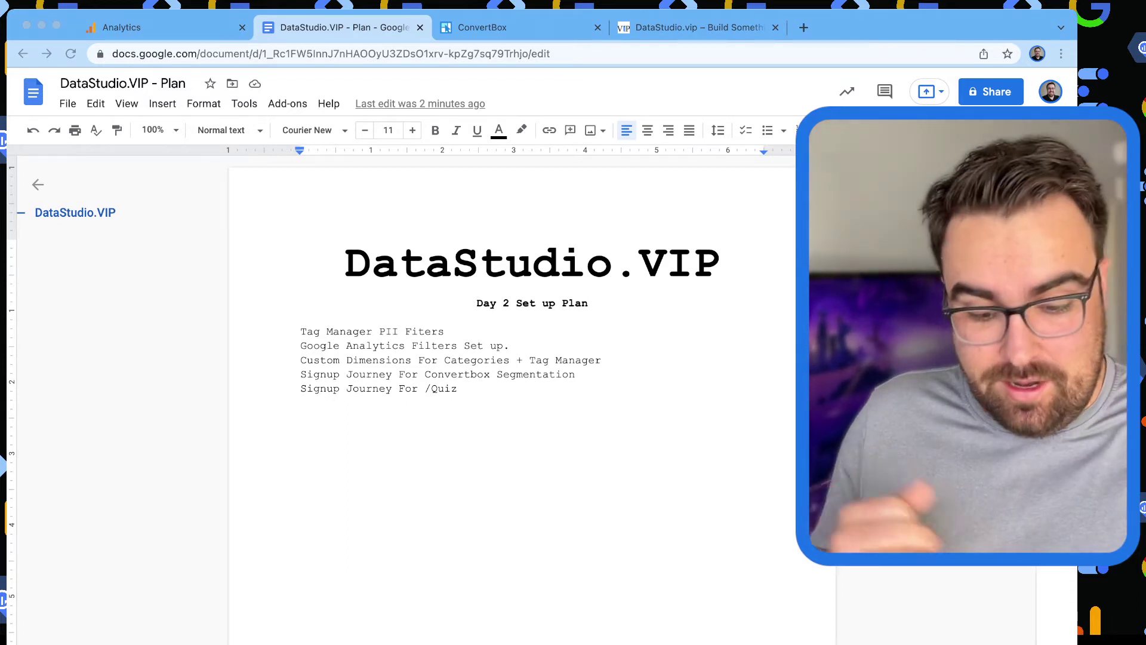
pyautogui.click(302, 360)
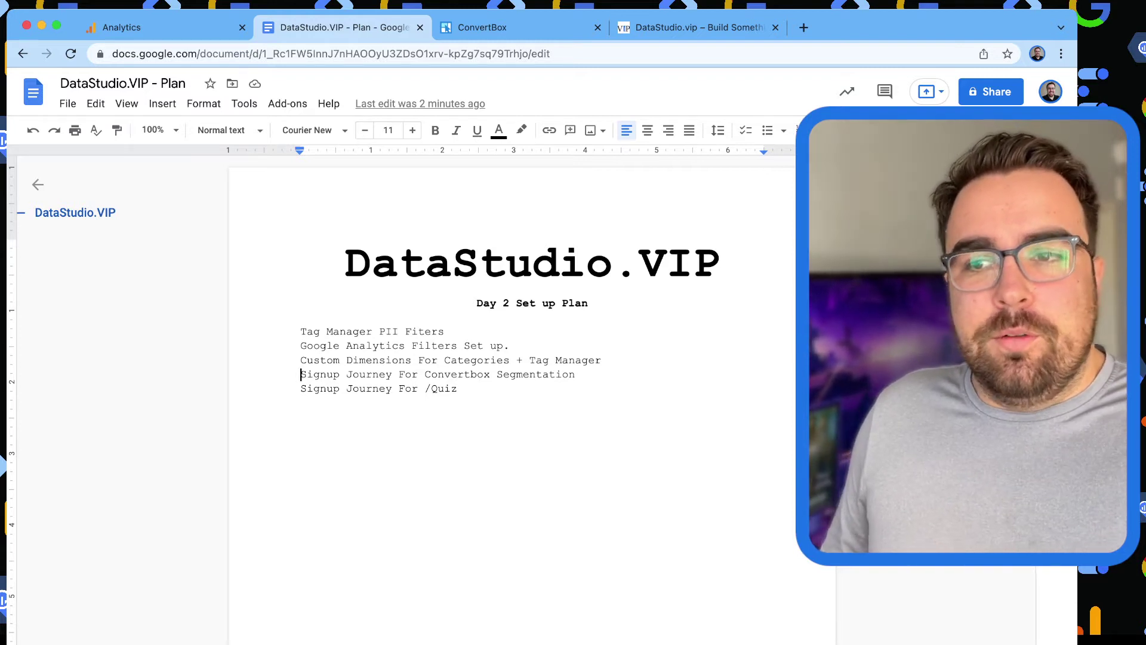
pyautogui.click(582, 374)
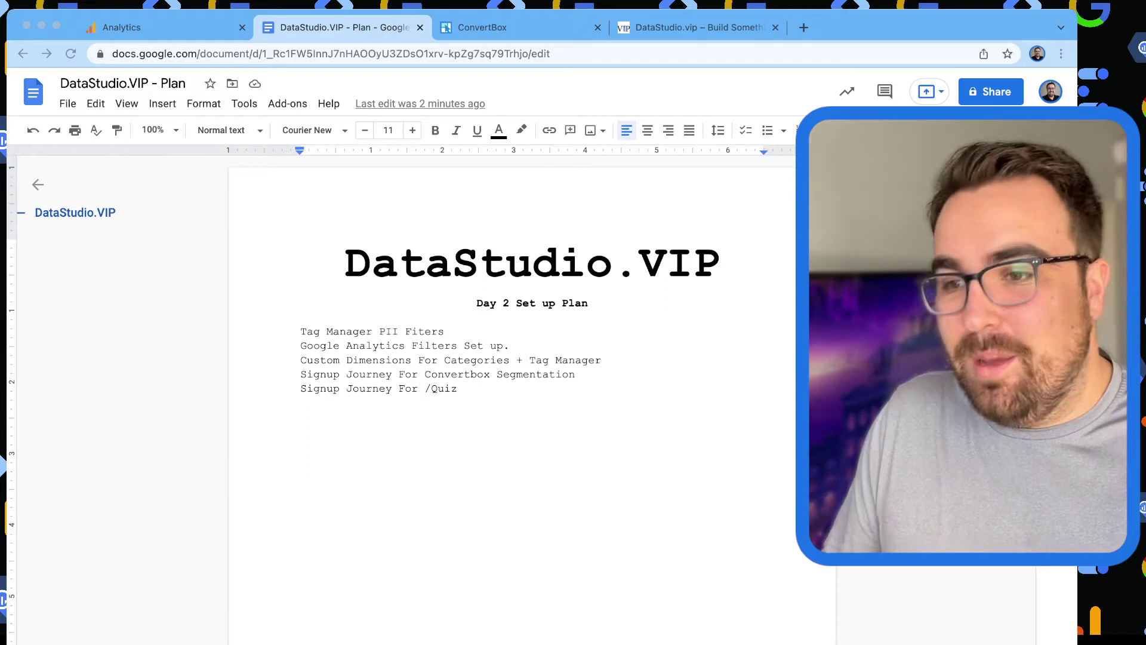
# Open the DataStudio.VIP Google Tag Manager workspace in a new tab via the 'tag' autocomplete.
pyautogui.press('super+Tab')
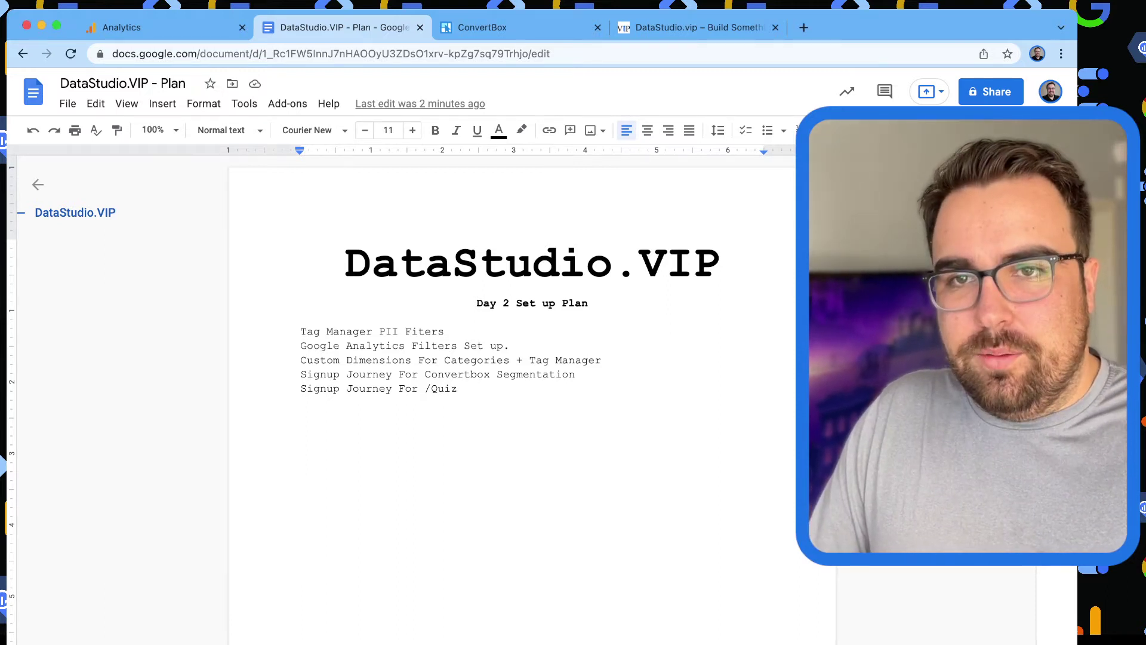
pyautogui.hotkey('ctrl', 't')
pyautogui.write('tag')
pyautogui.press('Return')
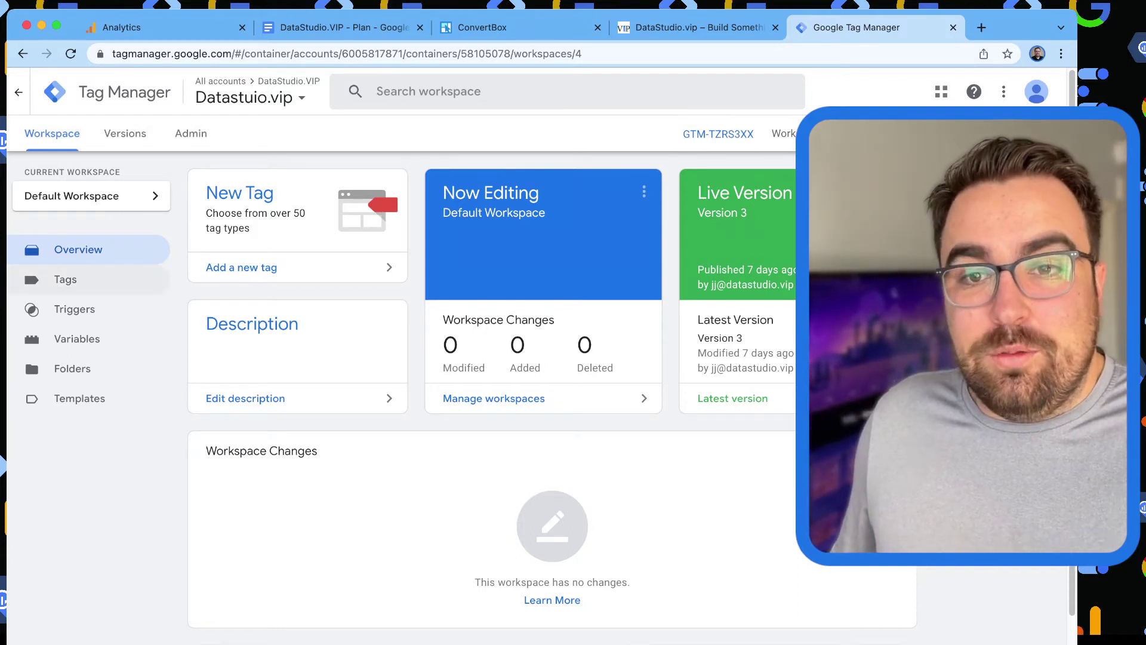
# Open the GAS - DataStudio.VIP settings variable from the container's Variables list.
pyautogui.click(77, 339)
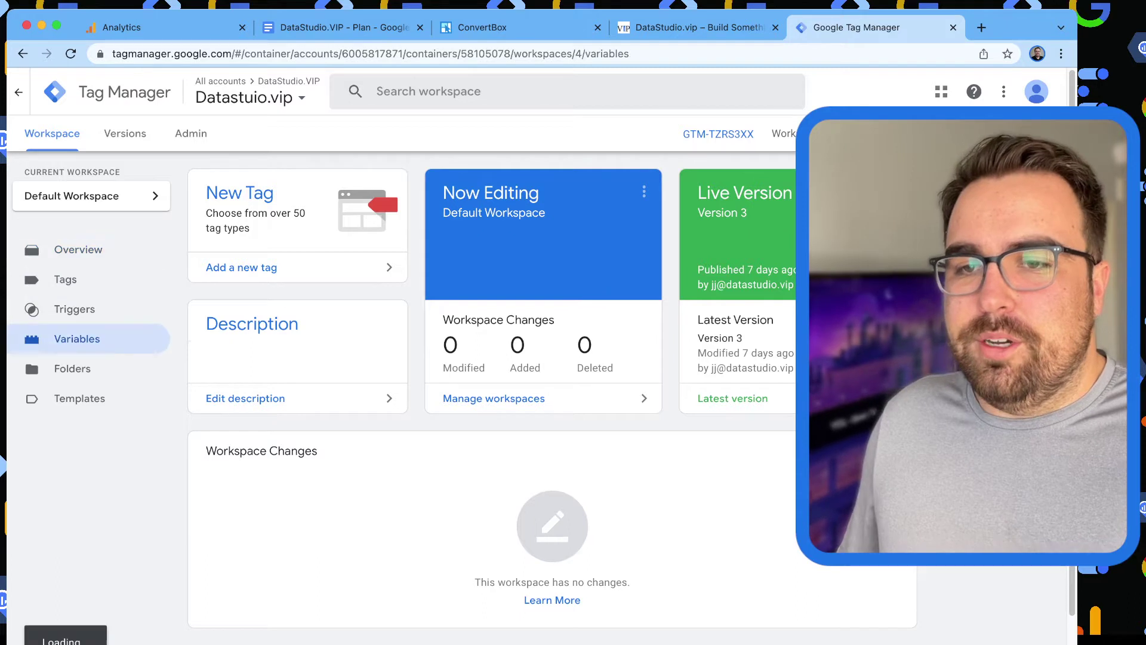
pyautogui.scroll(-15, 552, 346)
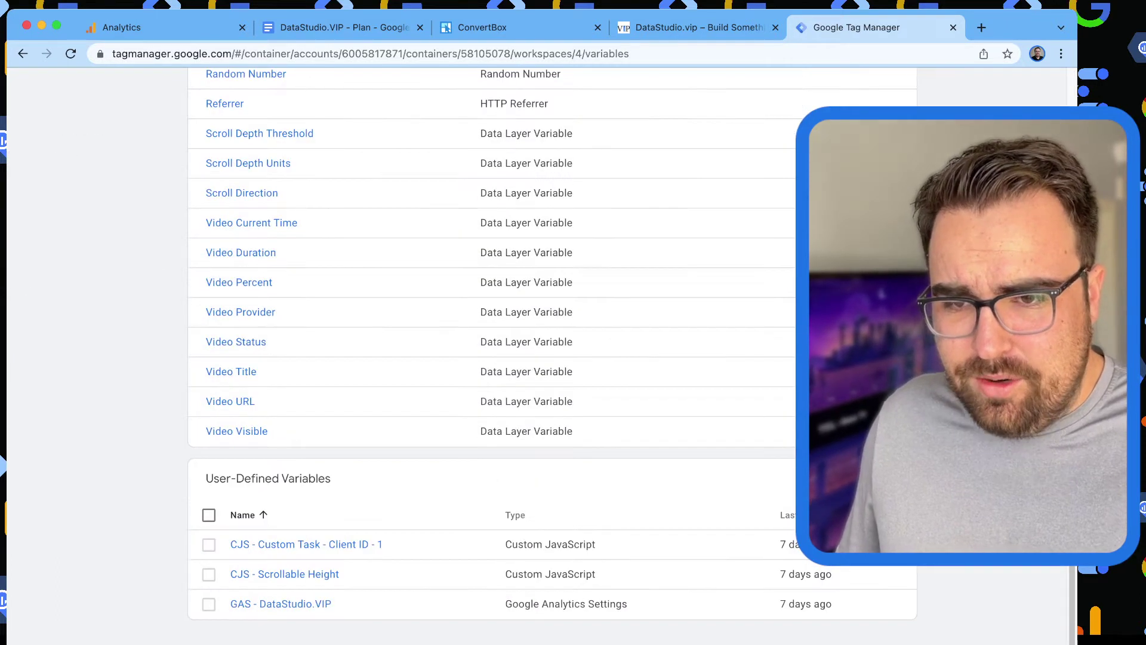
pyautogui.click(281, 604)
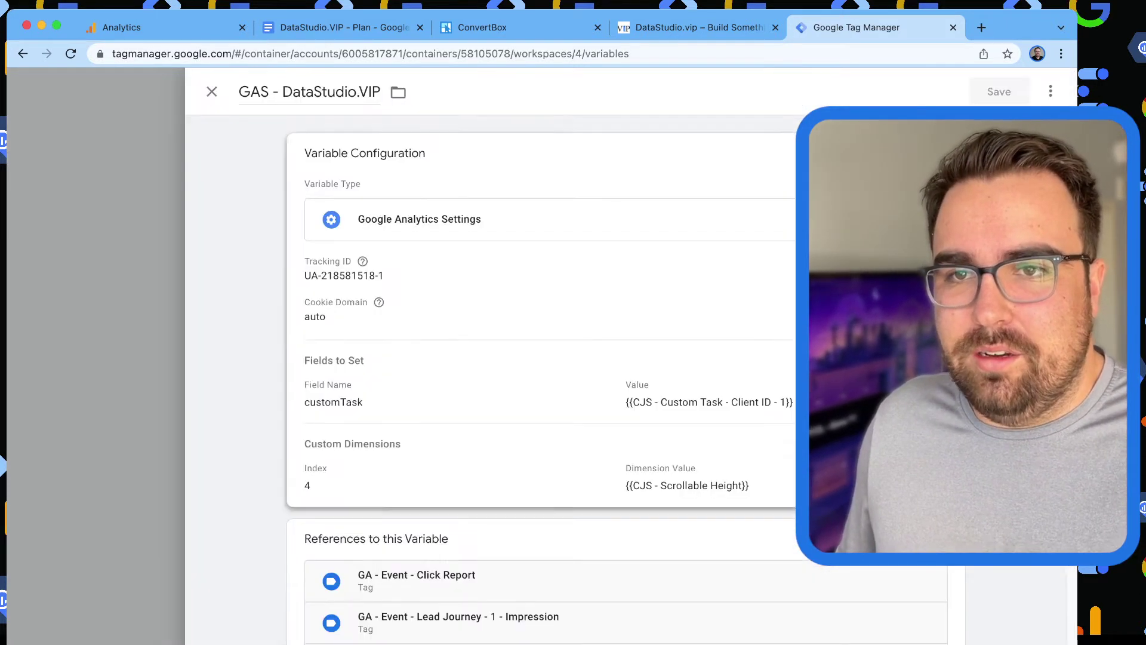
pyautogui.doubleClick(254, 92)
# Review the variable's fields to set, add an empty field row, and return to the plan.
pyautogui.scroll(-2, 537, 358)
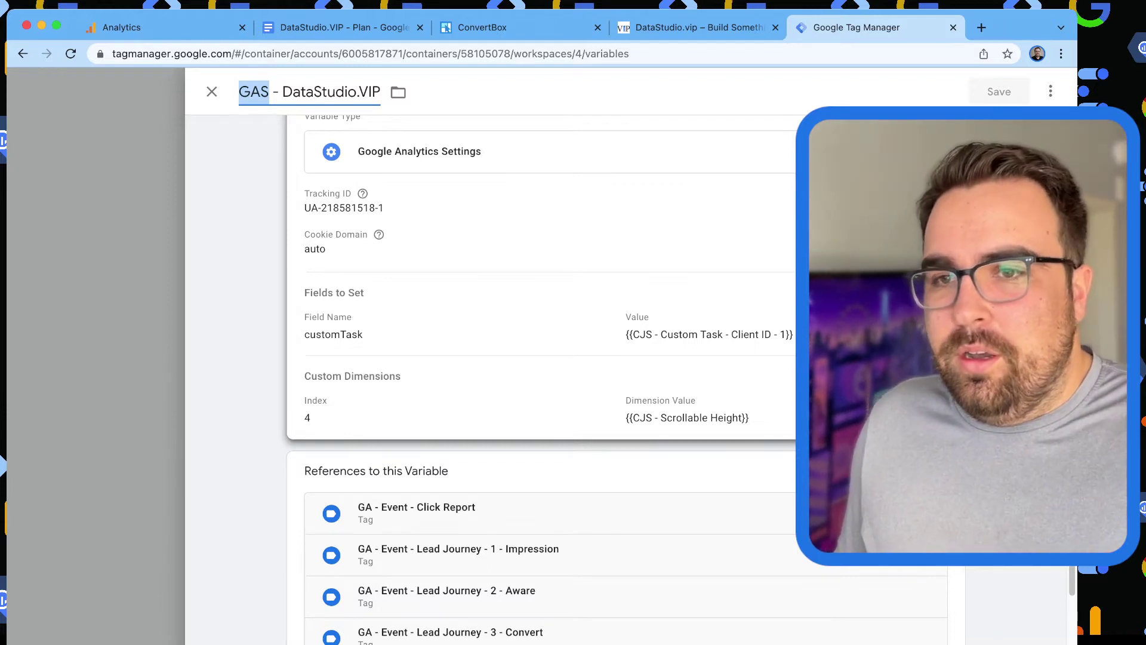
pyautogui.scroll(2, 621, 382)
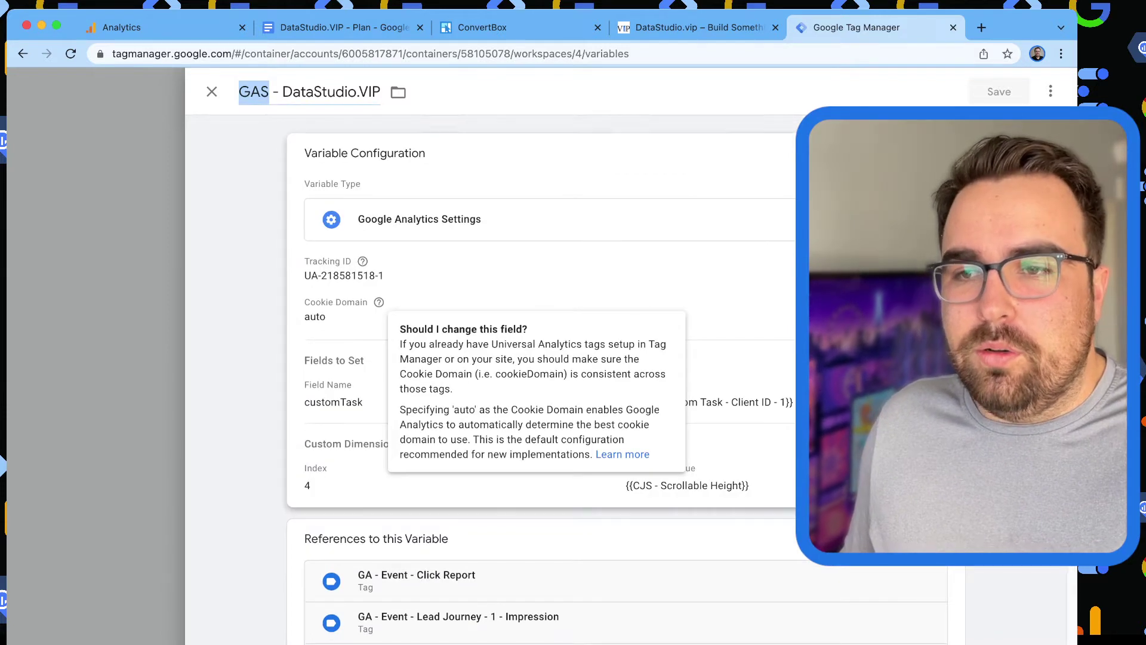
pyautogui.scroll(-5, 614, 383)
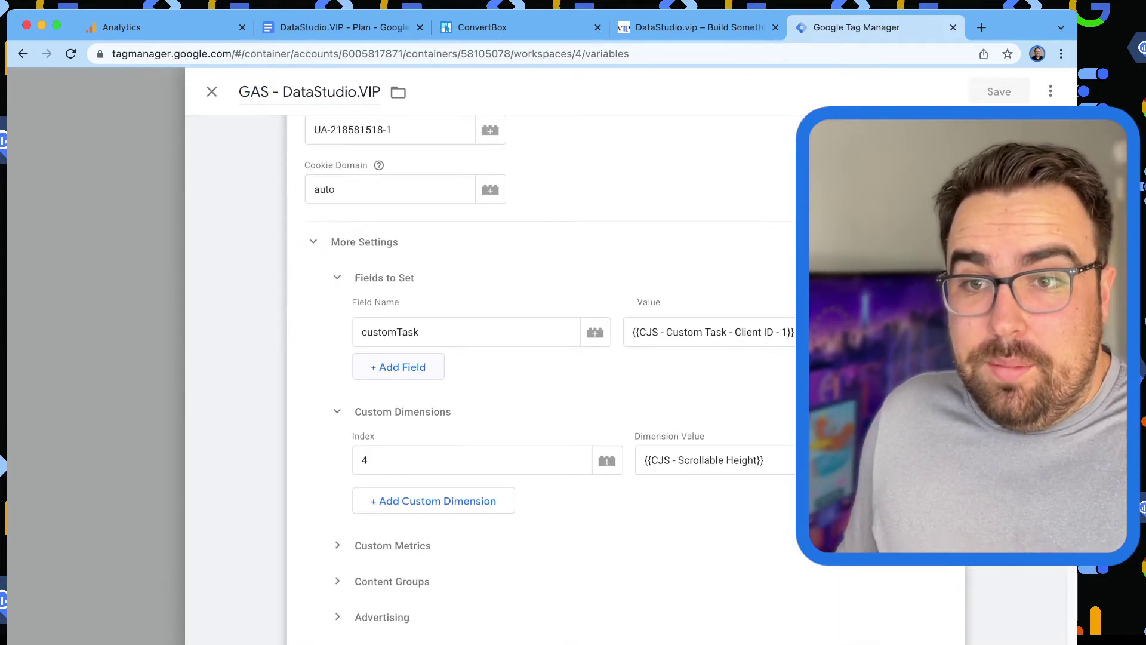
pyautogui.click(398, 366)
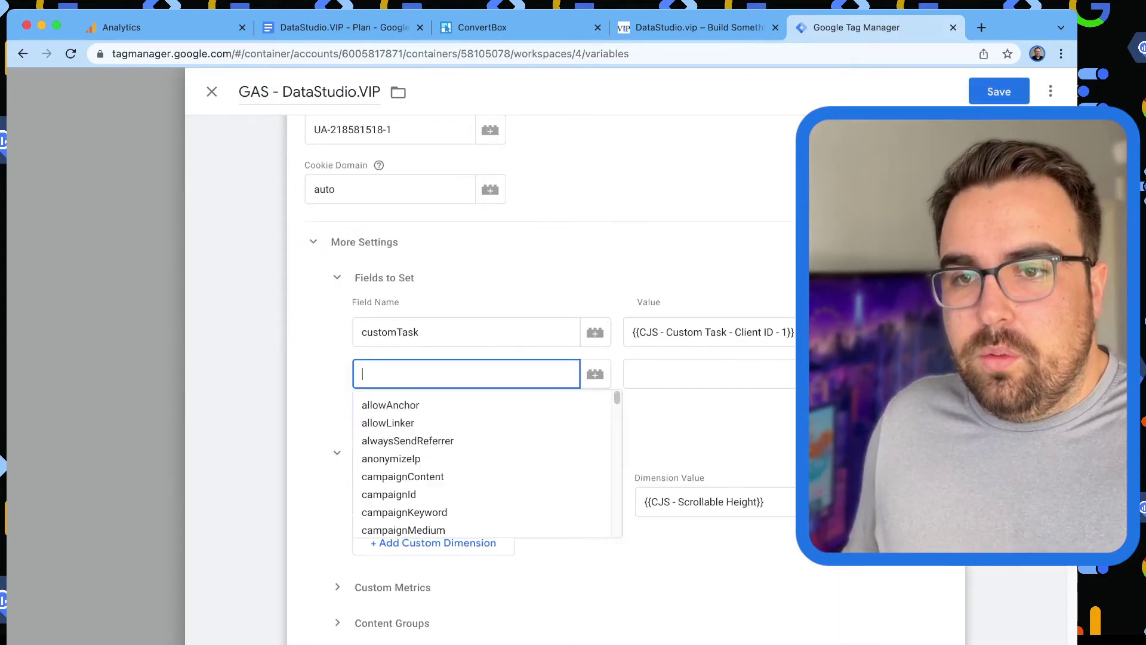
pyautogui.press('Escape')
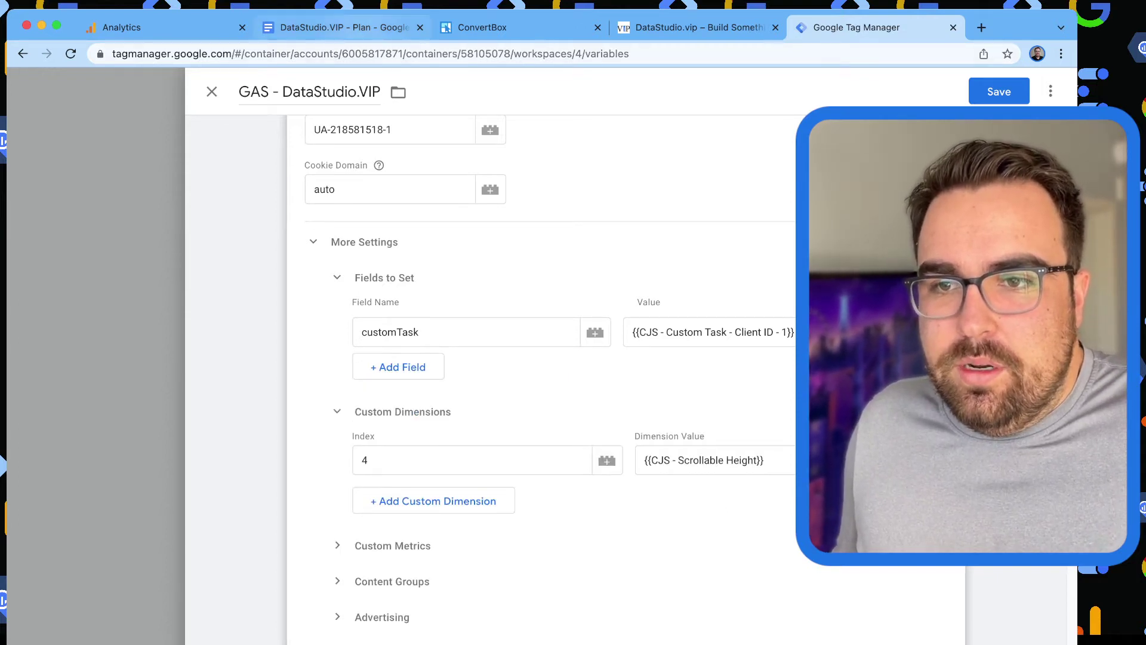
pyautogui.click(344, 28)
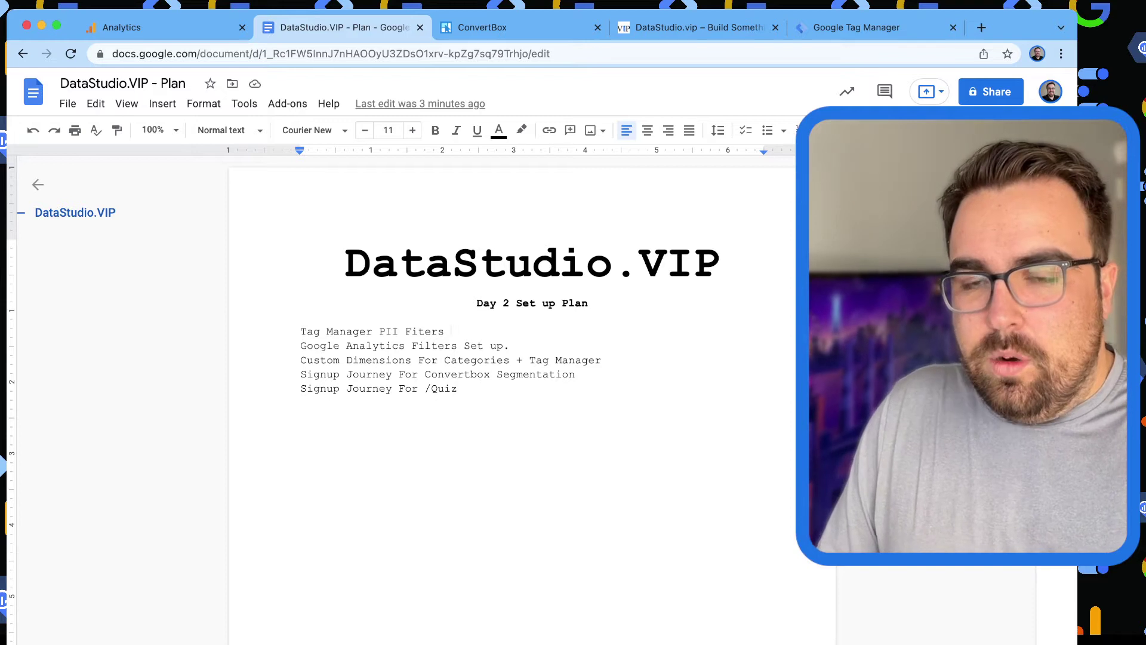
# Under Tag Manager PII Fiters, add dash items 'Gas' and 'New Variable Page Path + Parameters'.
pyautogui.press('Return')
pyautogui.write('GA4 -')
pyautogui.press('BackSpace')
pyautogui.press('BackSpace')
pyautogui.press('BackSpace')
pyautogui.press('BackSpace')
pyautogui.press('BackSpace')
pyautogui.write('- GAs')
pyautogui.press('BackSpace')
pyautogui.press('BackSpace')
pyautogui.press('BackSpace')
pyautogui.write('as')
pyautogui.hotkey('shift', 'Return')
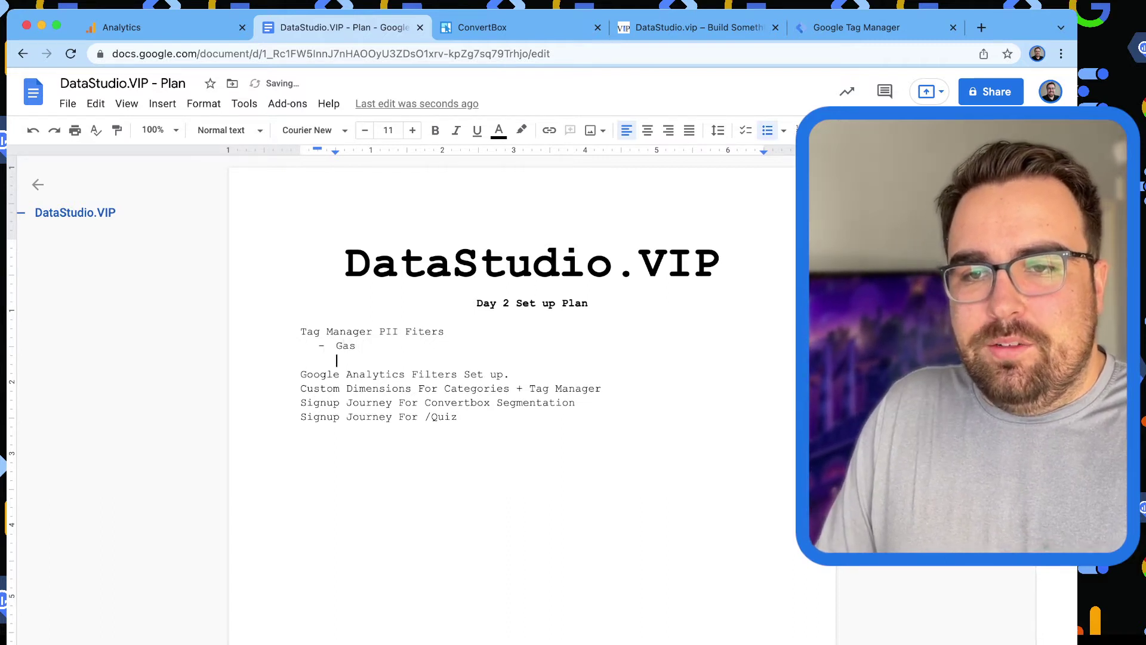
pyautogui.press('BackSpace')
pyautogui.press('Return')
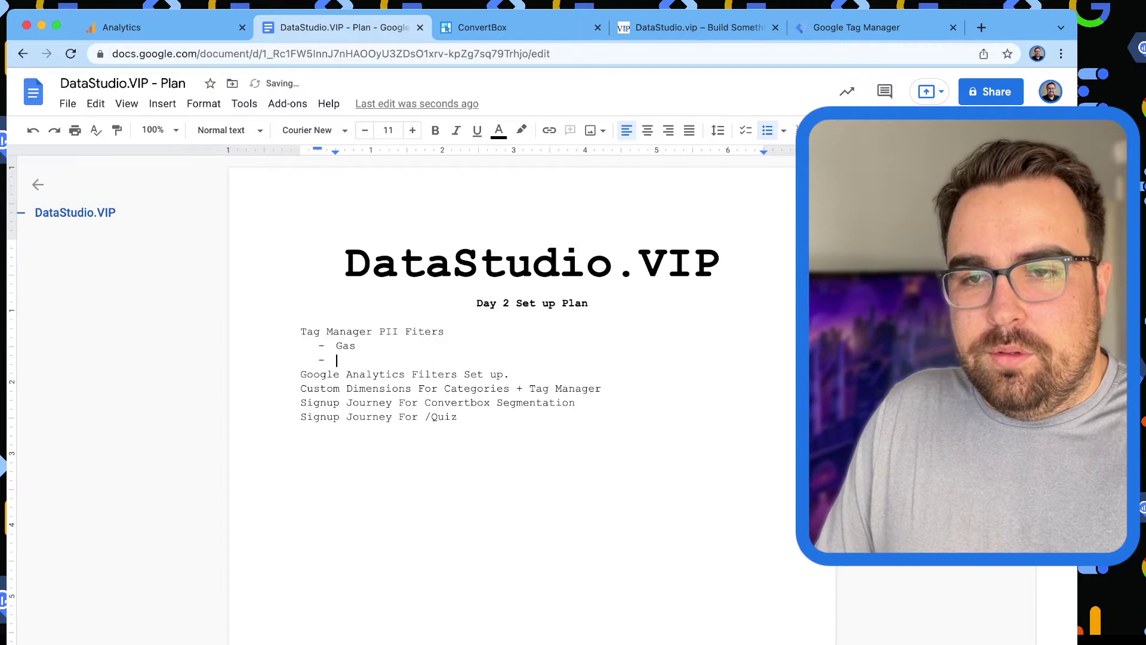
pyautogui.write('New Variable')
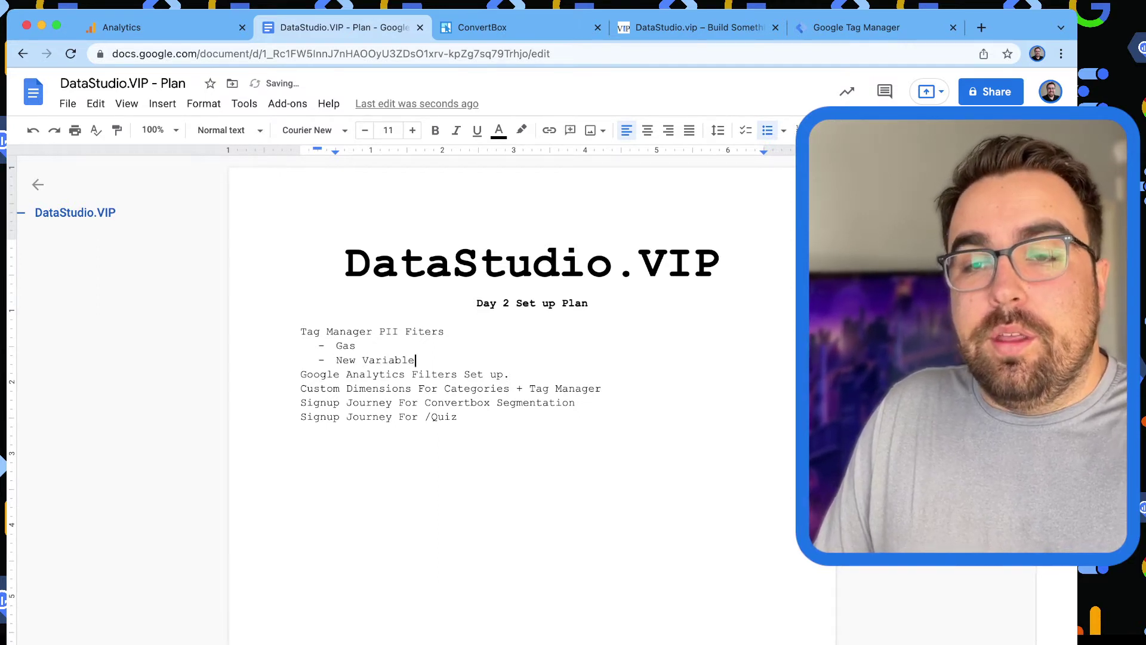
pyautogui.press('Return')
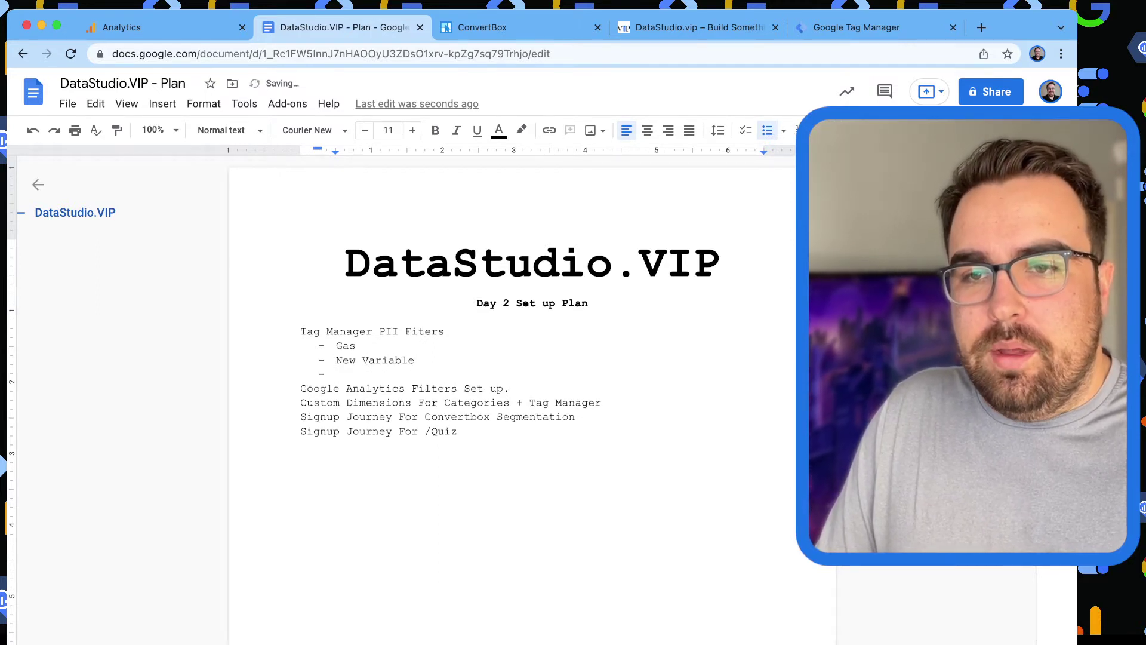
pyautogui.press('BackSpace')
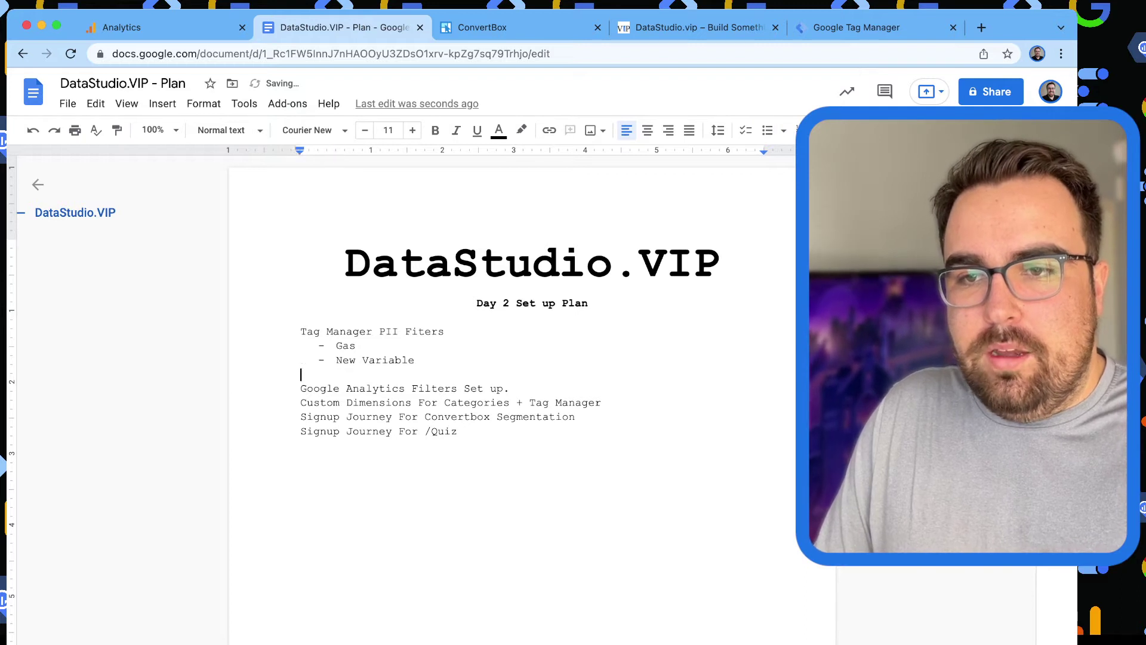
pyautogui.press('BackSpace')
pyautogui.write('Page ')
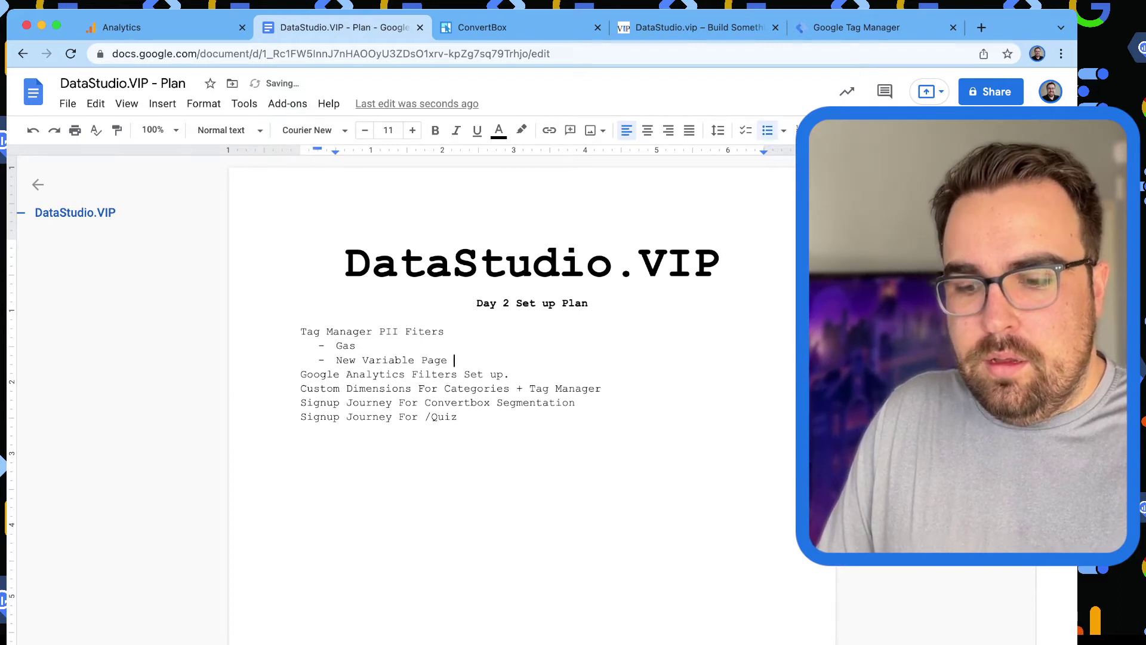
pyautogui.write('Path + Parameters')
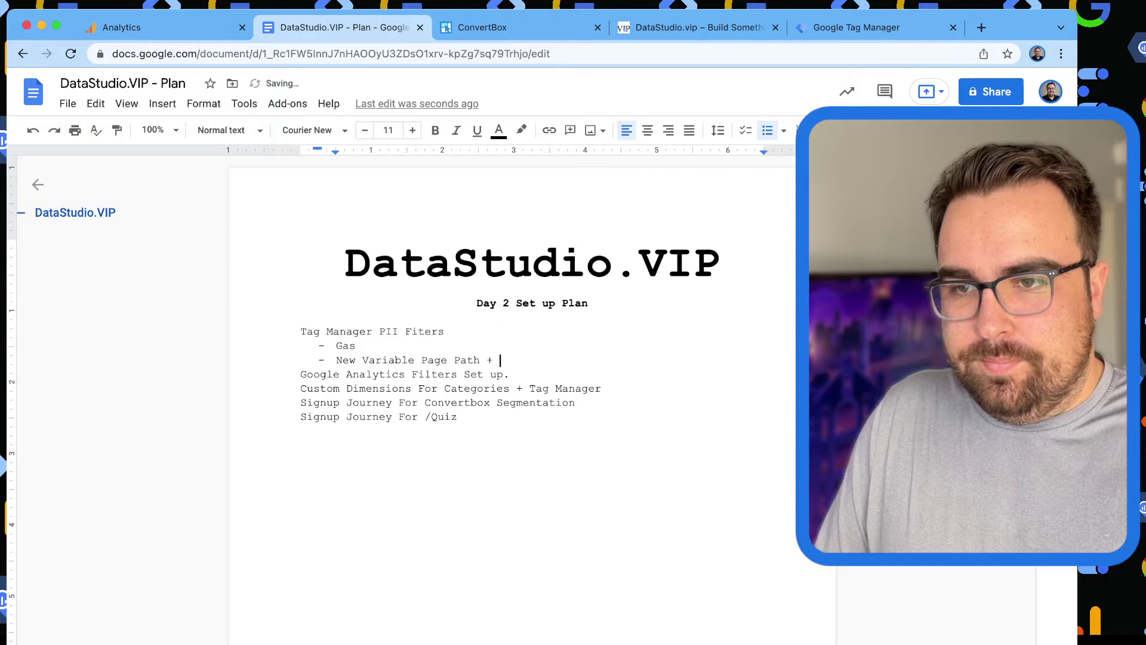
# Add dash items 'Redact That' and 'Overwrite Old Page with new Paramter'.
pyautogui.press('Return')
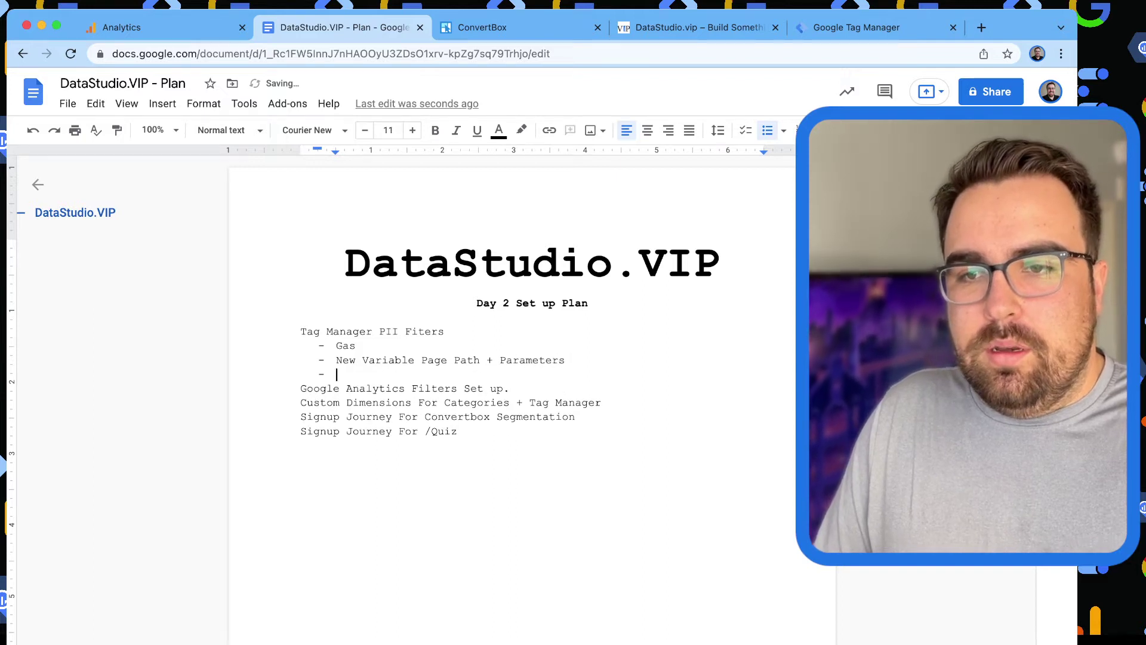
pyautogui.write('Remo')
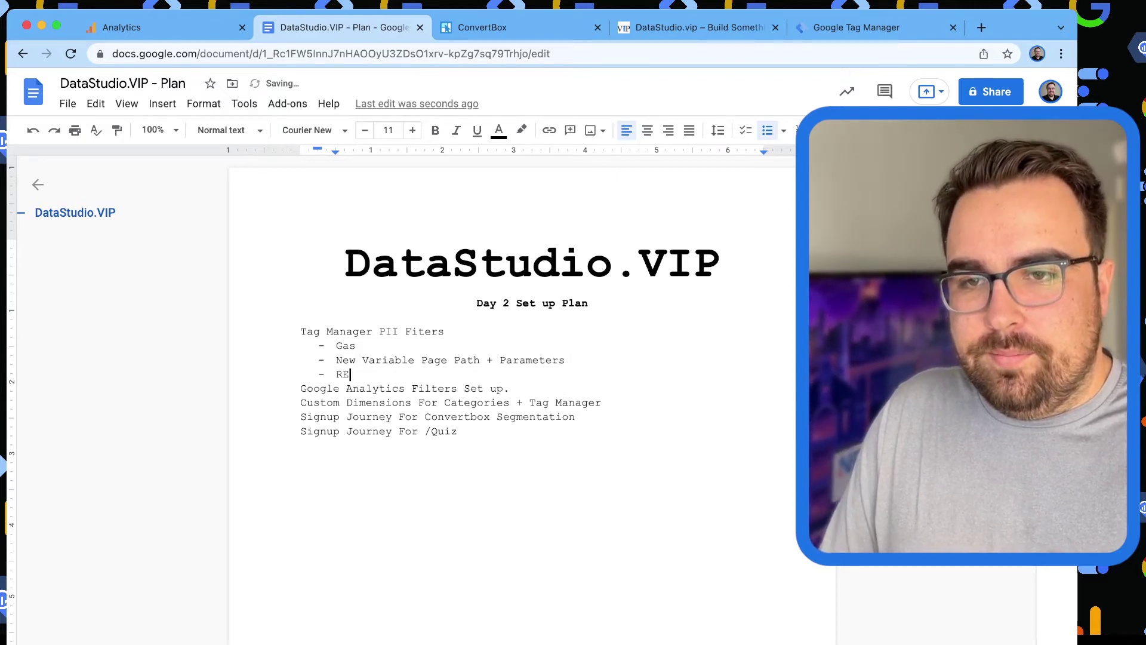
pyautogui.press('BackSpace')
pyautogui.press('BackSpace')
pyautogui.press('BackSpace')
pyautogui.press('BackSpace')
pyautogui.write('Redact')
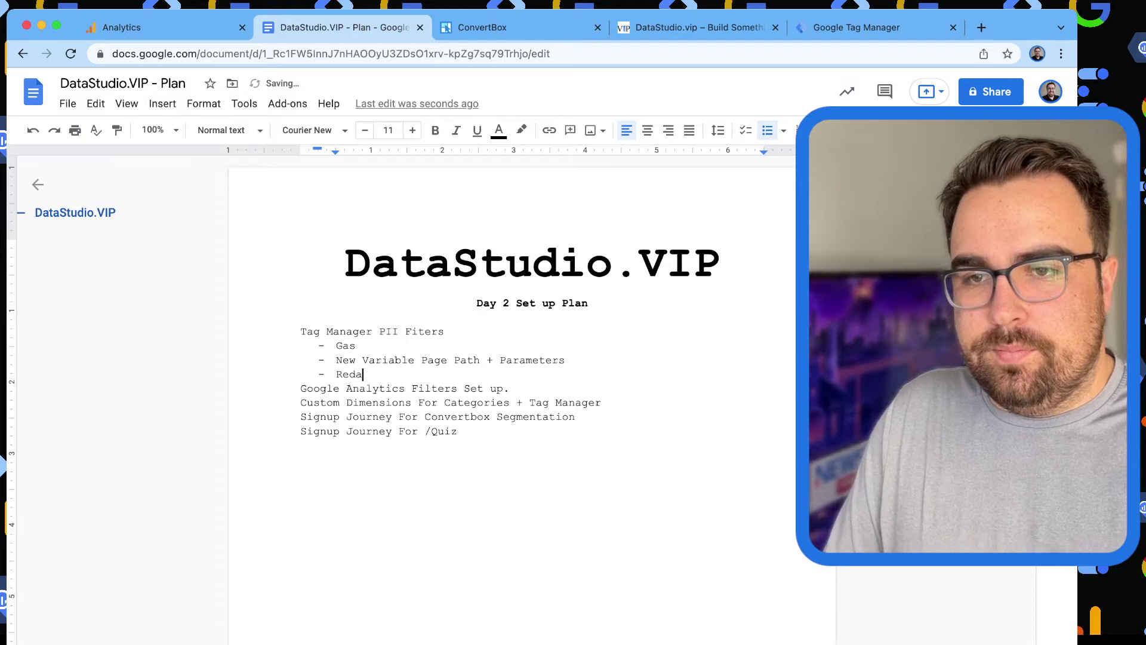
pyautogui.press('BackSpace')
pyautogui.write('t That')
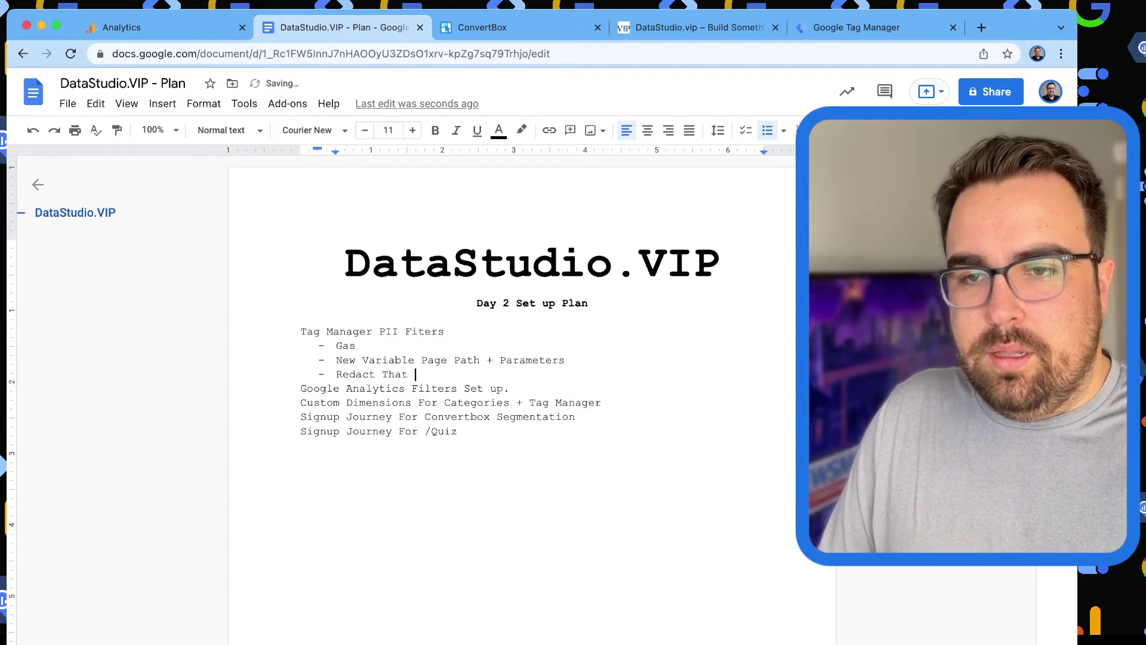
pyautogui.press('Return')
pyautogui.write('Overwrite Old ')
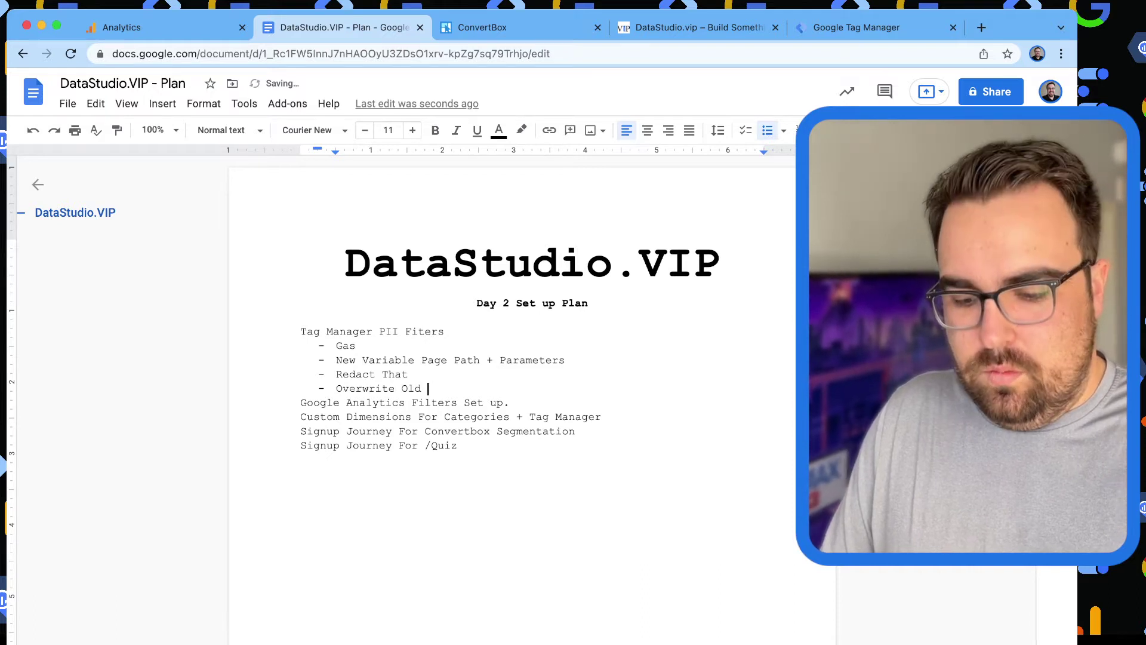
pyautogui.write('Page with new ')
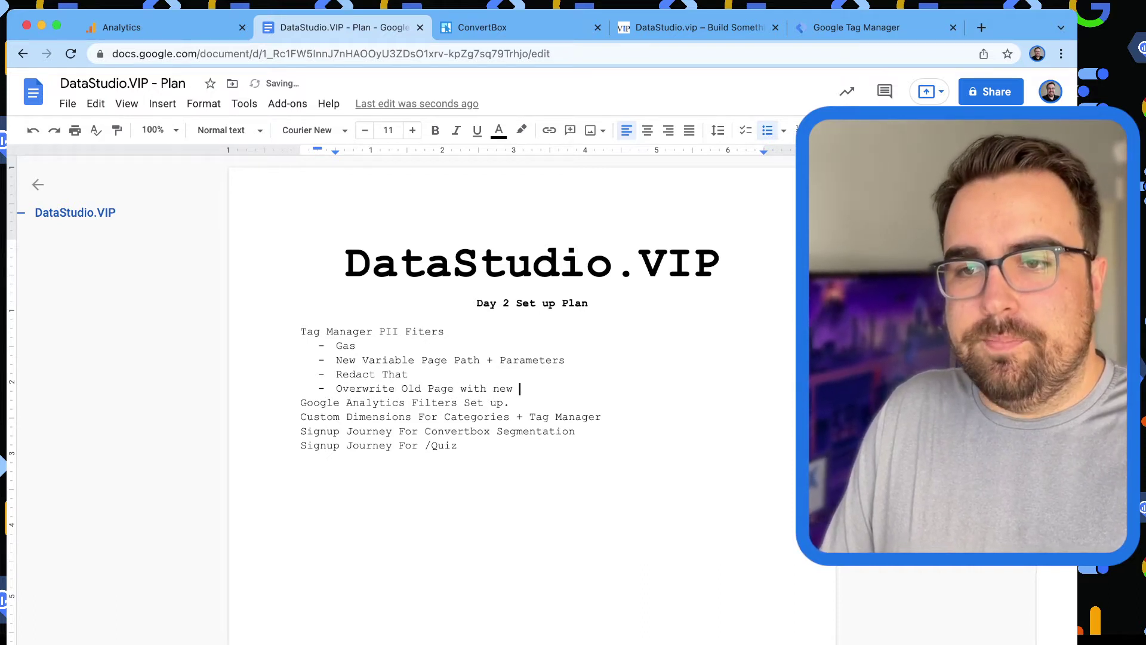
pyautogui.write('Paramter')
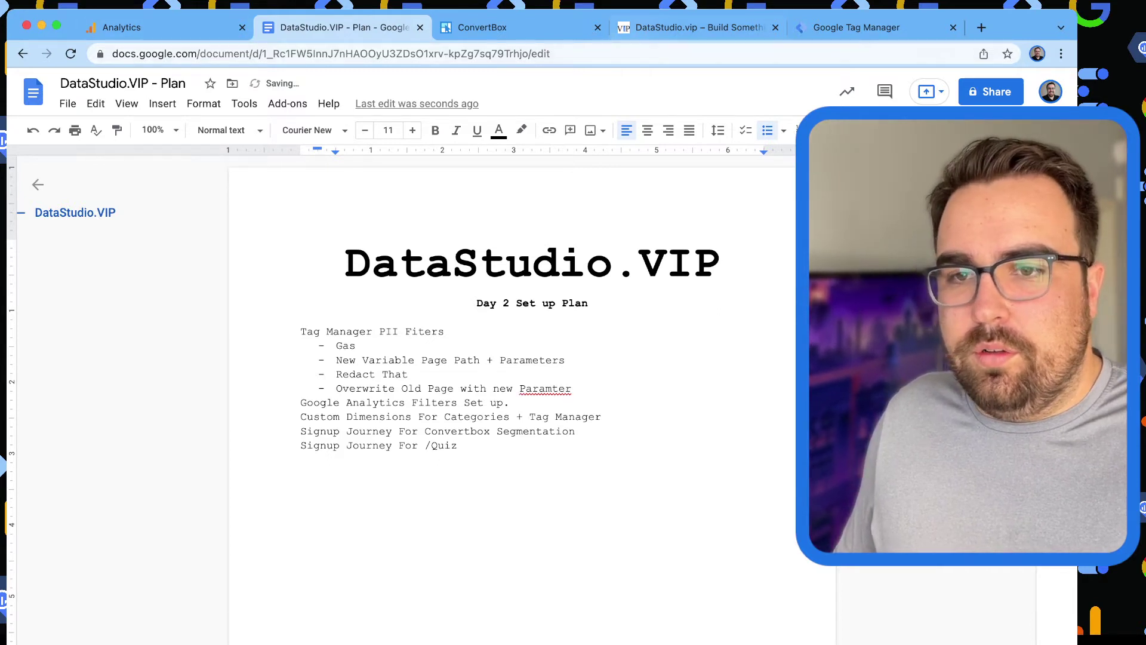
# Leave the GAS settings variable editor, discarding its unsaved changes.
pyautogui.click(857, 27)
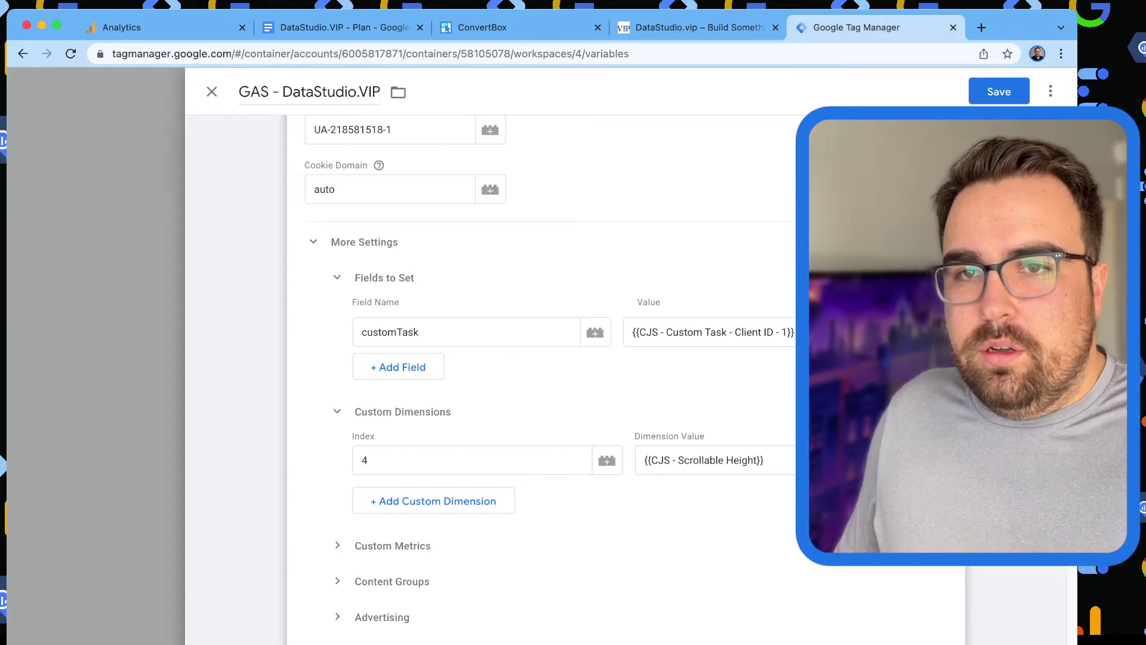
pyautogui.click(212, 91)
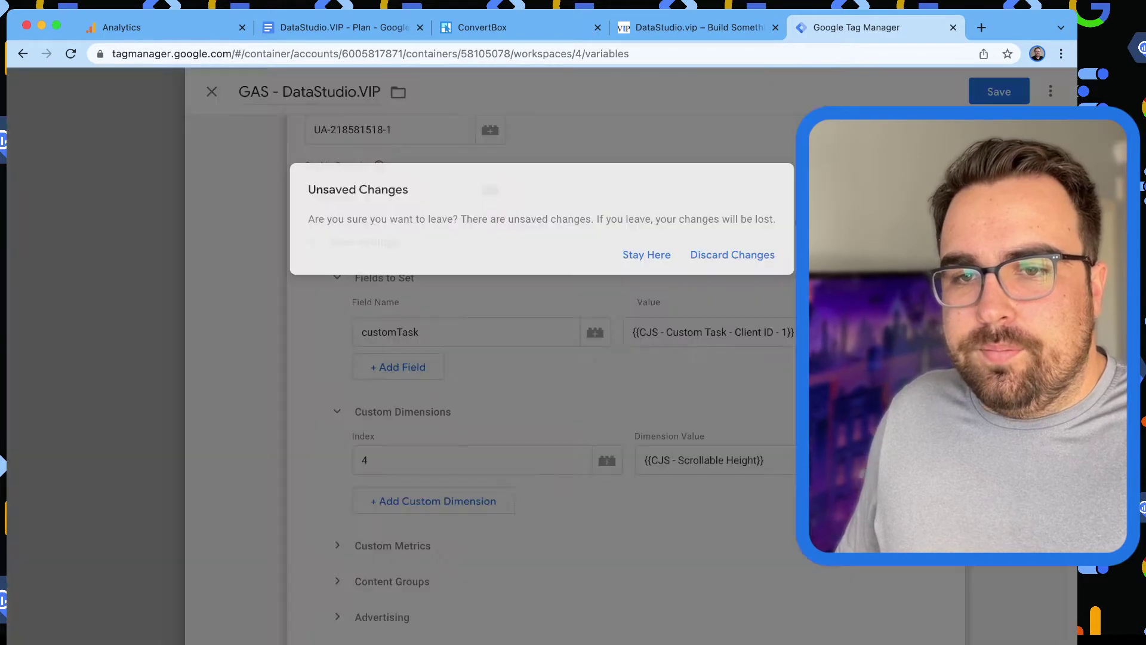
pyautogui.click(732, 254)
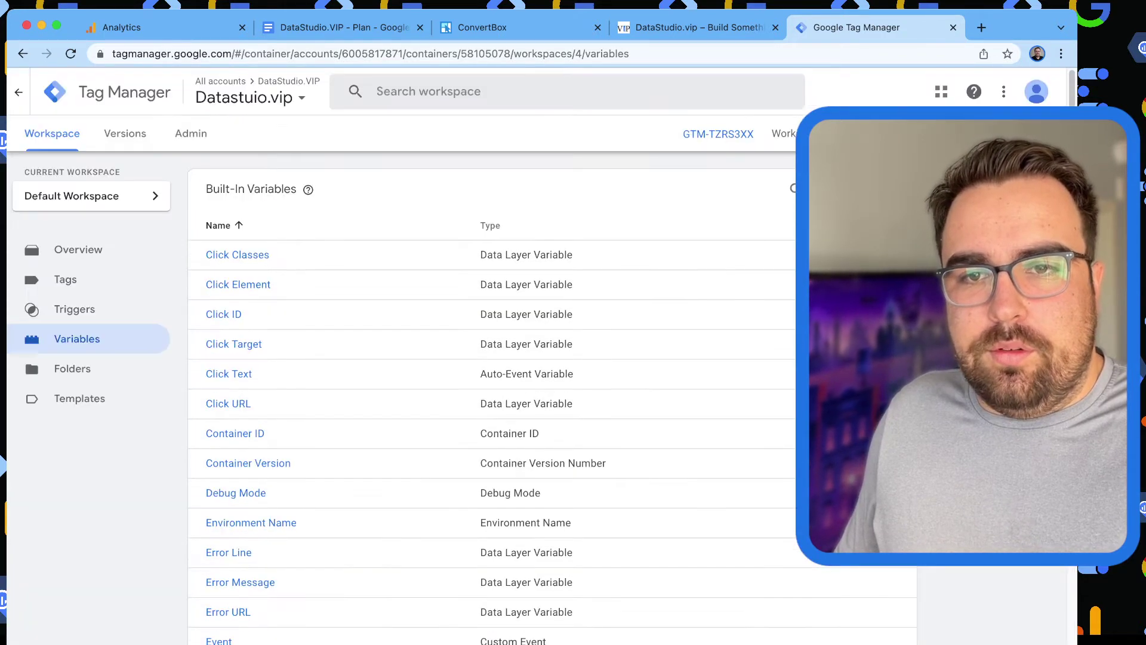
pyautogui.scroll(-20, 537, 359)
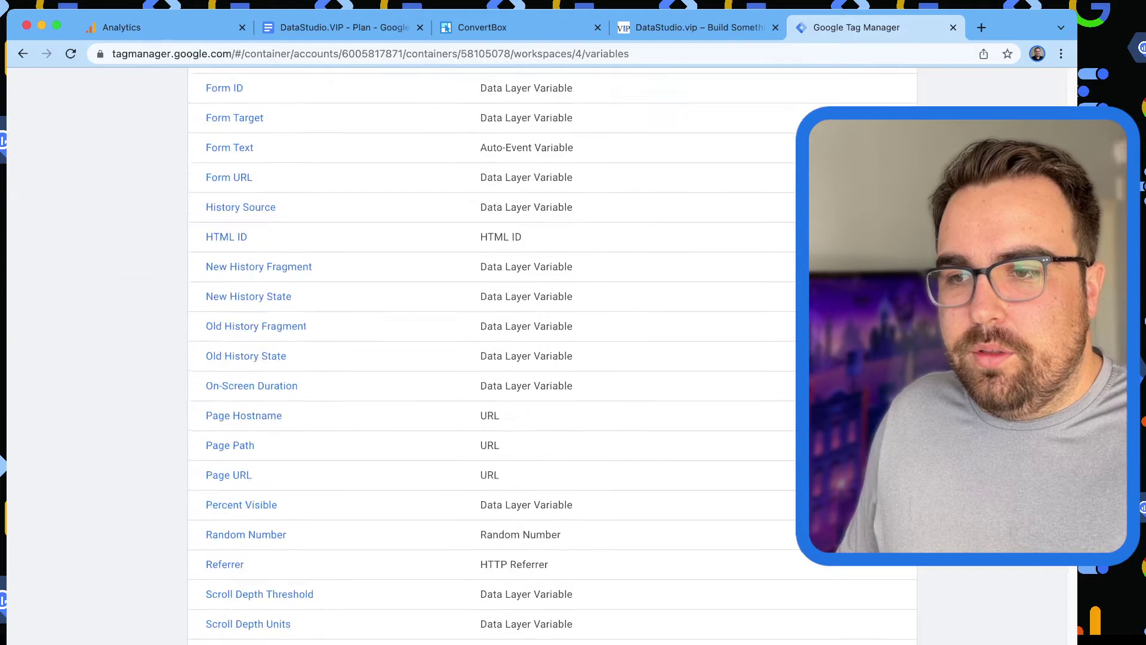
# Search the community template gallery for 'pii' and add the URL - PII Redactor template.
pyautogui.click(892, 478)
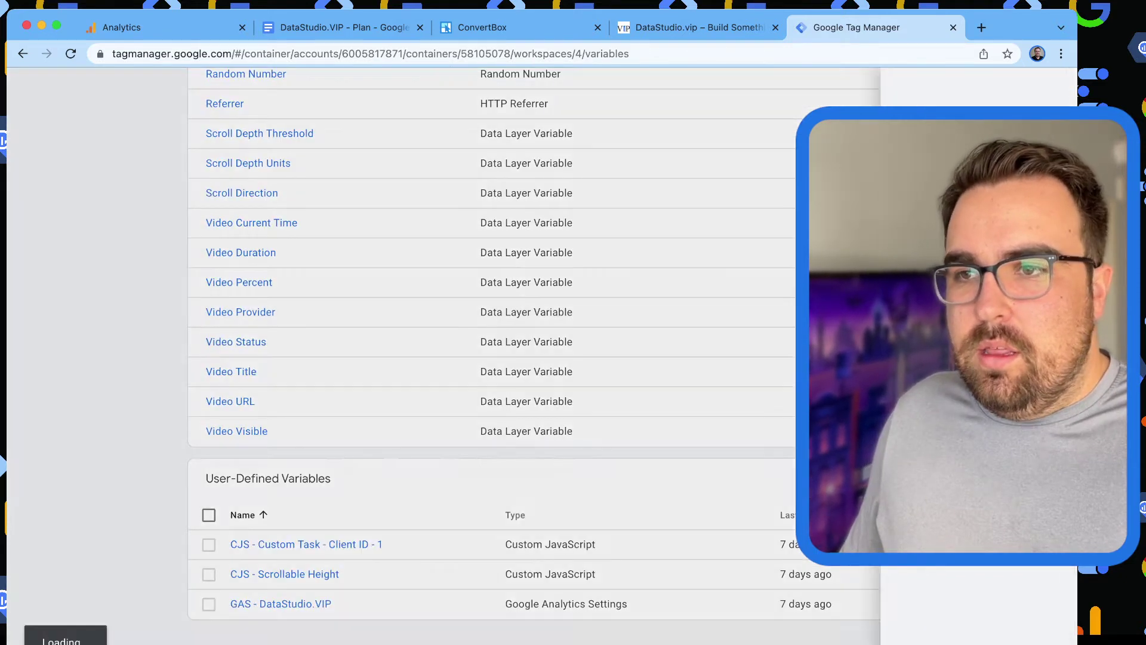
pyautogui.click(453, 234)
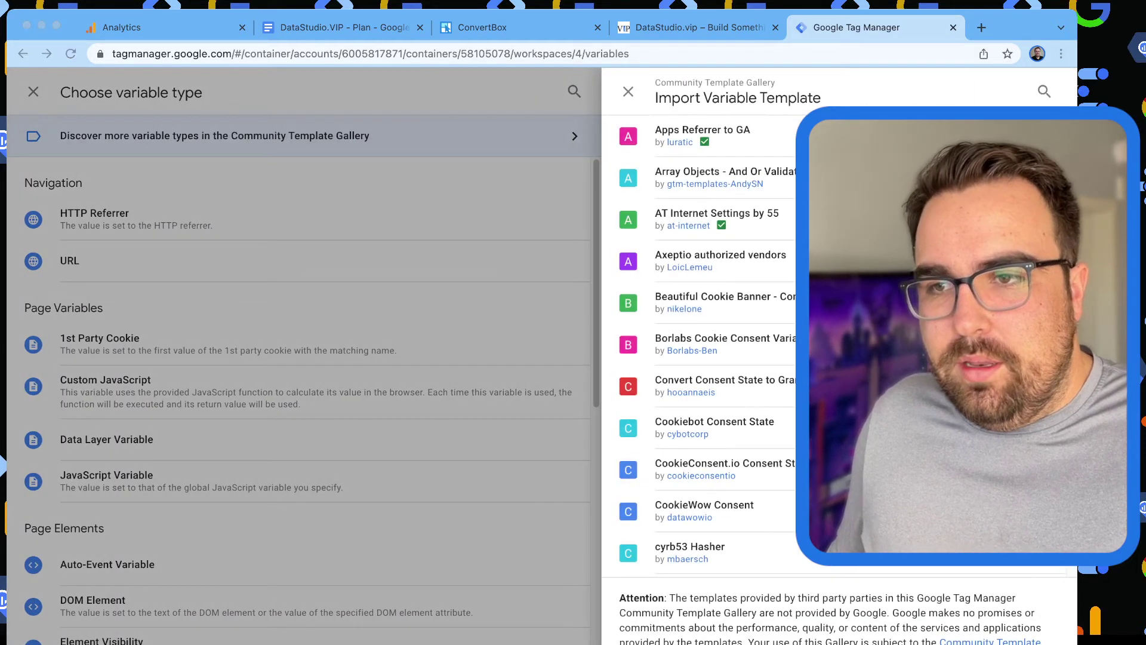
pyautogui.press('super+Tab')
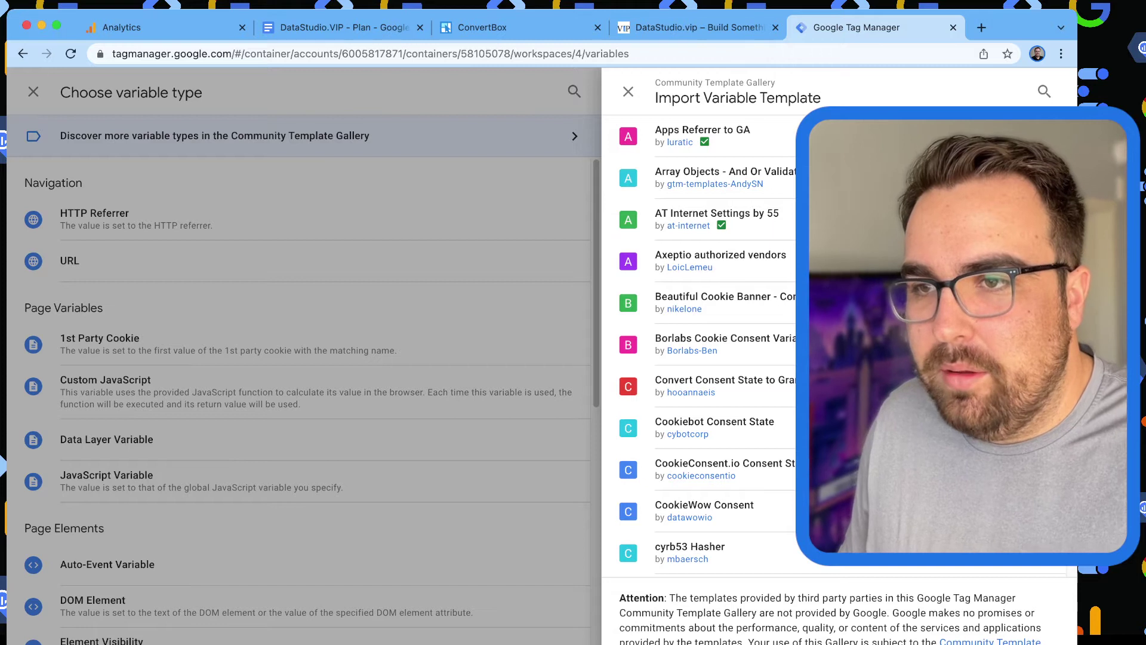
pyautogui.click(1043, 91)
pyautogui.write('pii')
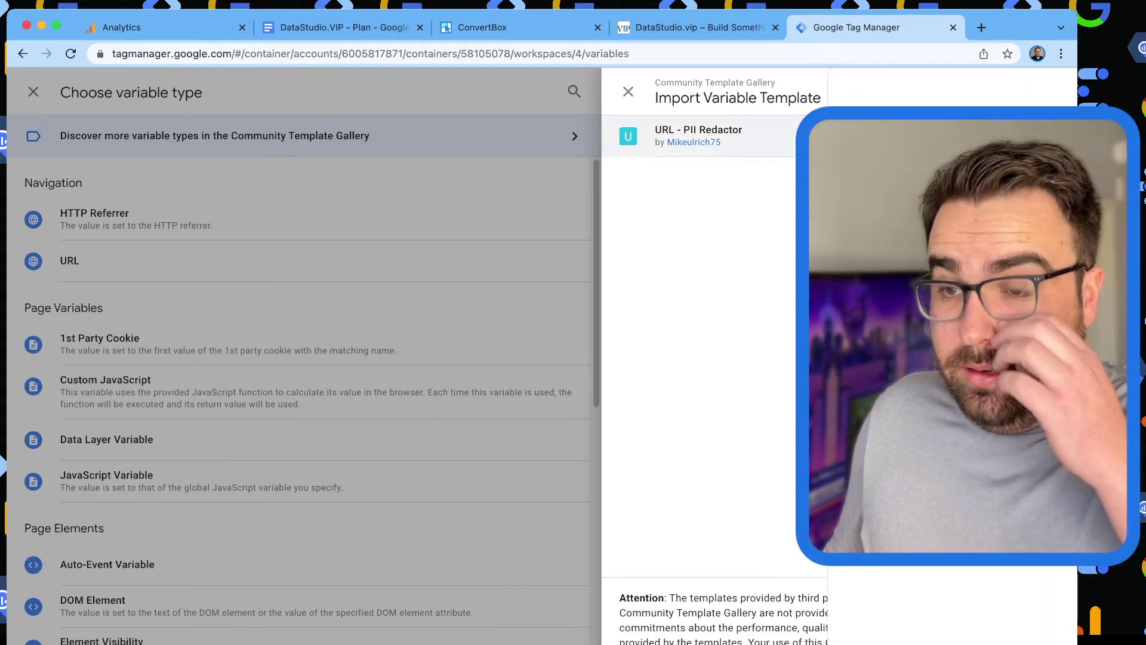
pyautogui.click(698, 135)
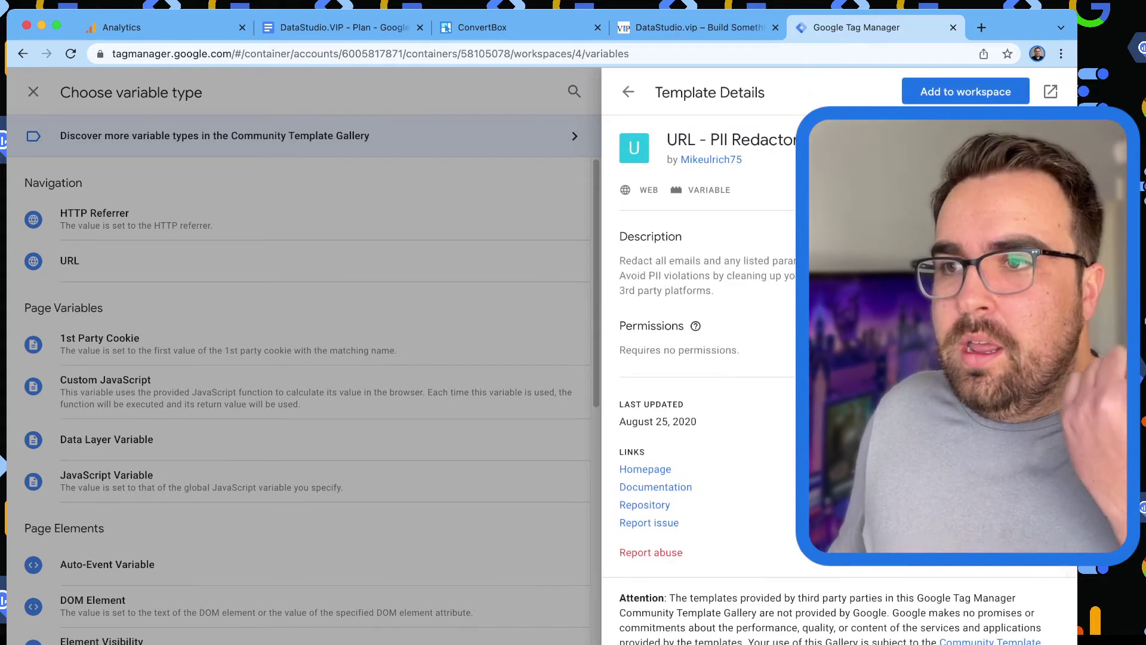
pyautogui.click(965, 91)
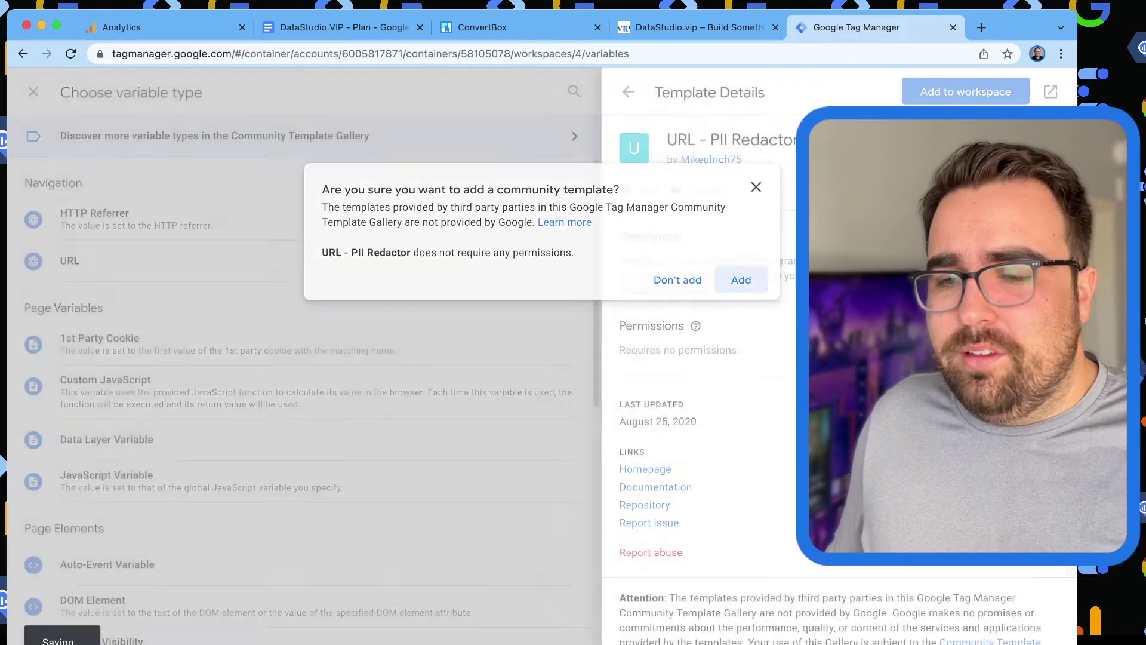
pyautogui.click(741, 280)
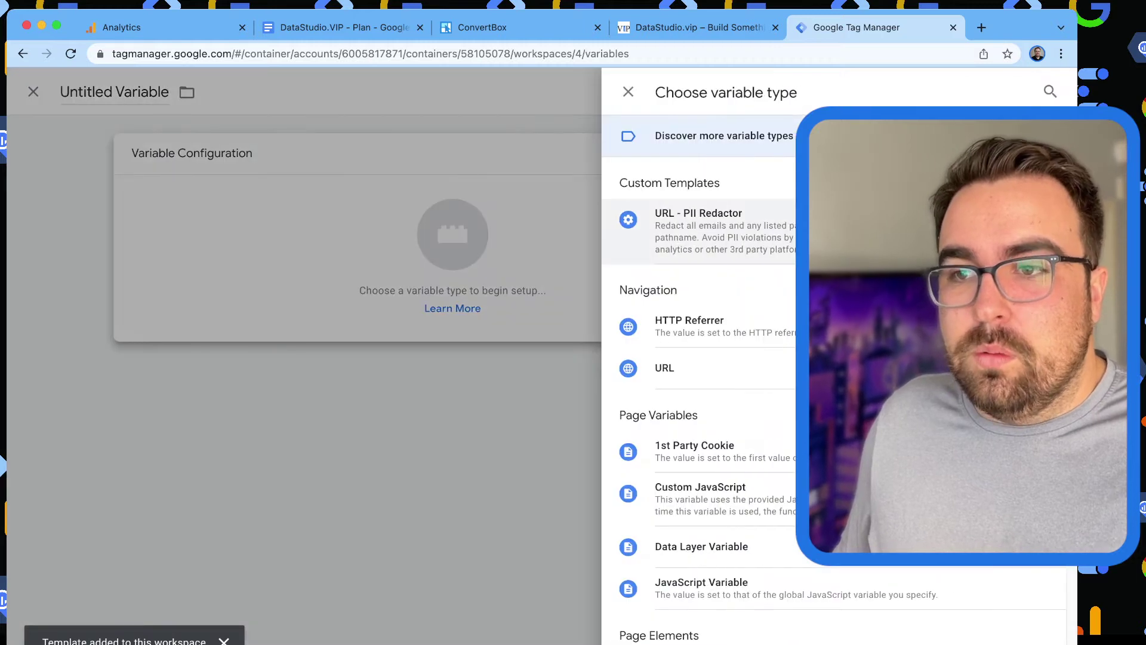
# Close the variable type list and the empty untitled variable.
pyautogui.press('Escape')
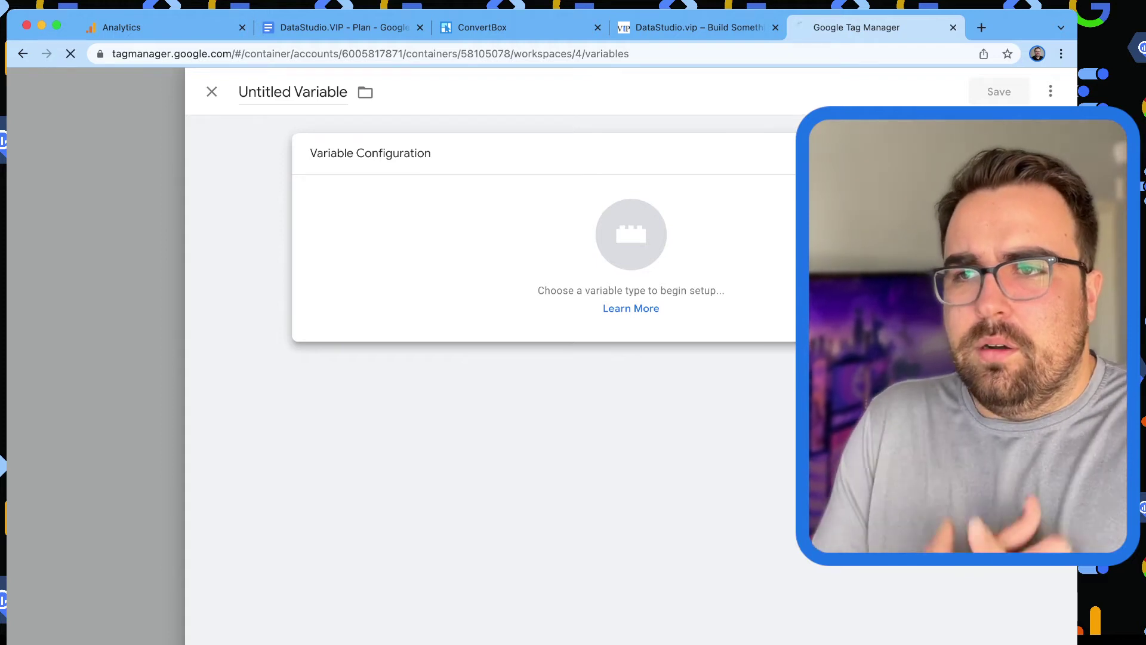
pyautogui.press('Escape')
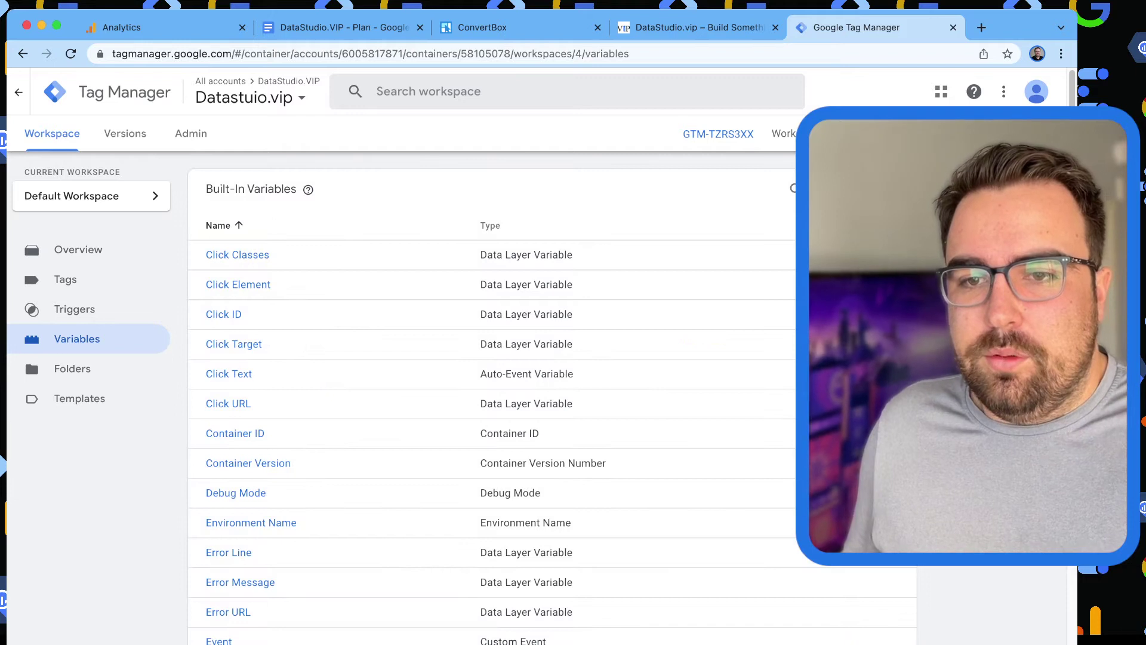
pyautogui.scroll(-15, 865, 418)
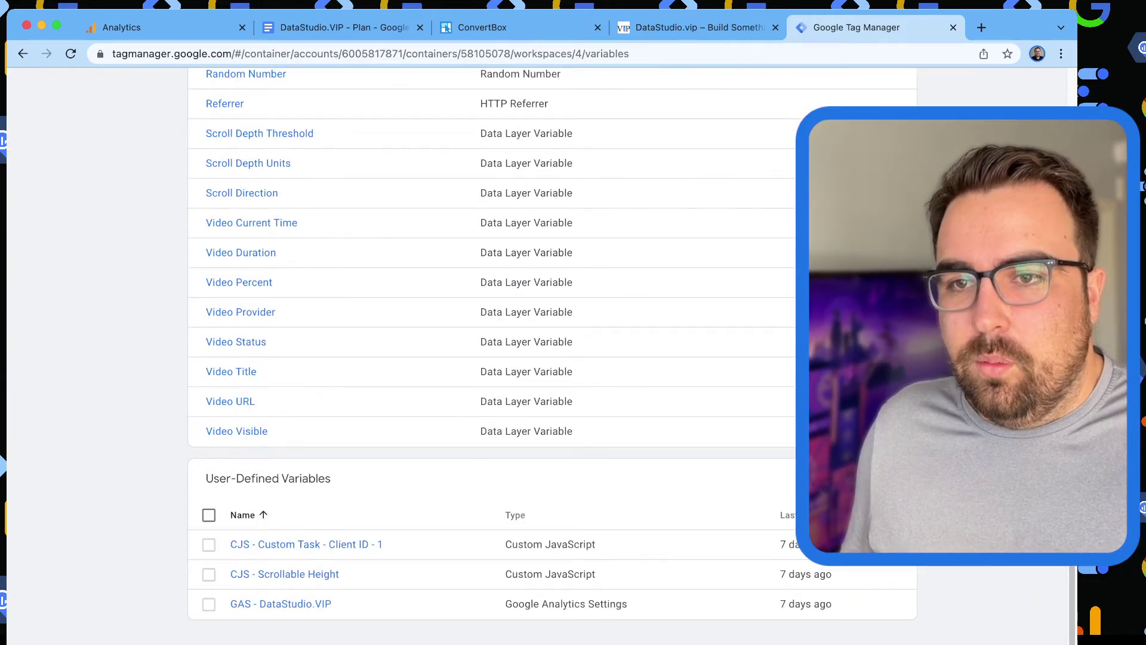
# Create a new user-defined variable of type URL - PII Redactor, ready to fill its URL Variable.
pyautogui.click(884, 478)
pyautogui.click(866, 233)
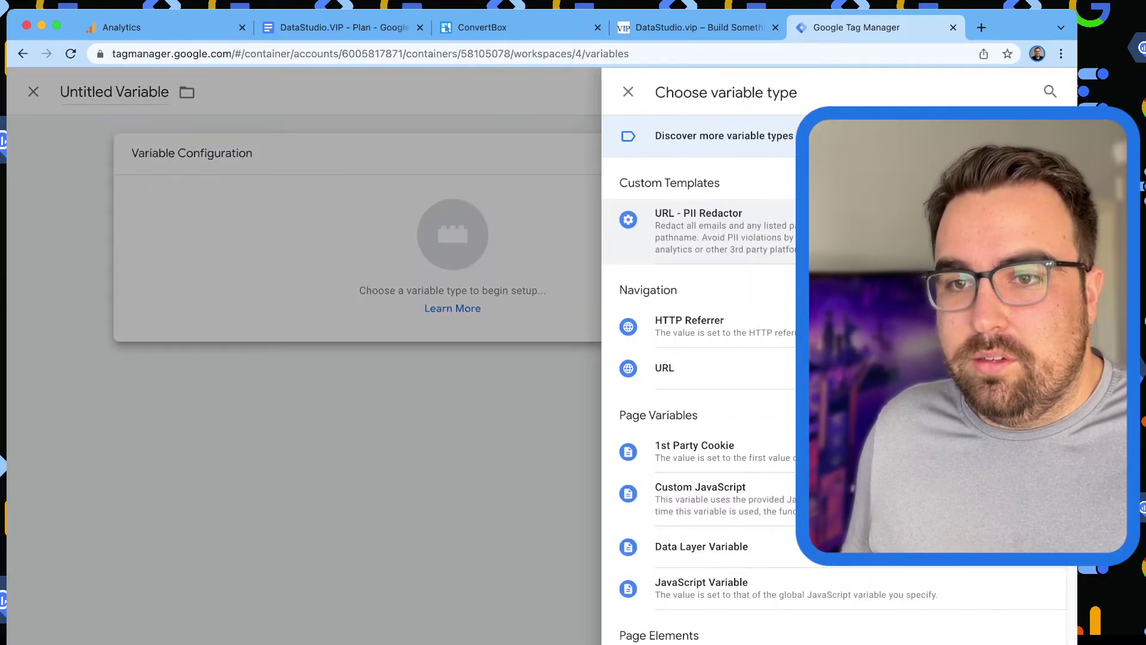
pyautogui.click(865, 233)
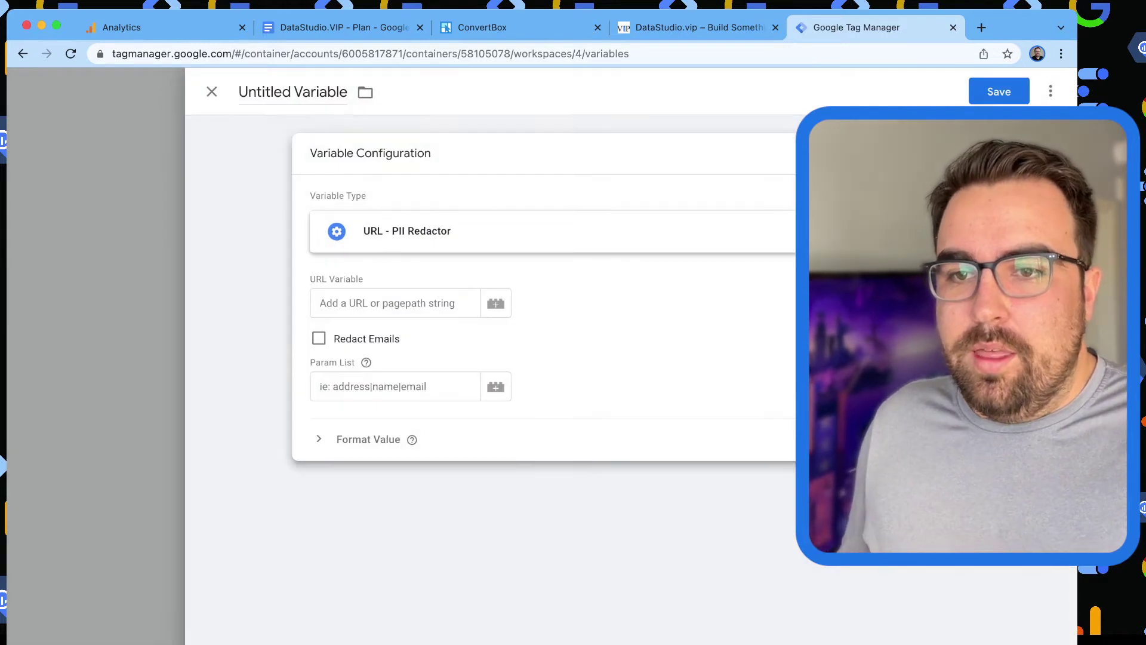
pyautogui.click(394, 302)
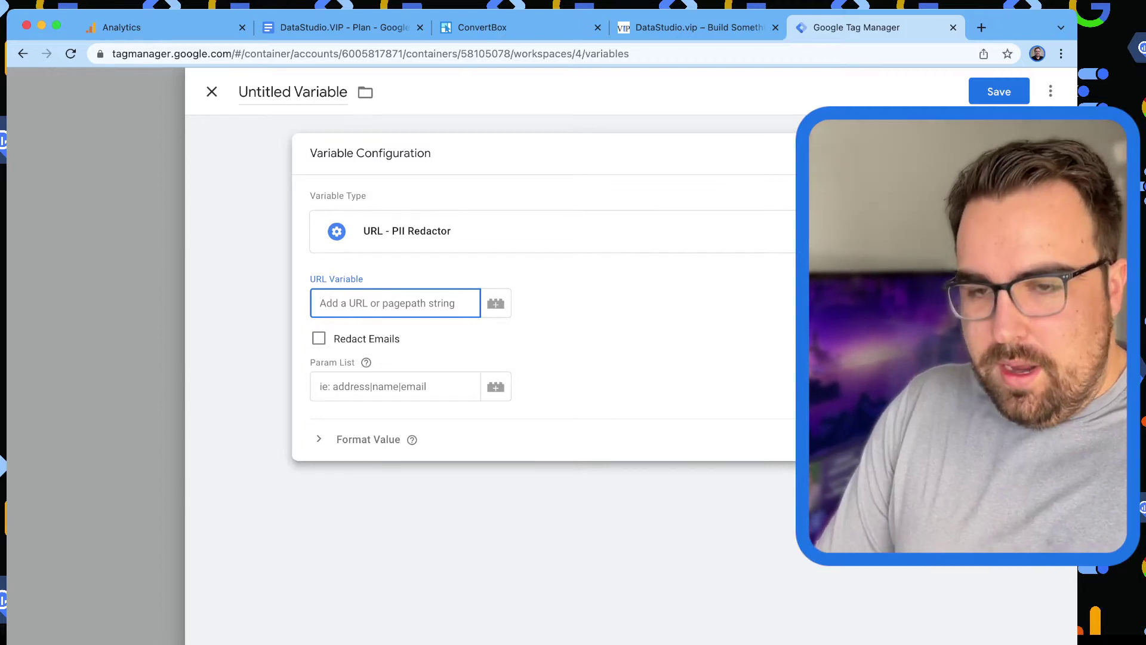
# Set URL Variable to {{Page Path}}, enable Redact Emails, and enter Param List name|fname|lame|firstname|lastname|first|last.
pyautogui.write('pag')
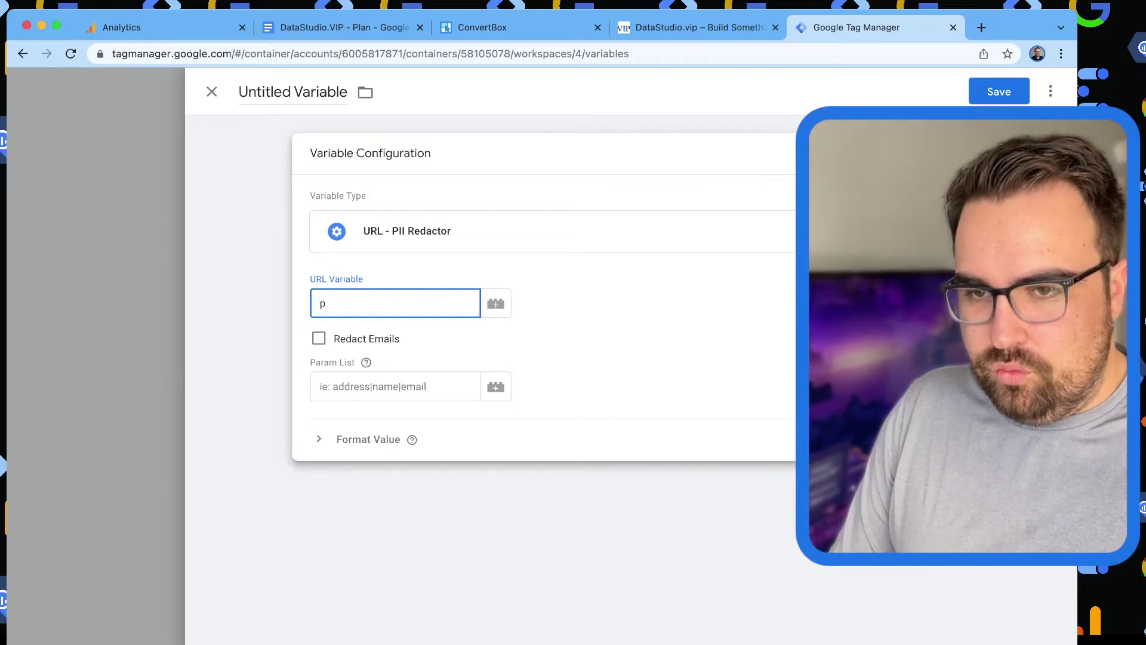
pyautogui.press('BackSpace')
pyautogui.press('BackSpace')
pyautogui.write('{{ag')
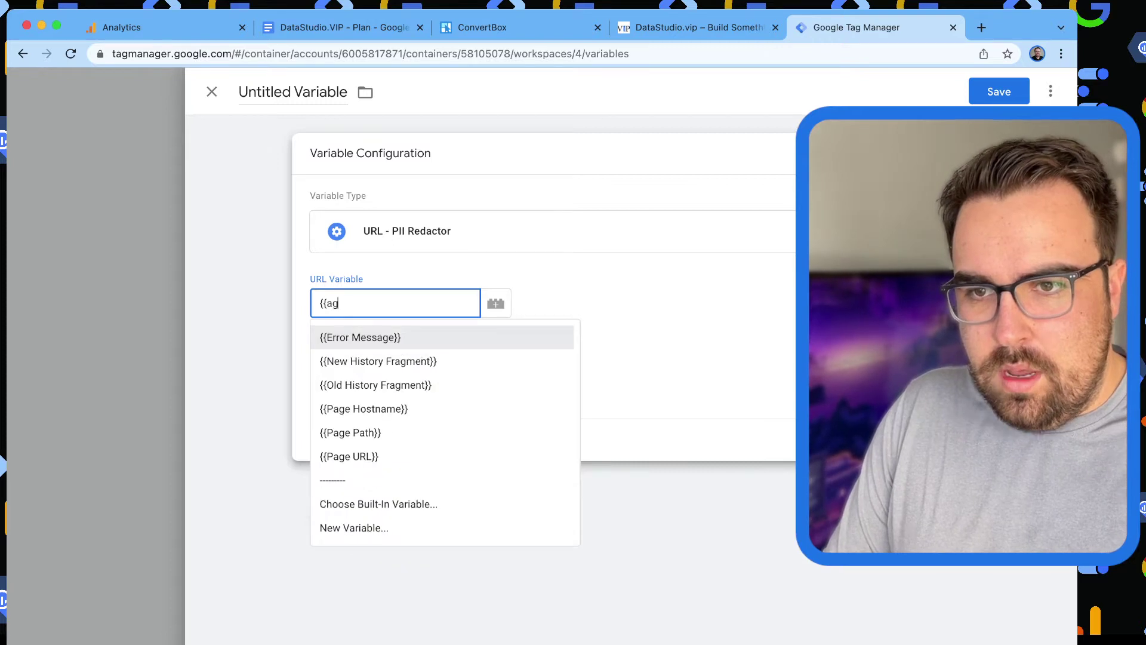
pyautogui.press('BackSpace')
pyautogui.press('BackSpace')
pyautogui.write('page')
pyautogui.press('Down')
pyautogui.press('Return')
pyautogui.press('Tab')
pyautogui.press('space')
pyautogui.press('Tab')
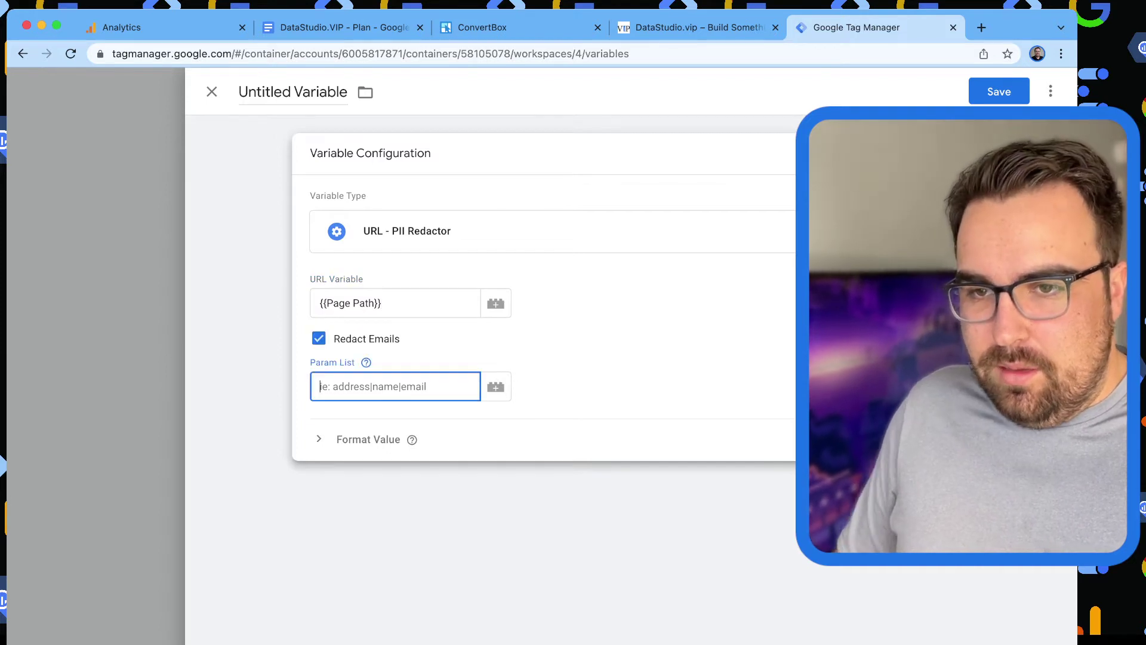
pyautogui.write('name|fname|la')
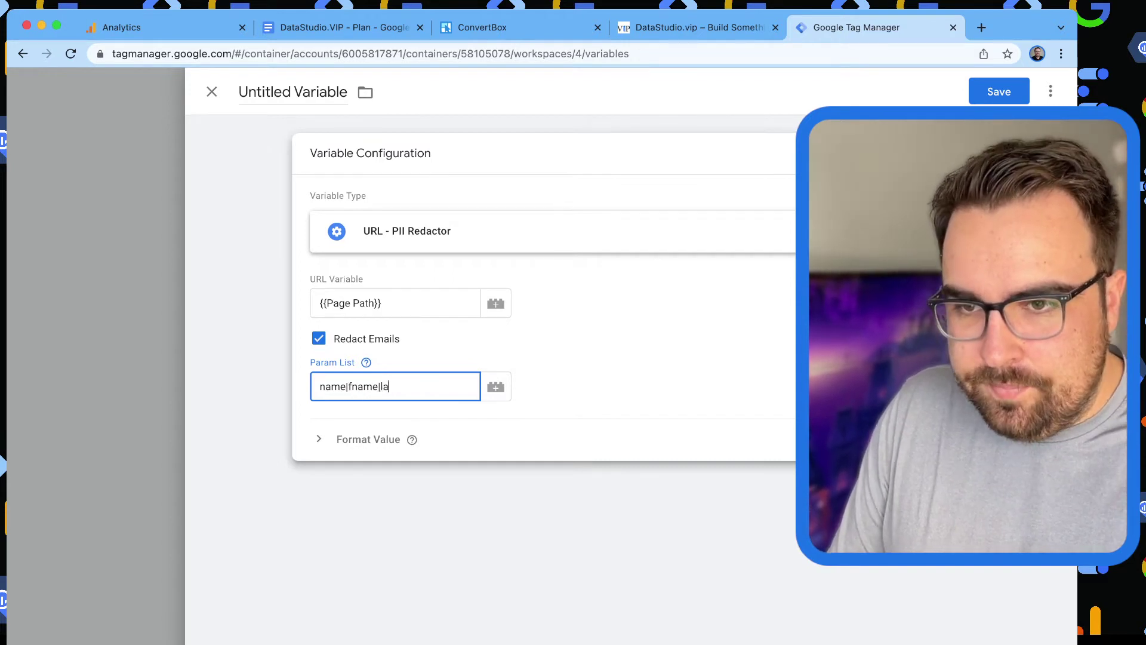
pyautogui.press('BackSpace')
pyautogui.write('name|f')
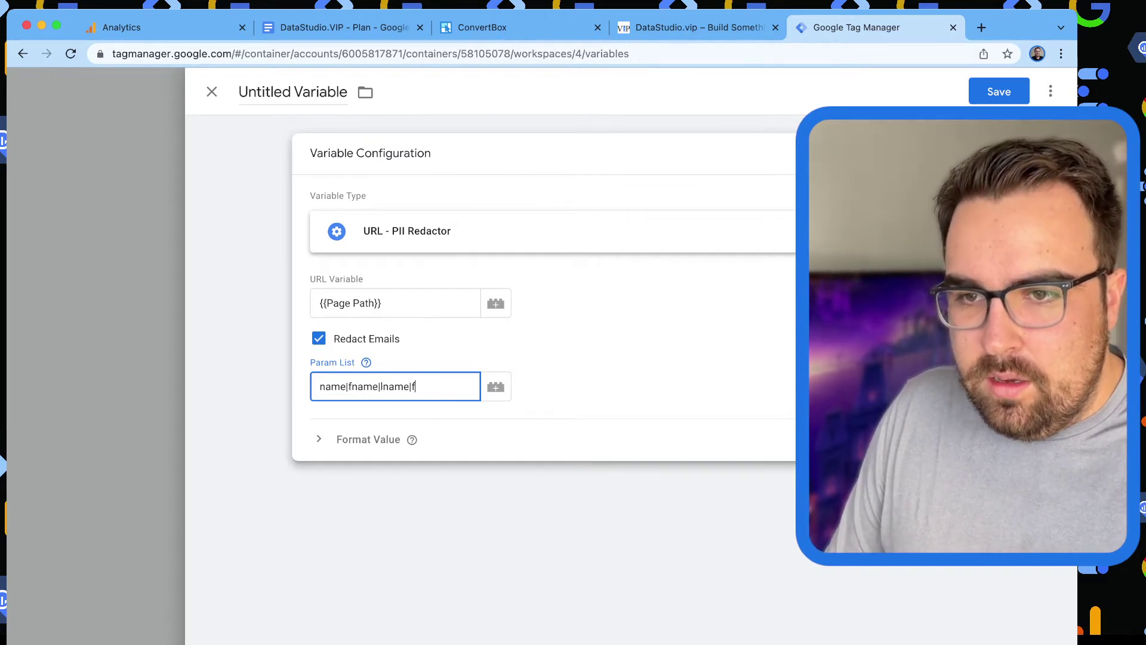
pyautogui.write('irstname|last')
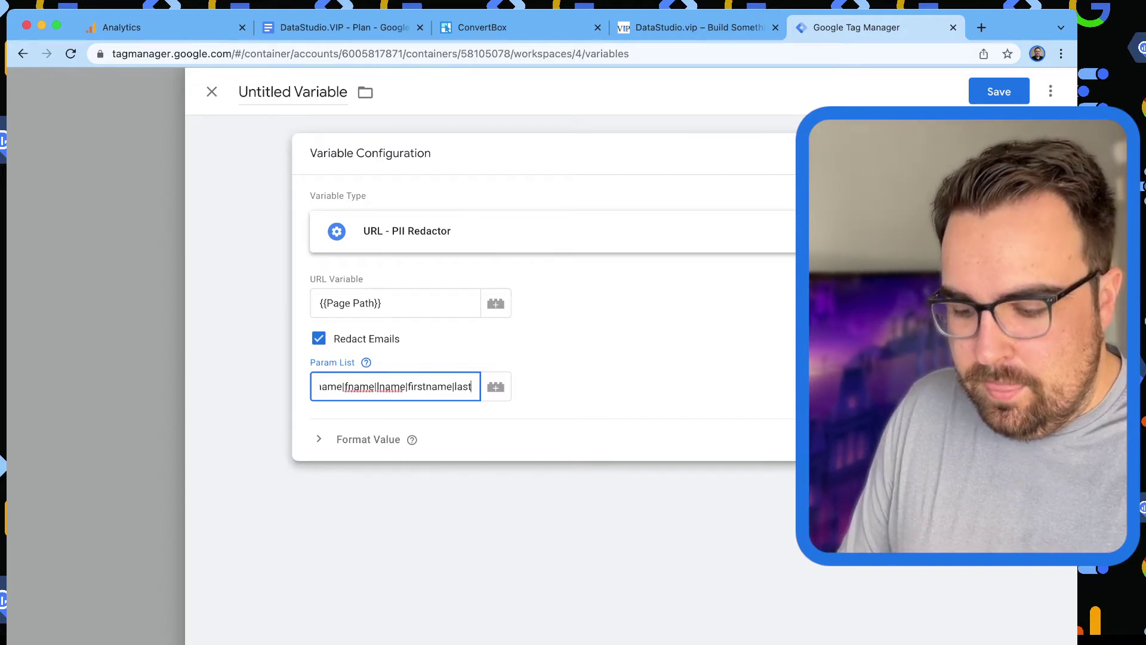
pyautogui.write('name|first')
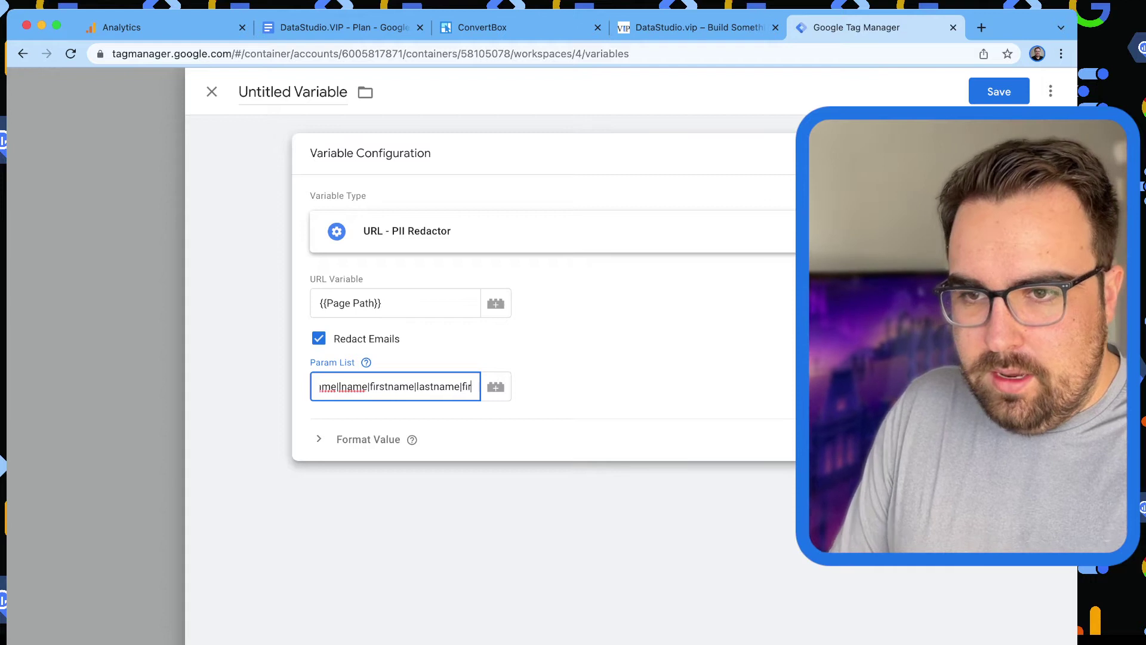
pyautogui.write('|last')
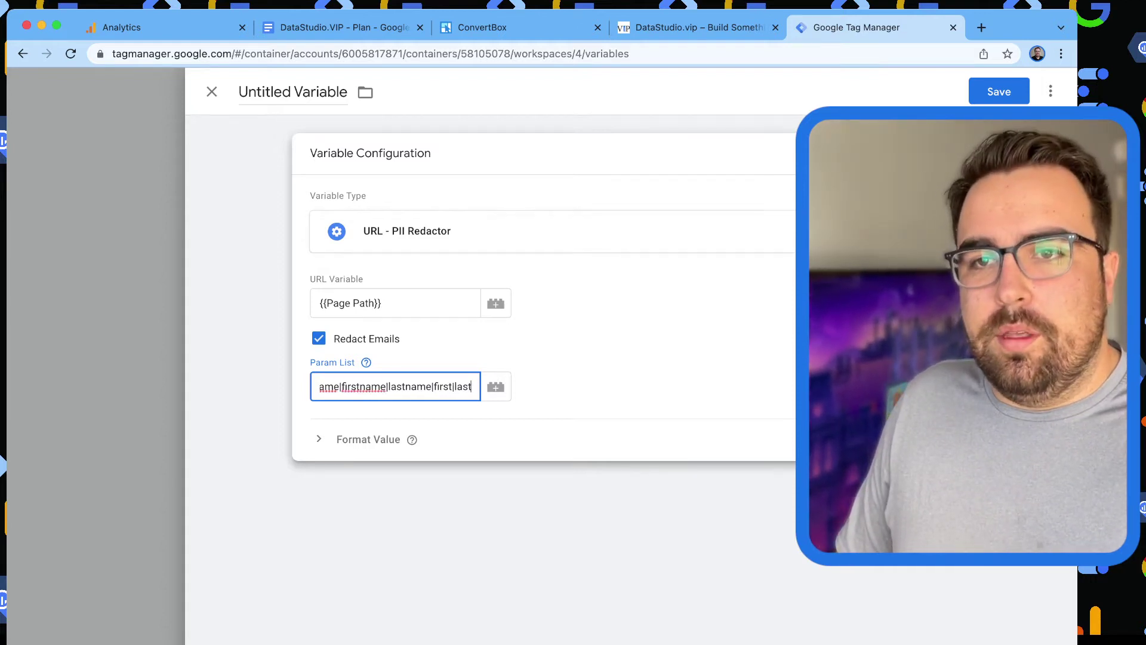
# Rename the variable 'Page - Redacted' and save it.
pyautogui.moveTo(347, 92); pyautogui.dragTo(239, 92)
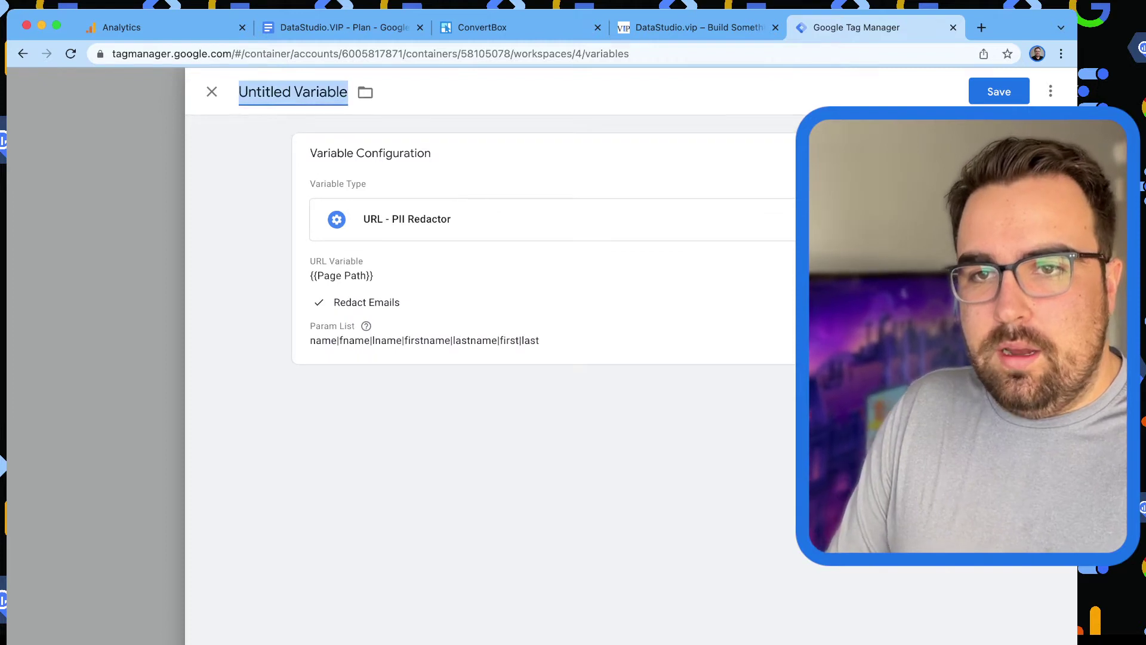
pyautogui.write('Page ')
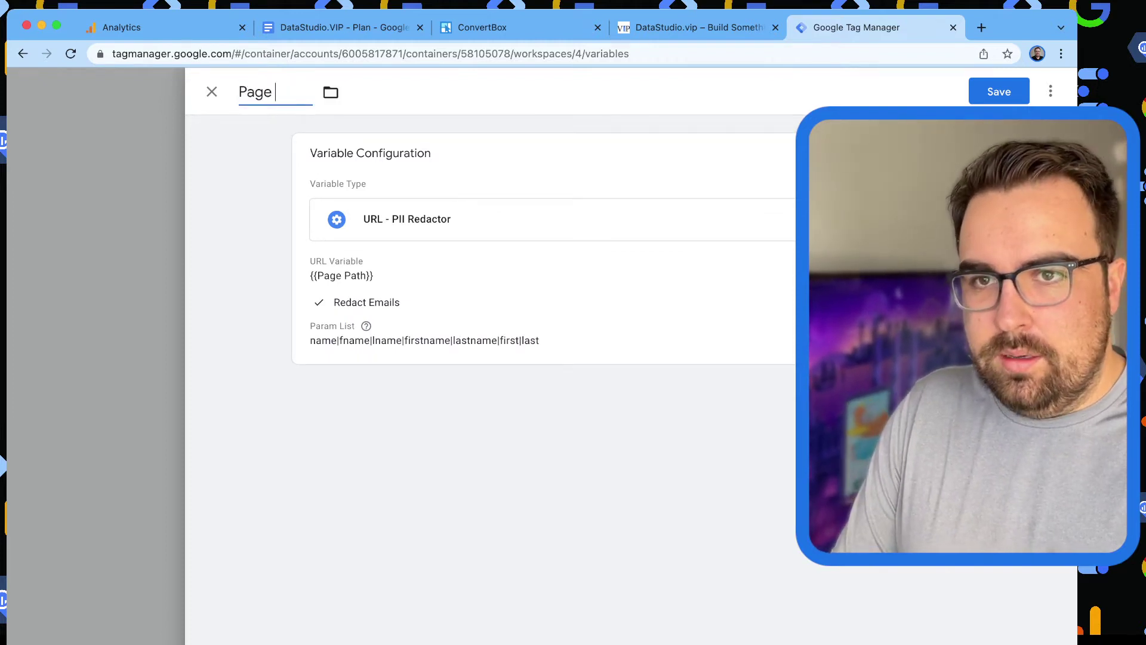
pyautogui.write('-')
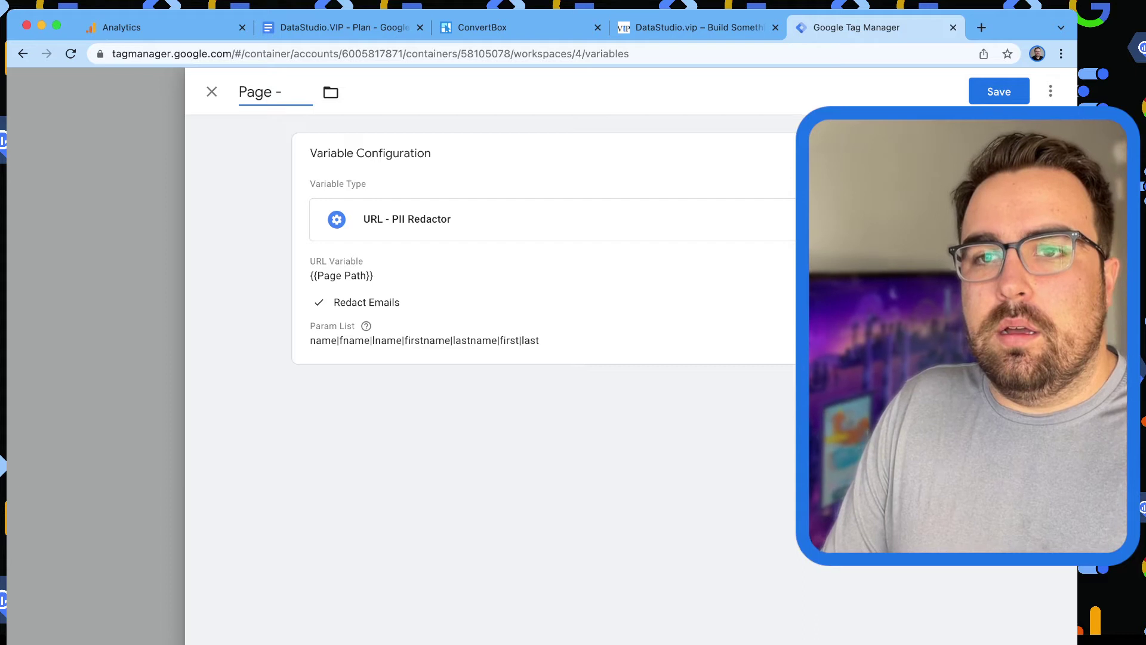
pyautogui.write('Pre')
pyautogui.press('BackSpace')
pyautogui.press('BackSpace')
pyautogui.press('BackSpace')
pyautogui.write('Red')
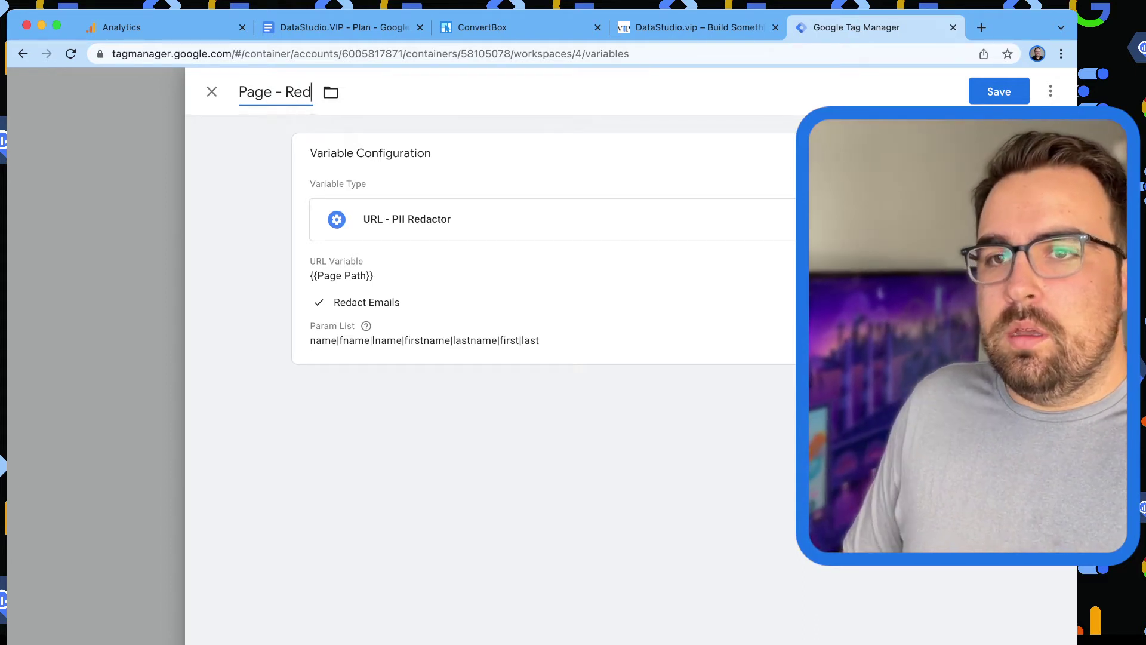
pyautogui.write('acted')
pyautogui.press('Return')
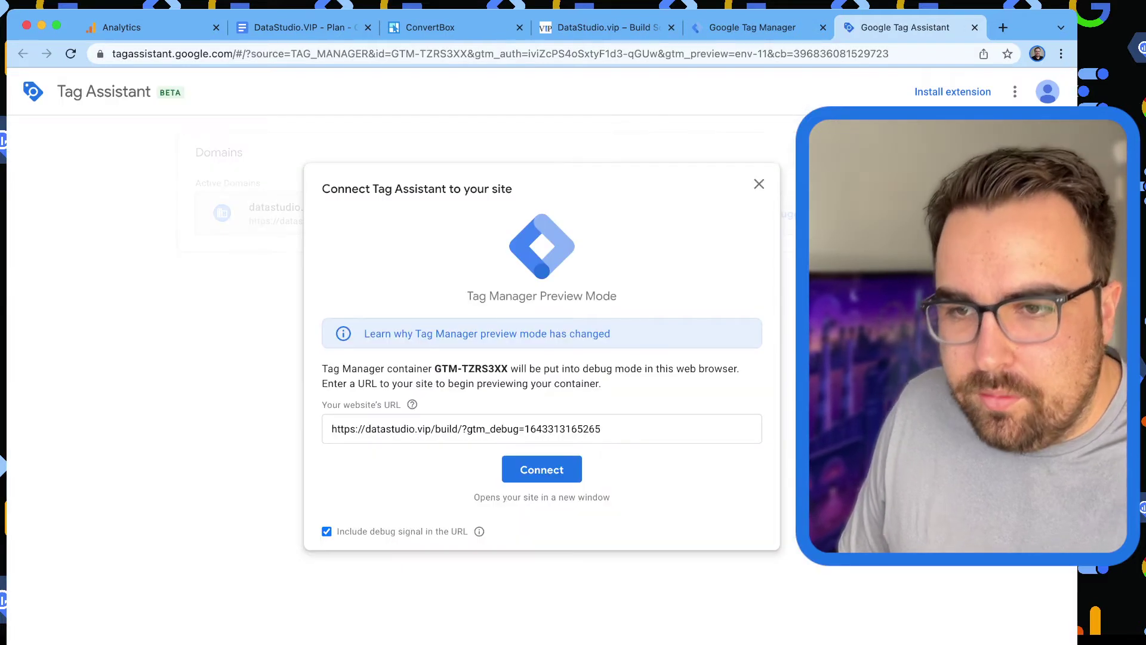
# Replace the URL's debug parameter with test email and pagname query parameters, then connect.
pyautogui.moveTo(601, 430); pyautogui.dragTo(467, 429)
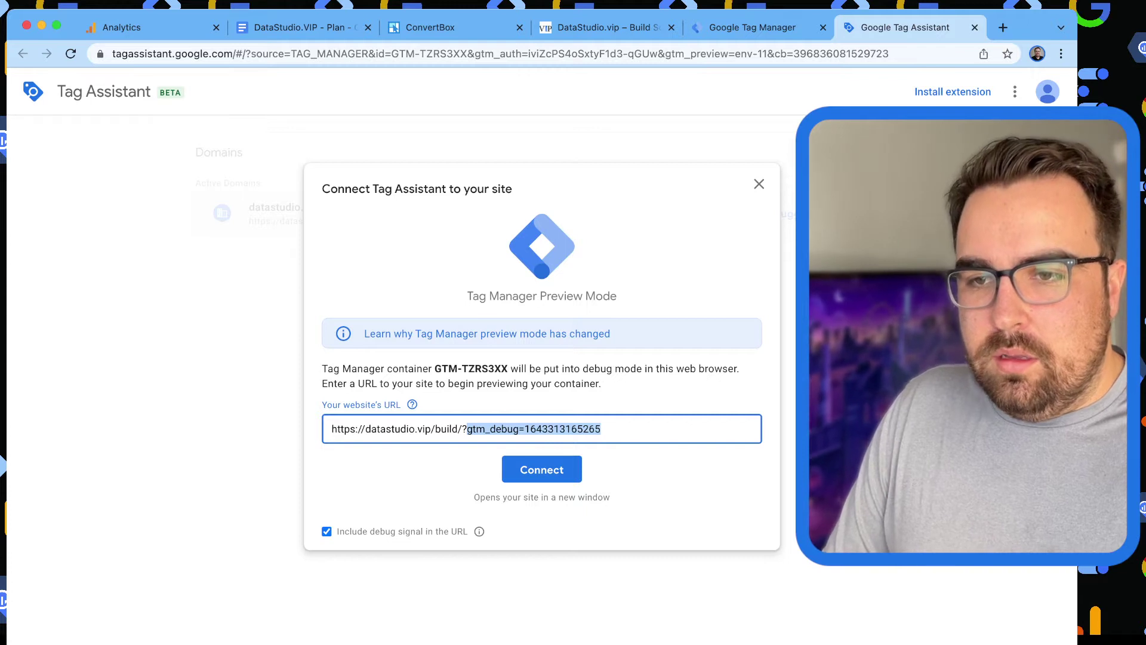
pyautogui.write('email=test@test.co')
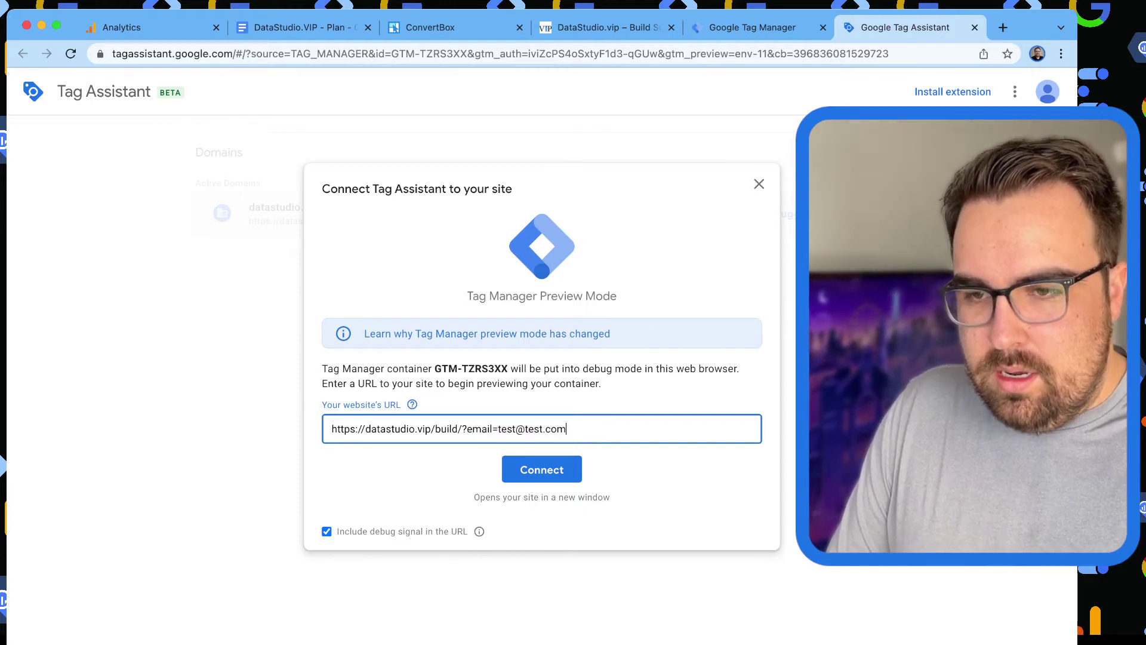
pyautogui.write('m&pa')
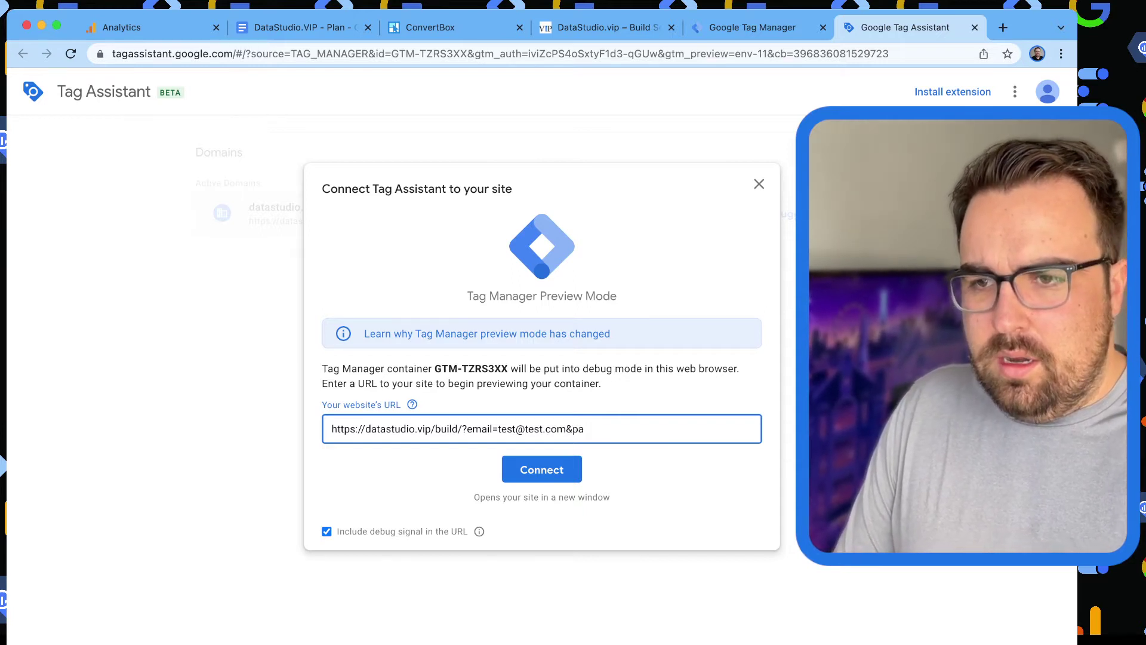
pyautogui.write('gname=jj')
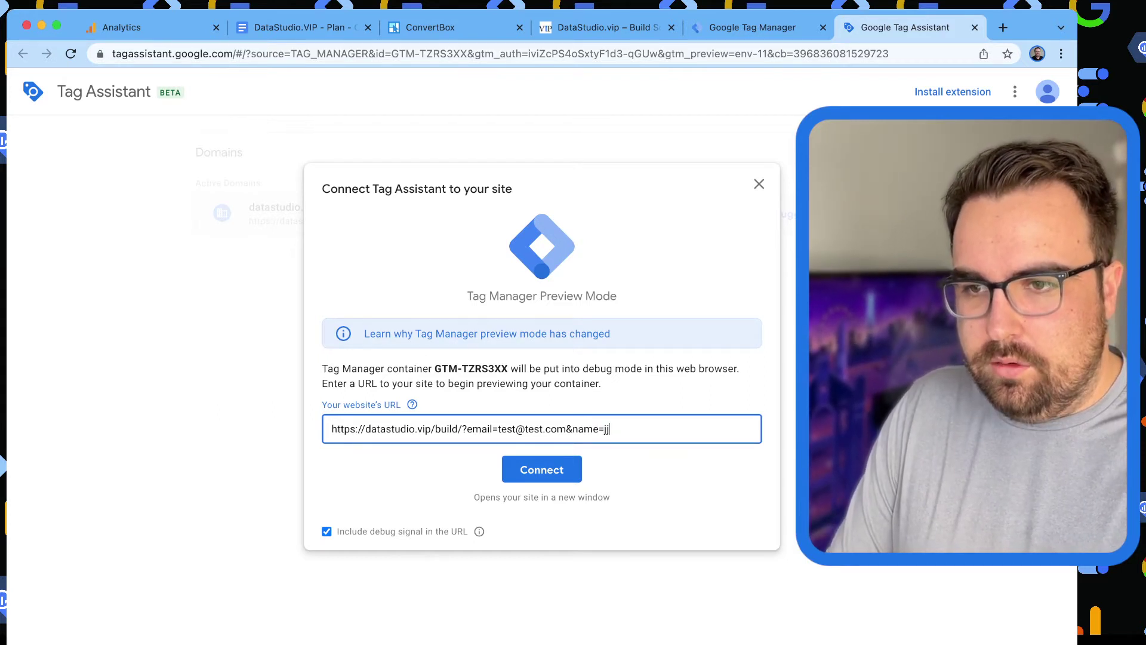
pyautogui.write('isawesomejkjk')
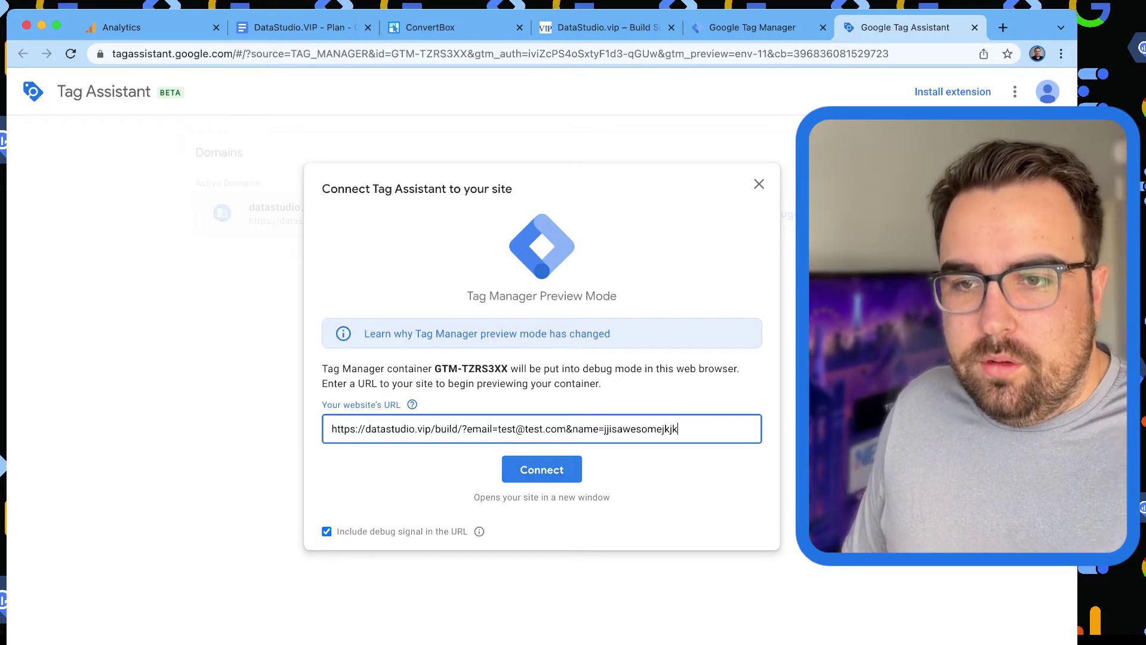
pyautogui.click(542, 469)
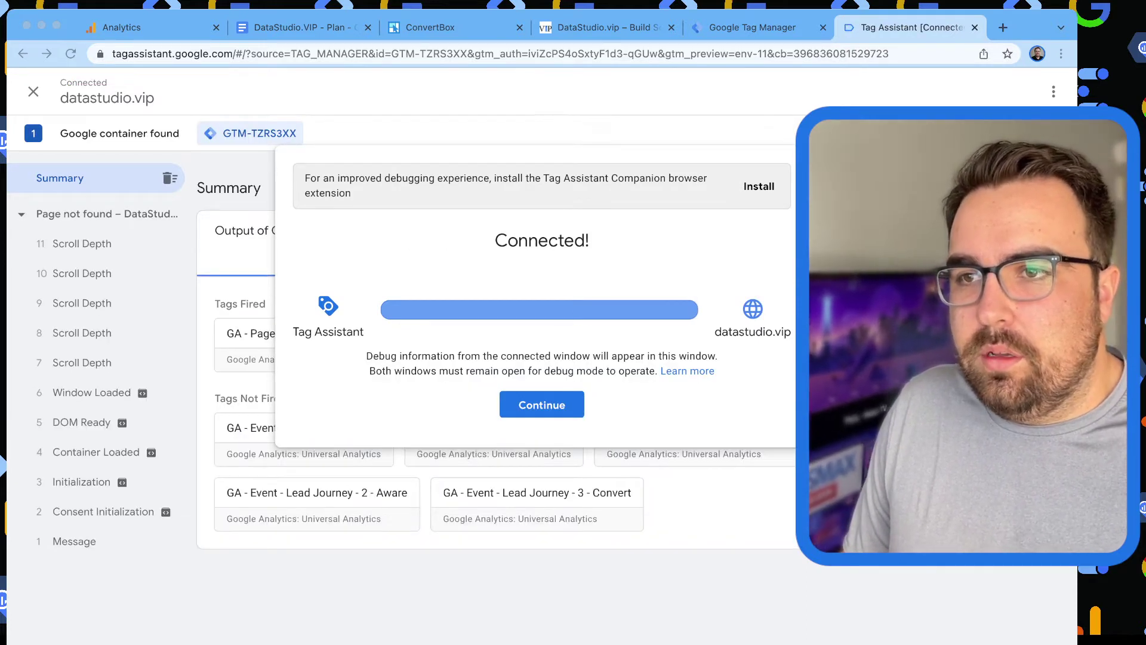
# Dismiss the connection notice and show the Variables output at the Window Loaded event.
pyautogui.click(752, 27)
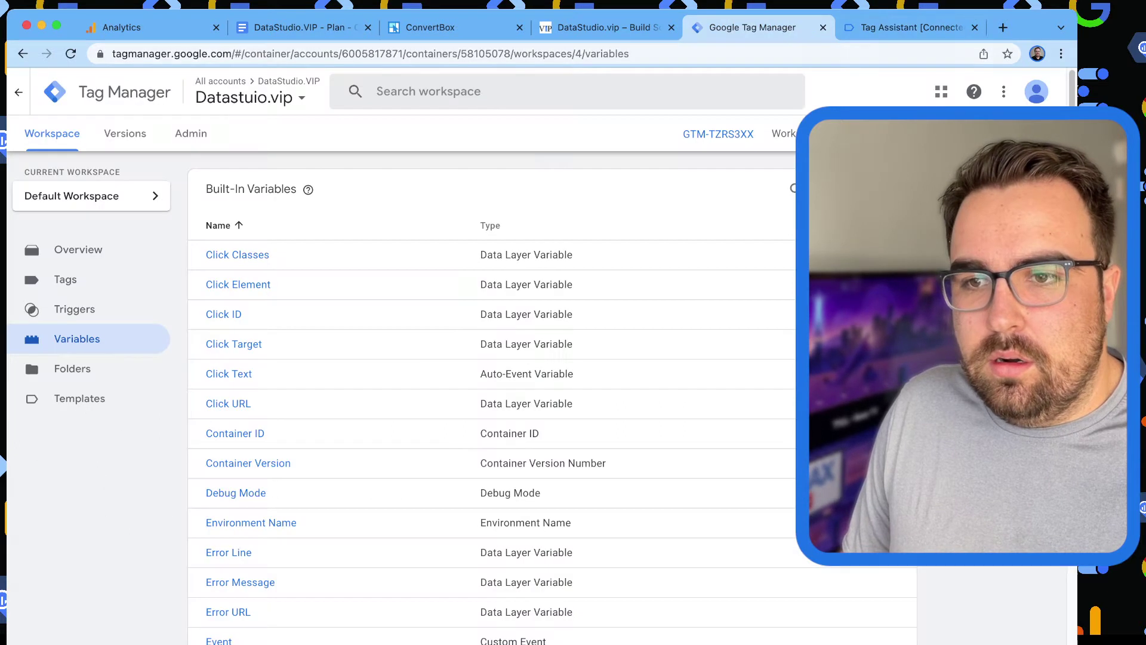
pyautogui.click(907, 28)
pyautogui.click(541, 404)
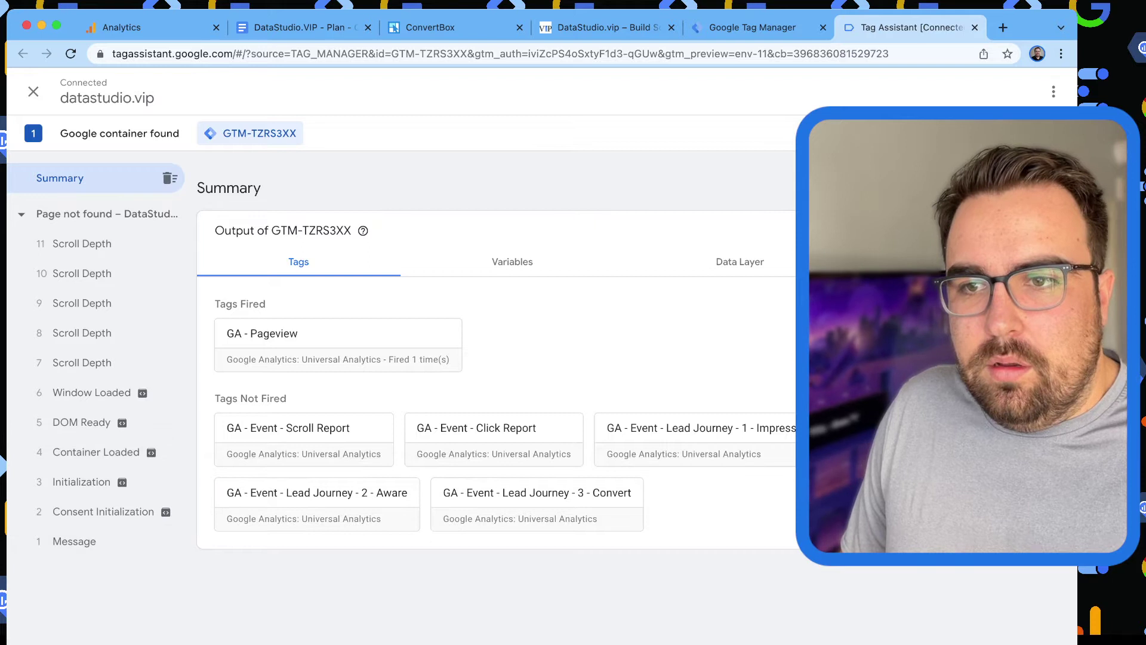
pyautogui.click(512, 262)
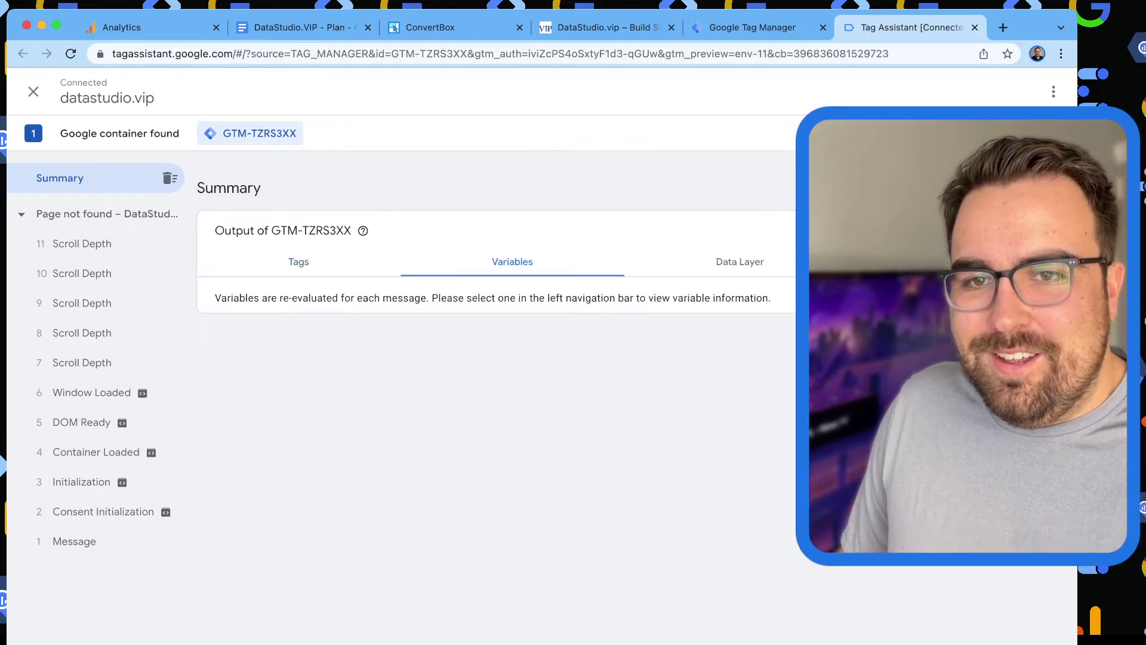
pyautogui.click(91, 392)
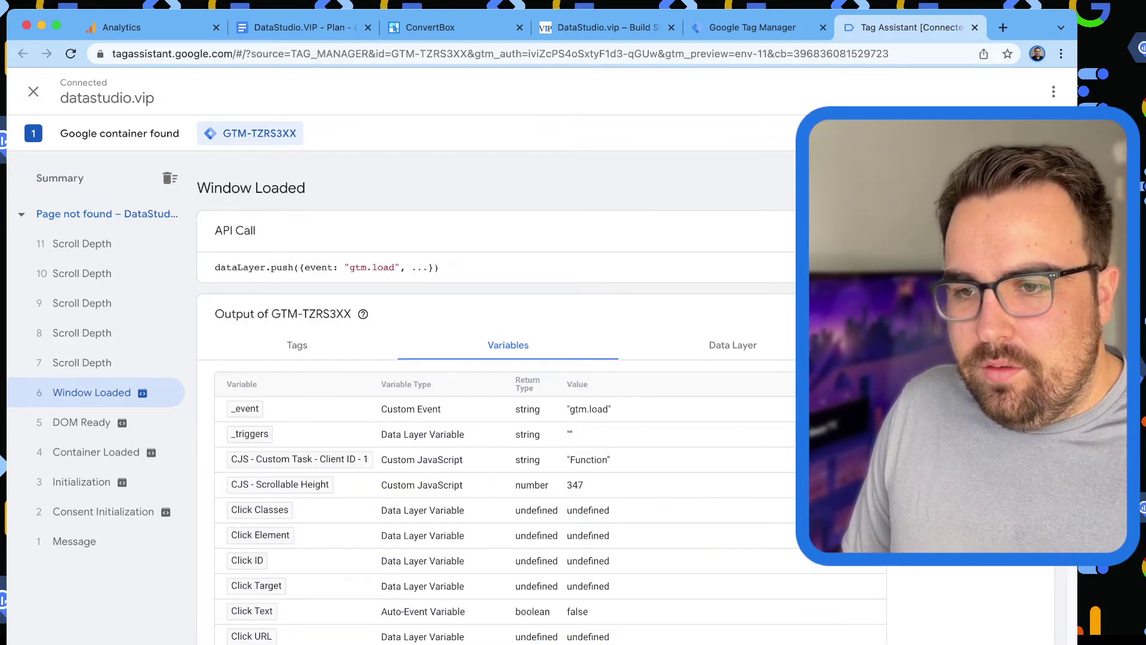
pyautogui.scroll(-10, 495, 394)
# Find the 'red' variable and compare the Page Path value with the full Page URL.
pyautogui.press('super+f')
pyautogui.write('page')
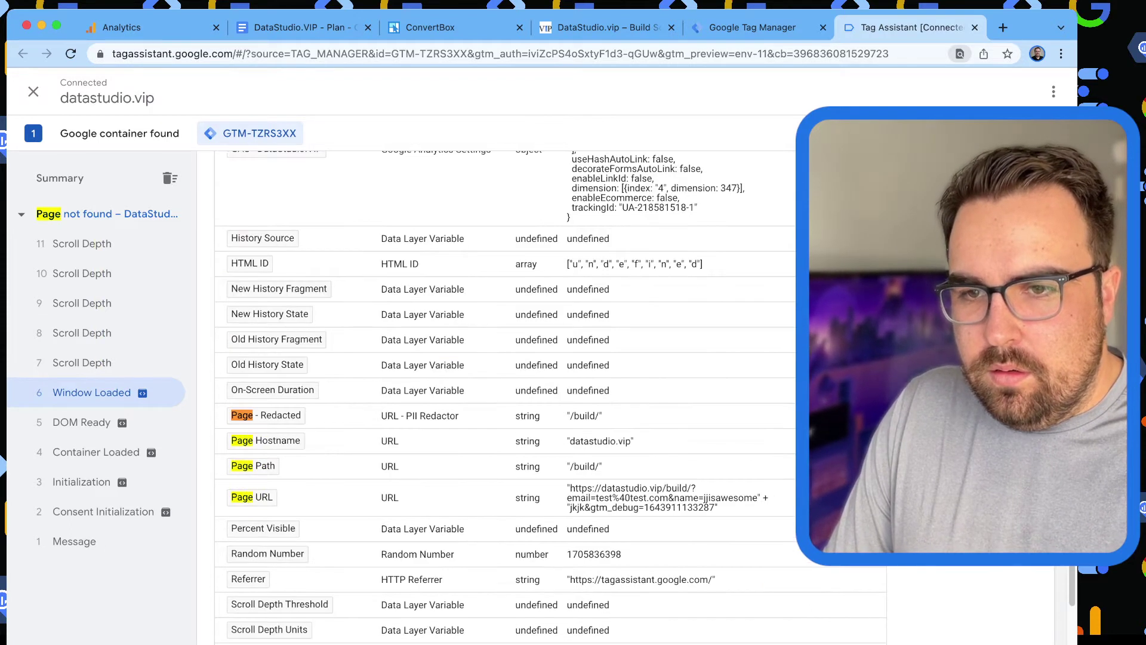
pyautogui.press('BackSpace')
pyautogui.press('BackSpace')
pyautogui.press('BackSpace')
pyautogui.press('BackSpace')
pyautogui.write('red')
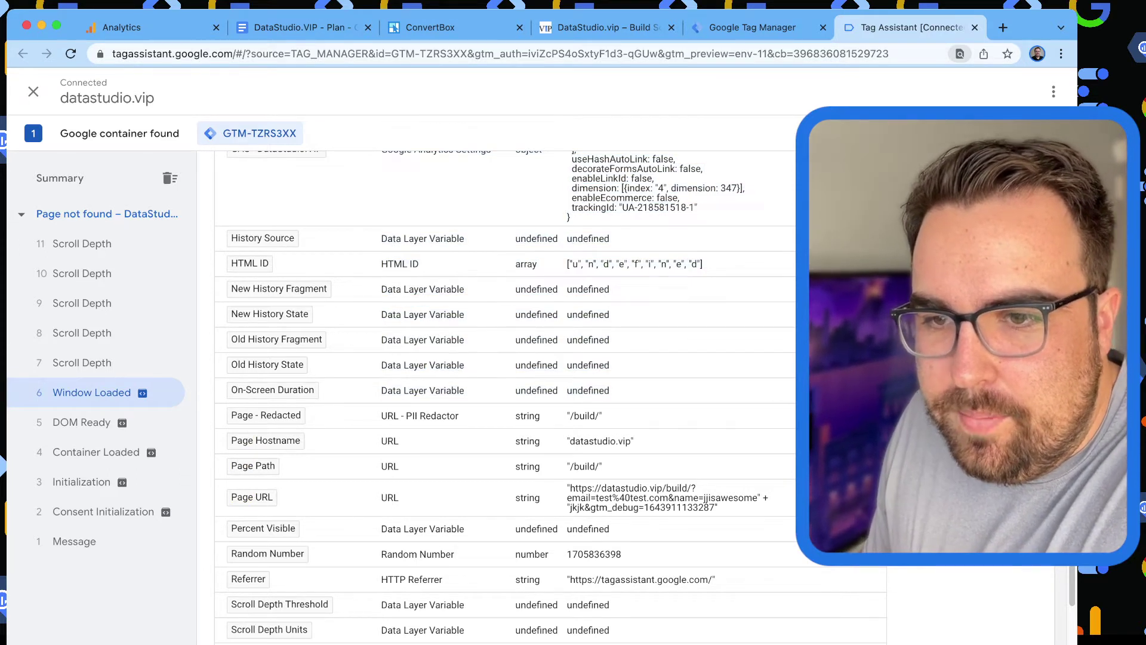
pyautogui.moveTo(567, 466); pyautogui.dragTo(595, 466)
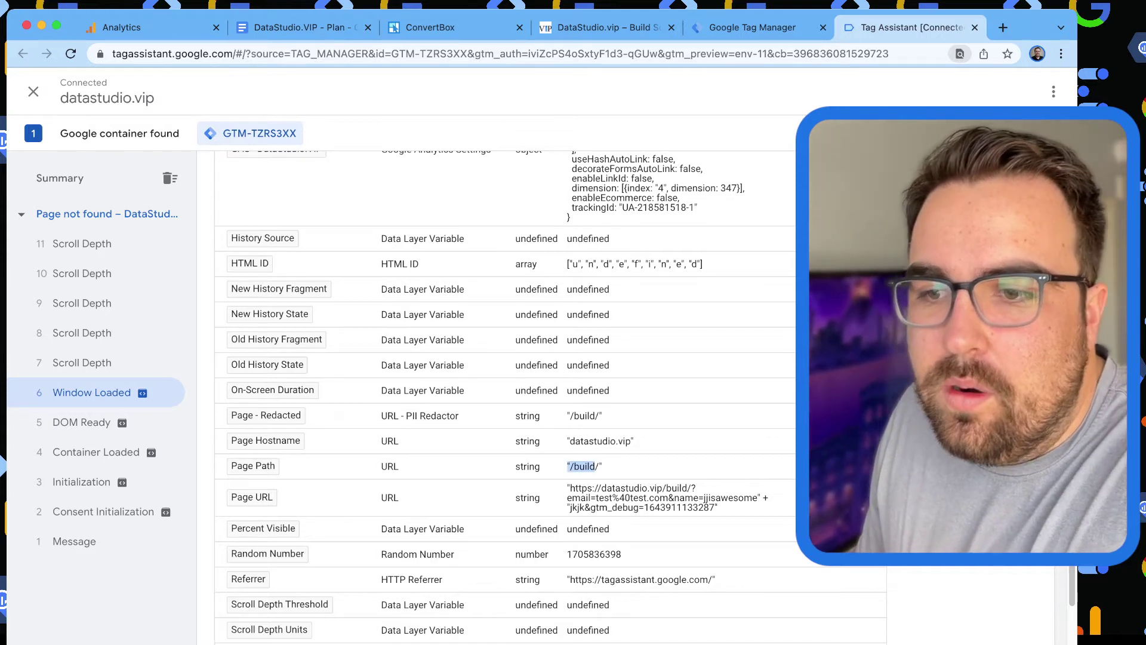
pyautogui.moveTo(570, 487); pyautogui.dragTo(717, 507)
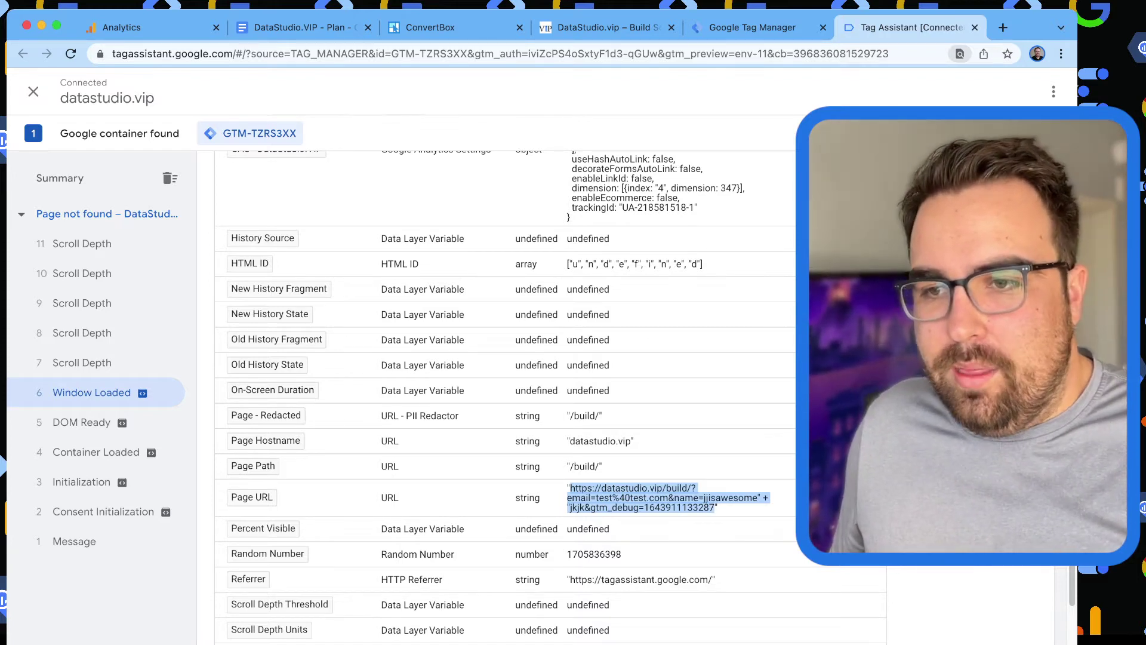
pyautogui.click(597, 466)
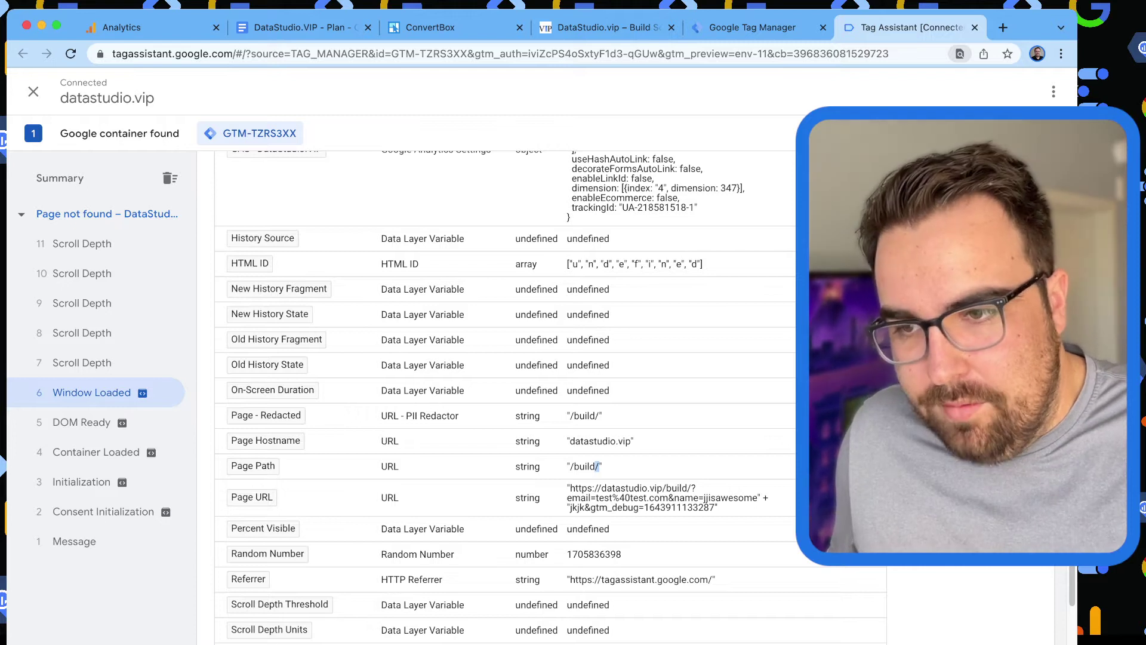
pyautogui.moveTo(716, 507); pyautogui.dragTo(568, 488)
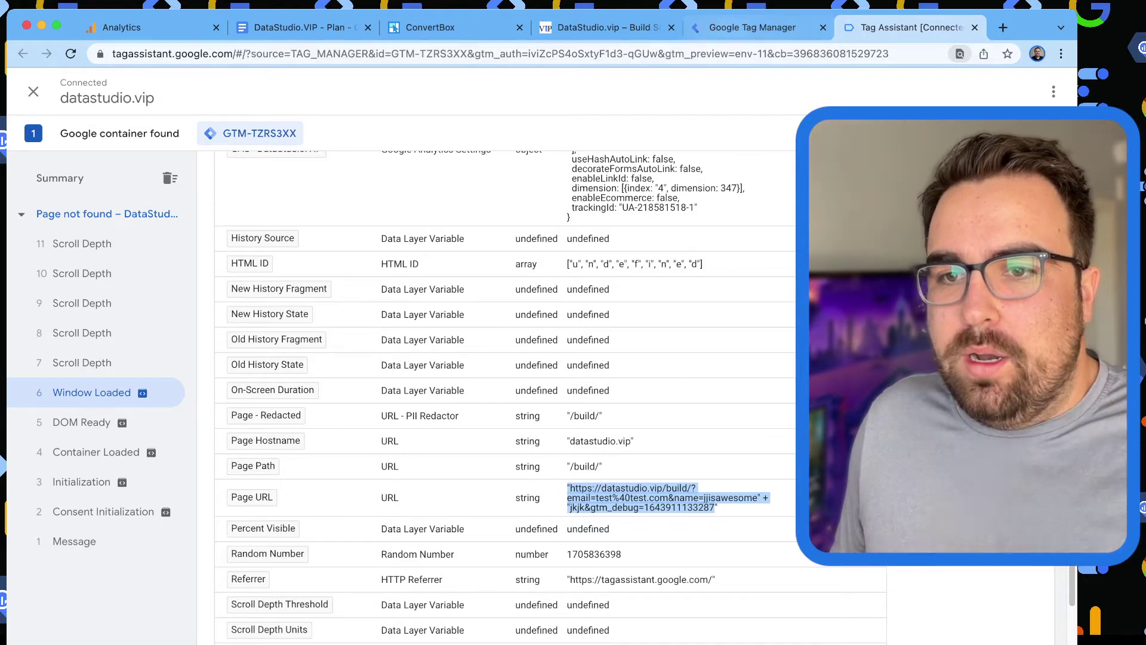
pyautogui.click(746, 28)
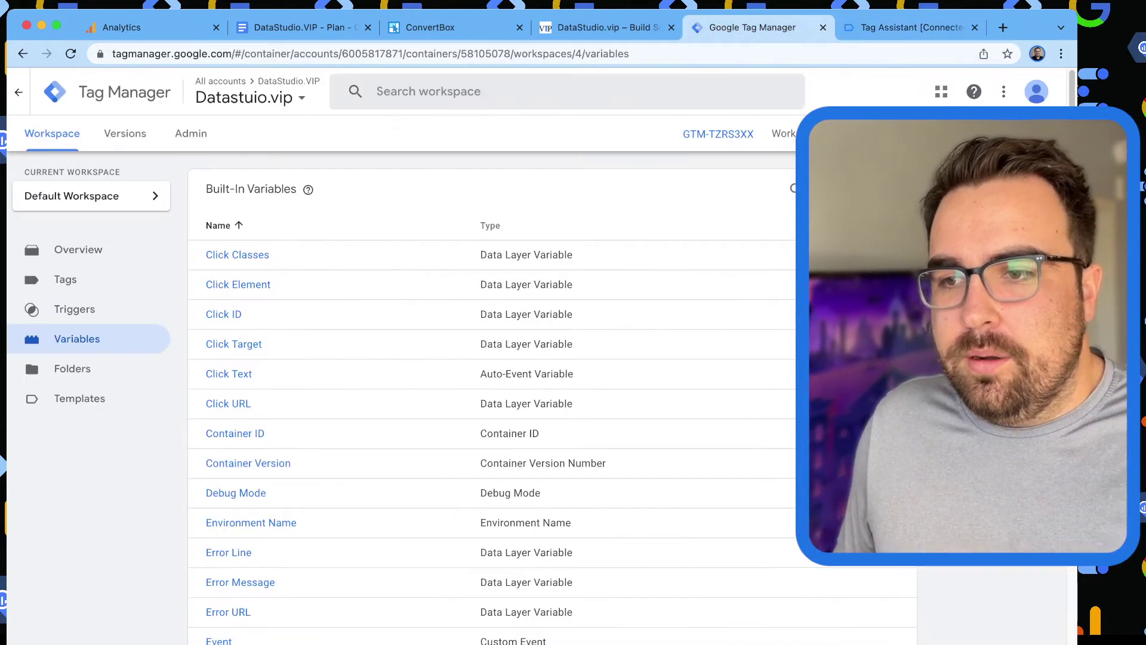
# Create a new URL-type variable with Component Type set to Query.
pyautogui.scroll(-20, 537, 358)
pyautogui.click(889, 448)
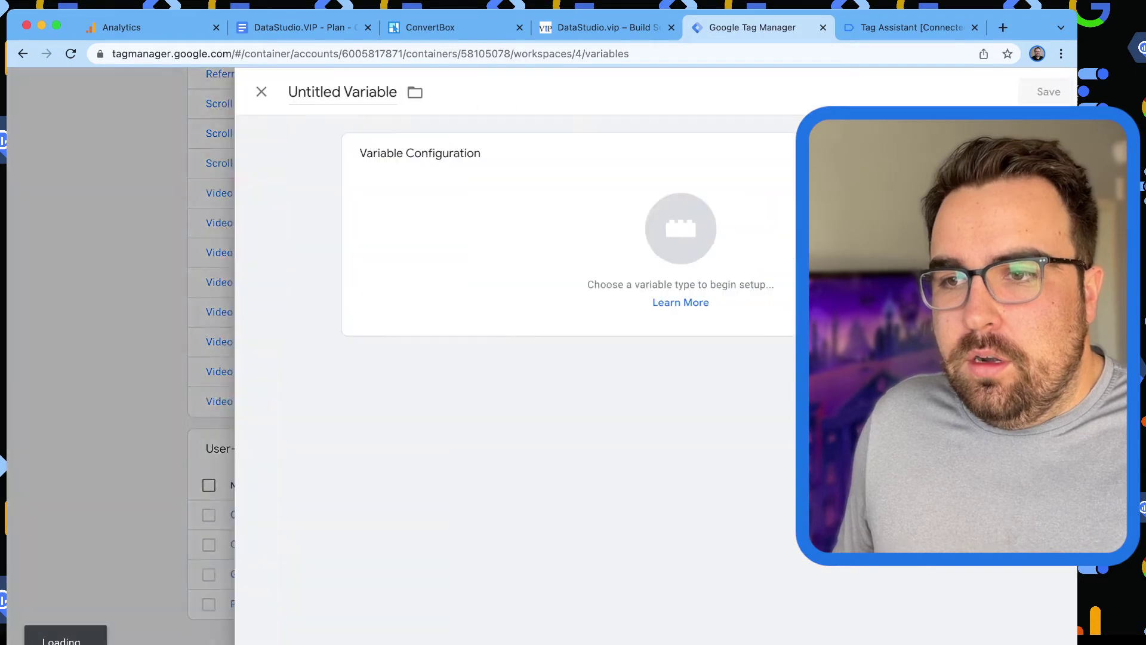
pyautogui.click(452, 239)
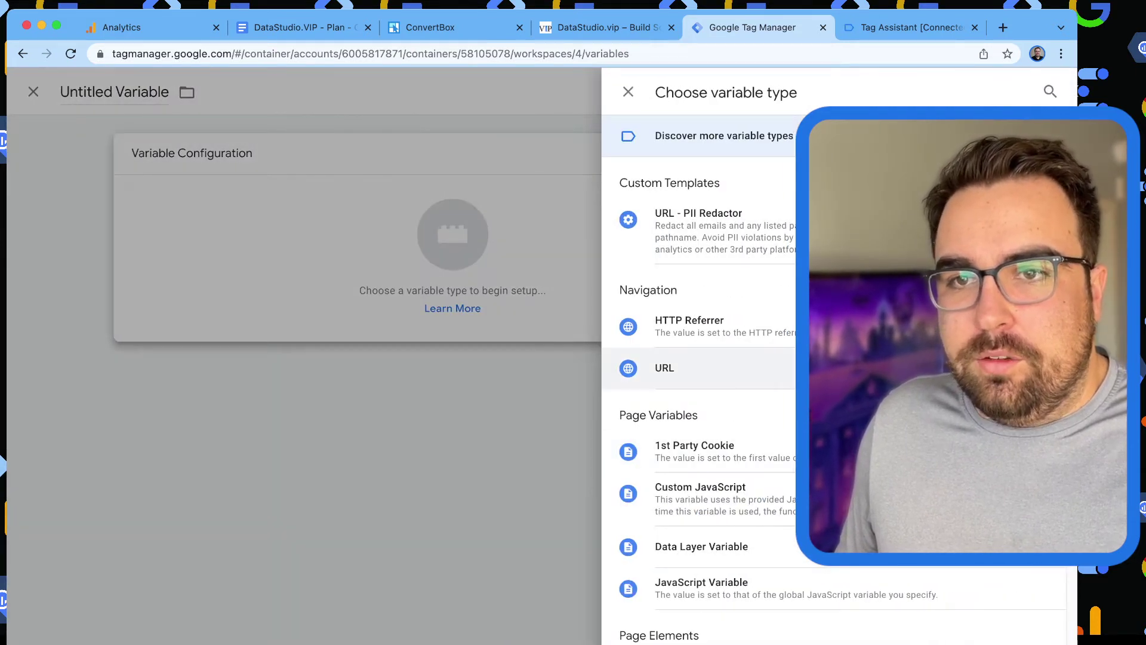
pyautogui.click(665, 368)
pyautogui.click(337, 91)
pyautogui.moveTo(327, 91); pyautogui.dragTo(347, 92)
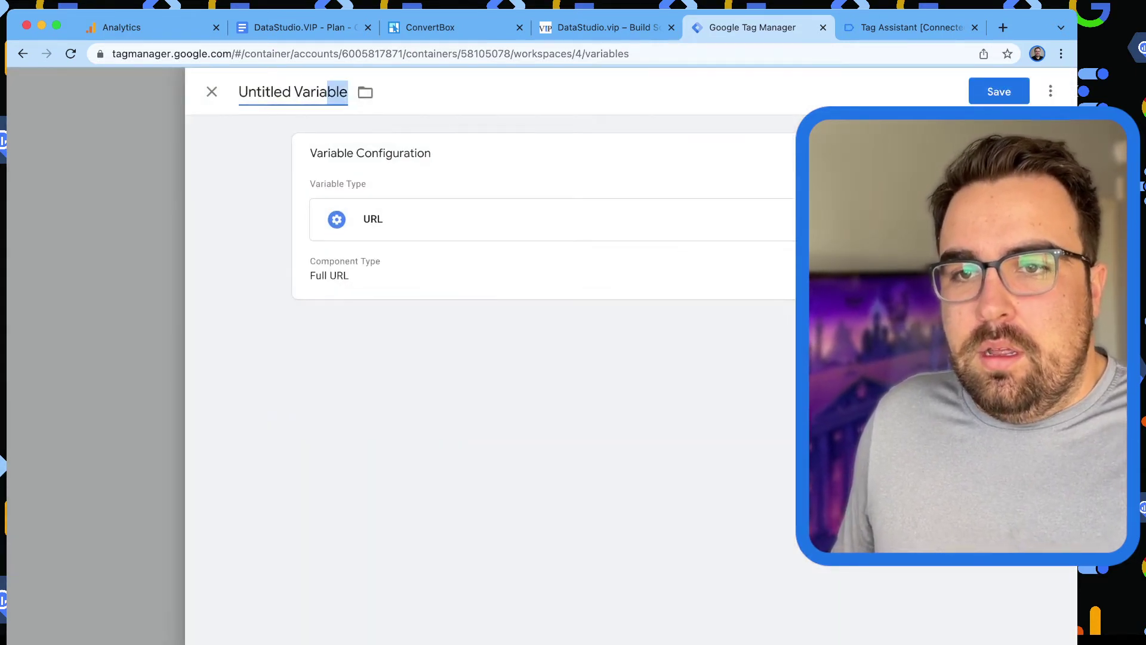
pyautogui.press('Tab')
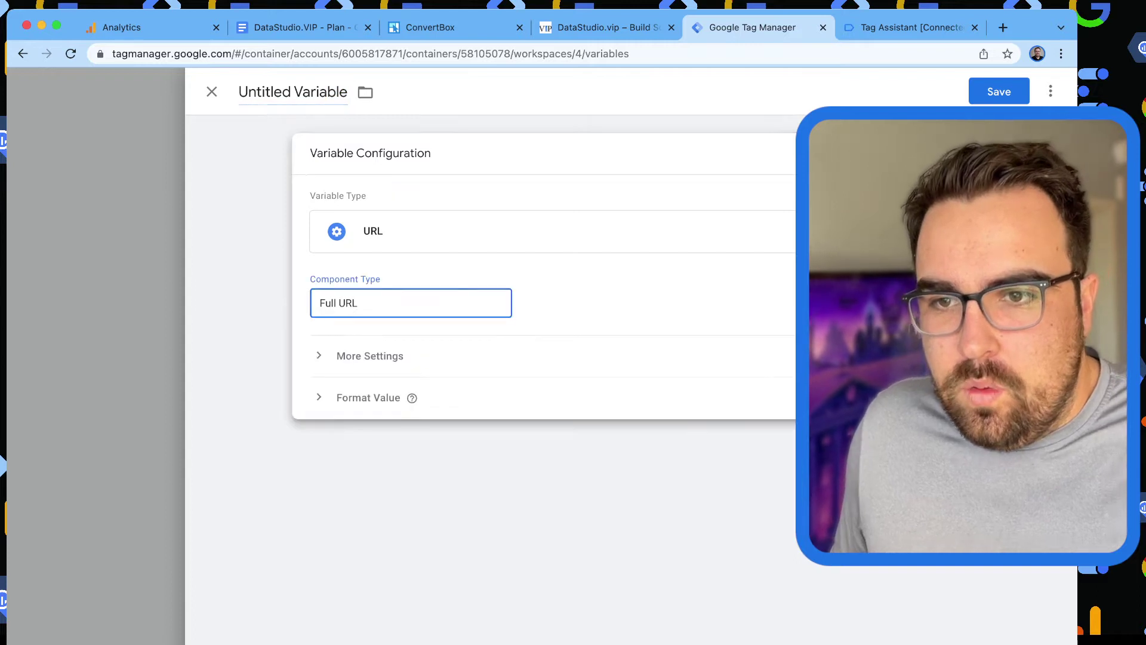
pyautogui.press('q')
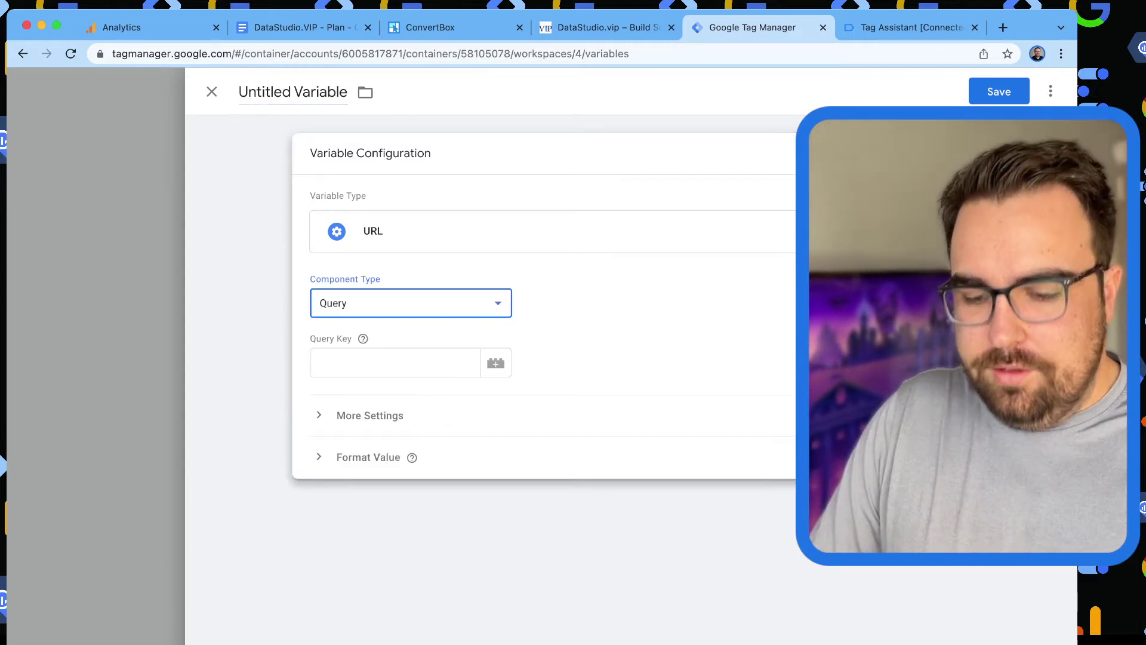
# Name the variable 'URL - Query - All' and save it.
pyautogui.hotkey('shift', 'Tab')
pyautogui.write('Just')
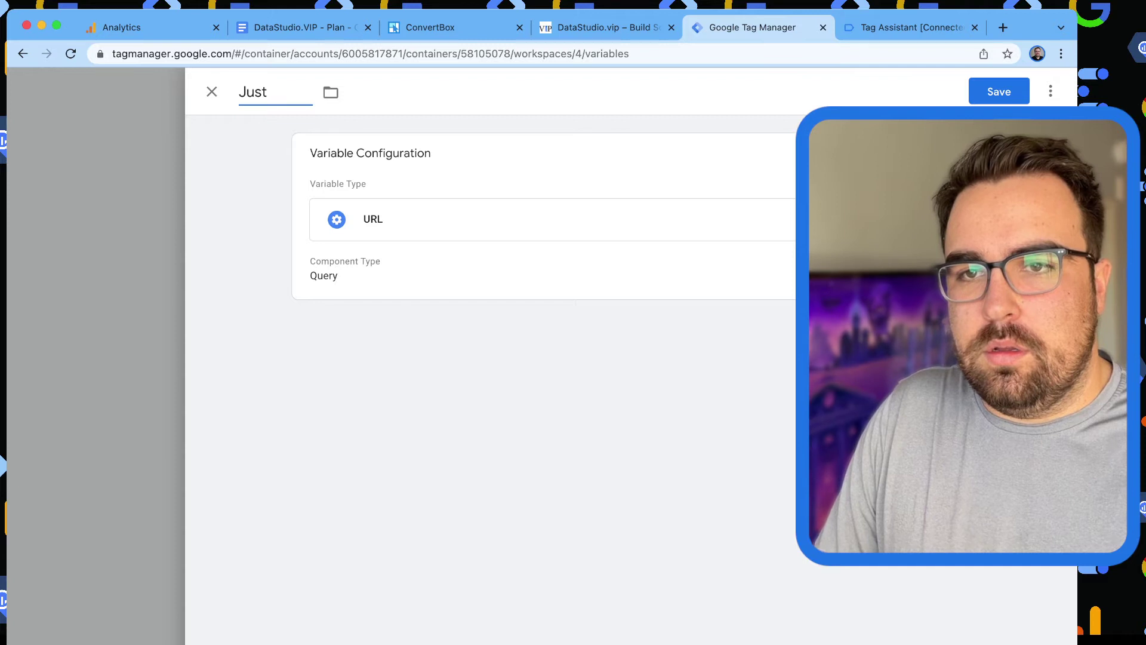
pyautogui.press('BackSpace')
pyautogui.press('BackSpace')
pyautogui.press('BackSpace')
pyautogui.press('BackSpace')
pyautogui.press('BackSpace')
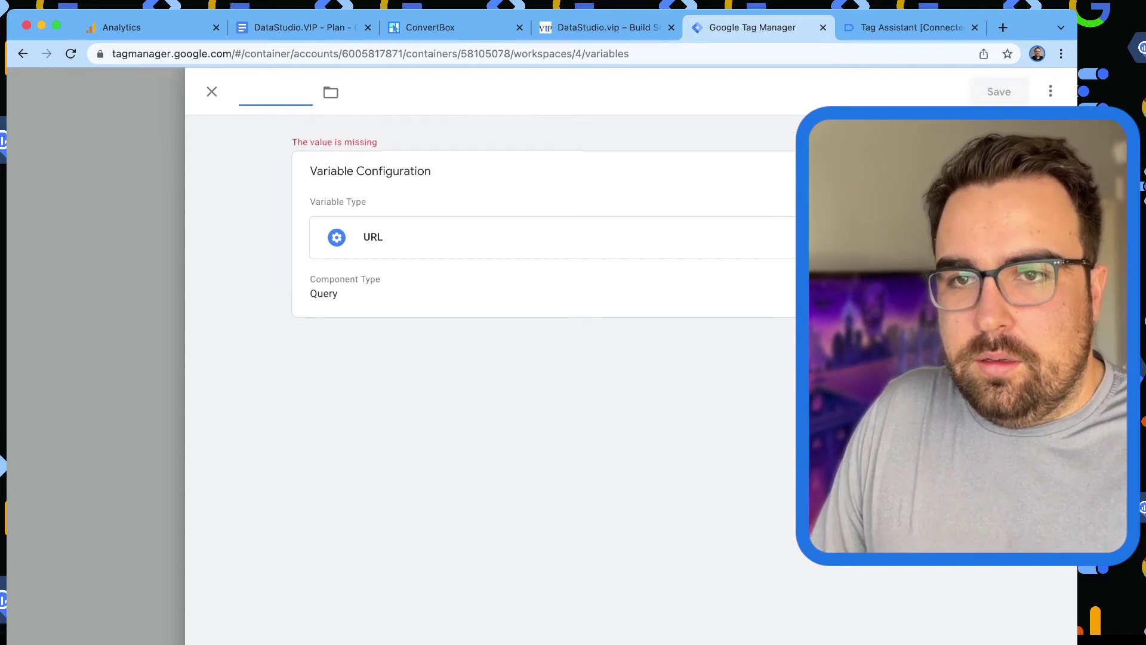
pyautogui.write('Url RL ')
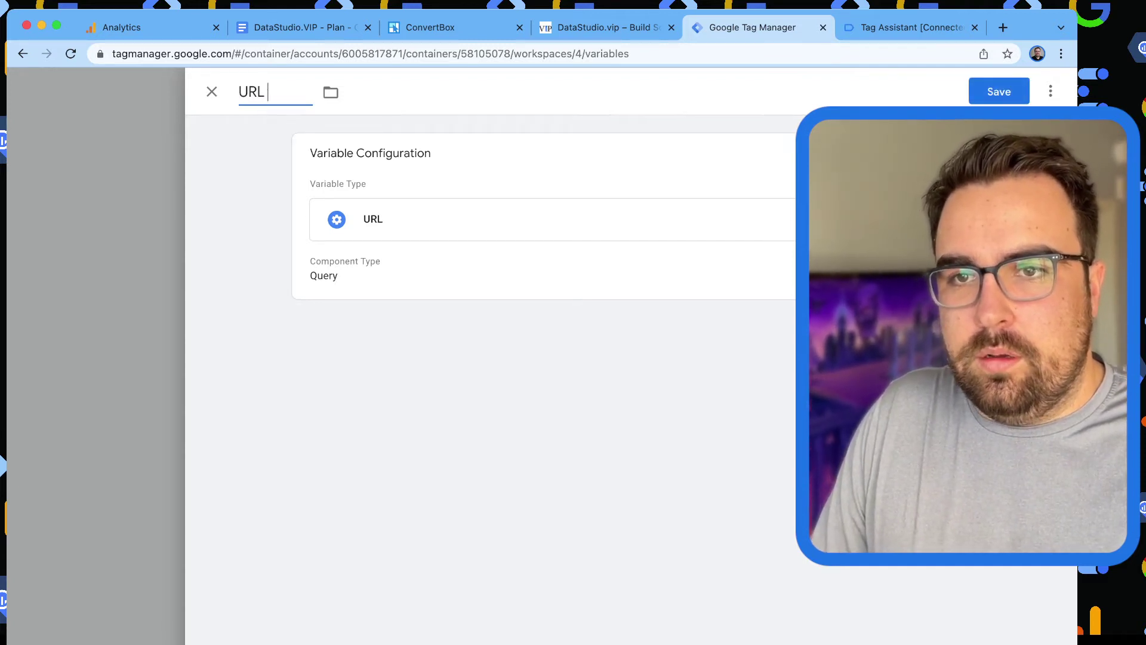
pyautogui.write('- Query - OPe')
pyautogui.press('BackSpace')
pyautogui.press('BackSpace')
pyautogui.press('BackSpace')
pyautogui.write('ALl')
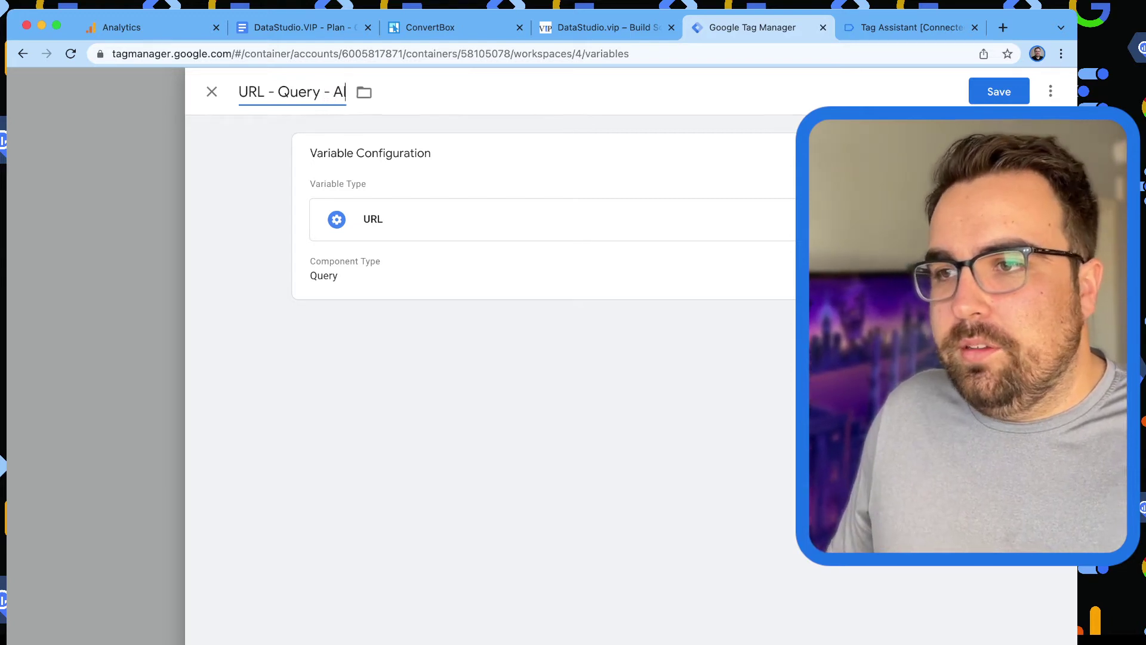
pyautogui.press('Return')
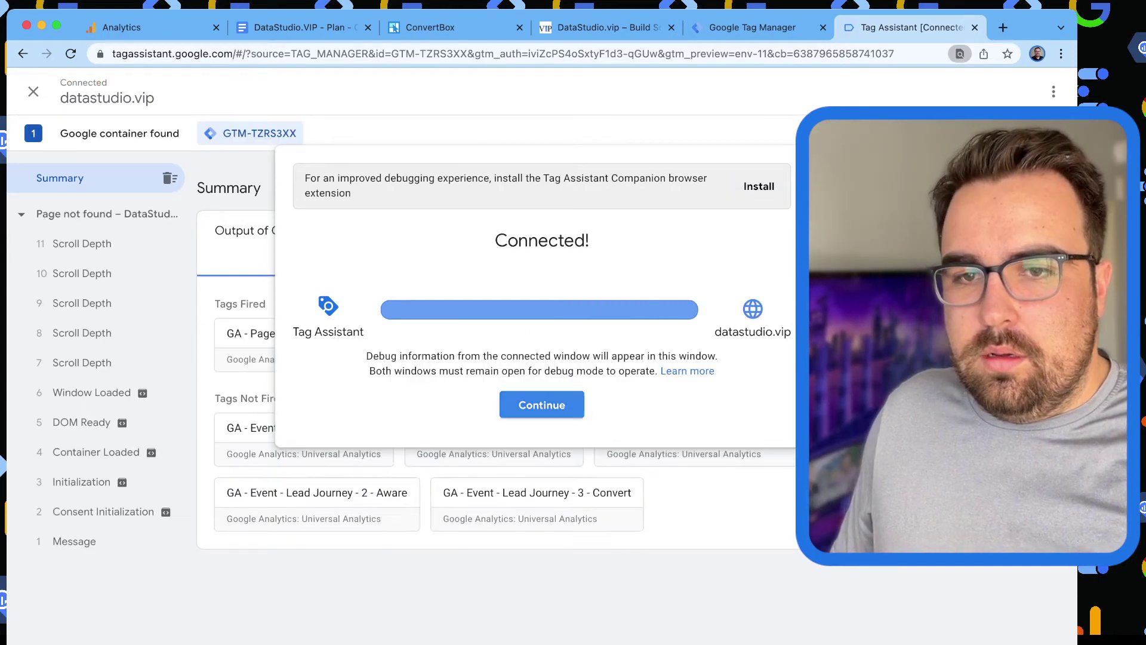
# Verify at Window Loaded that URL - Query - All holds the test query string, then return to Tag Manager.
pyautogui.click(541, 405)
pyautogui.click(142, 393)
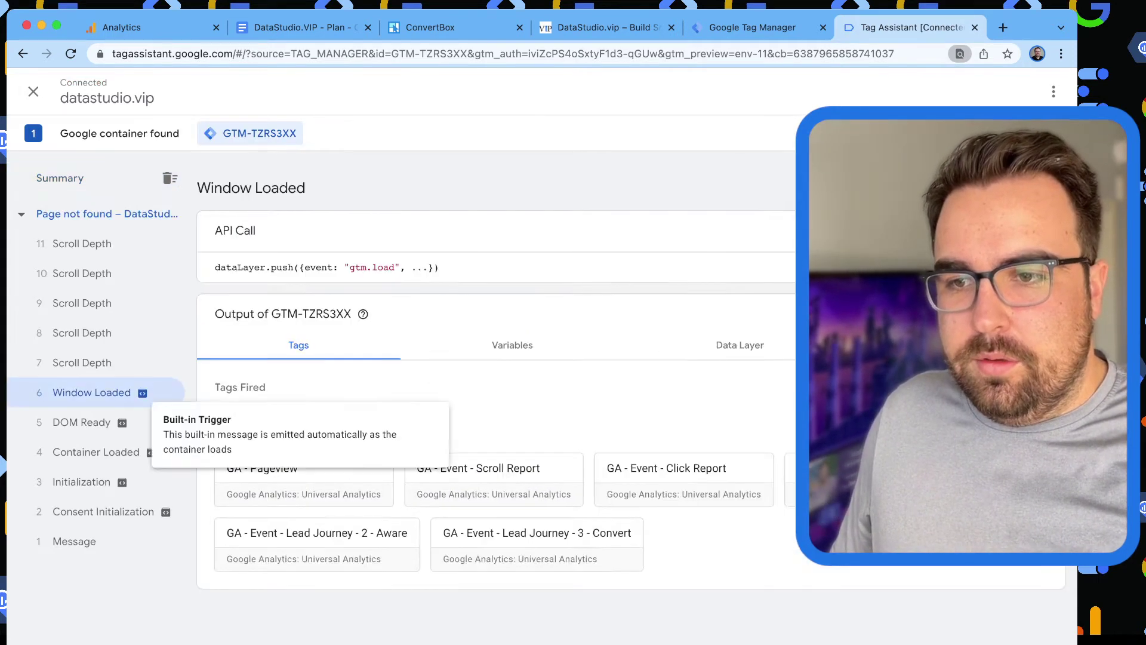
pyautogui.scroll(-8, 495, 394)
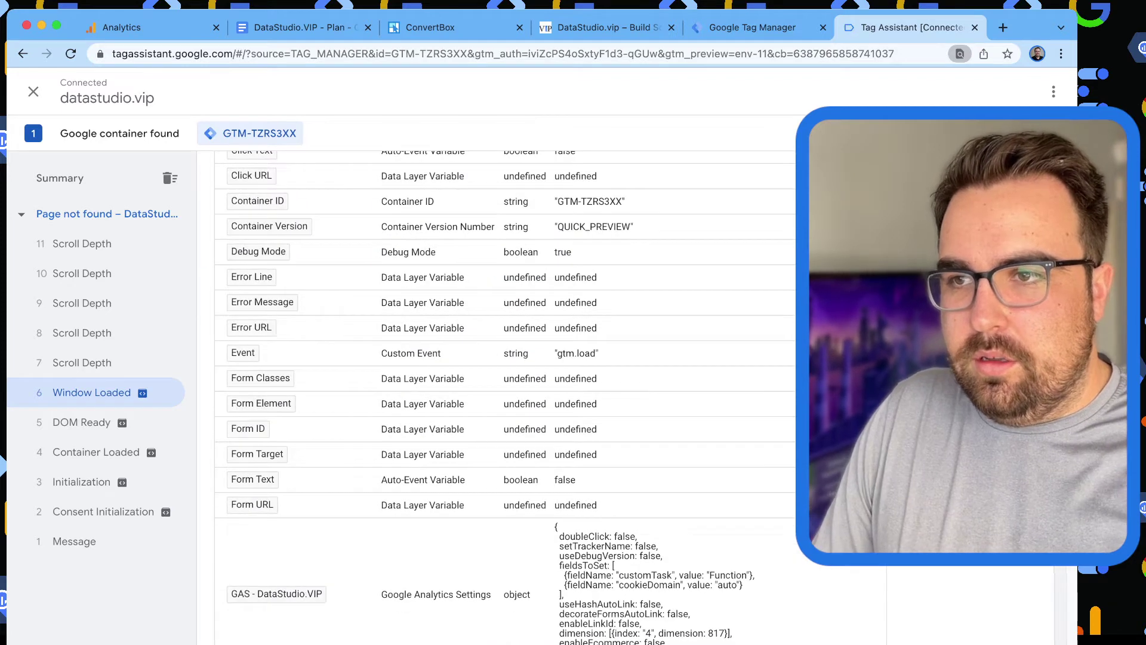
pyautogui.write('query')
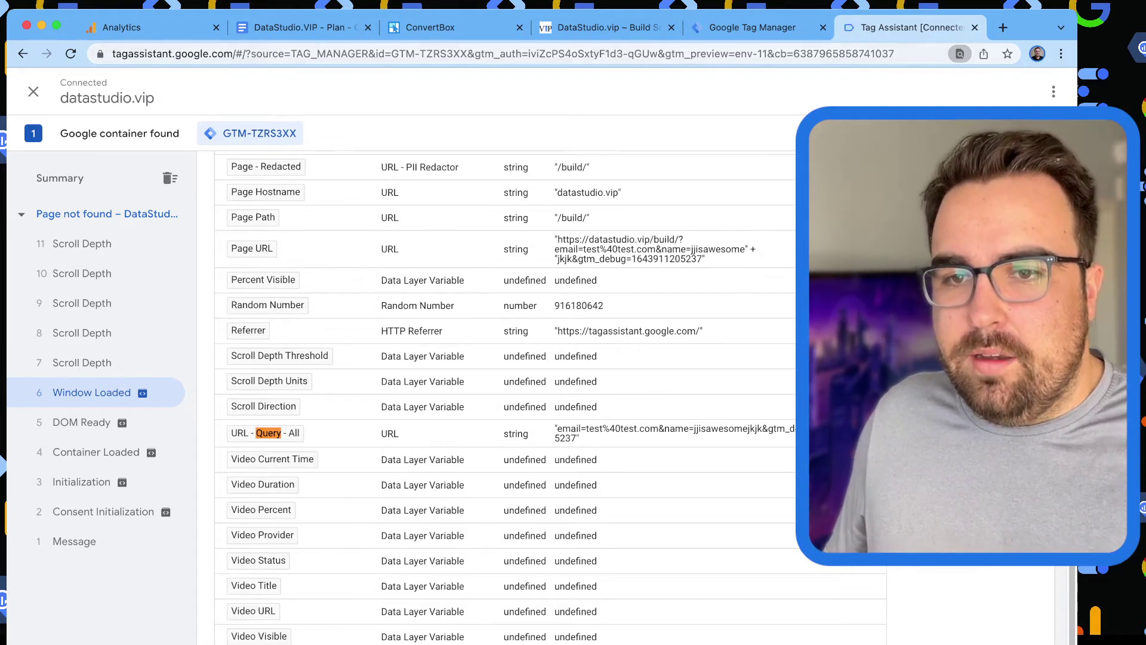
pyautogui.hotkey('ctrl', 'shift', 'Tab')
pyautogui.scroll(-10, 537, 358)
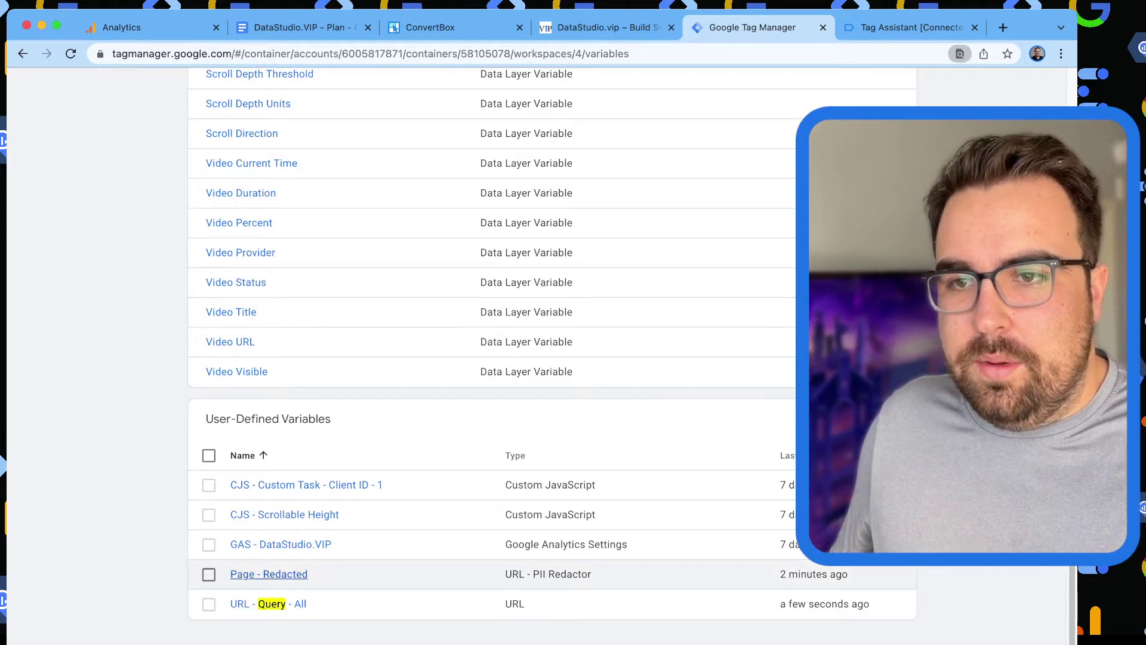
# Rename the Page - Redacted variable to Page - PII Redacted.
pyautogui.click(269, 573)
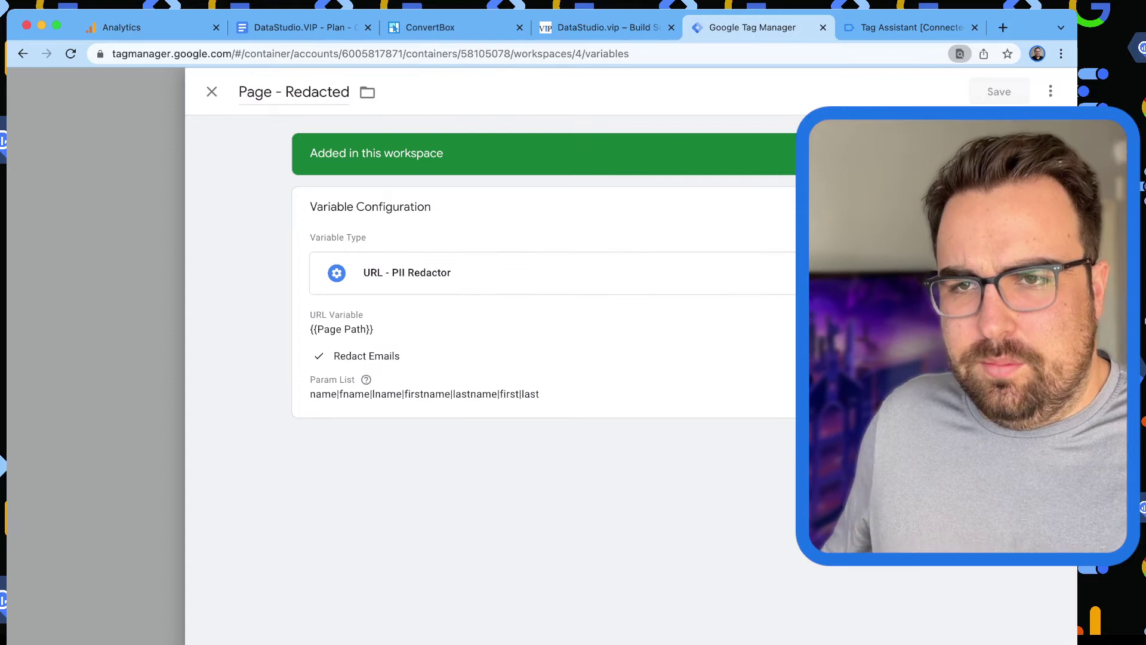
pyautogui.doubleClick(255, 92)
pyautogui.click(281, 91)
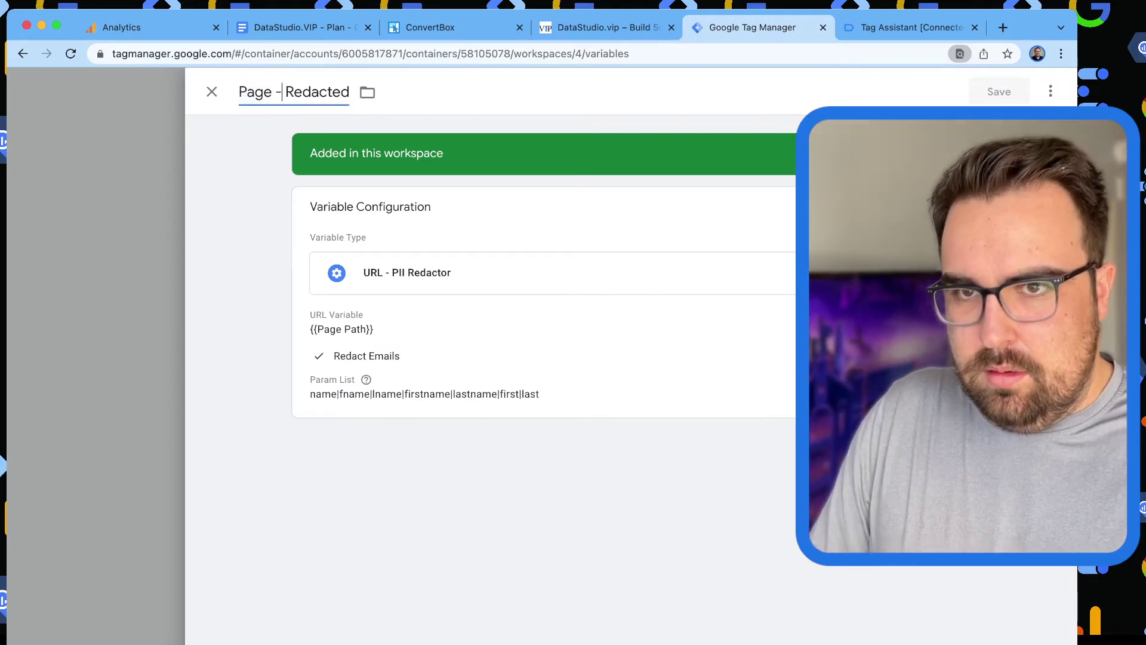
pyautogui.press('super+BackSpace')
pyautogui.write('Page - ')
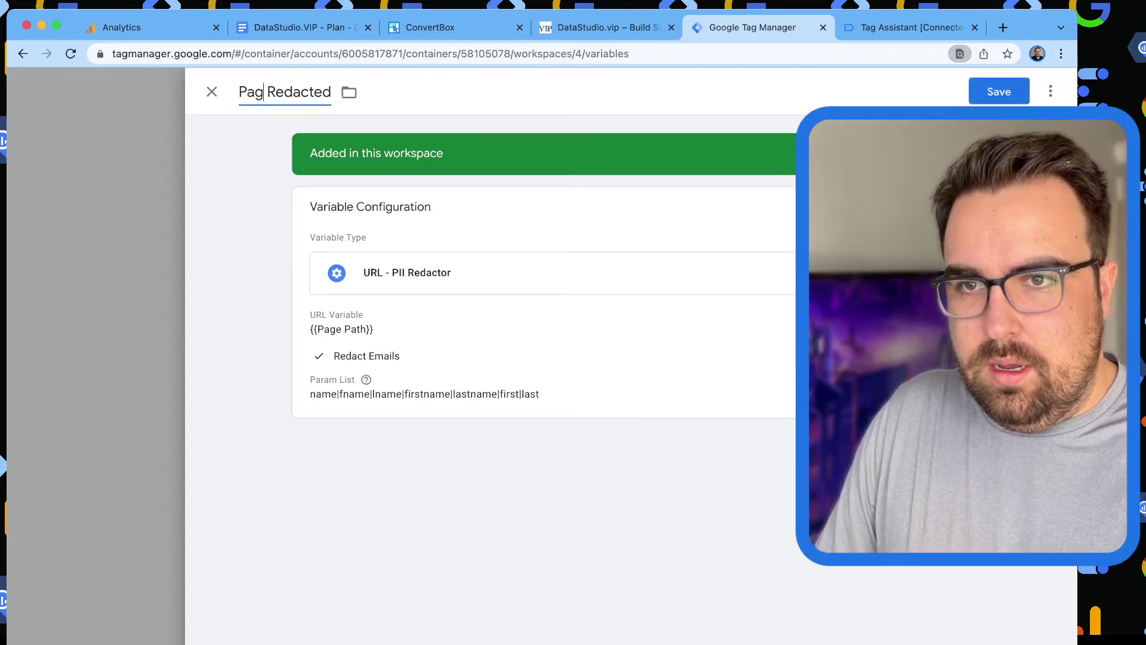
pyautogui.write('PII')
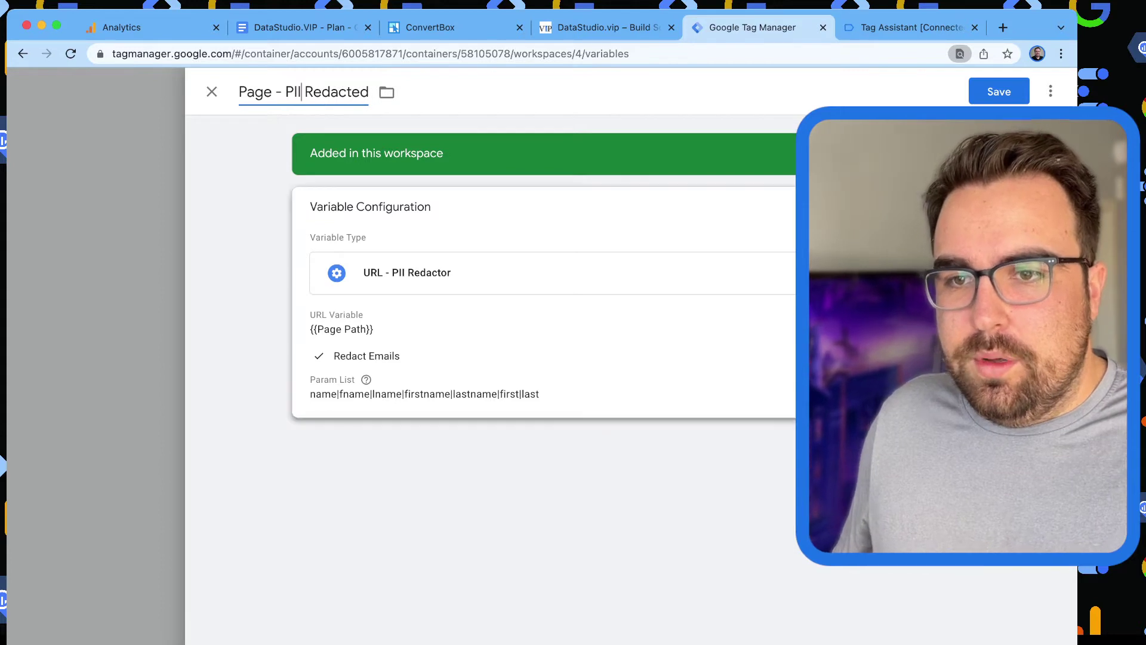
# Replace {{Page Path}} with {{URL - Query - All}} as the URL variable and save.
pyautogui.click(341, 329)
pyautogui.press('super+a')
pyautogui.press('BackSpace')
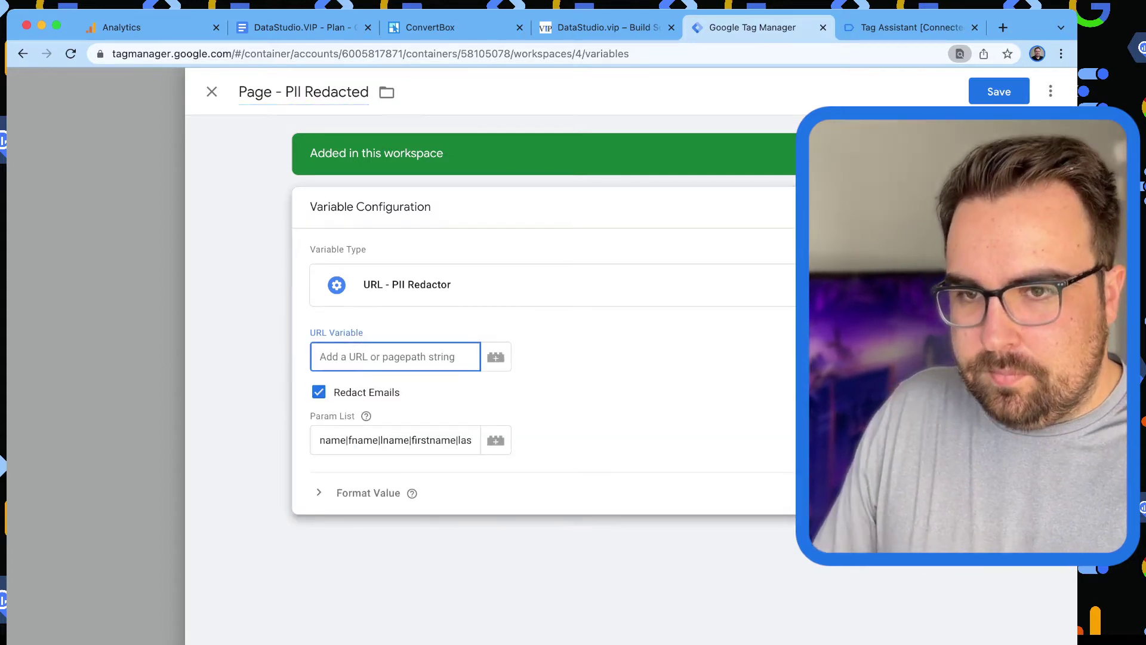
pyautogui.write('{{url')
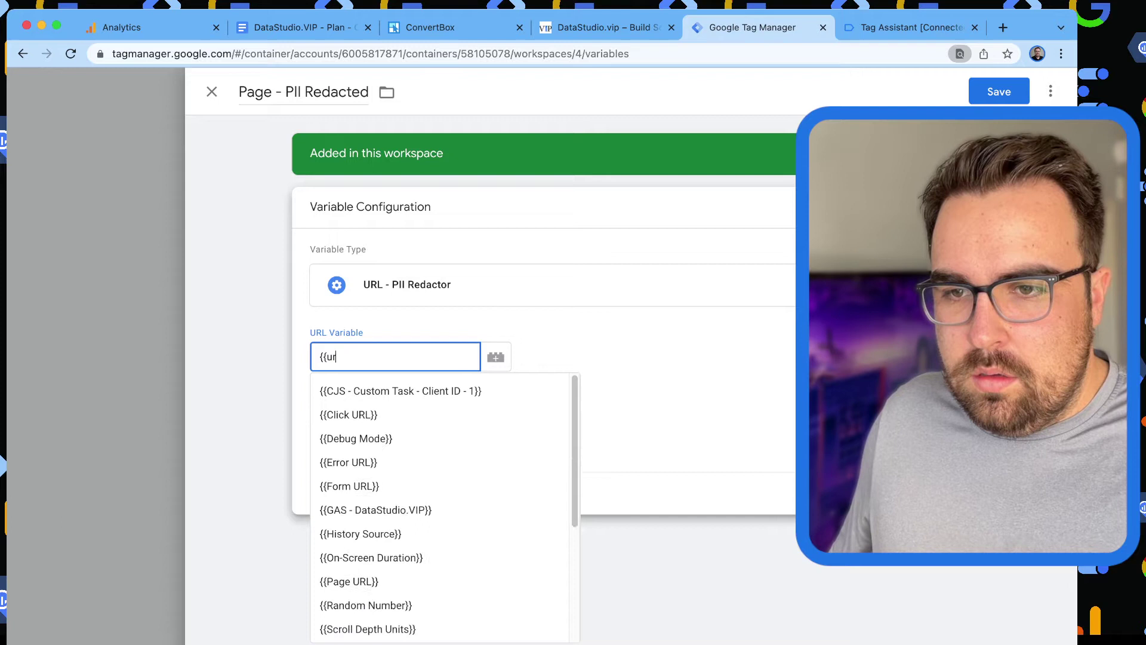
pyautogui.press('Down')
pyautogui.press('Down')
pyautogui.press('Down')
pyautogui.press('Down')
pyautogui.press('Down')
pyautogui.press('Return')
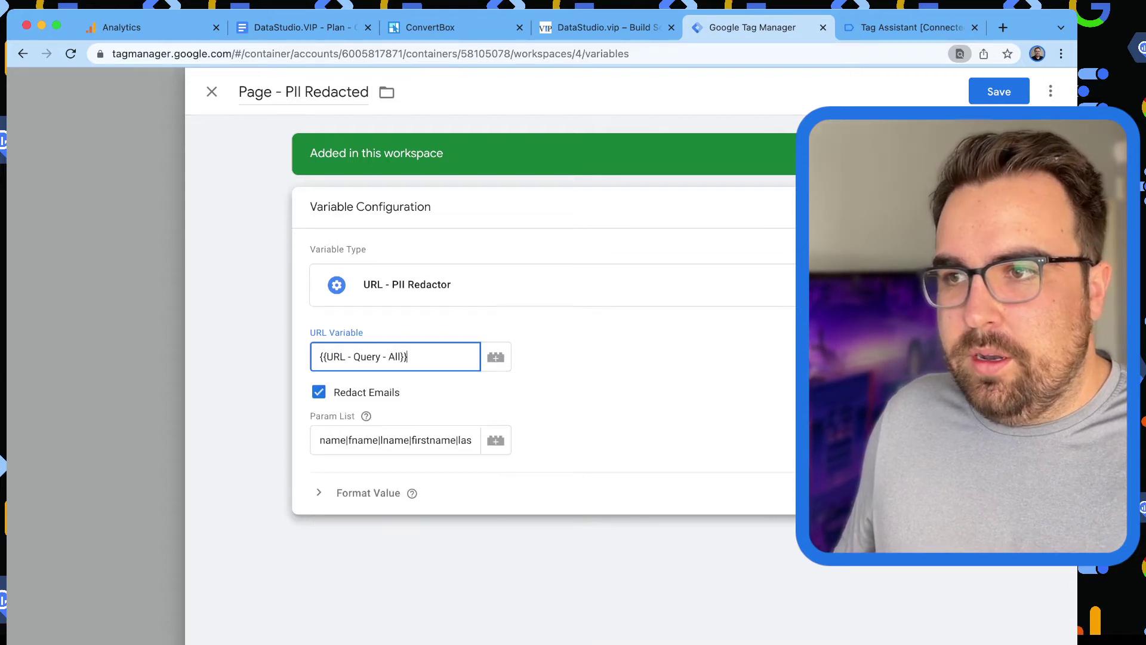
pyautogui.click(998, 92)
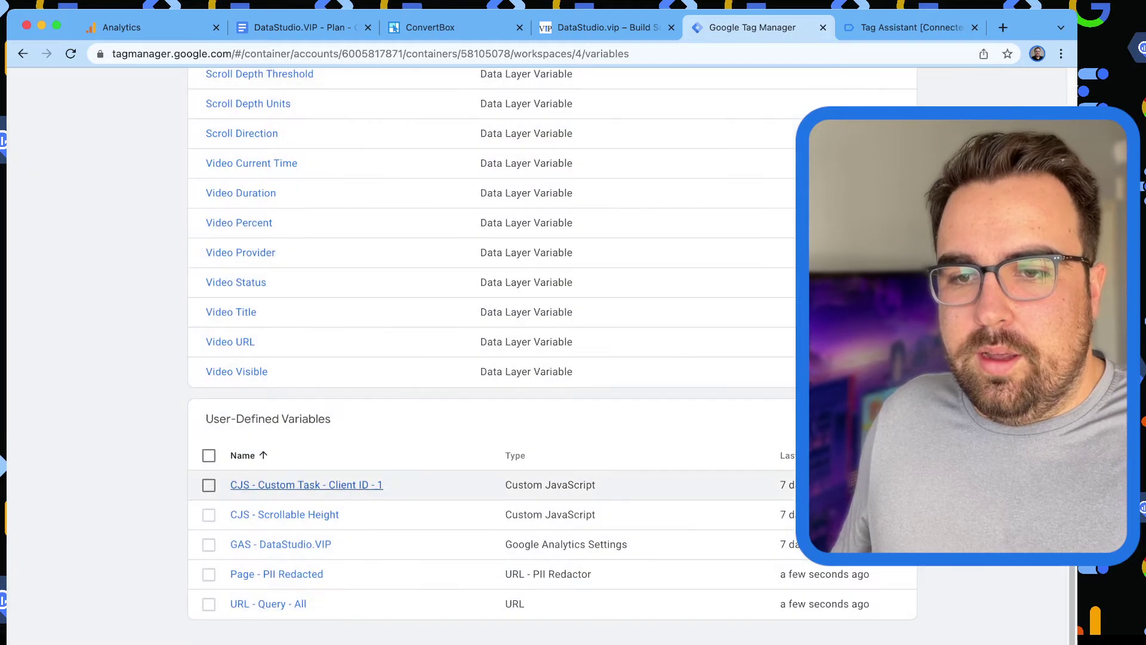
# Edit GAS - DataStudio.VIP and add a new field named 'page'.
pyautogui.click(280, 543)
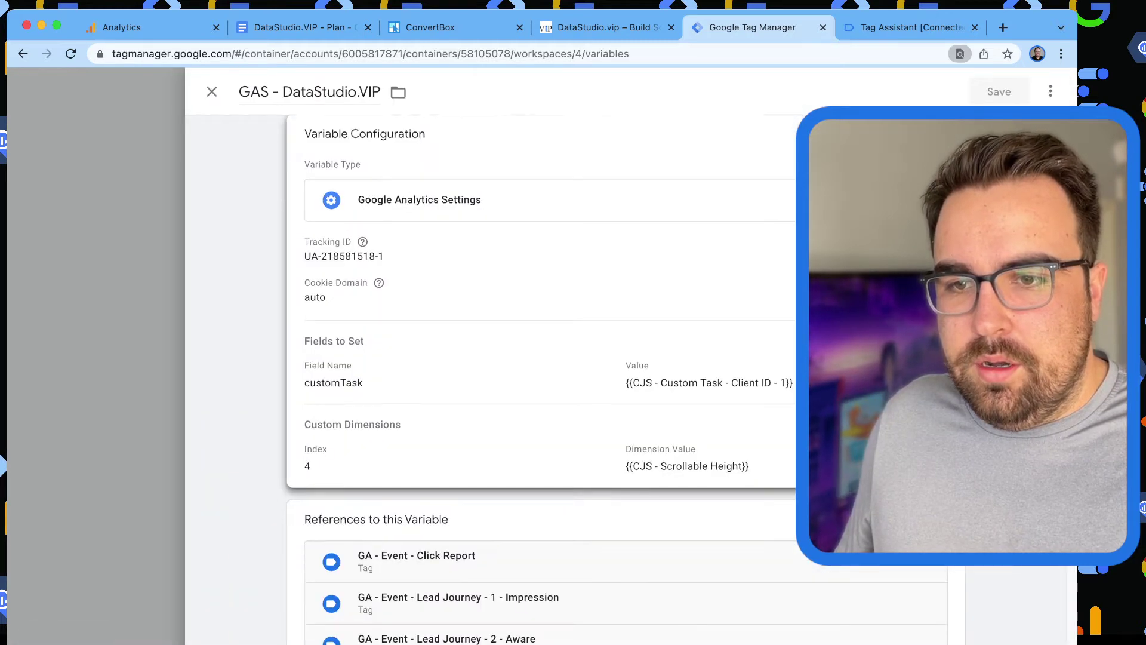
pyautogui.click(865, 299)
pyautogui.scroll(-1, 865, 298)
pyautogui.scroll(-5, 398, 334)
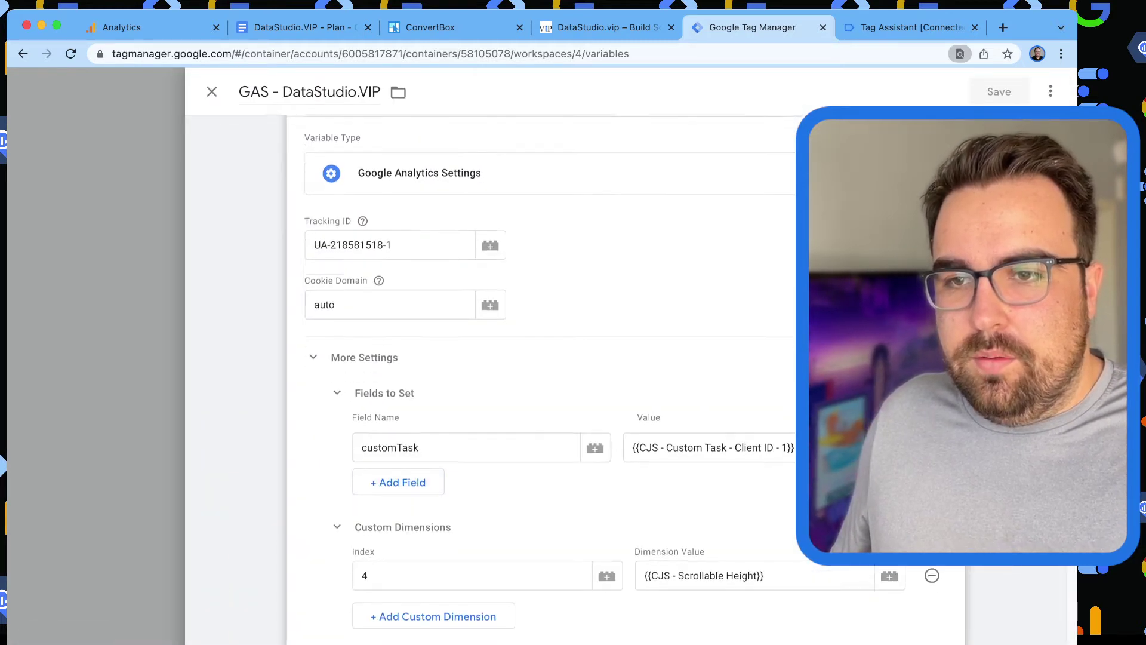
pyautogui.click(398, 328)
pyautogui.click(465, 329)
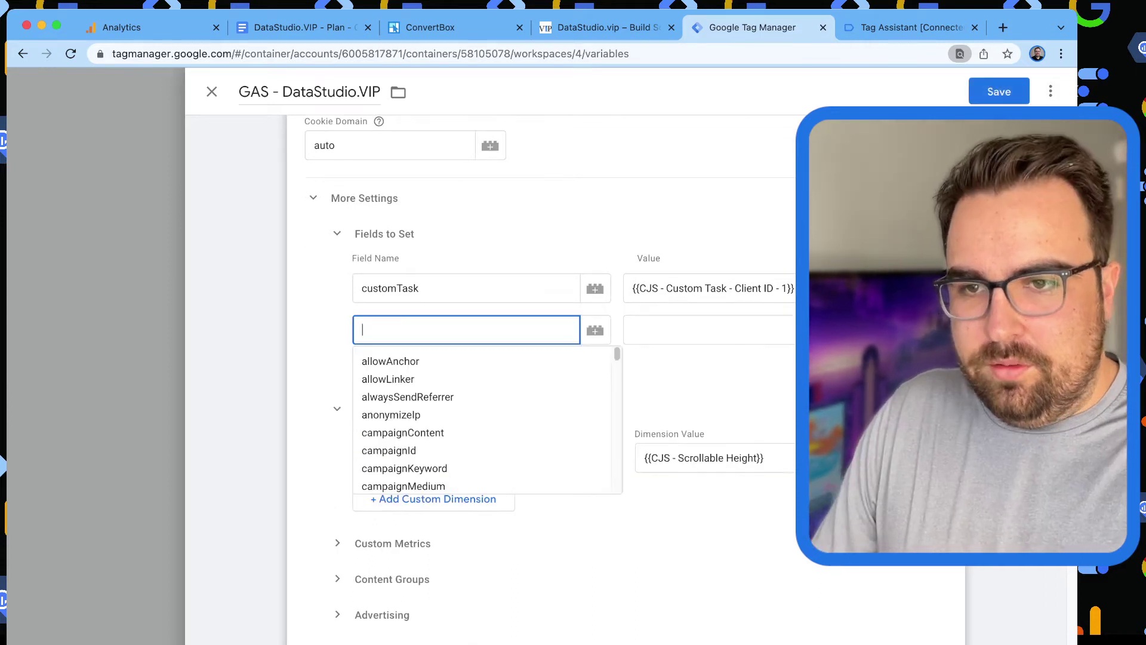
pyautogui.write('pag')
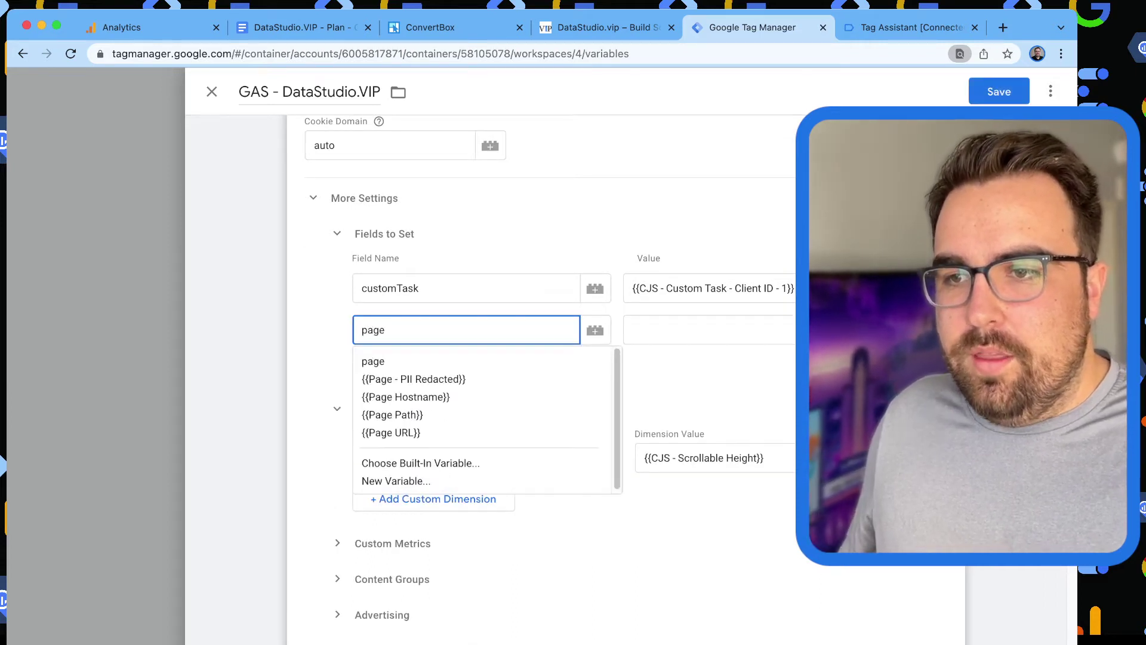
pyautogui.write('e')
pyautogui.press('Tab')
pyautogui.press('Tab')
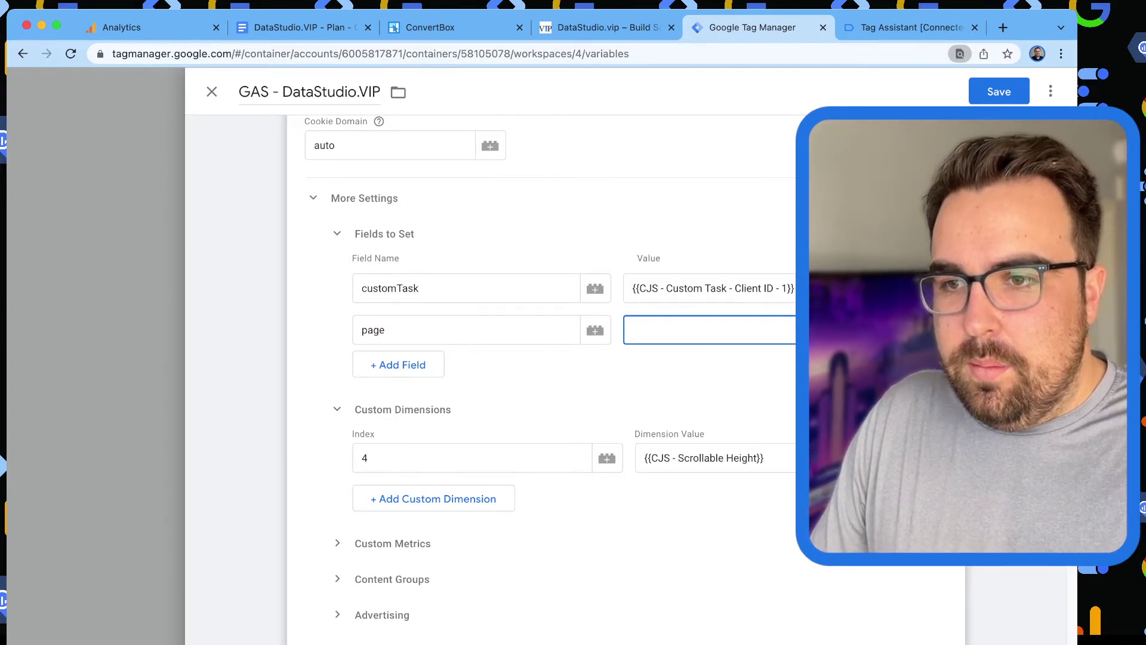
# Set the page field value to {{Page Path}}?{{Page - PII Redacted}} and save the settings.
pyautogui.write('{{')
pyautogui.press('BackSpace')
pyautogui.press('BackSpace')
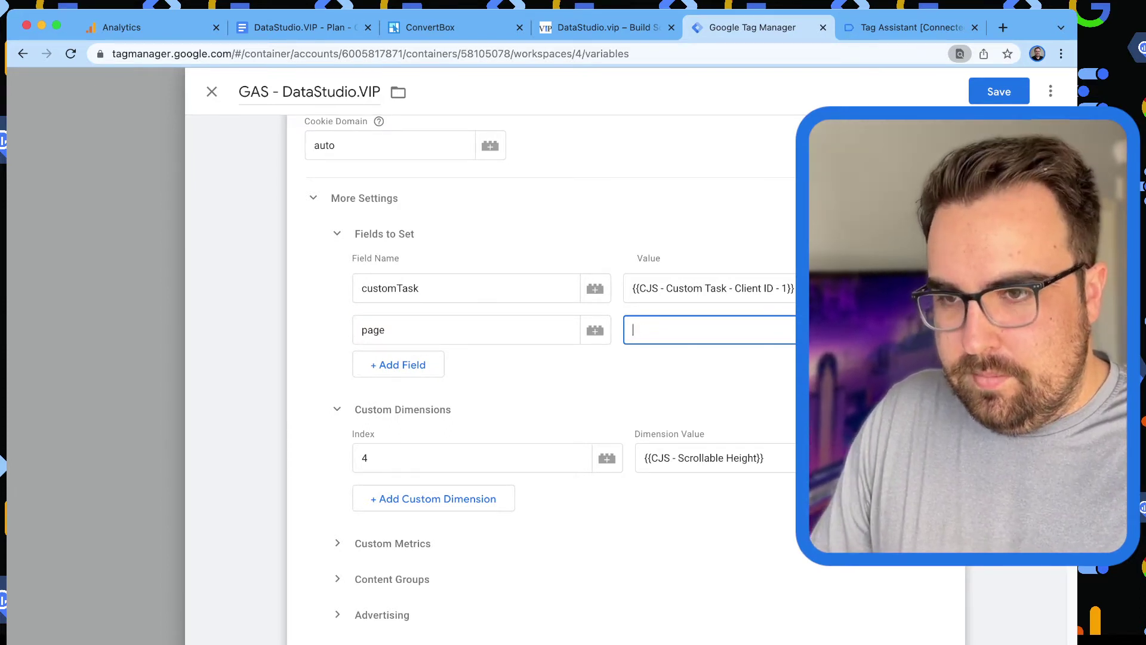
pyautogui.write('{pat')
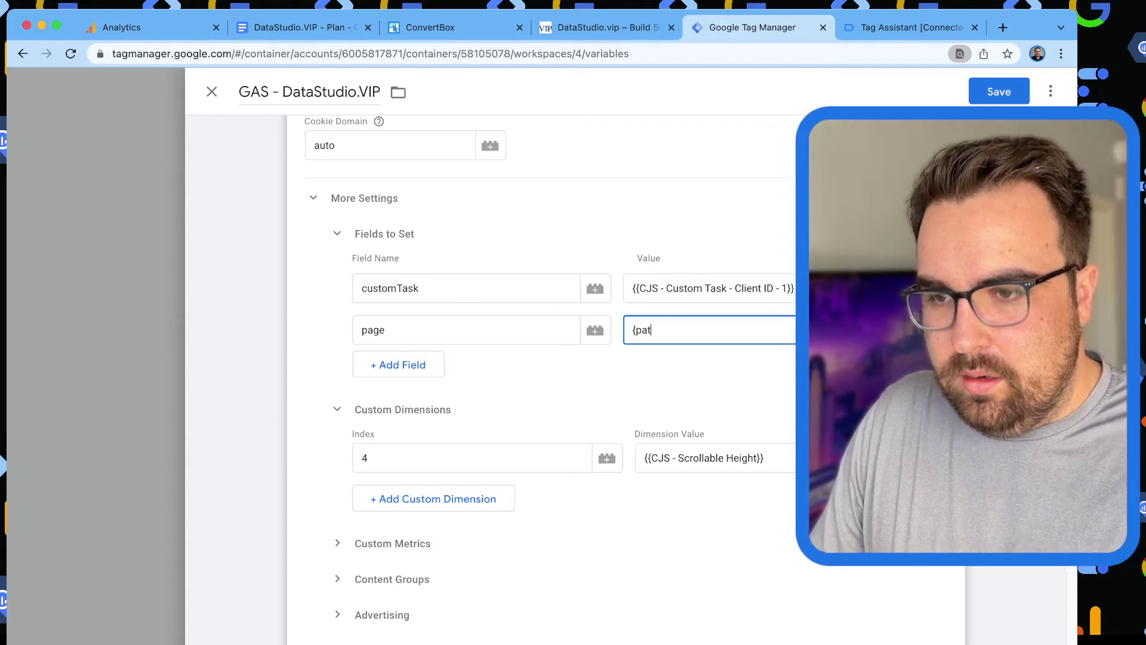
pyautogui.press('BackSpace')
pyautogui.press('BackSpace')
pyautogui.press('BackSpace')
pyautogui.write('{{')
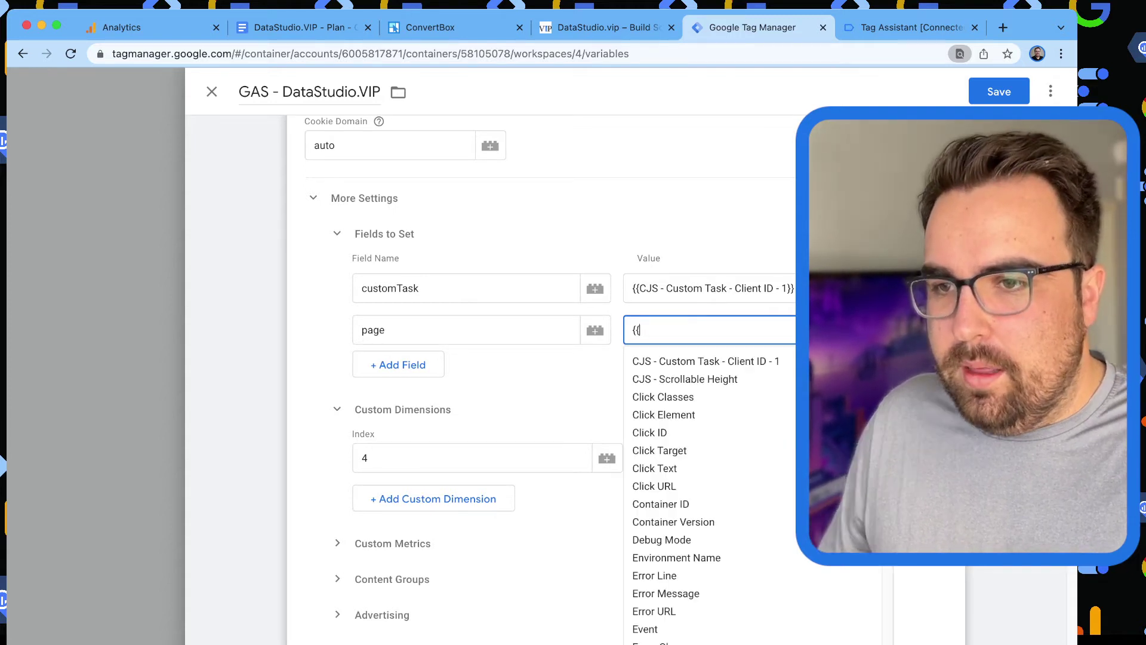
pyautogui.write('path')
pyautogui.press('Return')
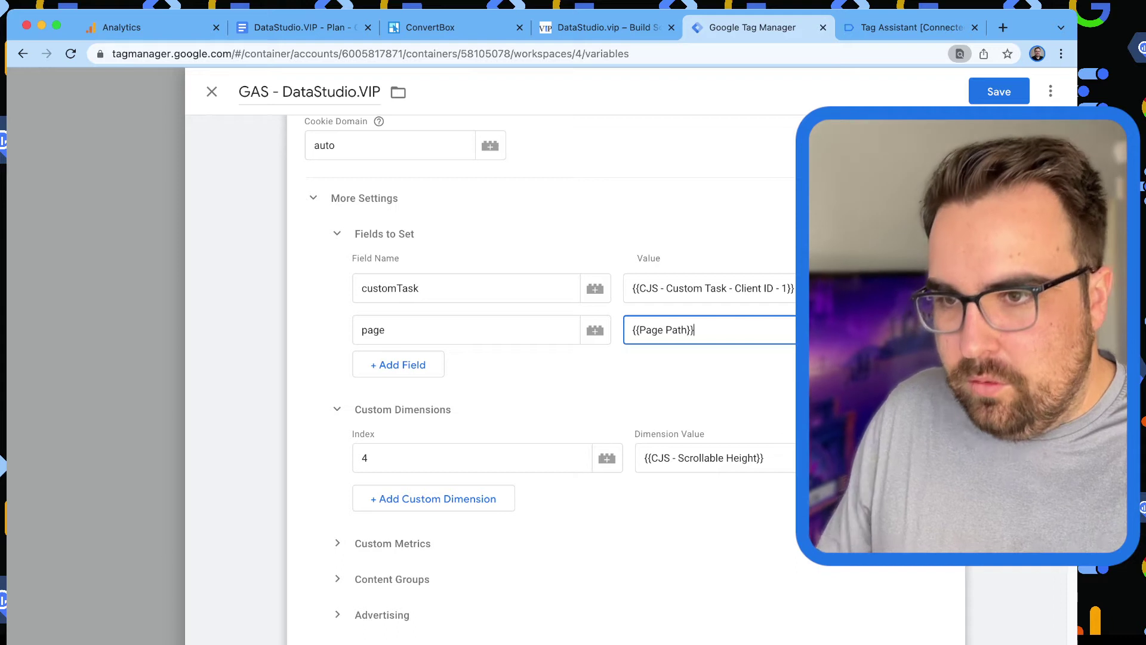
pyautogui.write('?{{red')
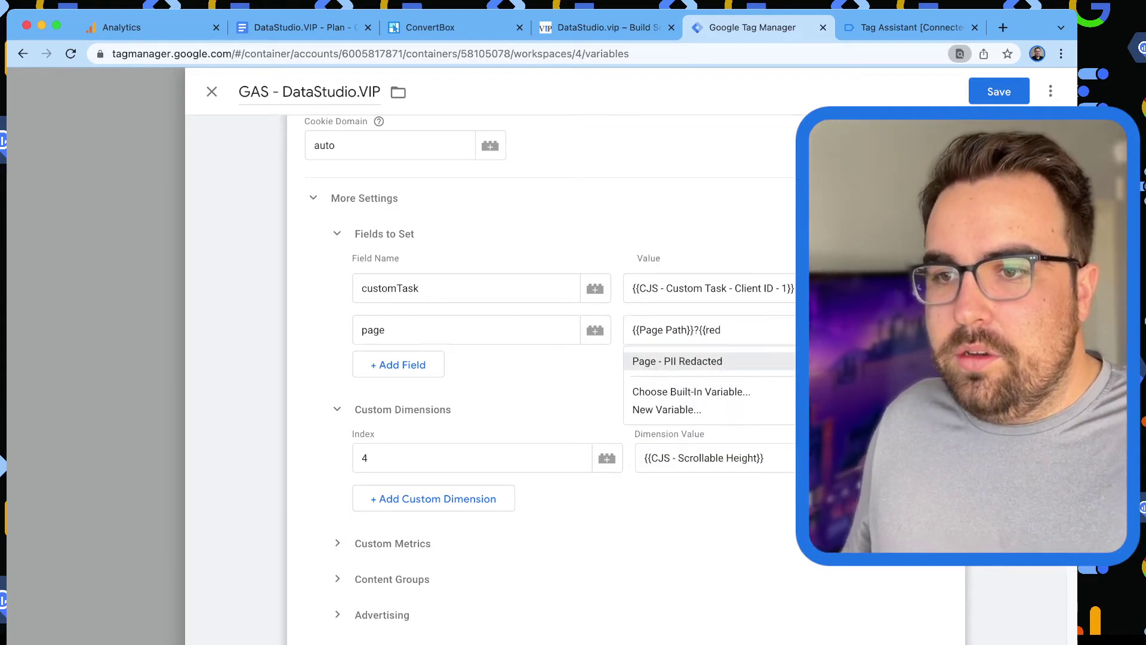
pyautogui.press('Return')
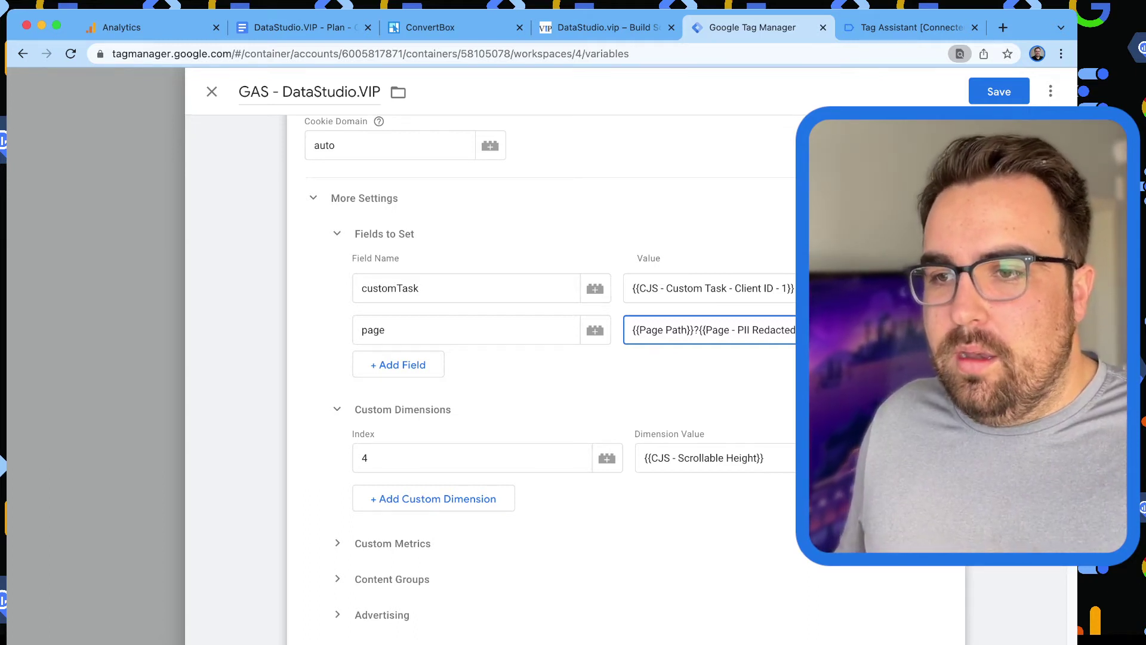
pyautogui.scroll(4, 537, 358)
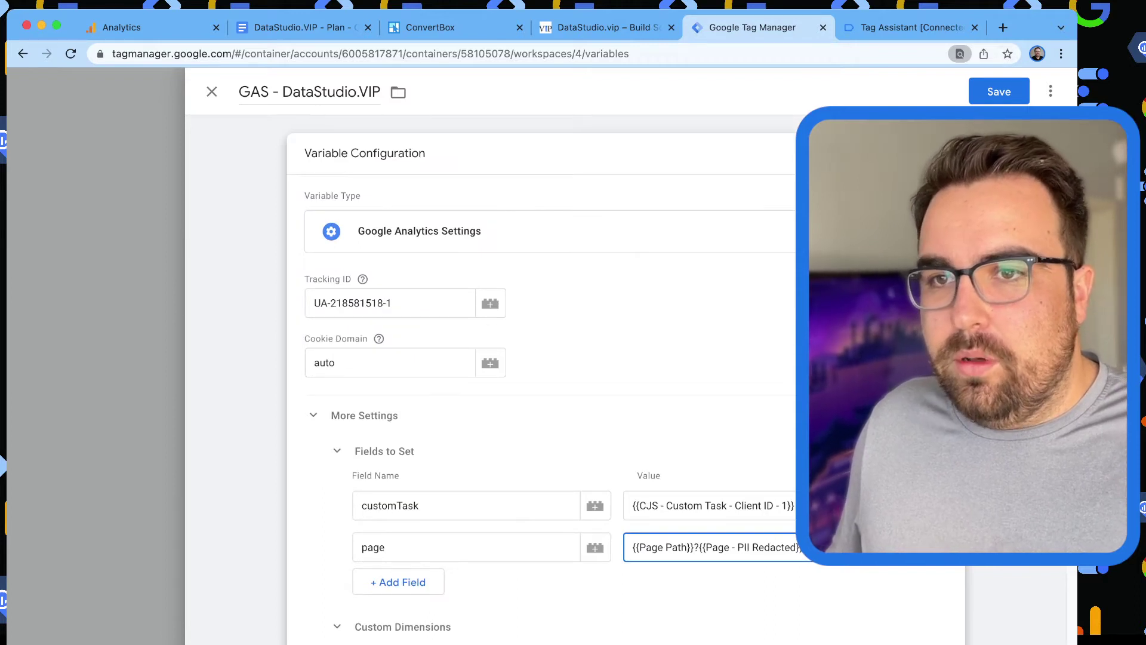
pyautogui.press('super+s')
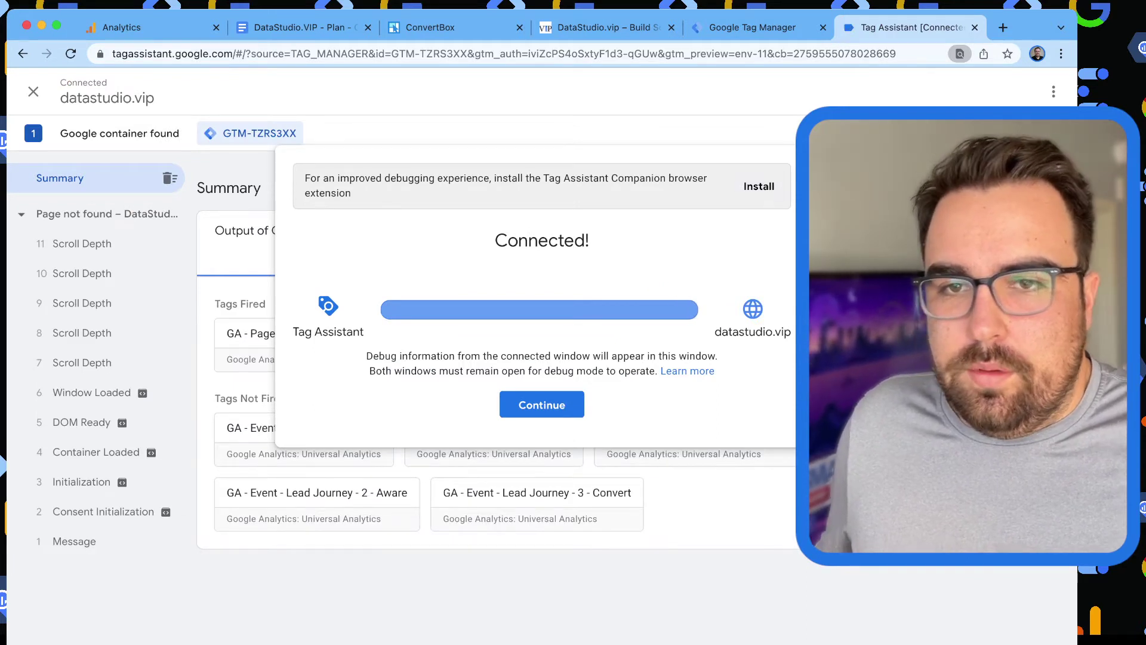
# Show the variable values for the Container Loaded event in Tag Assistant.
pyautogui.click(541, 405)
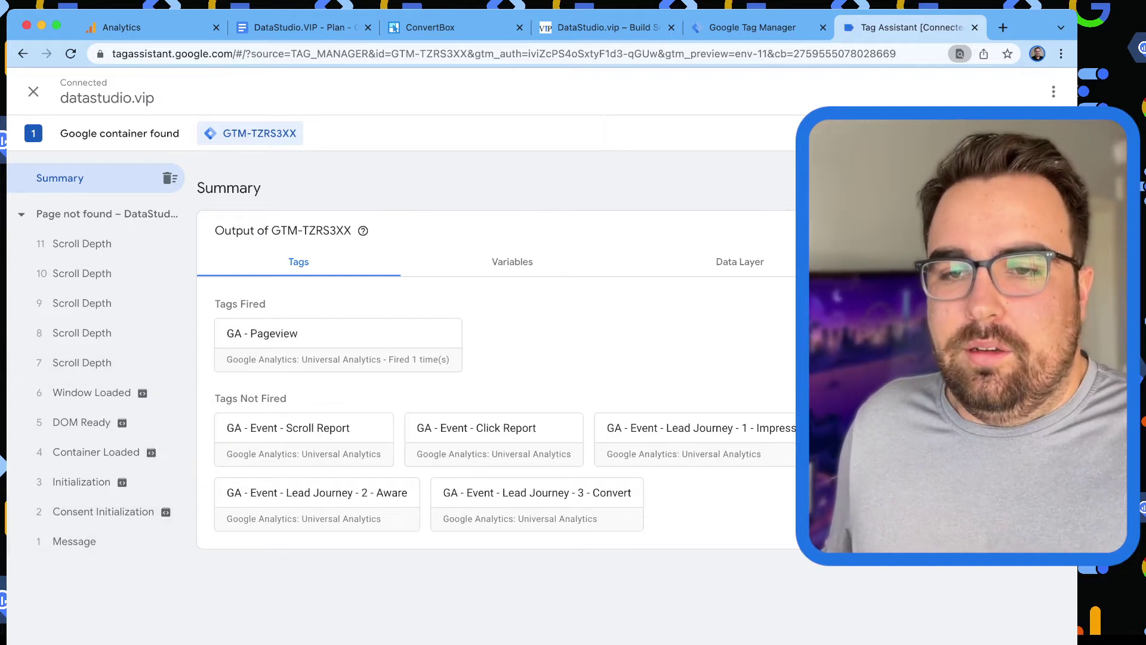
pyautogui.click(74, 541)
pyautogui.click(103, 512)
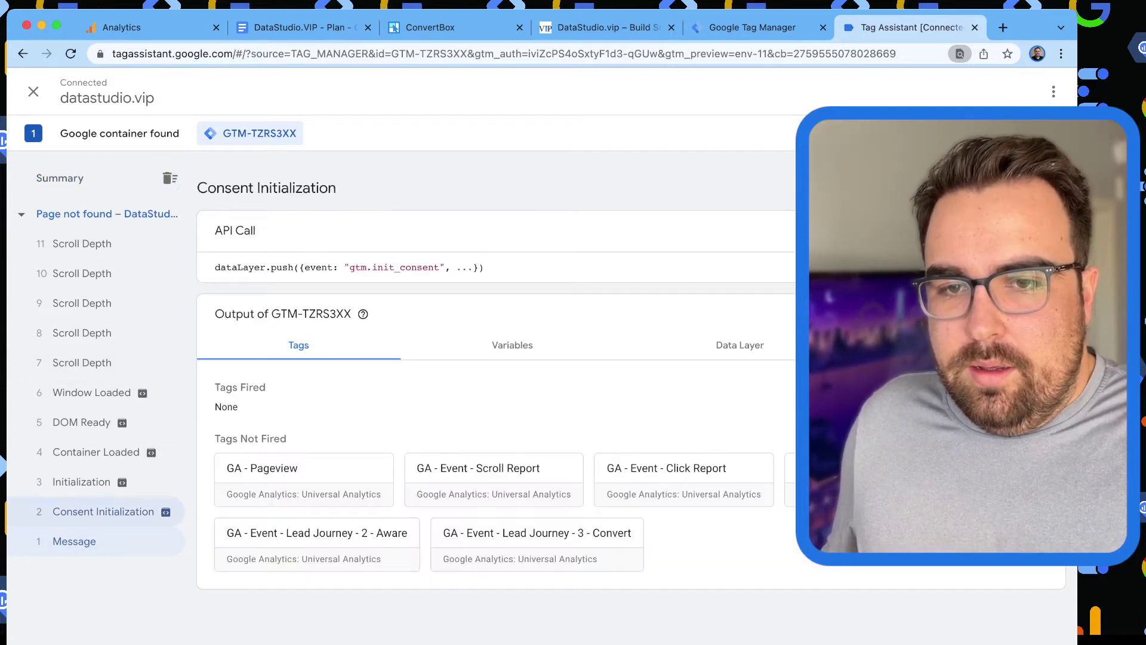
pyautogui.click(81, 481)
pyautogui.click(96, 451)
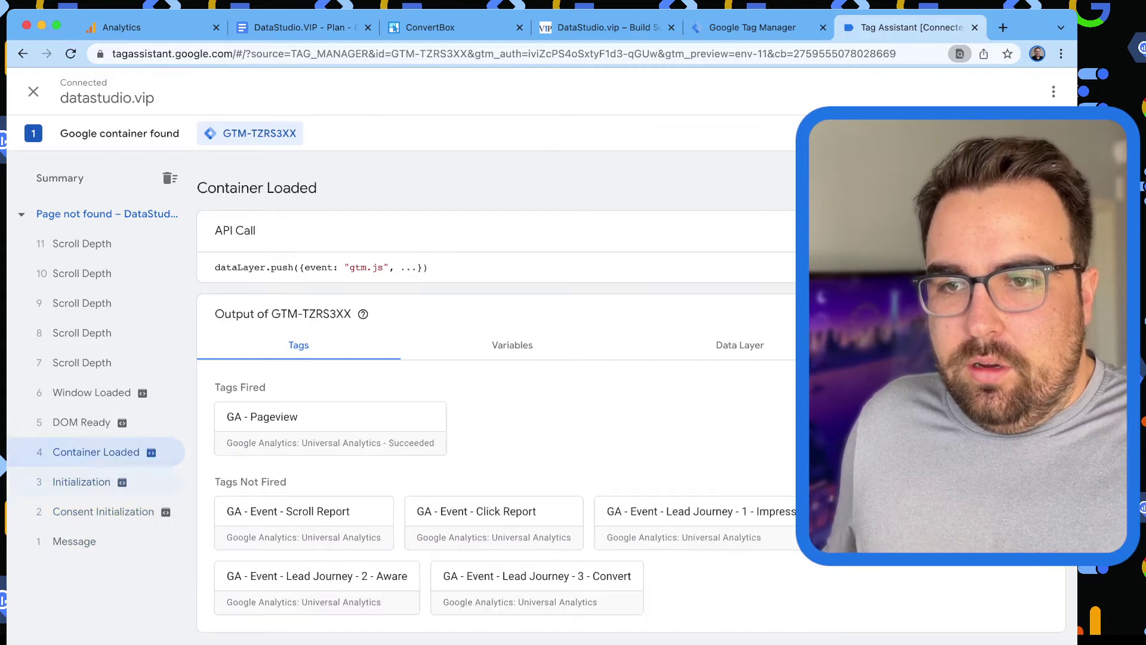
pyautogui.click(512, 345)
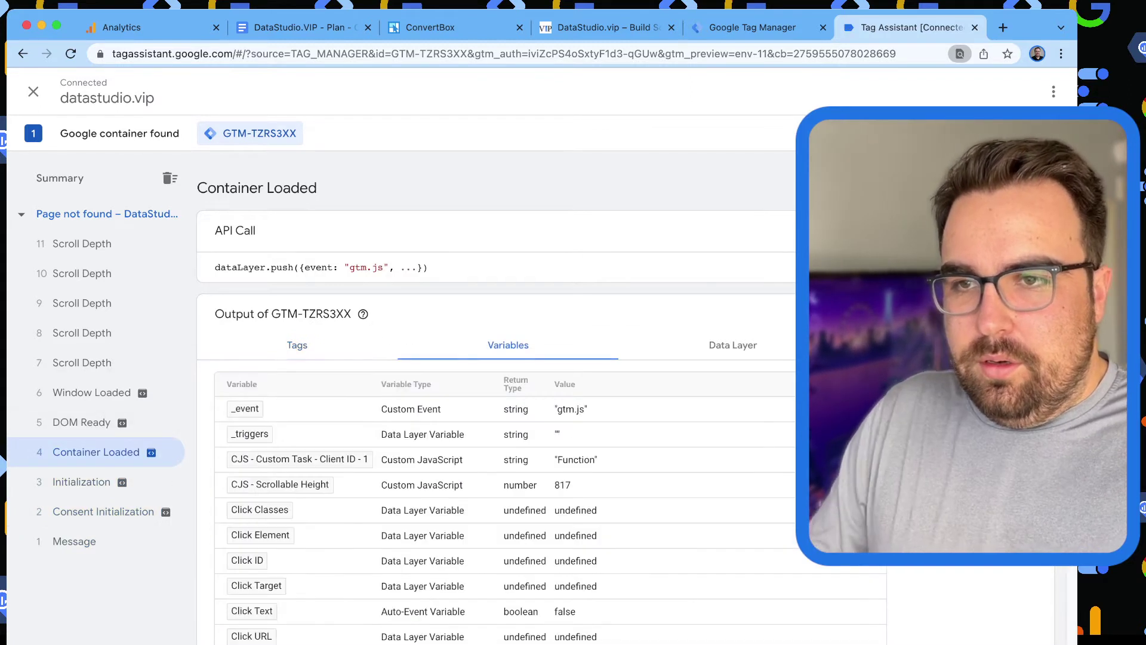
pyautogui.scroll(-5, 538, 394)
pyautogui.scroll(5, 504, 394)
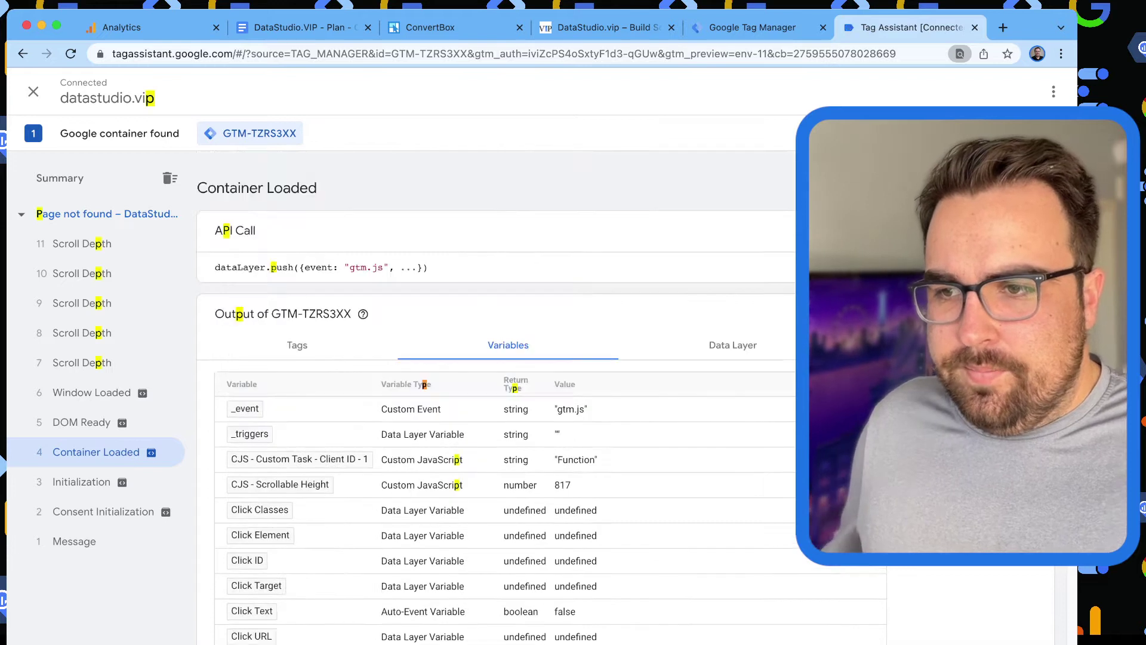
pyautogui.scroll(-15, 504, 394)
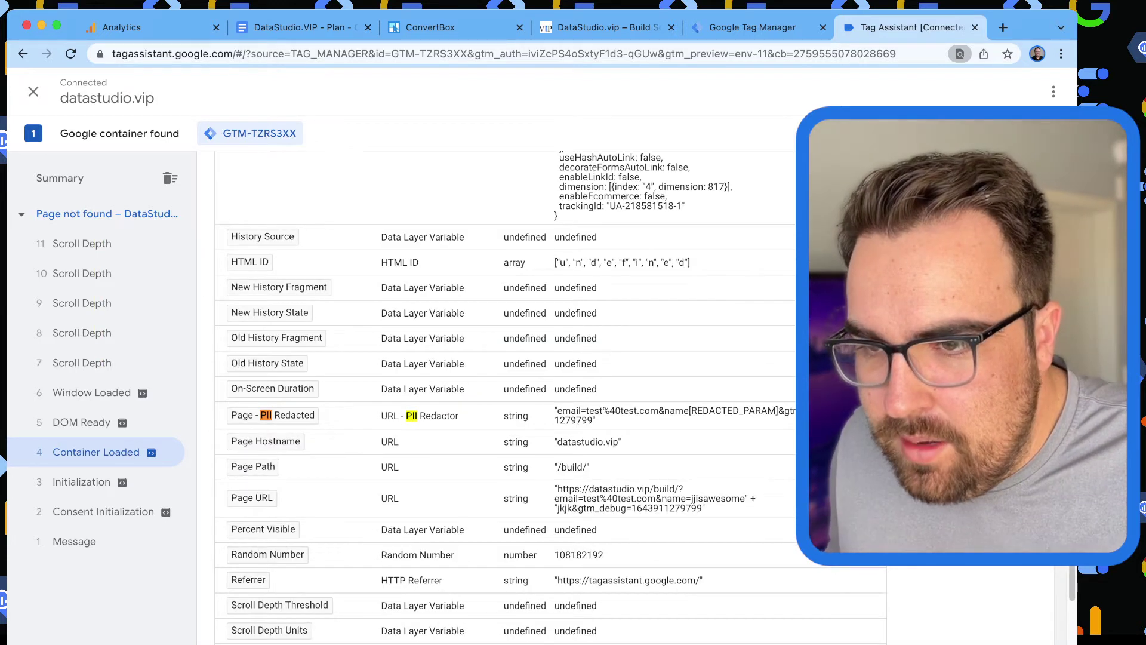
# Highlight the email still exposed in Page - PII Redacted, then find 'Reda' in Tag Manager.
pyautogui.moveTo(570, 411); pyautogui.dragTo(649, 411)
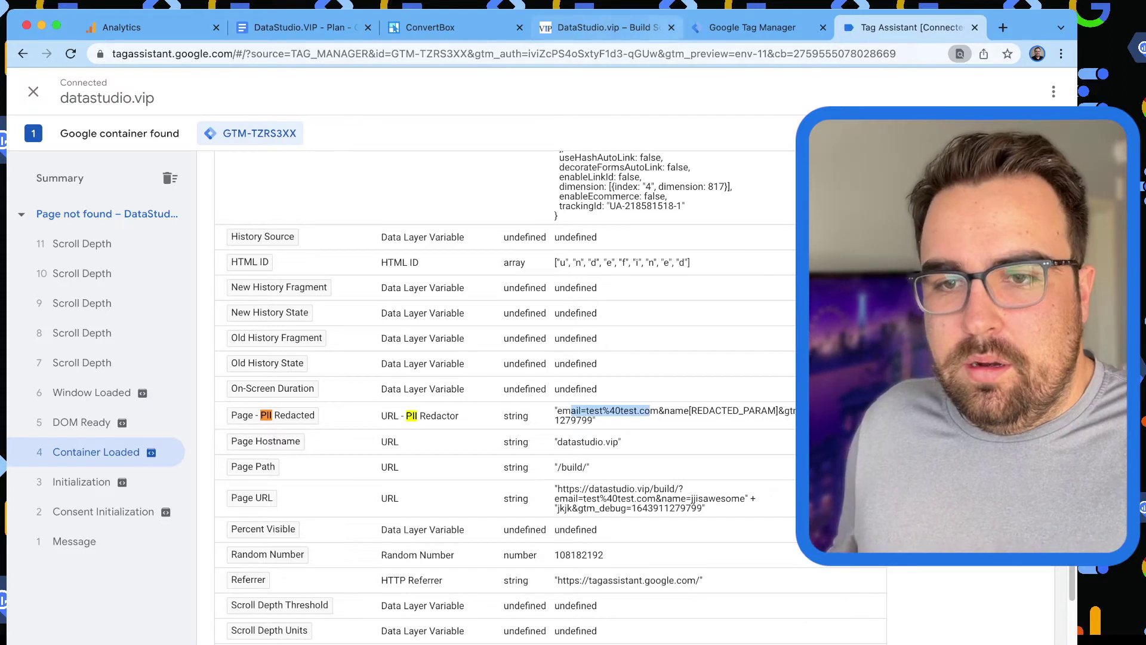
pyautogui.click(752, 28)
pyautogui.press('super+f')
pyautogui.write('Reda')
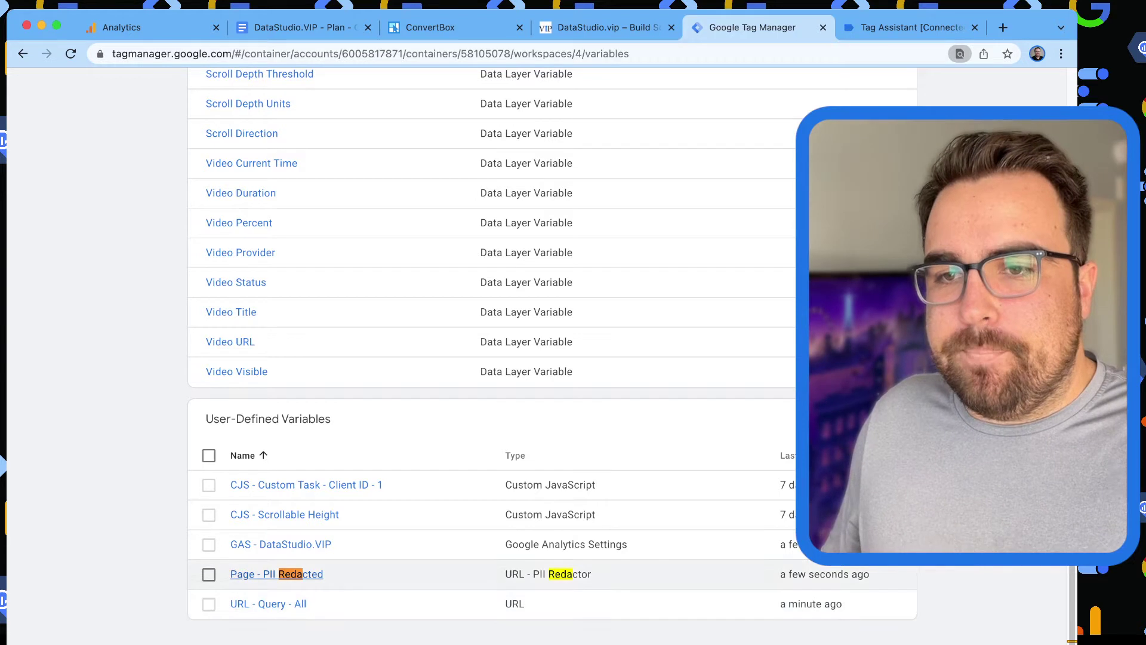
# Prepend 'email|mail|' to the Page - PII Redacted parameter list and save the variable.
pyautogui.click(277, 574)
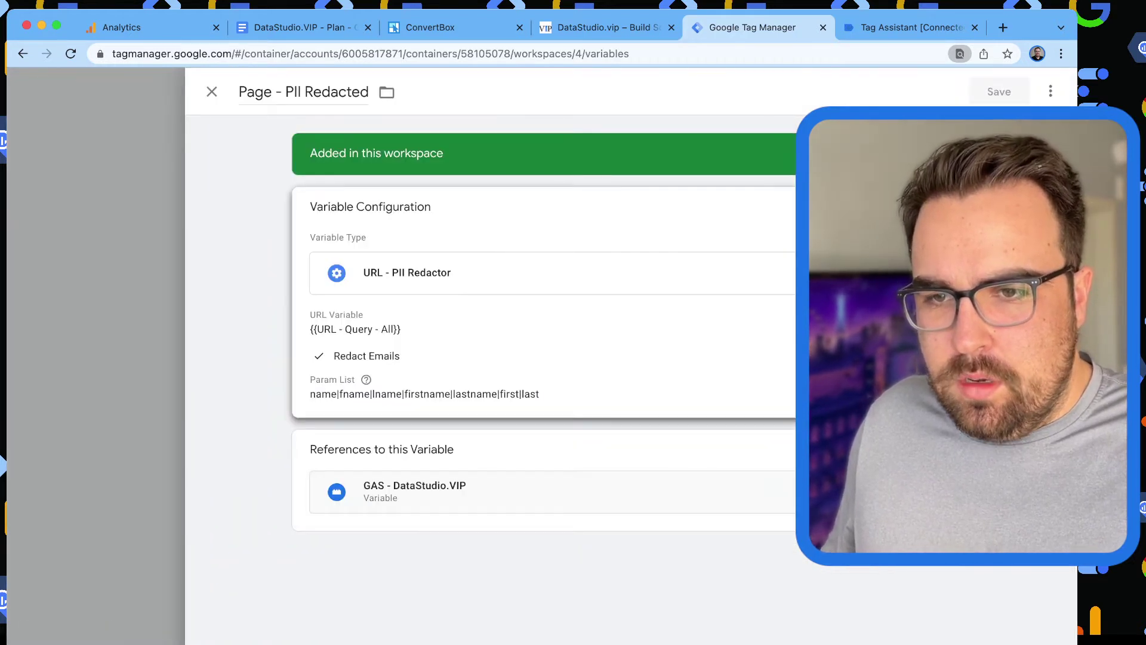
pyautogui.click(537, 358)
pyautogui.click(396, 440)
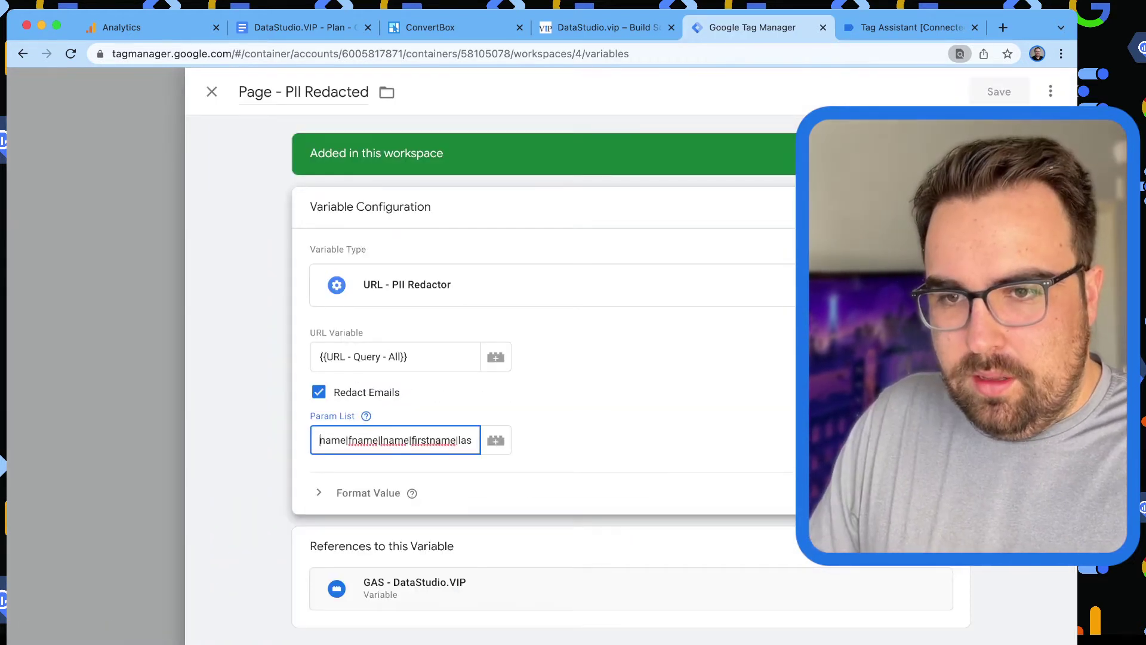
pyautogui.write('email')
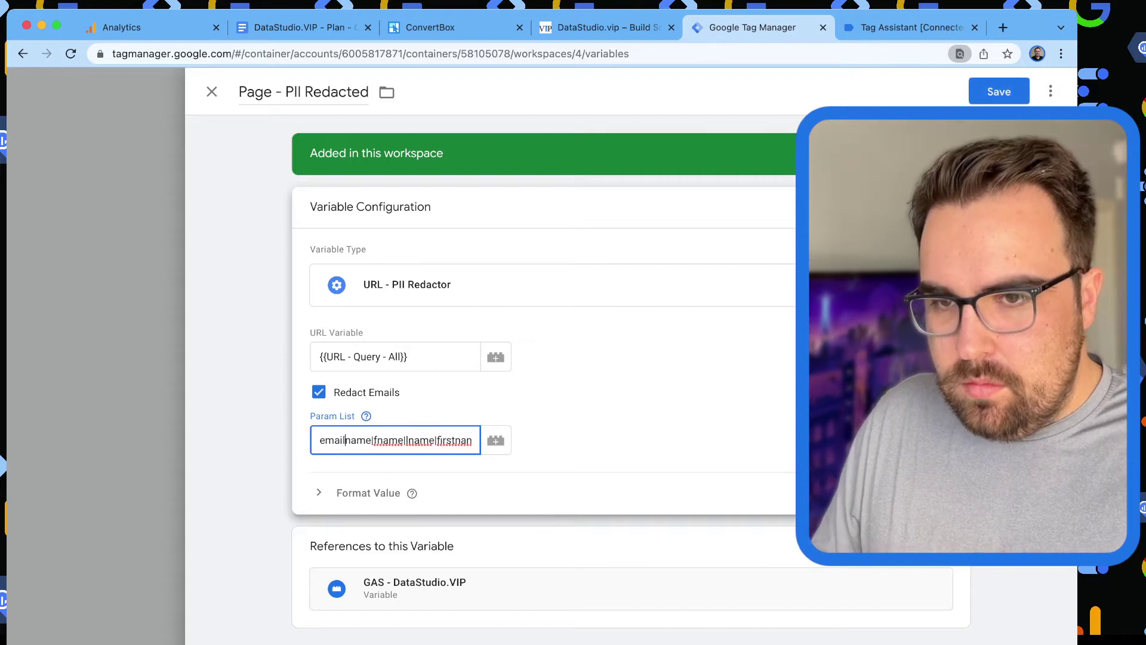
pyautogui.write('|')
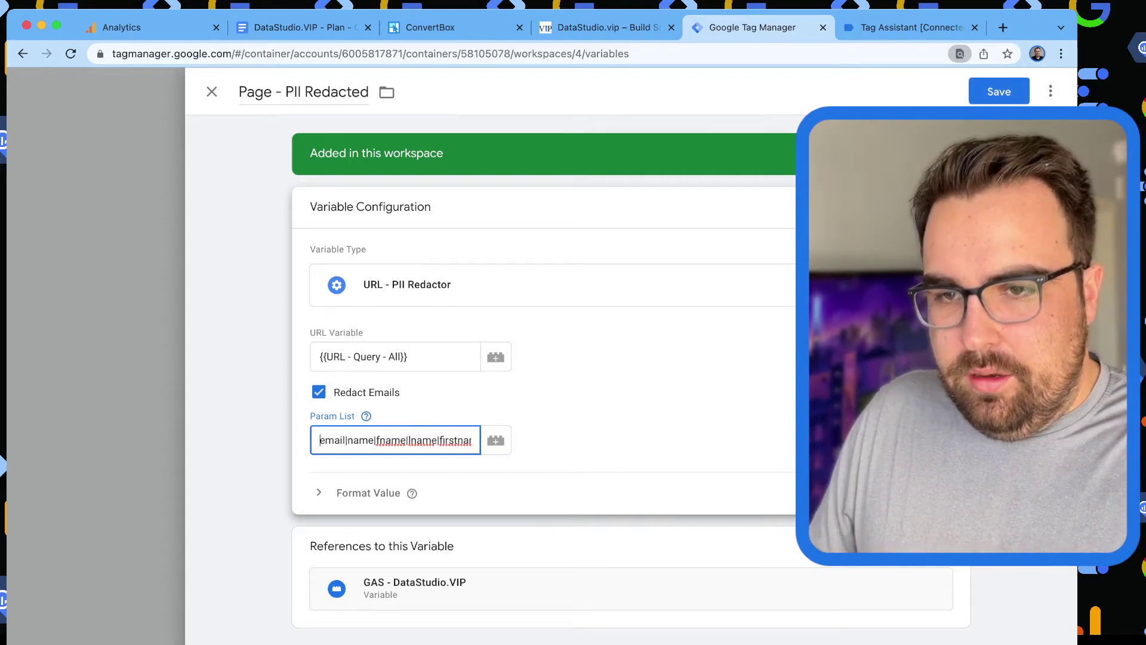
pyautogui.write('mail|')
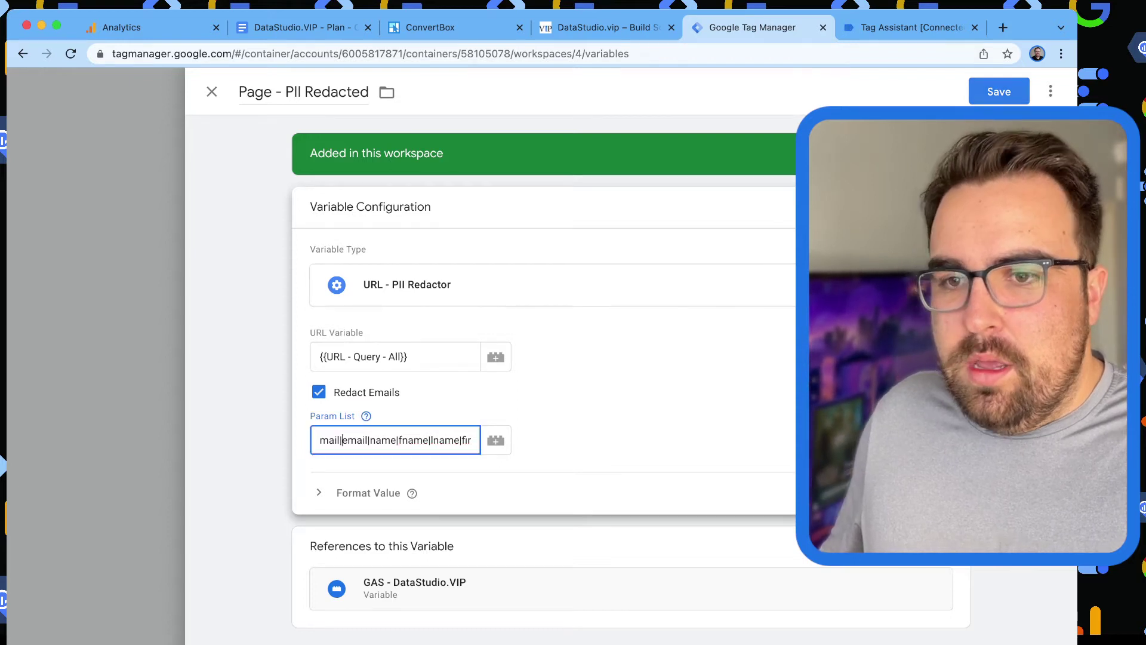
pyautogui.click(998, 92)
pyautogui.click(912, 28)
# Review the page field value in the GAS settings, then return to the Tag Manager variables.
pyautogui.scroll(3, 549, 394)
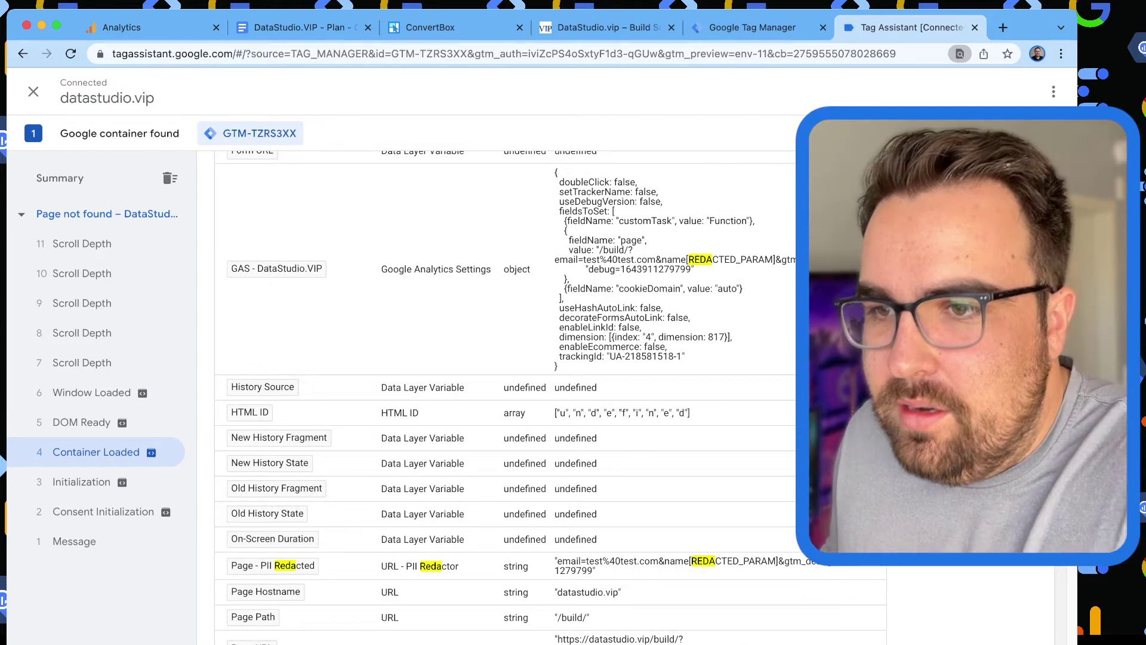
pyautogui.moveTo(573, 250); pyautogui.dragTo(570, 279)
pyautogui.click(633, 260)
pyautogui.click(634, 259)
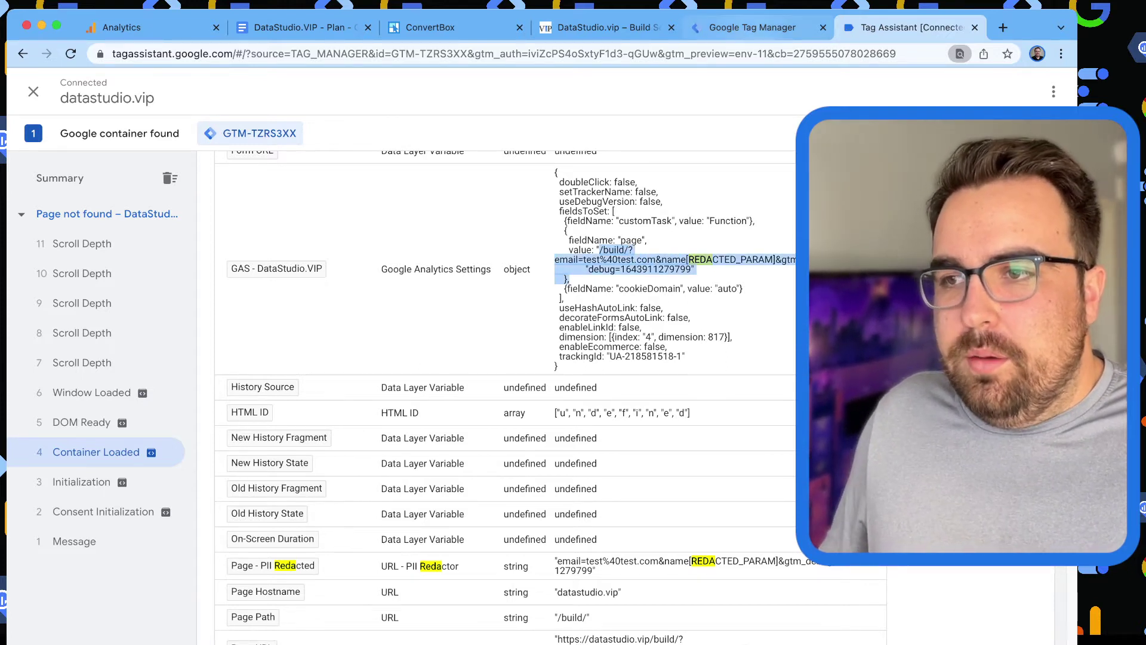
pyautogui.hotkey('ctrl', 'shift', 'Tab')
pyautogui.scroll(10, 552, 358)
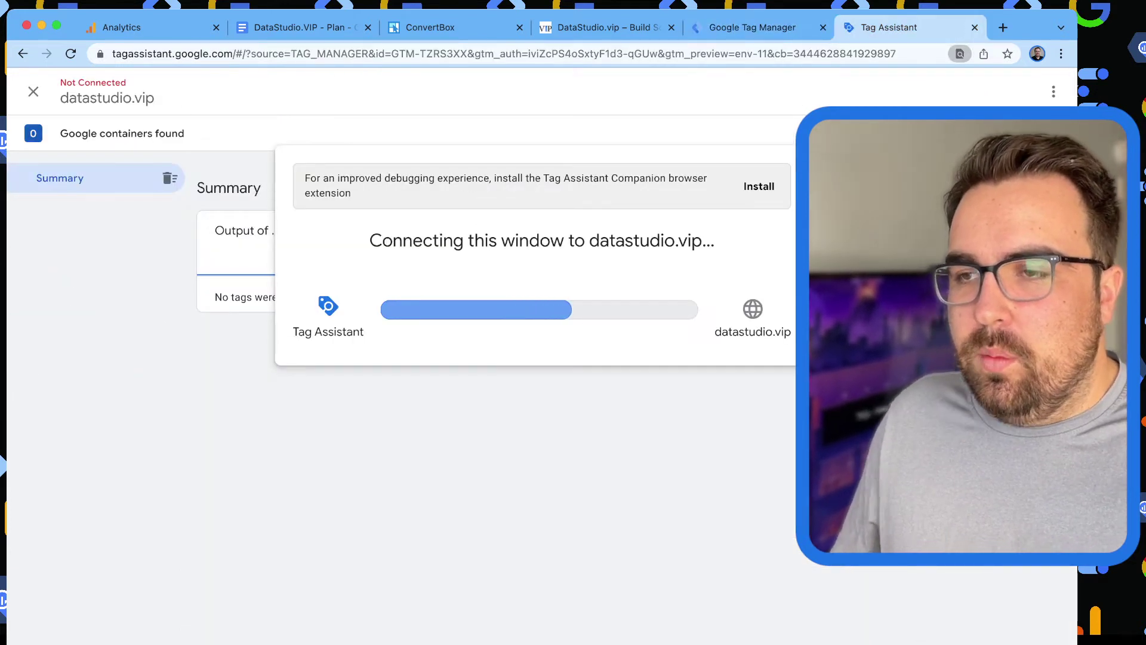
# Open a blank new tab and dismiss Tag Assistant's connection confirmation to reach the summary.
pyautogui.press('super+t')
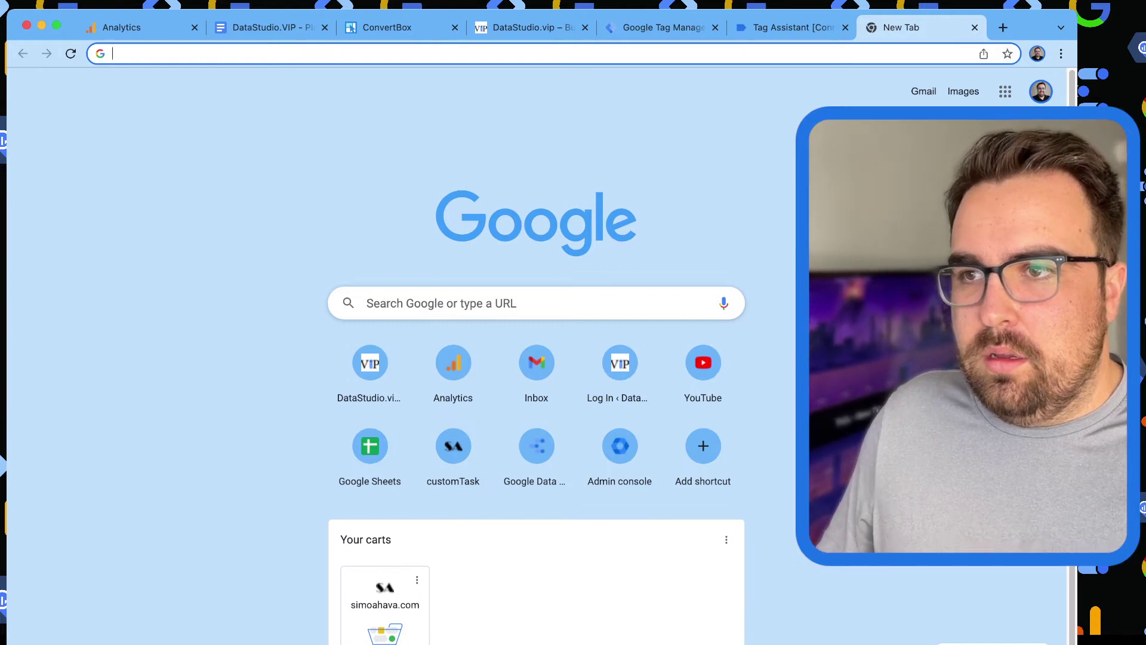
pyautogui.press('super+alt+Left')
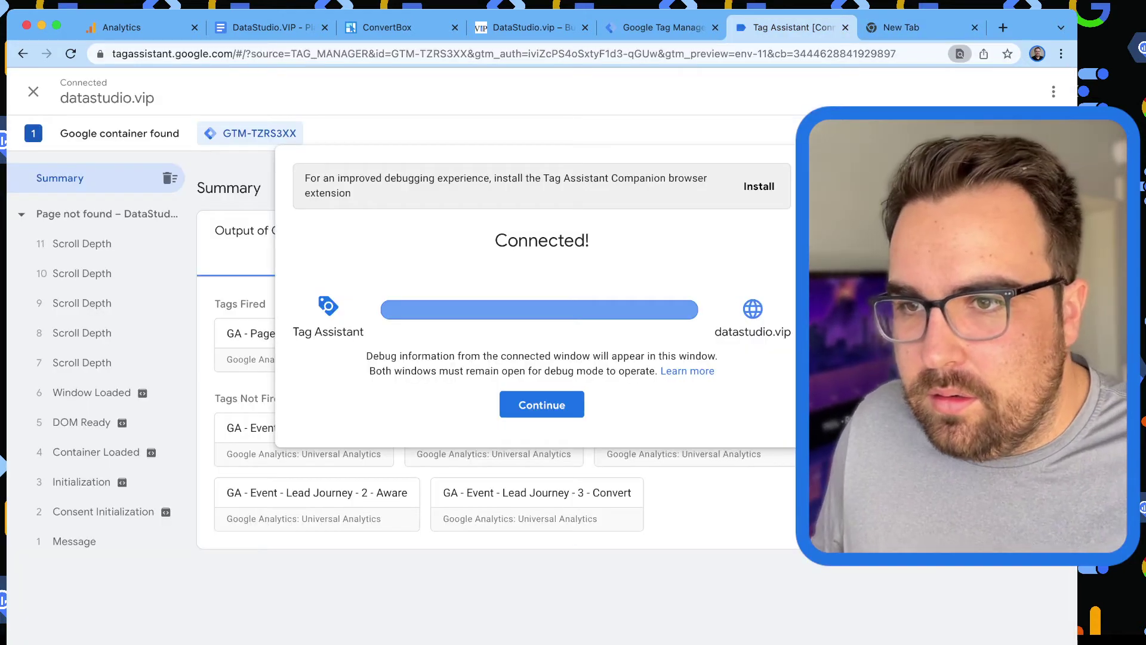
pyautogui.press('Return')
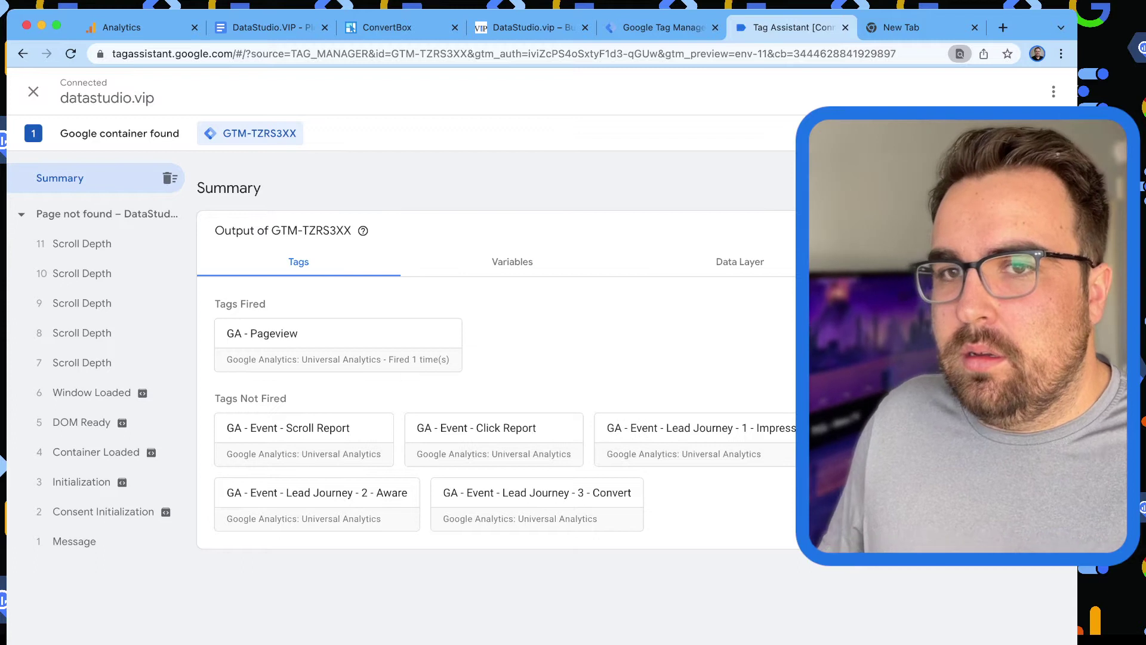
pyautogui.press('super+alt+Right')
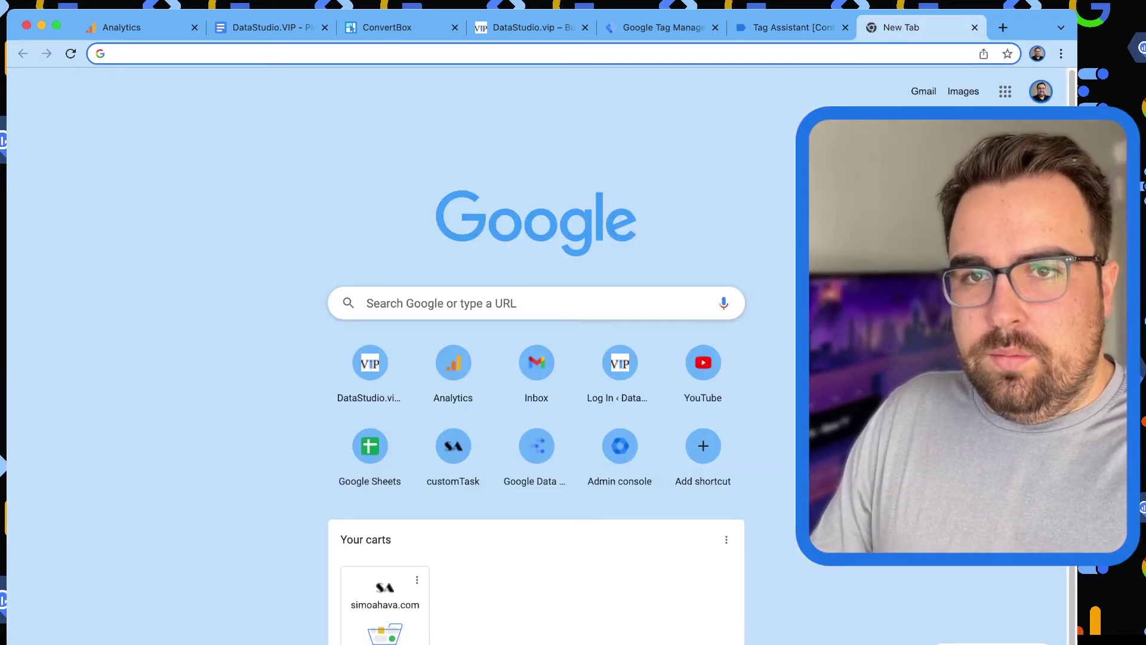
# Search 'chrome tag assistant extension' and open the Tag Assistant Legacy store page.
pyautogui.write('chrome tag assistant')
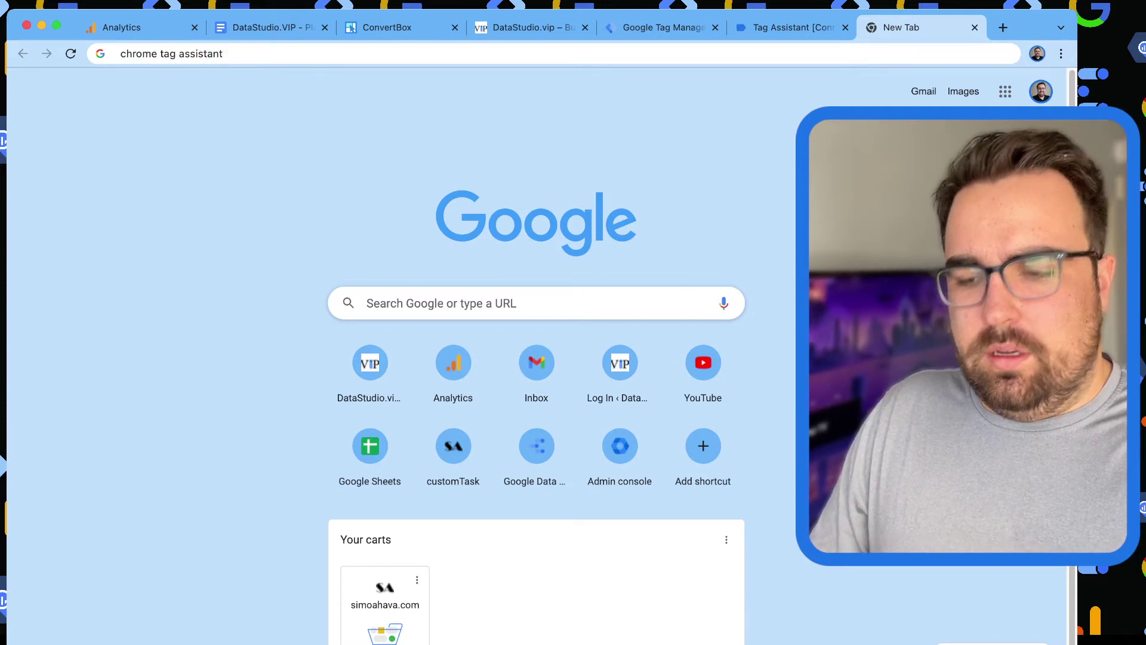
pyautogui.write(' extension')
pyautogui.press('Return')
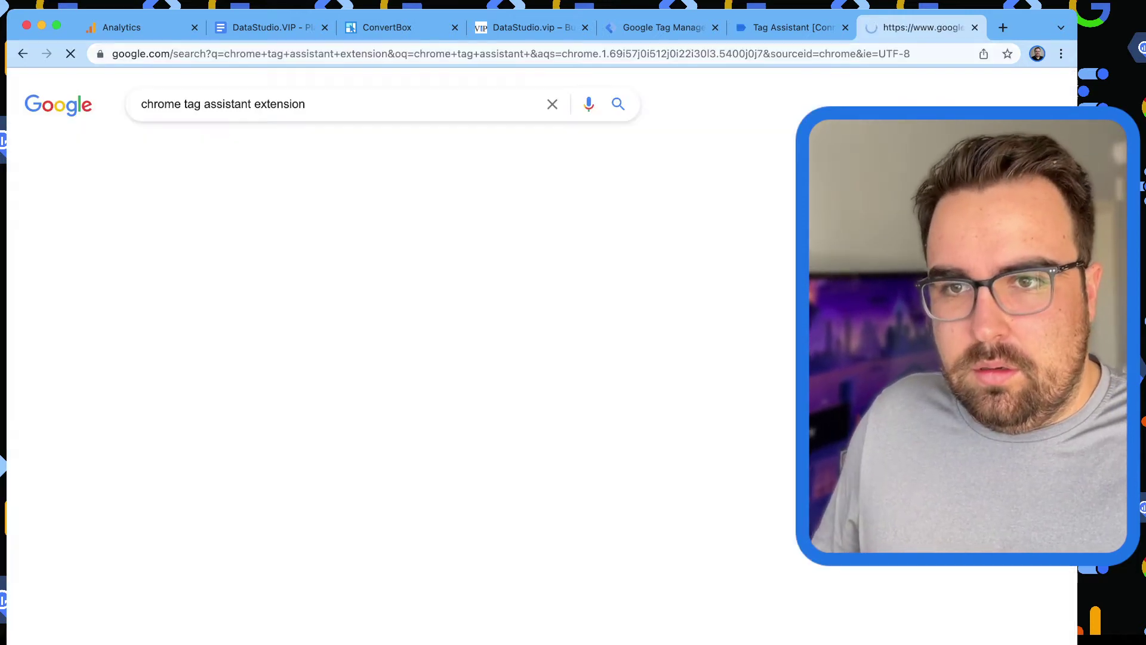
pyautogui.click(206, 232)
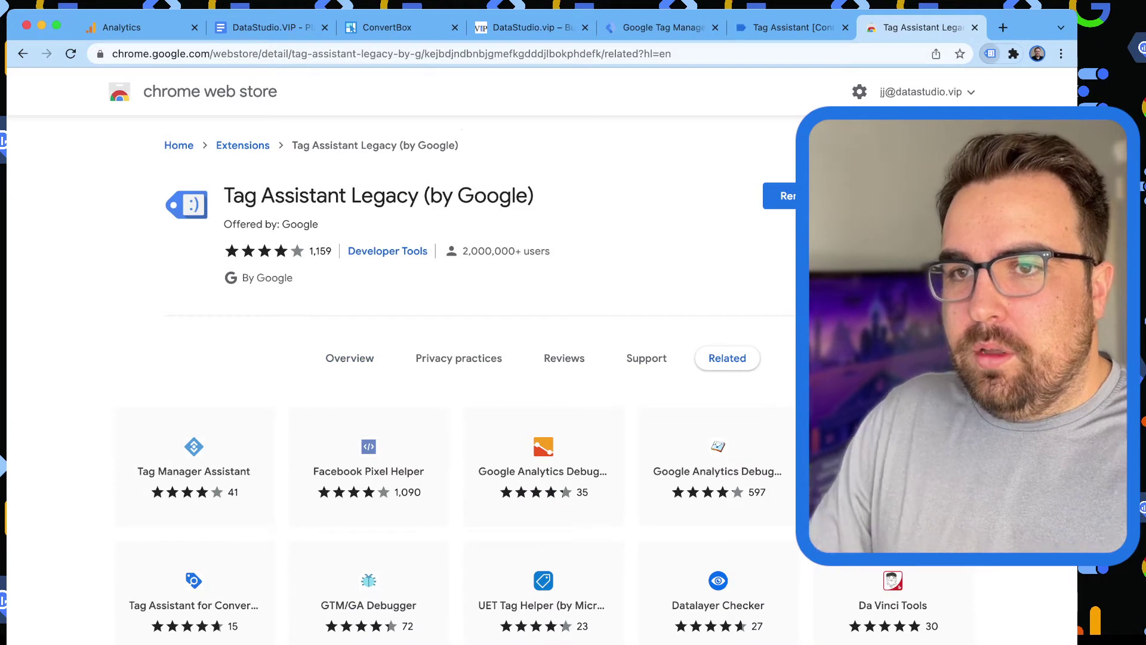
# Open the Google Analytics Debugger store page in a new tab, then return to Tag Assistant.
pyautogui.press('super+t')
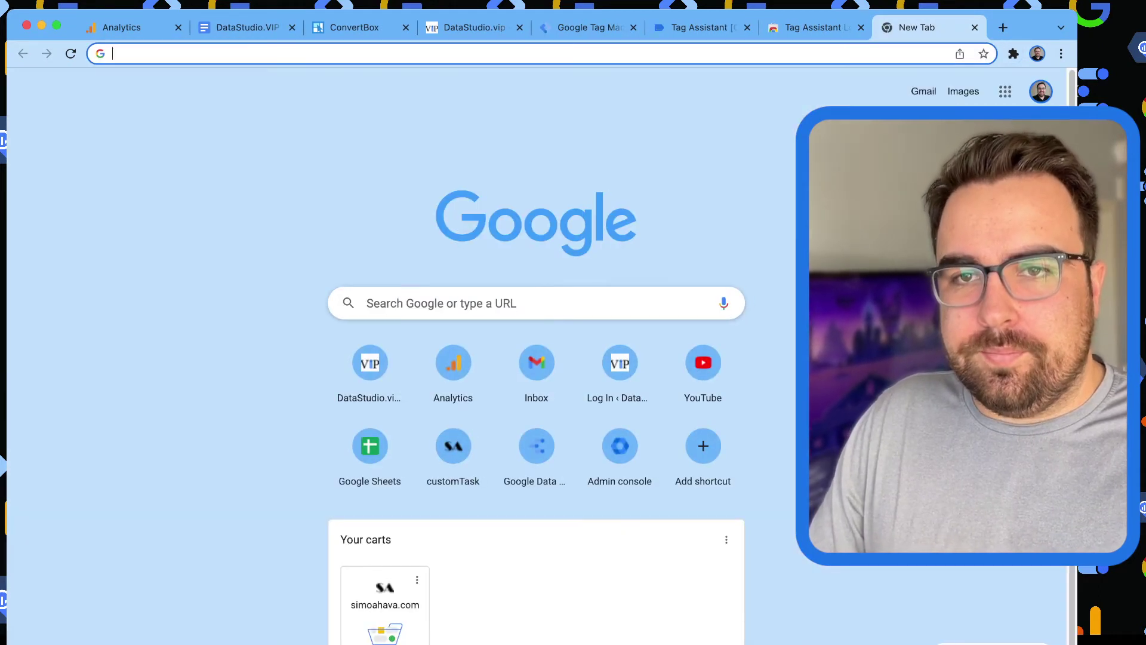
pyautogui.write('tag')
pyautogui.press('BackSpace')
pyautogui.press('BackSpace')
pyautogui.press('BackSpace')
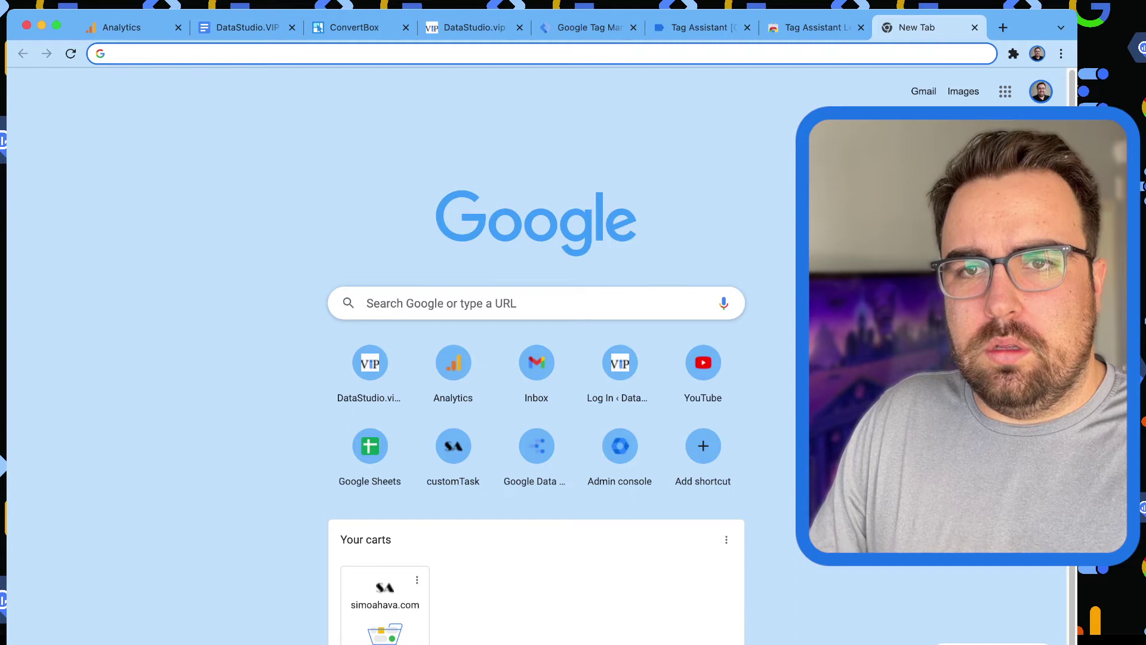
pyautogui.write('google analytics debugger')
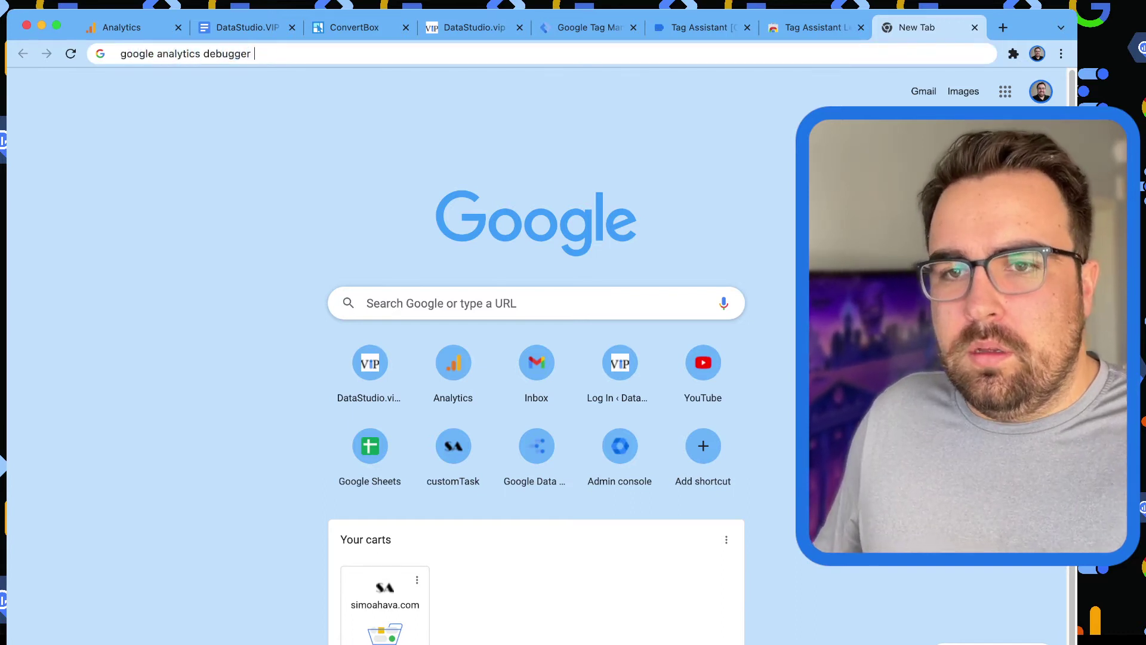
pyautogui.press('Return')
pyautogui.click(239, 229)
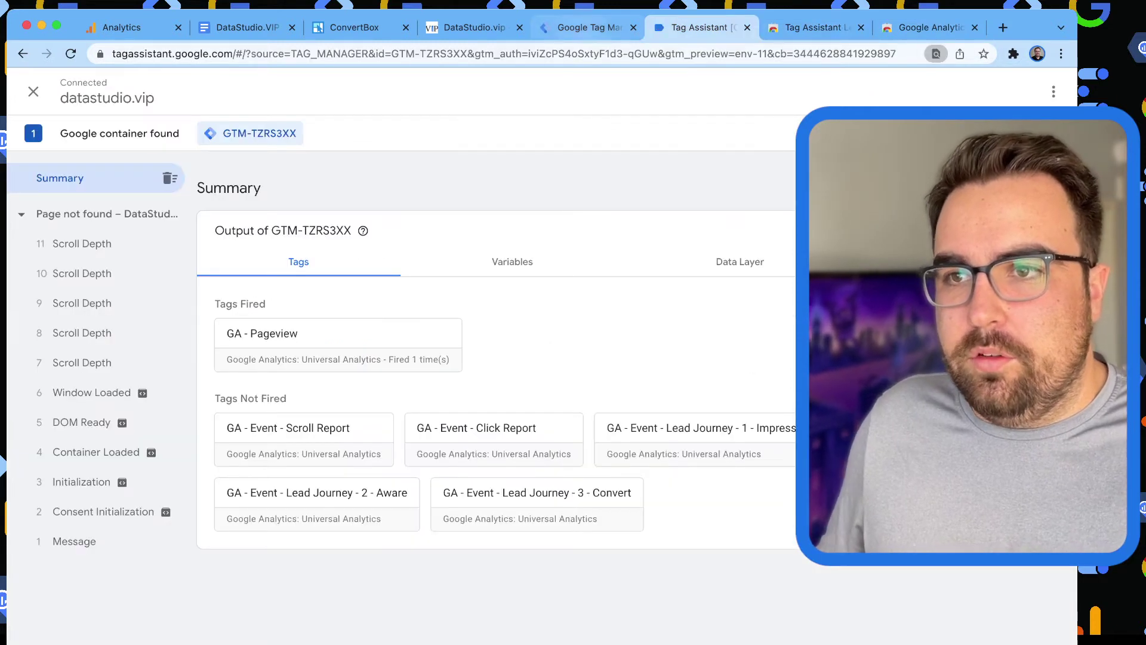
pyautogui.hotkey('ctrl', 'shift', 'Tab')
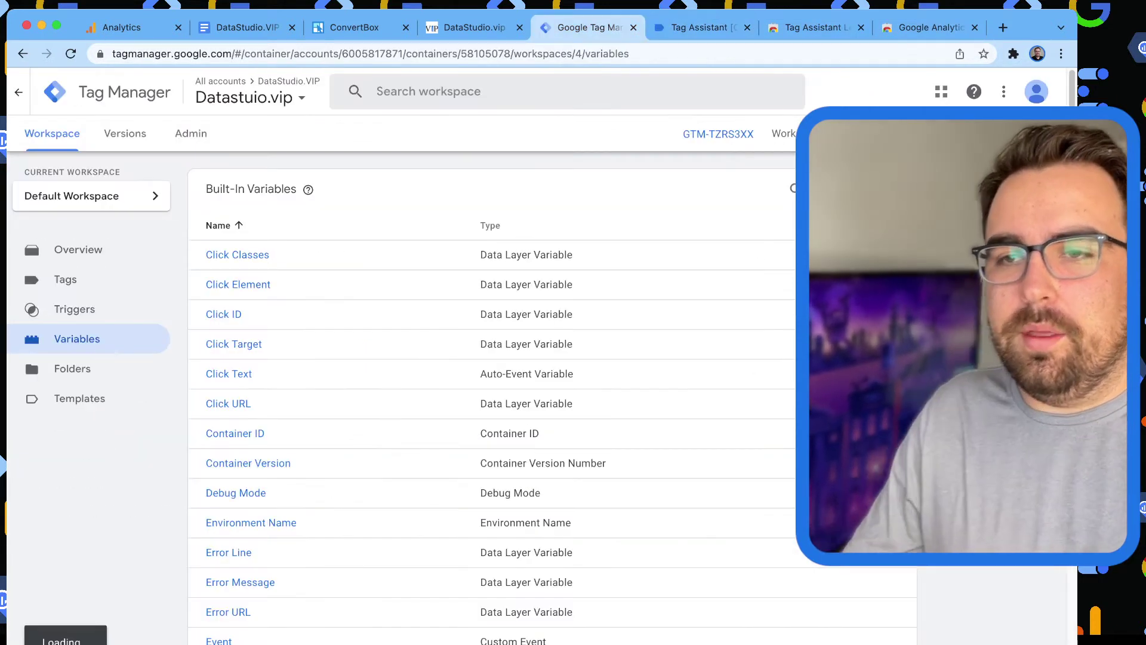
pyautogui.hotkey('ctrl', 'Tab')
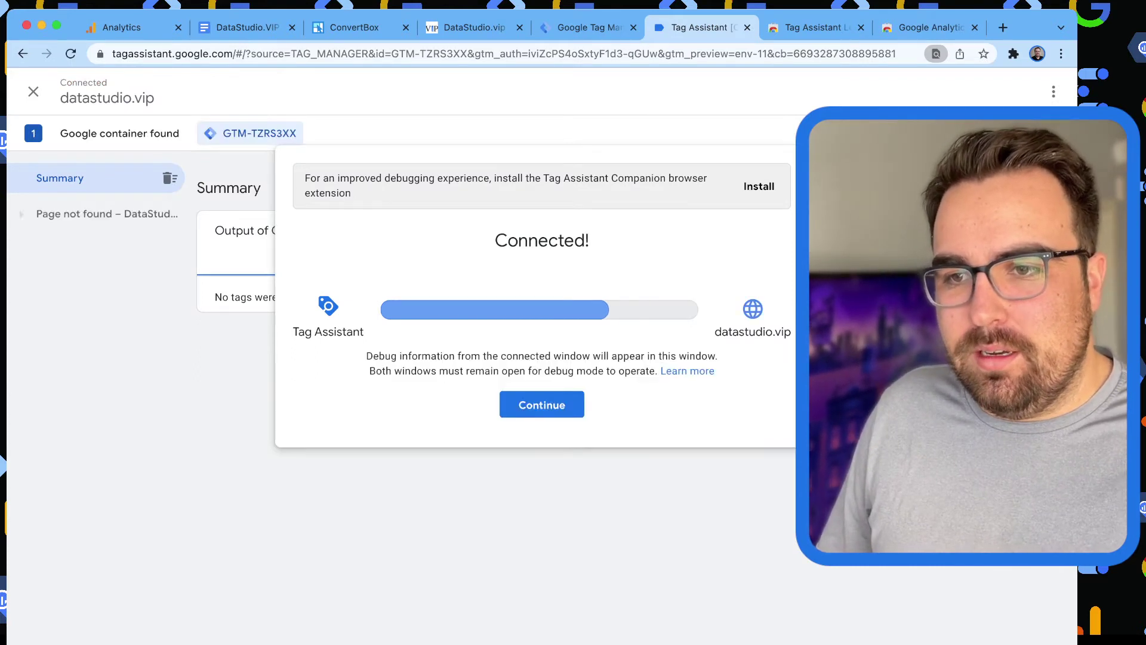
# Show the variable values for the Window Loaded event in Tag Assistant.
pyautogui.press('Return')
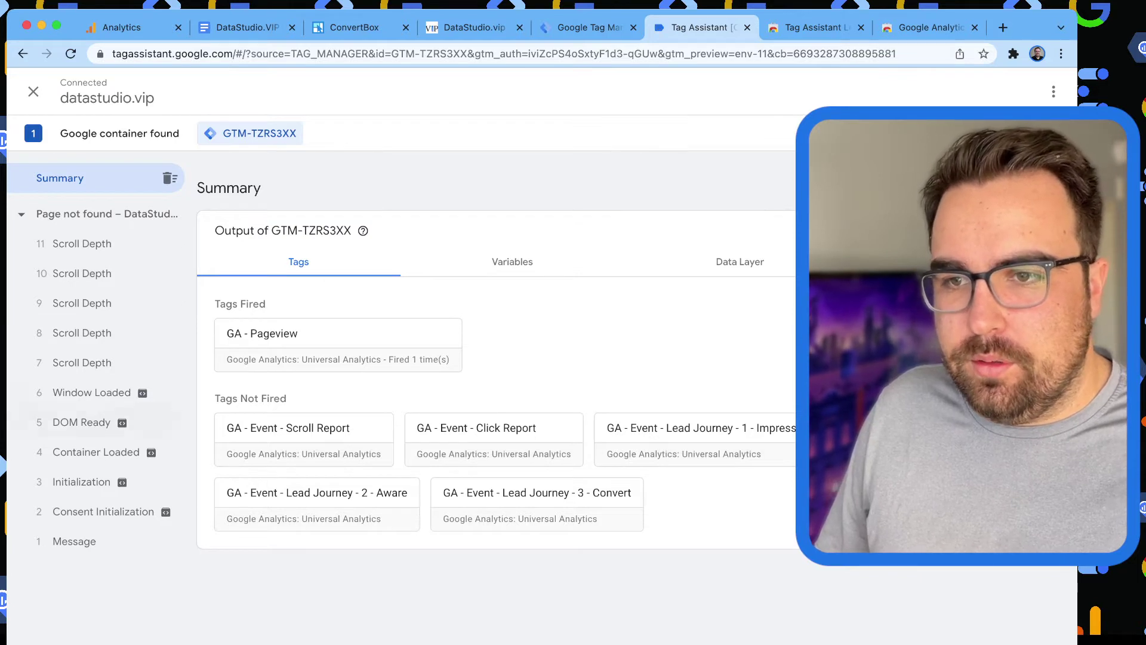
pyautogui.click(91, 392)
pyautogui.click(512, 345)
pyautogui.scroll(-10, 507, 388)
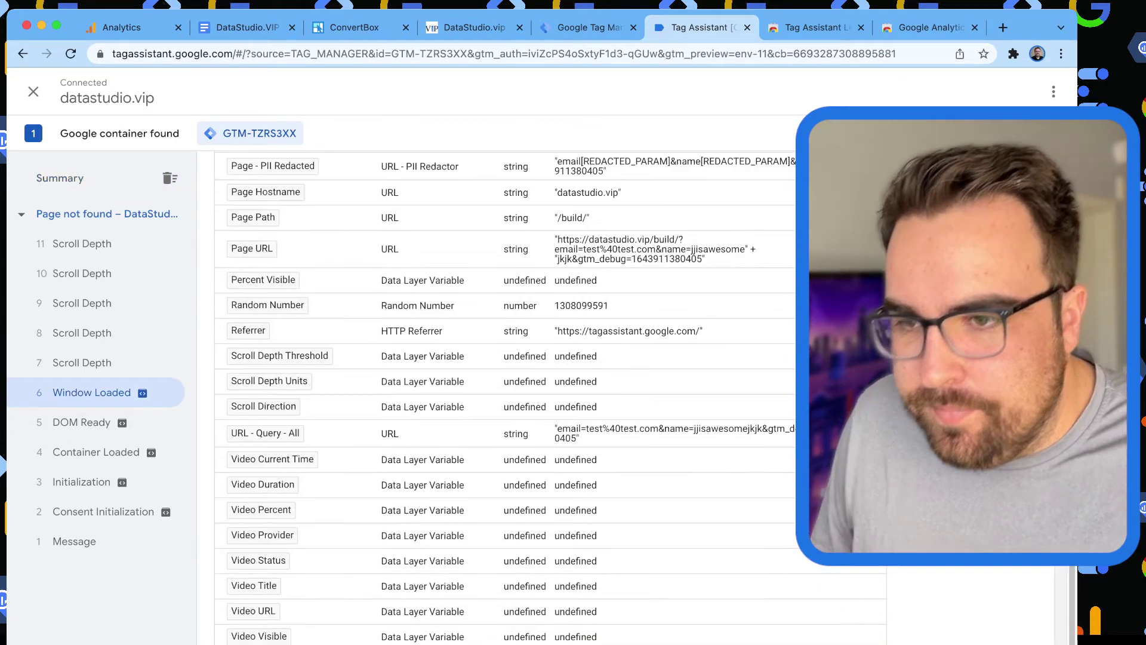
pyautogui.scroll(10, 508, 388)
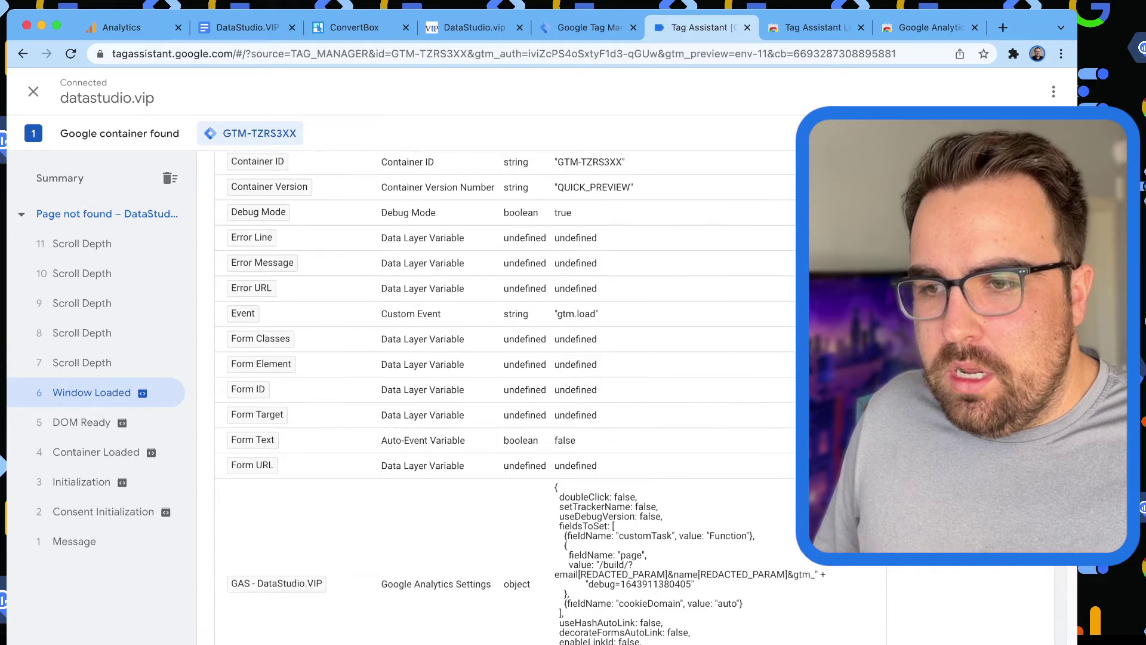
pyautogui.scroll(-3, 507, 388)
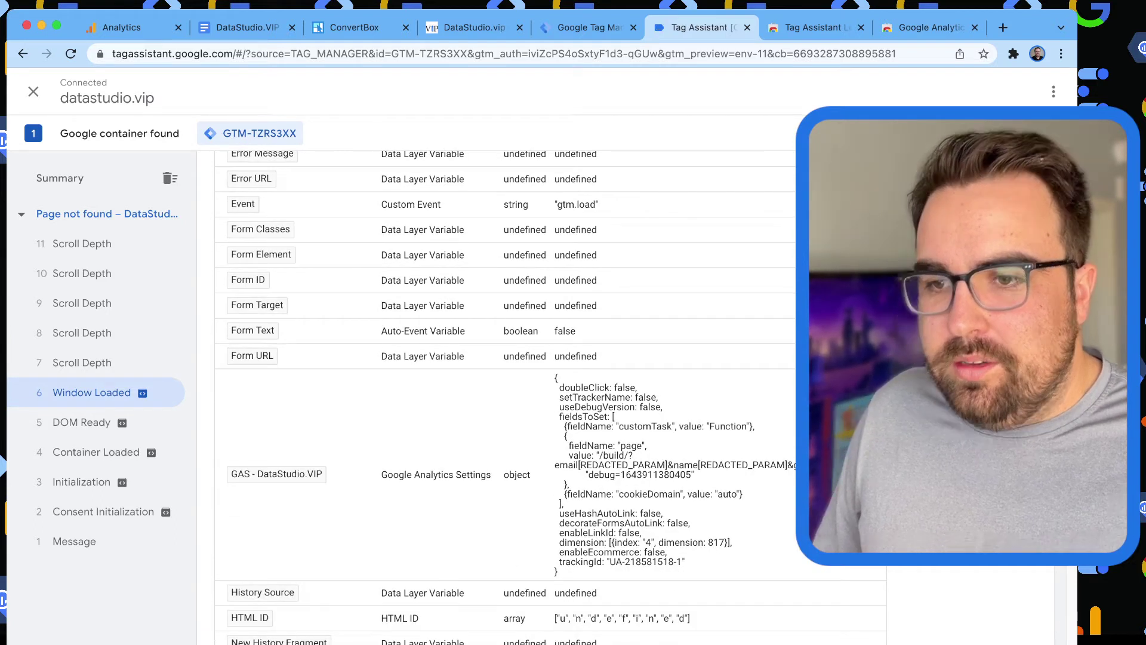
pyautogui.scroll(-7, 508, 388)
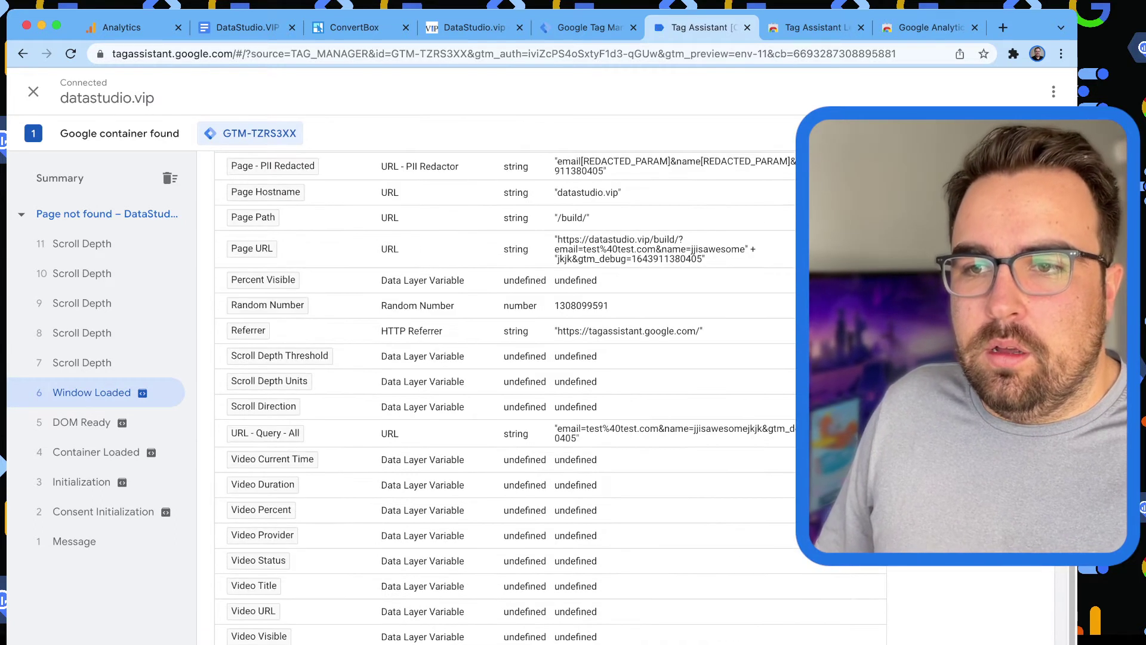
# Compare the Page URL, URL - Query - All, Page - PII Redacted and /build page values.
pyautogui.moveTo(574, 240); pyautogui.dragTo(701, 259)
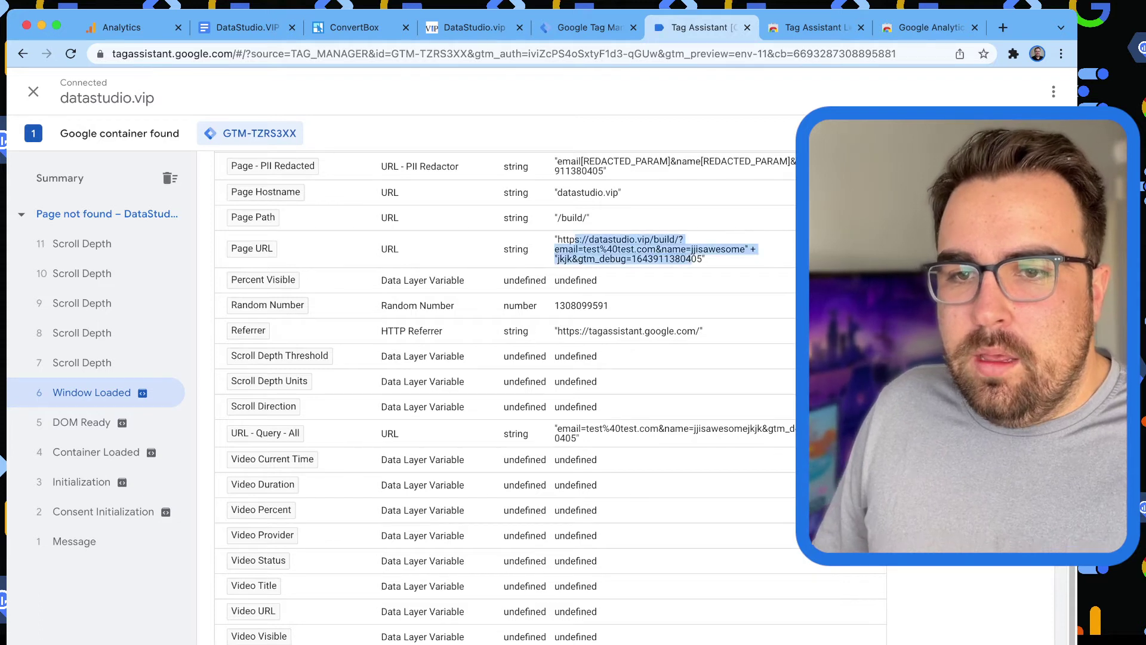
pyautogui.moveTo(572, 428)
pyautogui.mouseDown()
pyautogui.moveTo(471, 461)
pyautogui.moveTo(579, 439)
pyautogui.mouseUp()
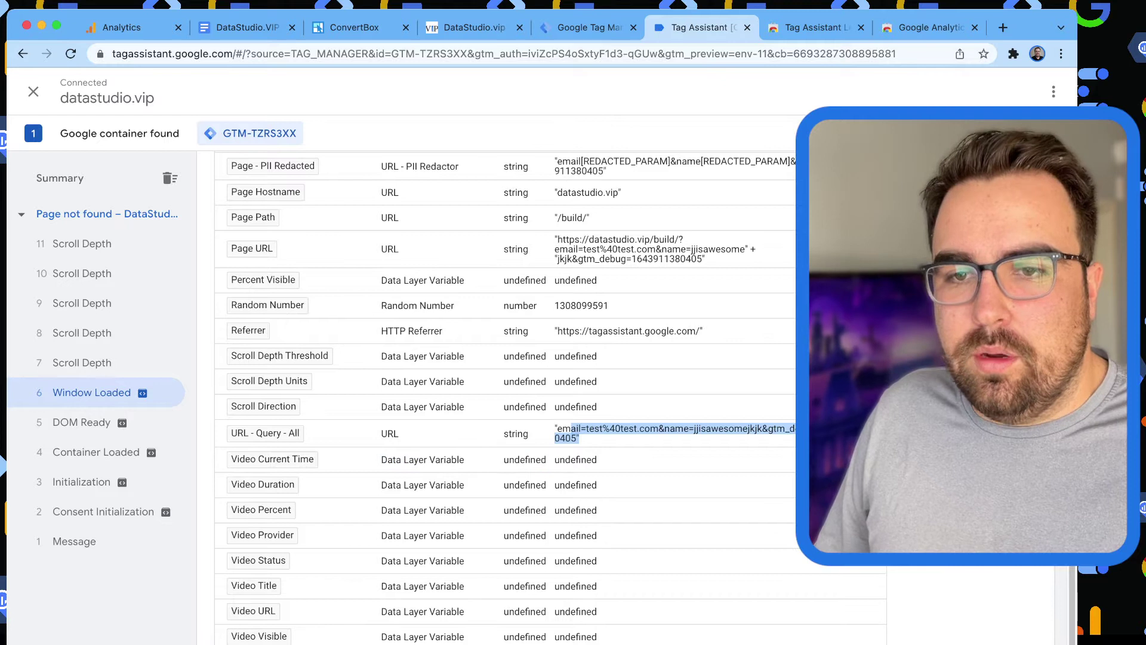
pyautogui.scroll(3, 507, 388)
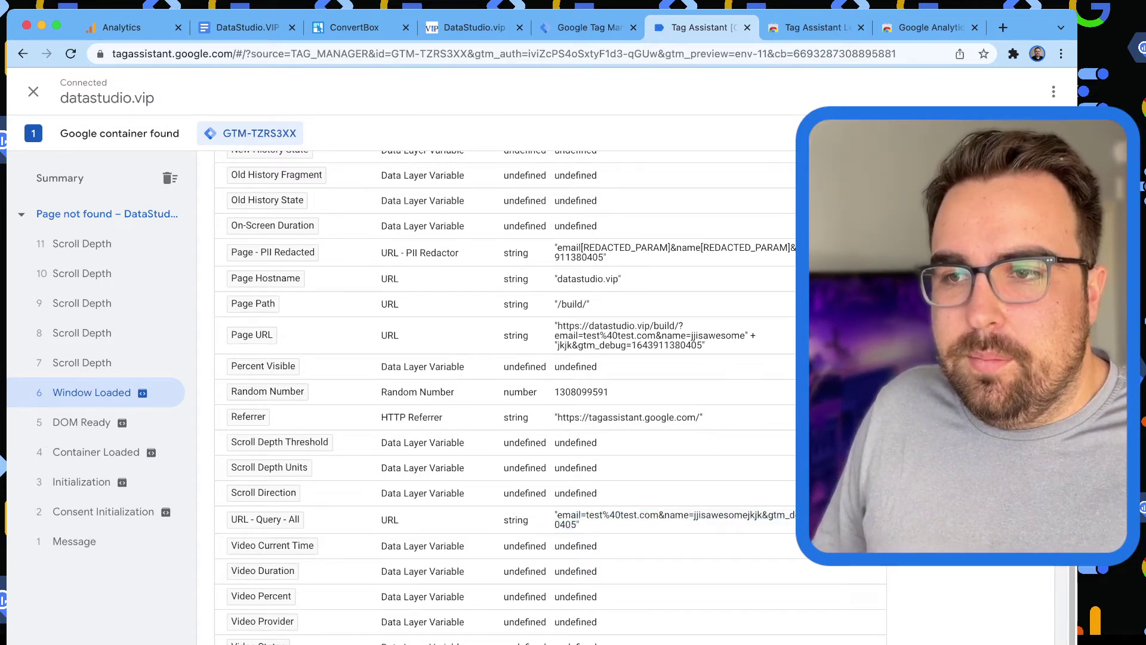
pyautogui.moveTo(557, 247); pyautogui.dragTo(607, 257)
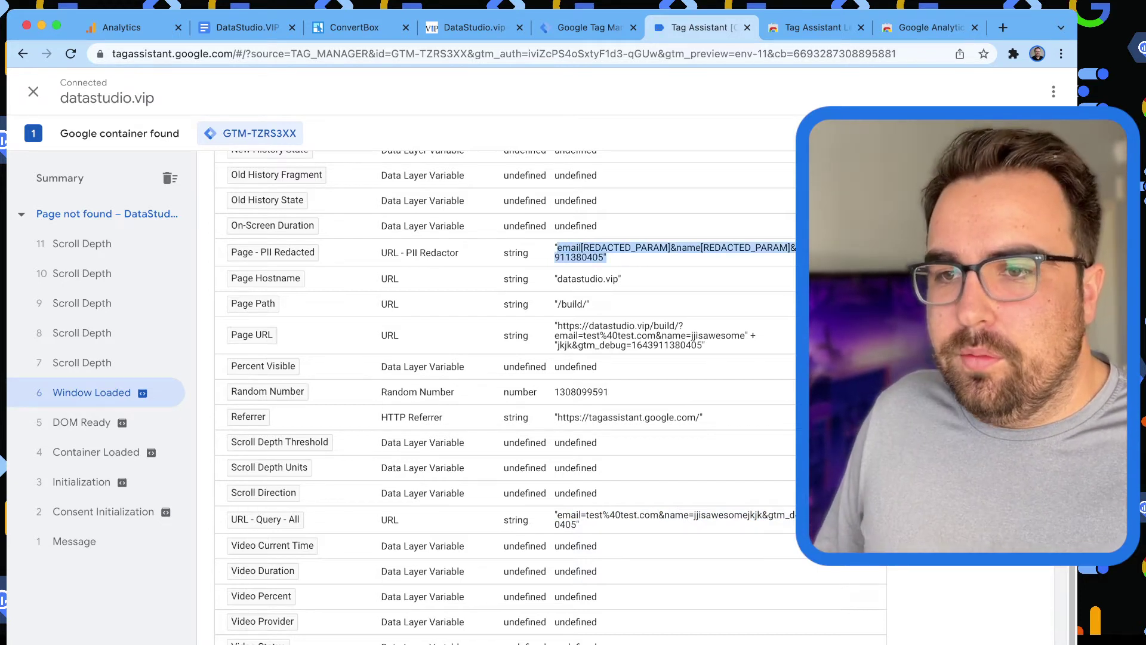
pyautogui.scroll(5, 549, 393)
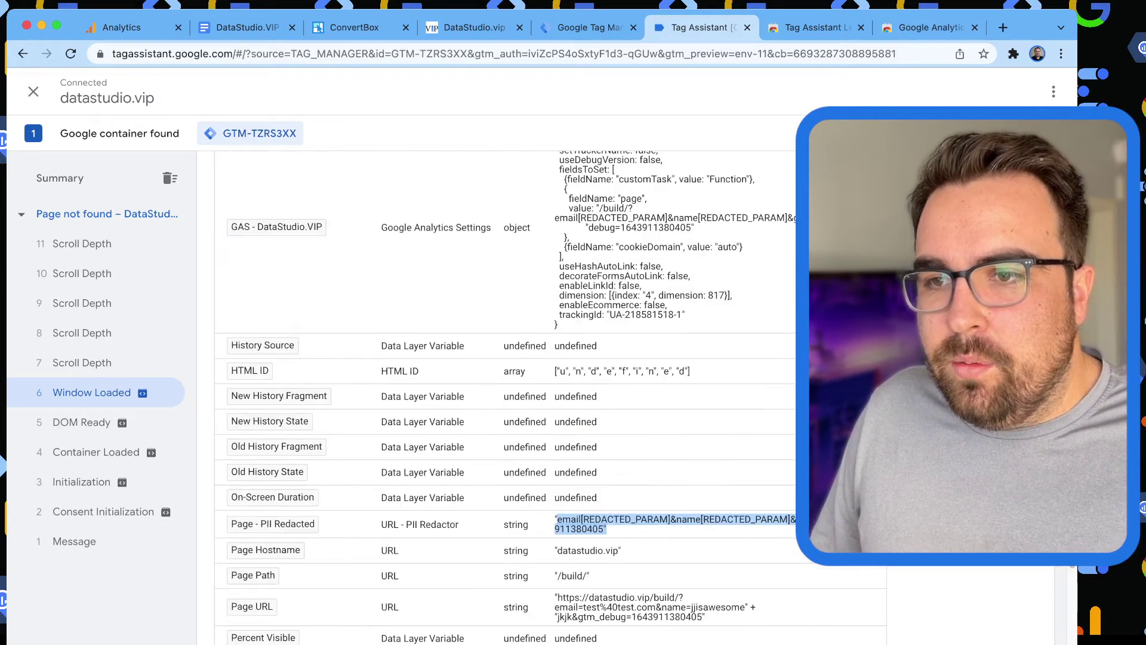
pyautogui.scroll(1, 549, 394)
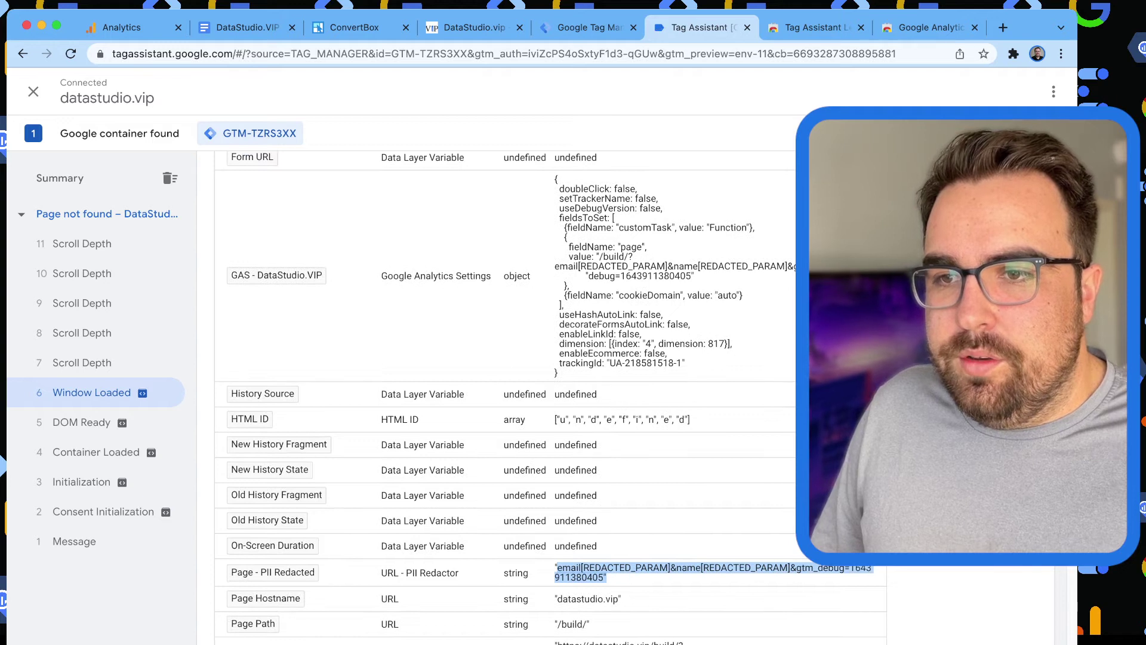
pyautogui.moveTo(598, 257); pyautogui.dragTo(568, 286)
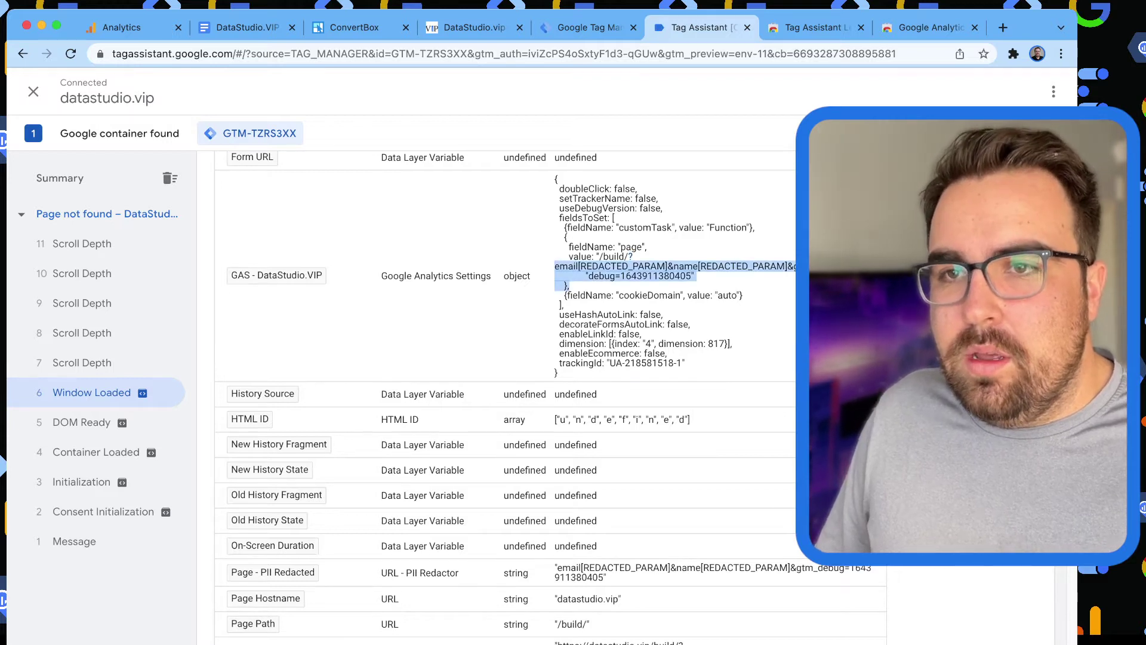
pyautogui.scroll(-1, 549, 394)
pyautogui.hotkey('ctrl', 'shift', 'Tab')
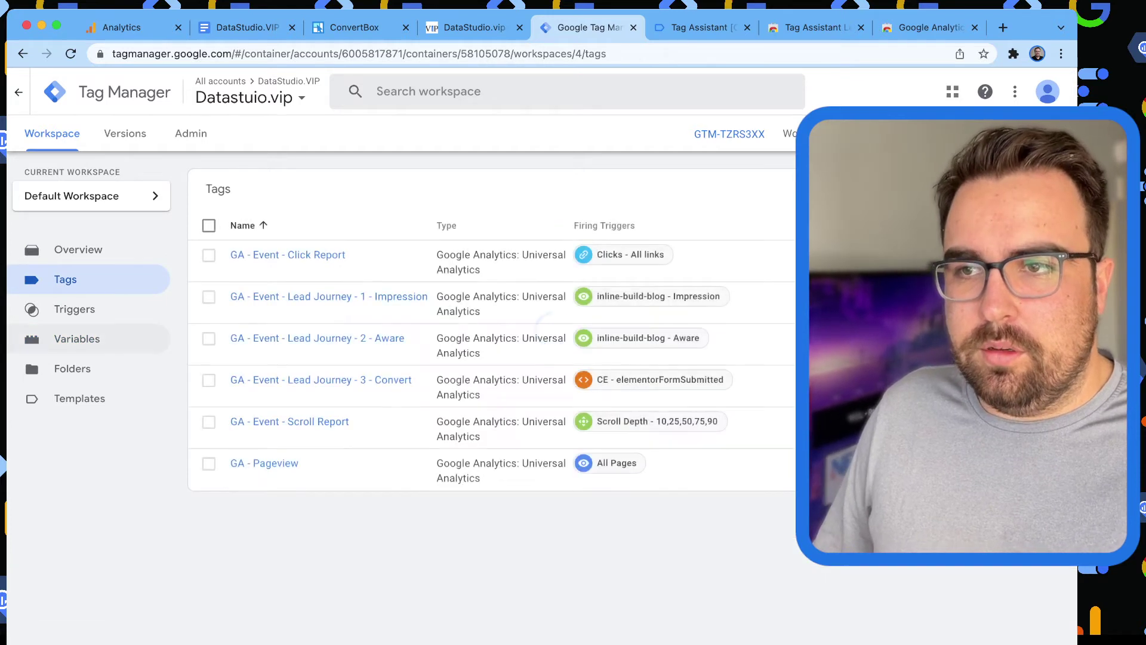
# Rename the Page - PII Redacted variable to Parameters - PII Redacted and save it.
pyautogui.click(77, 338)
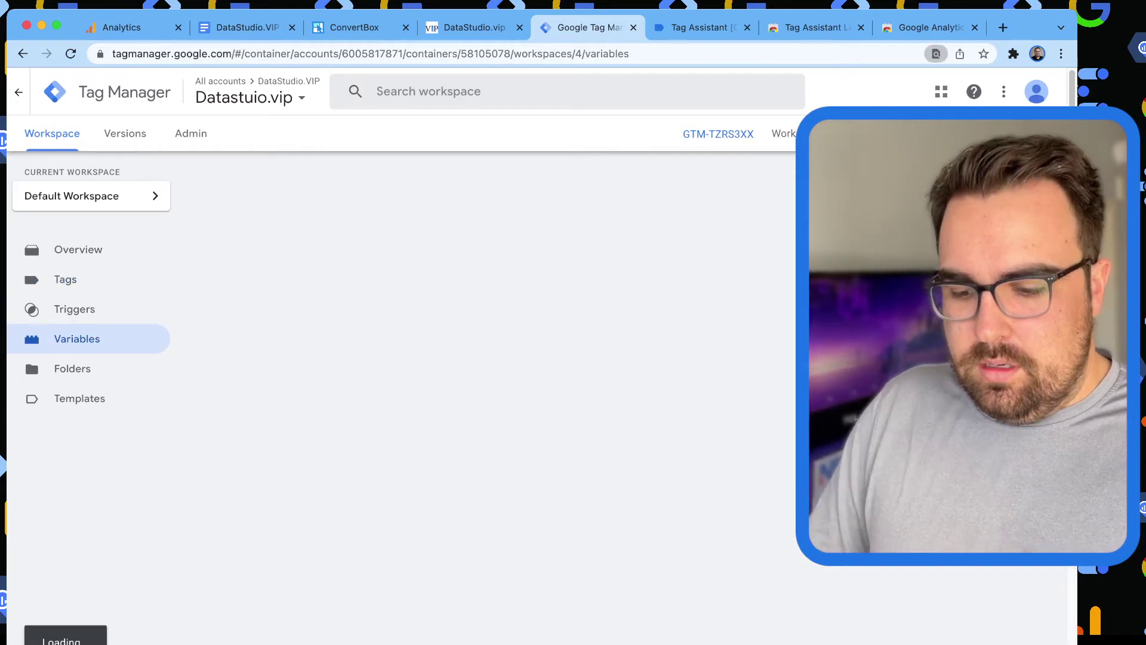
pyautogui.write('PII')
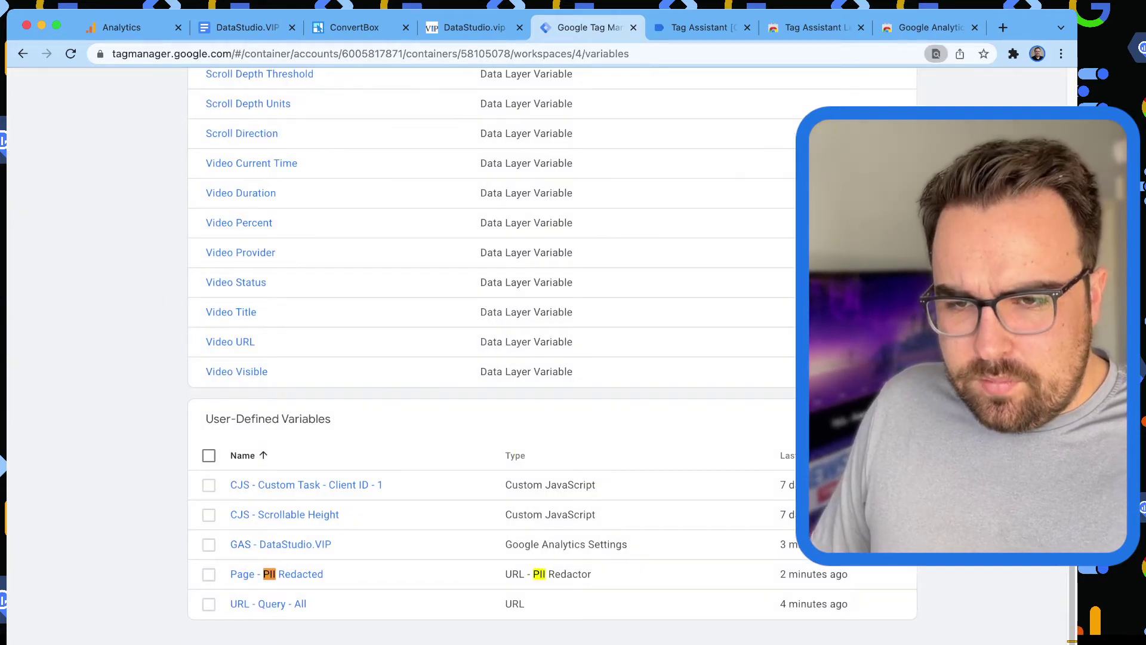
pyautogui.click(281, 574)
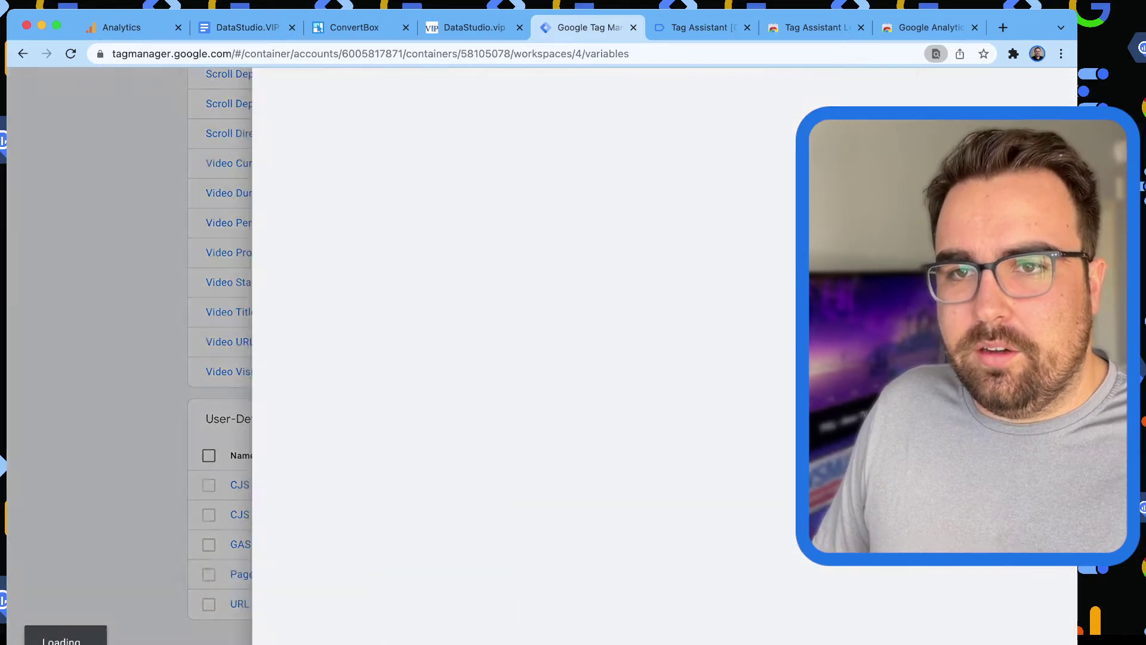
pyautogui.doubleClick(255, 91)
pyautogui.write('Parameter')
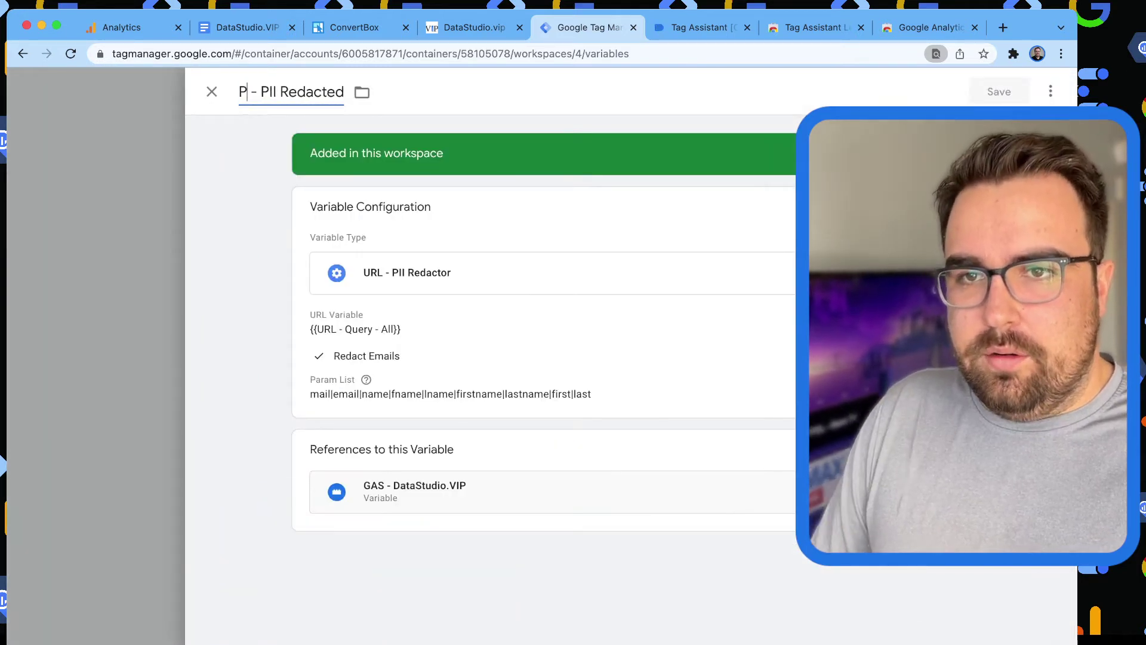
pyautogui.write('s')
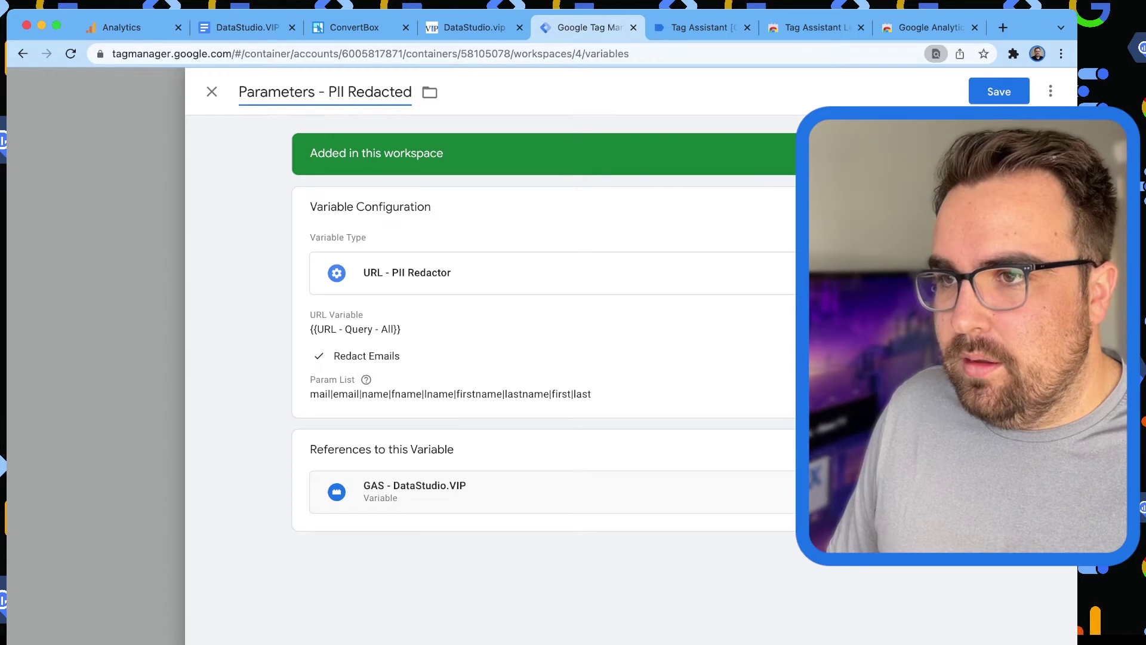
pyautogui.click(998, 91)
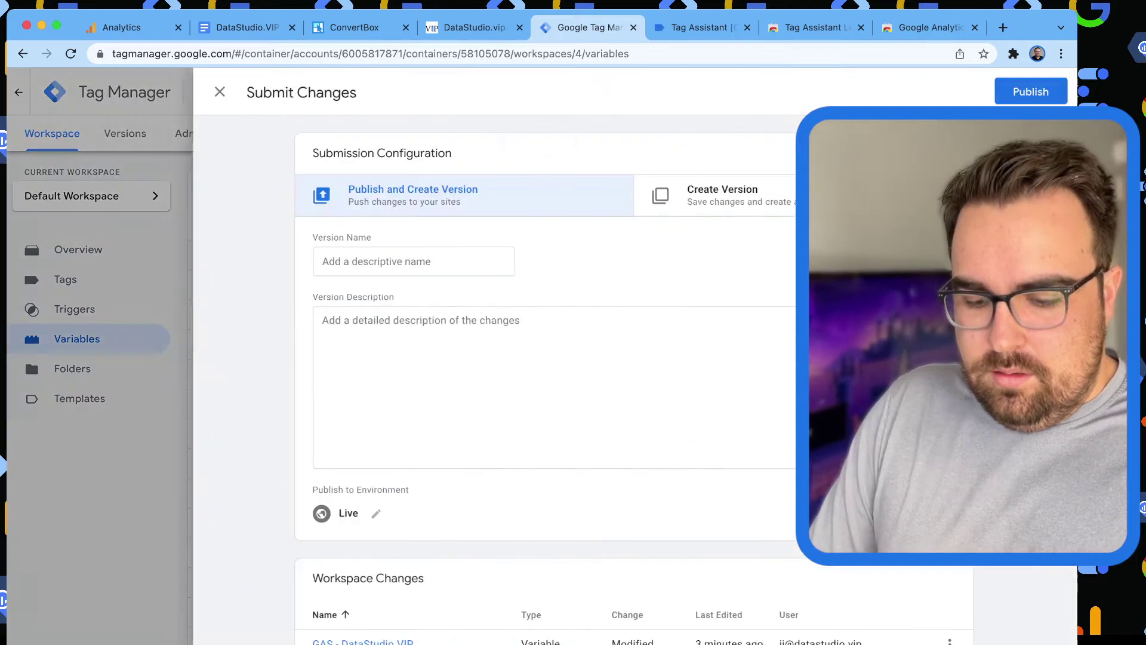
# Name the new version 'Redacted PII' and publish it.
pyautogui.write('Redacted PII')
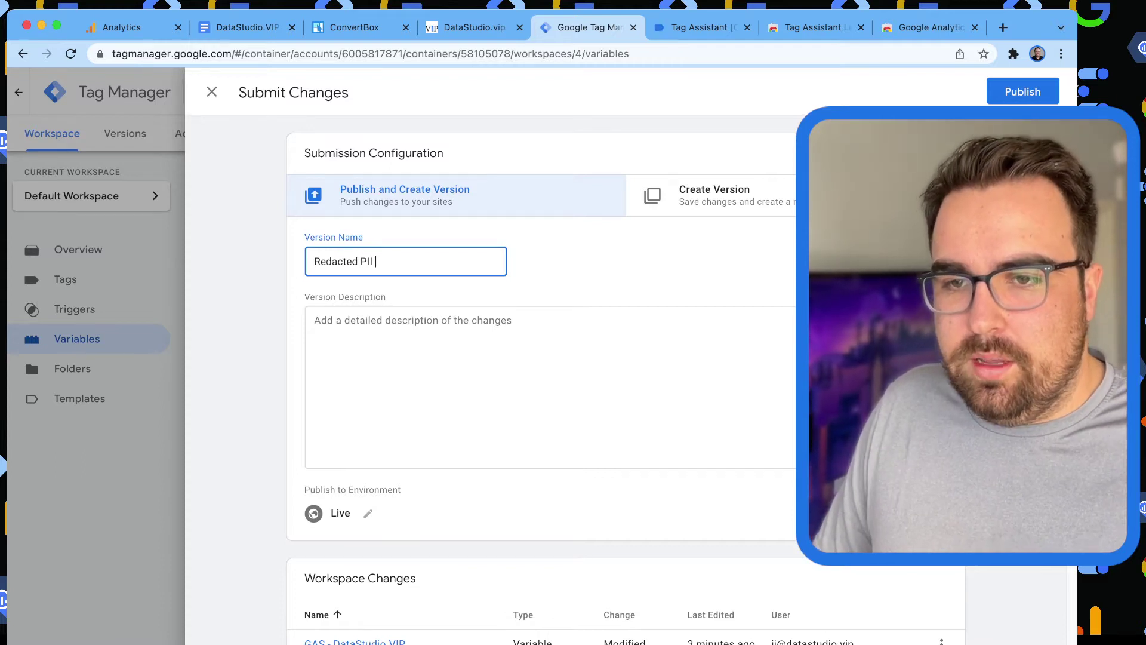
pyautogui.scroll(-3, 537, 358)
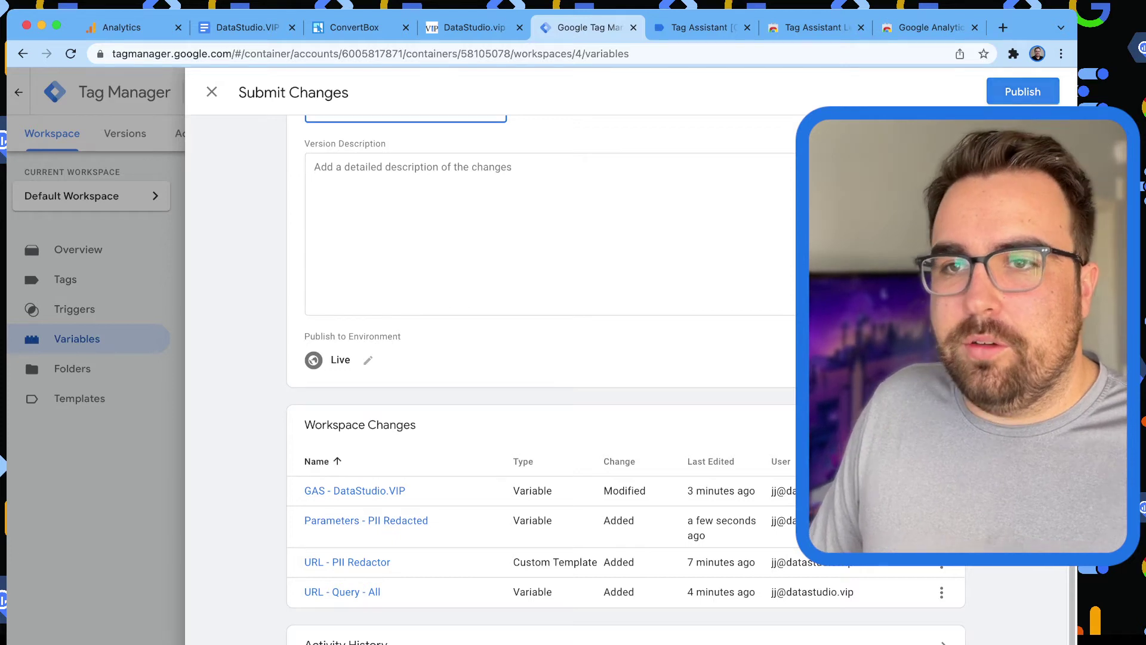
pyautogui.click(1022, 91)
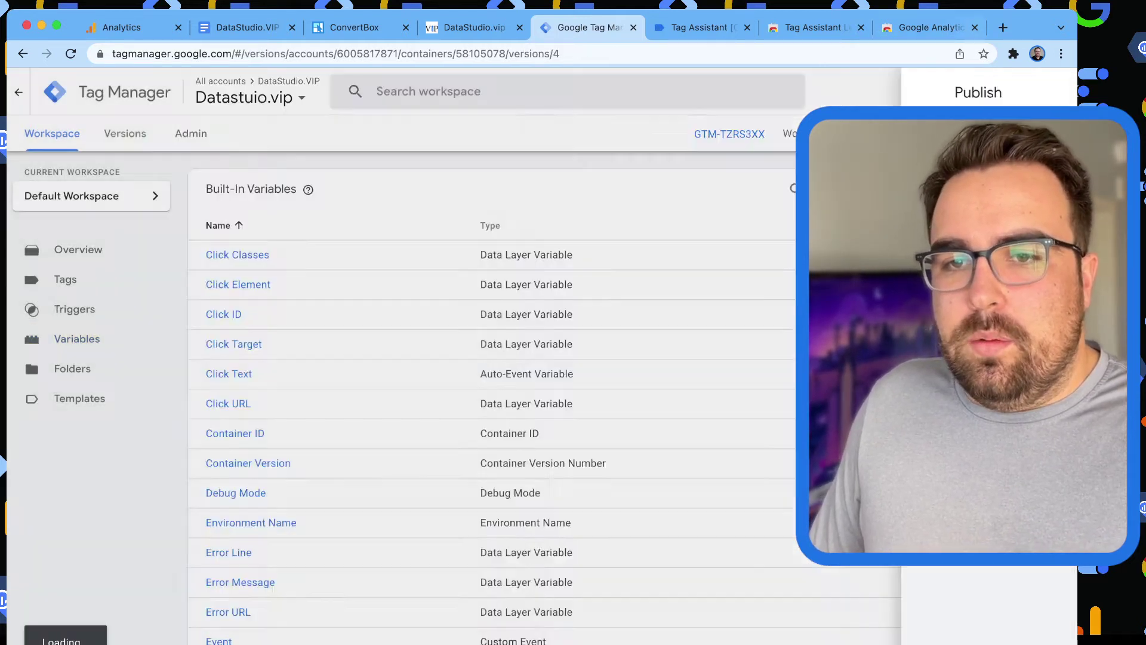
# Strike through the five Tag Manager PII plan lines in the document.
pyautogui.press('super+2')
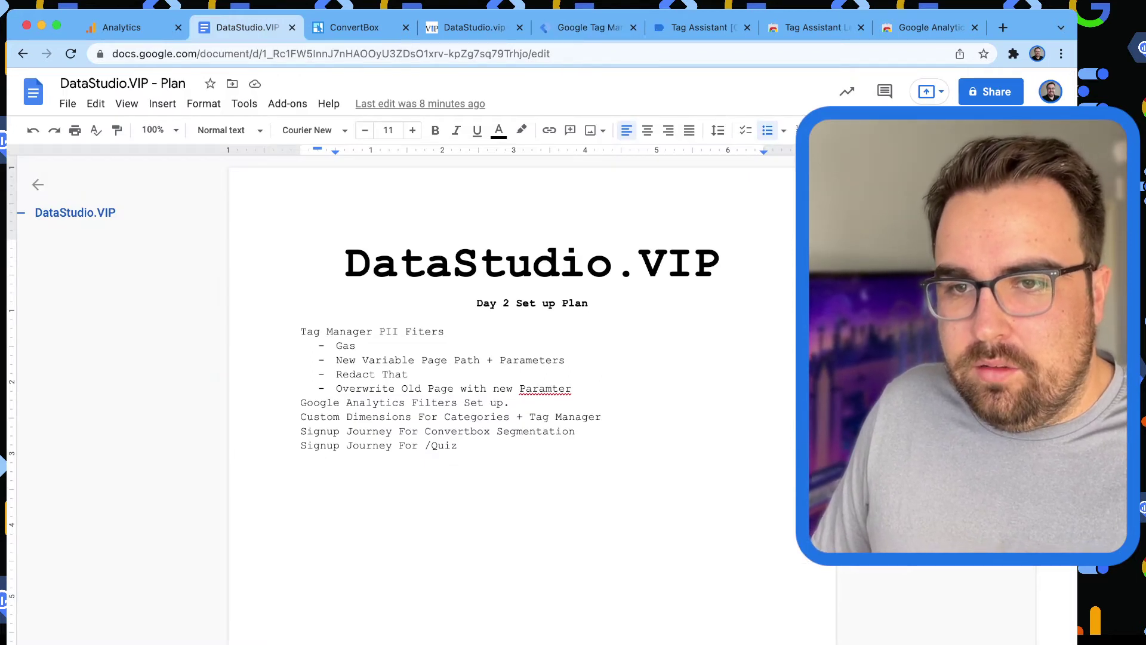
pyautogui.moveTo(300, 331); pyautogui.dragTo(583, 388)
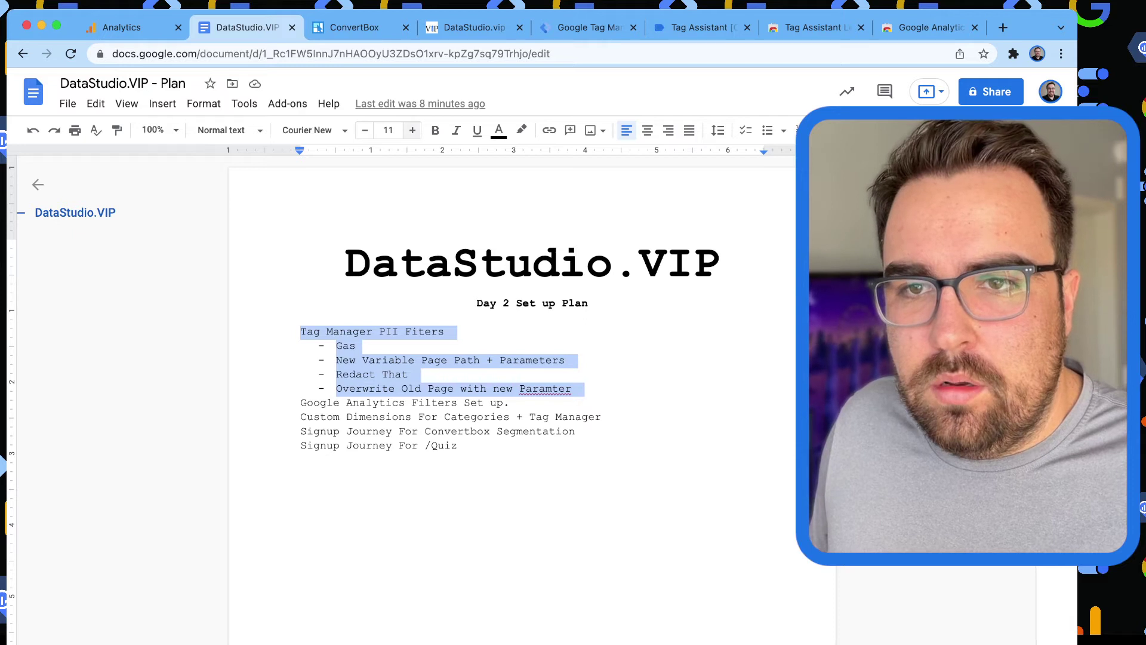
pyautogui.click(328, 103)
pyautogui.write('s')
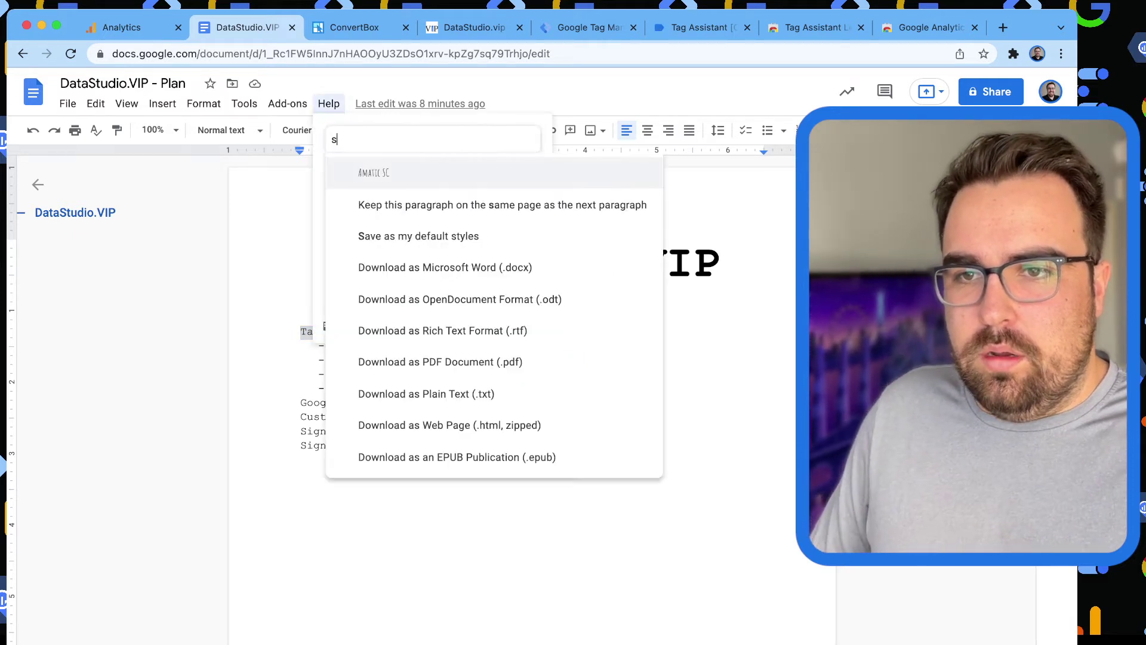
pyautogui.write('trike')
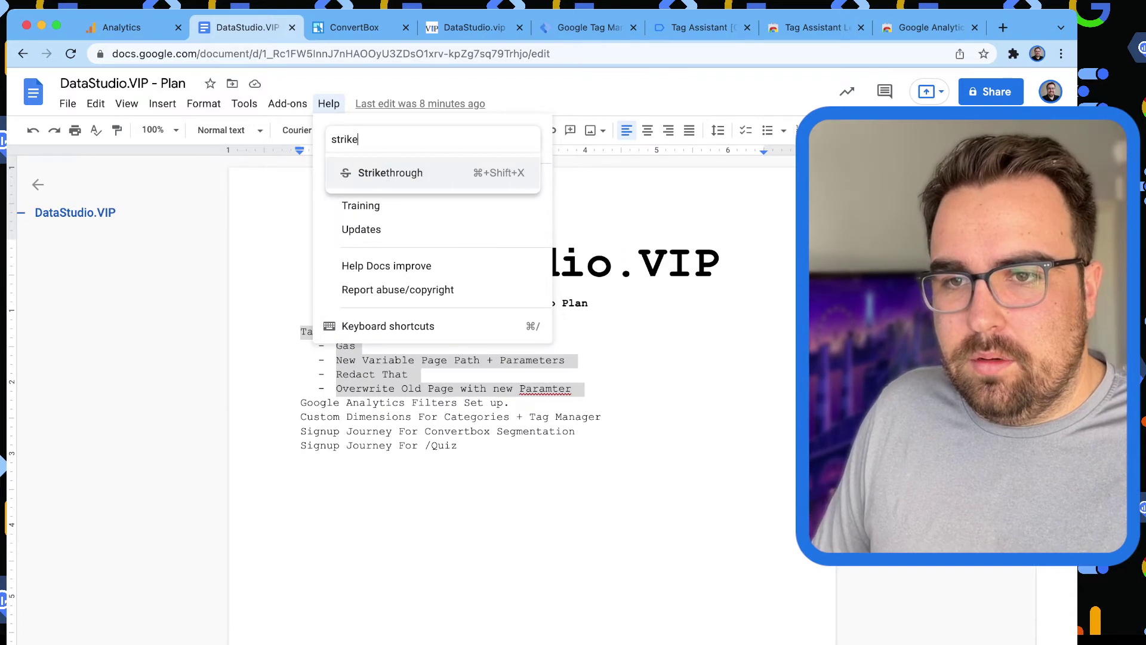
pyautogui.press('Return')
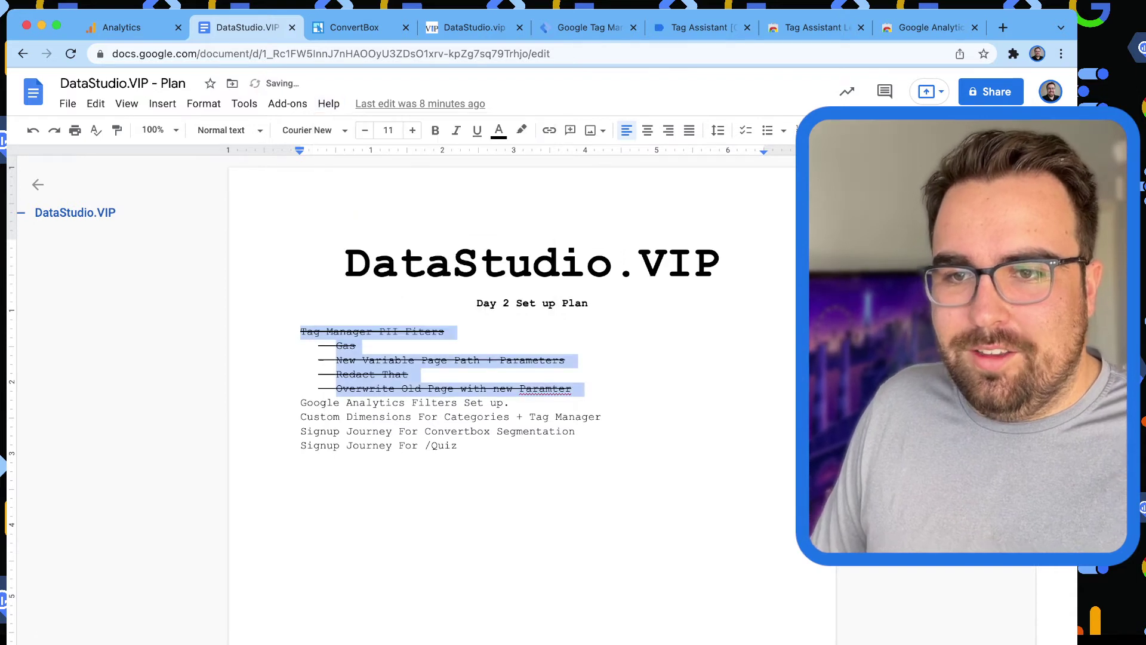
# Correct 'Paramter' to 'Parameter' and select the Google Analytics Filters Set up line.
pyautogui.click(336, 389)
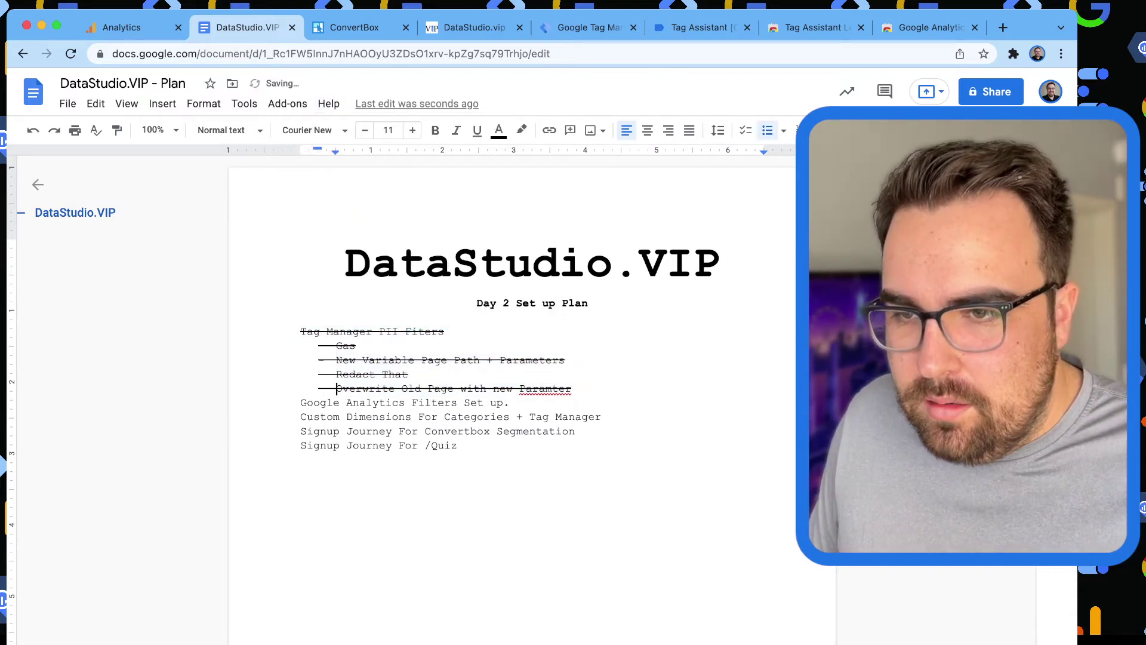
pyautogui.click(545, 389)
pyautogui.click(553, 368)
pyautogui.click(362, 431)
pyautogui.moveTo(517, 404); pyautogui.dragTo(300, 403)
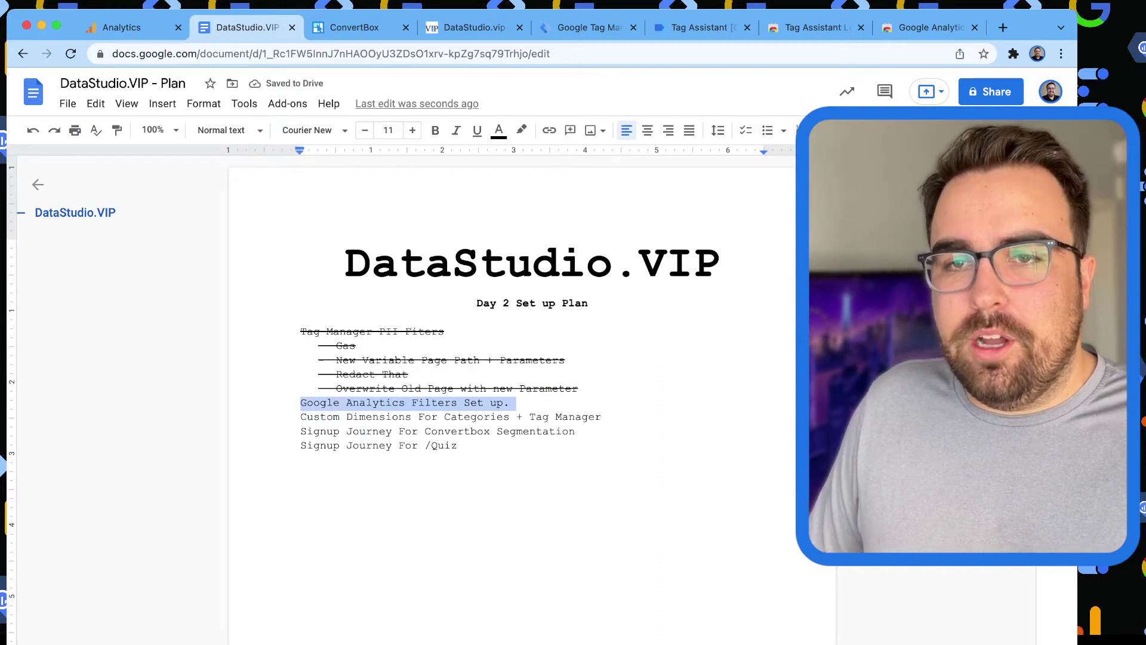
pyautogui.click(122, 27)
pyautogui.scroll(-5, 513, 358)
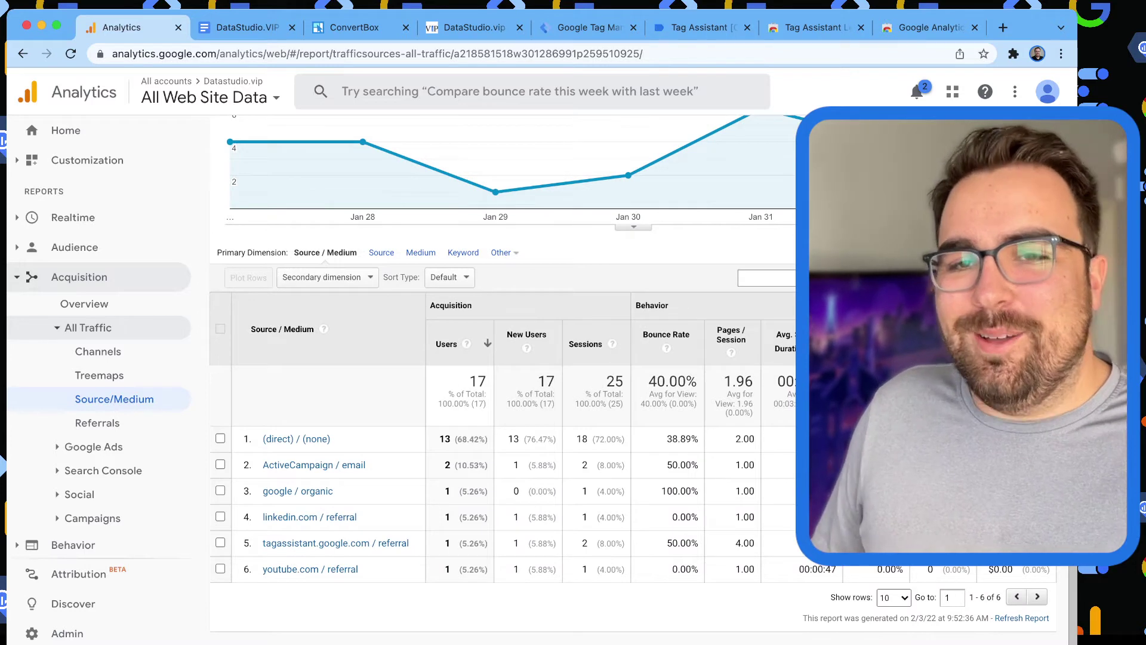
pyautogui.scroll(1, 514, 358)
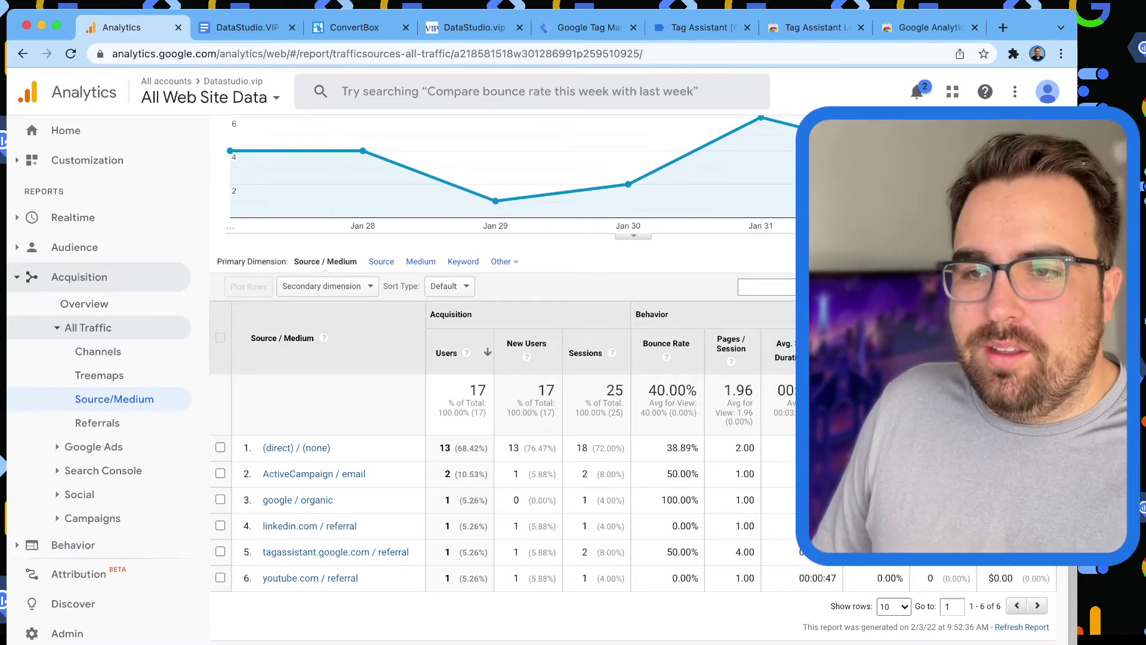
pyautogui.scroll(5, 513, 358)
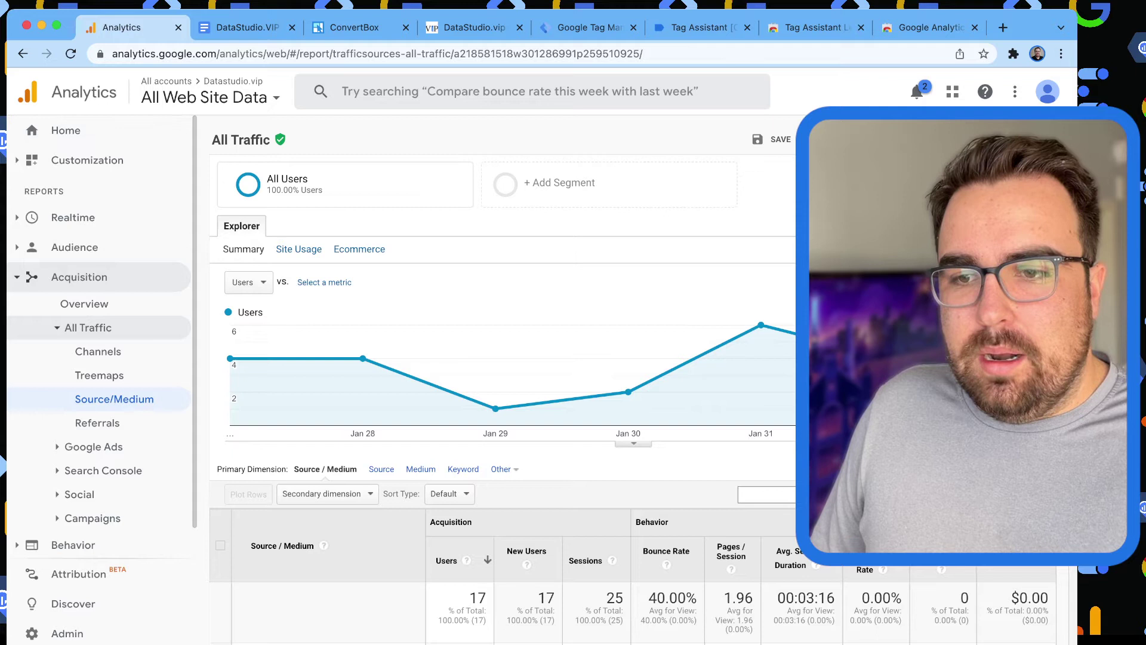
pyautogui.scroll(-1, 98, 412)
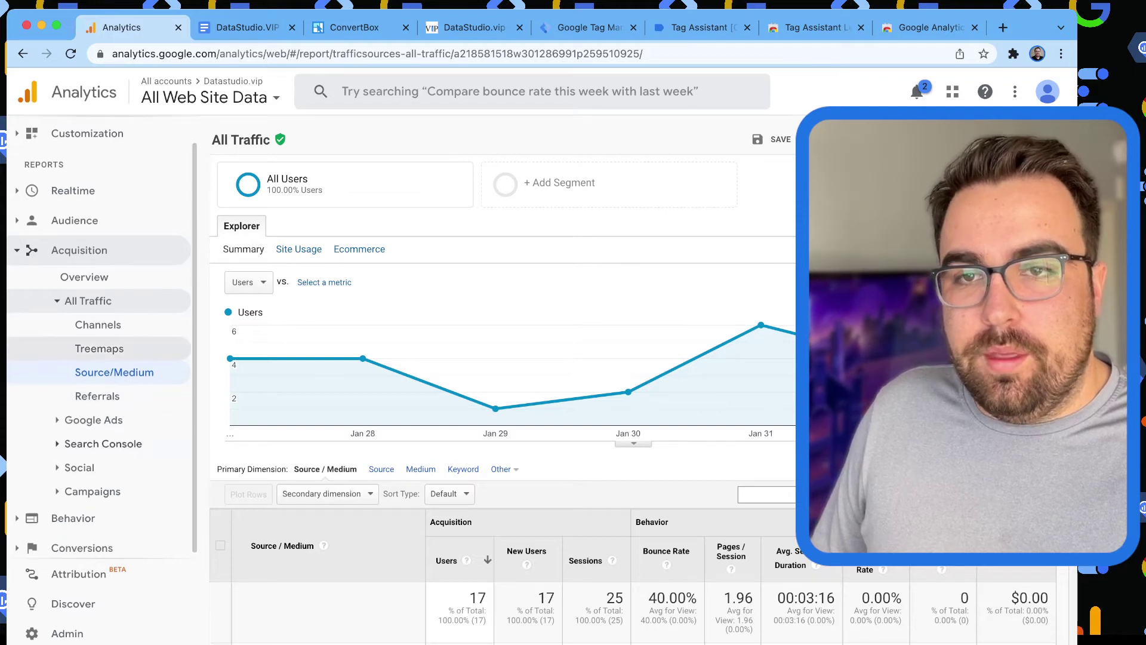
pyautogui.scroll(-1, 99, 388)
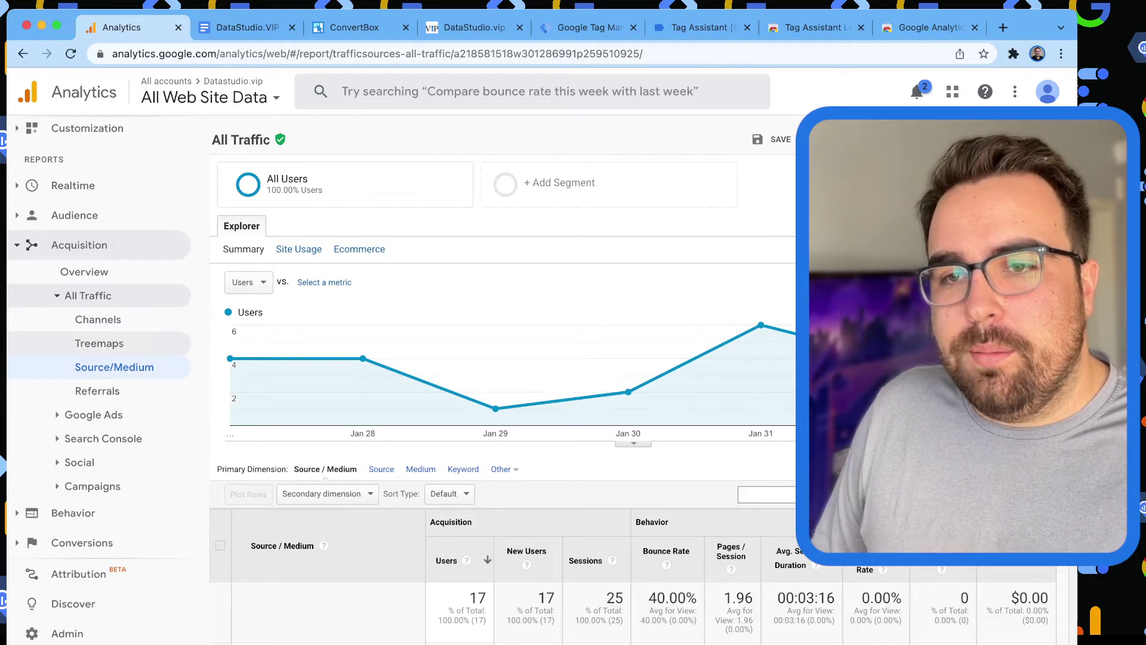
pyautogui.moveTo(363, 358)
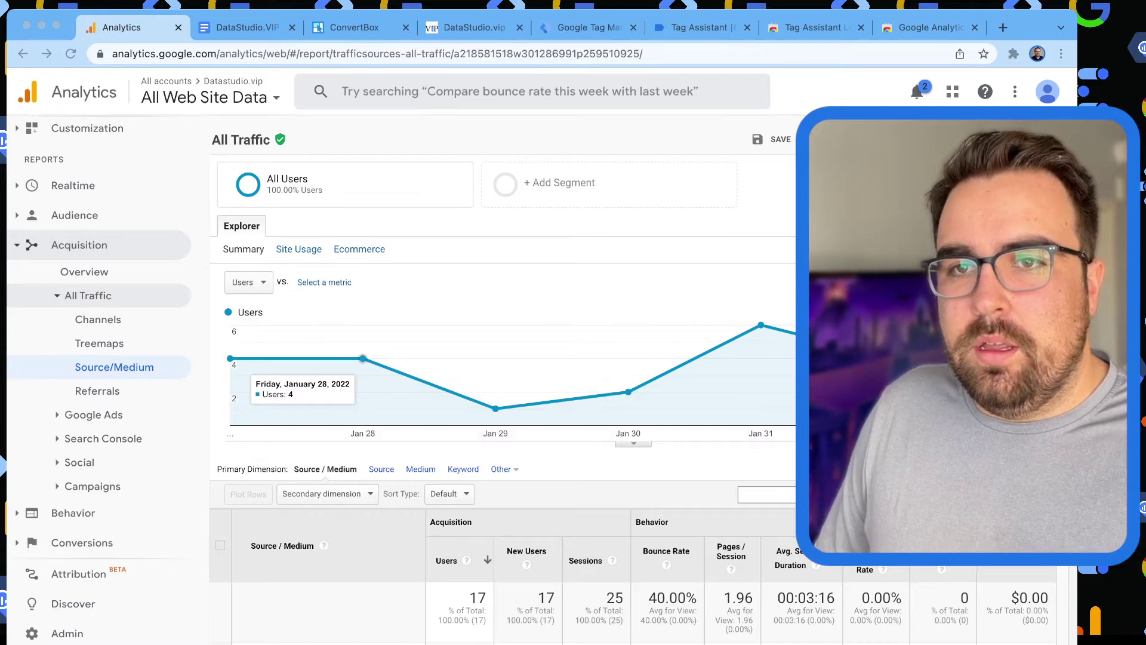
# Load the Notion 'Filters for UA' page in a new tab, review it, then return to Analytics.
pyautogui.press('super+t')
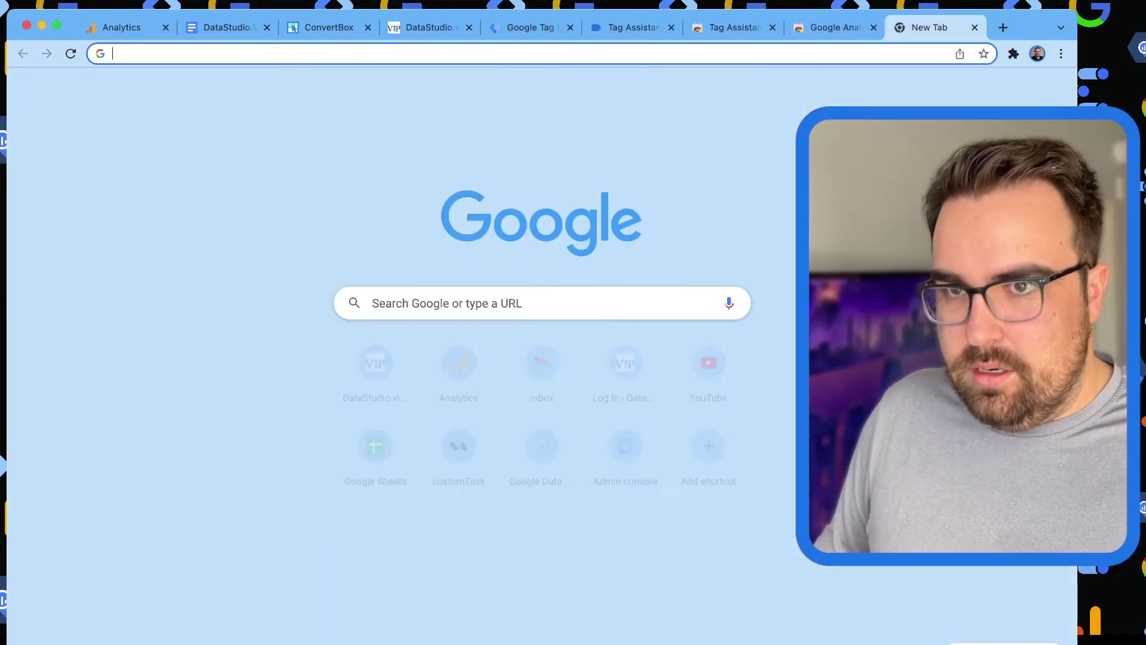
pyautogui.press('Return')
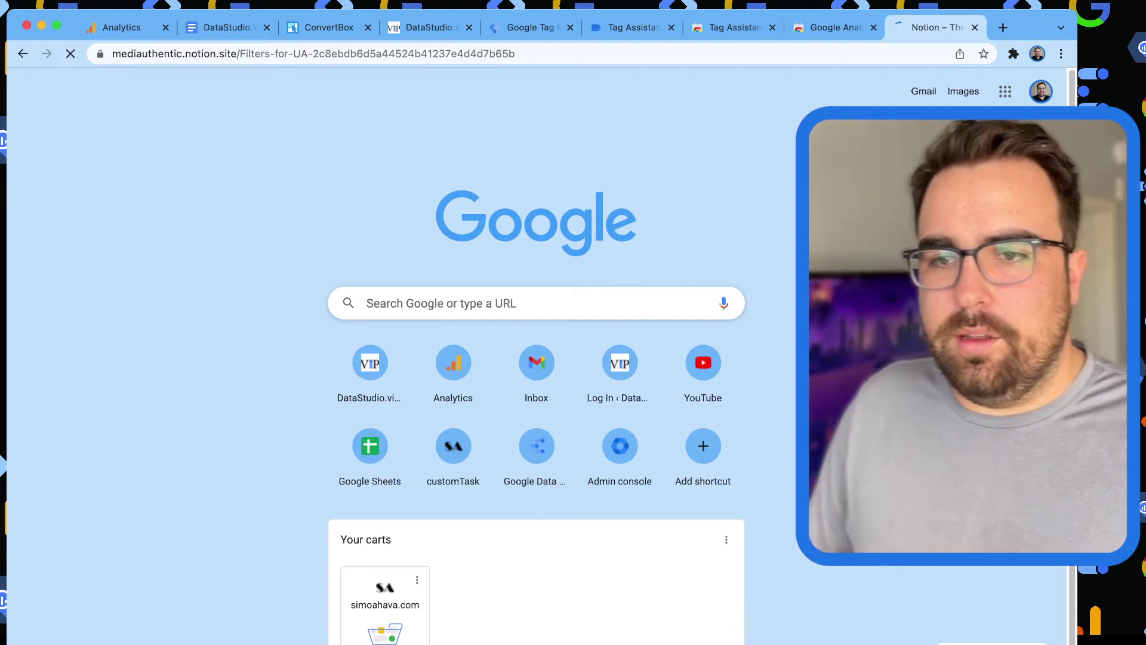
pyautogui.scroll(-1, 513, 418)
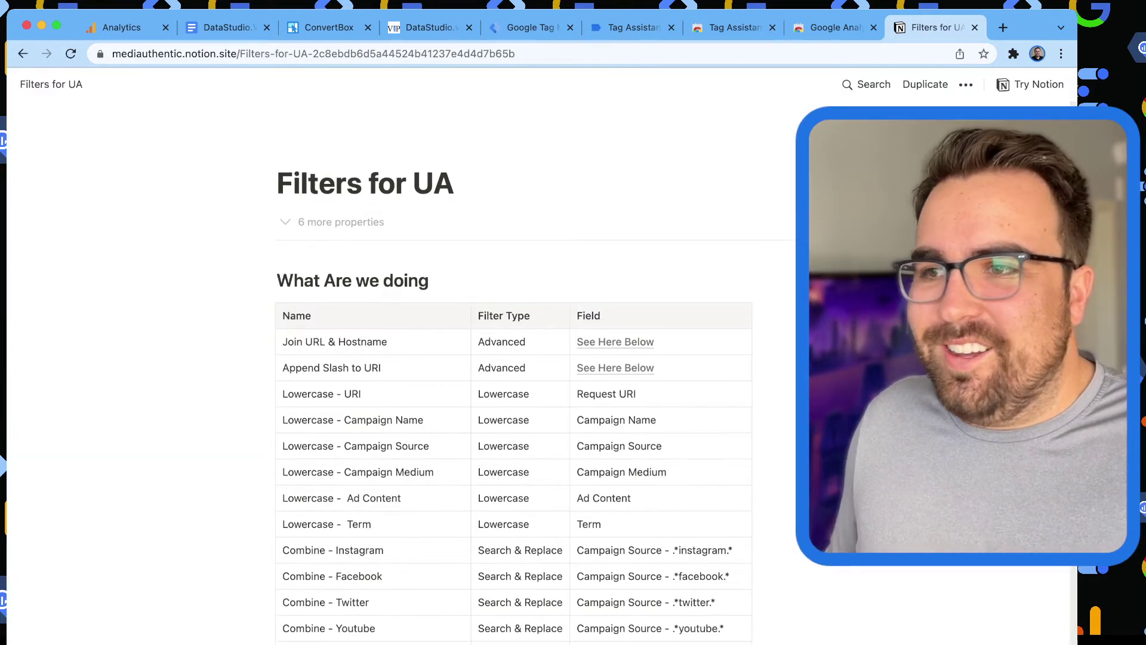
pyautogui.scroll(-5, 513, 358)
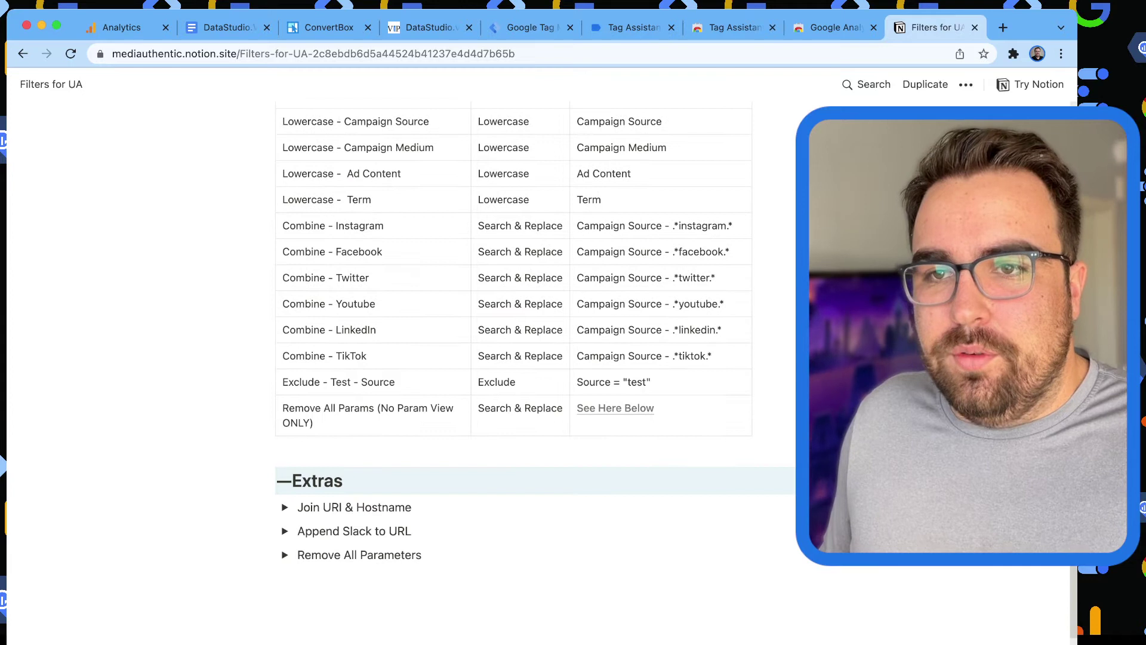
pyautogui.scroll(10, 513, 370)
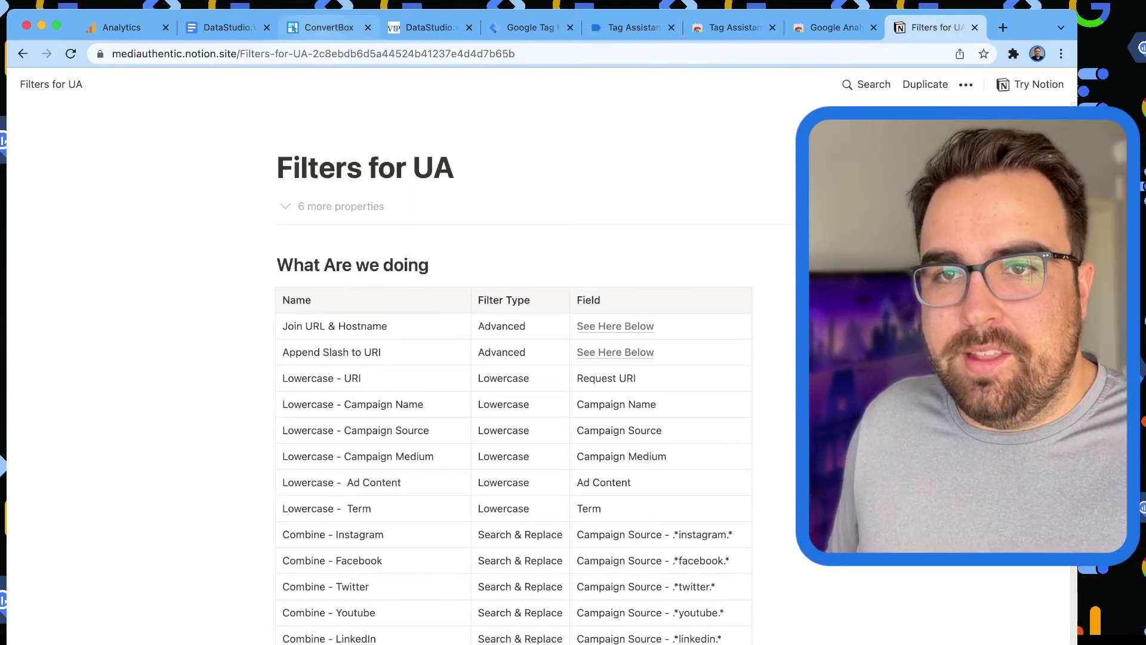
pyautogui.click(218, 30)
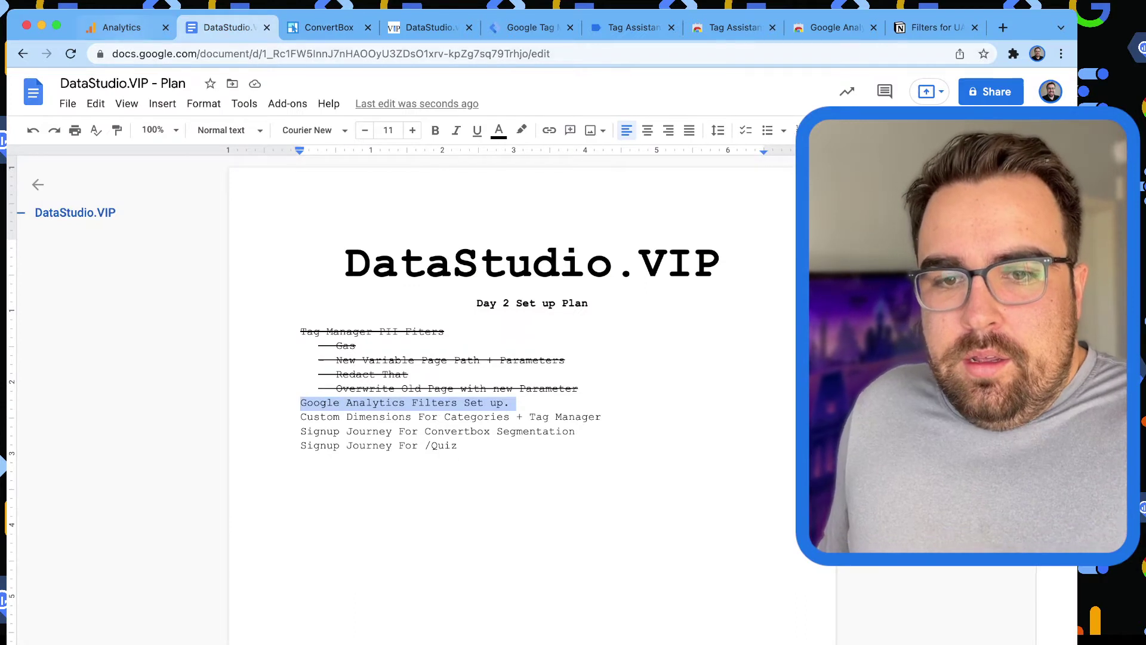
pyautogui.click(121, 27)
# From Admin, create a new reporting view named 'zDNU - Backup'.
pyautogui.click(66, 632)
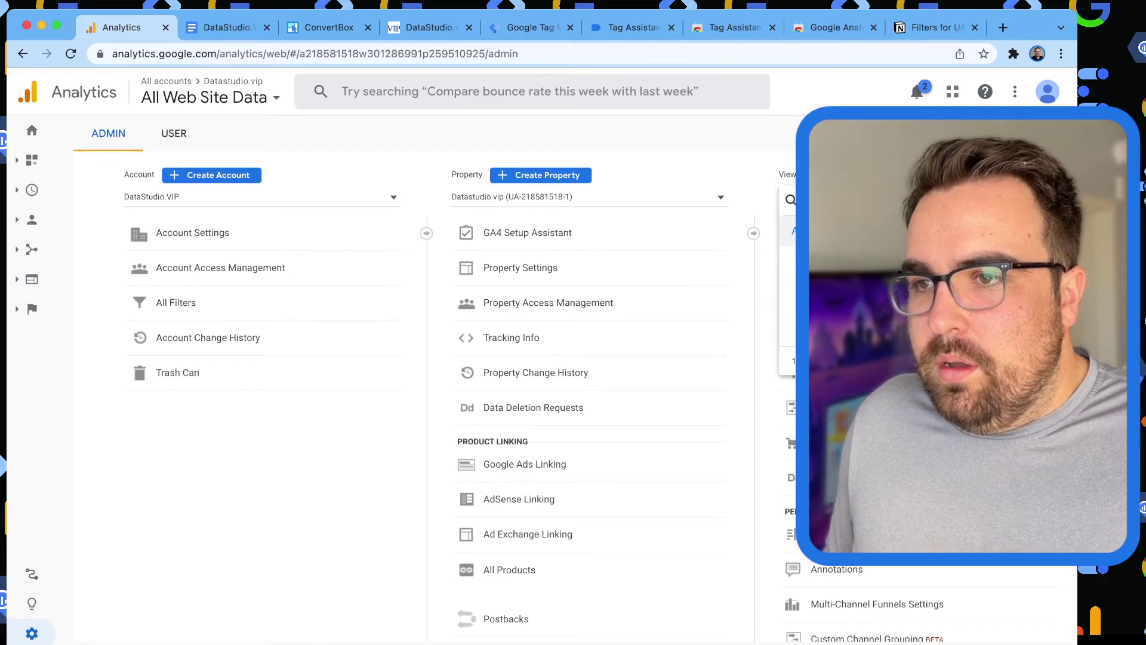
pyautogui.press('Escape')
pyautogui.click(869, 174)
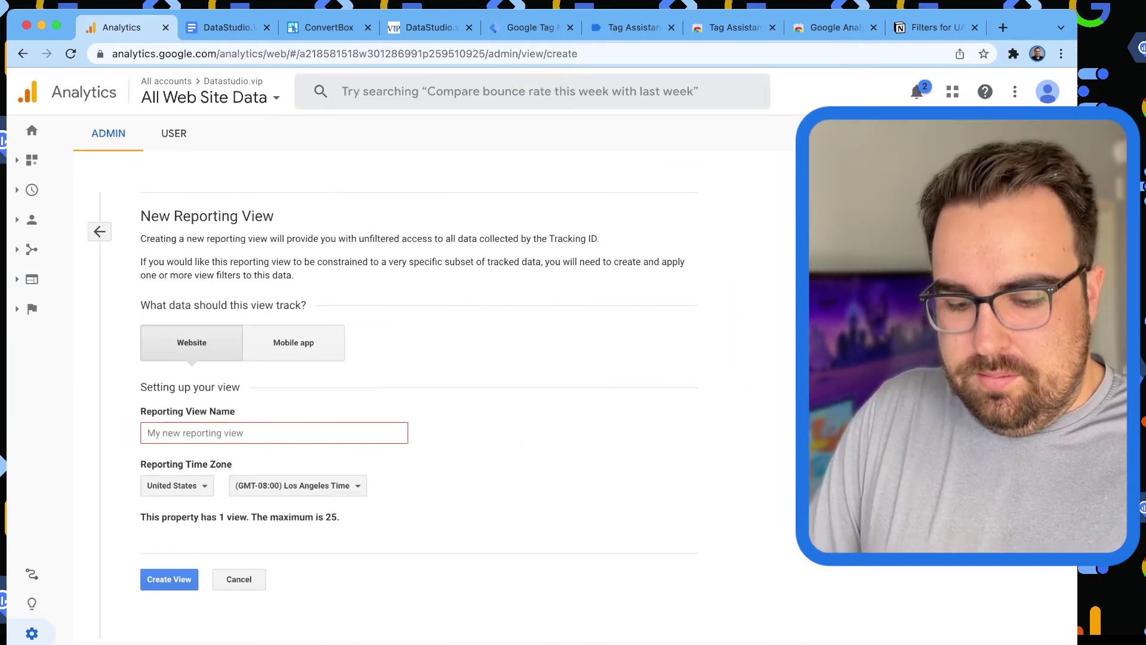
pyautogui.write('z')
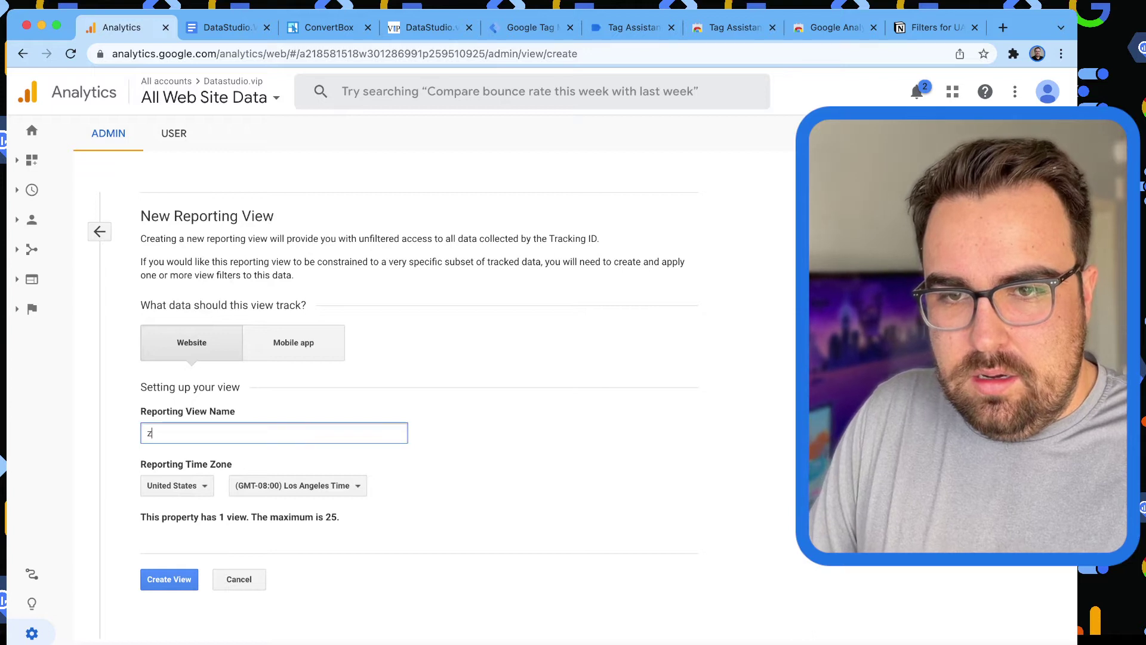
pyautogui.write('DNU -')
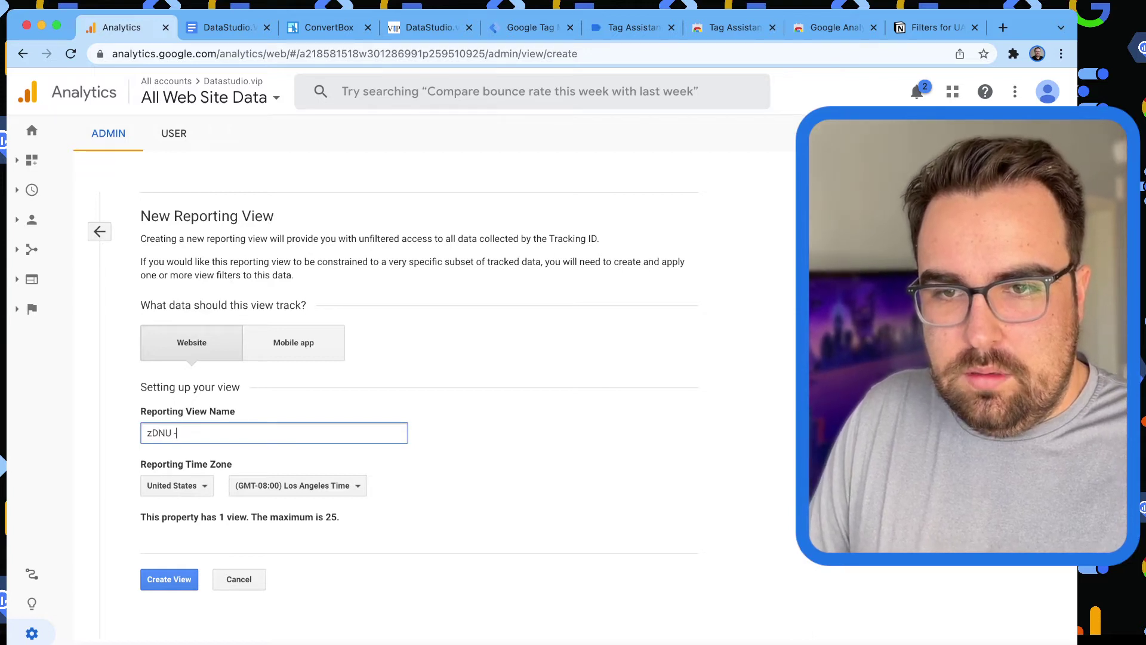
pyautogui.write('BBac')
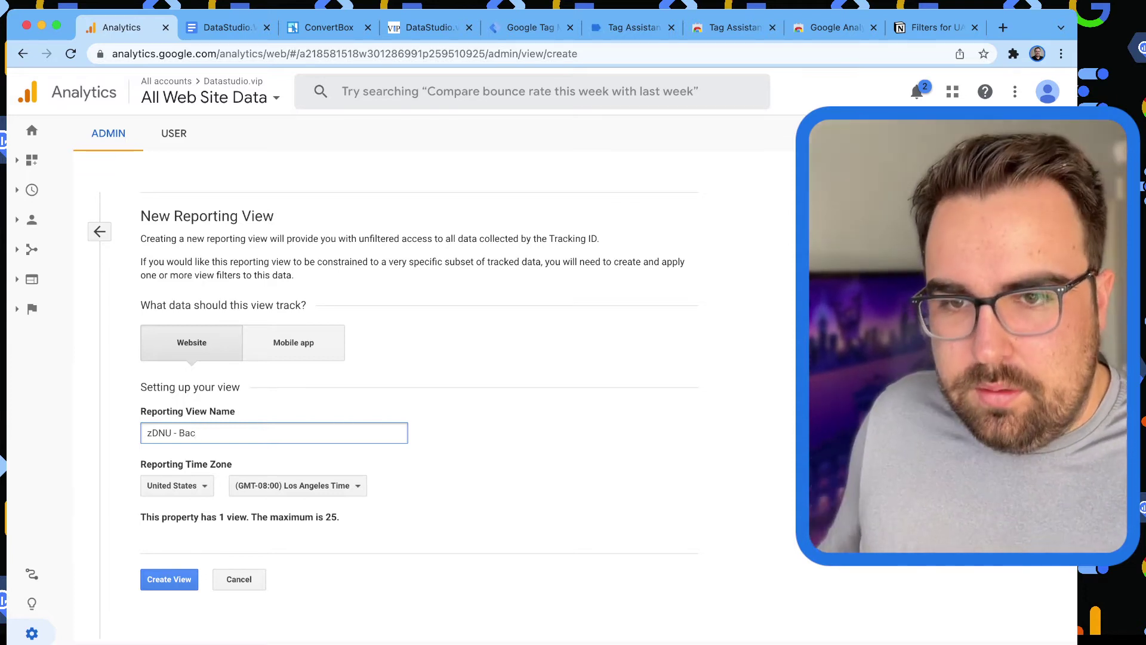
pyautogui.write('kup')
pyautogui.press('Return')
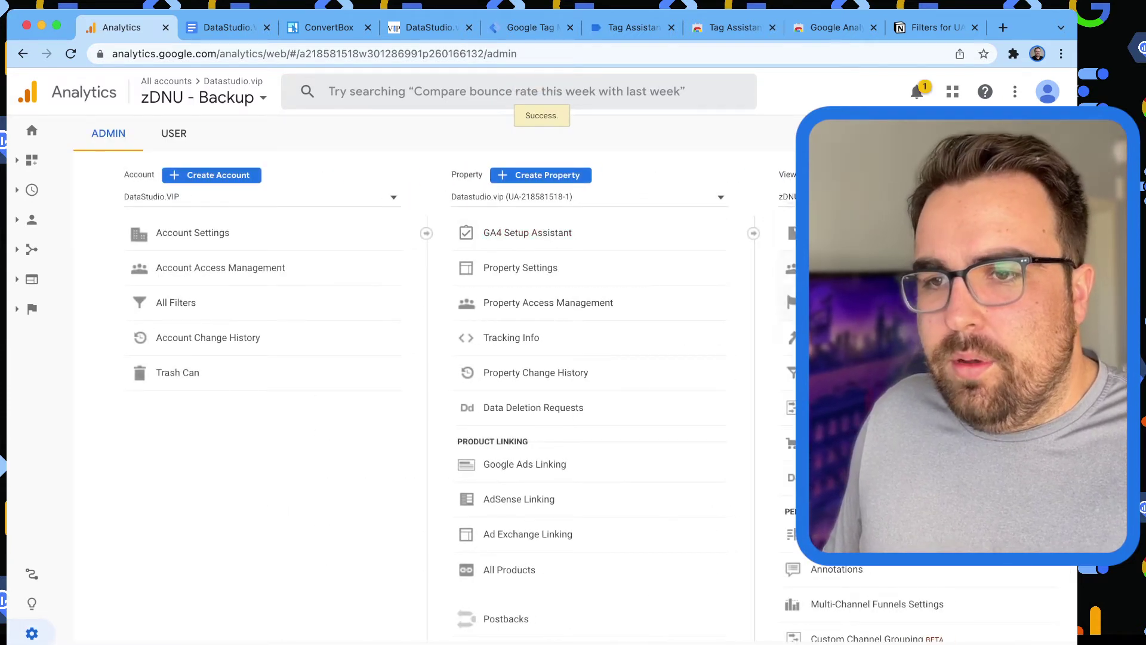
# Turn on ecommerce tracking for the new view and switch to All Web Site Data.
pyautogui.scroll(-3, 597, 388)
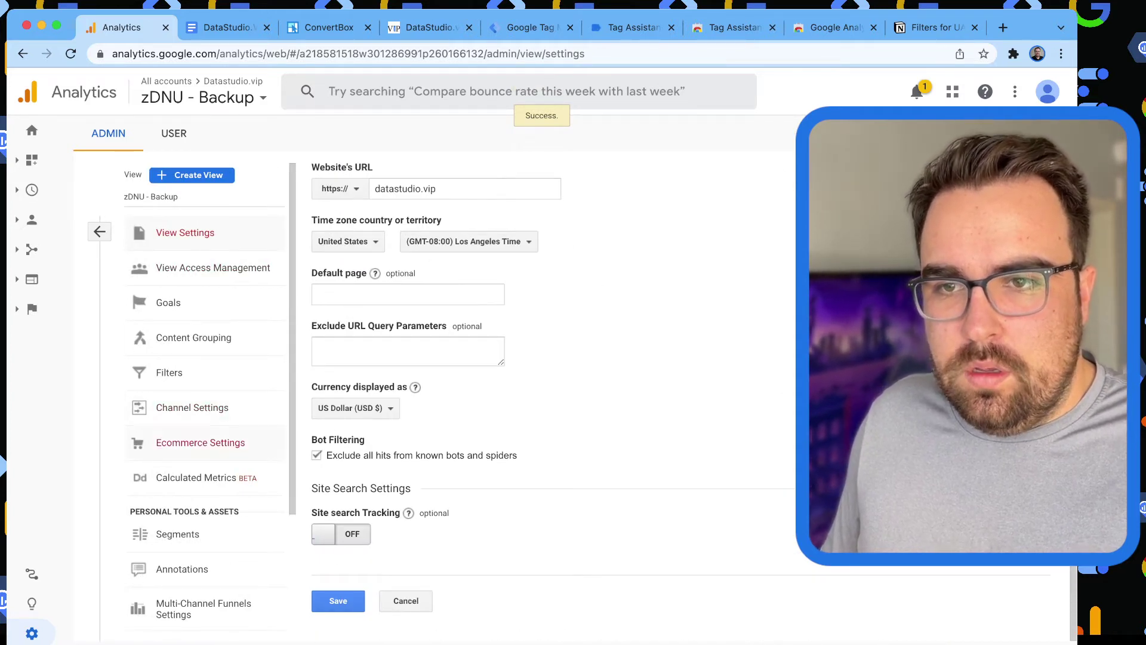
pyautogui.click(200, 443)
pyautogui.click(341, 247)
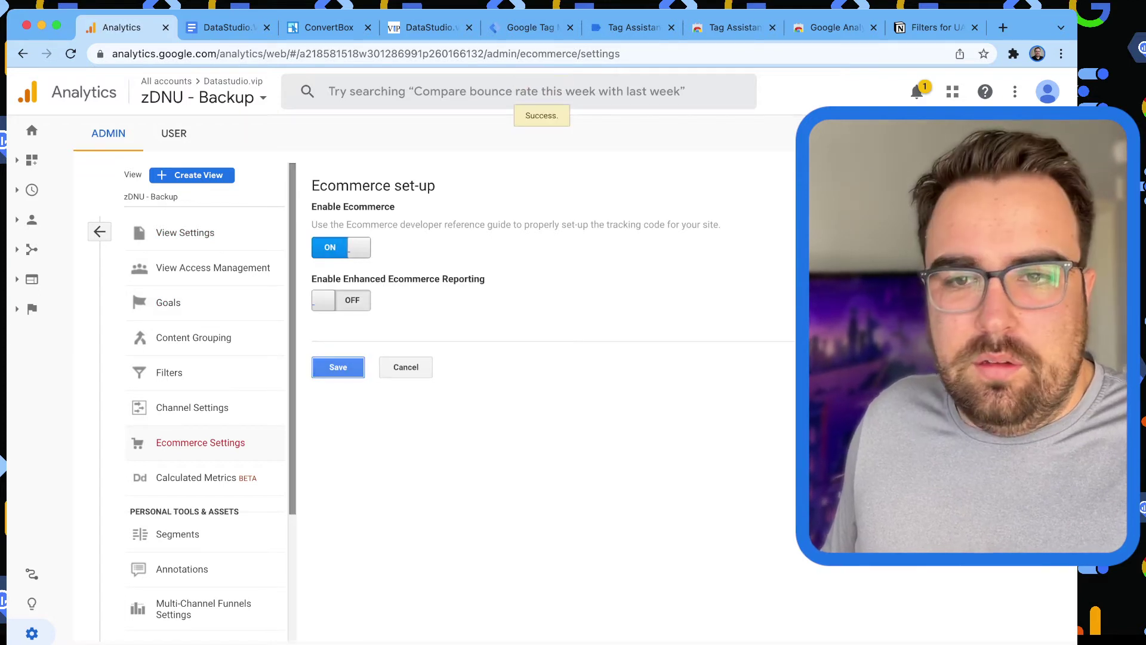
pyautogui.click(151, 196)
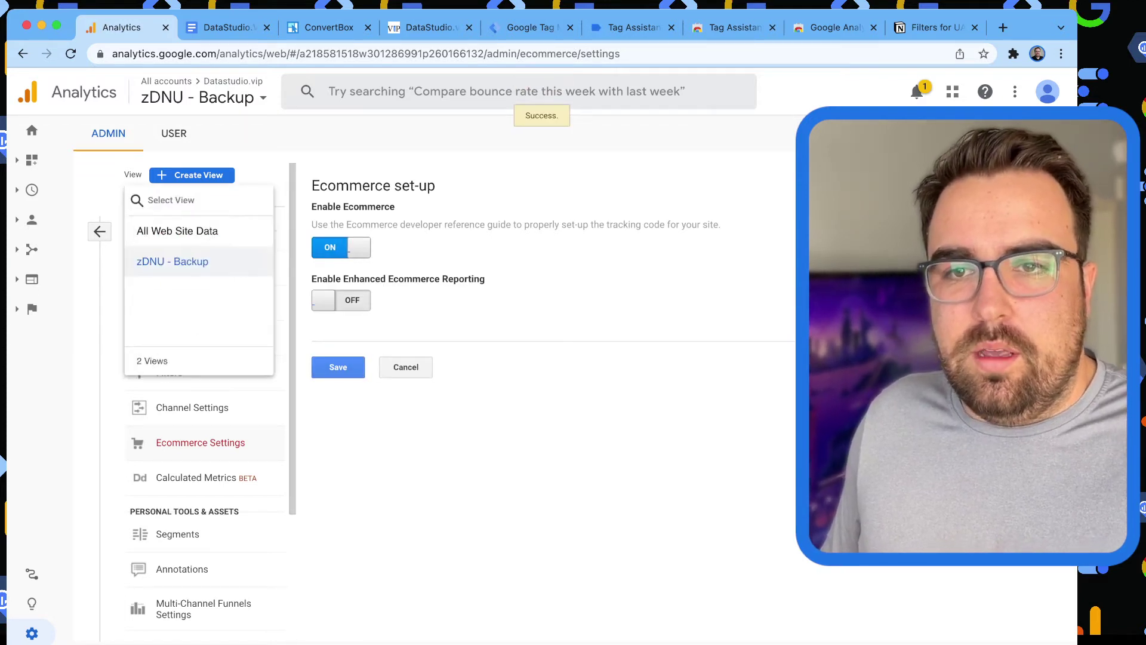
pyautogui.click(171, 231)
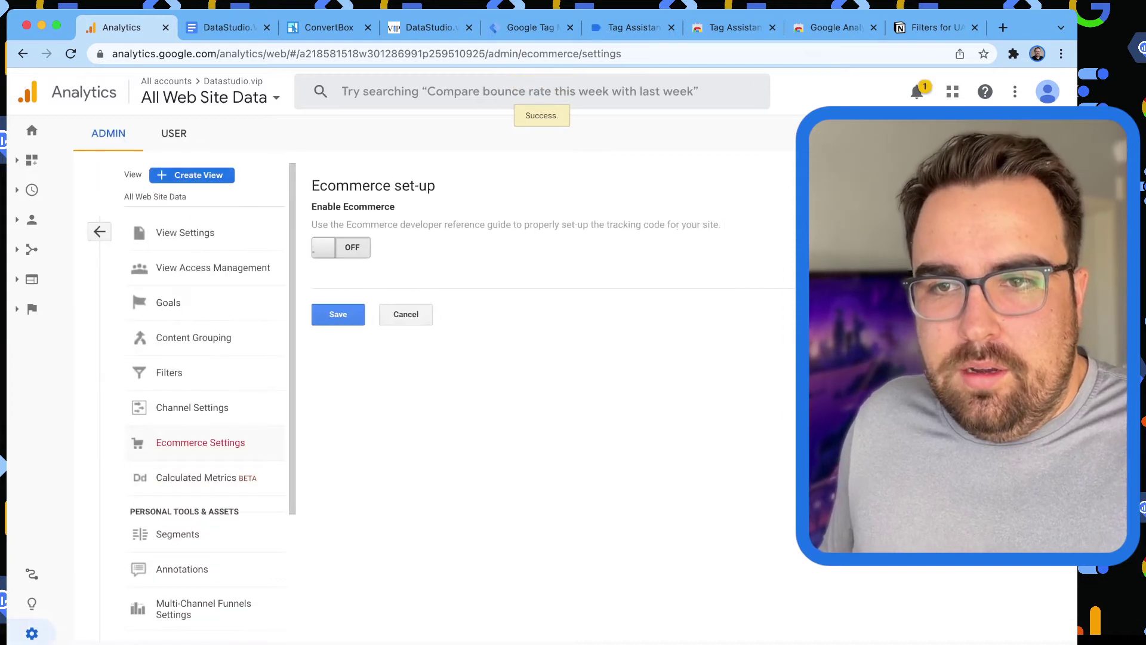
pyautogui.click(340, 248)
# Rename the All Web Site Data view to 'Datastudio.VIP - With Parameters' and save.
pyautogui.click(185, 232)
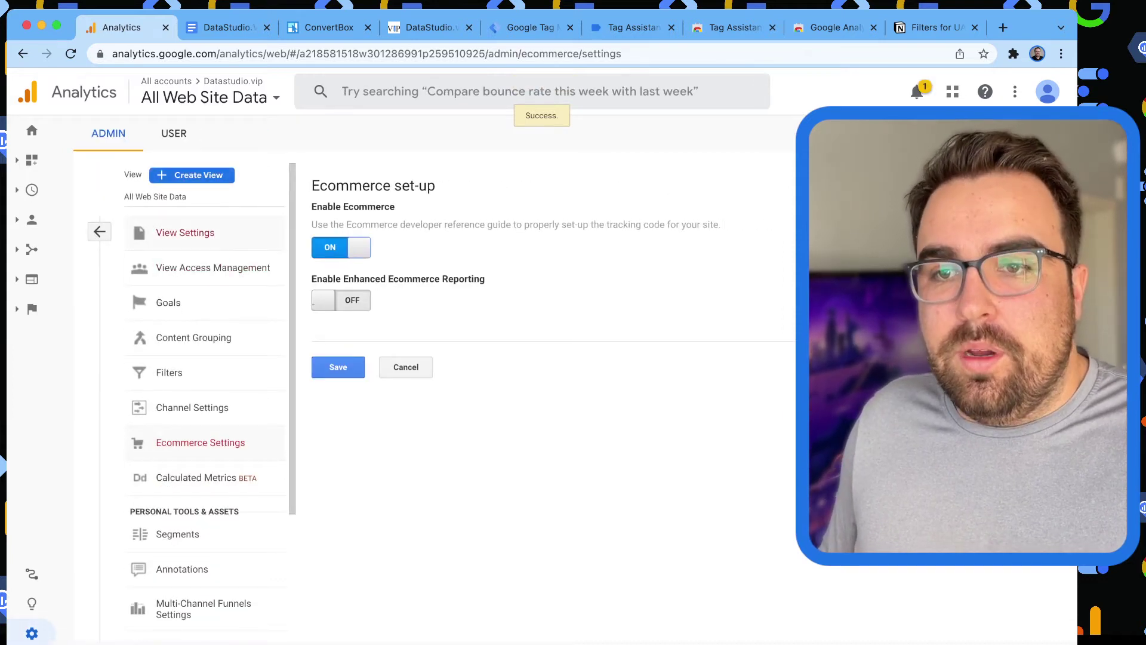
pyautogui.tripleClick(354, 314)
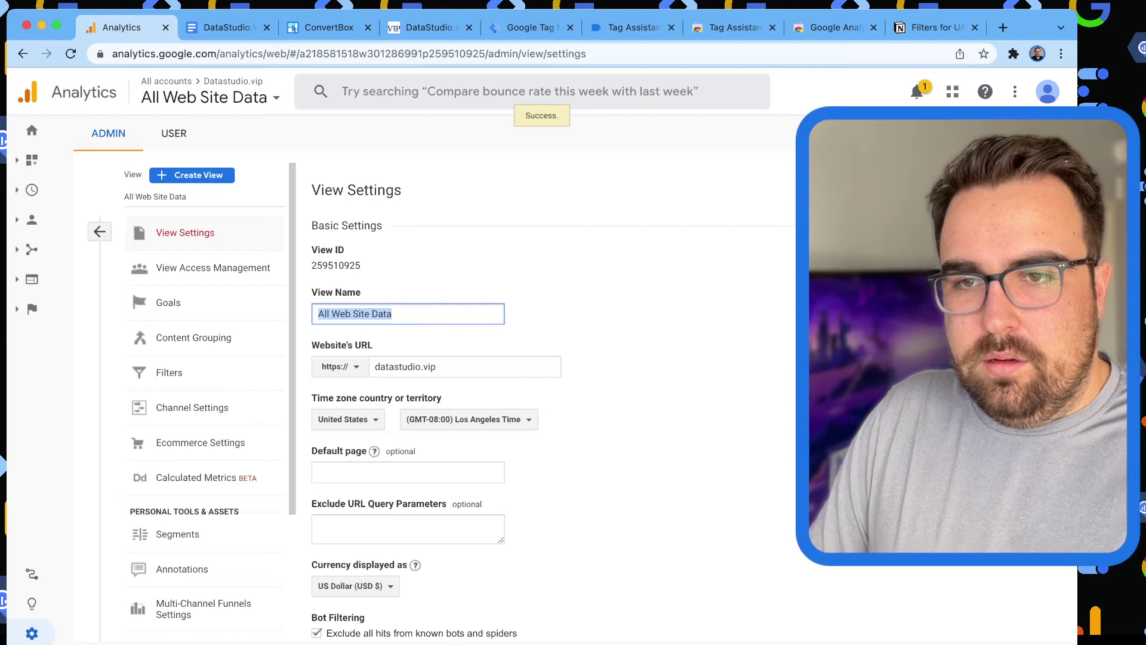
pyautogui.write('Master')
pyautogui.press('BackSpace')
pyautogui.press('BackSpace')
pyautogui.press('BackSpace')
pyautogui.press('BackSpace')
pyautogui.press('BackSpace')
pyautogui.press('BackSpace')
pyautogui.press('BackSpace')
pyautogui.write('Datastu')
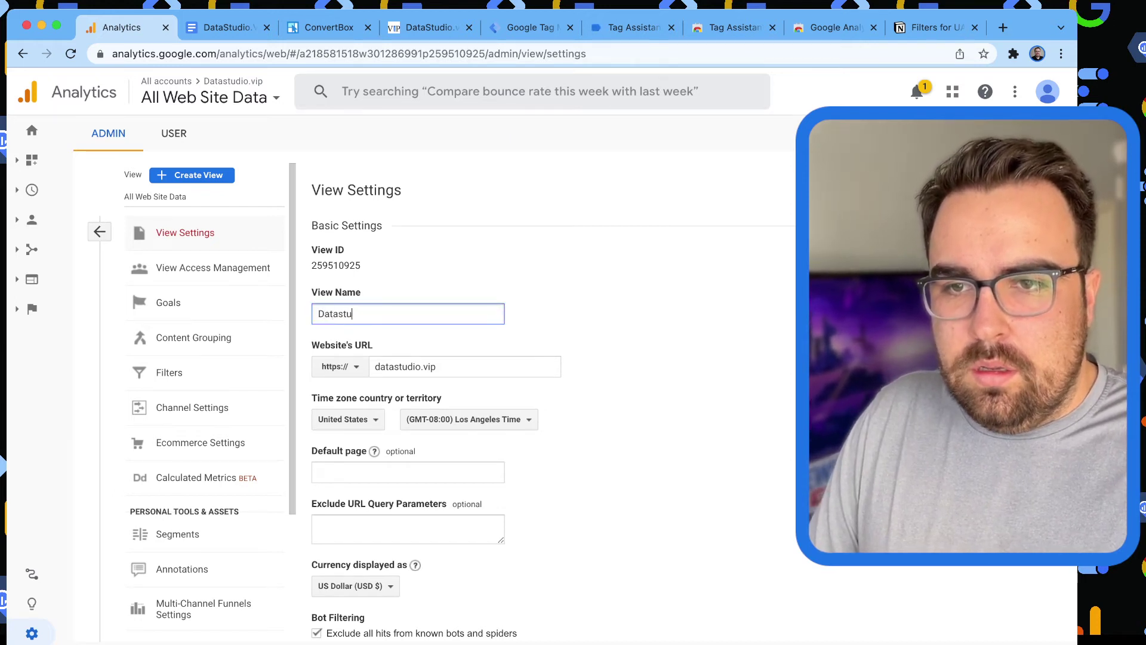
pyautogui.write('dio.VIP')
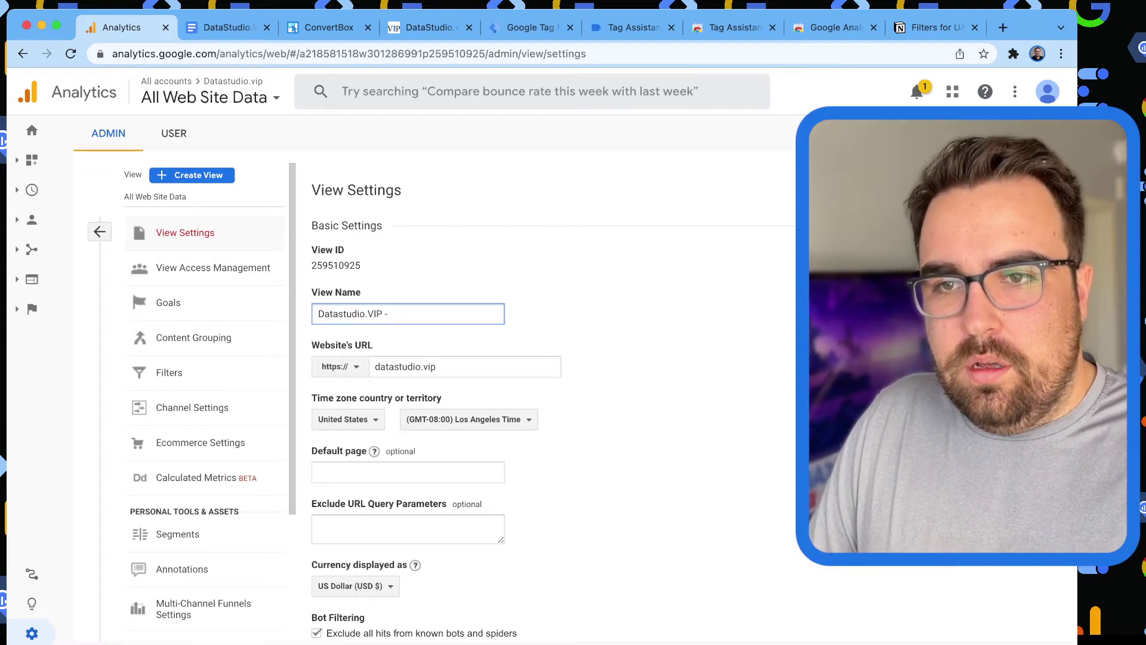
pyautogui.write(' - With Parameters')
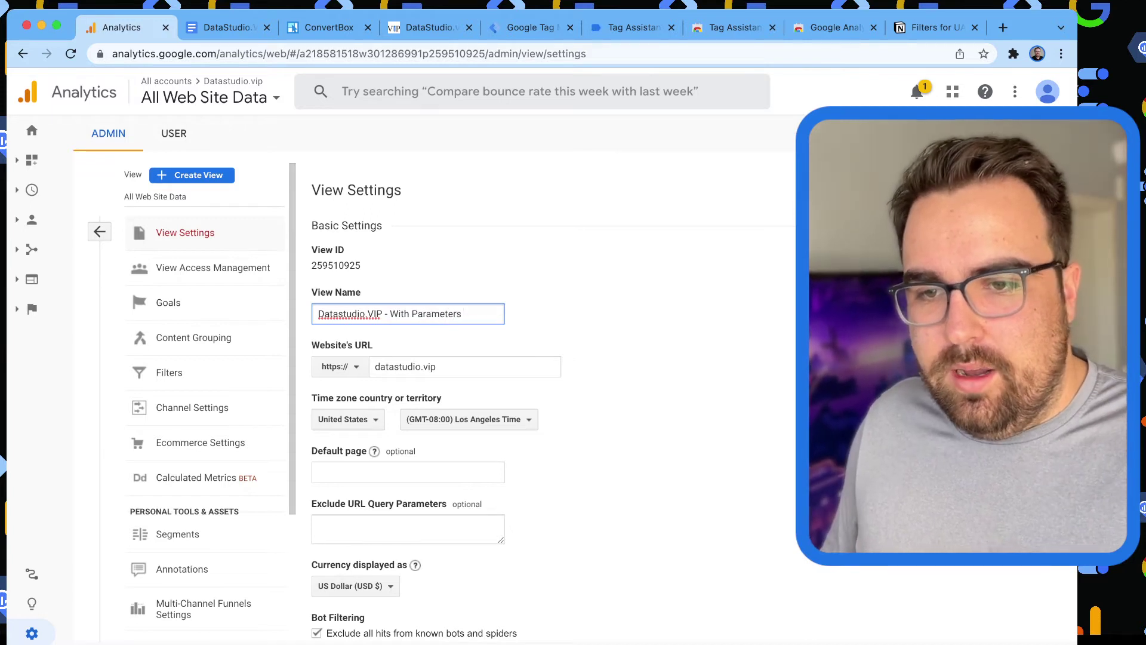
pyautogui.scroll(-3, 553, 406)
pyautogui.click(337, 601)
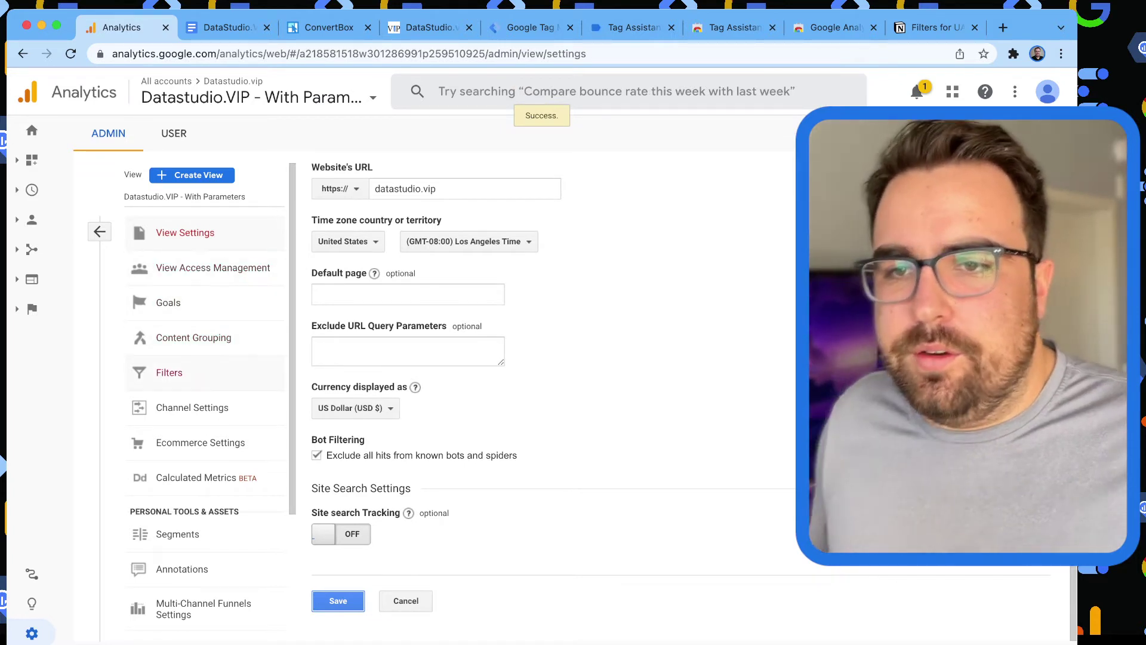
# Start a new Custom filter for the view, then switch to the Filters for UA notes.
pyautogui.click(169, 372)
pyautogui.click(358, 193)
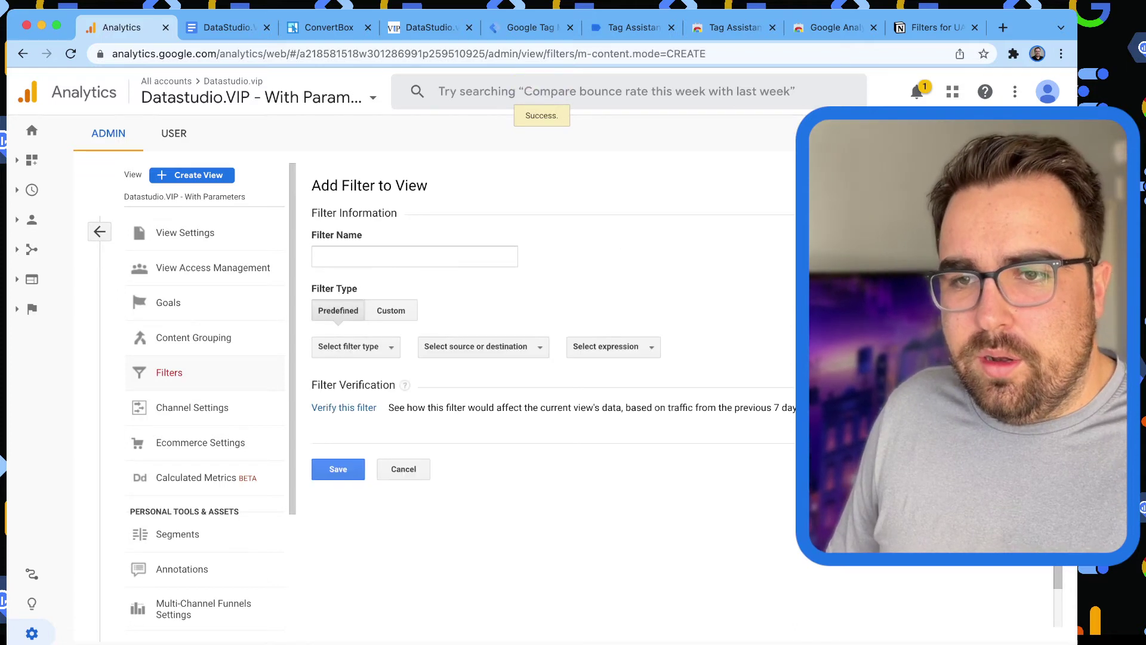
pyautogui.click(391, 310)
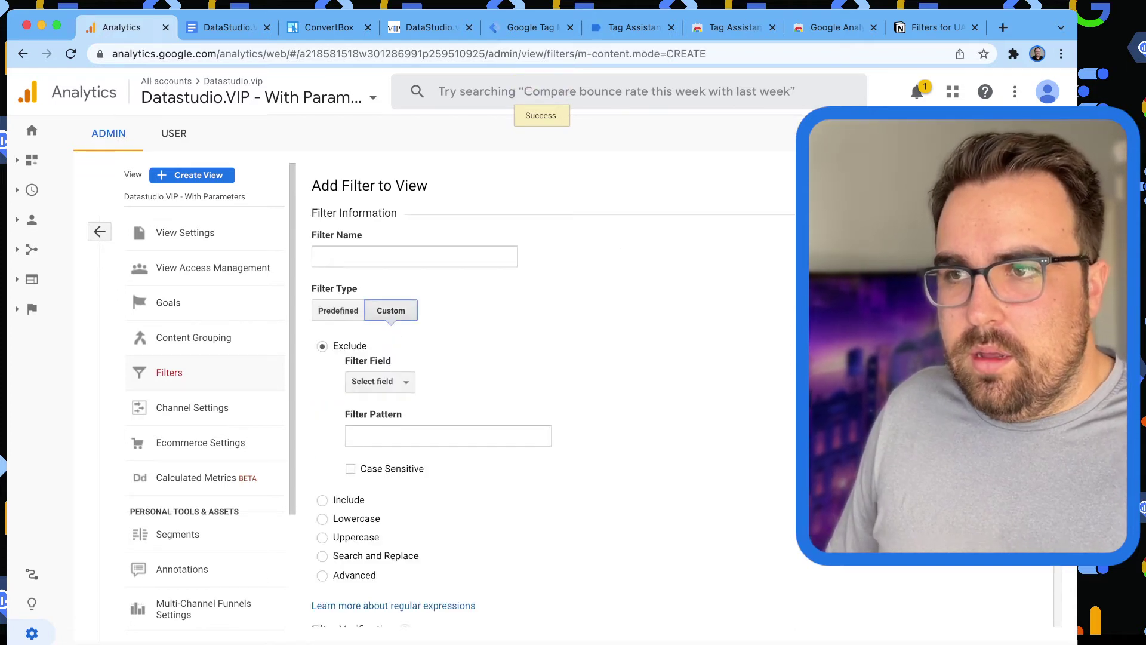
pyautogui.press('super+9')
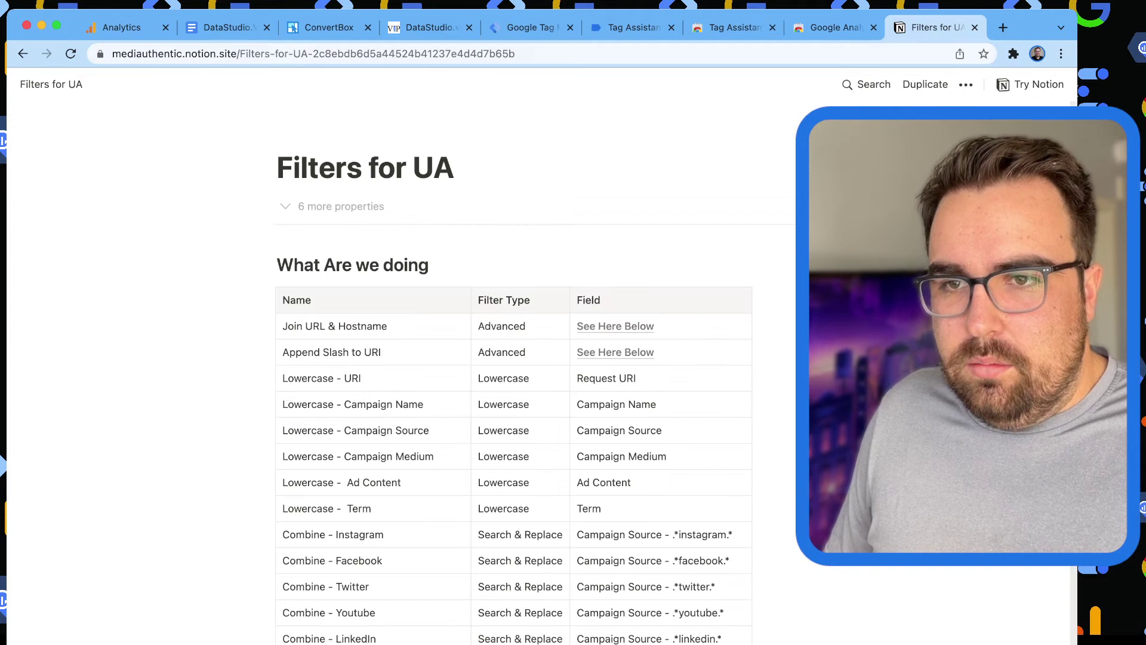
# Jump to the Join URI & Hostname settings in the notes, then return to the Analytics filter form.
pyautogui.click(615, 325)
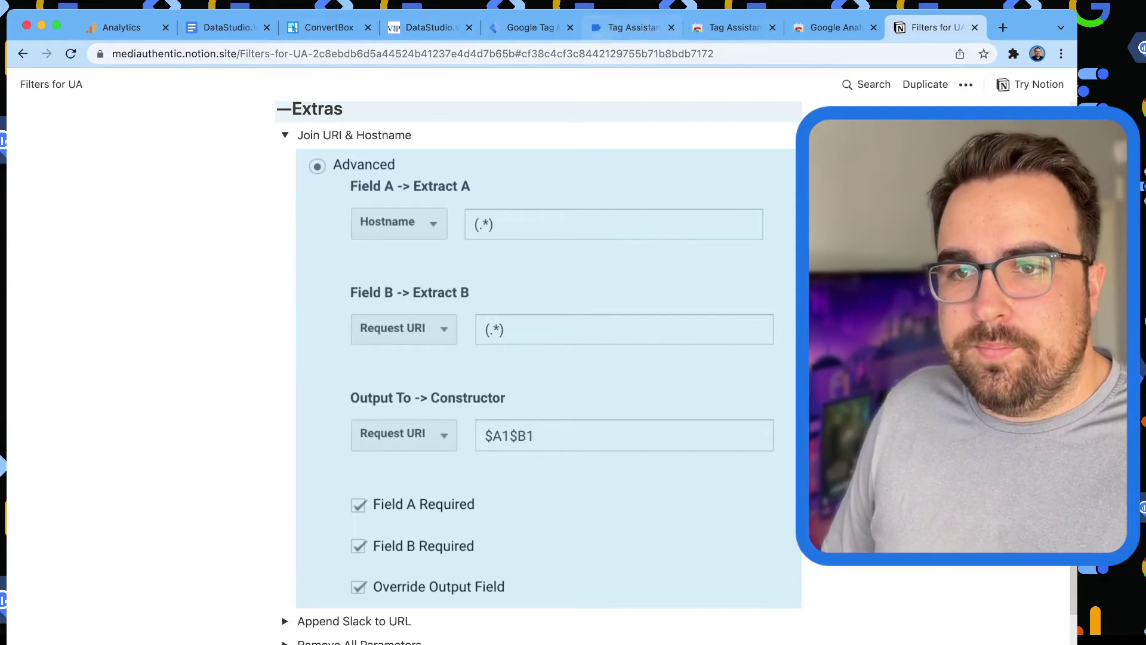
pyautogui.hotkey('ctrl', 'Tab')
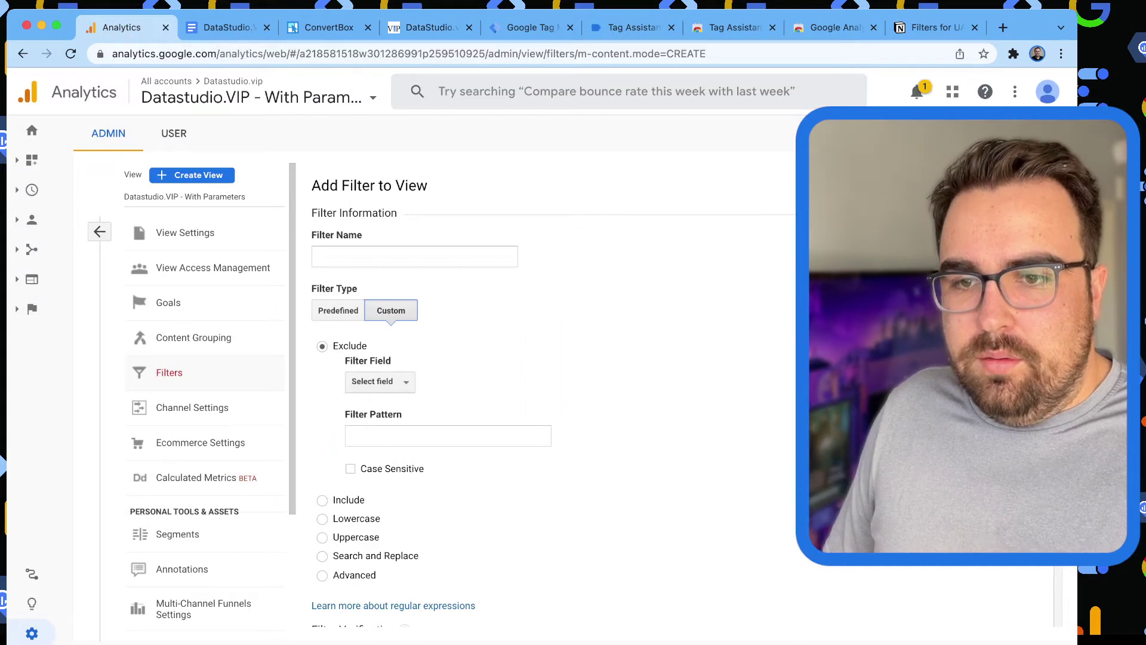
# Make it Advanced with Field A Hostname (.*) and Field B Request URI (.*).
pyautogui.click(322, 575)
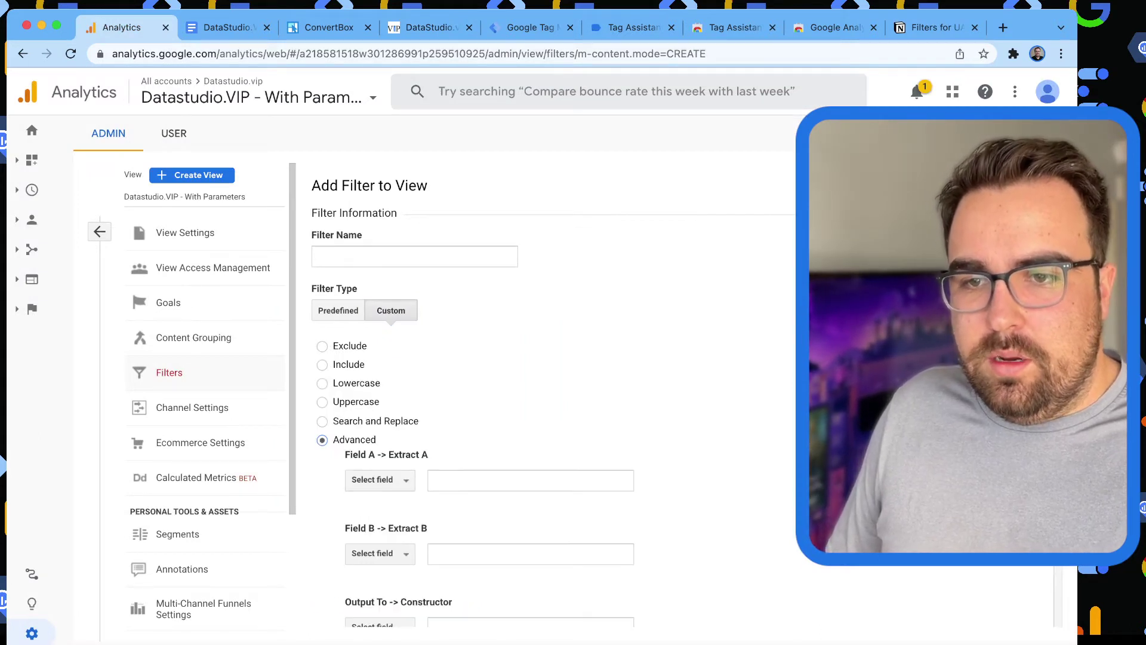
pyautogui.click(379, 480)
pyautogui.write('host')
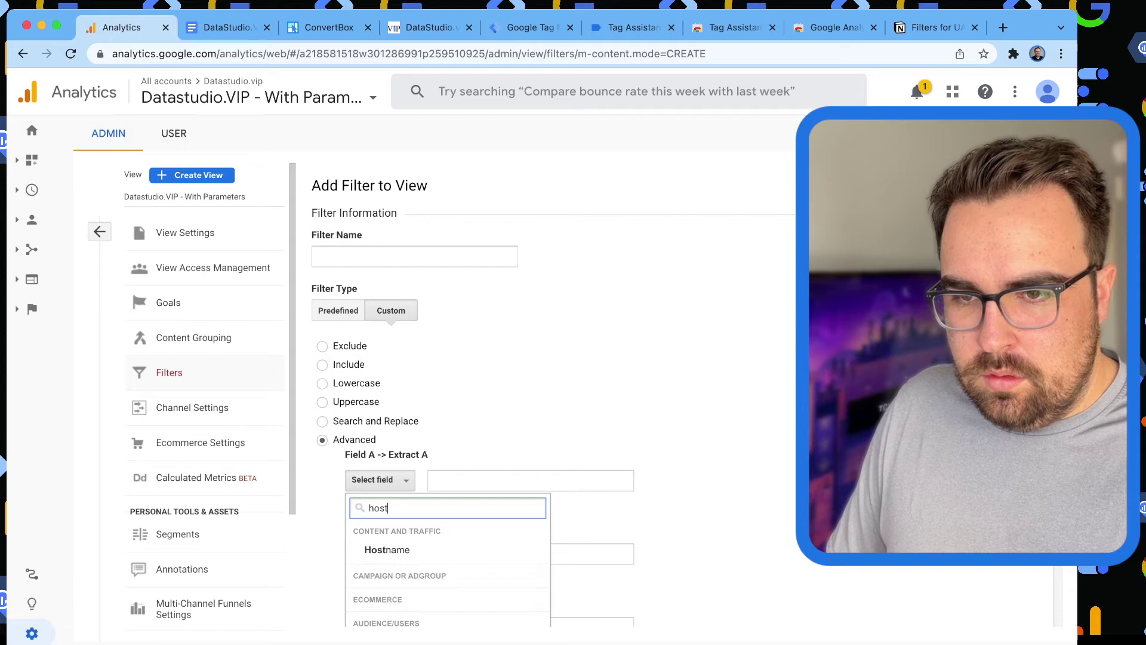
pyautogui.press('Return')
pyautogui.press('Tab')
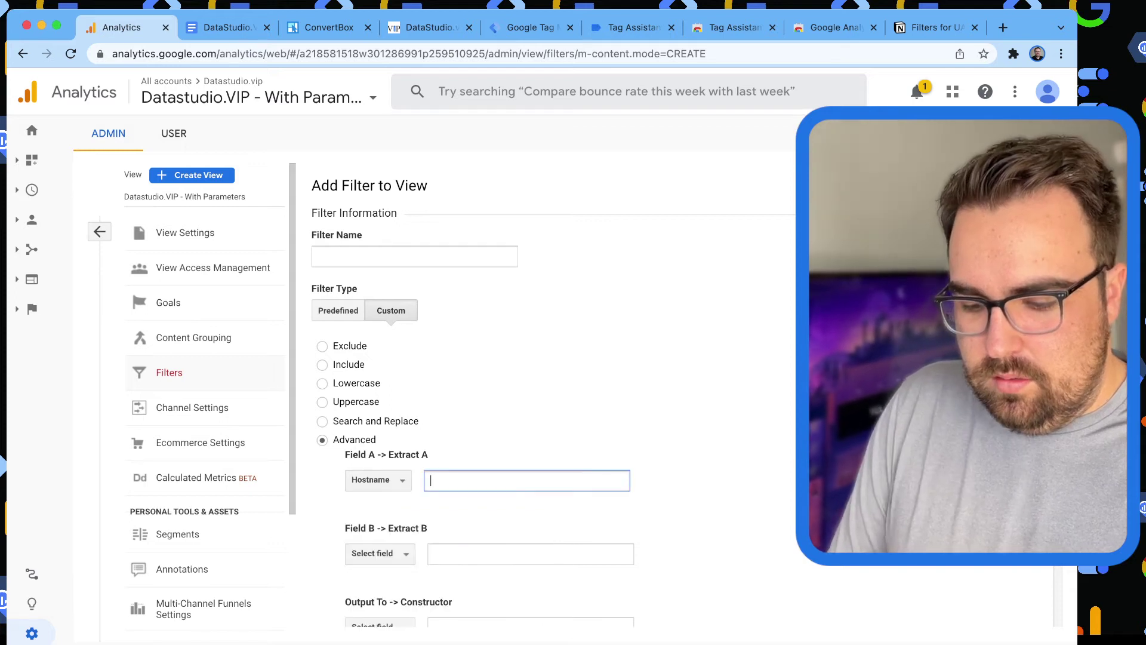
pyautogui.write('(.*')
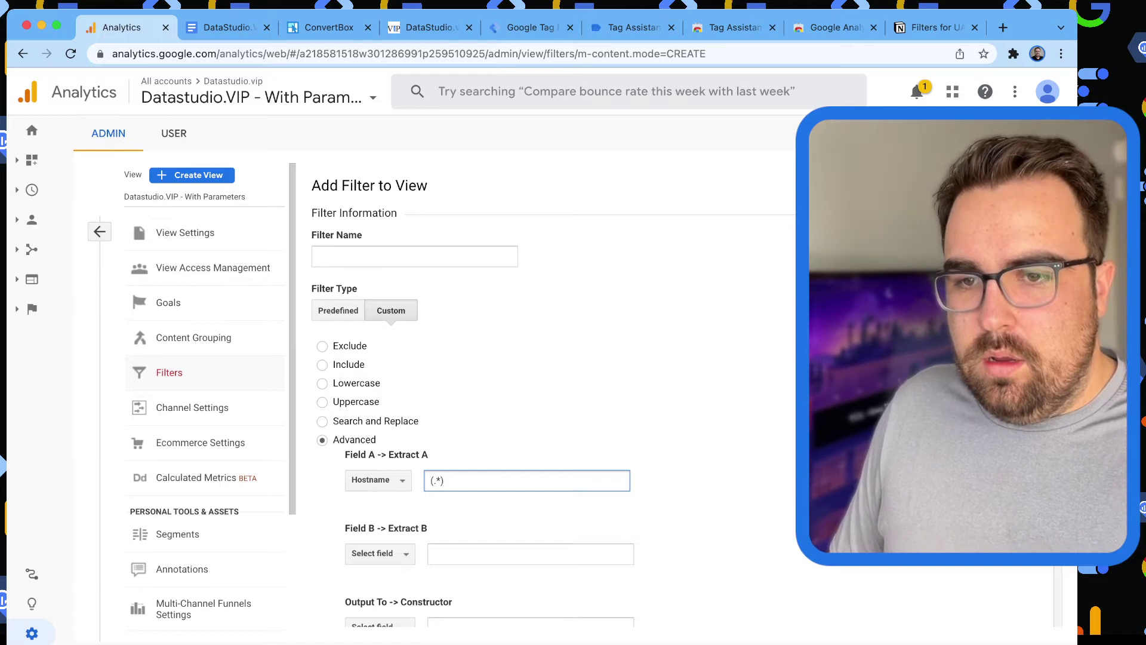
pyautogui.click(380, 553)
pyautogui.write('re')
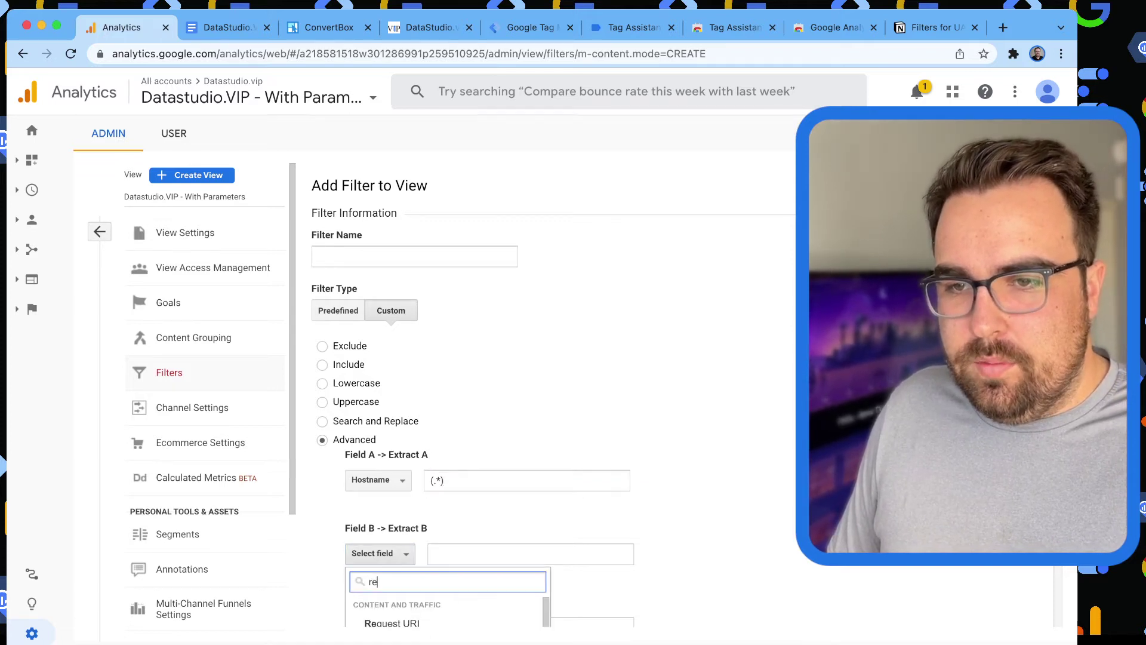
pyautogui.press('Return')
pyautogui.hotkey('shift', 'Tab')
pyautogui.hotkey('shift', 'Tab')
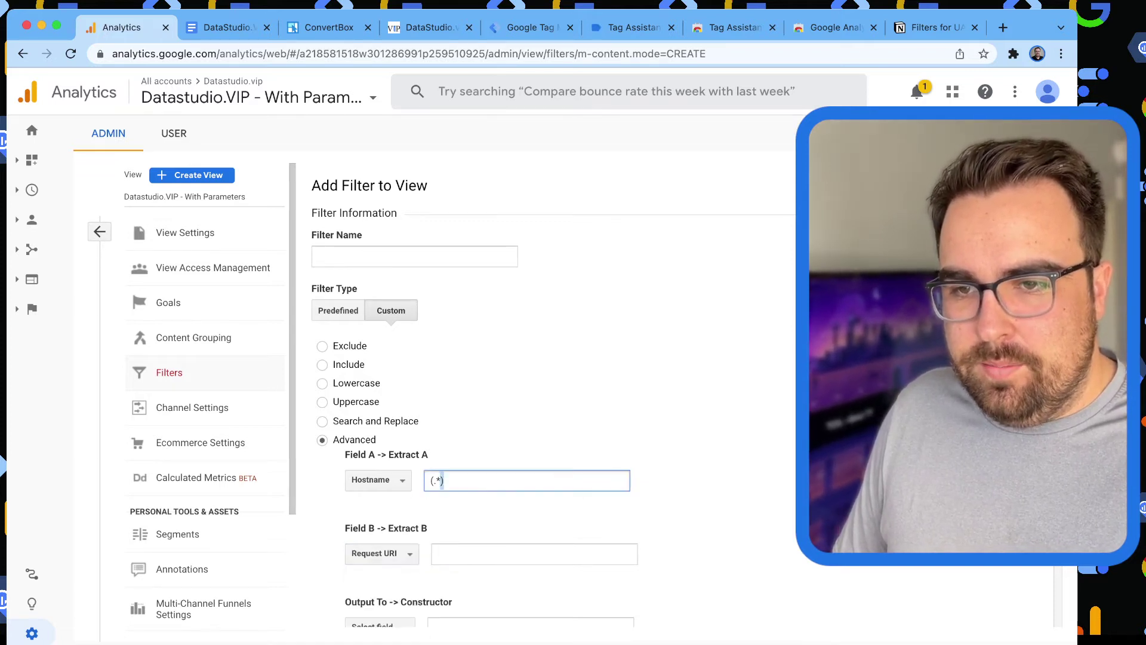
pyautogui.hotkey('ctrl', 'c')
pyautogui.press('Tab')
pyautogui.press('Tab')
pyautogui.hotkey('ctrl', 'v')
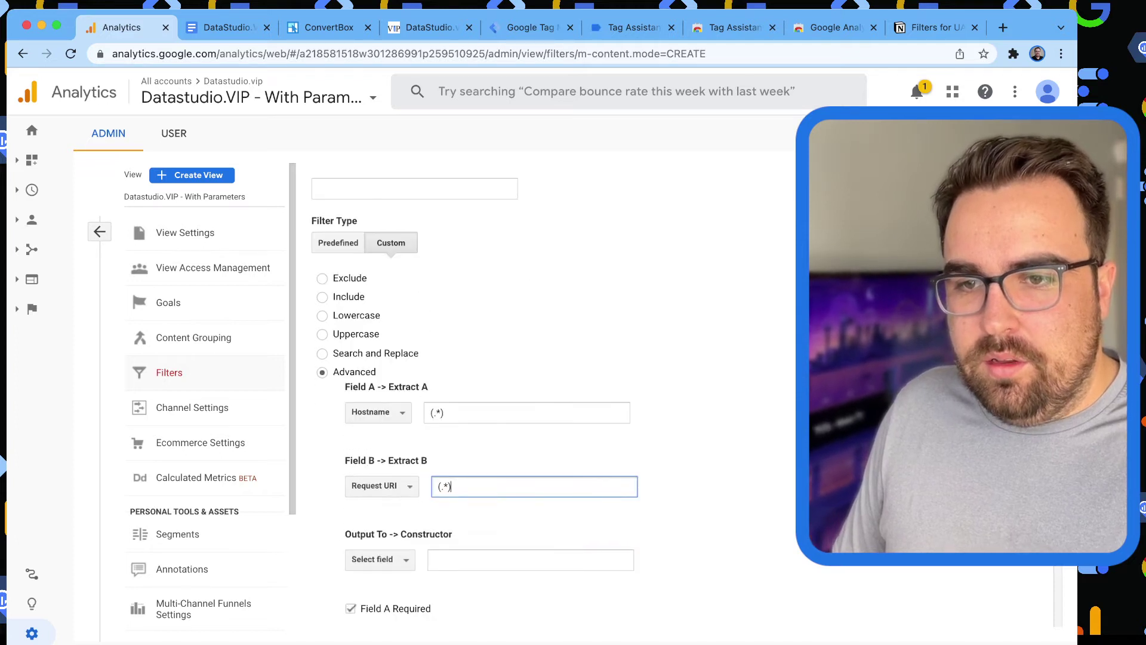
# Set Output To Request URI with constructor $A1$B1, checking against the notes.
pyautogui.click(376, 559)
pyautogui.write('reg')
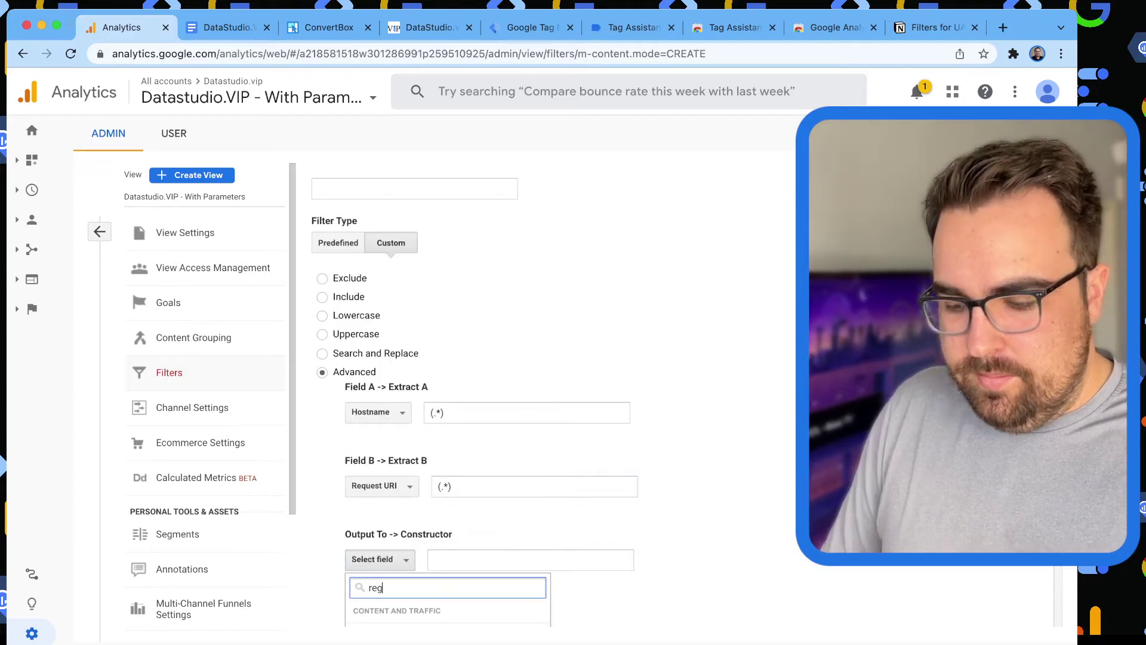
pyautogui.press('BackSpace')
pyautogui.write('q')
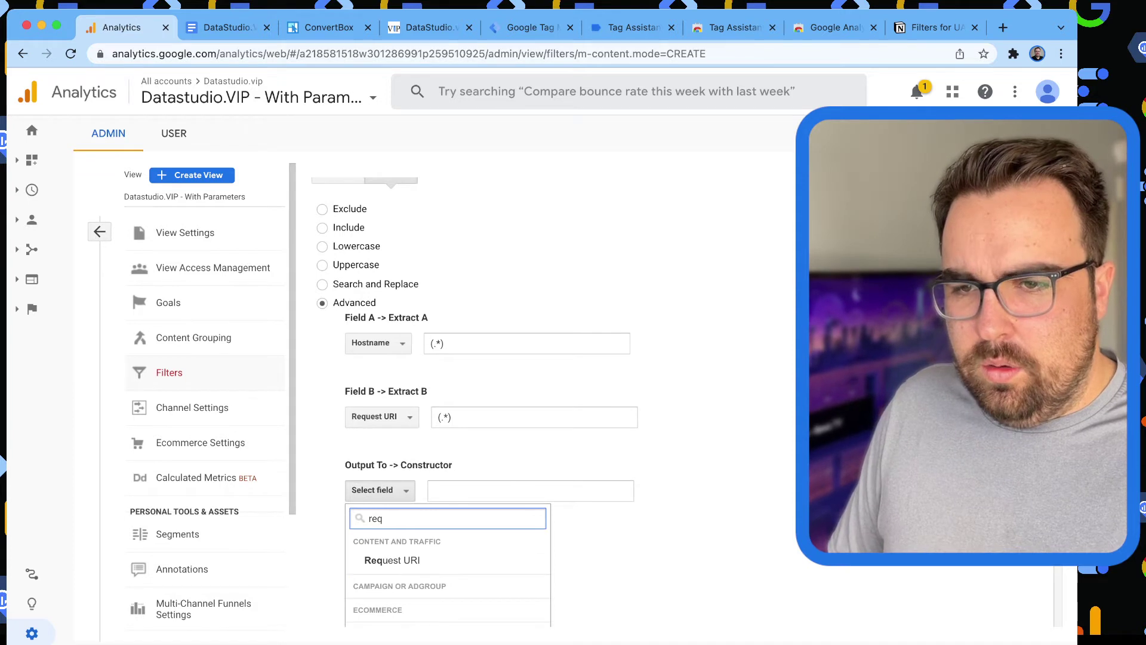
pyautogui.press('Return')
pyautogui.press('Tab')
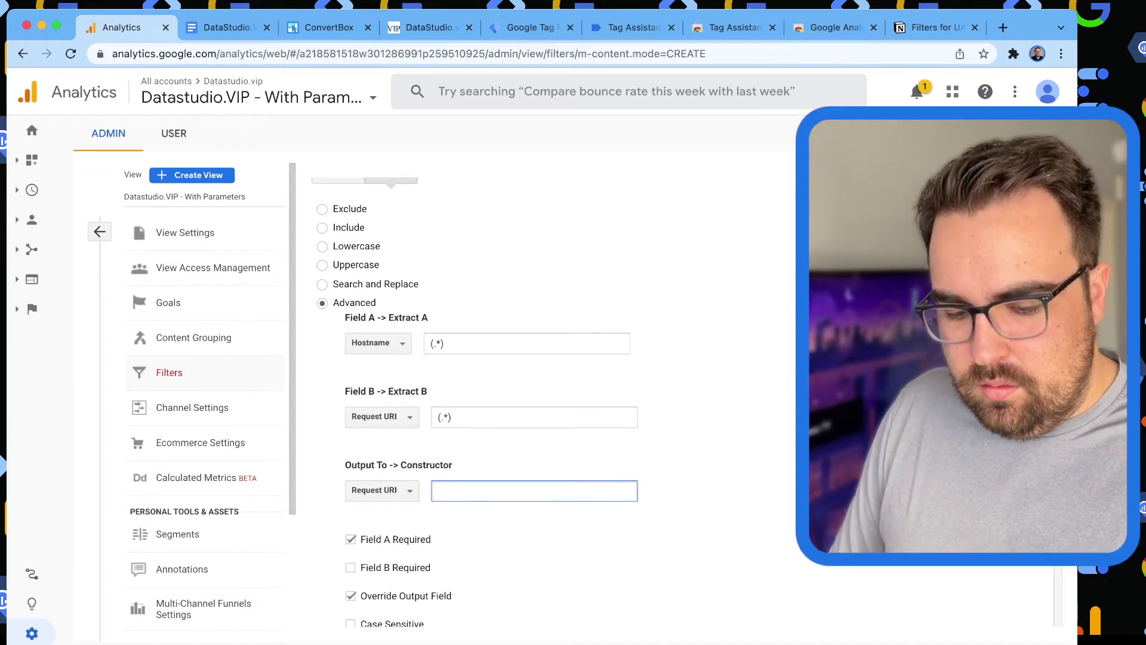
pyautogui.write('$A')
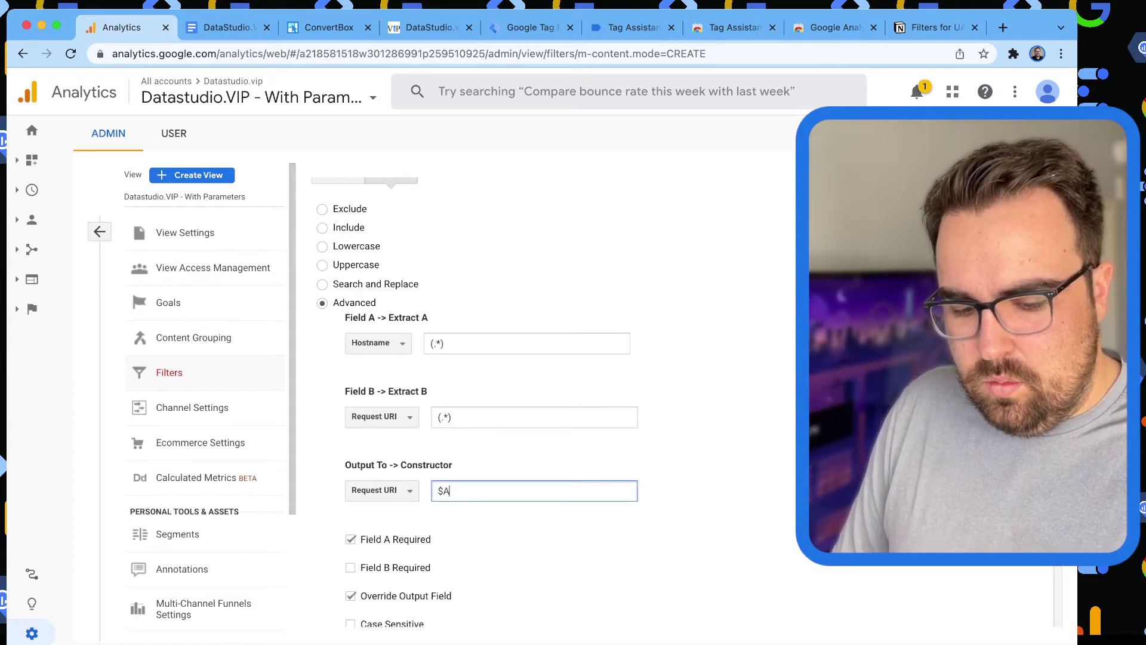
pyautogui.write('1$B1')
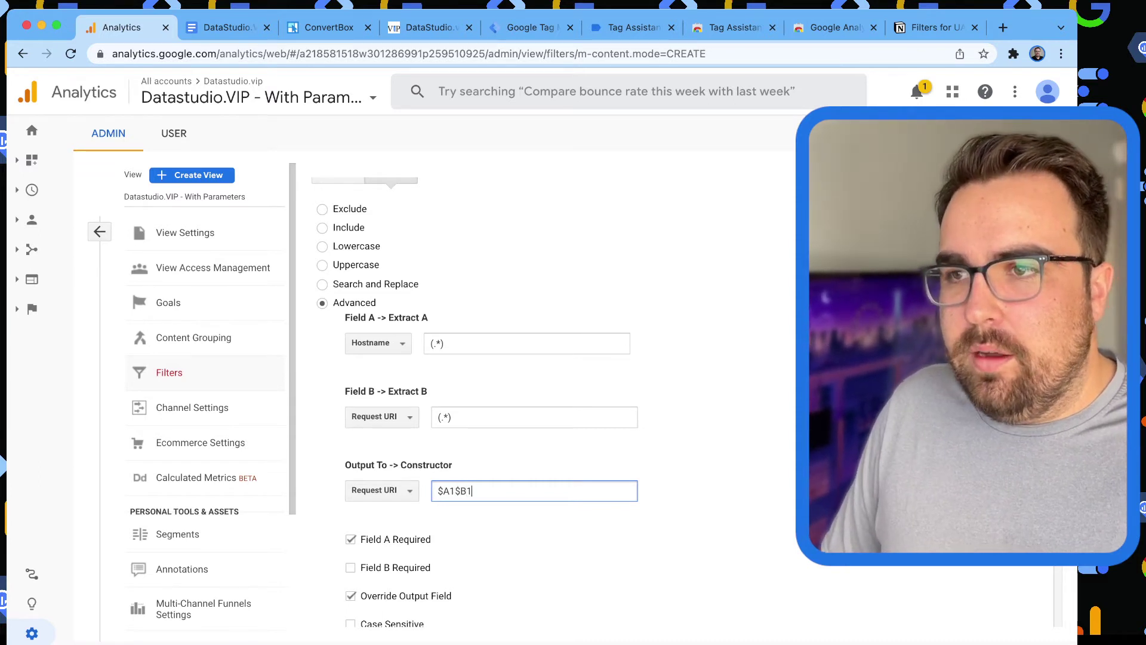
pyautogui.press('super+9')
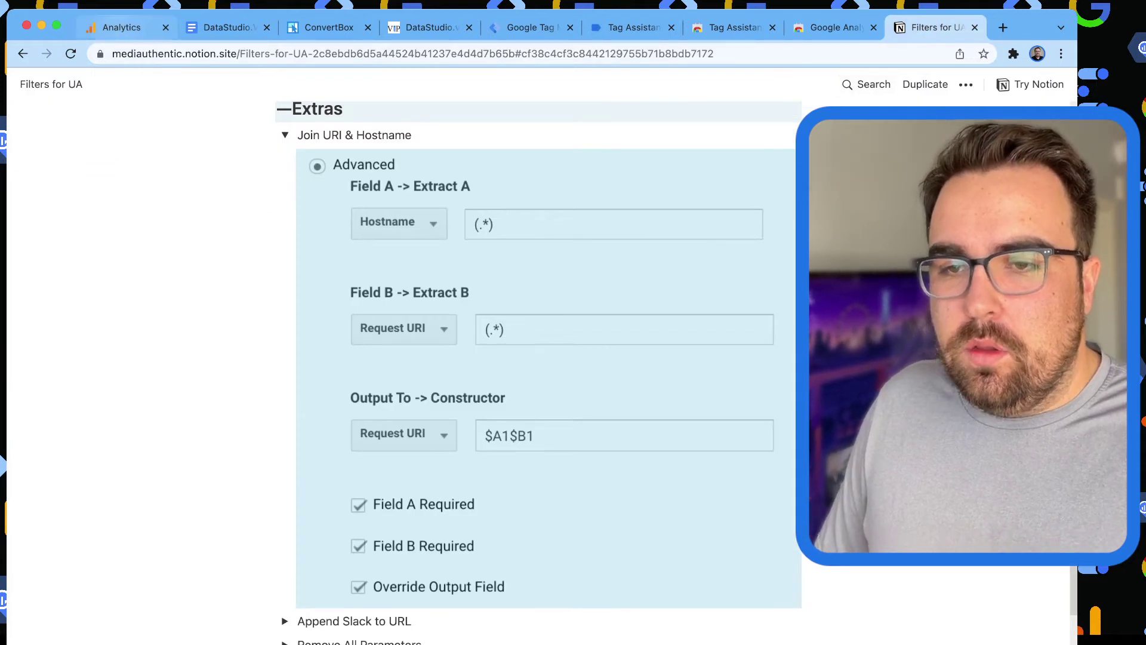
pyautogui.press('super+1')
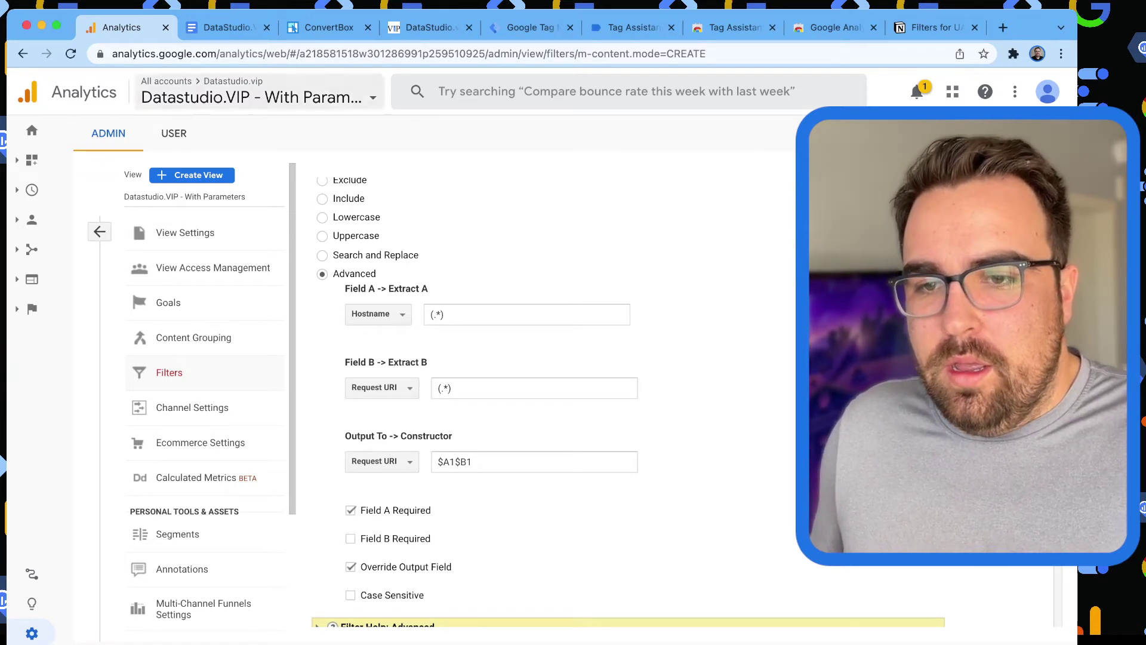
# Name the filter 'Full URL' and save it.
pyautogui.scroll(-3, 538, 388)
pyautogui.click(334, 586)
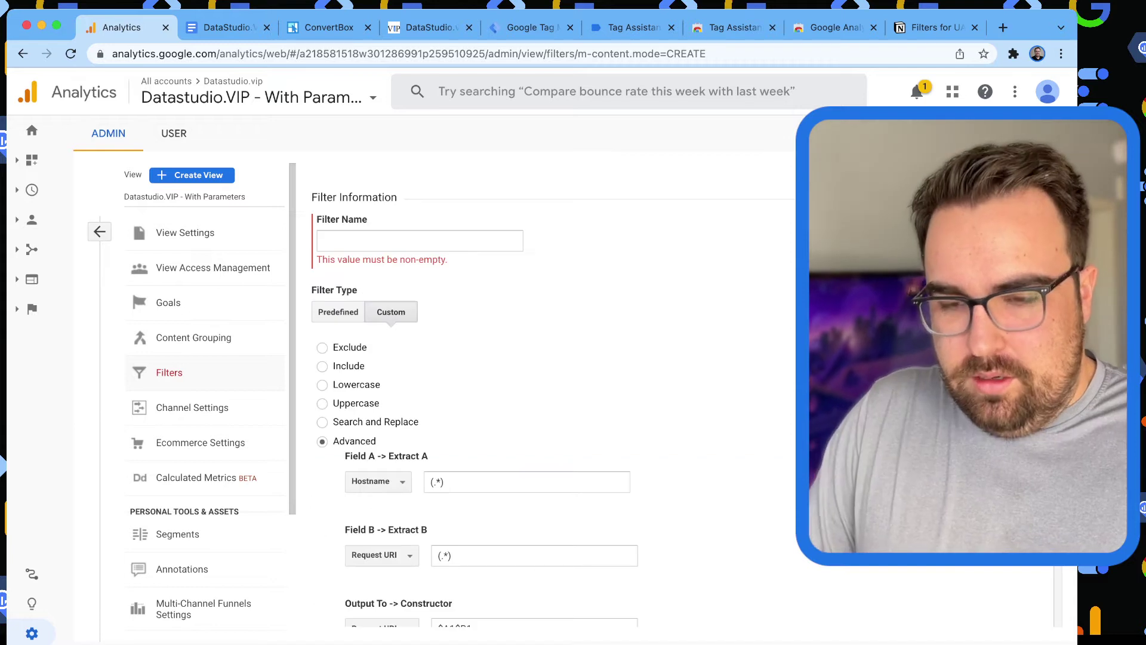
pyautogui.write('Full U')
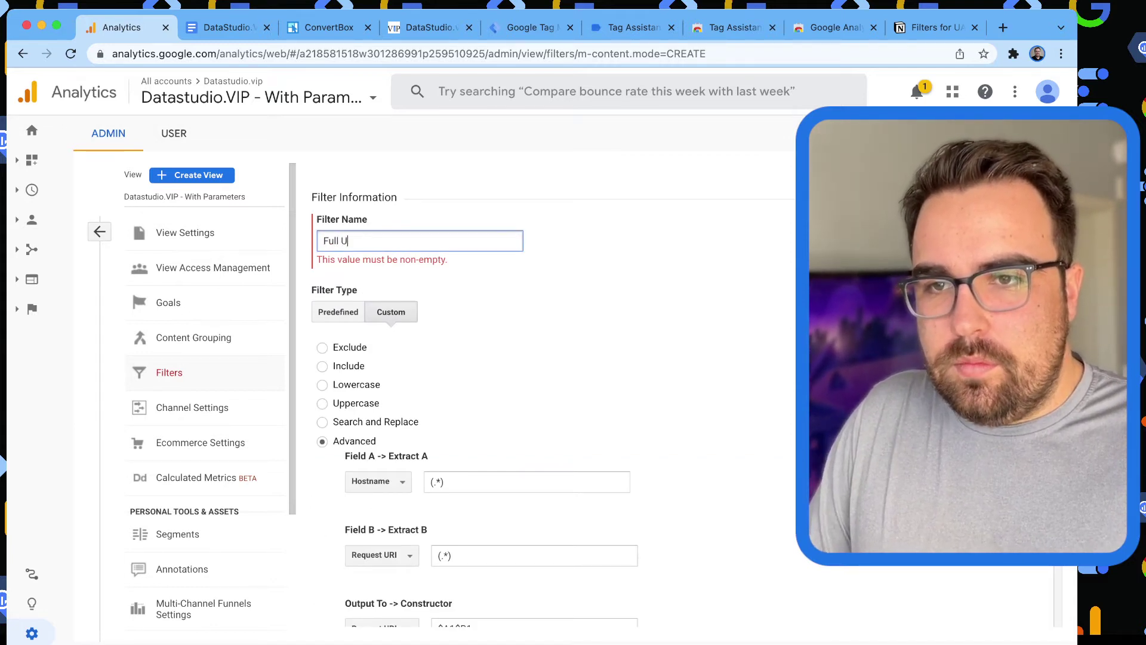
pyautogui.write('RL')
pyautogui.scroll(-5, 538, 388)
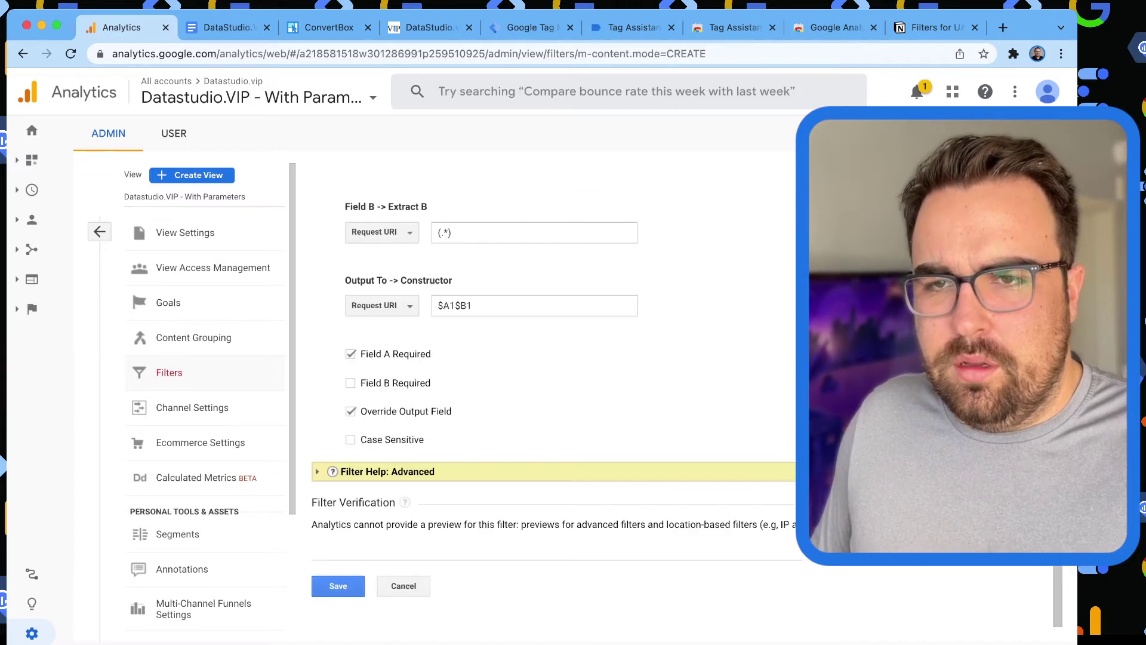
pyautogui.click(337, 585)
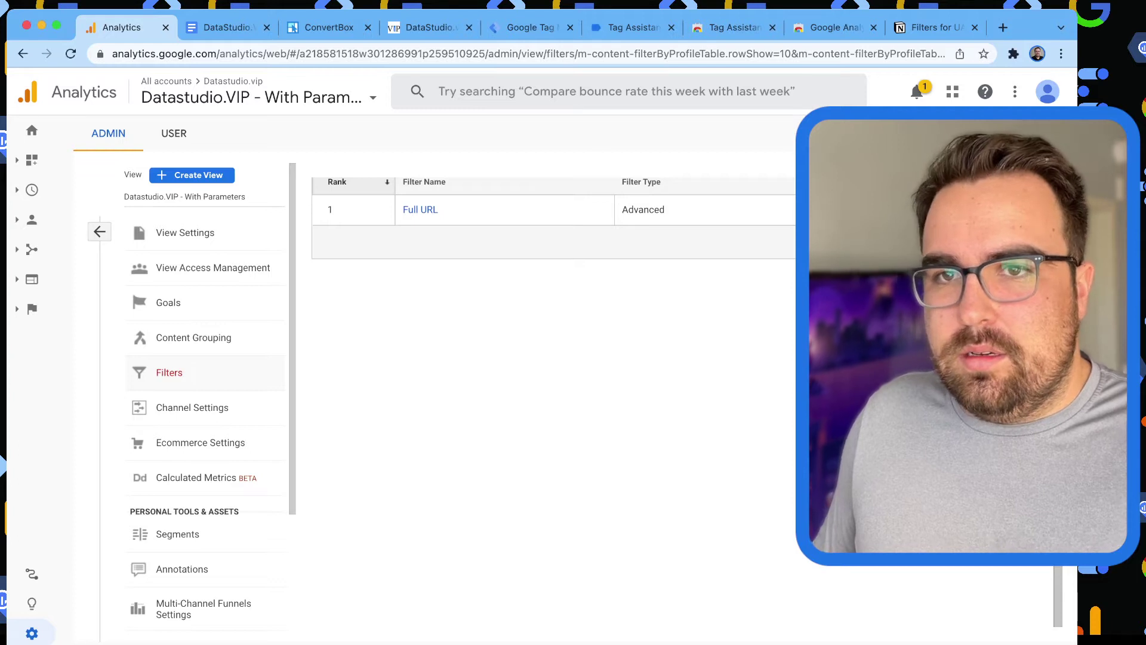
pyautogui.moveTo(934, 27); pyautogui.dragTo(227, 28)
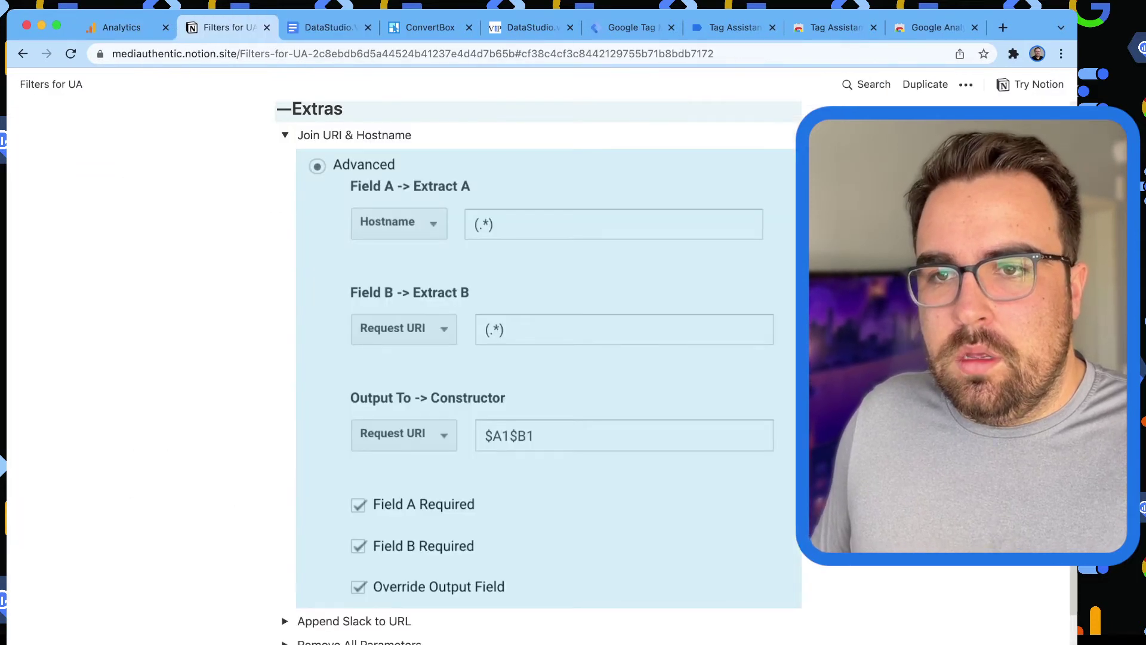
# Pick the Append Slash to URI entry in the notes and start a new filter in Analytics.
pyautogui.scroll(20, 537, 358)
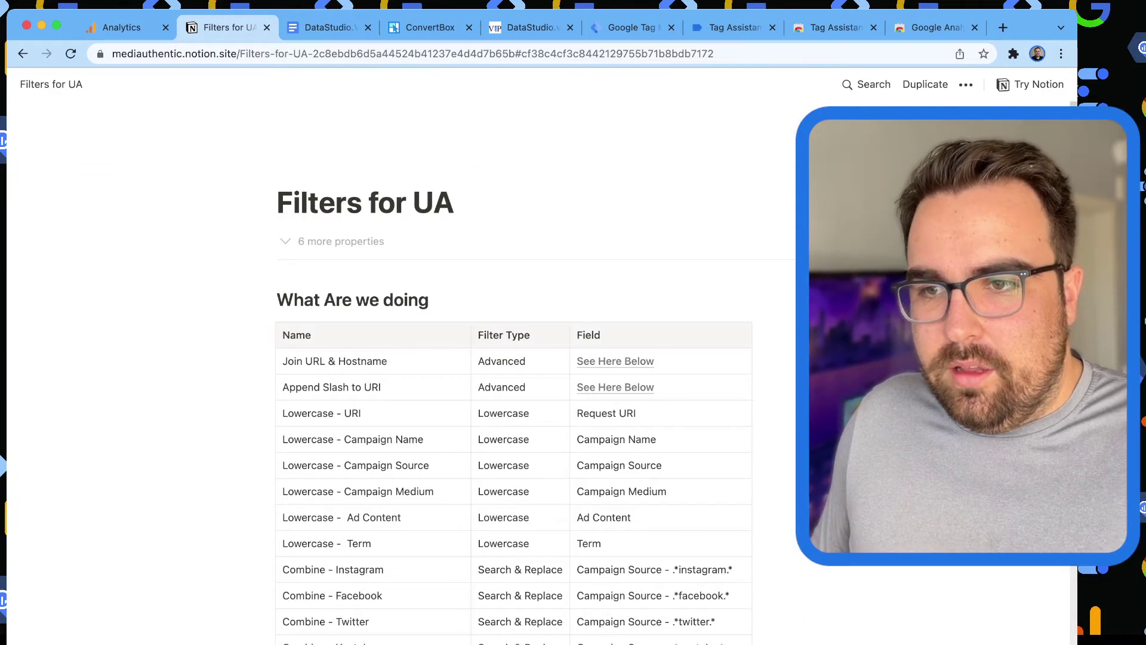
pyautogui.click(358, 386)
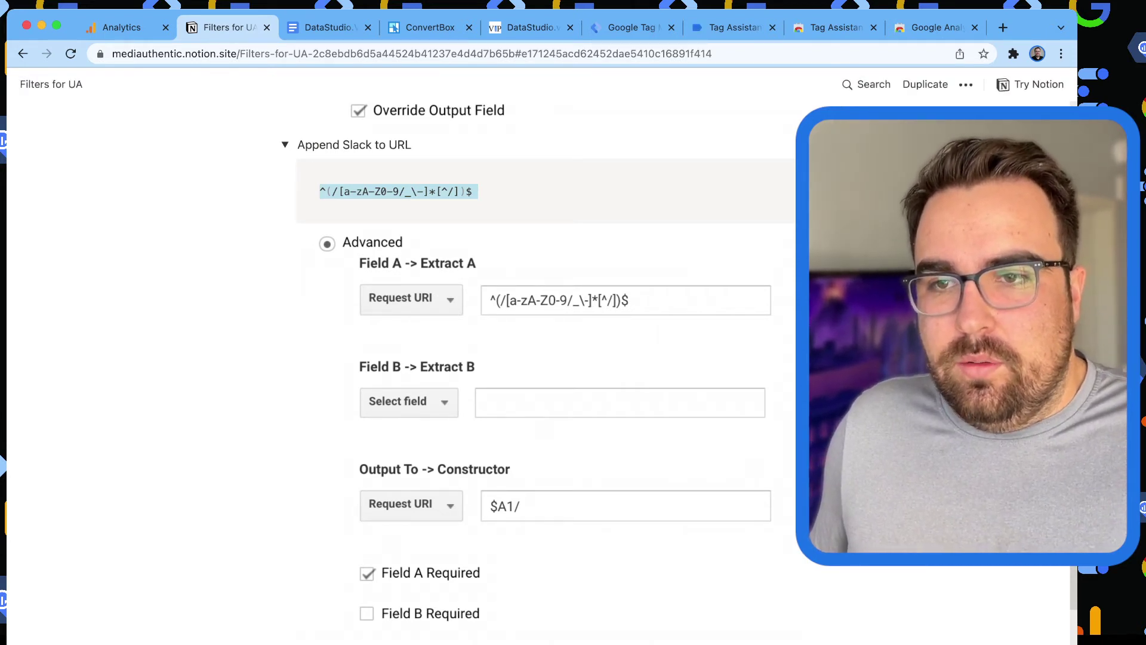
pyautogui.press('super+1')
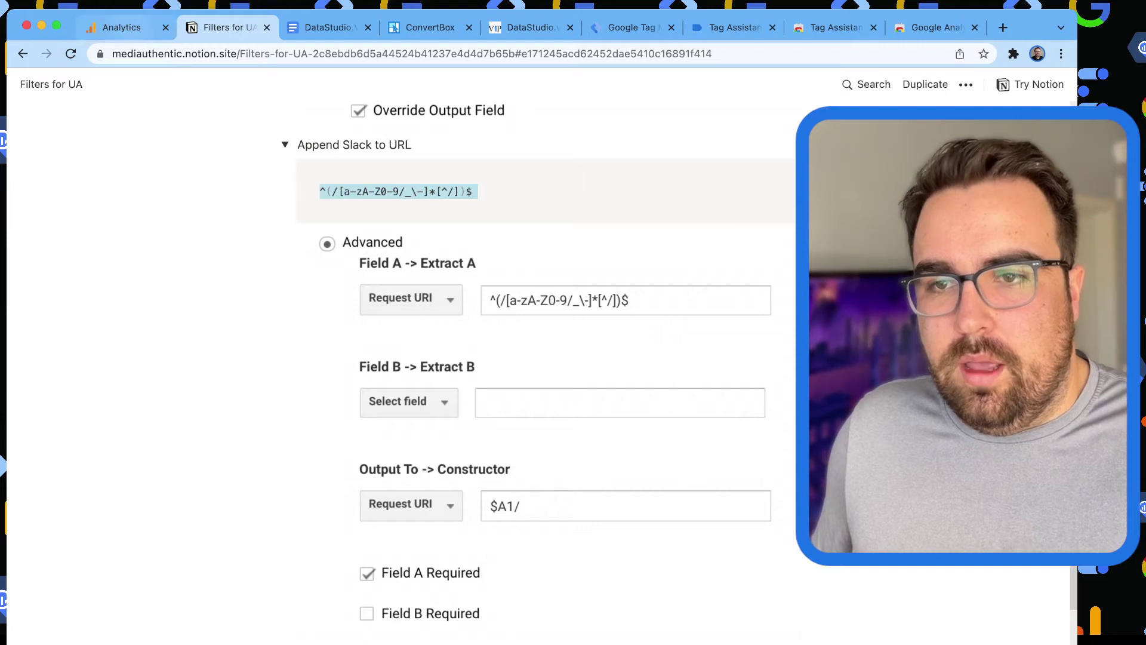
pyautogui.click(358, 191)
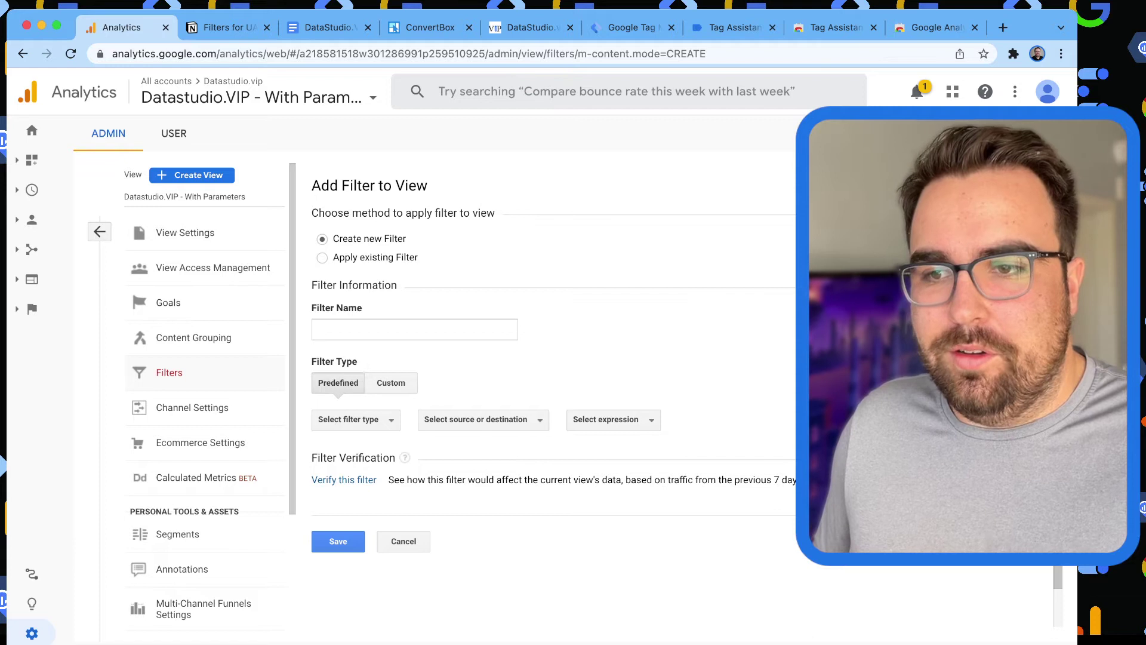
# Make the new filter Custom > Advanced with Field A set to Request URI.
pyautogui.scroll(-1, 537, 358)
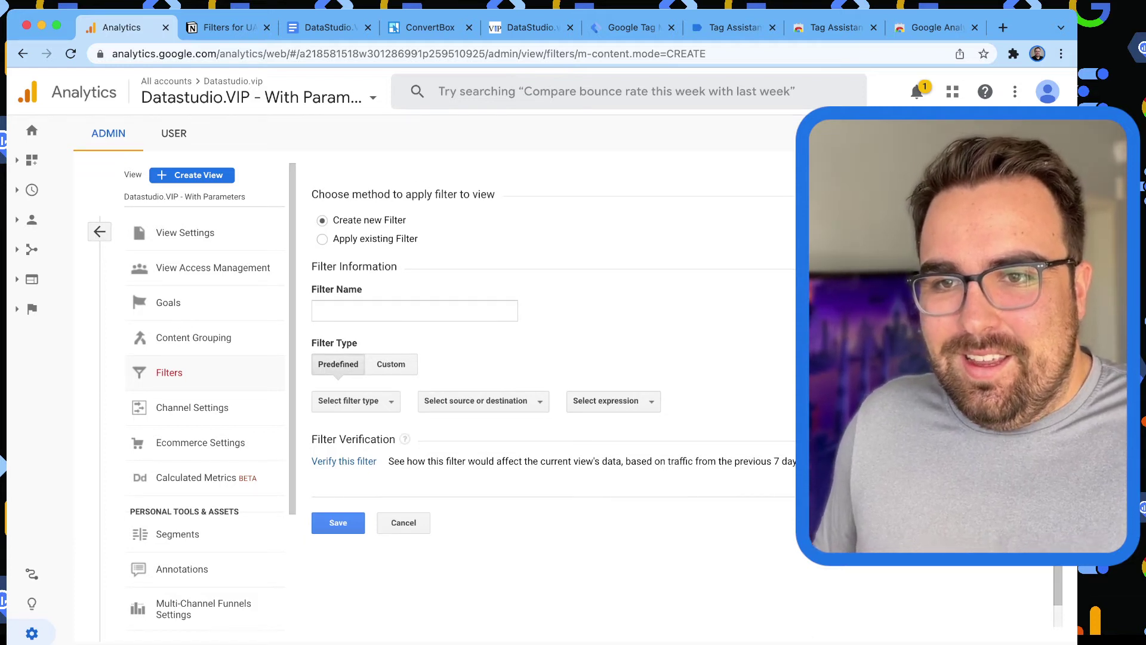
pyautogui.scroll(1, 537, 358)
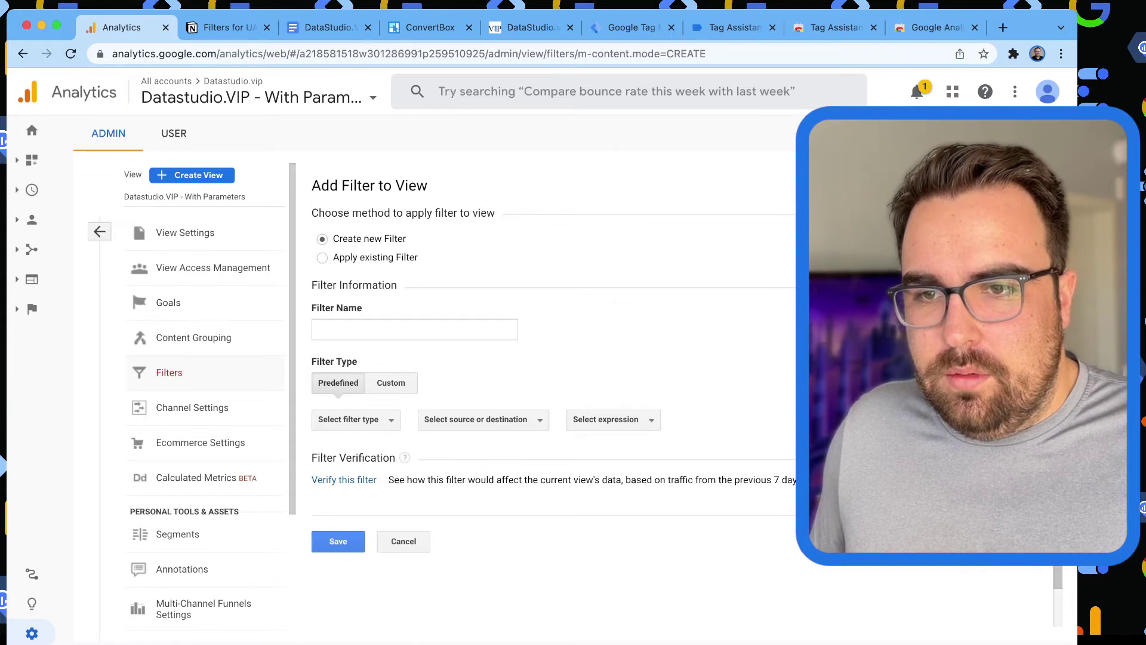
pyautogui.click(391, 383)
pyautogui.scroll(-3, 391, 383)
pyautogui.click(322, 451)
pyautogui.click(380, 356)
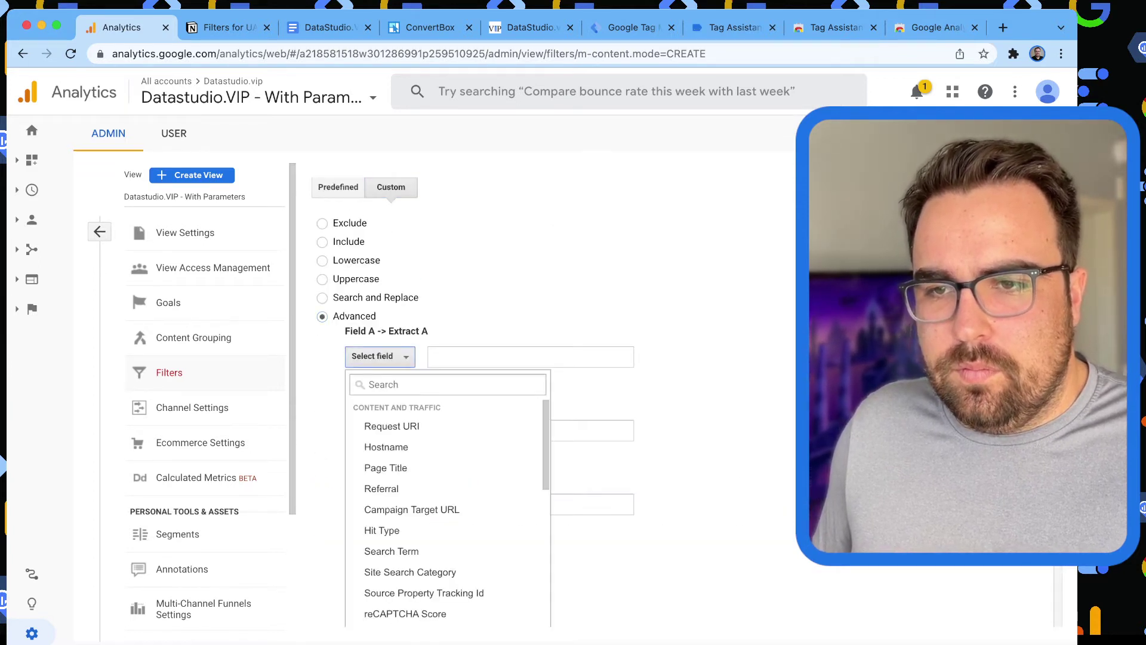
pyautogui.click(391, 425)
pyautogui.click(535, 357)
pyautogui.write('/')
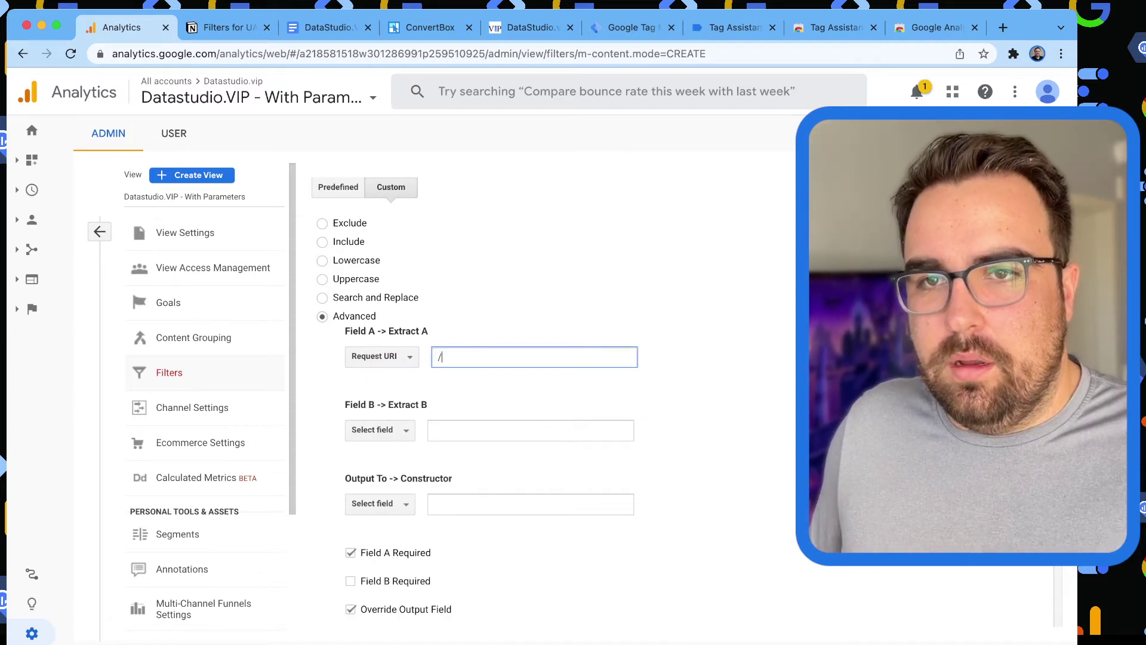
pyautogui.click(686, 382)
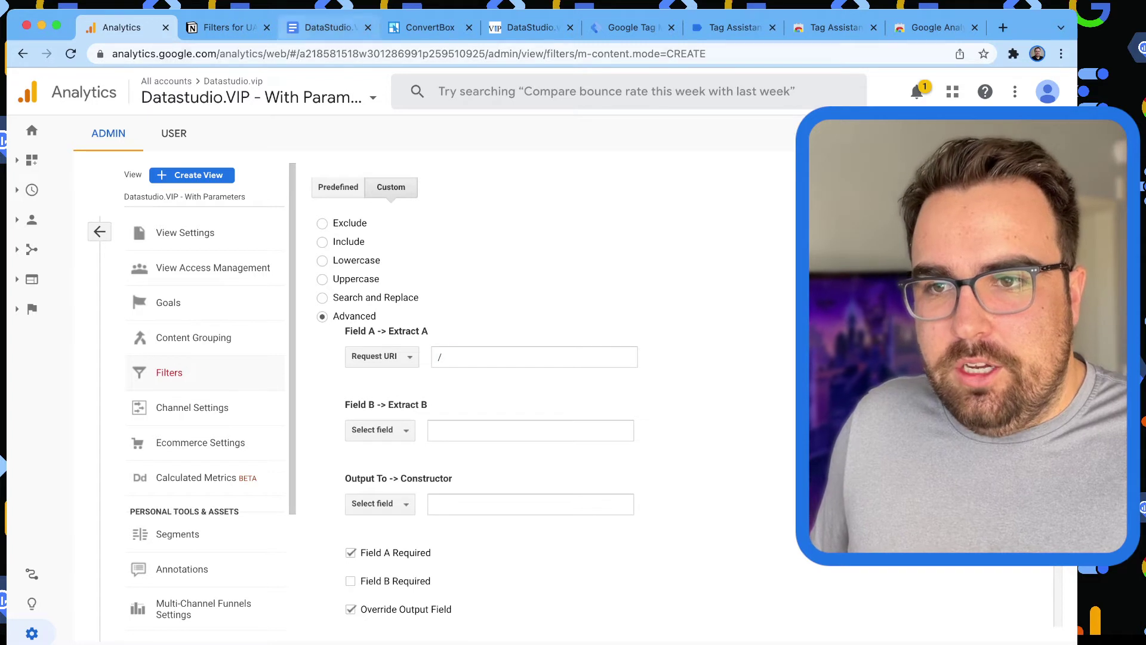
# Copy the regex ^(/[a-zA-Z0-9/_\-]*[^/])$ from the notes into Extract A.
pyautogui.click(226, 27)
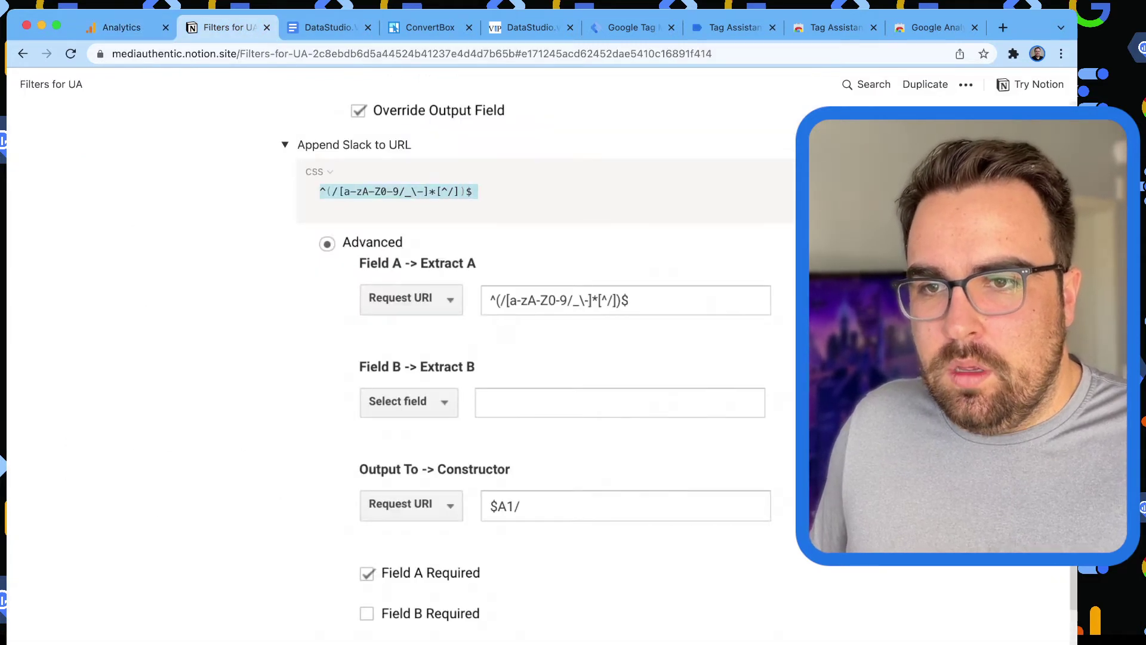
pyautogui.scroll(-1, 538, 370)
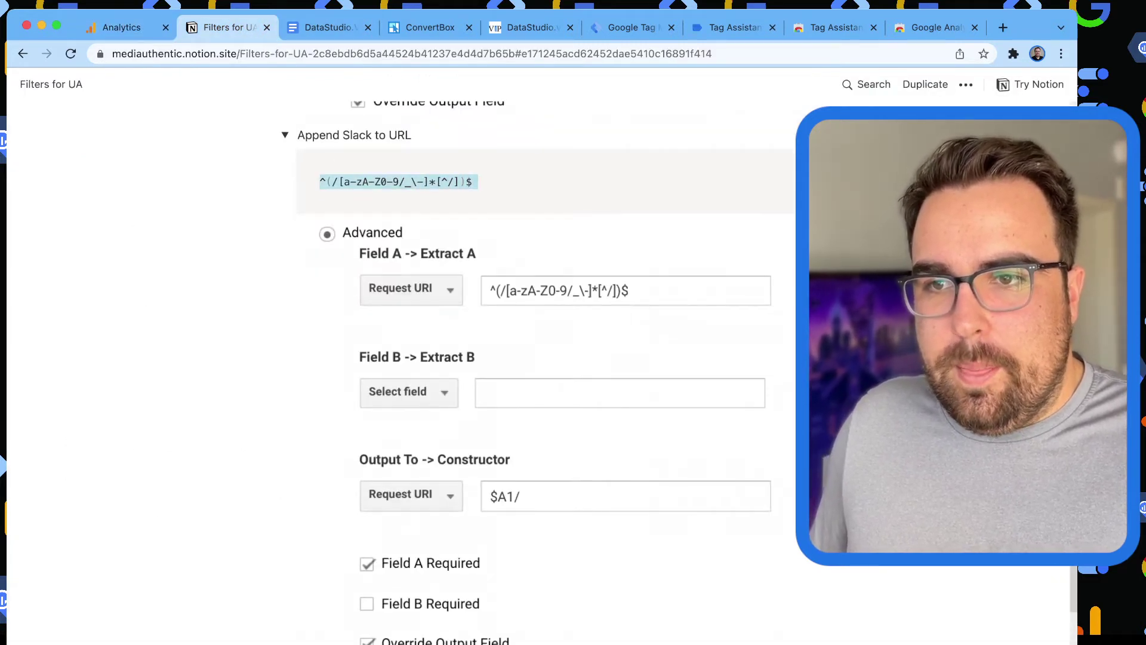
pyautogui.click(121, 28)
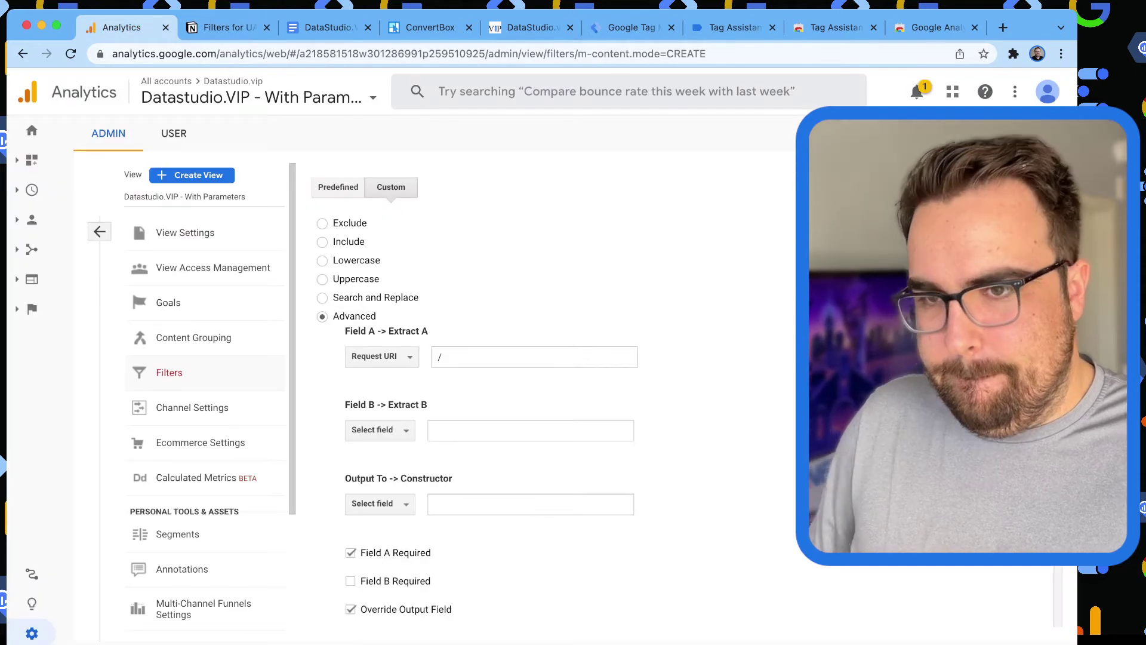
pyautogui.press('BackSpace')
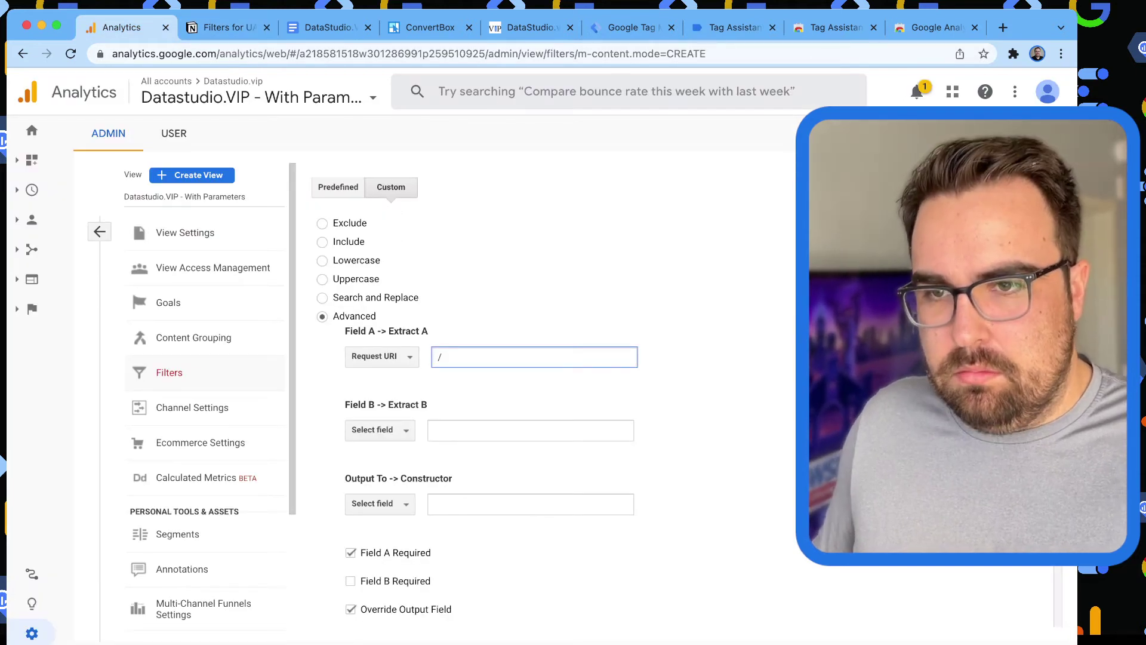
pyautogui.write('/')
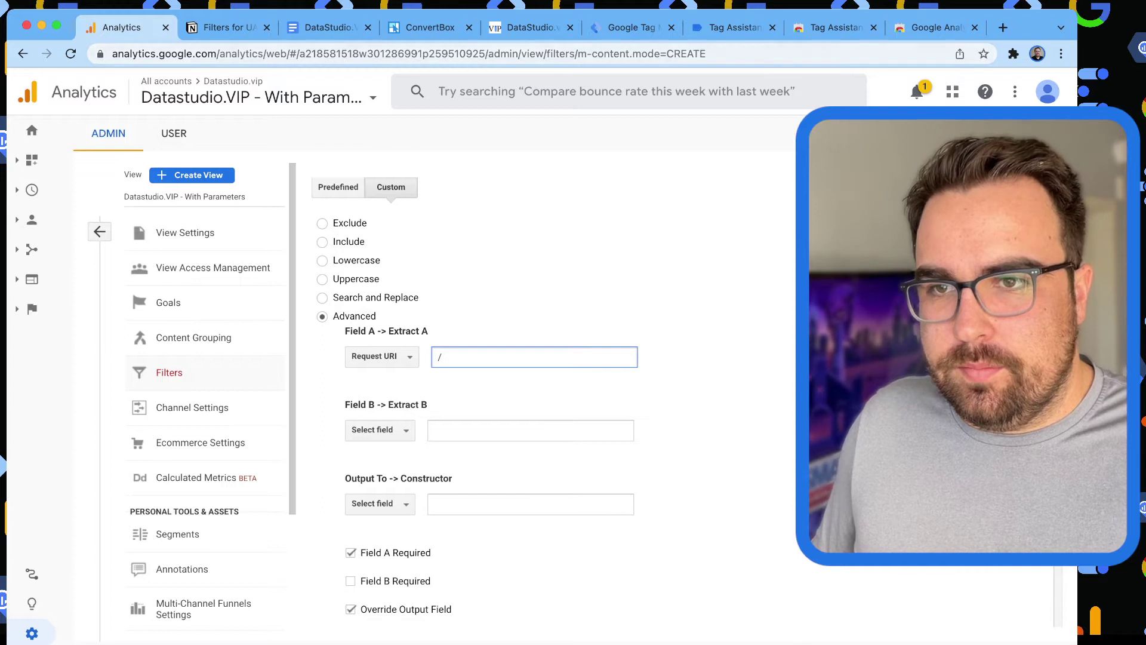
pyautogui.hotkey('ctrl', 'Tab')
pyautogui.tripleClick(463, 181)
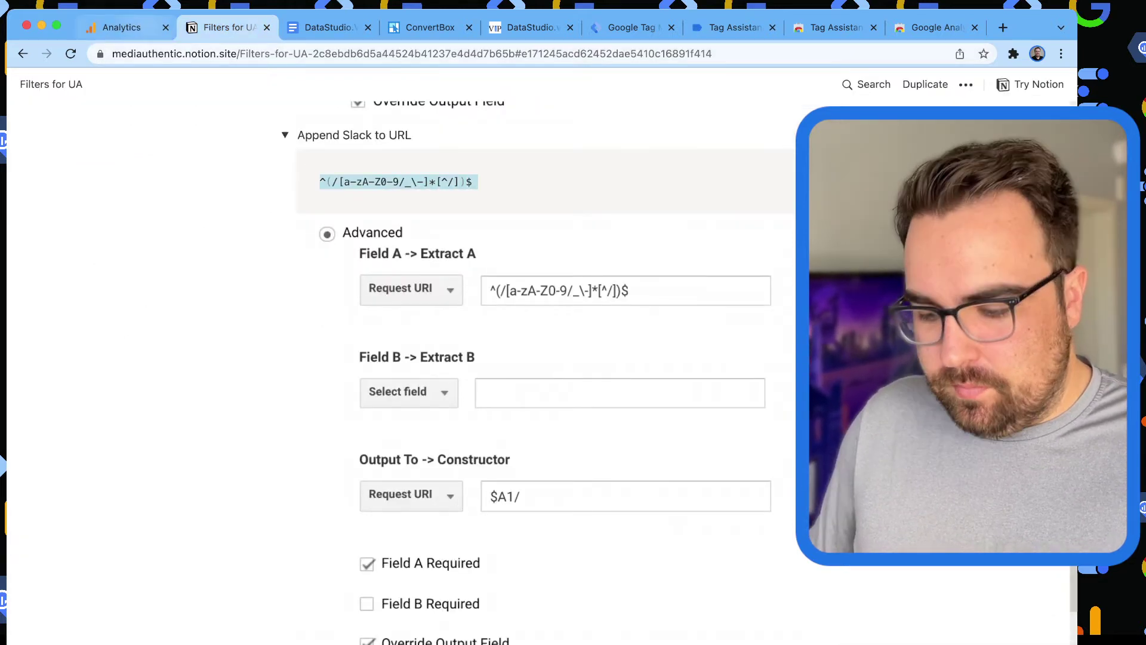
pyautogui.hotkey('ctrl', 'shift', 'Tab')
pyautogui.press('BackSpace')
pyautogui.write(')')
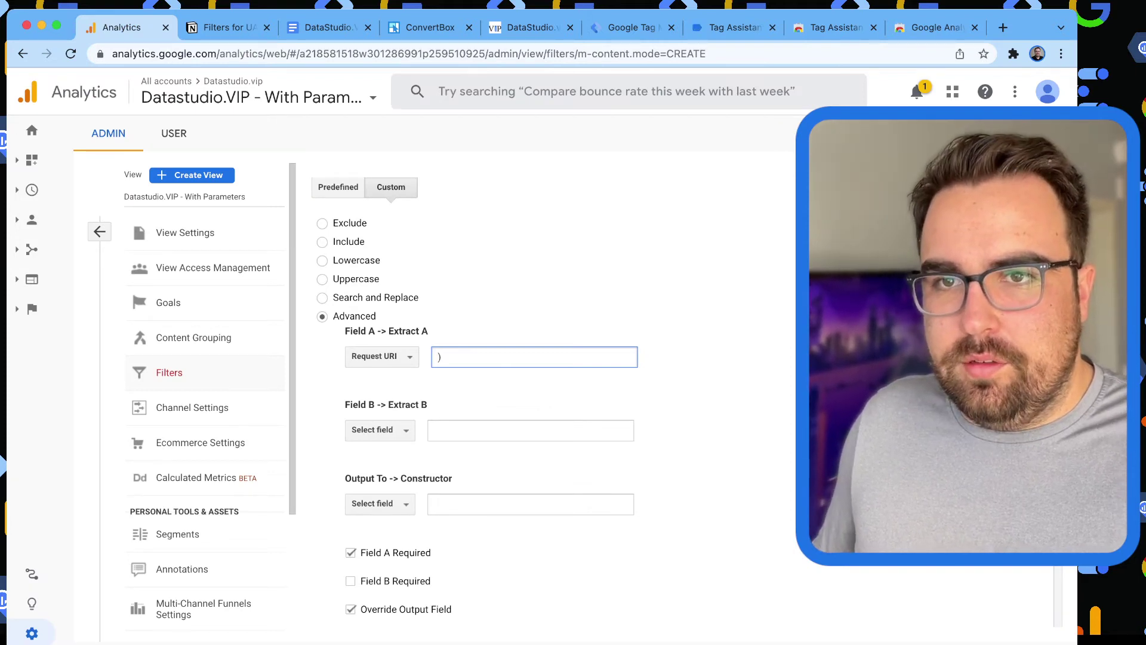
pyautogui.hotkey('ctrl', 'Tab')
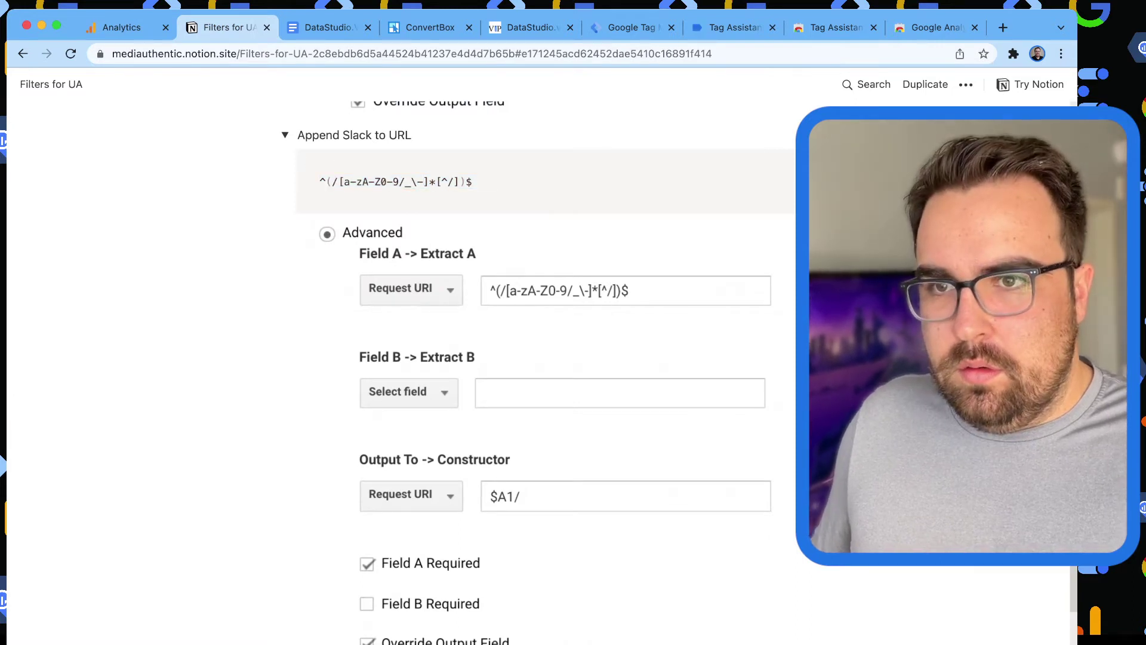
pyautogui.scroll(3, 537, 358)
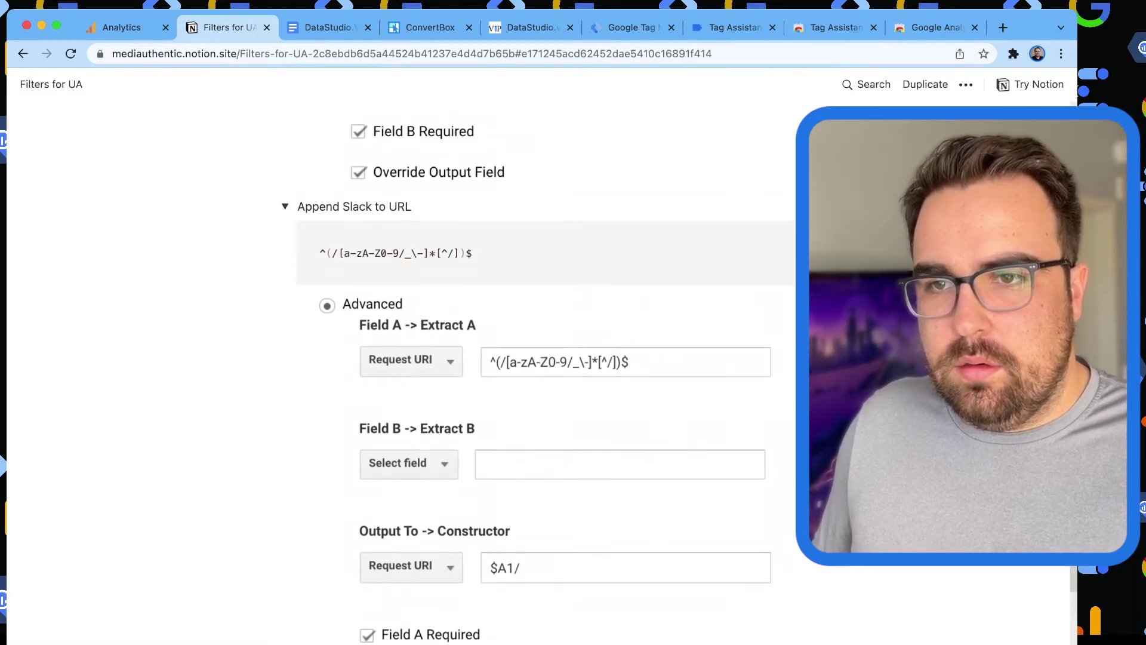
pyautogui.moveTo(411, 206); pyautogui.dragTo(297, 206)
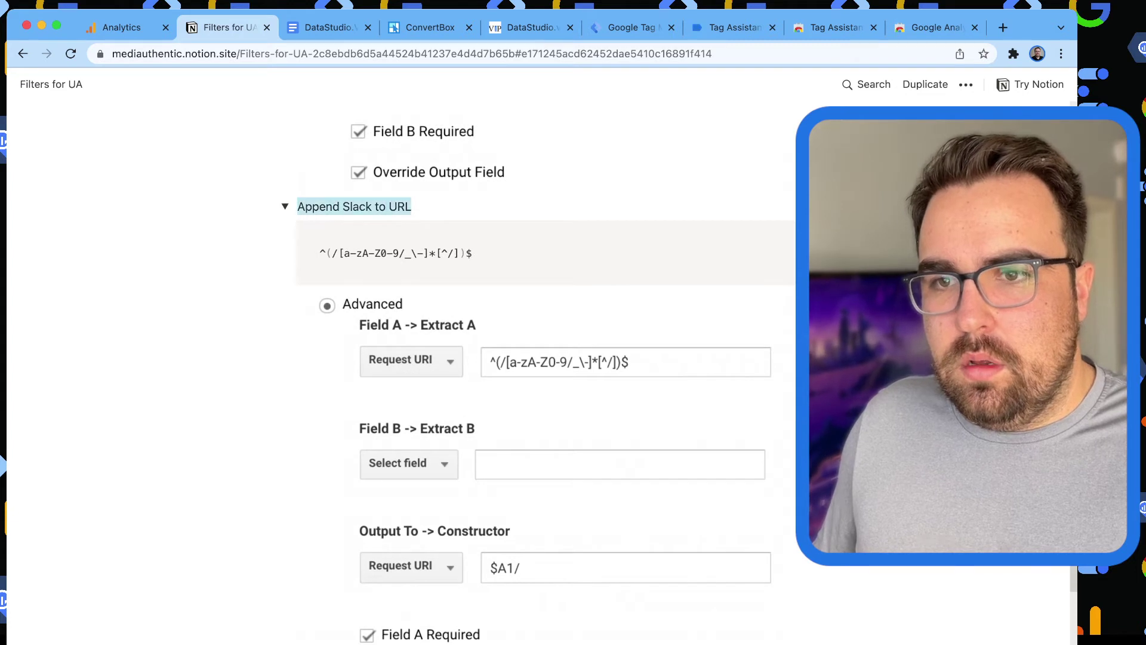
pyautogui.moveTo(477, 253); pyautogui.dragTo(320, 253)
pyautogui.press('super+c')
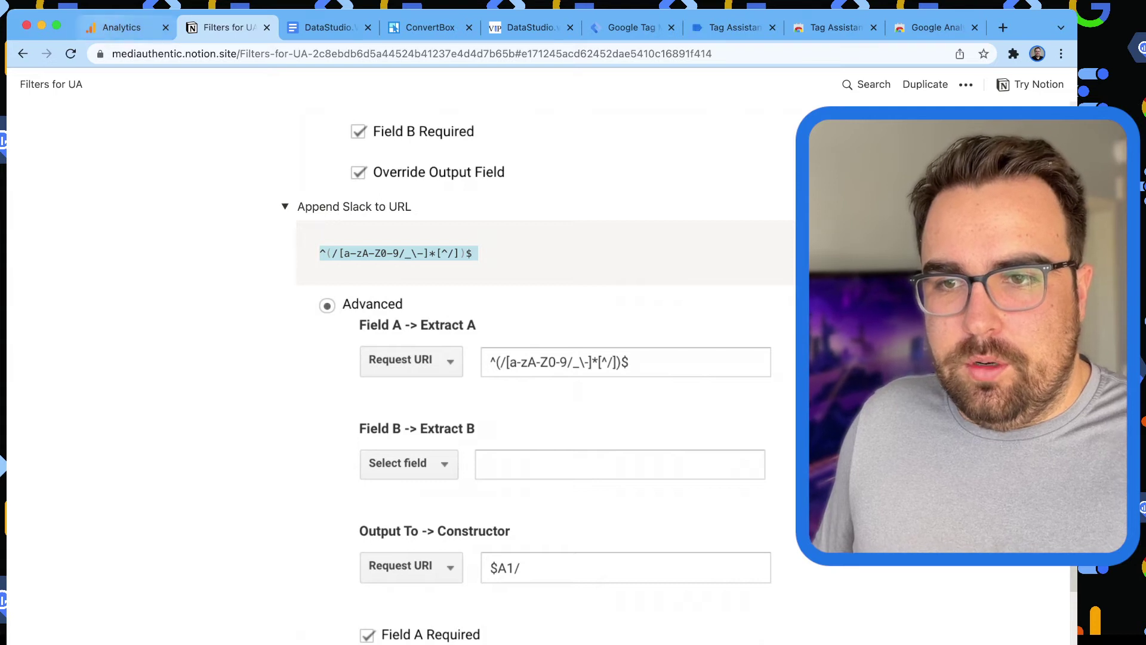
pyautogui.press('super+1')
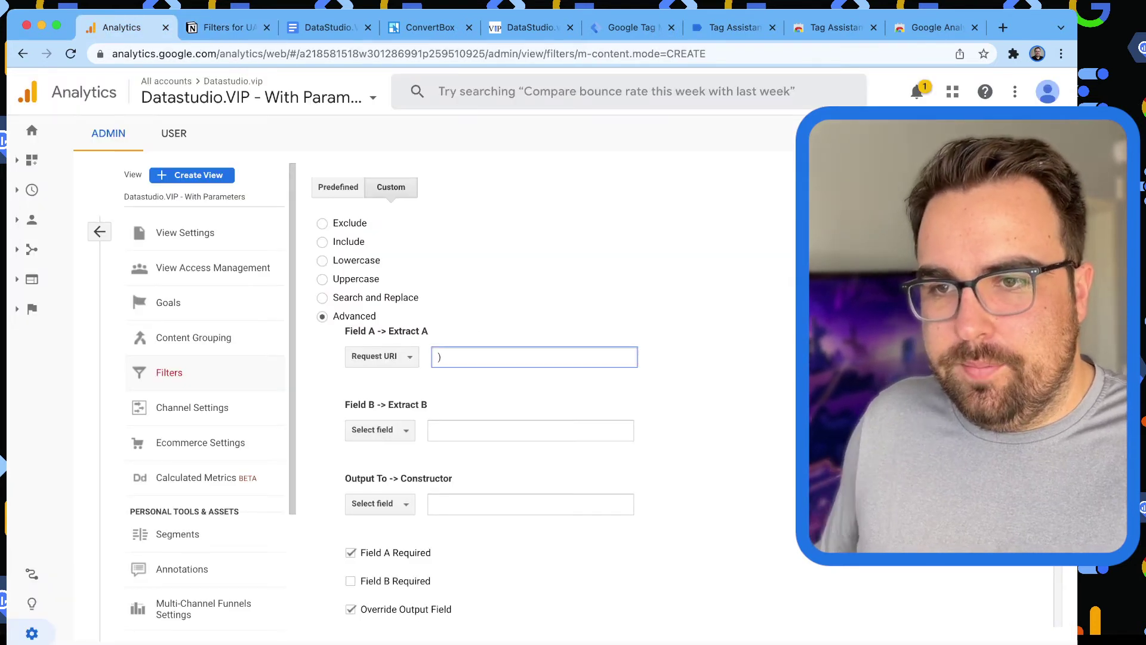
pyautogui.press('super+v')
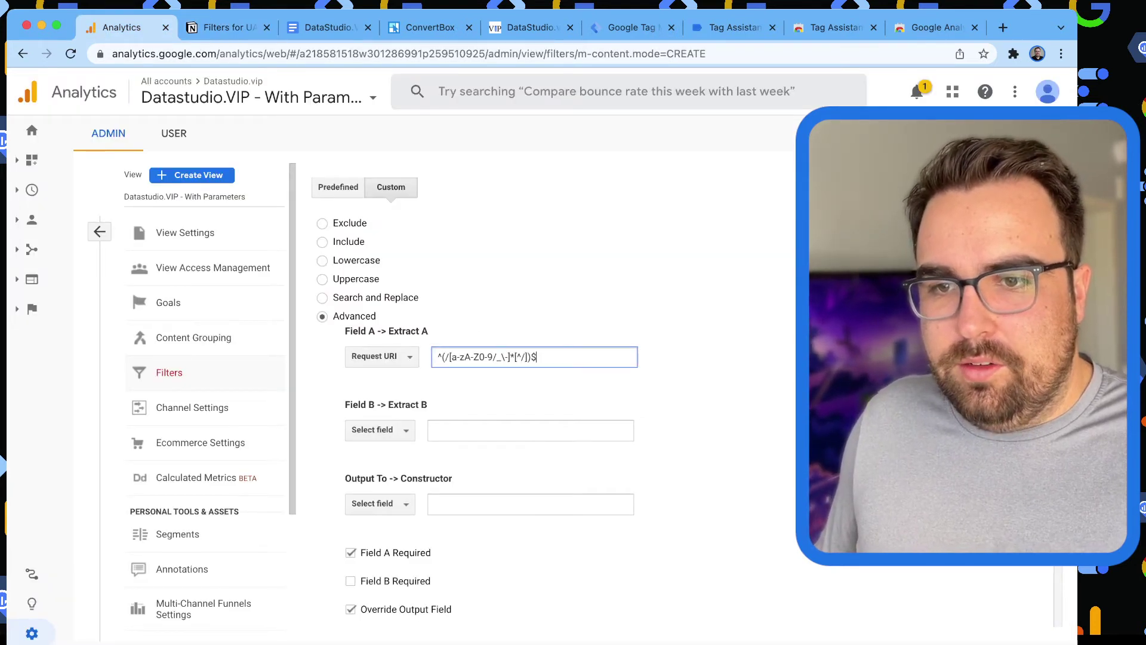
# Set Output To Request URI with constructor $A1/.
pyautogui.click(380, 503)
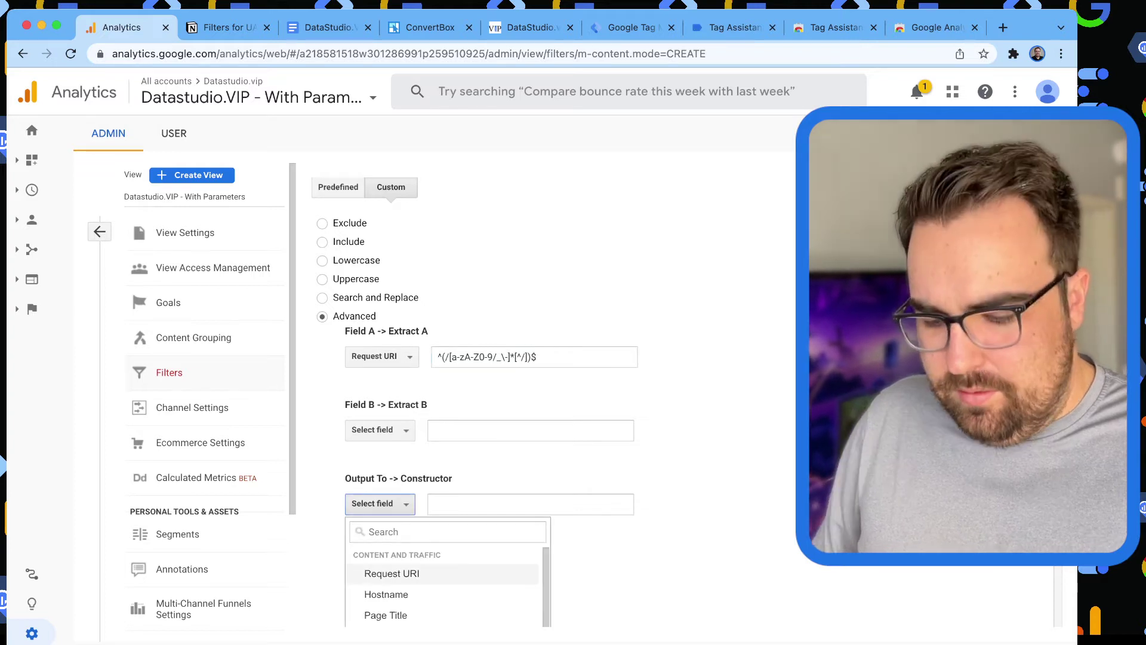
pyautogui.click(384, 570)
pyautogui.click(534, 504)
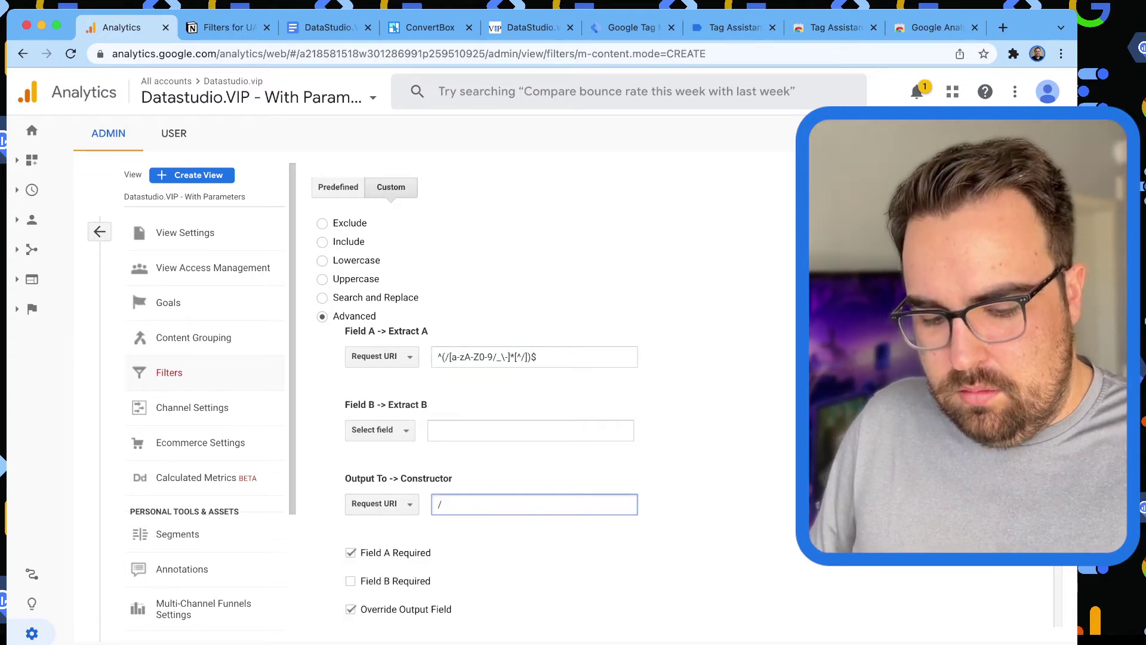
pyautogui.write('A')
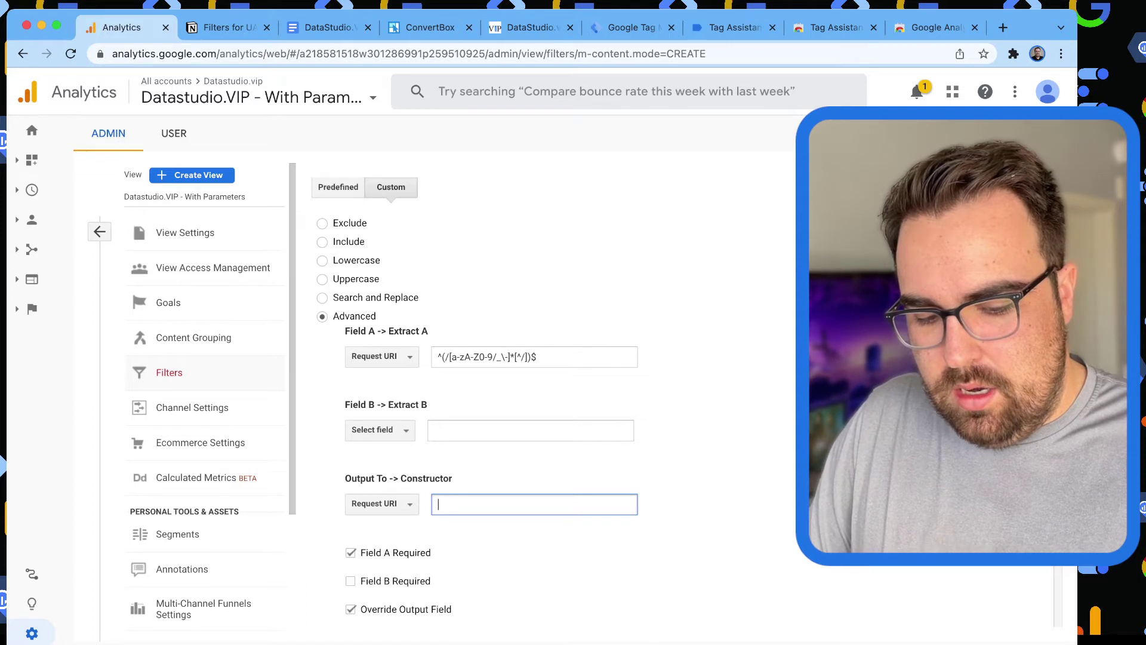
pyautogui.write('$A1')
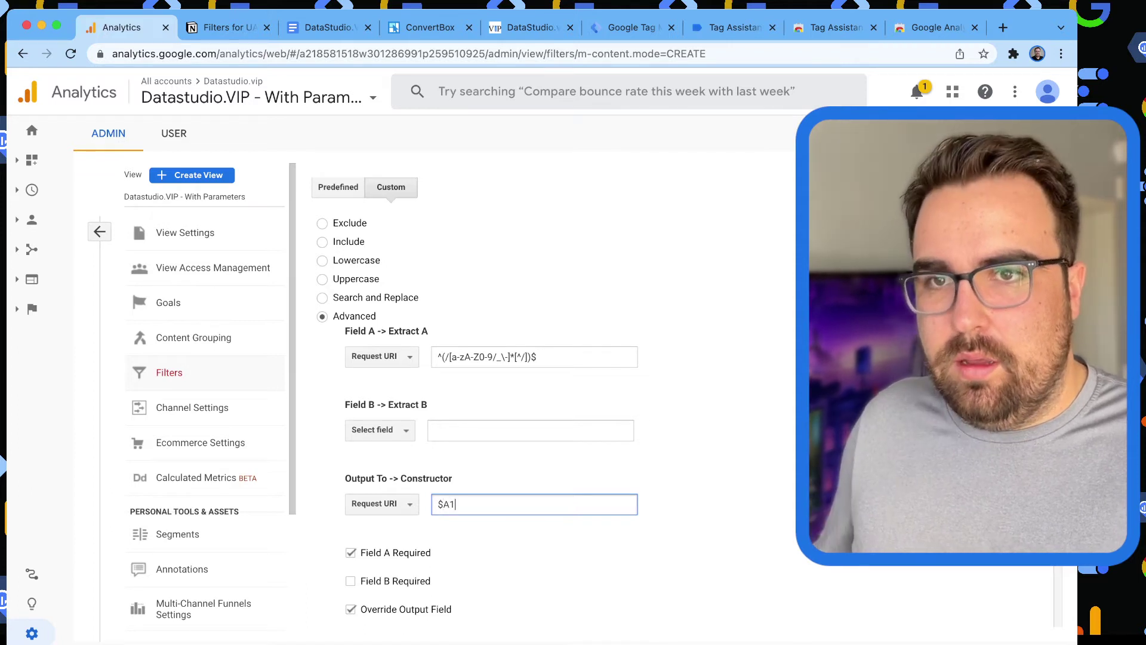
pyautogui.write('/')
pyautogui.press('super+Tab')
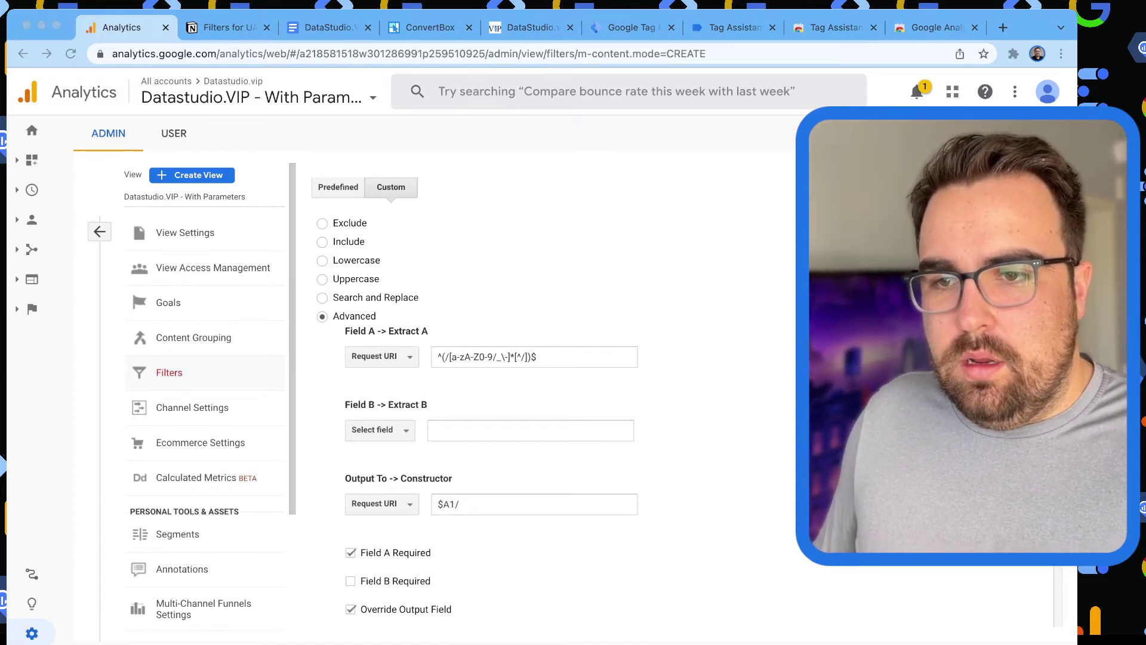
pyautogui.press('super+Tab')
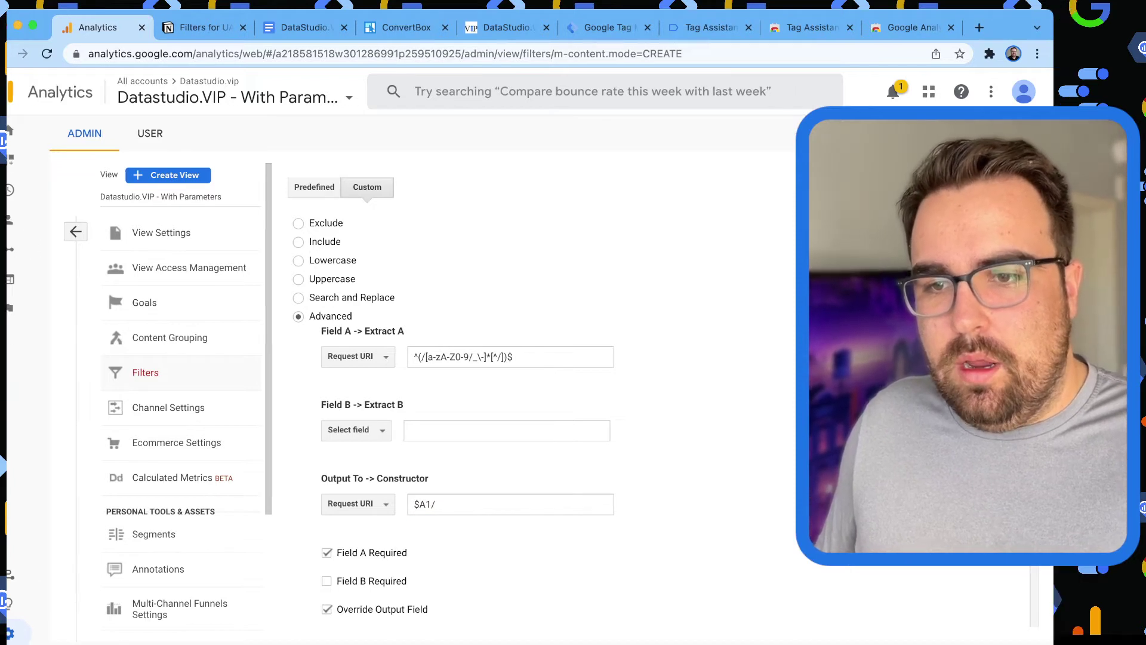
pyautogui.scroll(-3, 537, 358)
# Name the filter 'Append Slash' and save it.
pyautogui.click(338, 585)
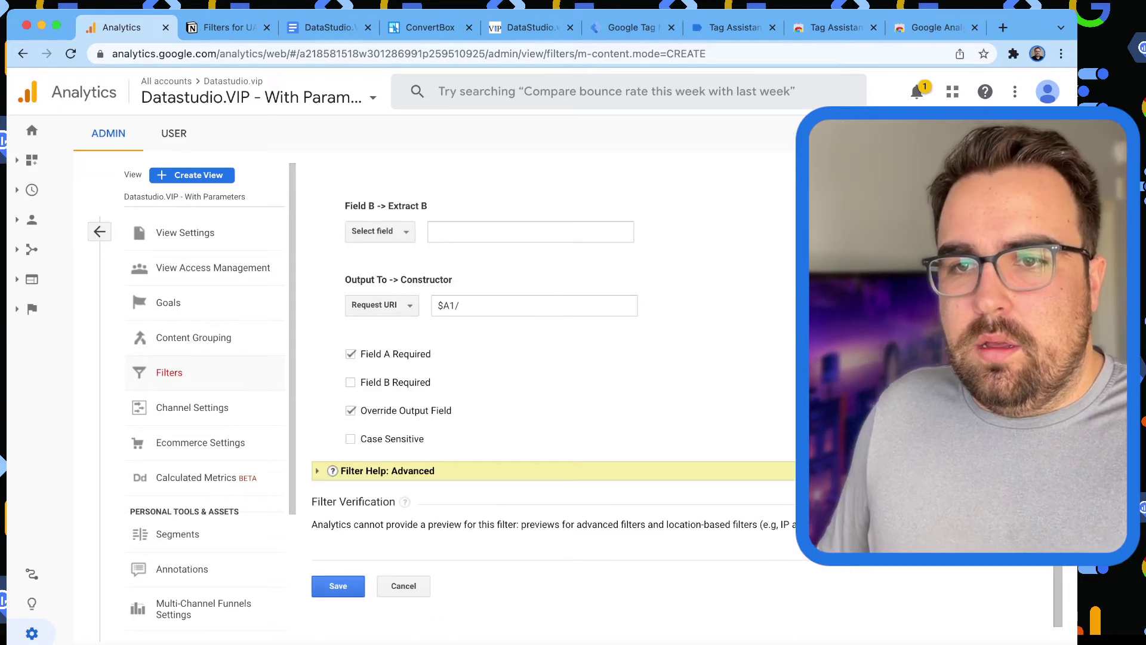
pyautogui.click(419, 241)
pyautogui.write('Append')
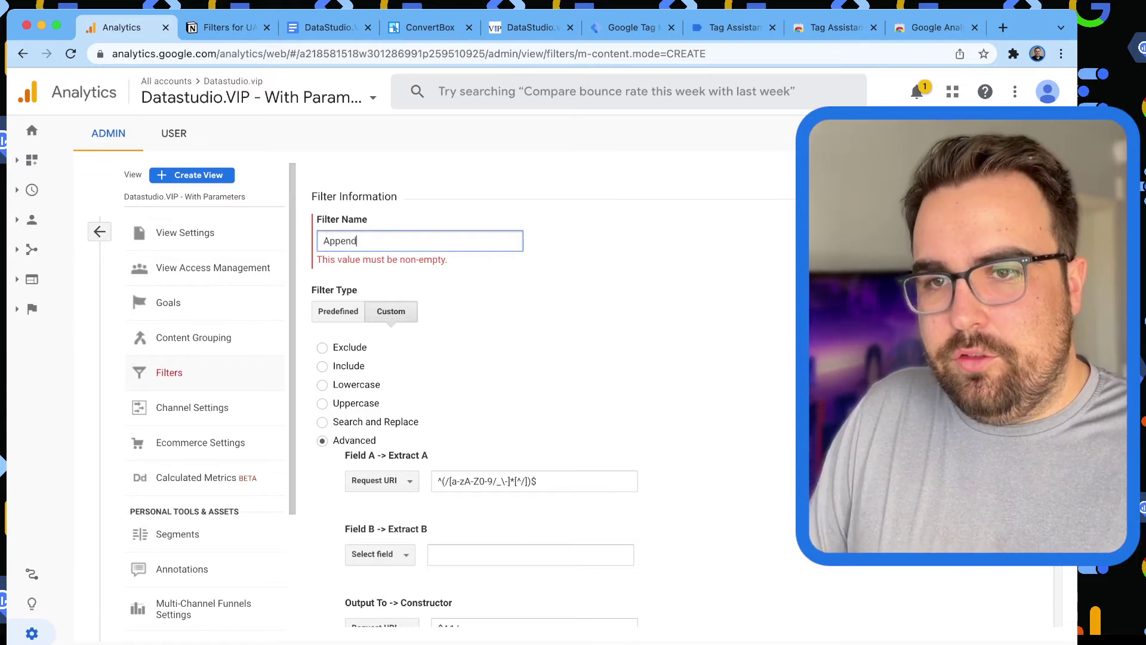
pyautogui.write(' Slash')
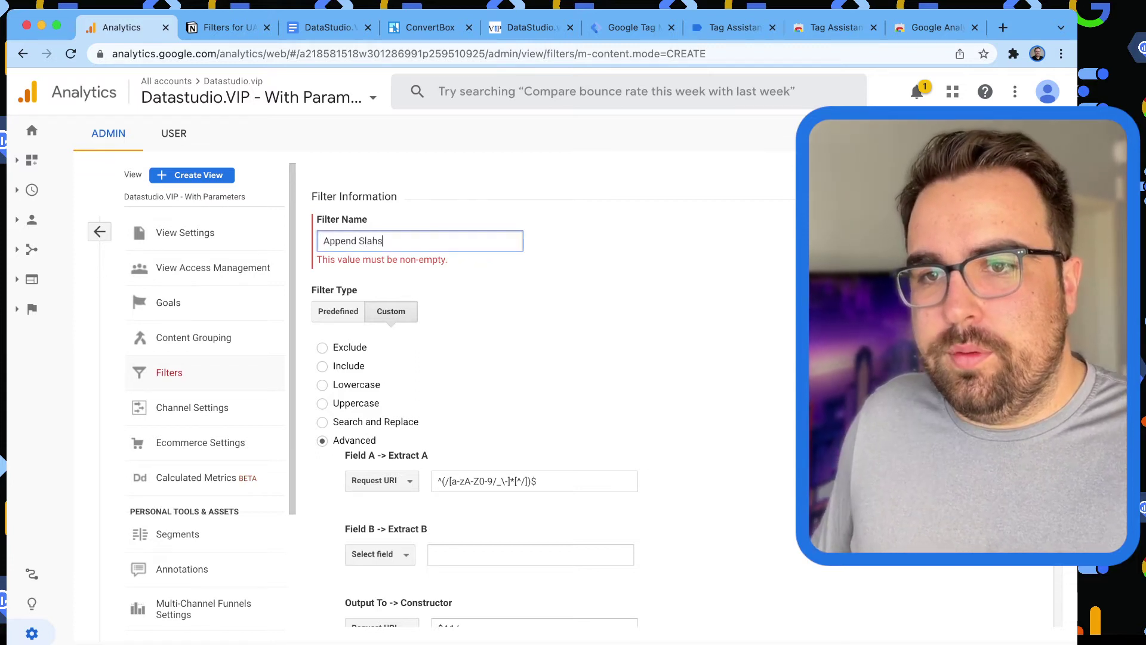
pyautogui.scroll(-5, 537, 358)
pyautogui.click(338, 585)
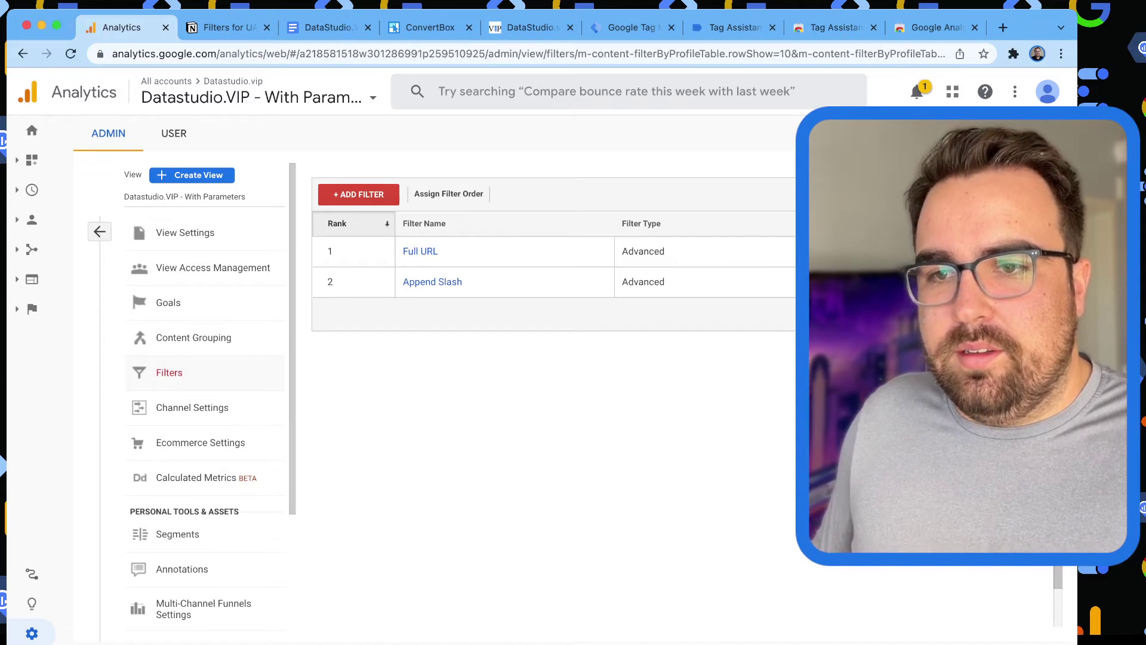
# Start another Custom filter and try the Lowercase, Include and Exclude options.
pyautogui.press('super+2')
pyautogui.press('super+Up')
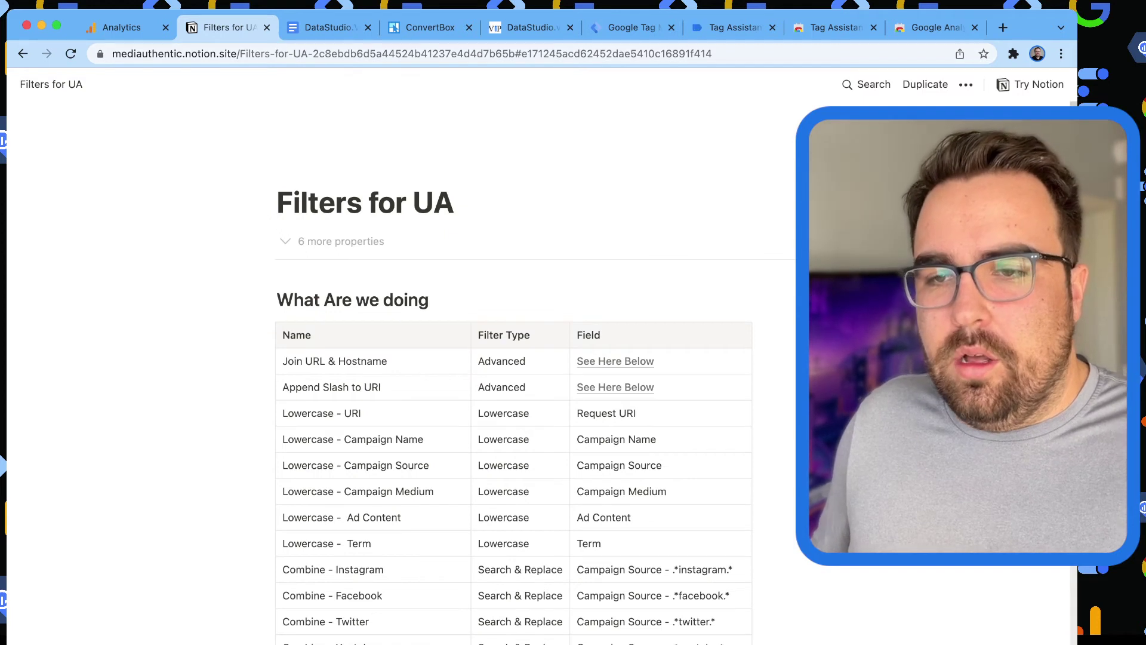
pyautogui.press('super+1')
pyautogui.click(358, 194)
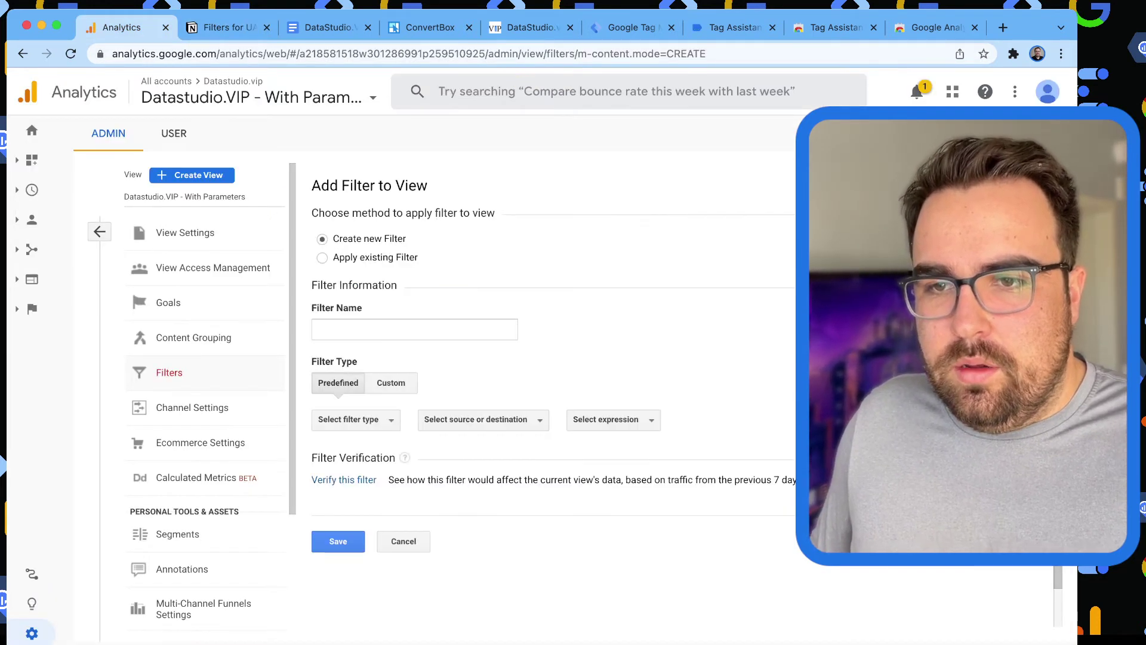
pyautogui.click(355, 419)
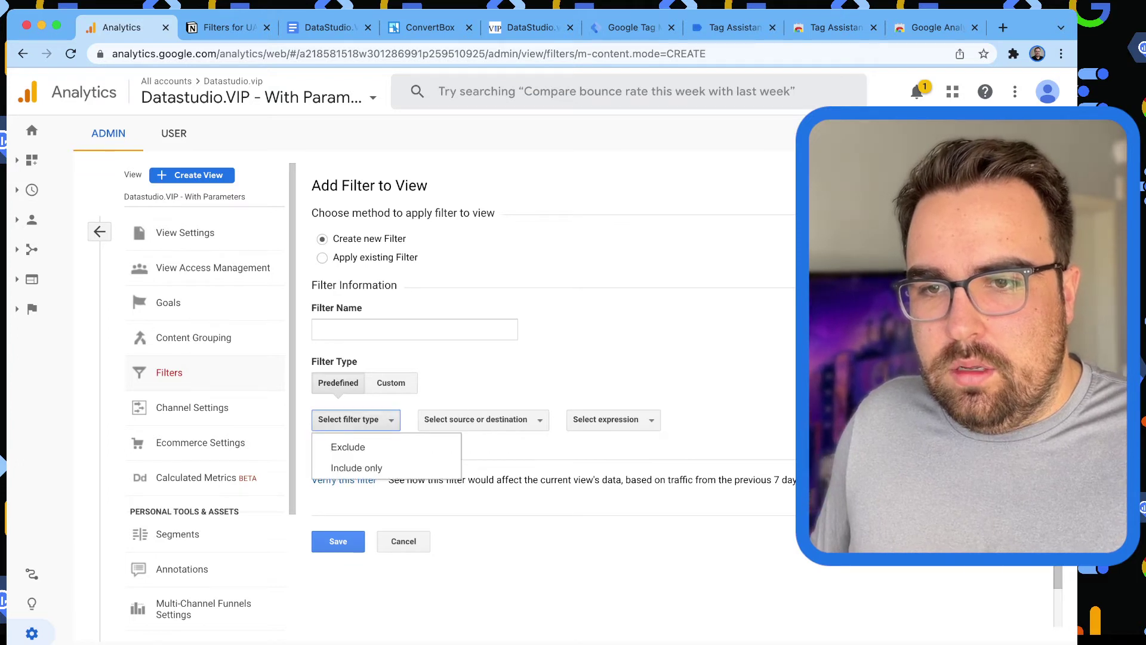
pyautogui.click(391, 382)
pyautogui.scroll(-1, 537, 388)
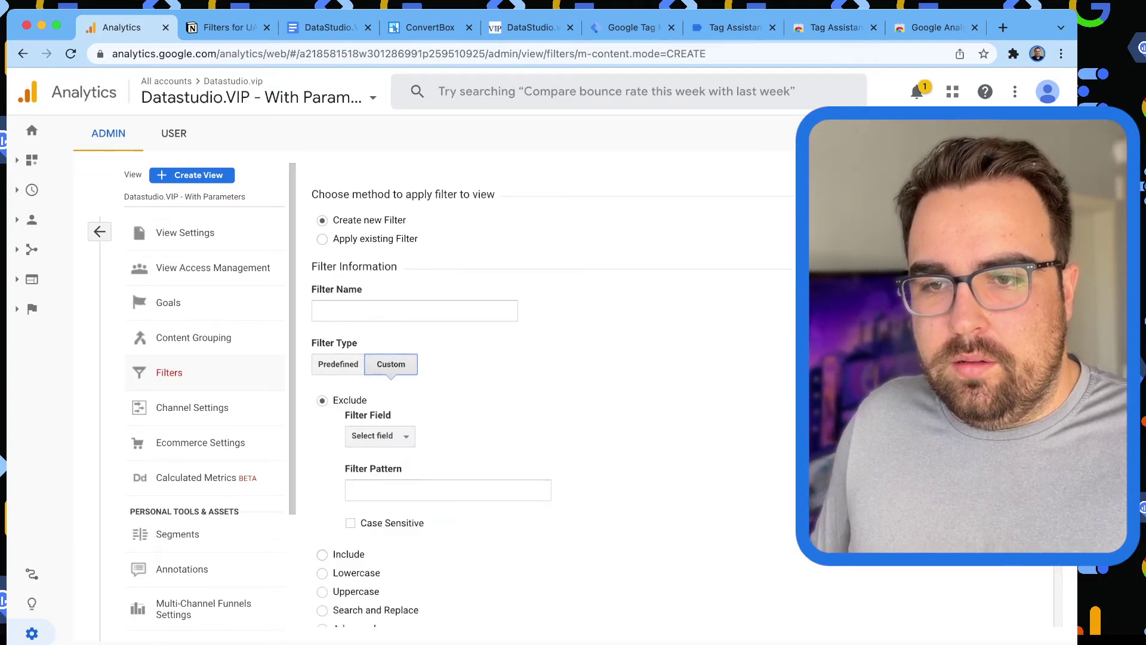
pyautogui.click(322, 573)
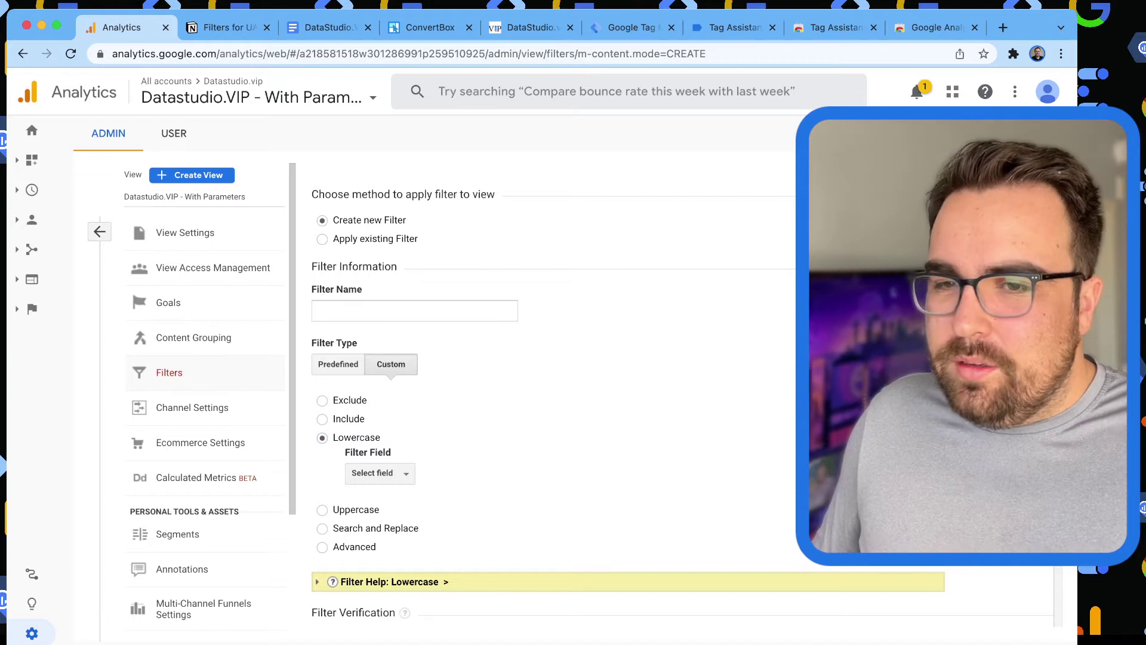
pyautogui.click(322, 418)
pyautogui.click(322, 400)
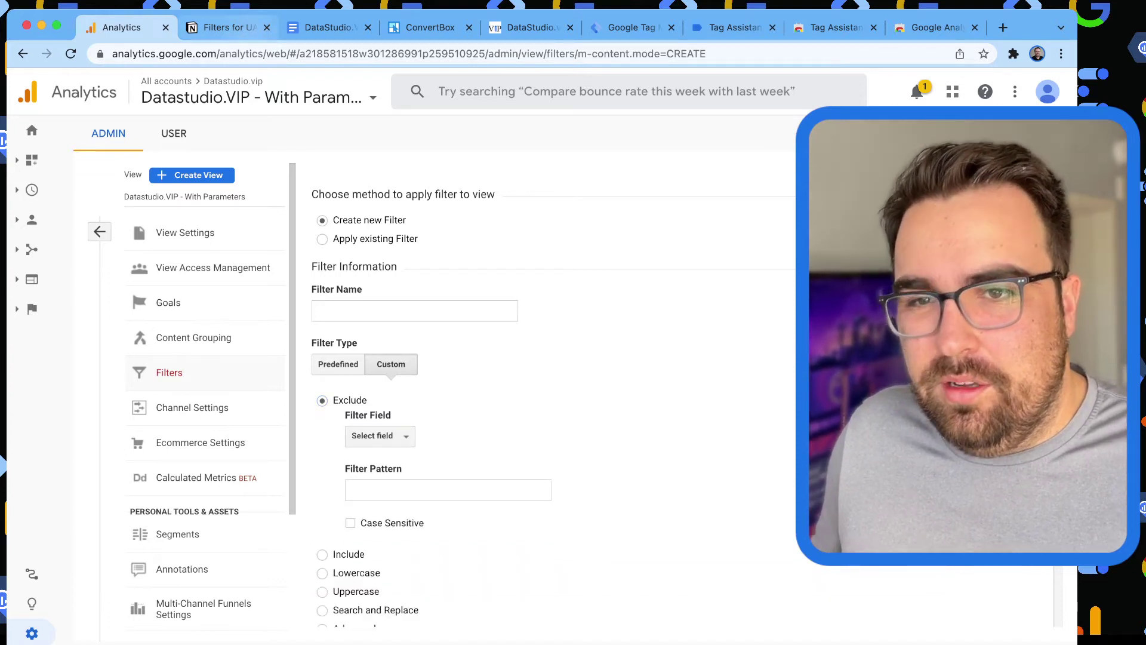
# Review the Filters for UA plan, then cancel the new filter to return to the filter list.
pyautogui.scroll(-1, 537, 387)
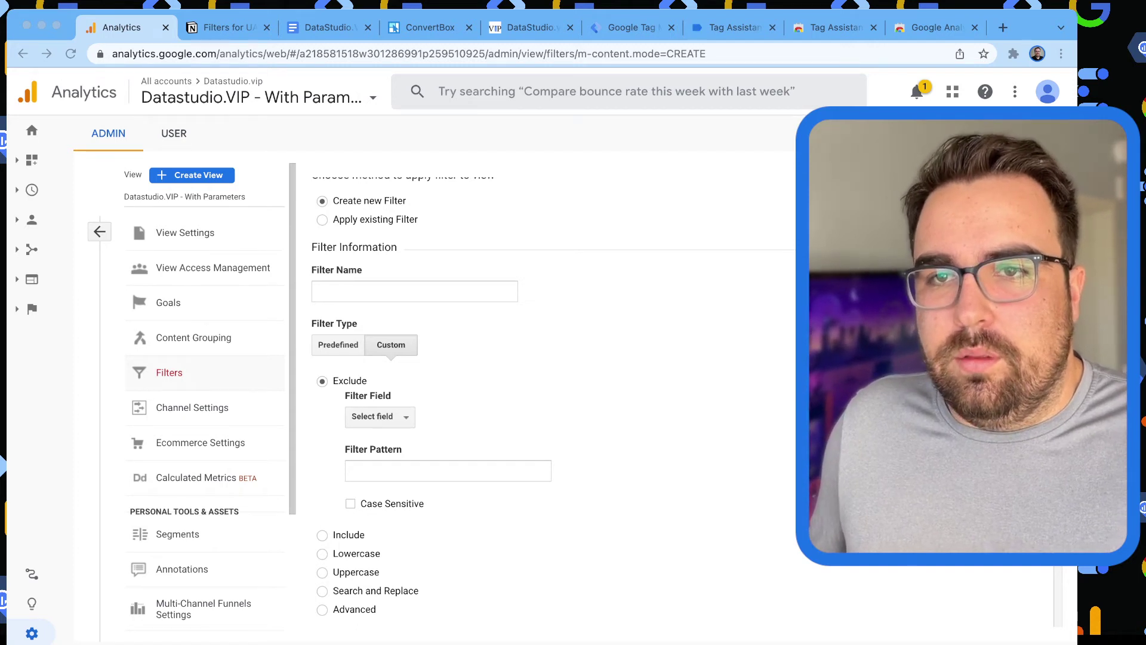
pyautogui.hotkey('ctrl', 'Tab')
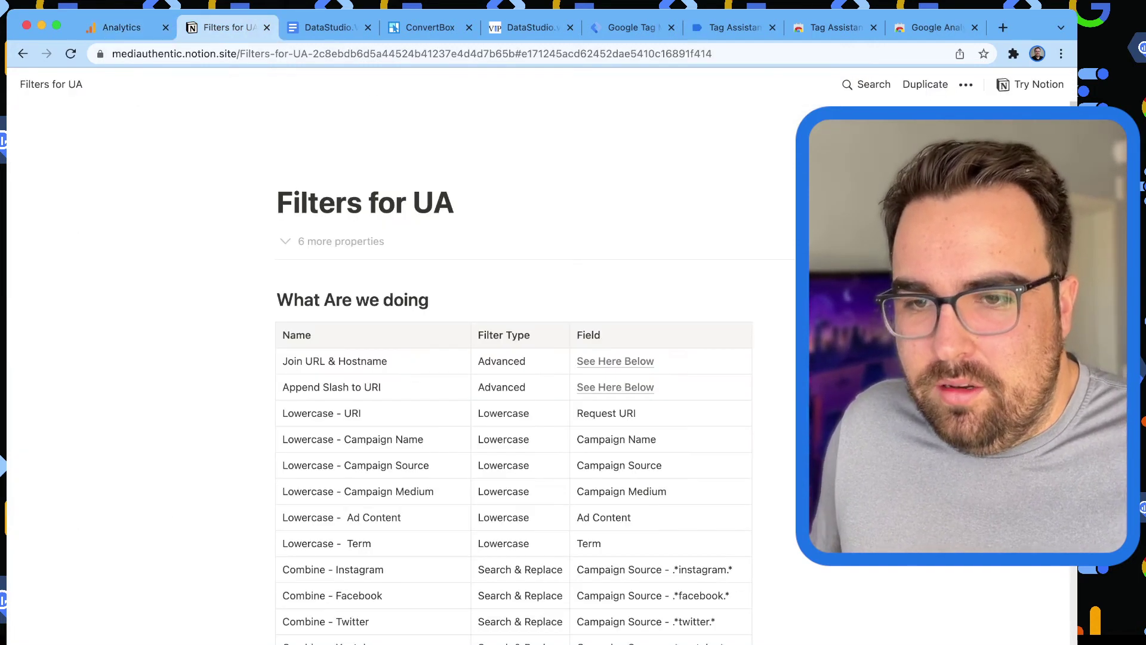
pyautogui.scroll(-2, 513, 405)
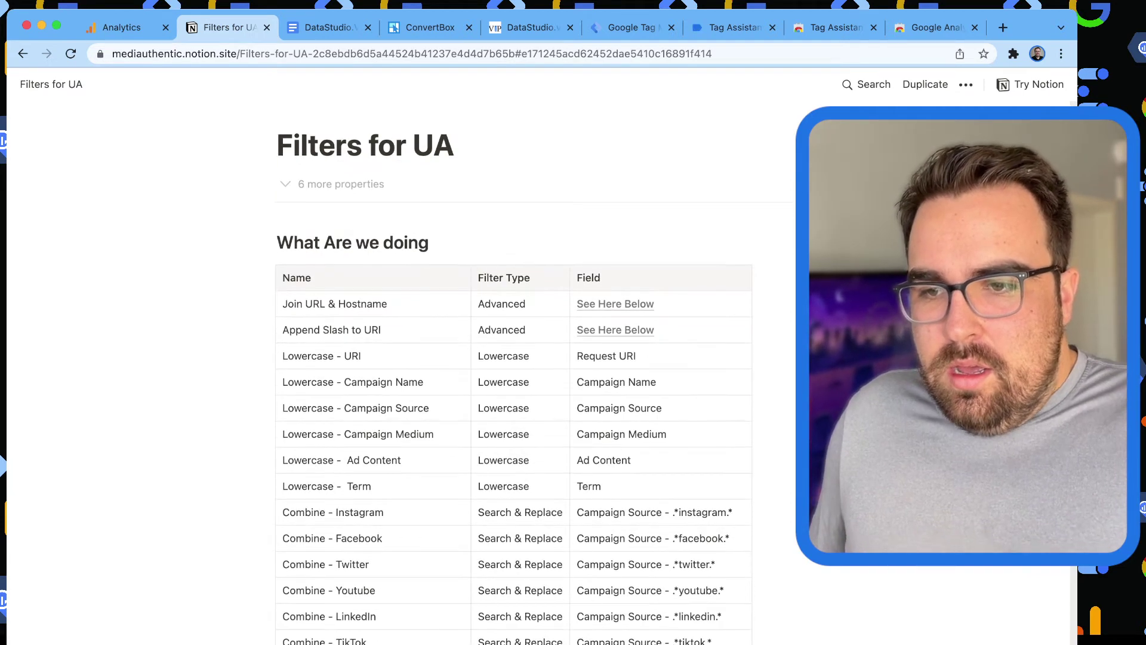
pyautogui.scroll(-2, 513, 406)
pyautogui.scroll(-3, 513, 406)
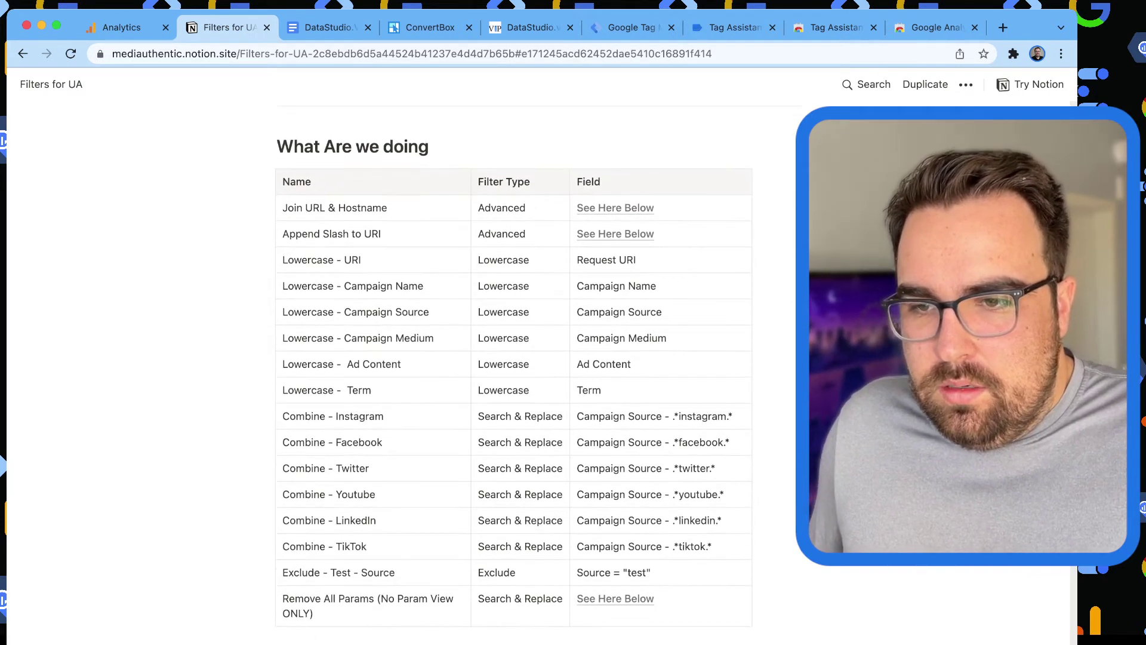
pyautogui.scroll(-1, 513, 406)
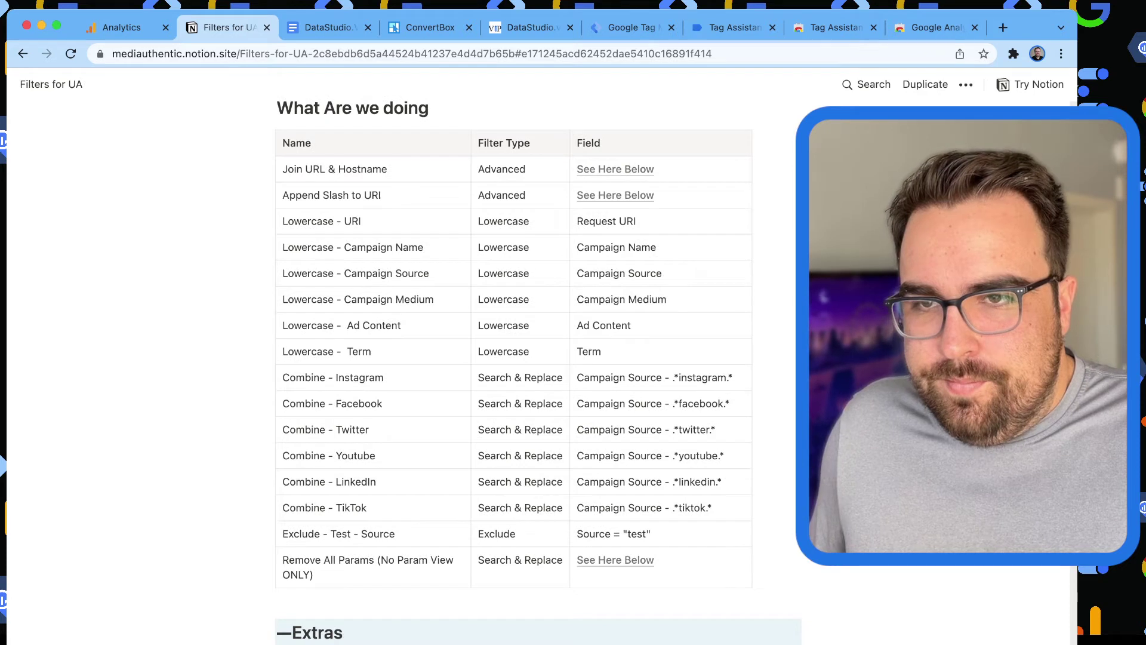
pyautogui.scroll(1, 513, 406)
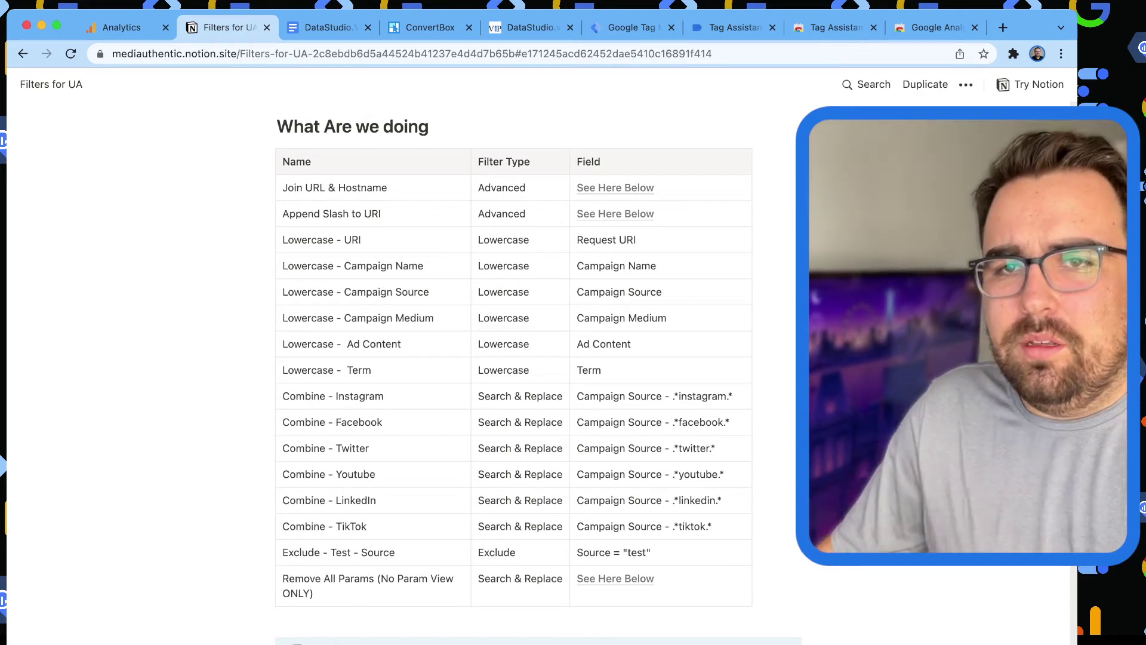
pyautogui.hotkey('ctrl', 'shift', 'Tab')
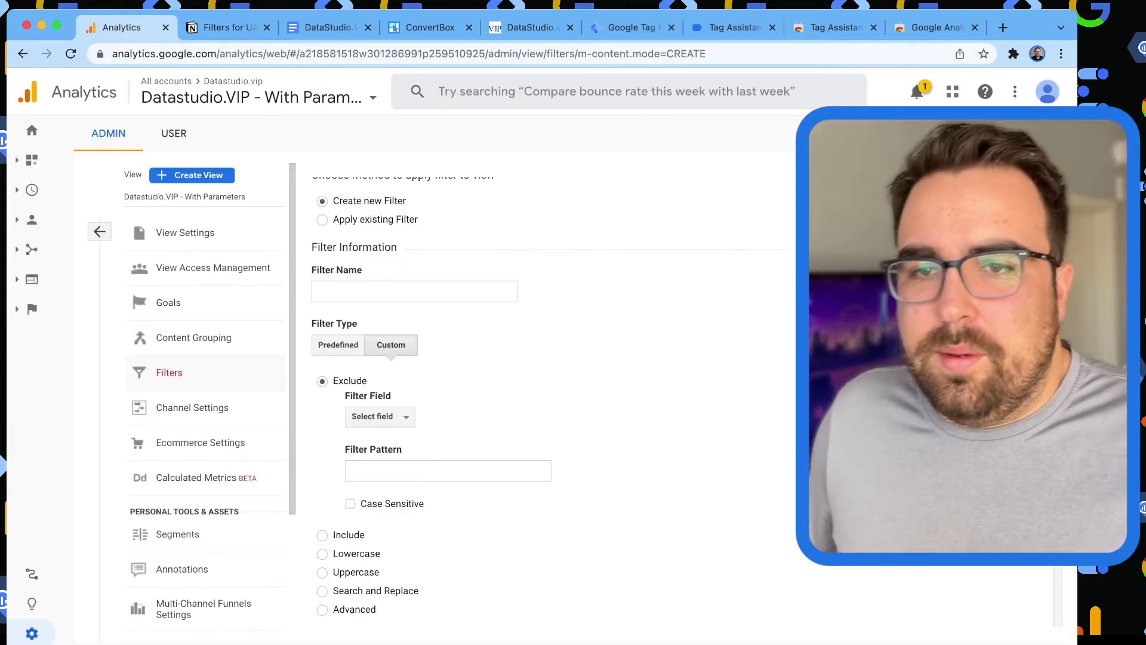
pyautogui.scroll(1, 513, 406)
pyautogui.scroll(-5, 537, 388)
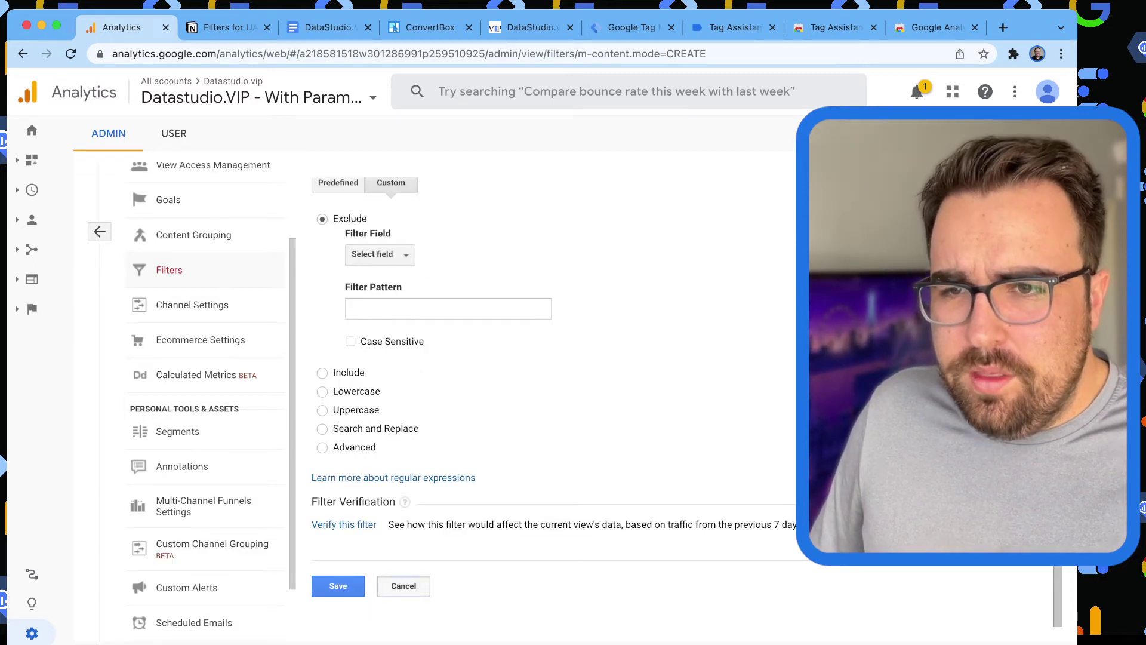
pyautogui.click(403, 585)
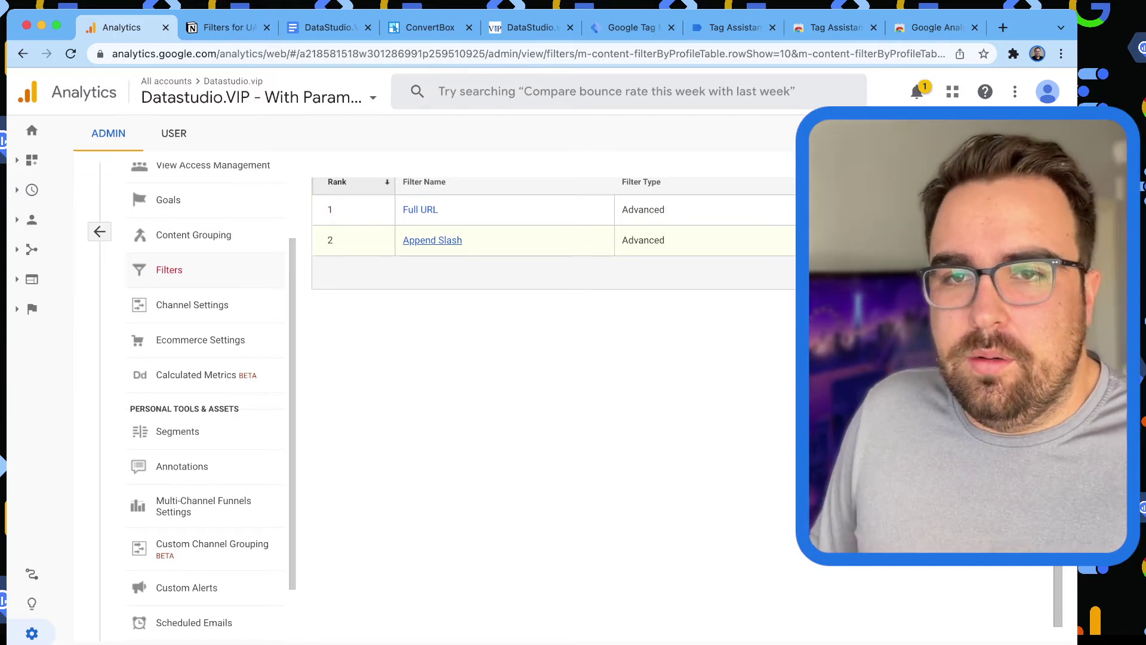
pyautogui.scroll(3, 206, 393)
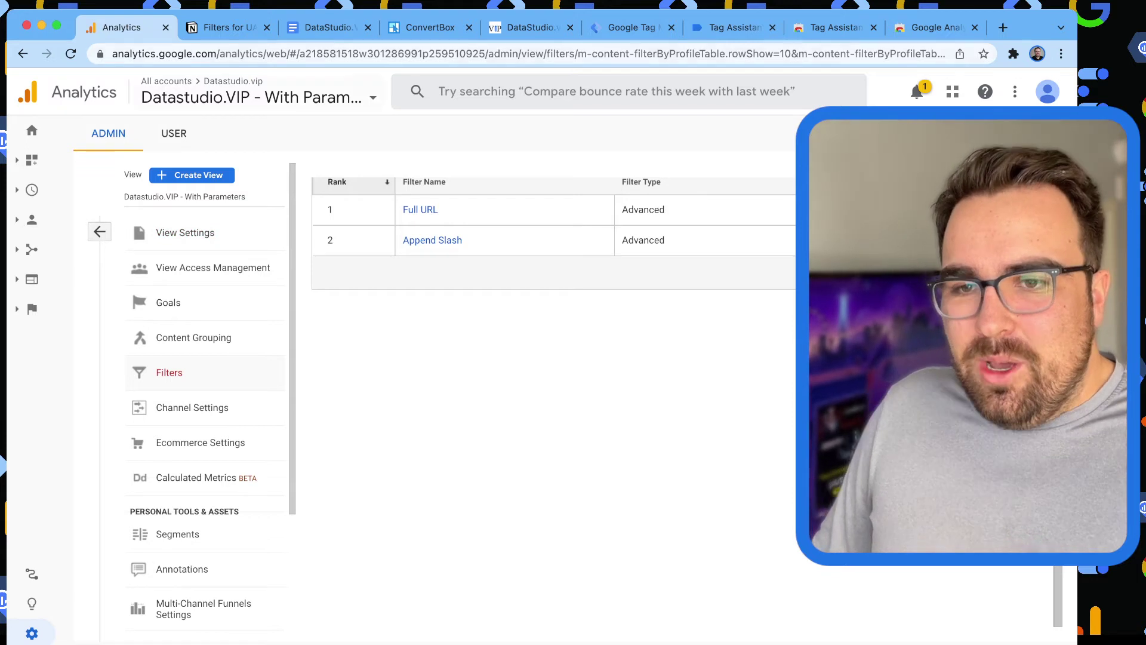
# Strike through 'Google Analytics Filters Set up.' in the plan and select the Custom Dimensions line.
pyautogui.click(328, 28)
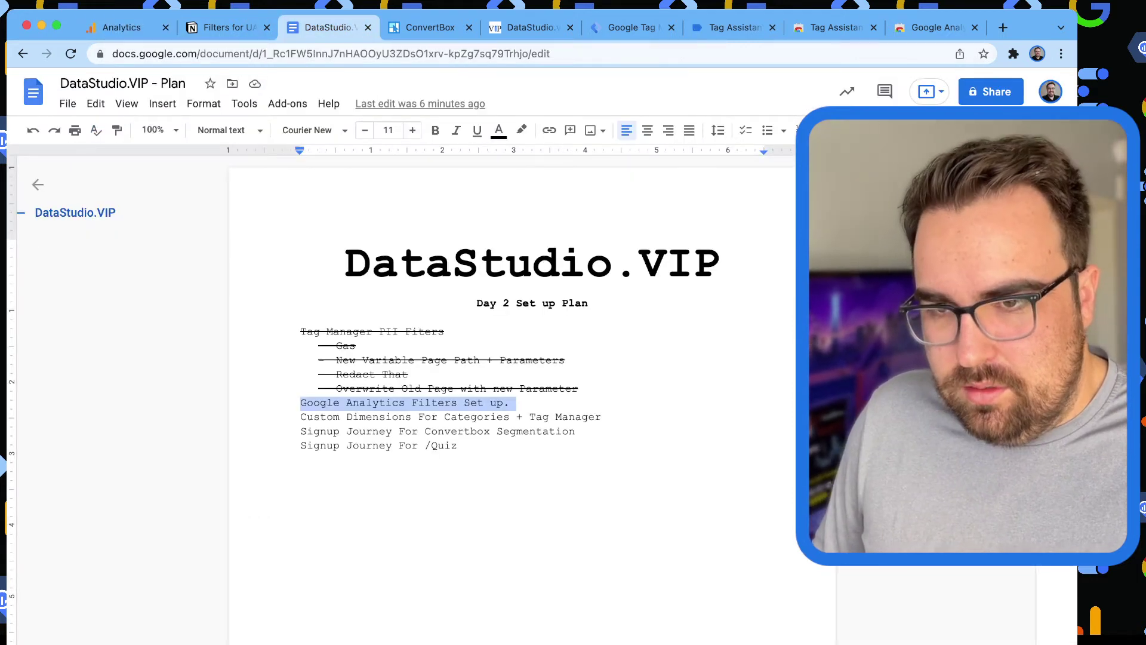
pyautogui.press('super+shift+x')
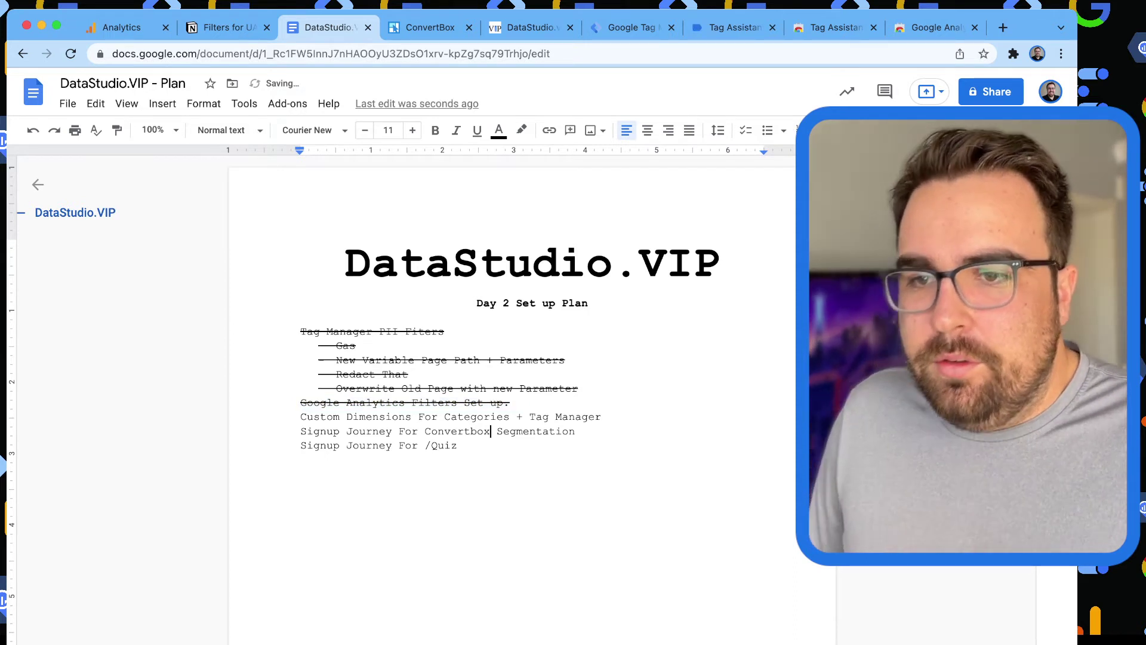
pyautogui.tripleClick(549, 417)
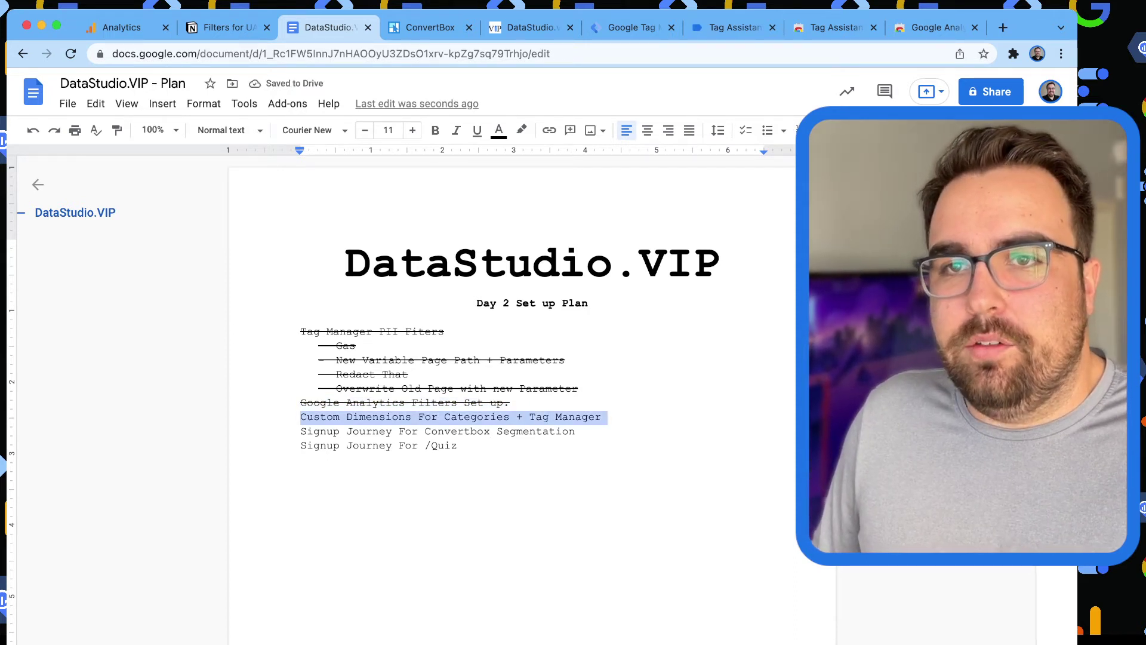
# Glance at the notes and ConvertBox tabs, then move the DataStudio.VIP site tab to second place.
pyautogui.click(227, 28)
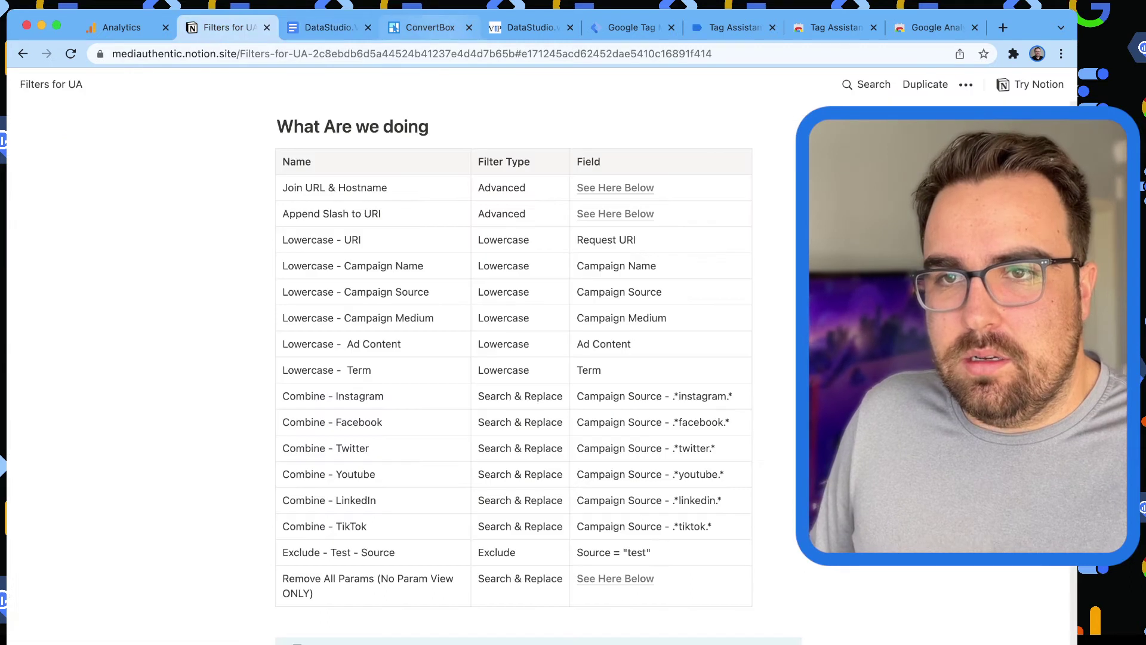
pyautogui.click(430, 27)
pyautogui.click(329, 27)
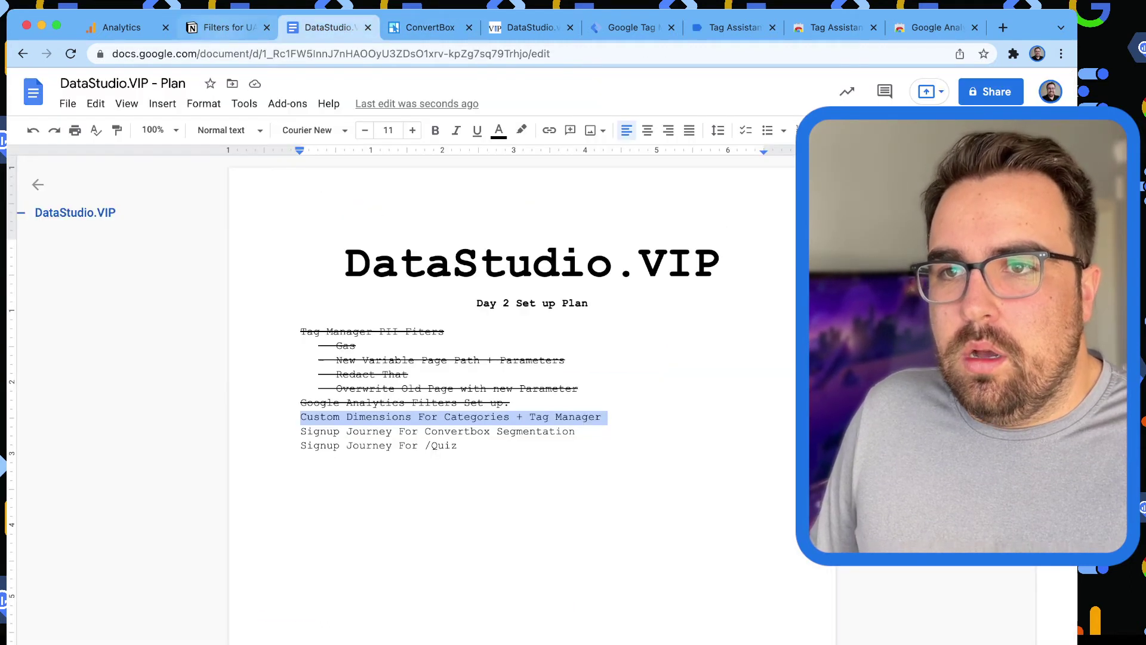
pyautogui.moveTo(529, 28); pyautogui.dragTo(239, 28)
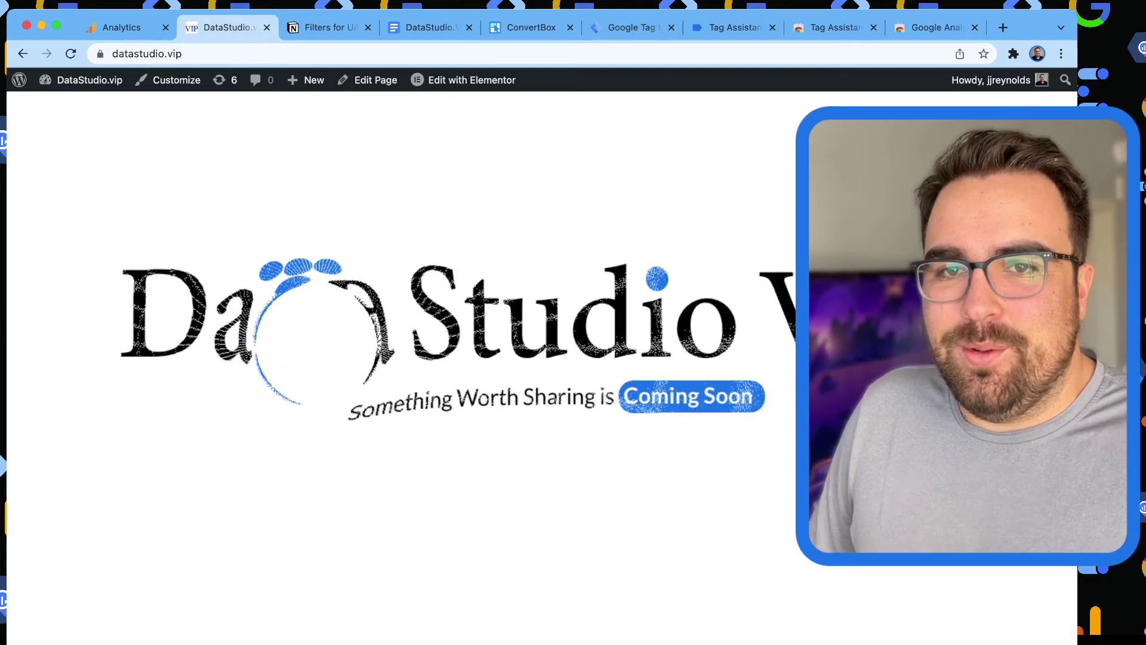
# Go to the WordPress dashboard and open Posts > Categories.
pyautogui.click(63, 105)
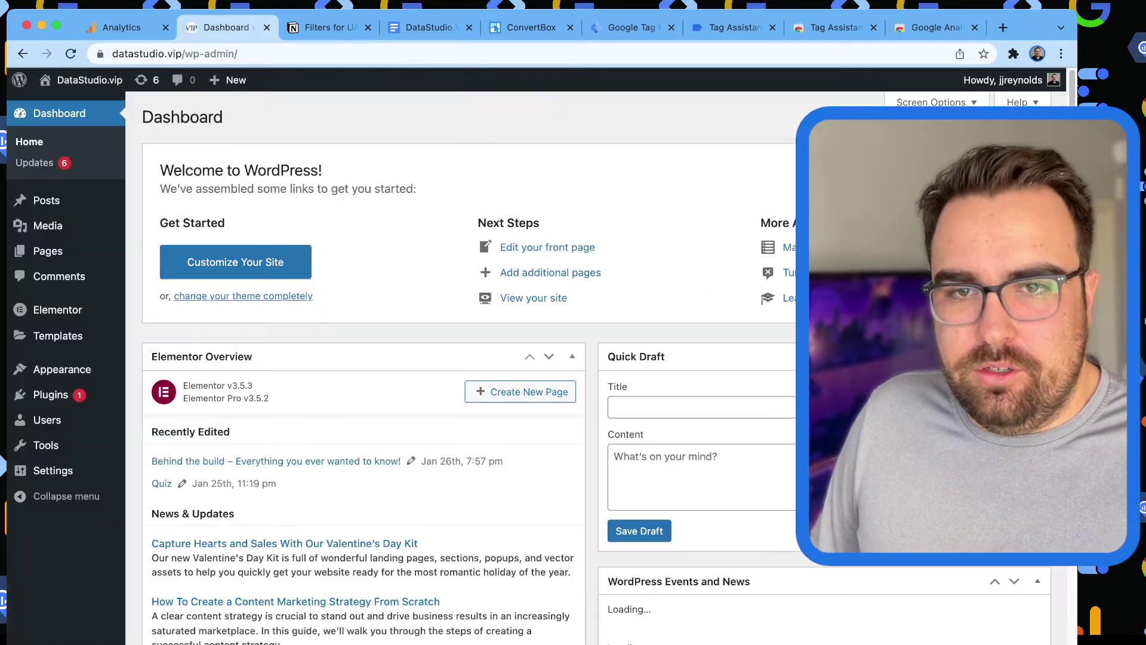
pyautogui.moveTo(46, 200)
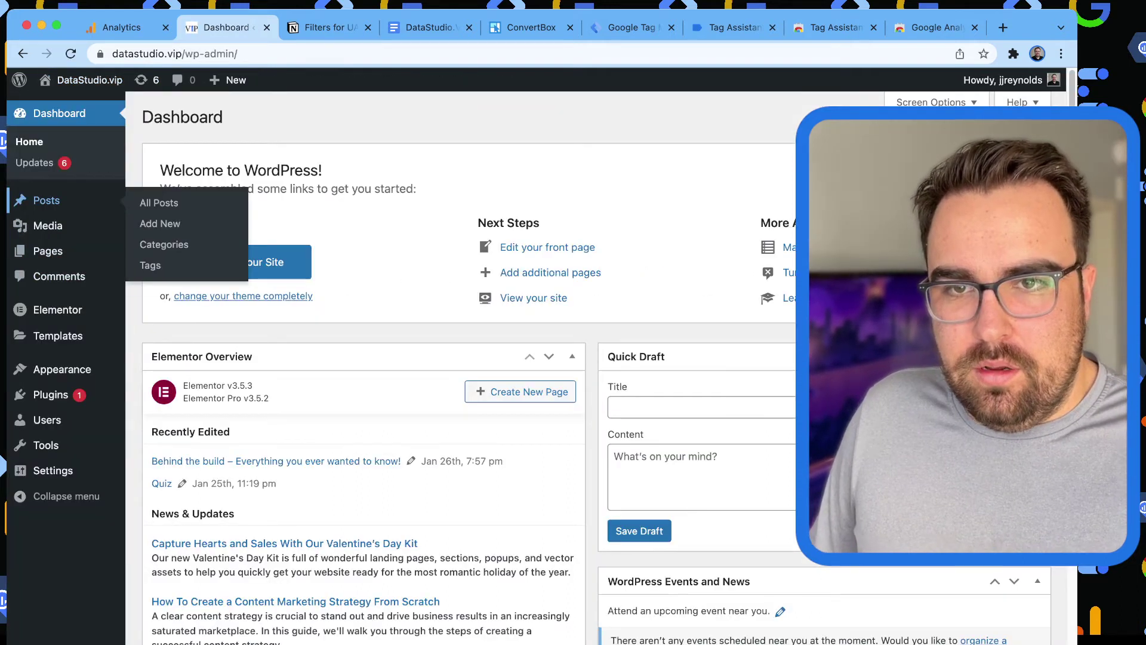
pyautogui.click(164, 244)
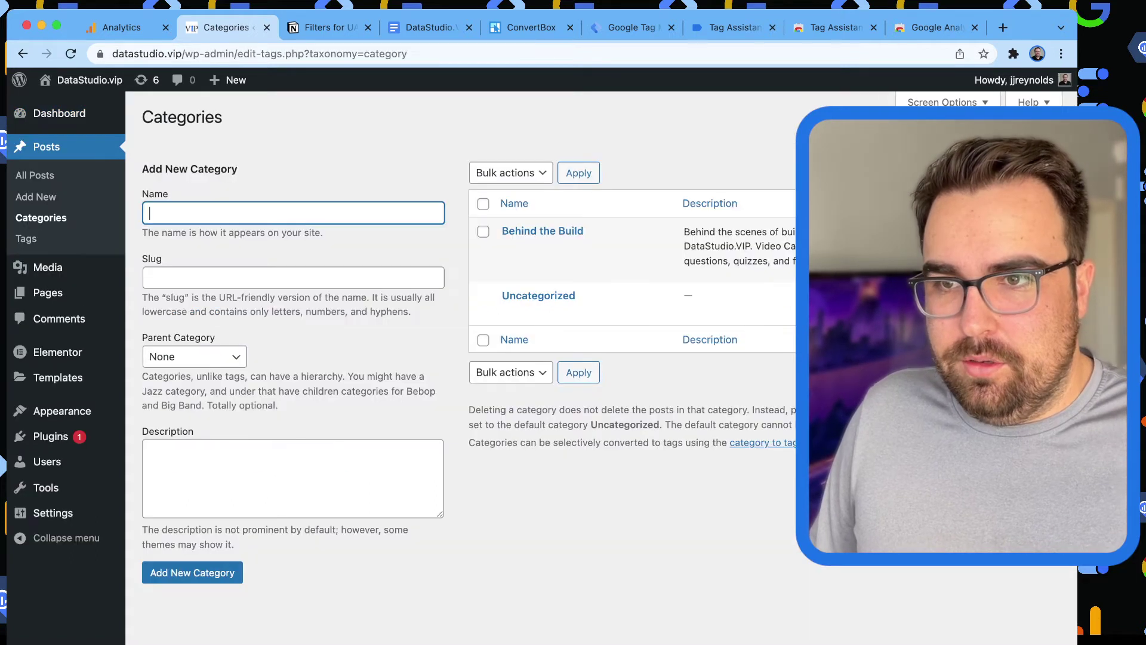
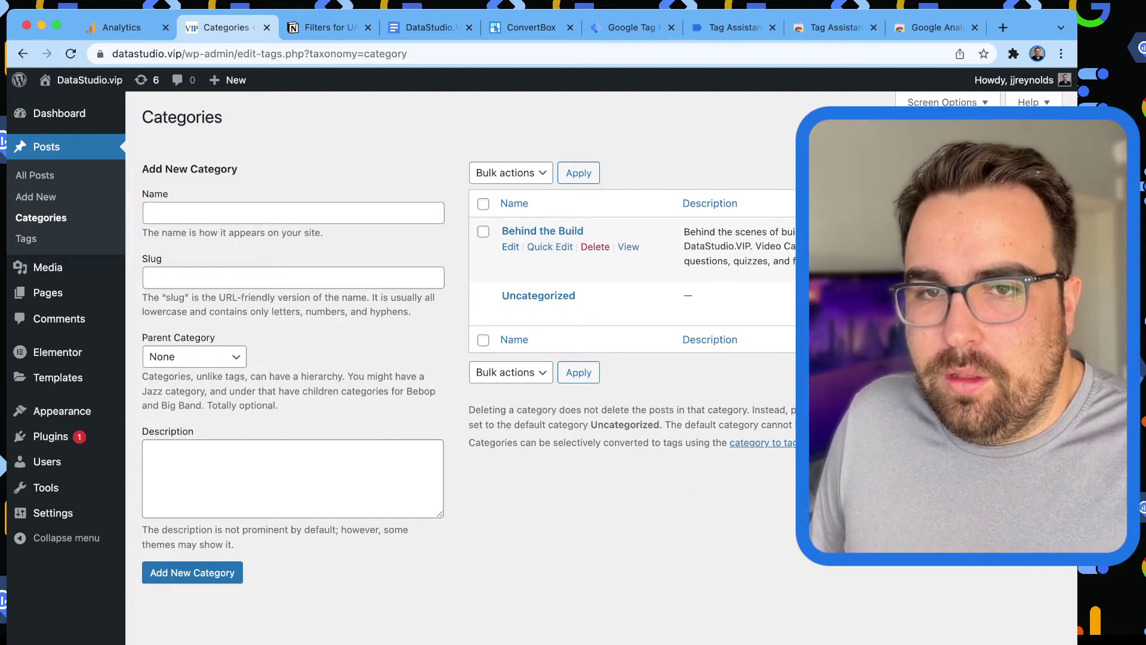
# Review Post Tags and All Posts, Quick Edit the Post #1, Hello Friend post, then return to Analytics filters.
pyautogui.click(27, 238)
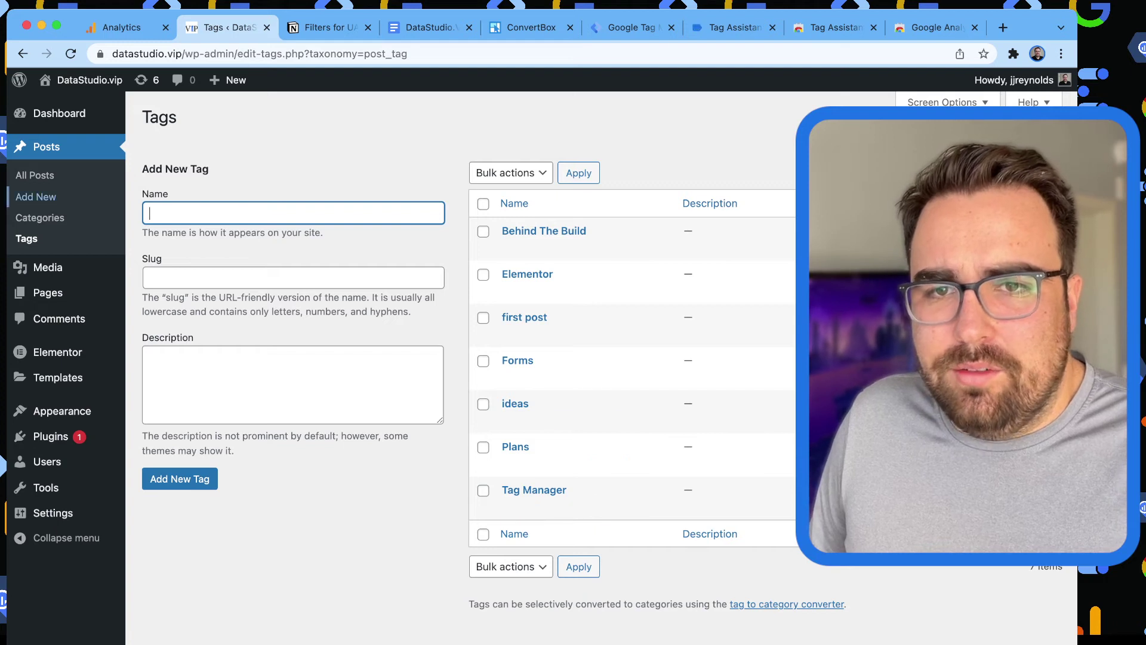
pyautogui.click(34, 174)
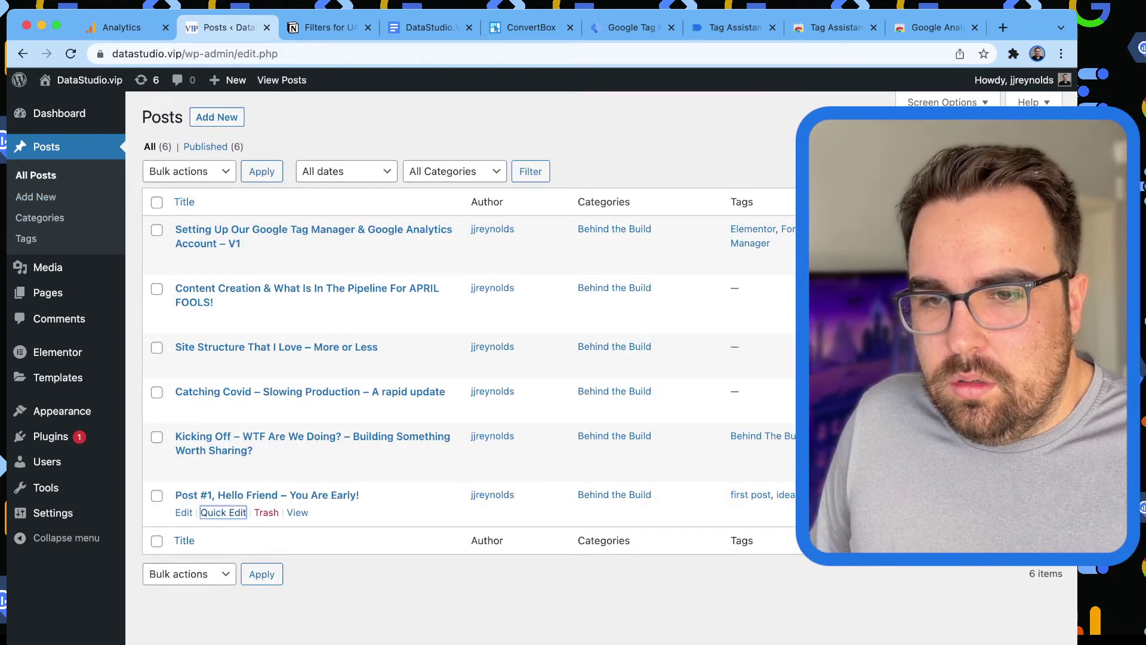
pyautogui.click(223, 512)
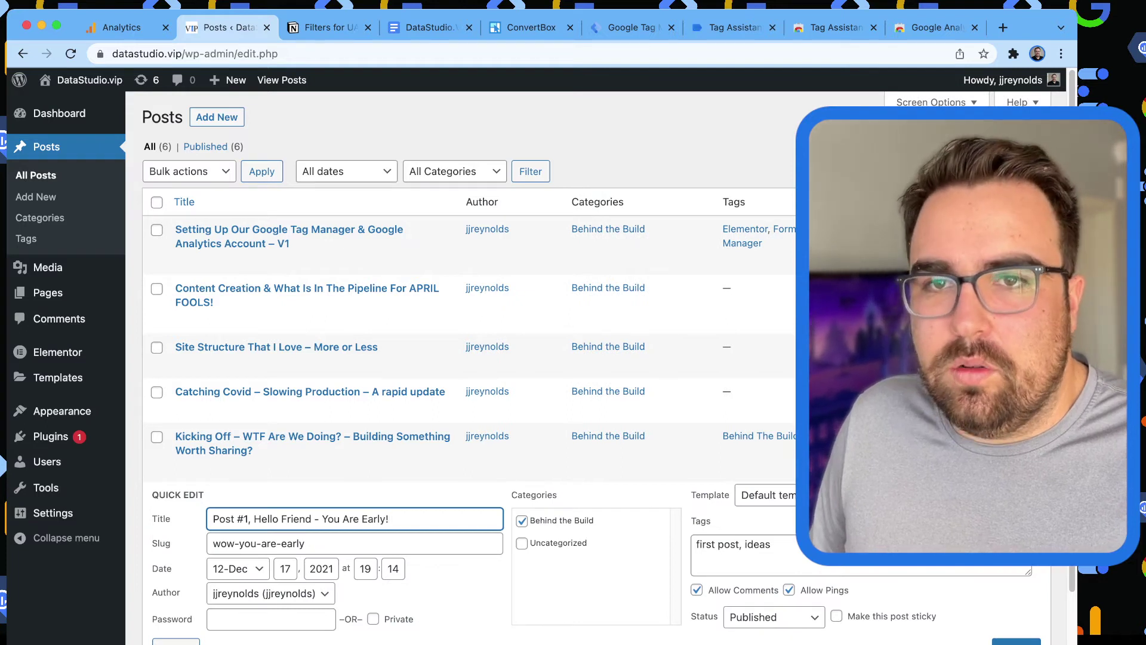
pyautogui.click(121, 27)
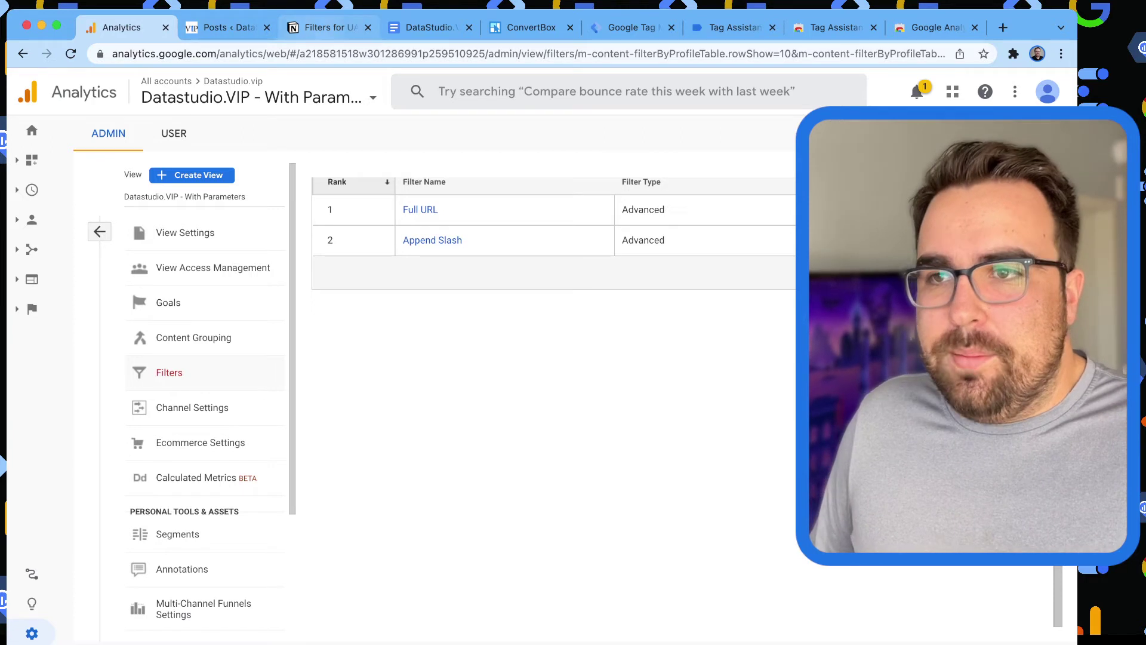
# Close the Tag Assistant debug tab and the leftover Chrome Web Store extension pages.
pyautogui.click(732, 28)
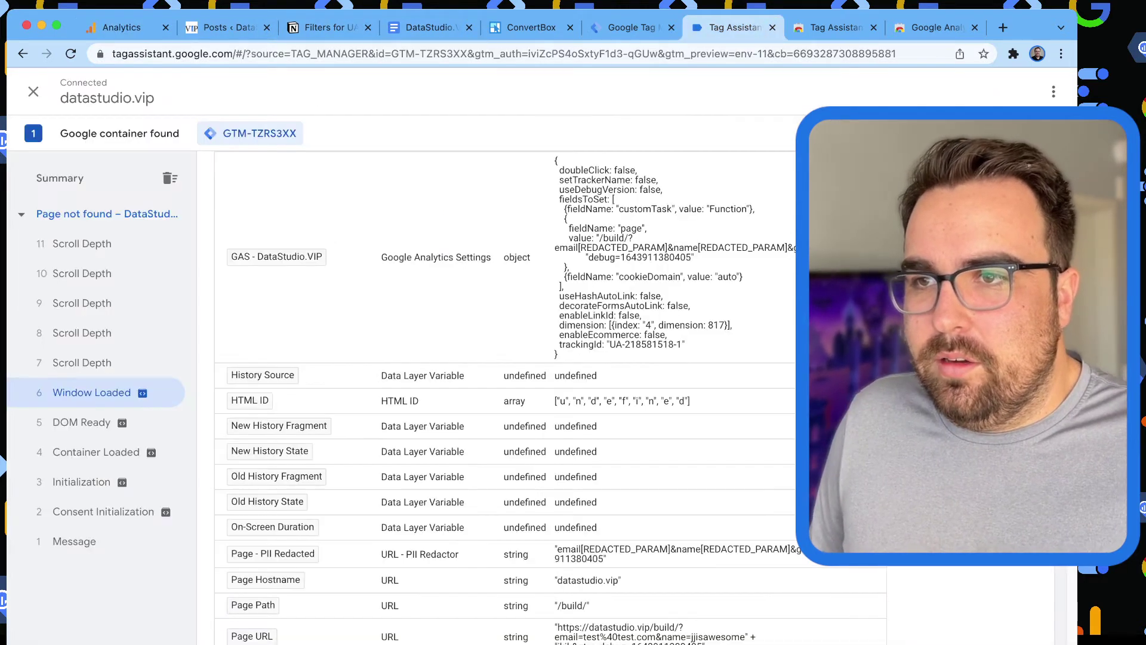
pyautogui.click(773, 27)
pyautogui.click(632, 27)
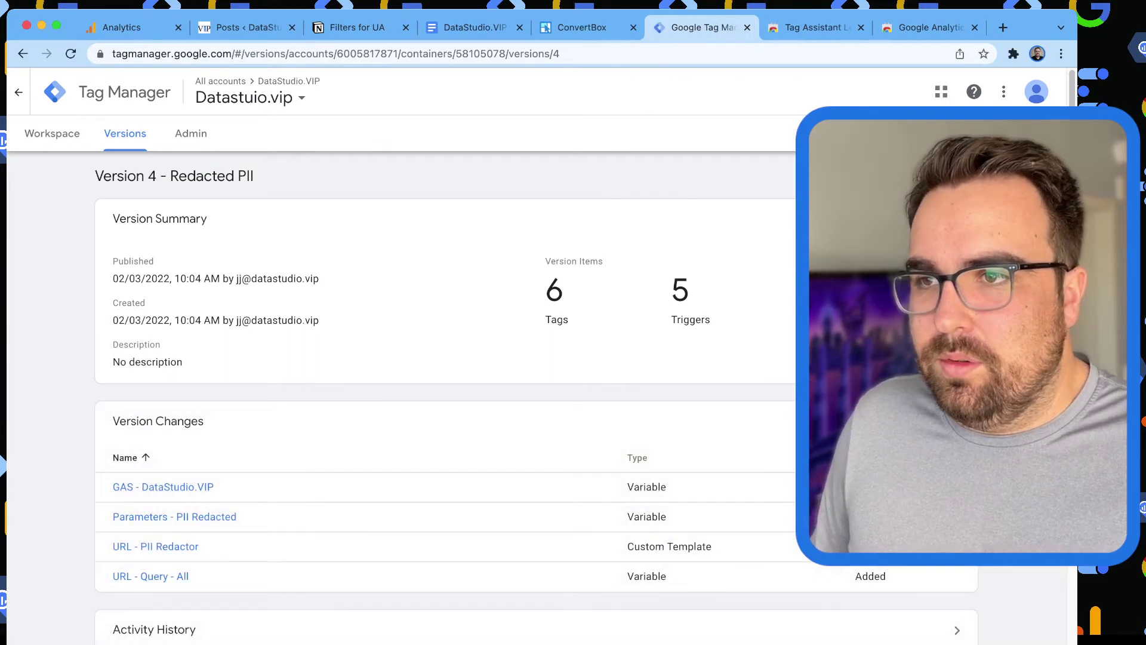
pyautogui.hotkey('ctrl', 'Tab')
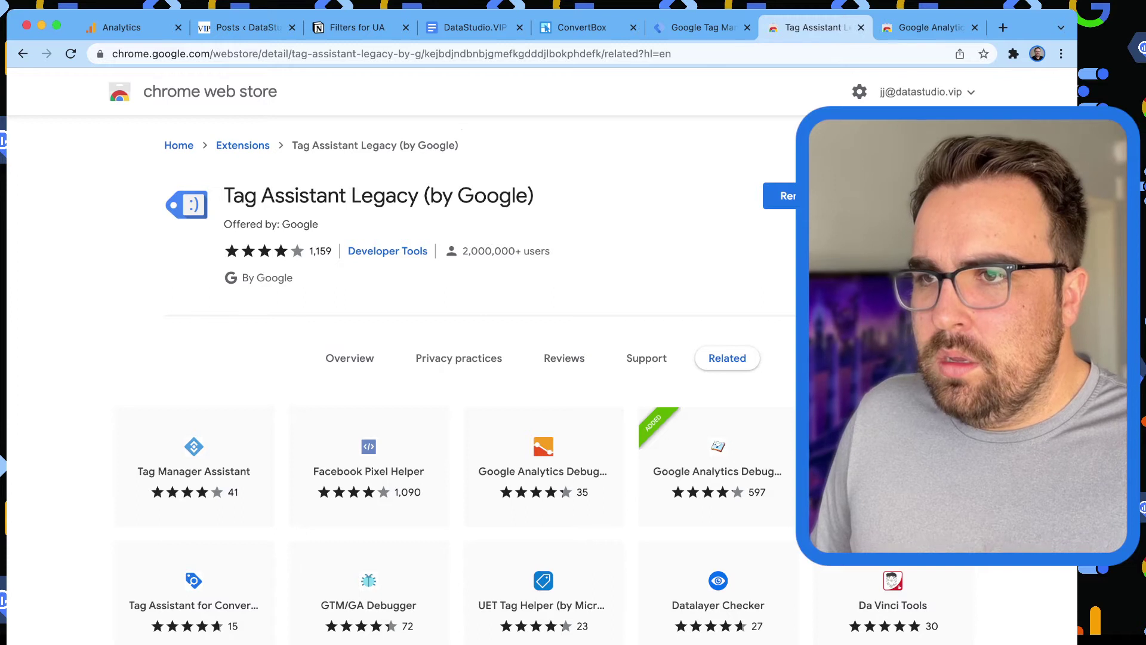
pyautogui.hotkey('ctrl', 'w')
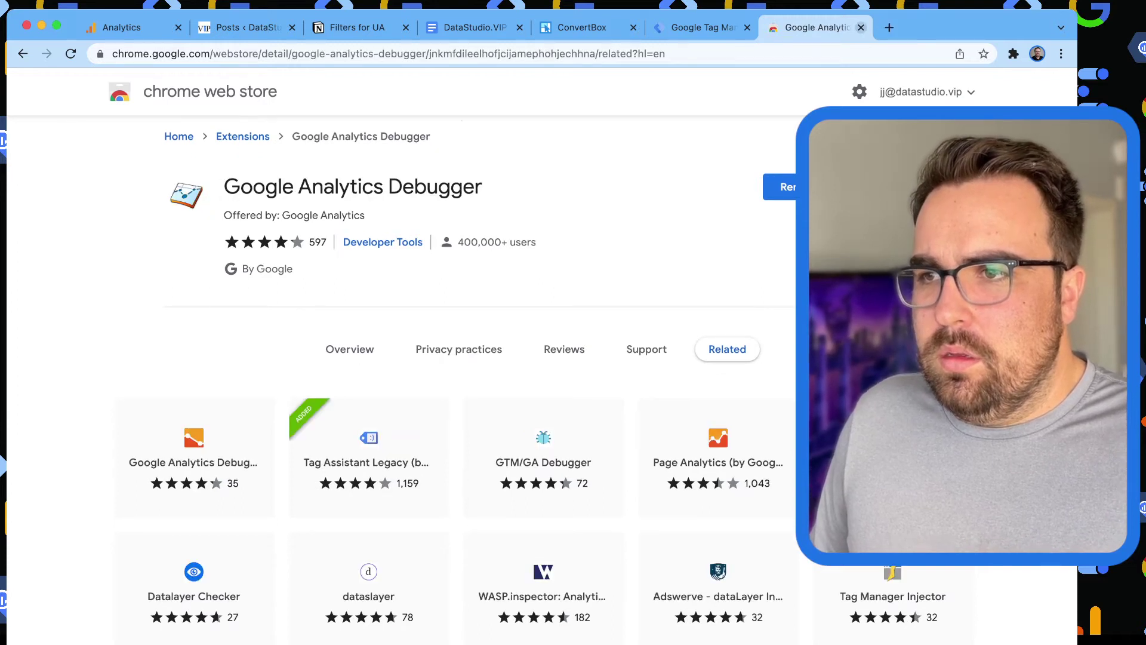
pyautogui.hotkey('ctrl', 'w')
pyautogui.hotkey('ctrl', 'r')
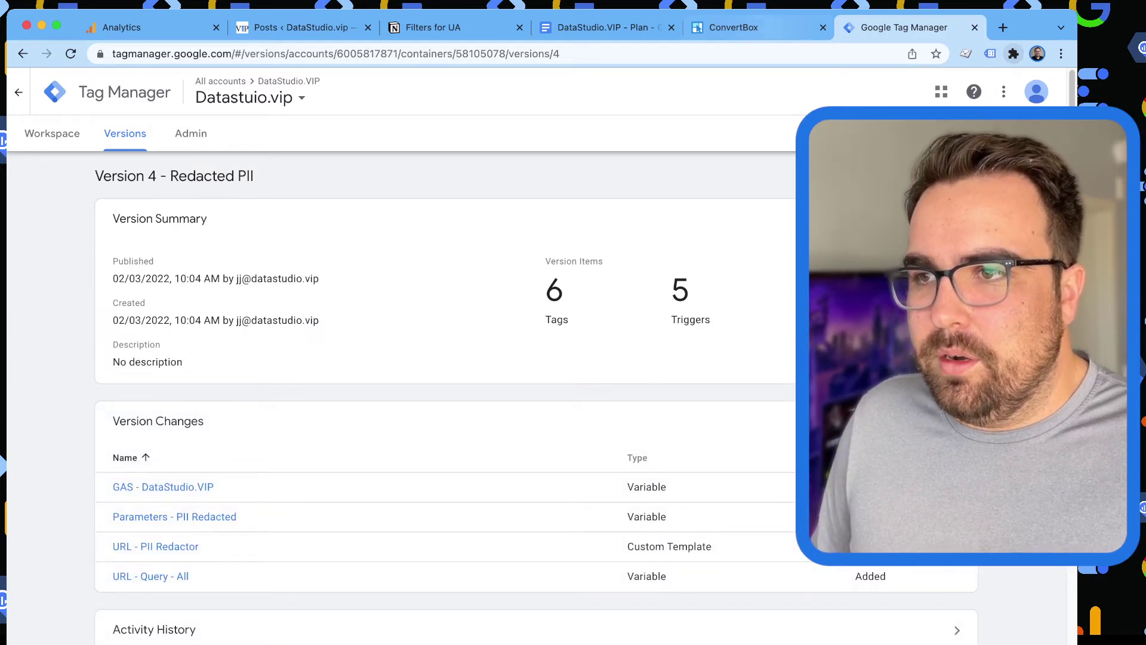
# Reload ConvertBox, move the plan document tab far right, and place Tag Manager beside Analytics.
pyautogui.hotkey('ctrl', 'shift', 'Tab')
pyautogui.press('super+r')
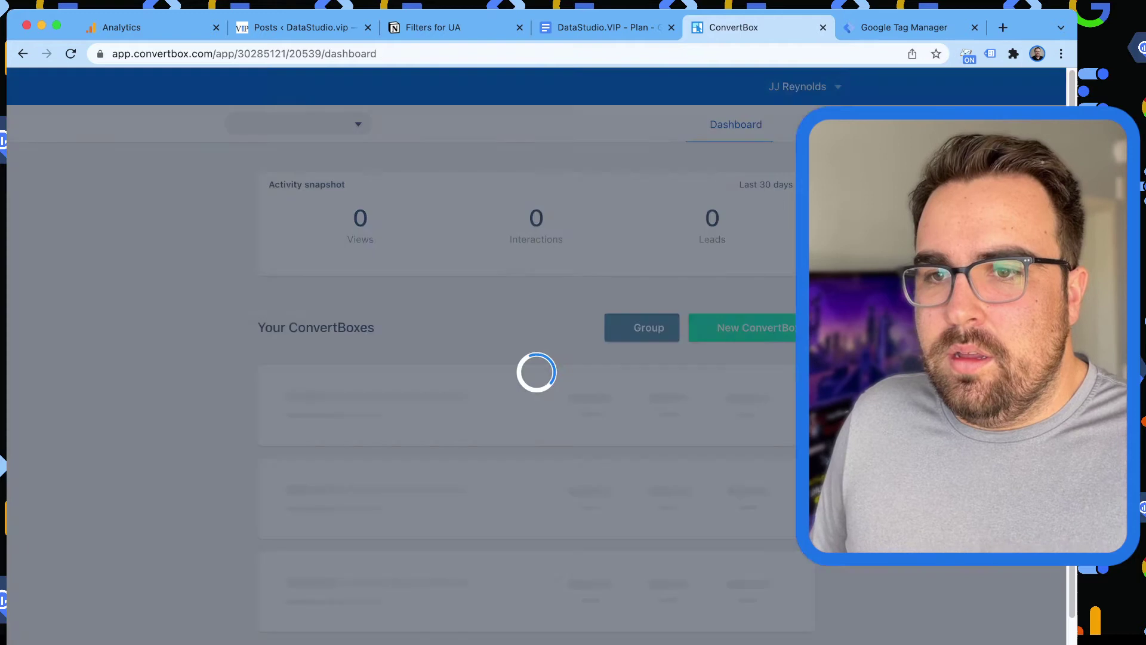
pyautogui.hotkey('ctrl', 'shift', 'Tab')
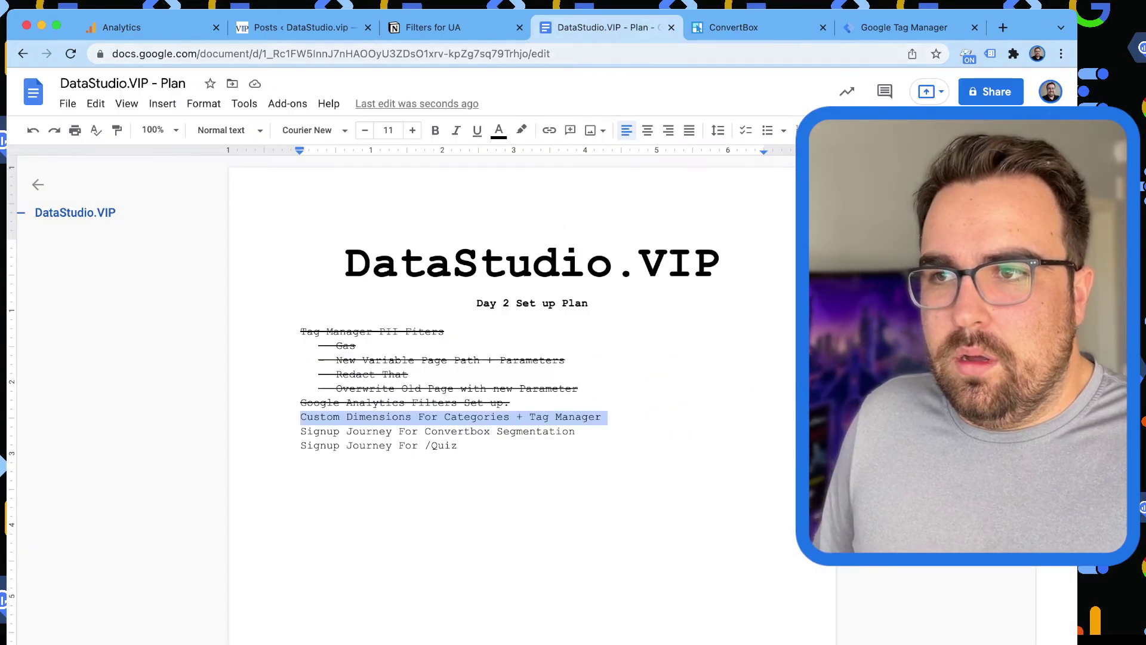
pyautogui.moveTo(606, 27); pyautogui.dragTo(909, 28)
pyautogui.moveTo(758, 28); pyautogui.dragTo(317, 28)
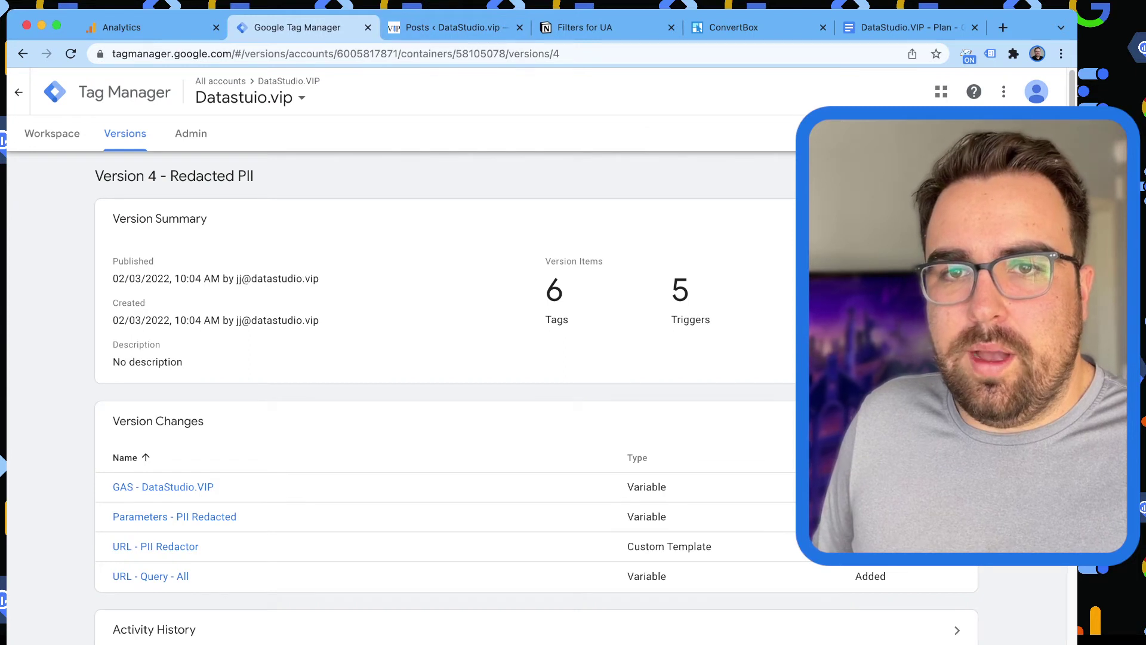
# Start a Tag Manager preview from the workspace and connect Tag Assistant to datastudio.vip.
pyautogui.click(52, 133)
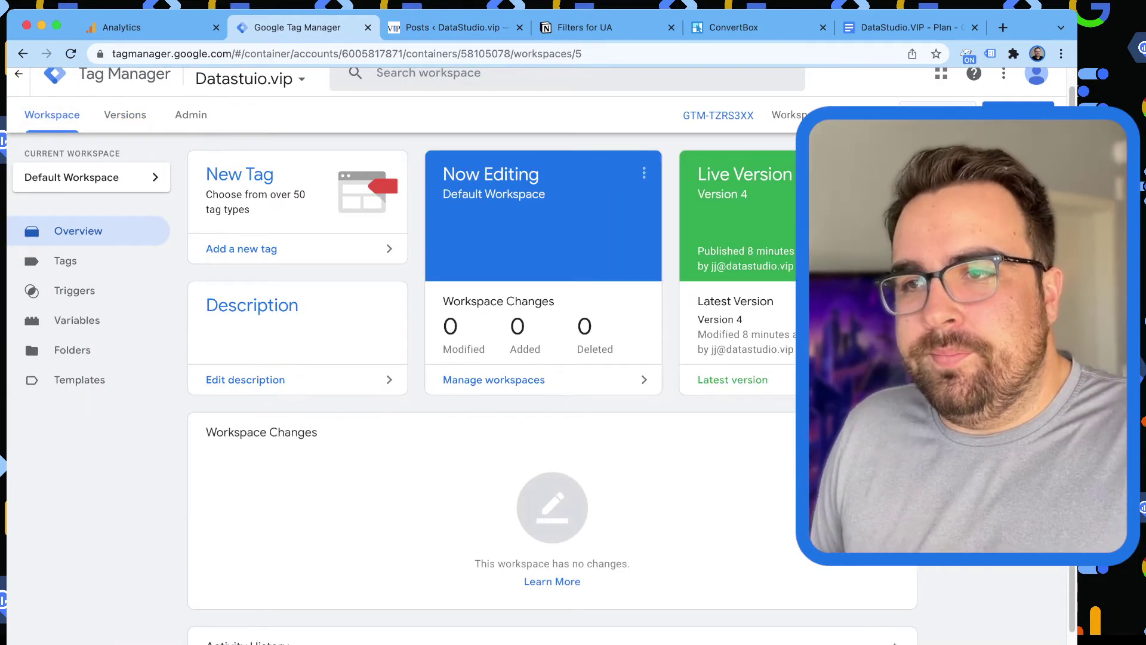
pyautogui.click(937, 115)
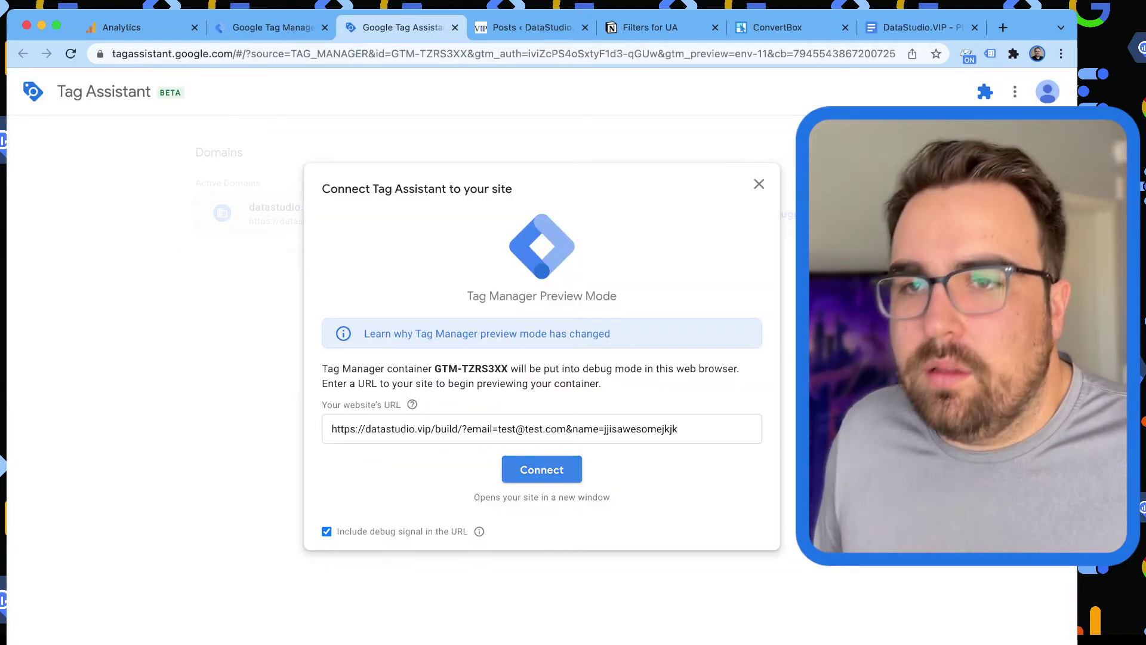
pyautogui.click(541, 469)
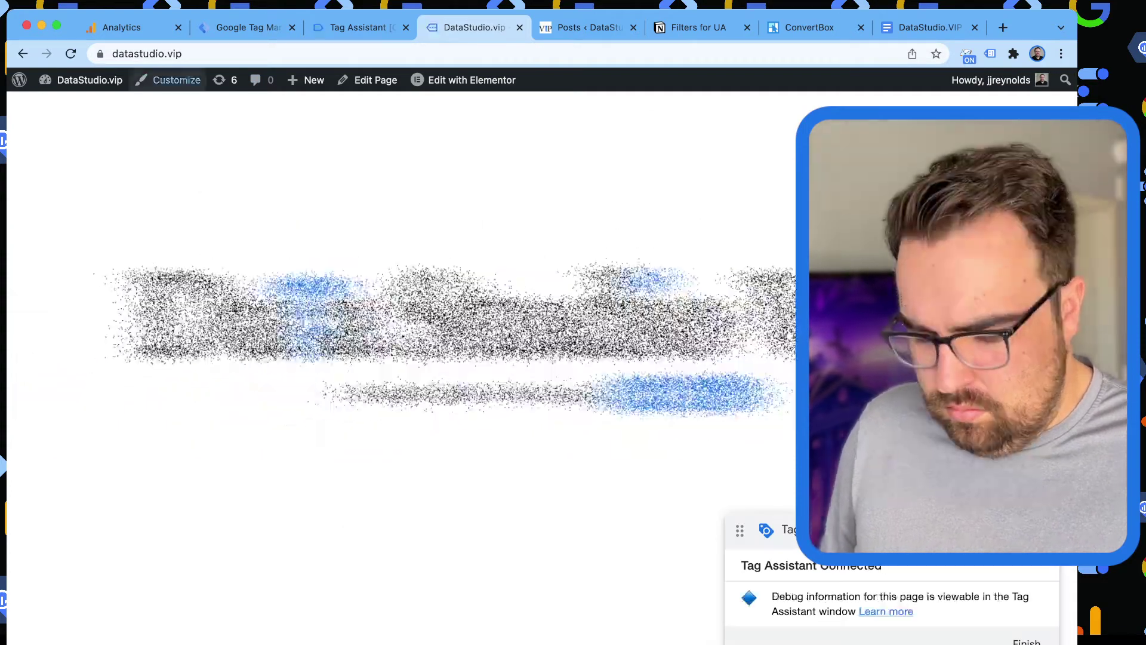
# Load datastudio.vip/build in preview and open the Post #1, Hello Friend post.
pyautogui.press('super+l')
pyautogui.press('Right')
pyautogui.write('b')
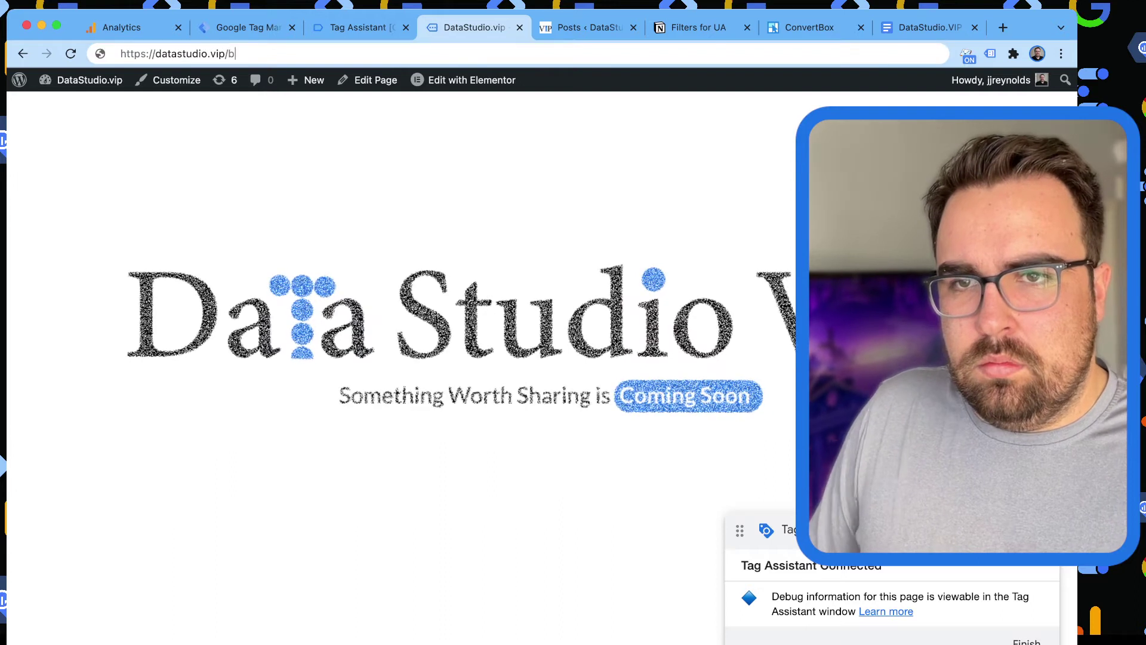
pyautogui.write('uild')
pyautogui.press('Return')
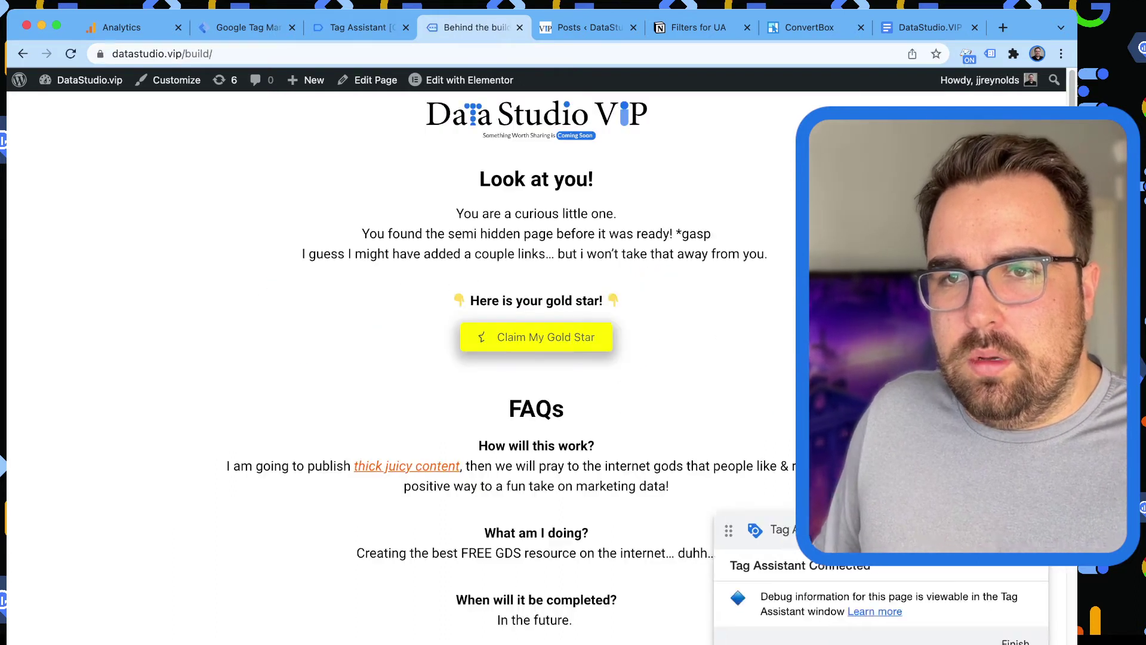
pyautogui.press('super+l')
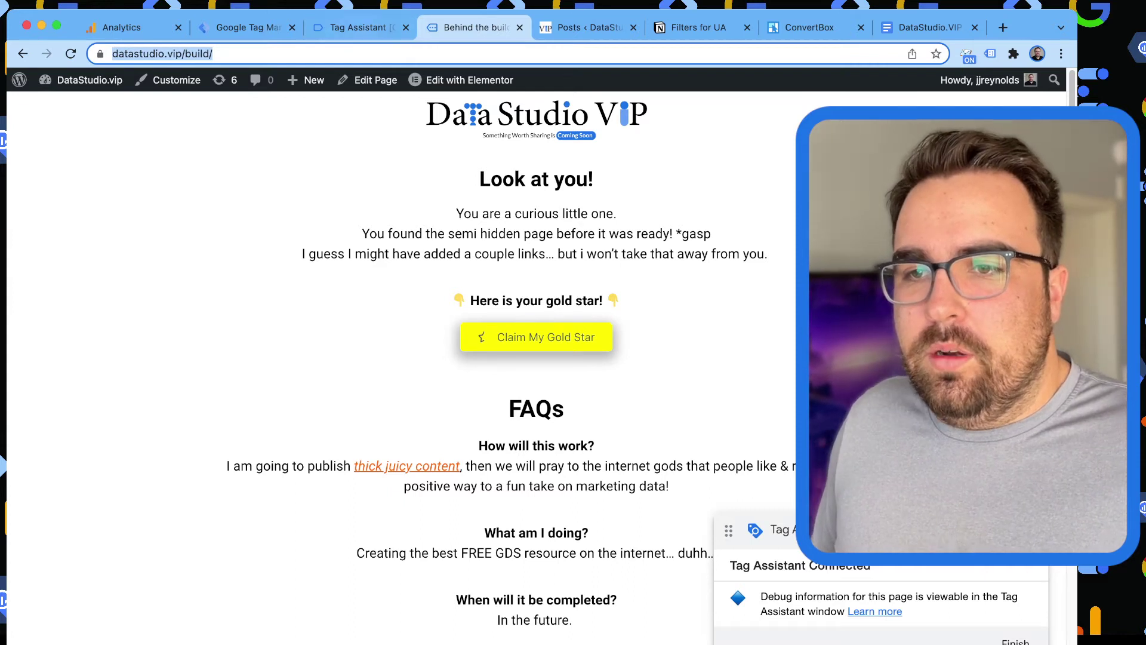
pyautogui.scroll(-15, 536, 358)
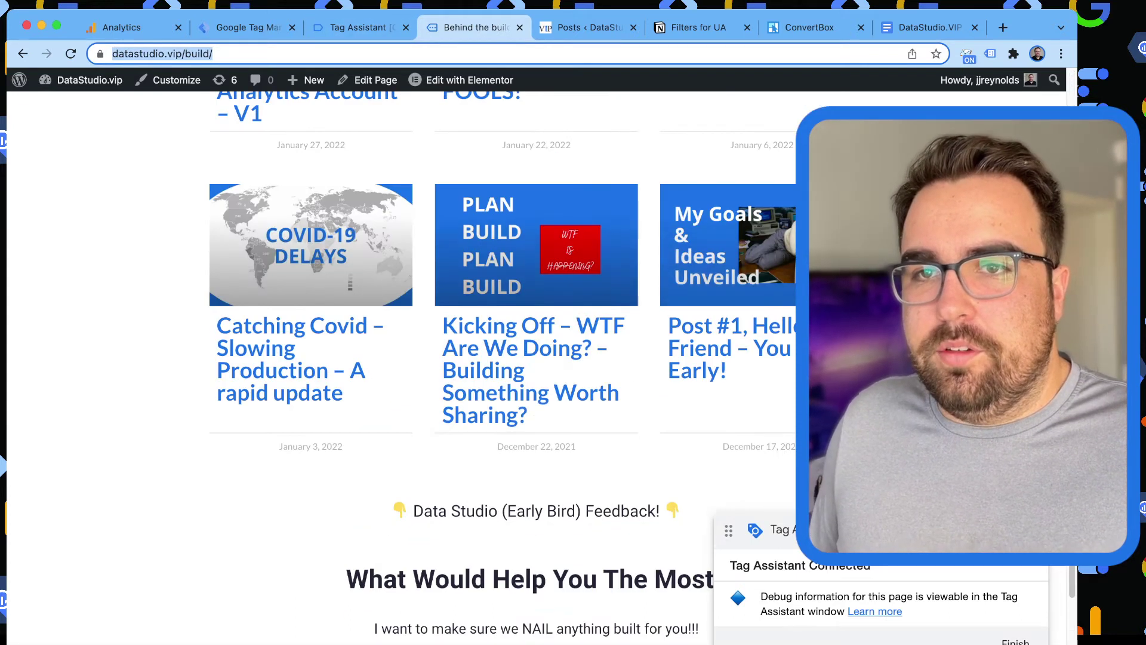
pyautogui.click(734, 250)
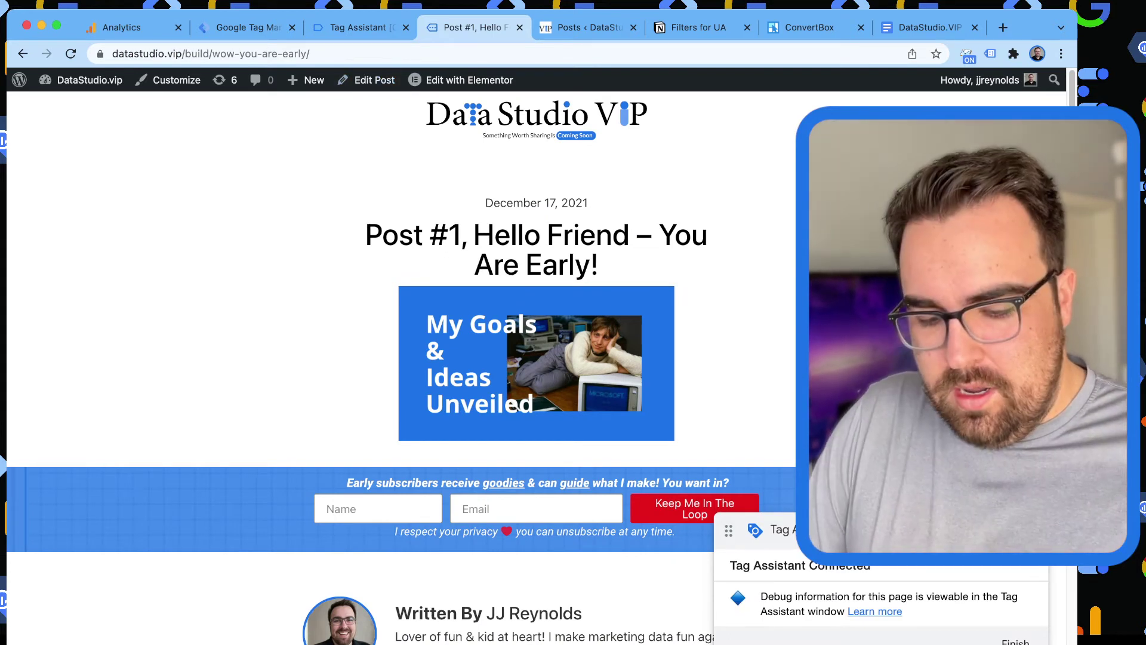
# Begin a web search for gtm4wp in a new tab.
pyautogui.press('super+t')
pyautogui.write('gtm4wp')
# Search gtm4wp, open the gtm4wp.com result and accept its cookie notice.
pyautogui.press('Return')
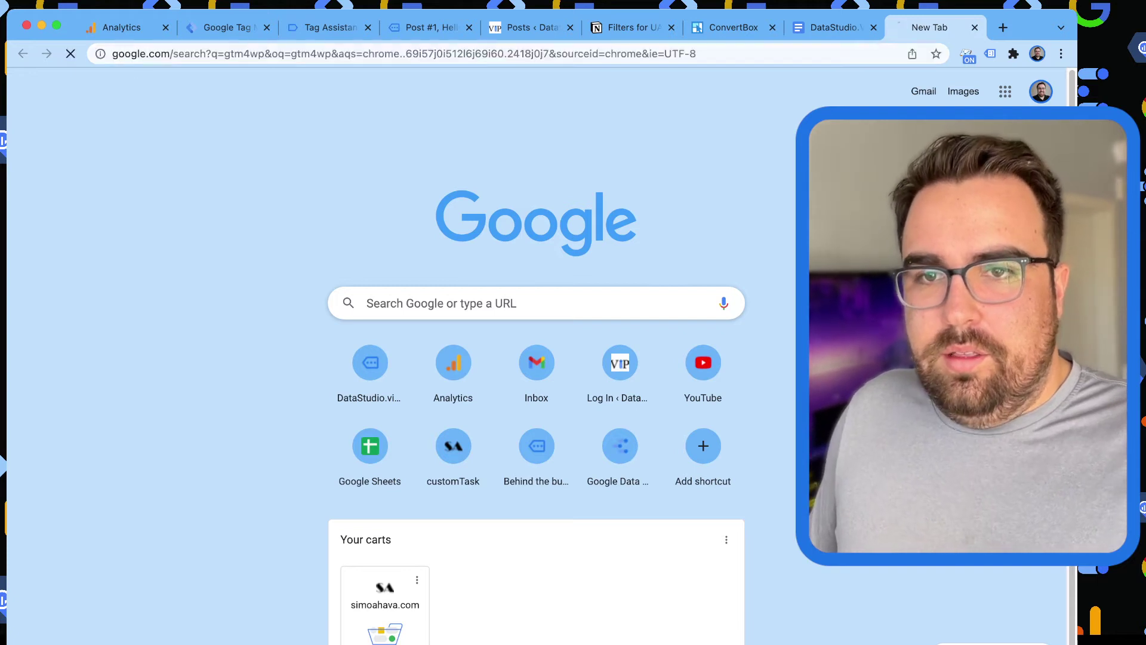
pyautogui.click(319, 233)
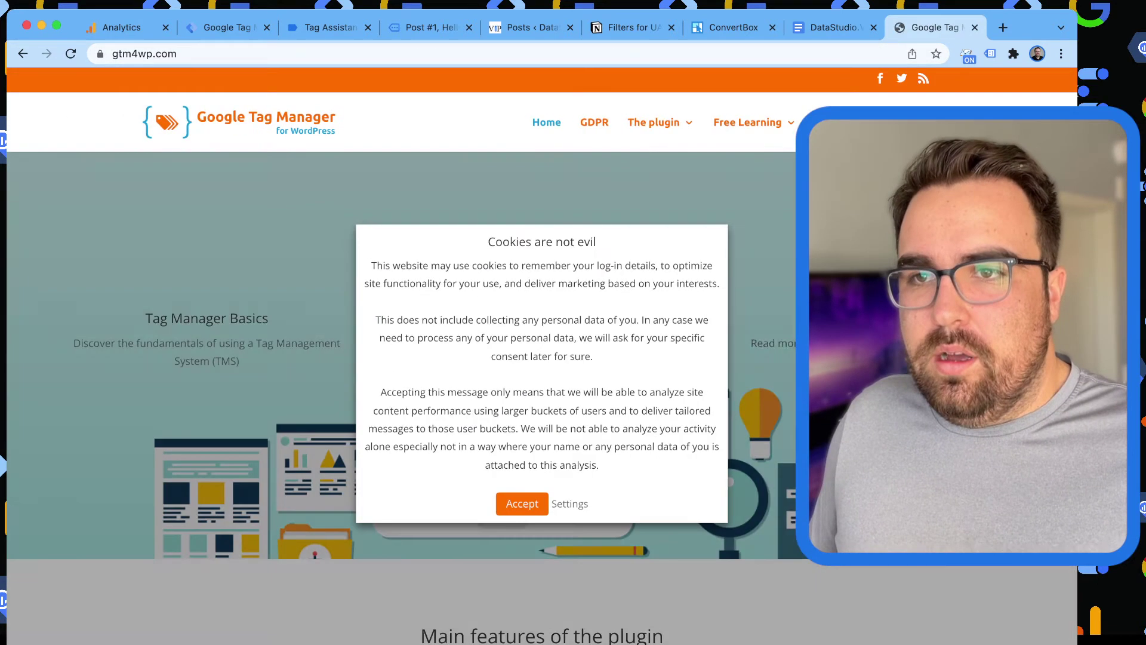
pyautogui.click(521, 503)
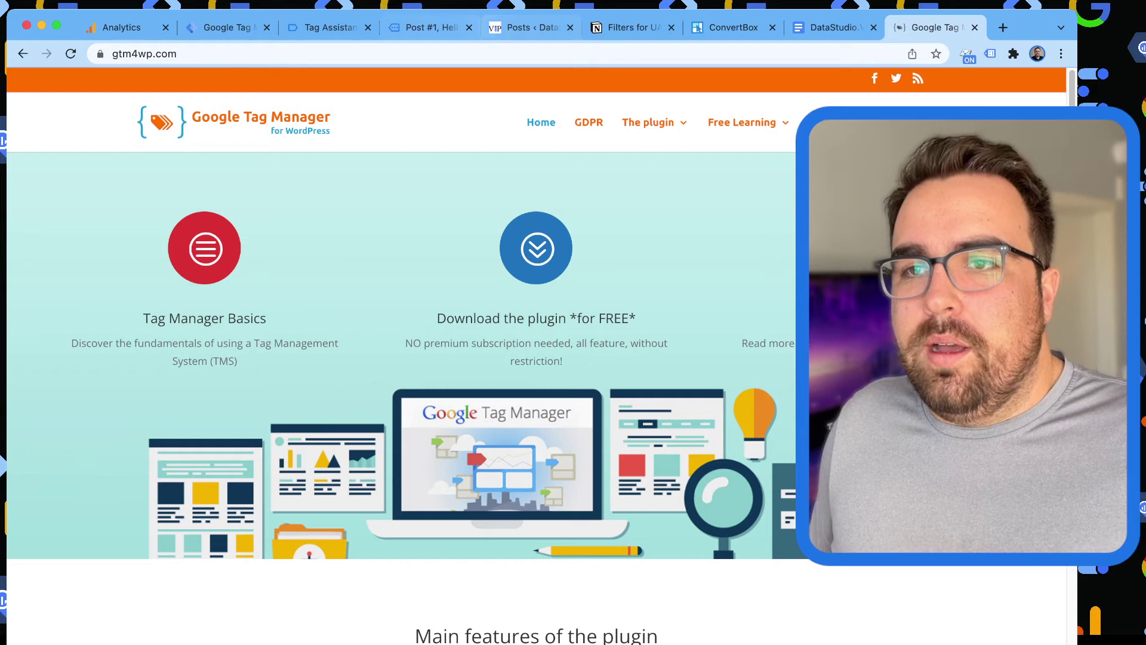
# Search the web for 'datalayer checker chrome' in a new tab.
pyautogui.click(523, 26)
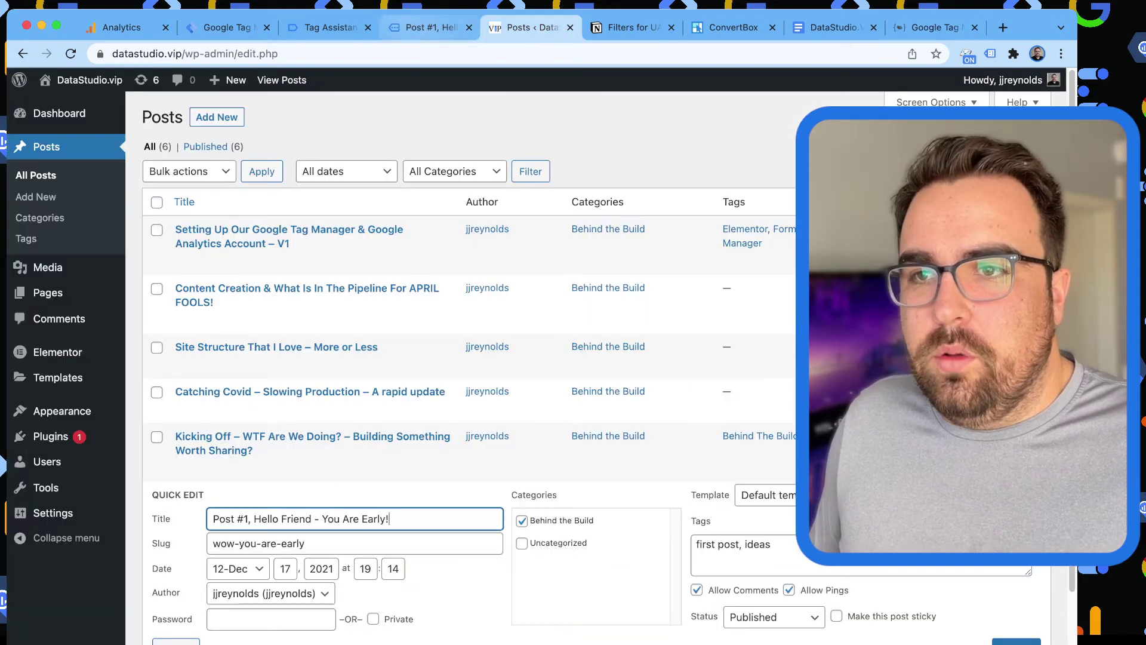
pyautogui.hotkey('ctrl', 'shift', 'Tab')
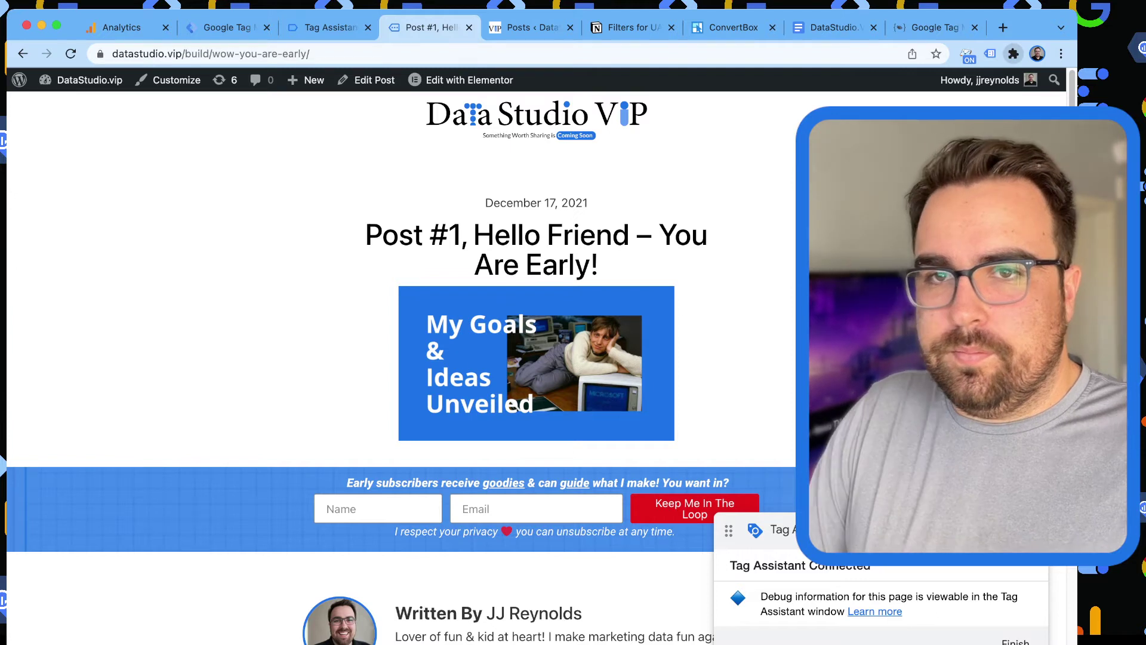
pyautogui.hotkey('ctrl', 't')
pyautogui.write('datalayer checker')
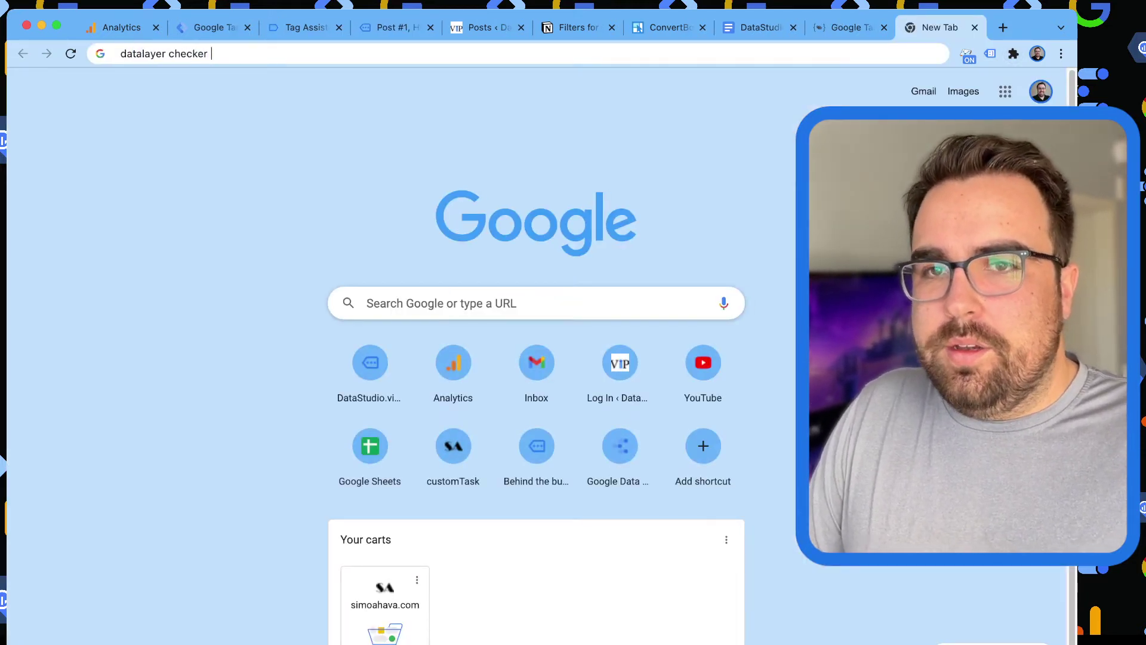
pyautogui.write(' chrome')
pyautogui.press('Return')
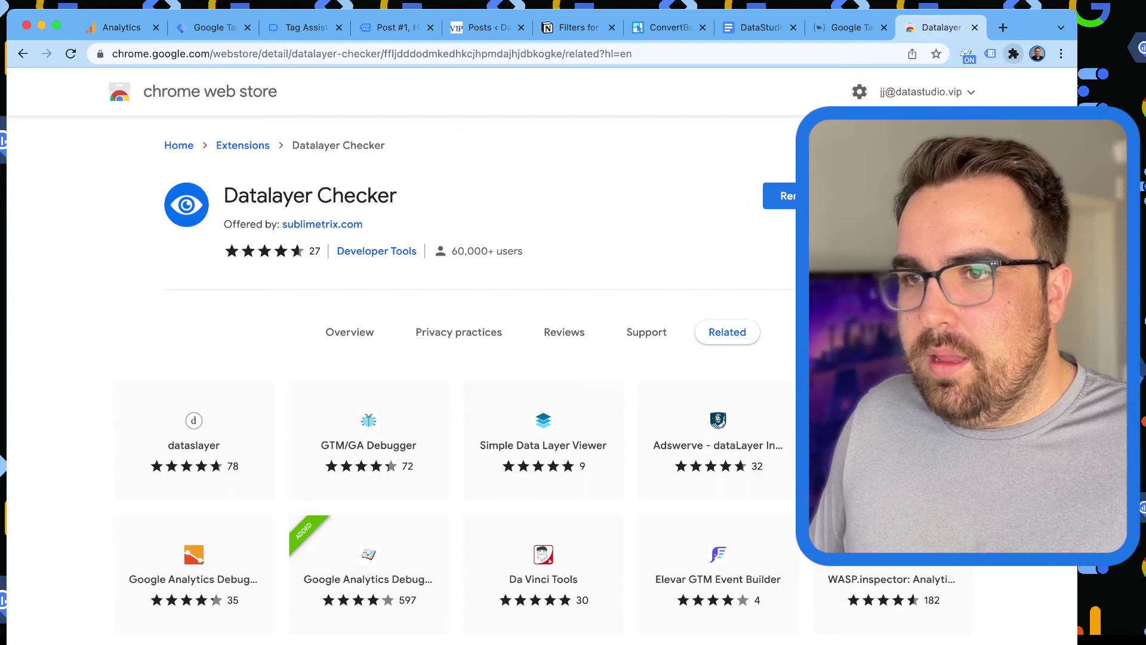
# Return to the Post #1 page, then to the Tag Assistant debug view.
pyautogui.hotkey('ctrl', 'shift', 'Tab')
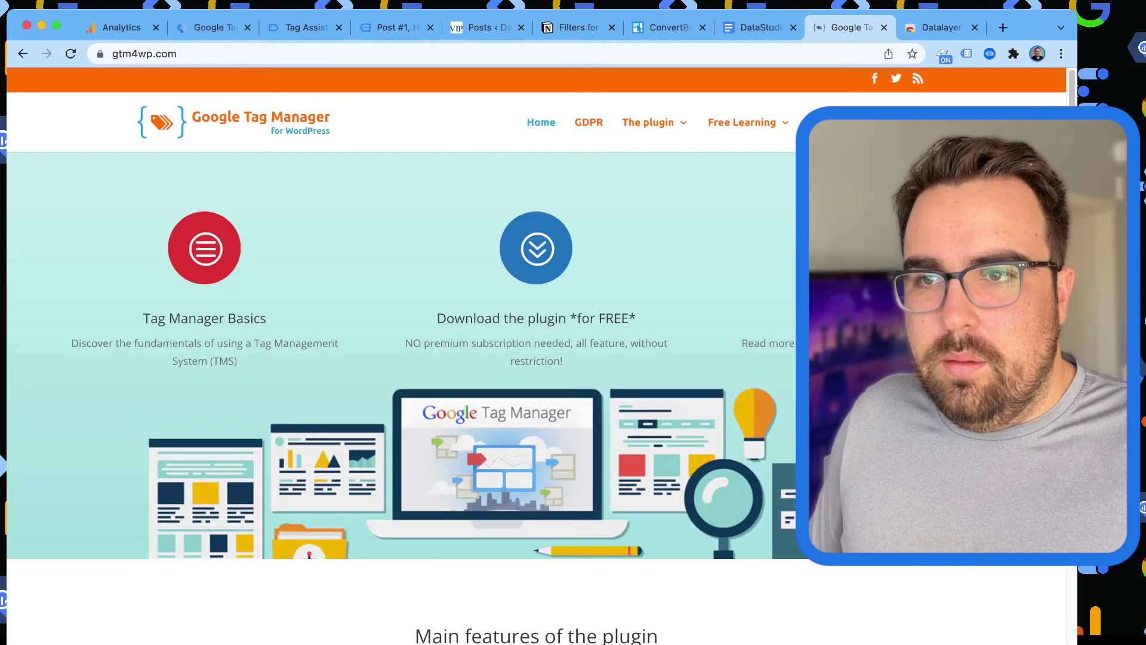
pyautogui.hotkey('ctrl', 'shift', 'Tab')
pyautogui.hotkey('ctrl', 'shift', 'Tab')
pyautogui.hotkey('ctrl', 'shift', 'Tab')
pyautogui.hotkey('ctrl', 'shift', 'Tab')
pyautogui.hotkey('ctrl', 'shift', 'Tab')
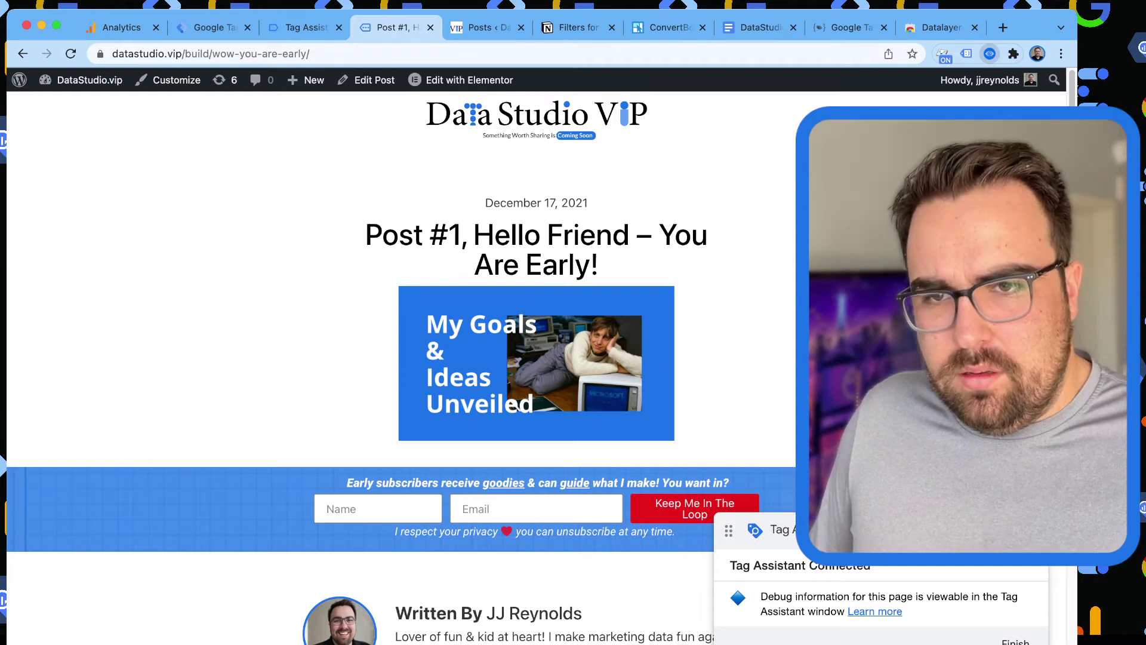
pyautogui.press('super+Tab')
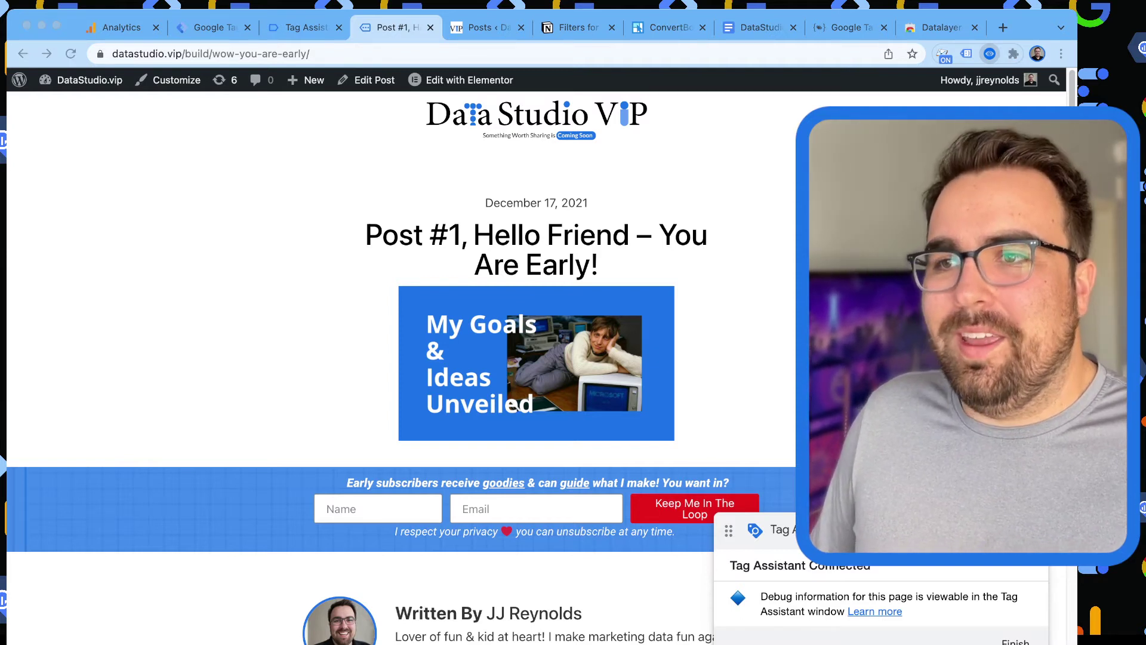
pyautogui.press('super+Tab')
pyautogui.press('super+Tab')
pyautogui.press('super+Tab')
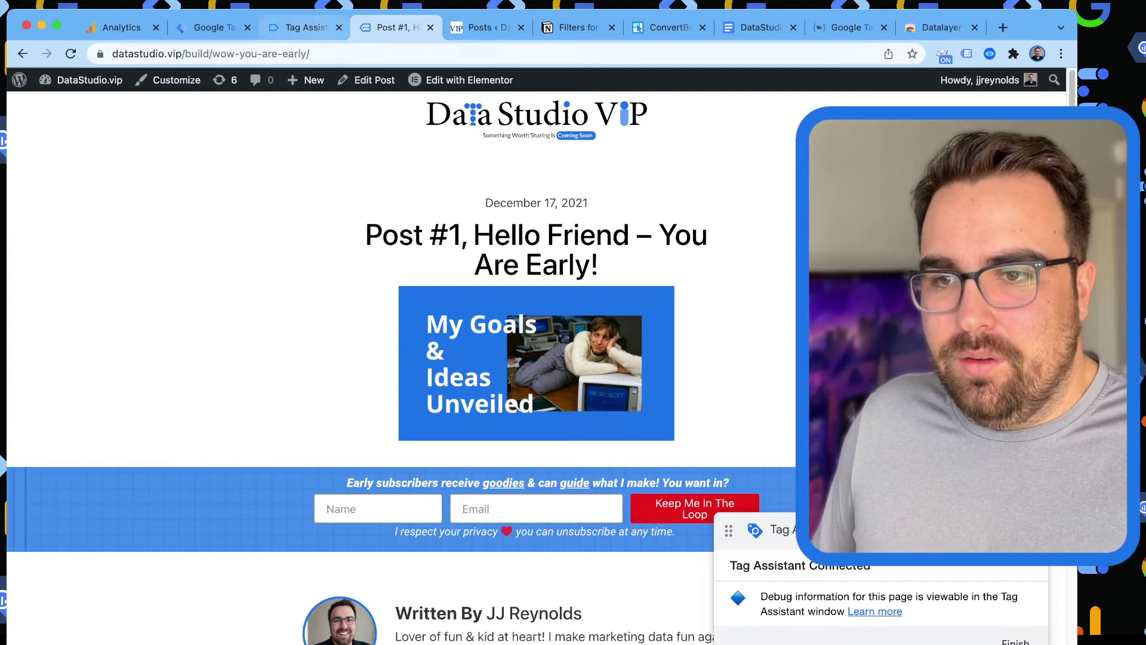
pyautogui.hotkey('ctrl', 'shift', 'Tab')
# Browse the debug events, open 45 Message and expand its full dataLayer push.
pyautogui.click(542, 351)
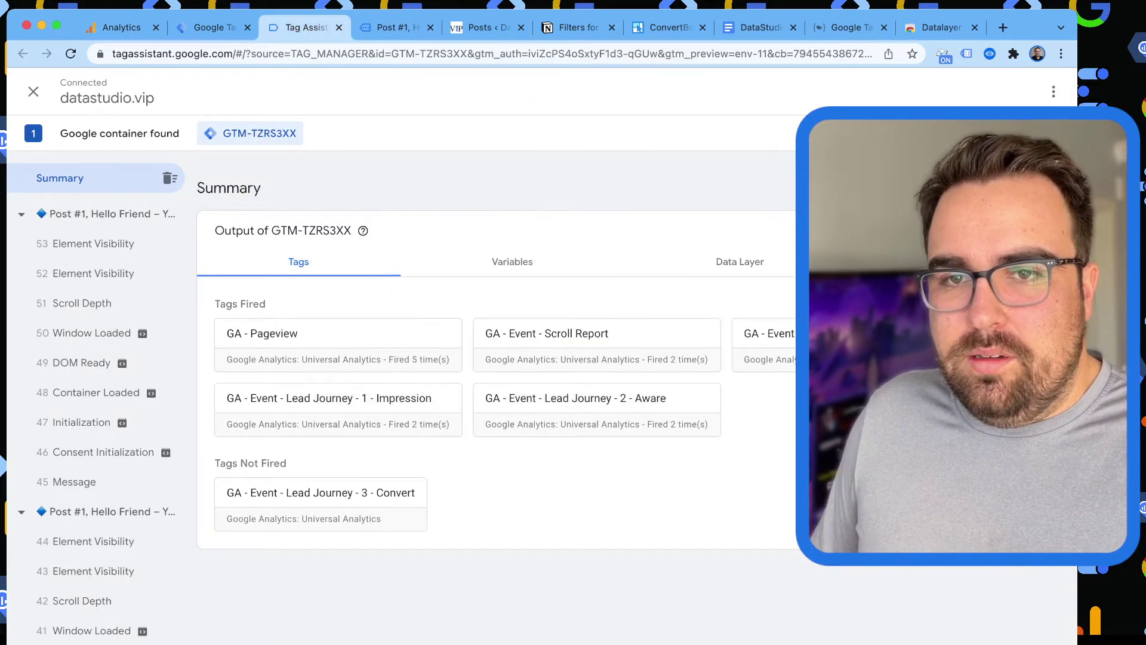
pyautogui.click(512, 262)
pyautogui.click(89, 243)
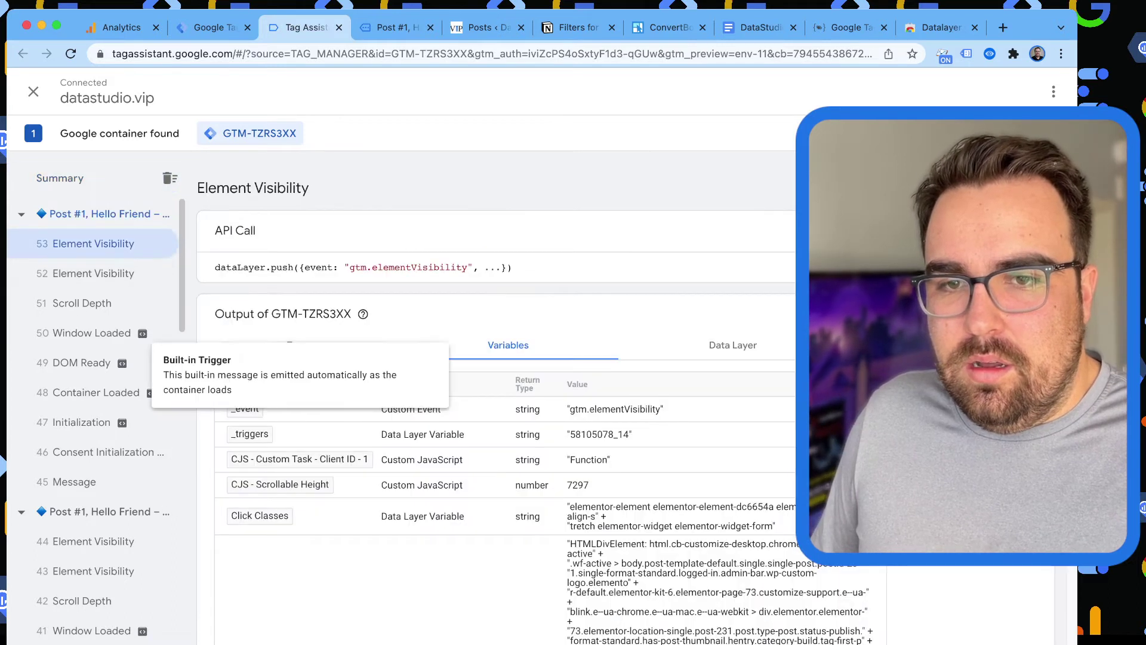
pyautogui.click(102, 452)
pyautogui.click(74, 481)
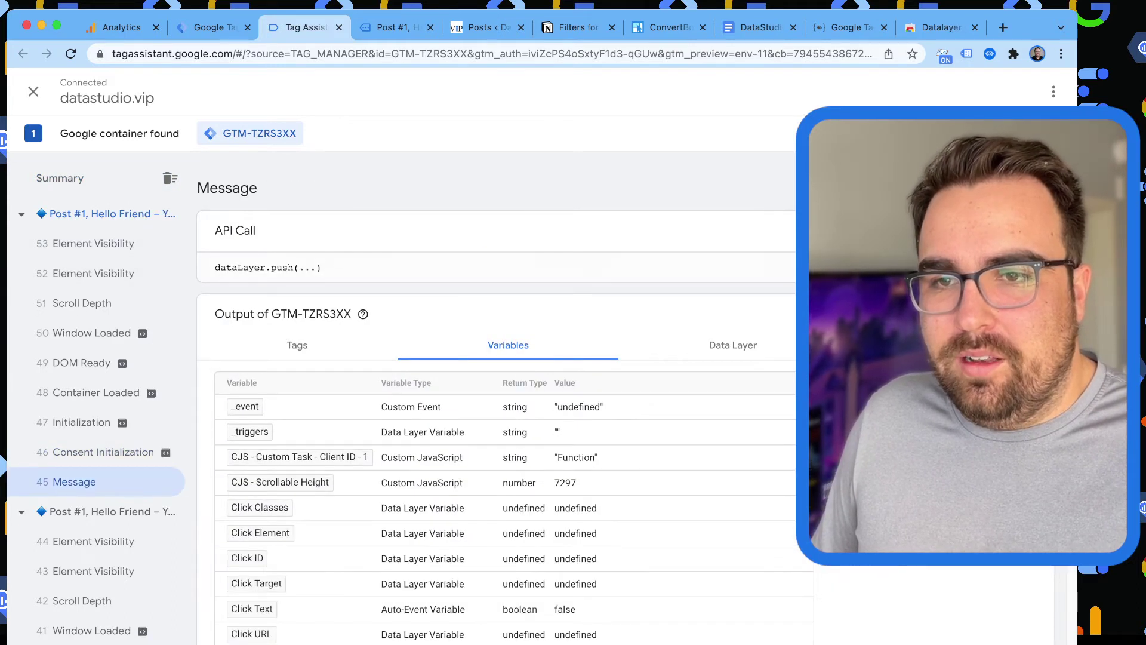
pyautogui.click(321, 266)
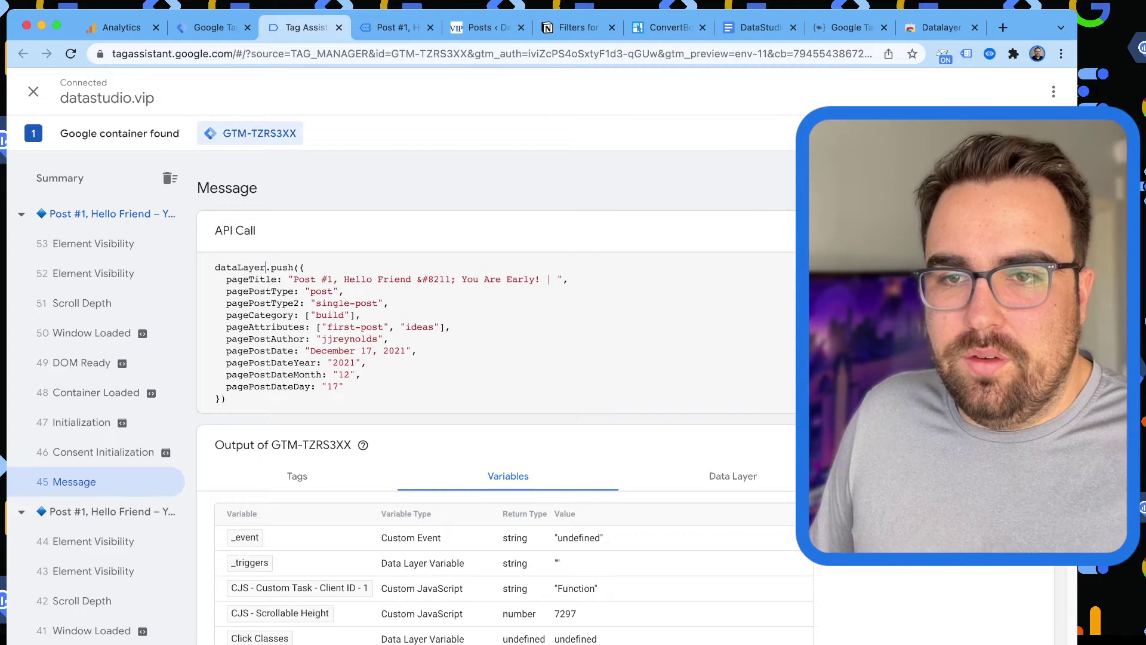
# Highlight the pushed properties: pagePostType2, pageCategory "build" and pageAttributes.
pyautogui.moveTo(267, 267); pyautogui.dragTo(344, 387)
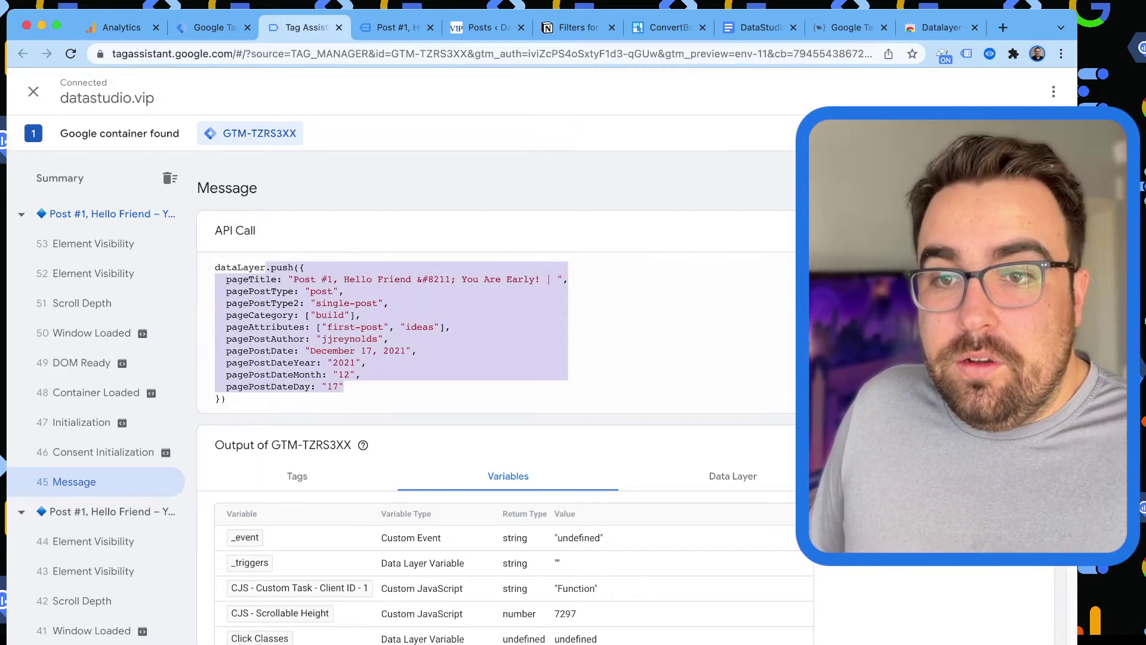
pyautogui.click(382, 303)
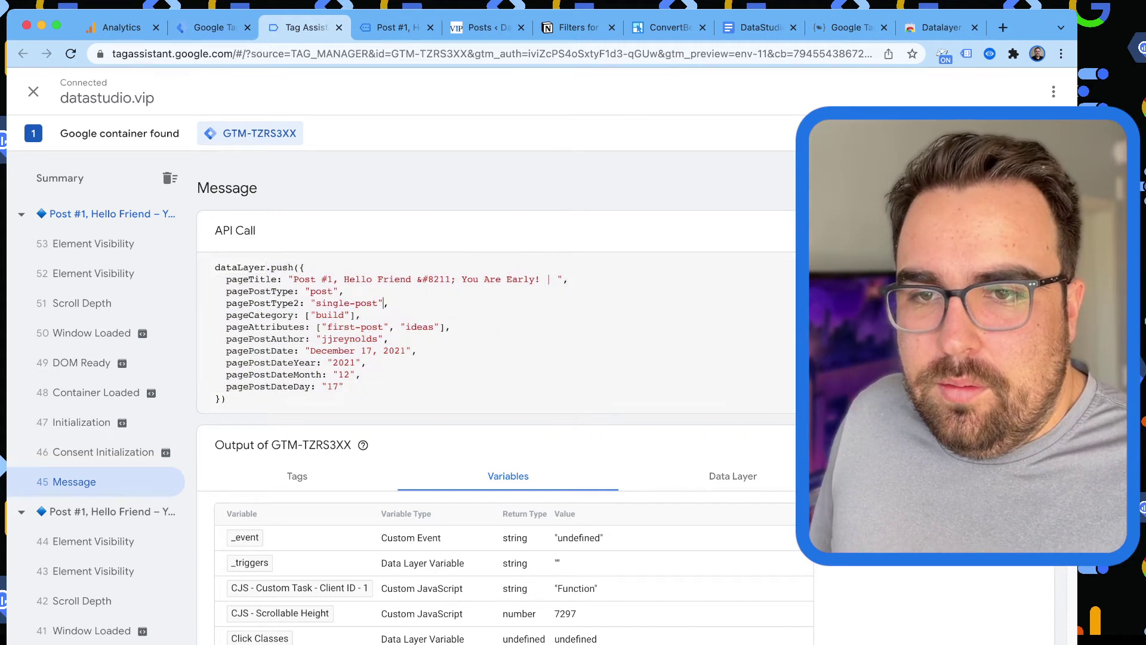
pyautogui.moveTo(387, 303); pyautogui.dragTo(227, 303)
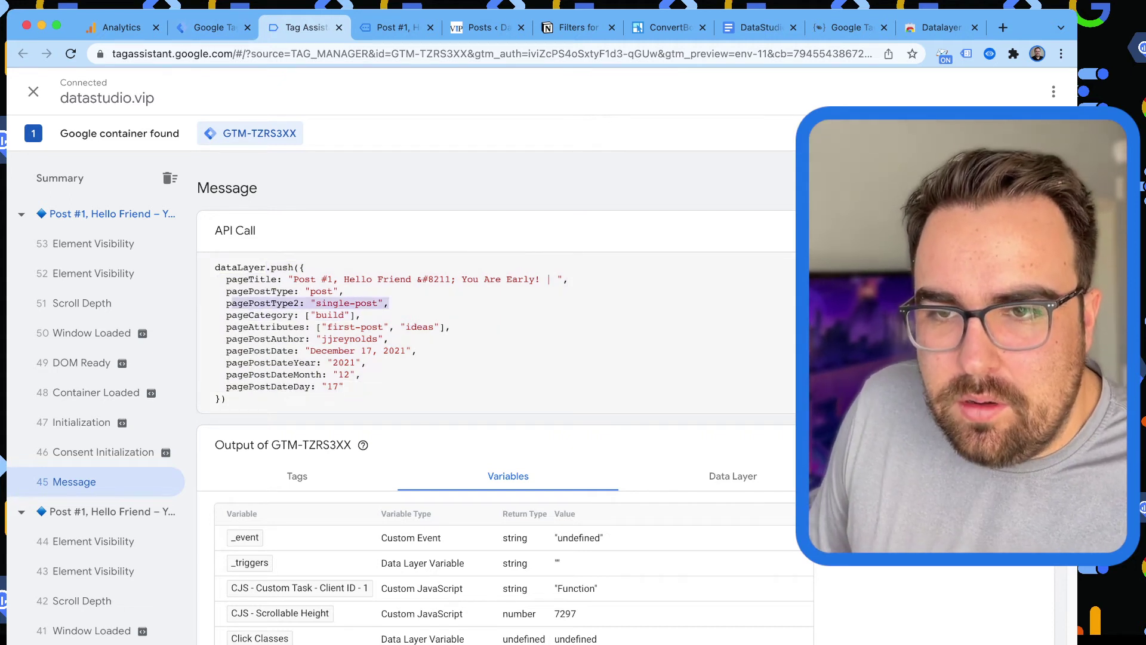
pyautogui.moveTo(243, 314); pyautogui.dragTo(298, 315)
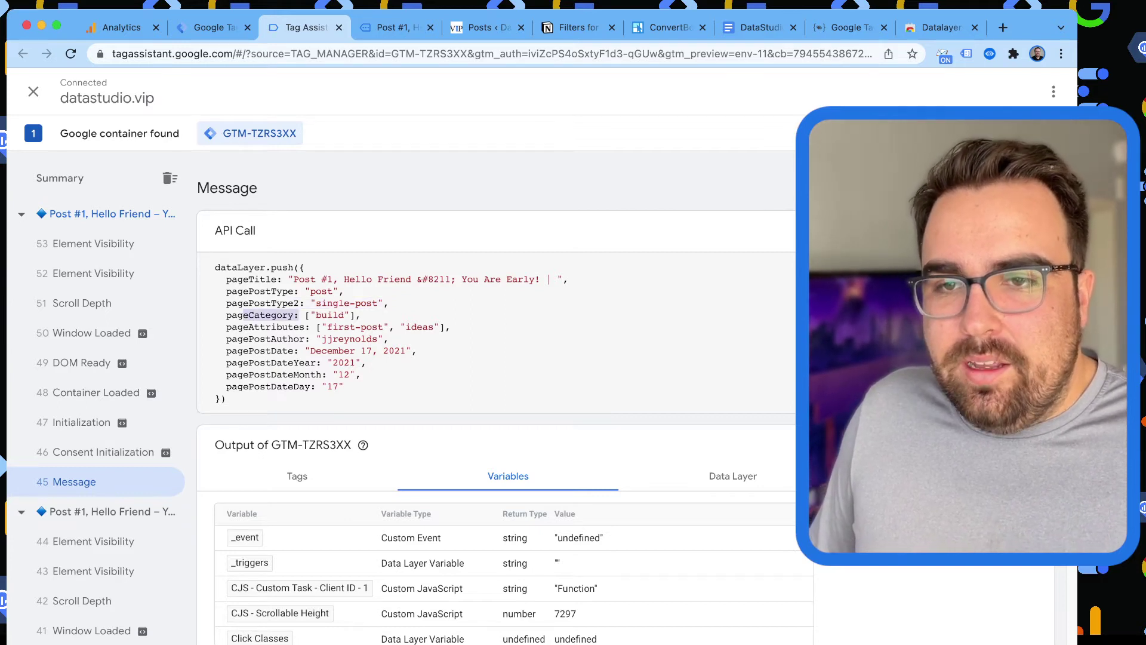
pyautogui.doubleClick(329, 315)
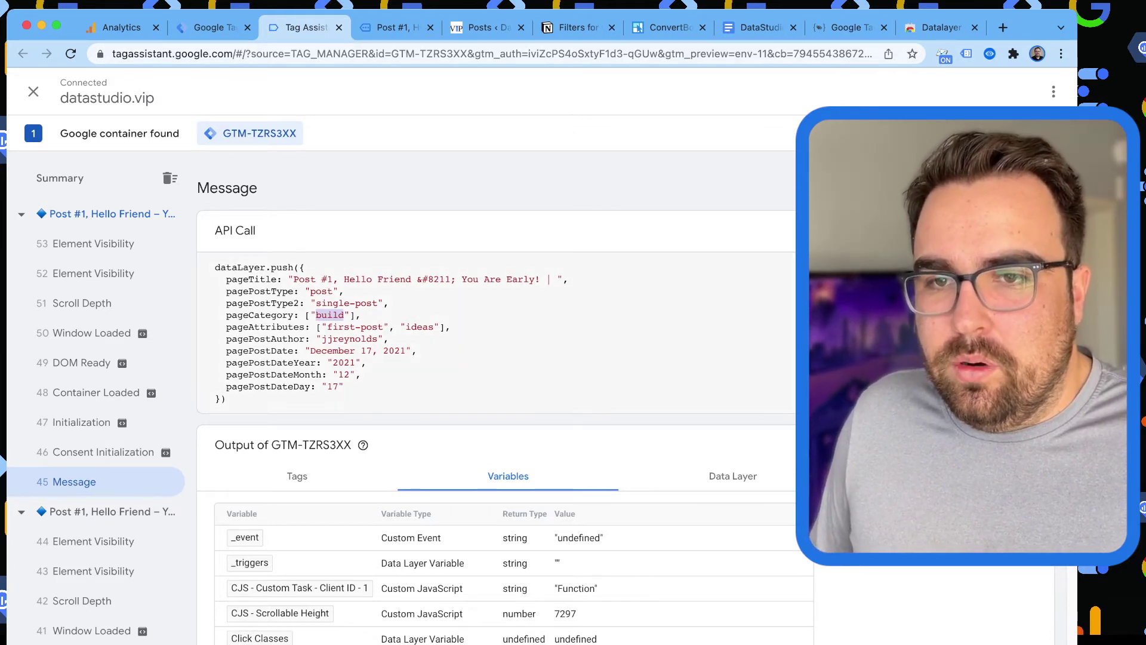
pyautogui.moveTo(227, 327); pyautogui.dragTo(451, 327)
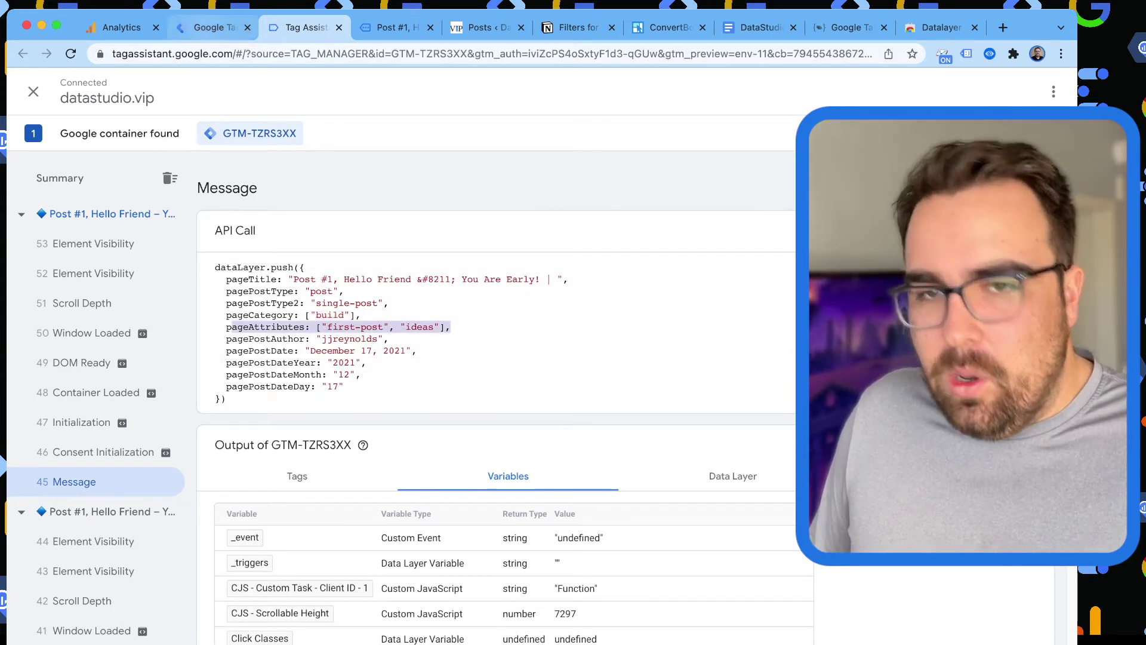
pyautogui.hotkey('ctrl', 'shift', 'Tab')
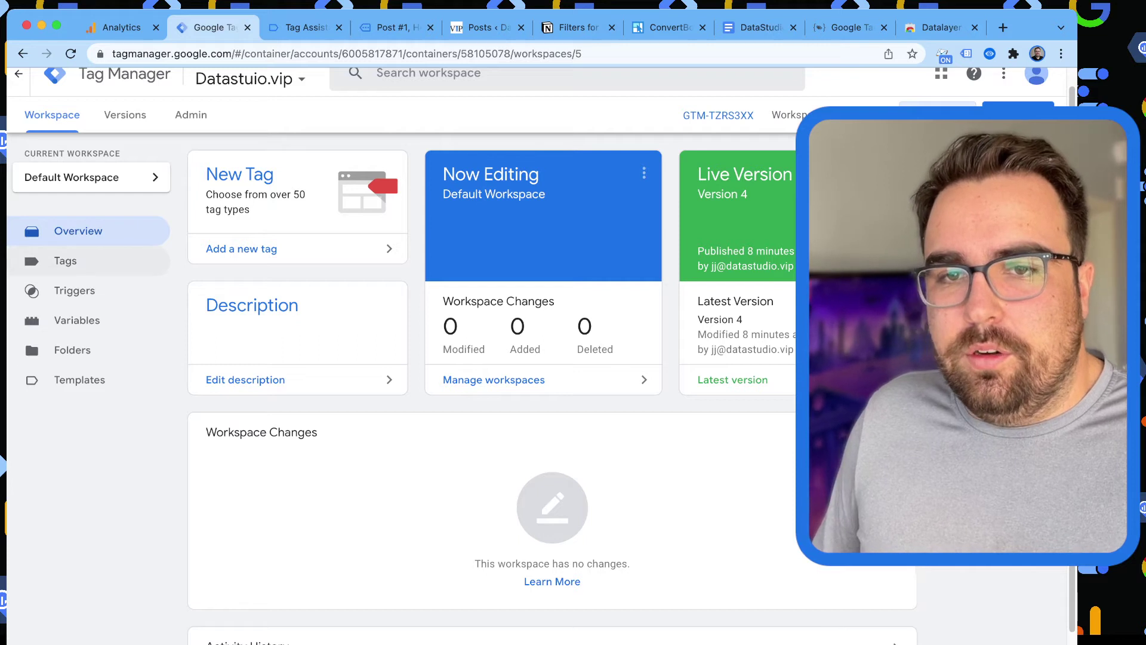
# Create a new user-defined variable of type Data Layer Variable.
pyautogui.click(77, 320)
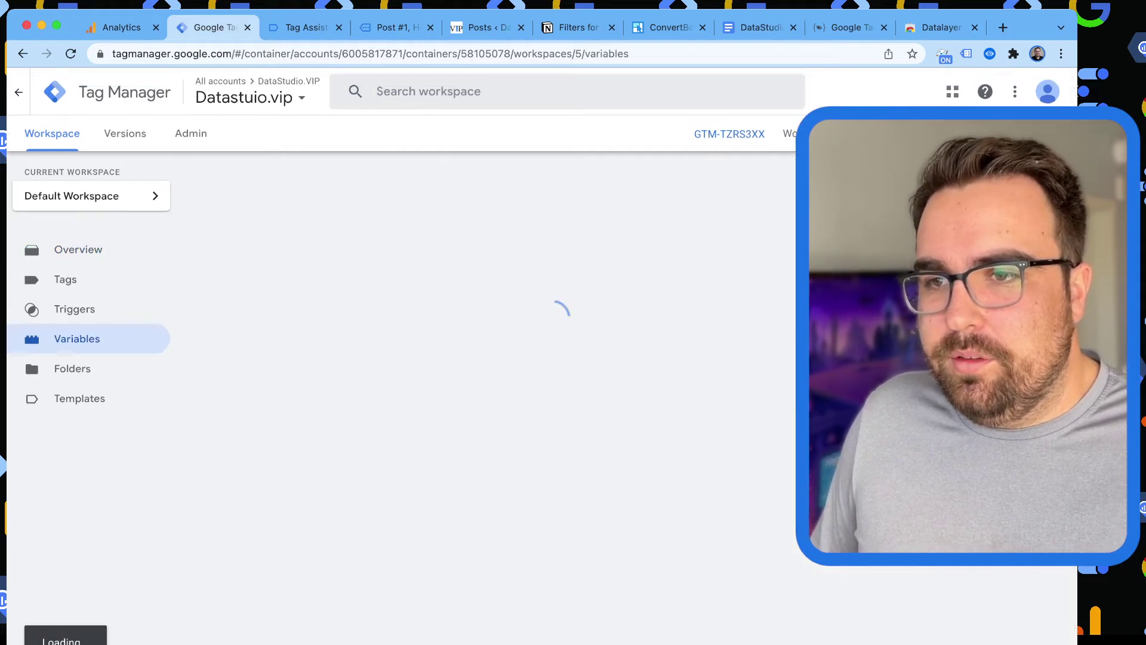
pyautogui.scroll(-15, 477, 358)
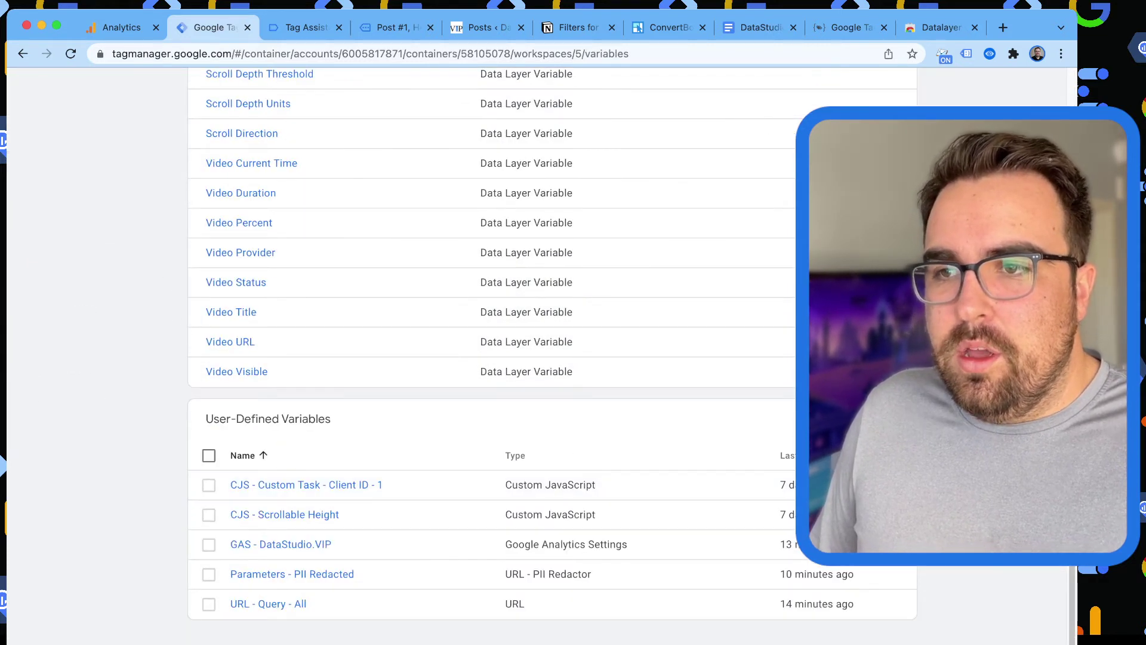
pyautogui.click(883, 418)
pyautogui.click(746, 269)
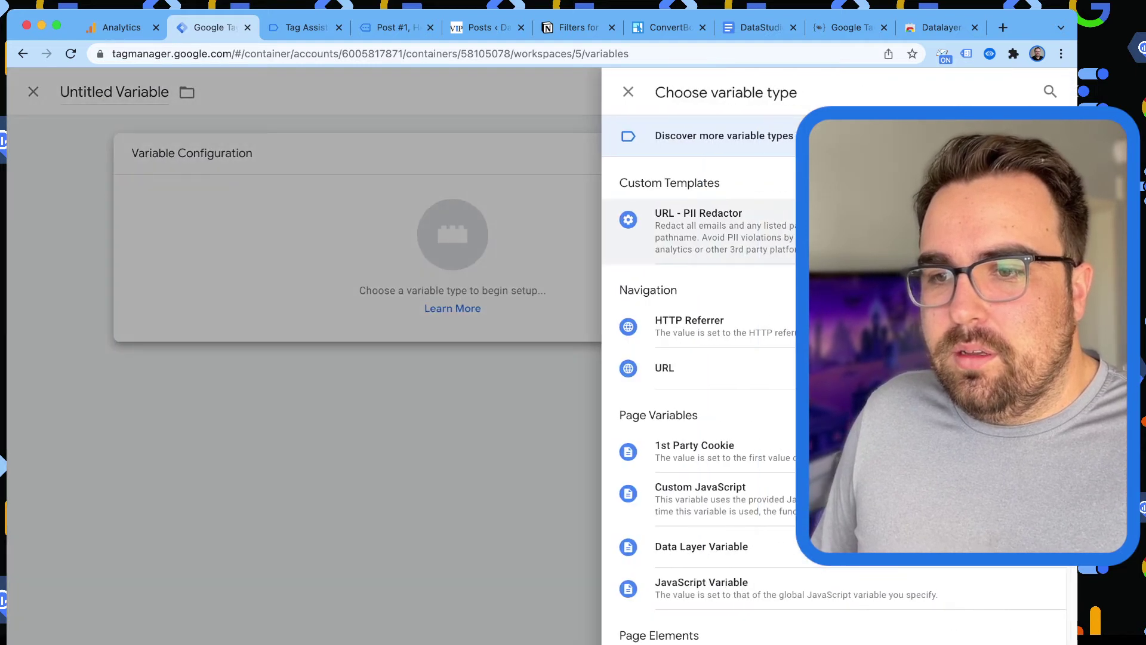
pyautogui.click(701, 546)
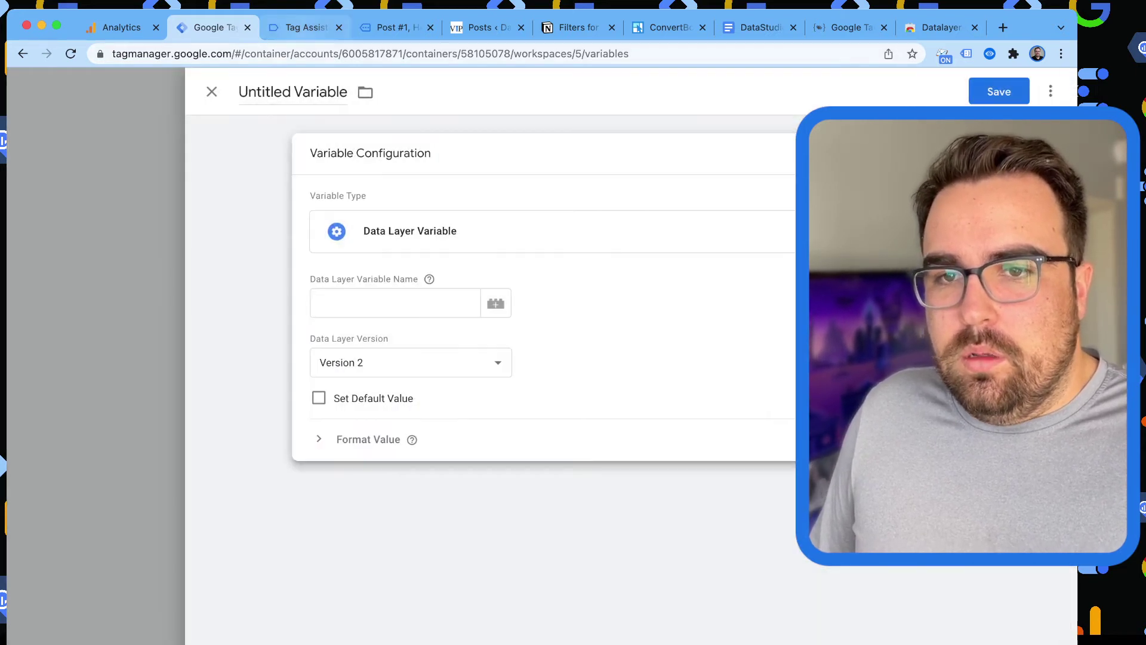
# Set the key to pageCategory.0, name it DLV - pageCategory.0, and save.
pyautogui.hotkey('ctrl', 'Tab')
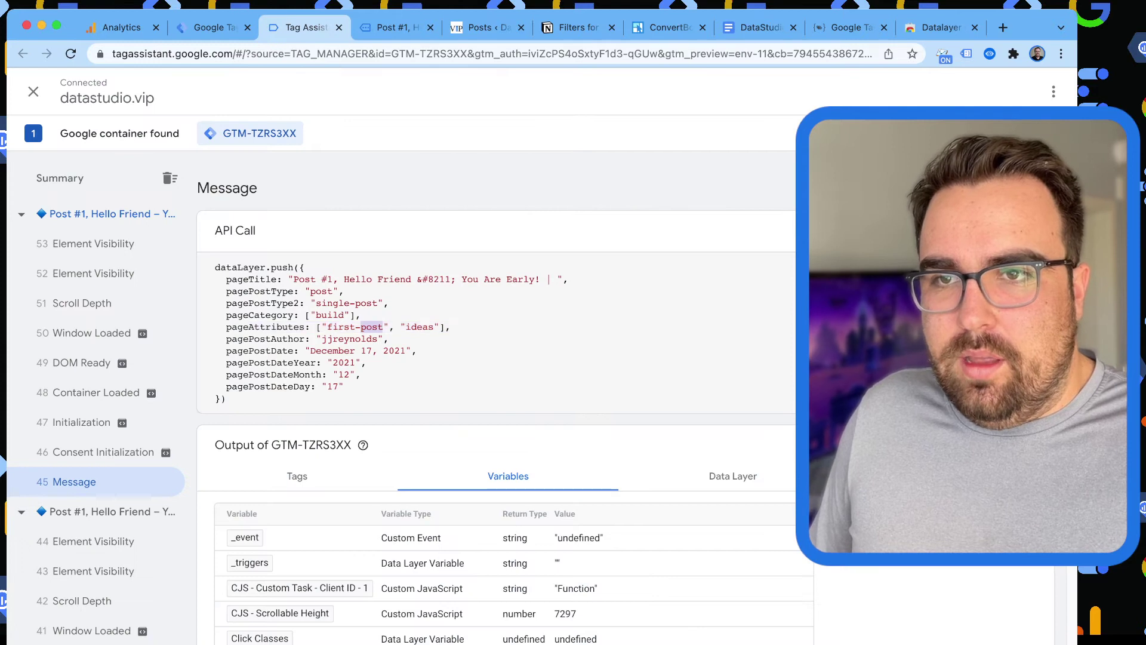
pyautogui.hotkey('ctrl', 'Tab')
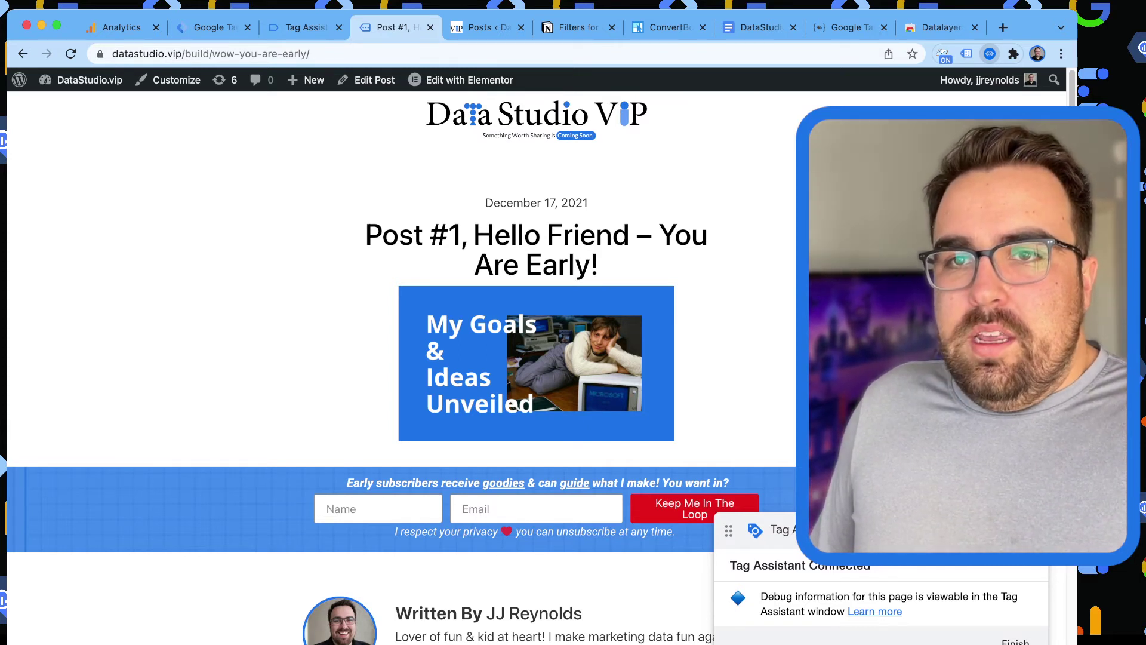
pyautogui.hotkey('ctrl', 'shift', 'Tab')
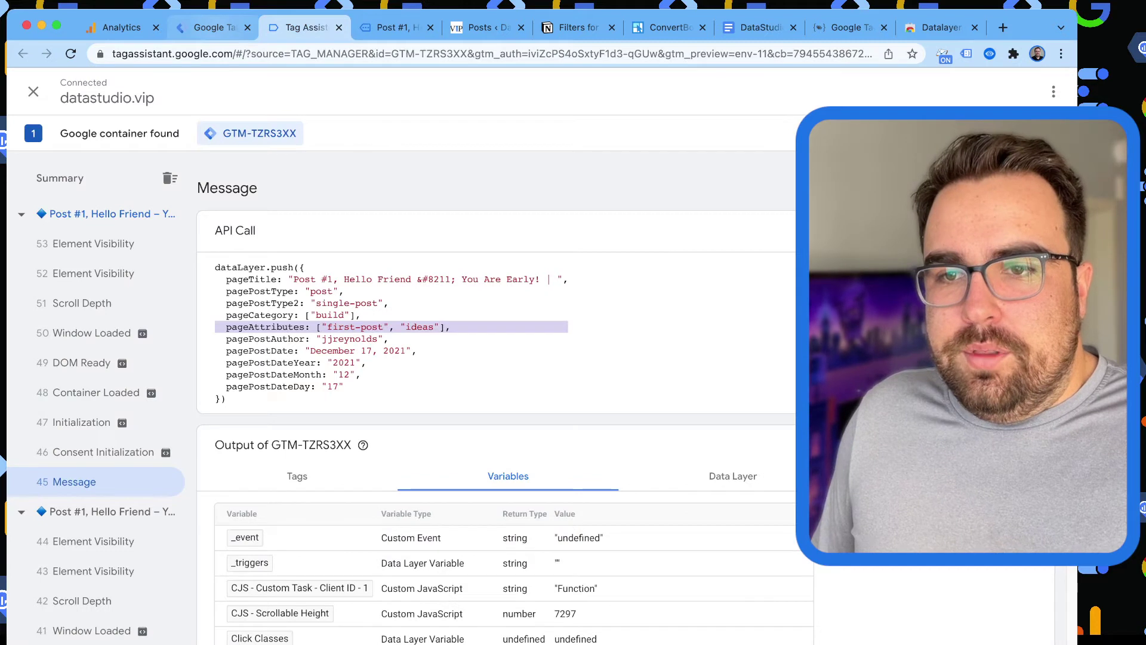
pyautogui.hotkey('ctrl', 'shift', 'Tab')
pyautogui.click(374, 303)
pyautogui.write('pageCategory.0')
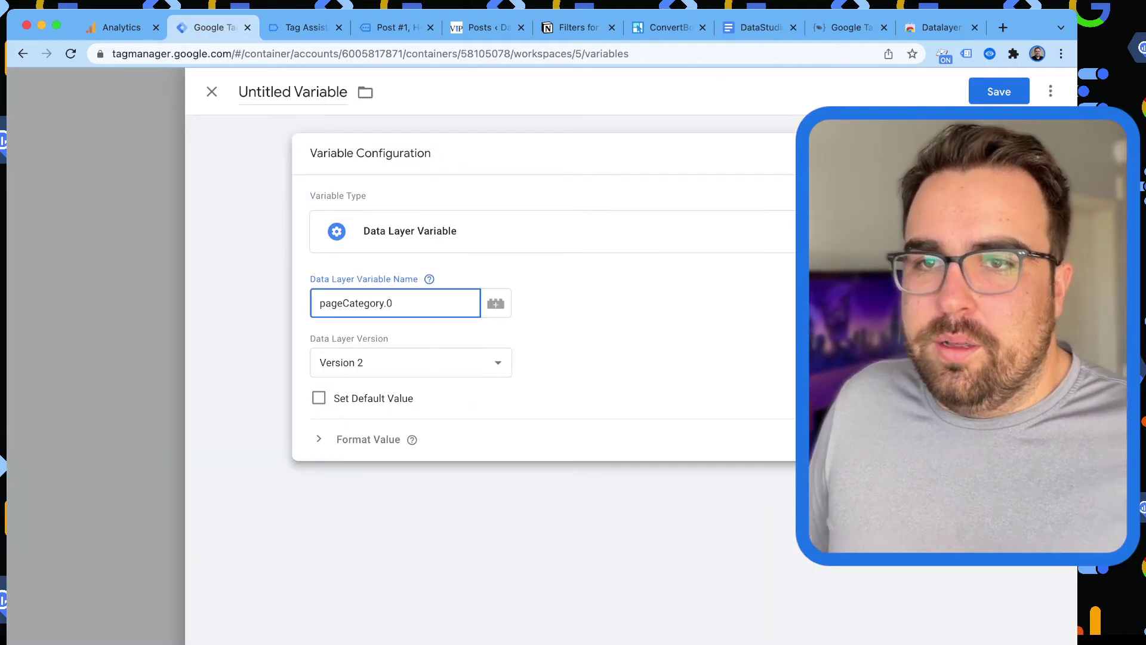
pyautogui.moveTo(347, 92); pyautogui.dragTo(239, 92)
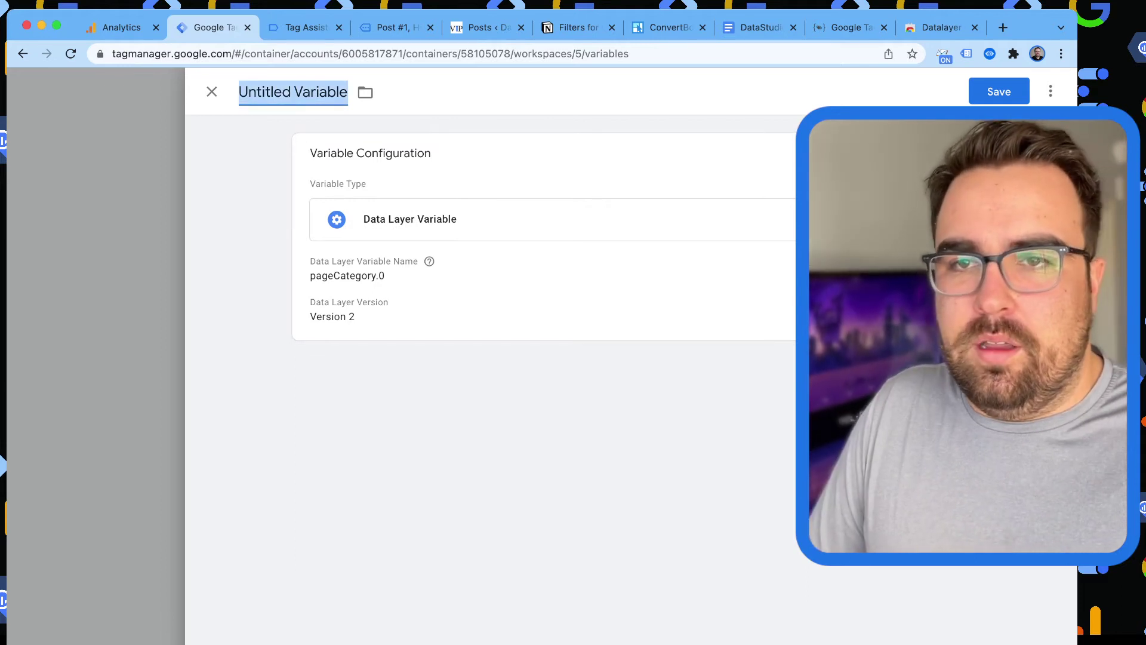
pyautogui.write('DLV -')
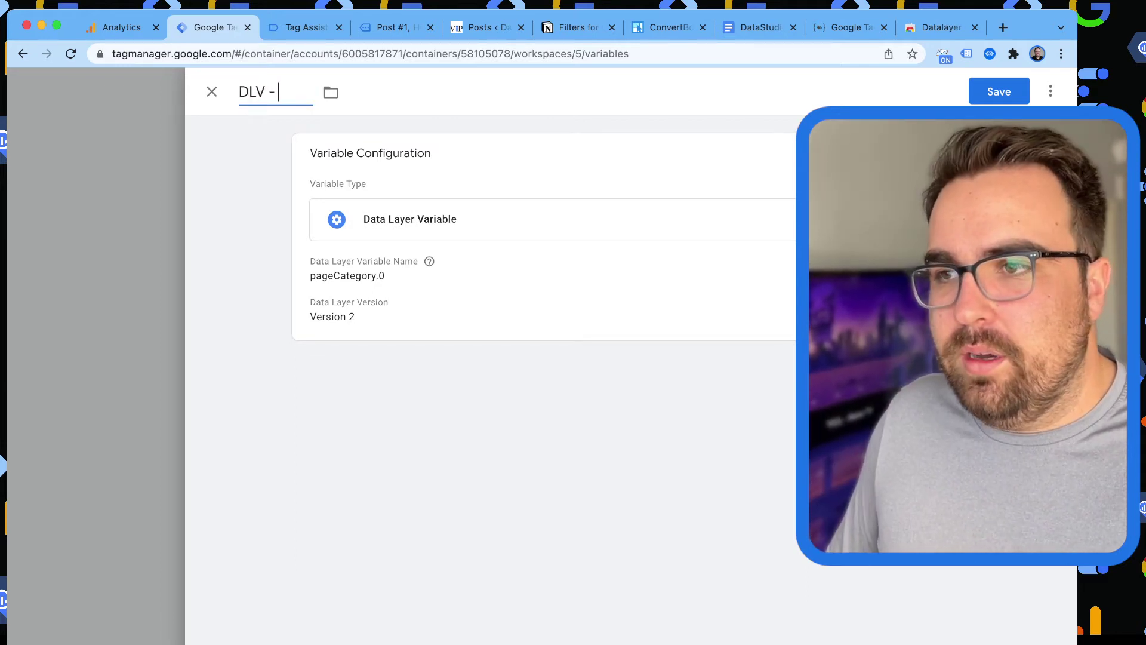
pyautogui.write('pageCategory.0')
pyautogui.click(999, 91)
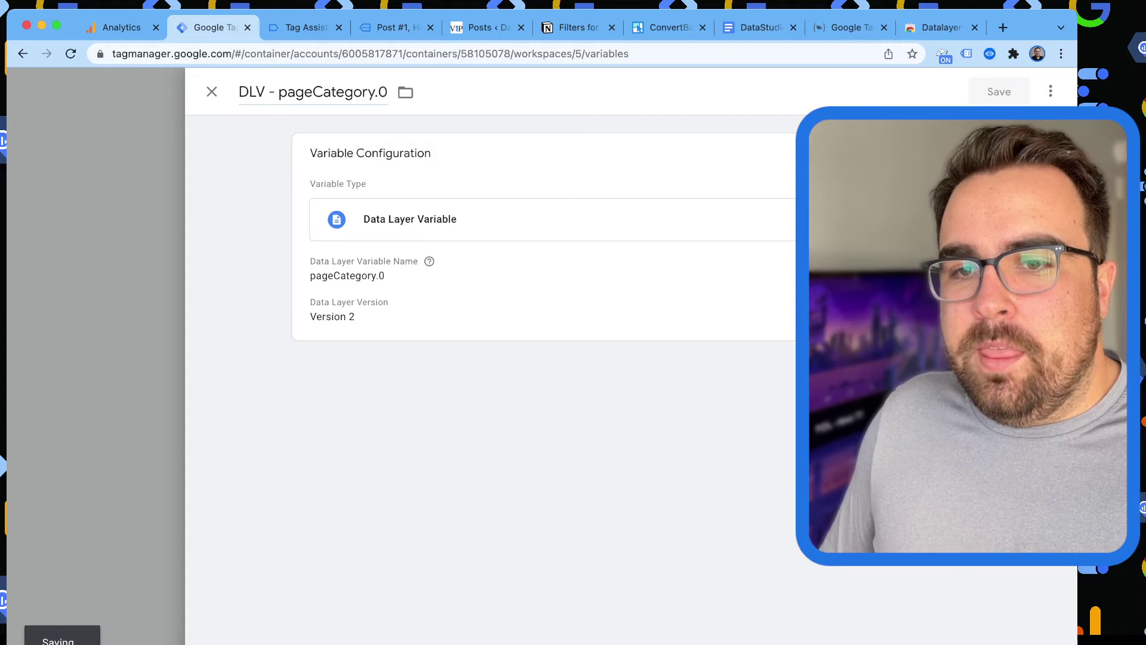
pyautogui.scroll(15, 478, 358)
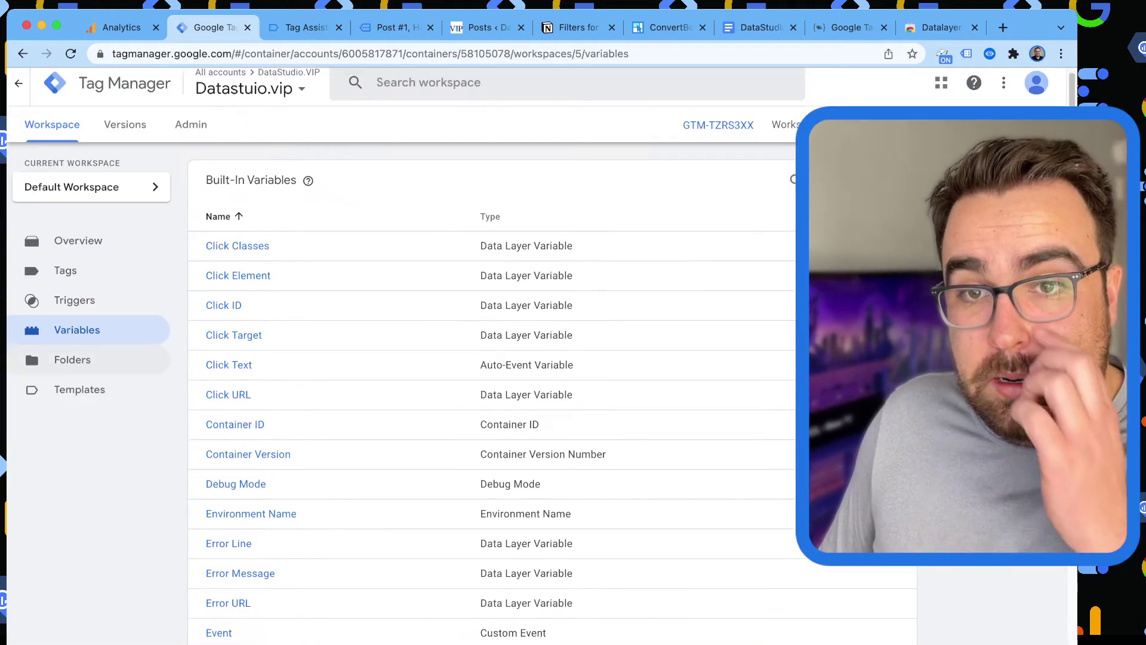
# In GAS - DataStudio.VIP, set custom dimension 5's value to {{DLV - pageCategory.0}}.
pyautogui.scroll(-15, 233, 325)
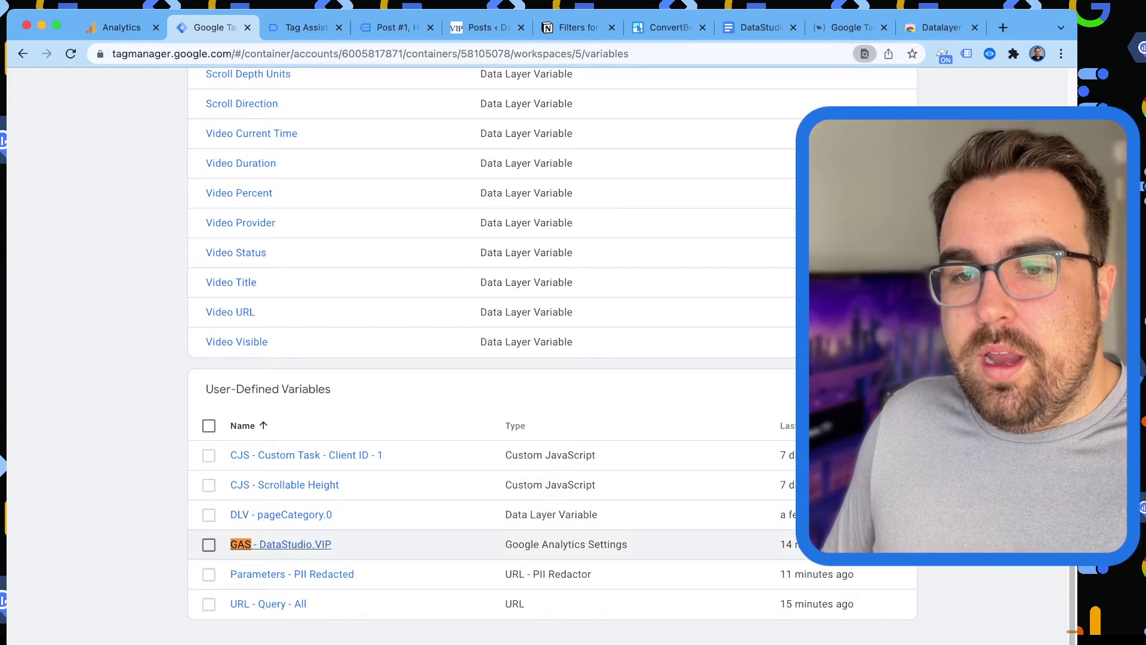
pyautogui.click(280, 544)
pyautogui.scroll(-5, 615, 380)
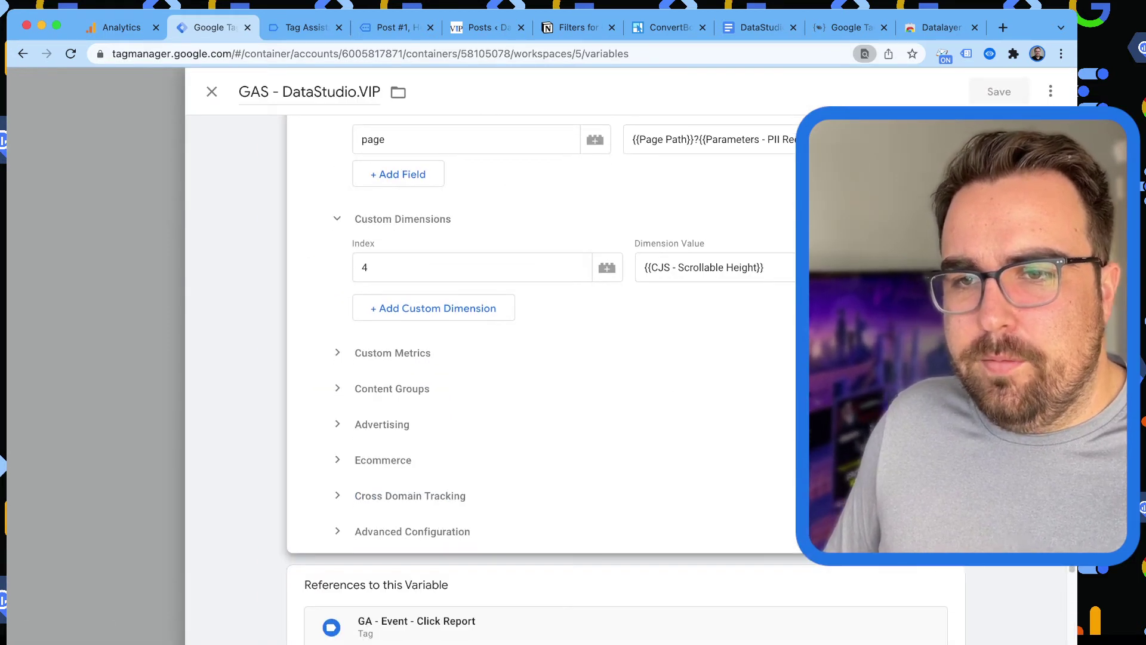
pyautogui.click(434, 308)
pyautogui.click(472, 303)
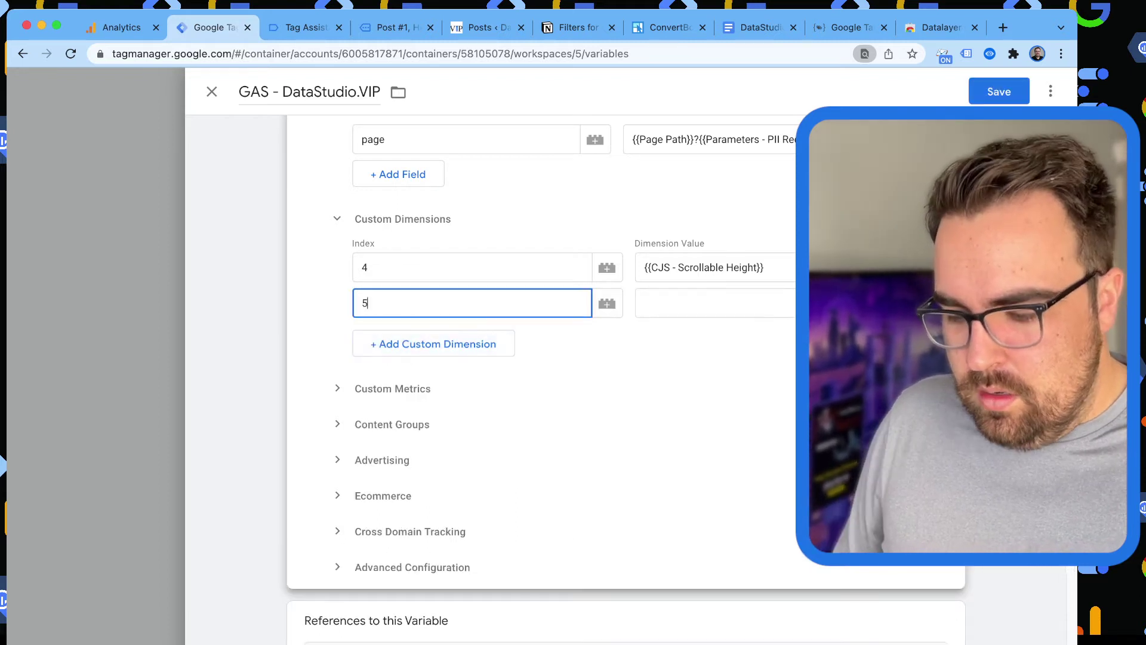
pyautogui.press('Tab')
pyautogui.write('{{d')
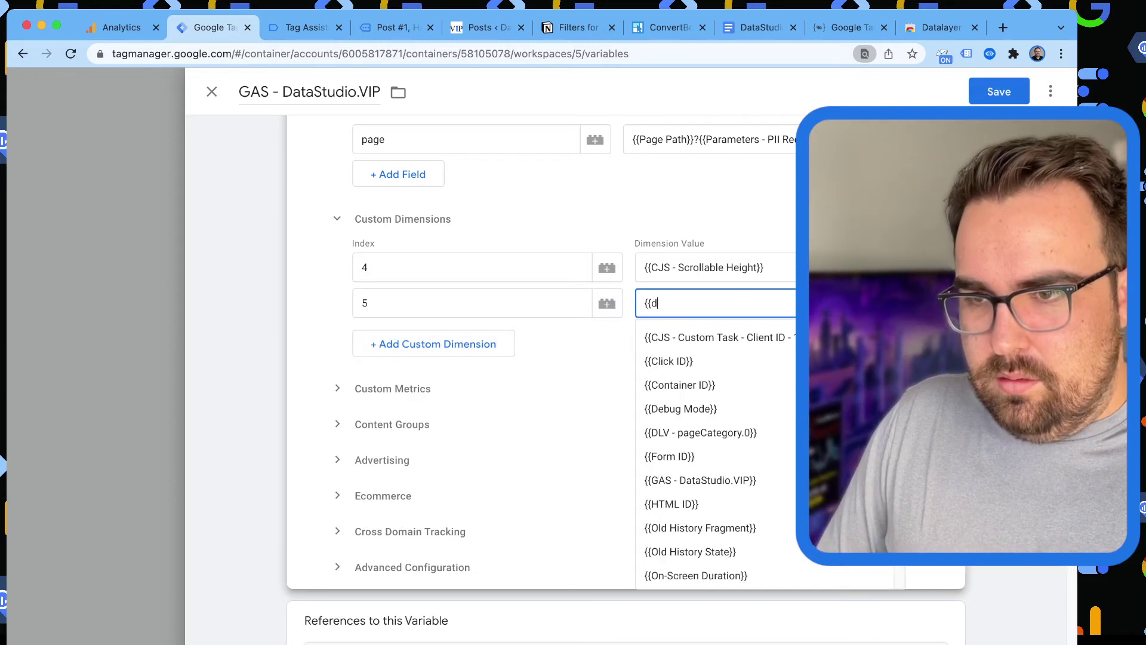
pyautogui.write('lv')
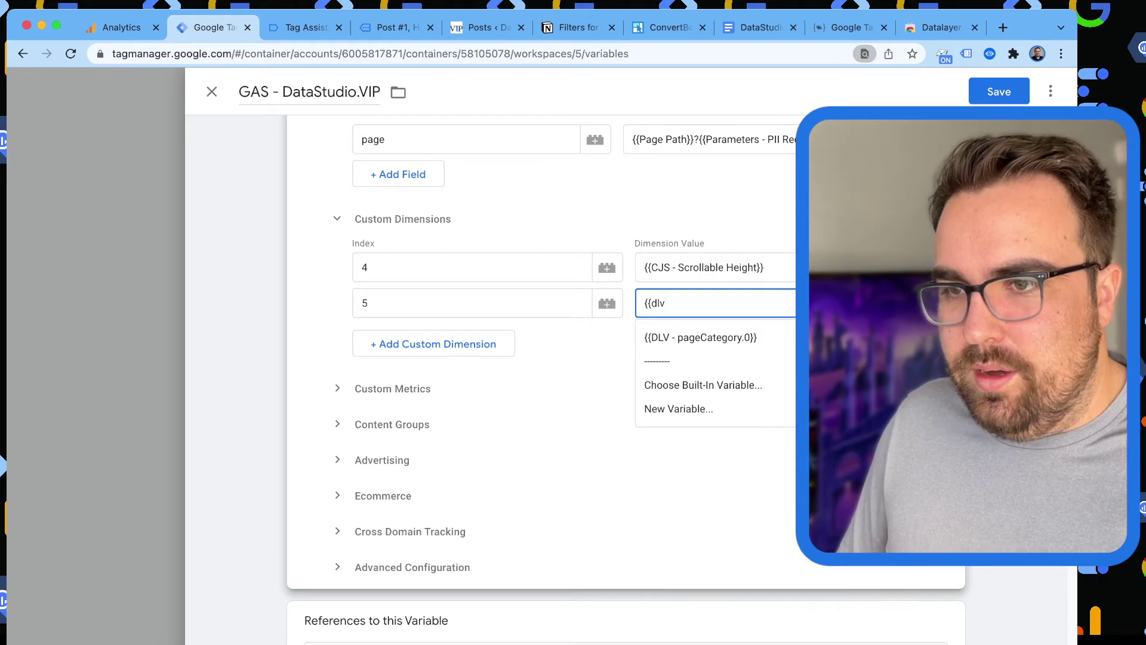
pyautogui.press('Down')
pyautogui.press('Return')
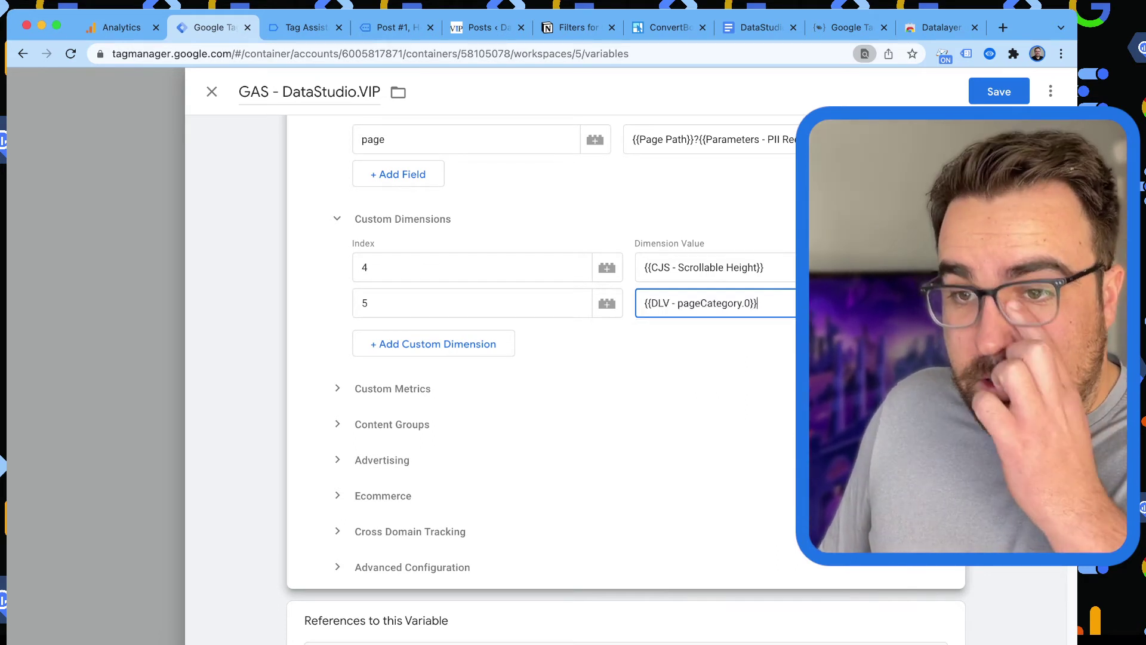
# Add another custom dimension row with index 6, leaving its value empty.
pyautogui.press('Tab')
pyautogui.press('Tab')
pyautogui.press('Return')
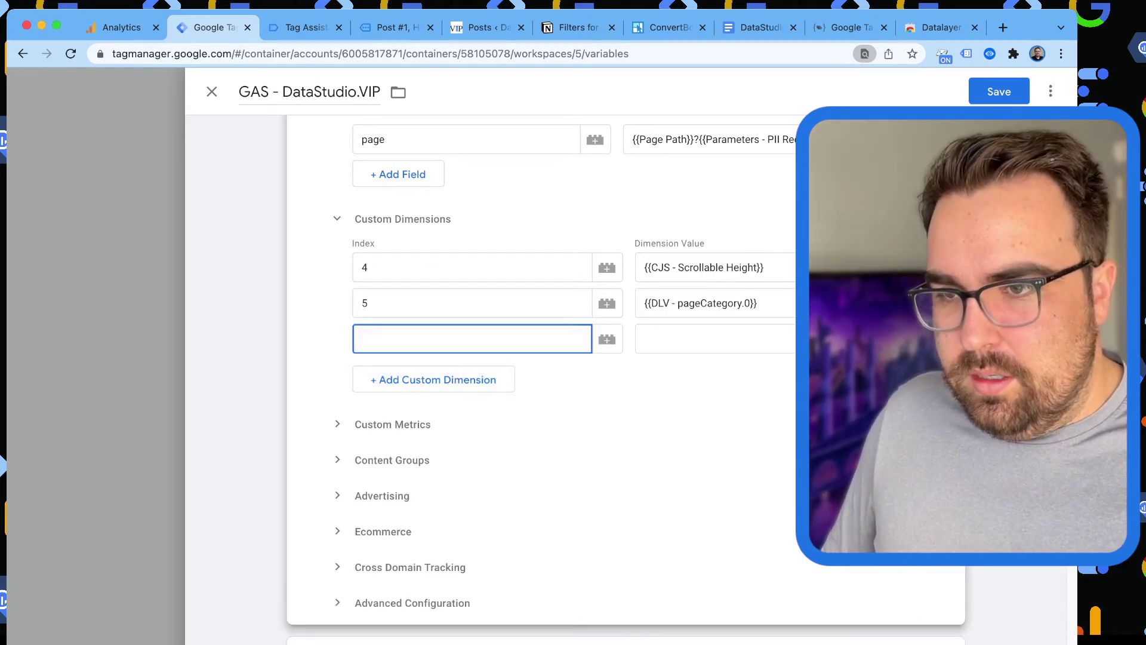
pyautogui.write('6')
pyautogui.press('Tab')
pyautogui.press('Tab')
pyautogui.write('{{')
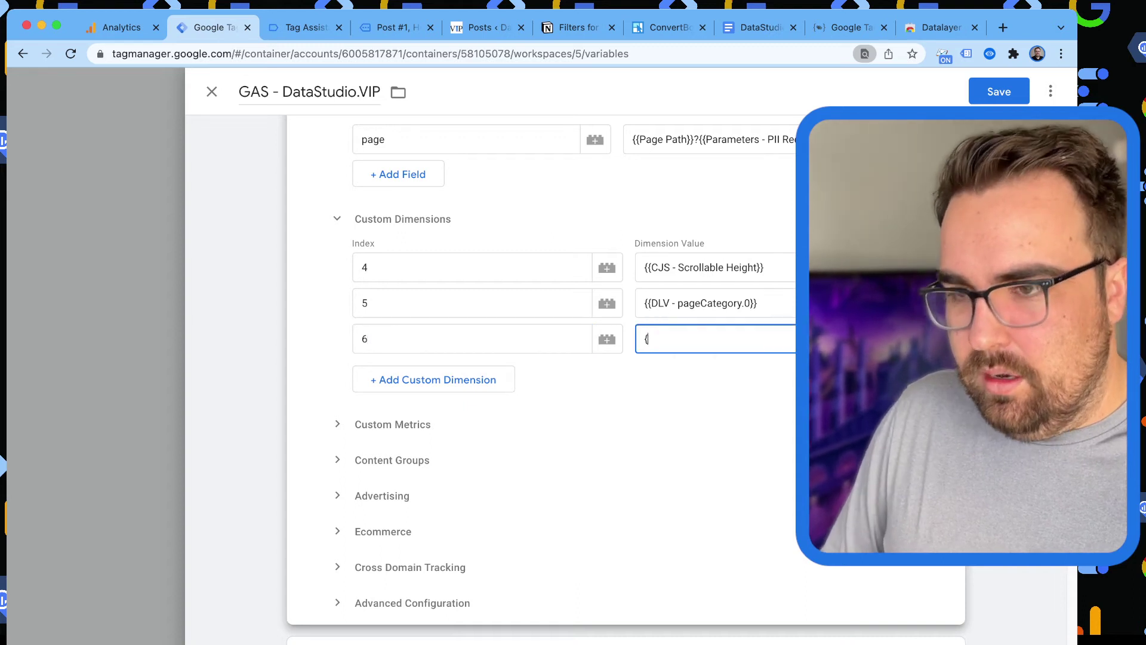
pyautogui.press('BackSpace')
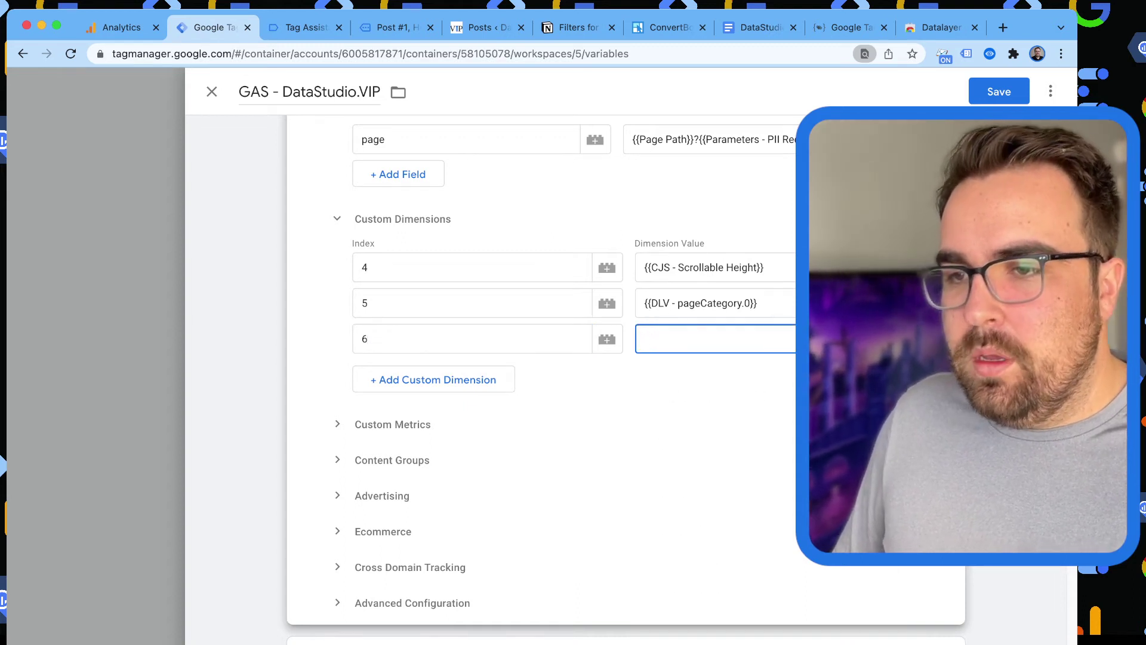
# Start a new Data Layer Variable for dimension 6, checking the pageAttributes key in Tag Assistant.
pyautogui.click(890, 338)
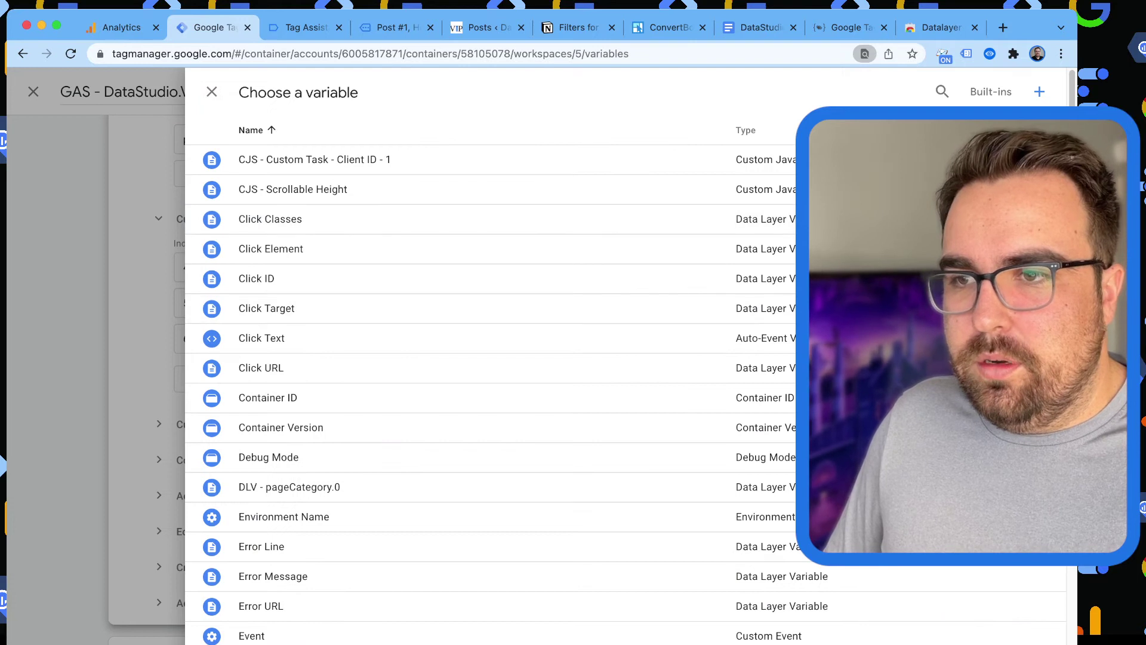
pyautogui.click(1039, 91)
pyautogui.click(877, 239)
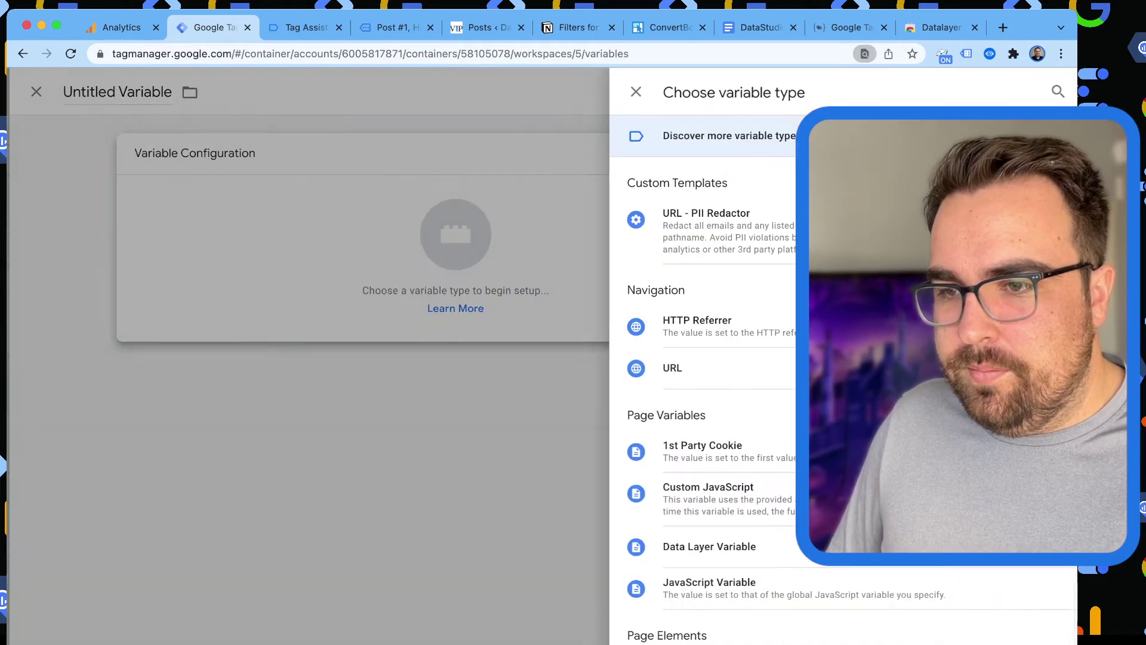
pyautogui.click(701, 546)
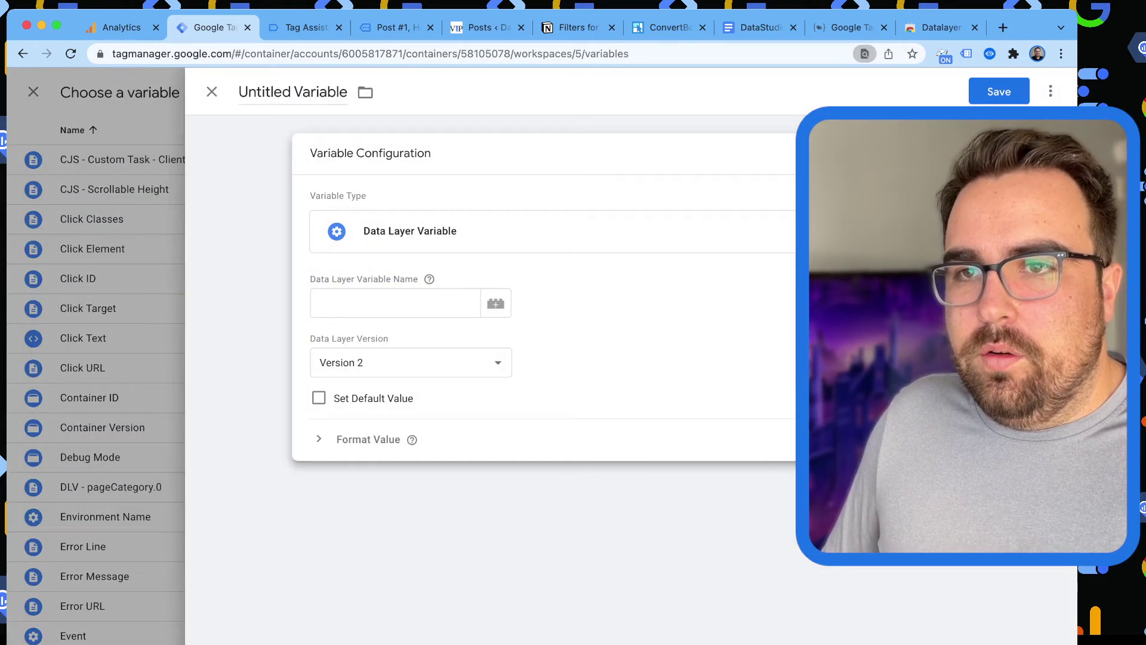
pyautogui.click(391, 28)
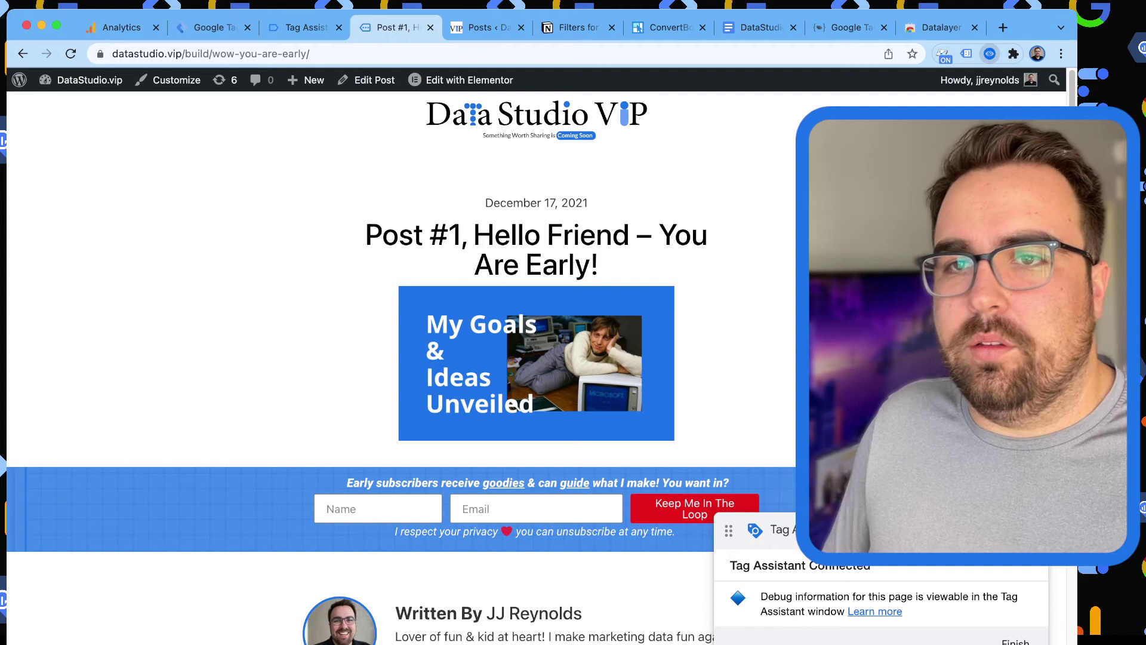
pyautogui.hotkey('ctrl', 'shift', 'Tab')
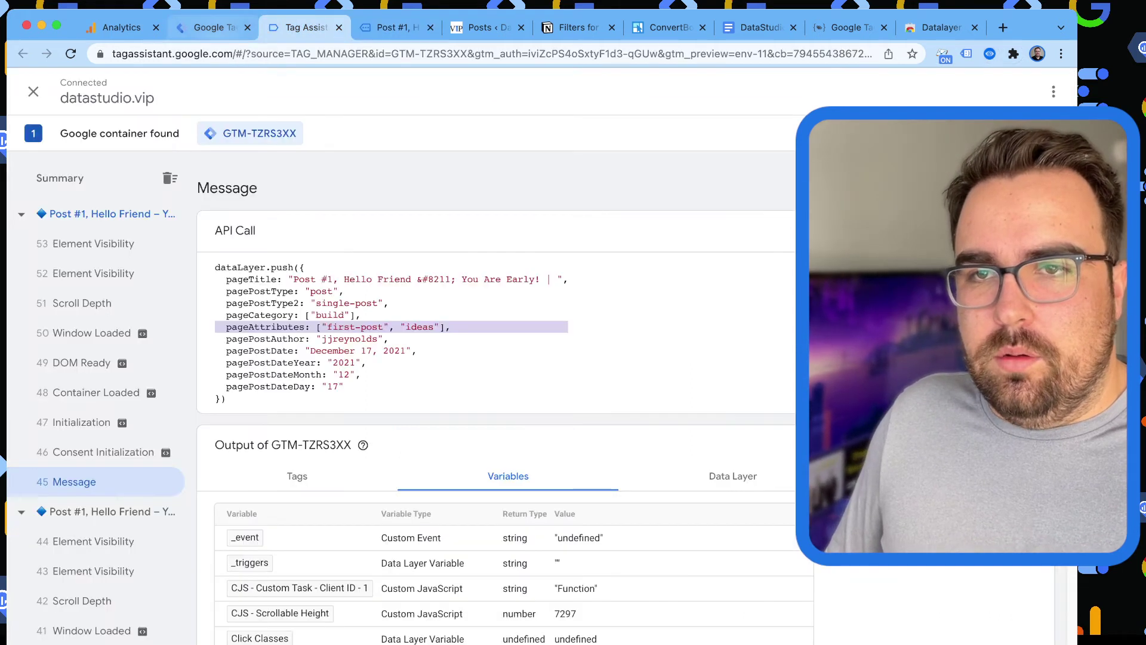
pyautogui.hotkey('ctrl', 'shift', 'Tab')
pyautogui.click(305, 27)
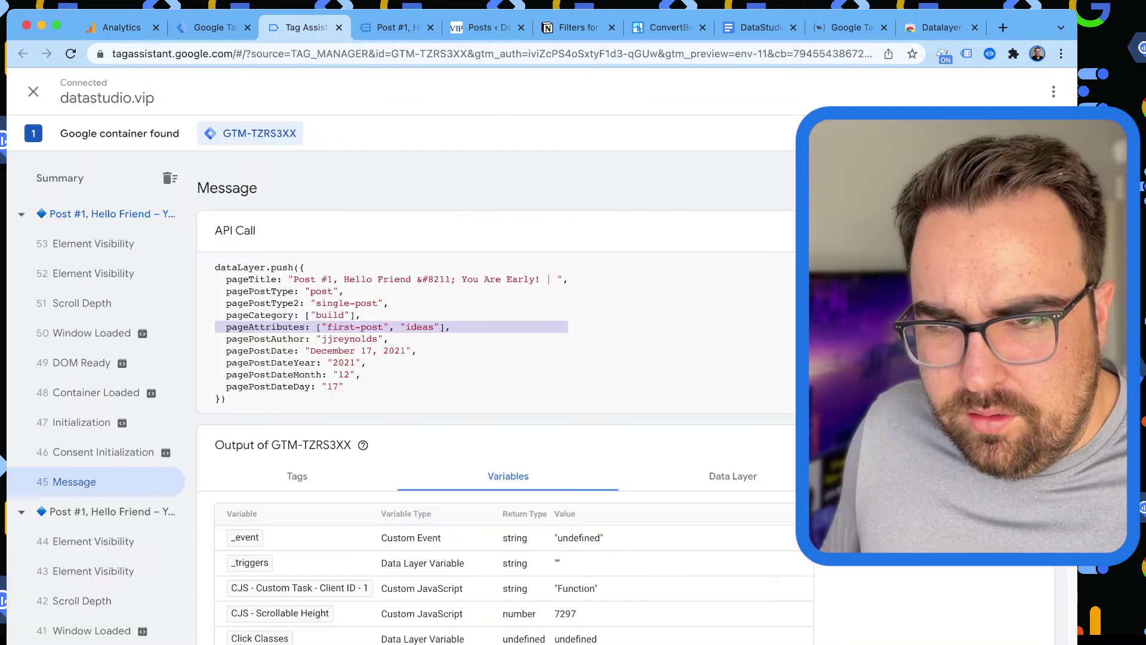
pyautogui.moveTo(248, 327); pyautogui.dragTo(292, 327)
# Set the key to pageAttributes.0, title it DLV - pageAttributes, and save.
pyautogui.hotkey('ctrl', 'shift', 'Tab')
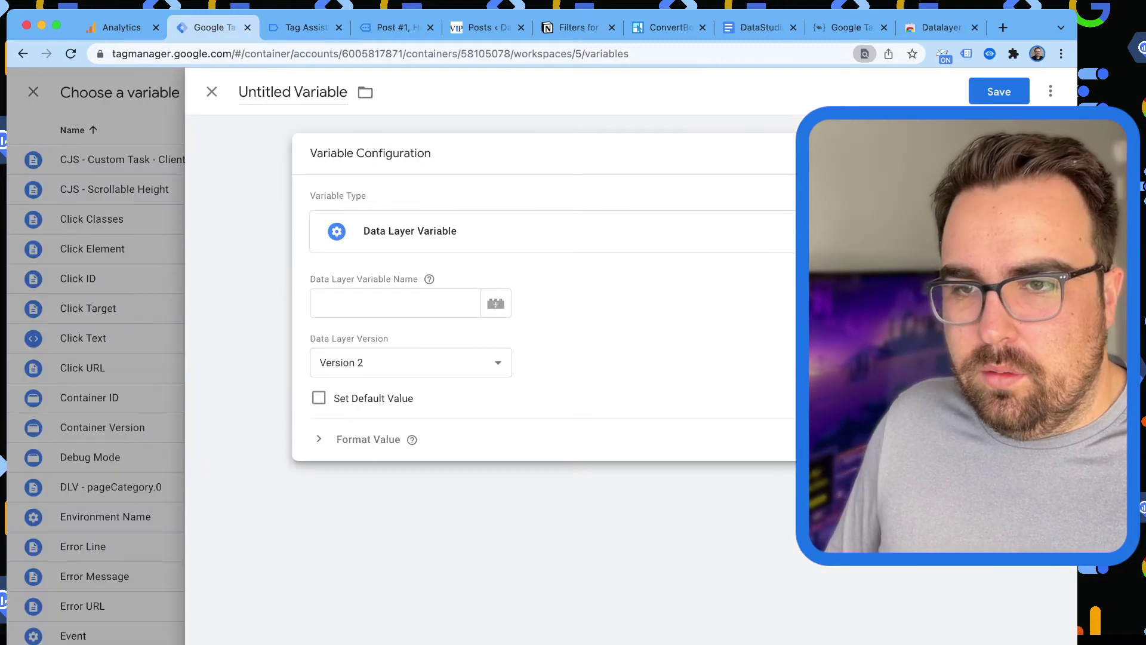
pyautogui.click(394, 303)
pyautogui.write('pageAttributes.0')
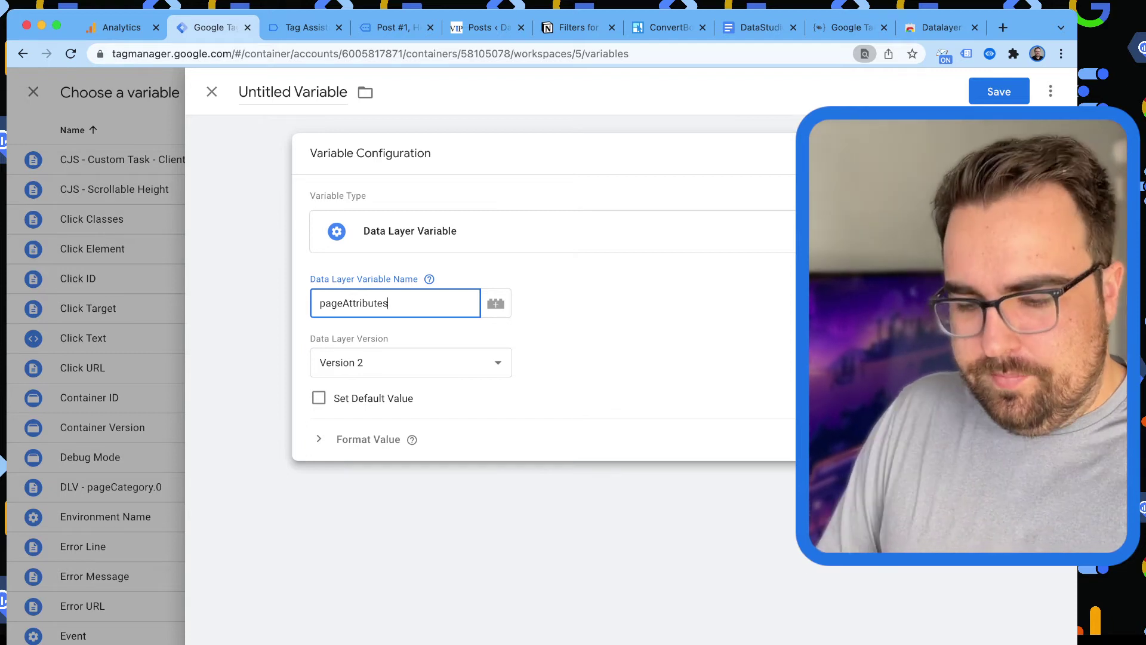
pyautogui.tripleClick(322, 92)
pyautogui.write('DLV -')
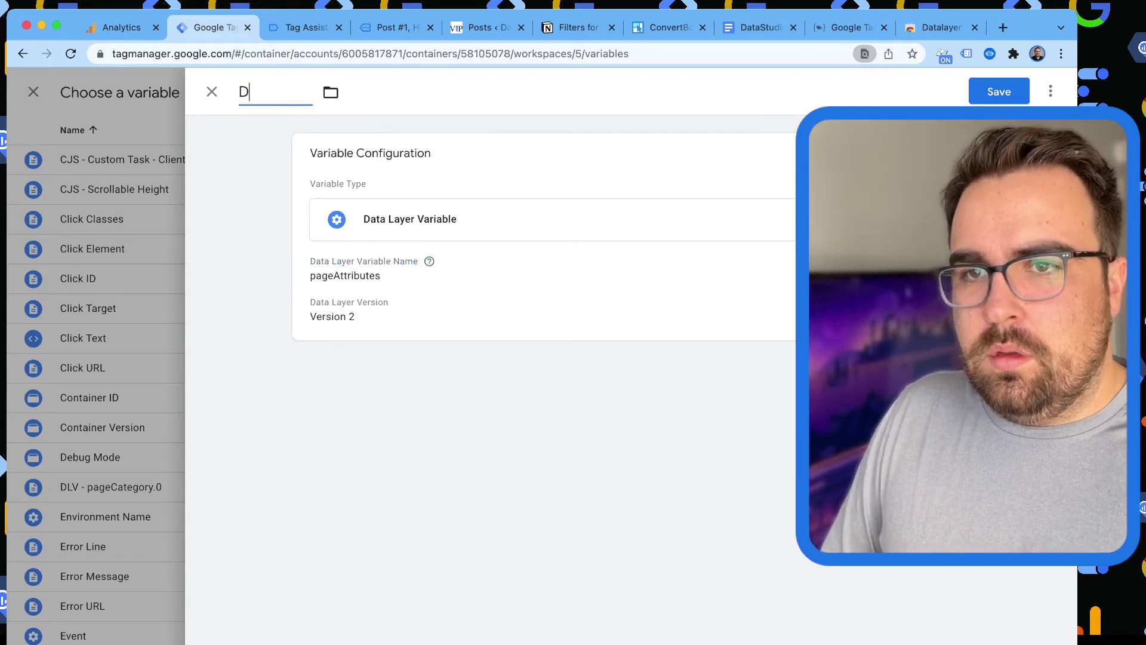
pyautogui.write('pageAttributes.0')
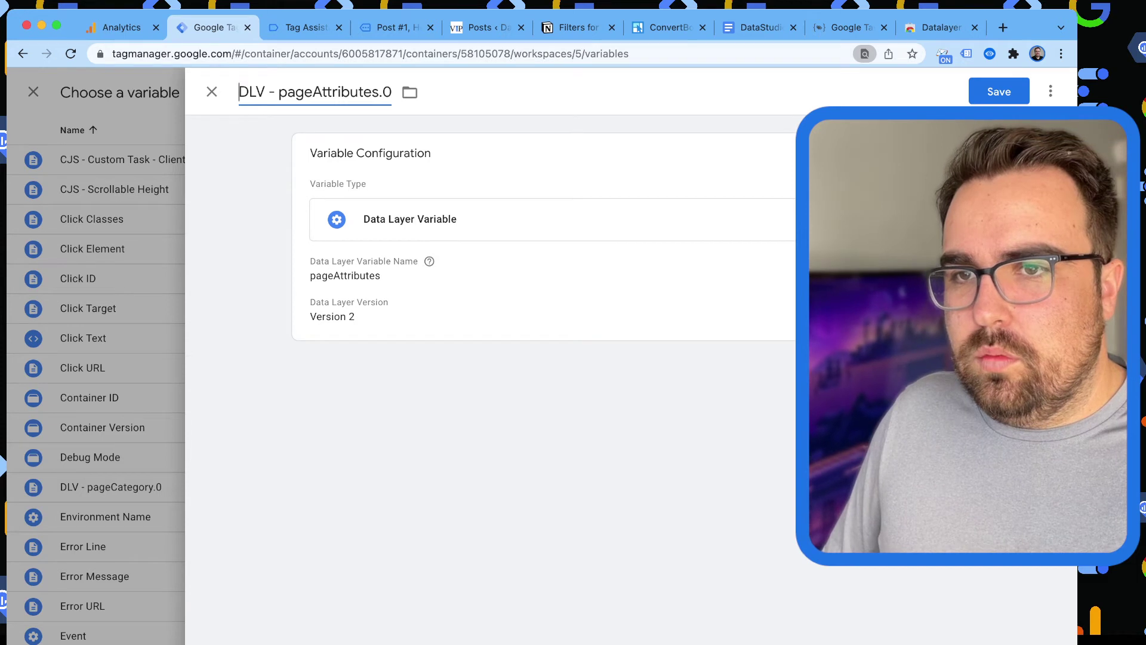
pyautogui.hotkey('shift', 'Left')
pyautogui.hotkey('shift', 'Left')
pyautogui.press('BackSpace')
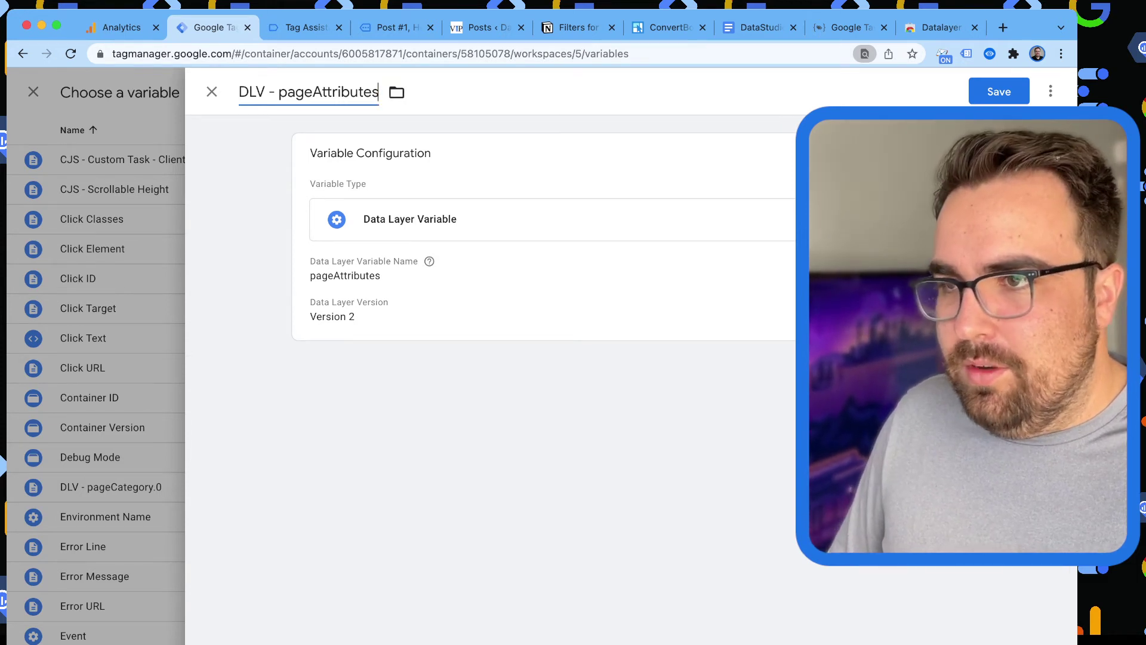
pyautogui.press('super+s')
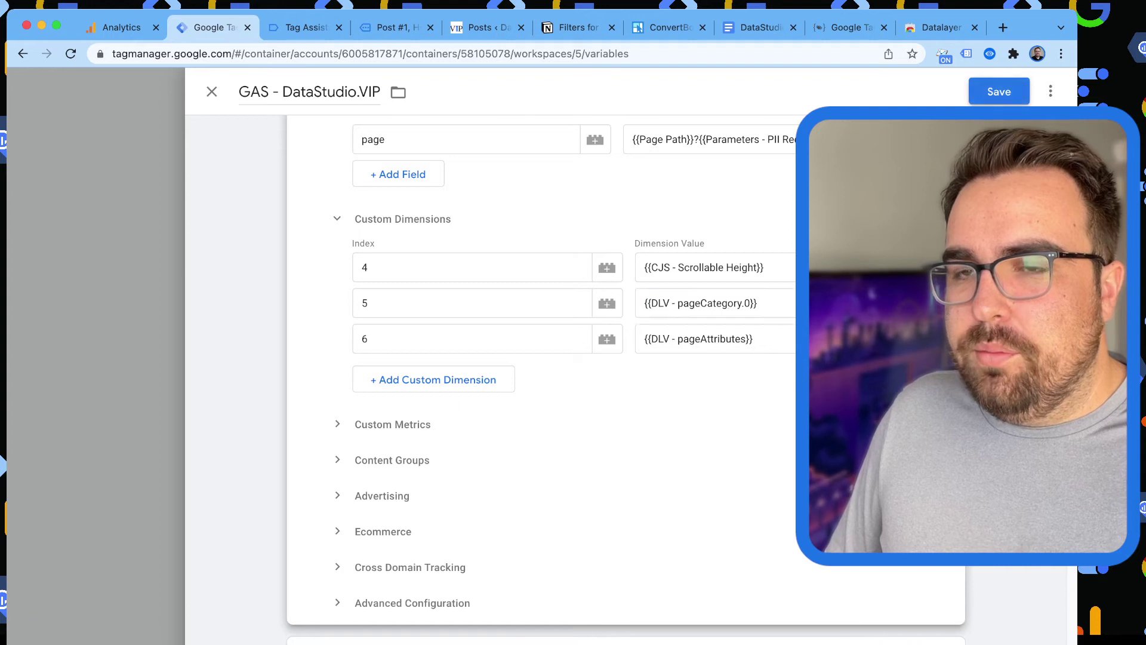
# Save the GAS - DataStudio.VIP settings variable and select the blog post's address.
pyautogui.hotkey('ctrl', 's')
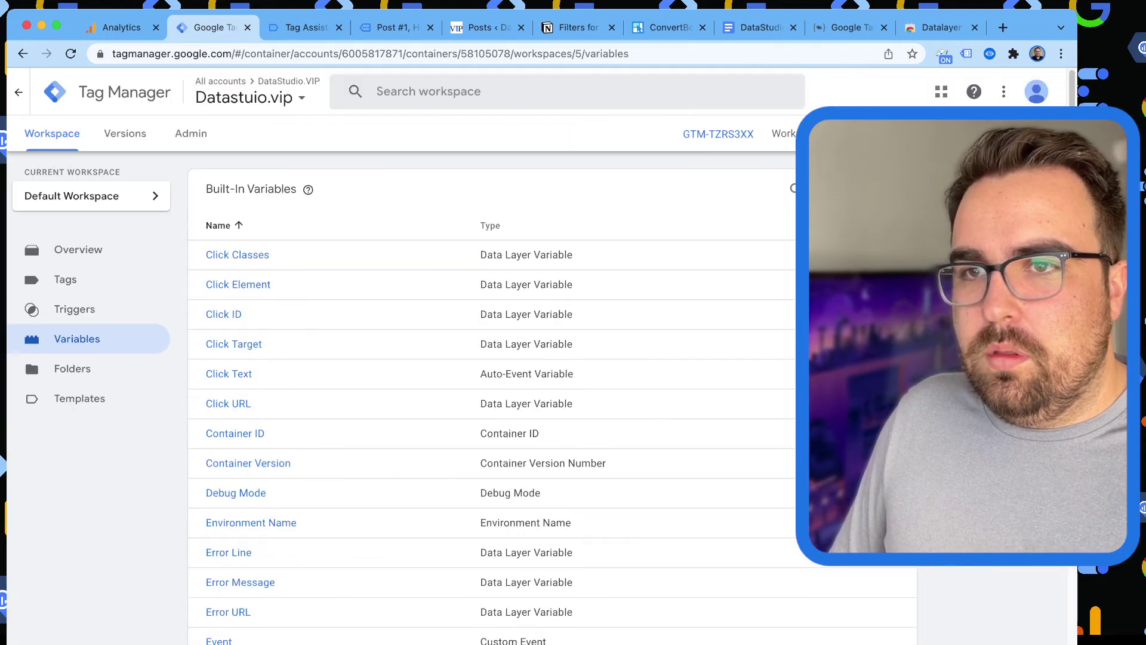
pyautogui.press('super+4')
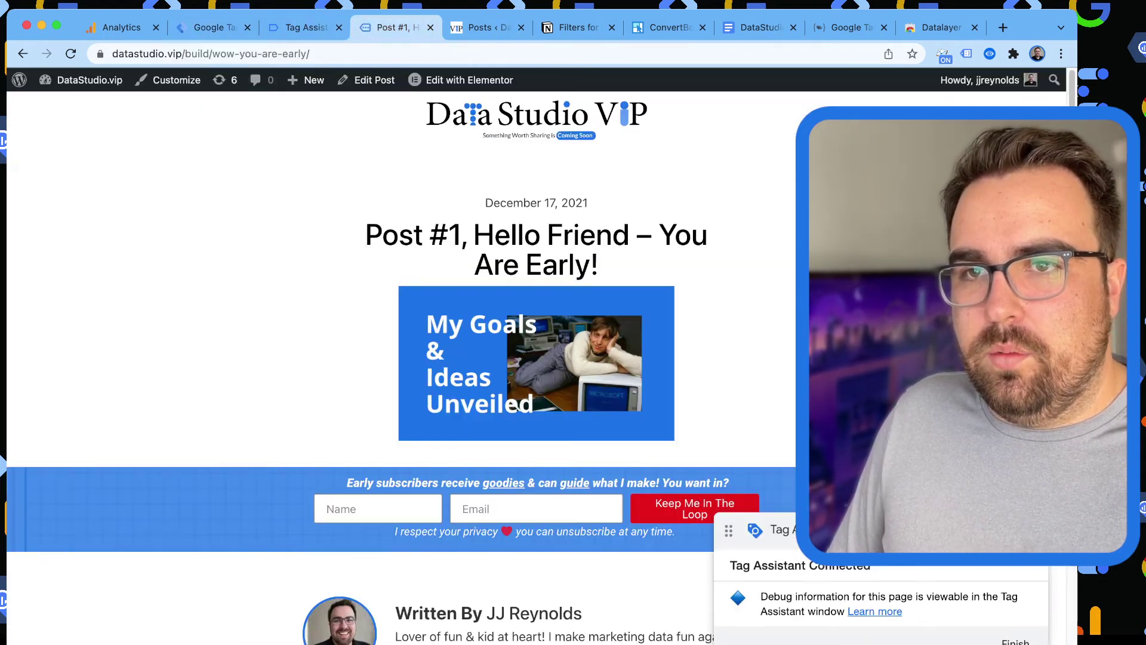
pyautogui.click(311, 54)
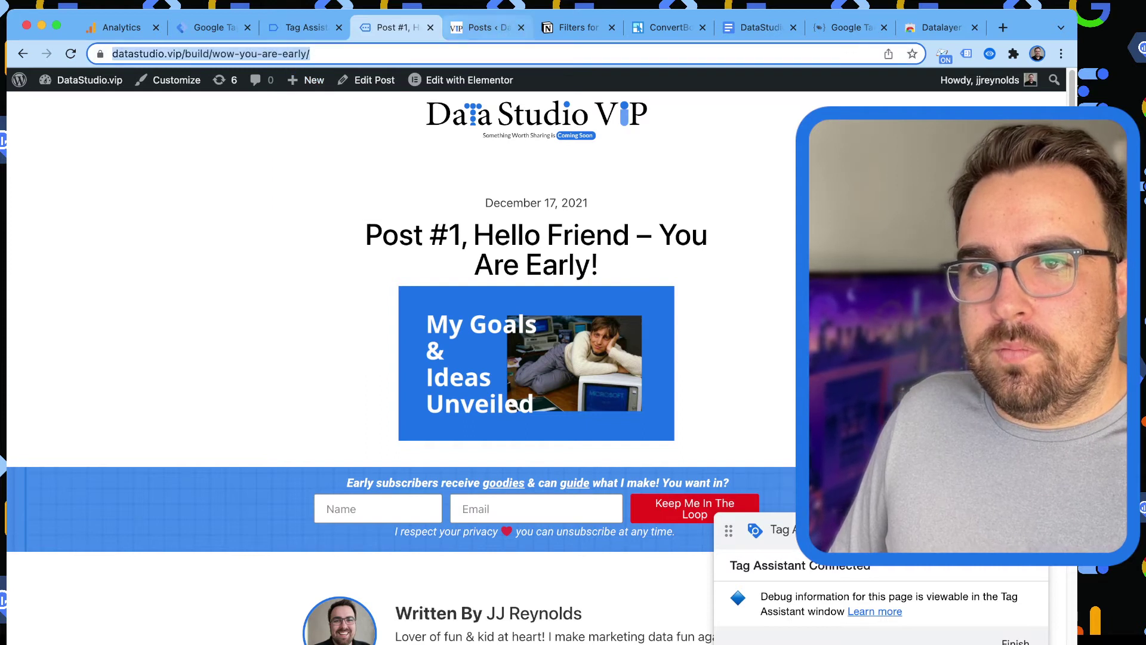
# Close the old post and Tag Assistant tabs and connect a new preview to the post URL.
pyautogui.click(430, 27)
pyautogui.click(301, 28)
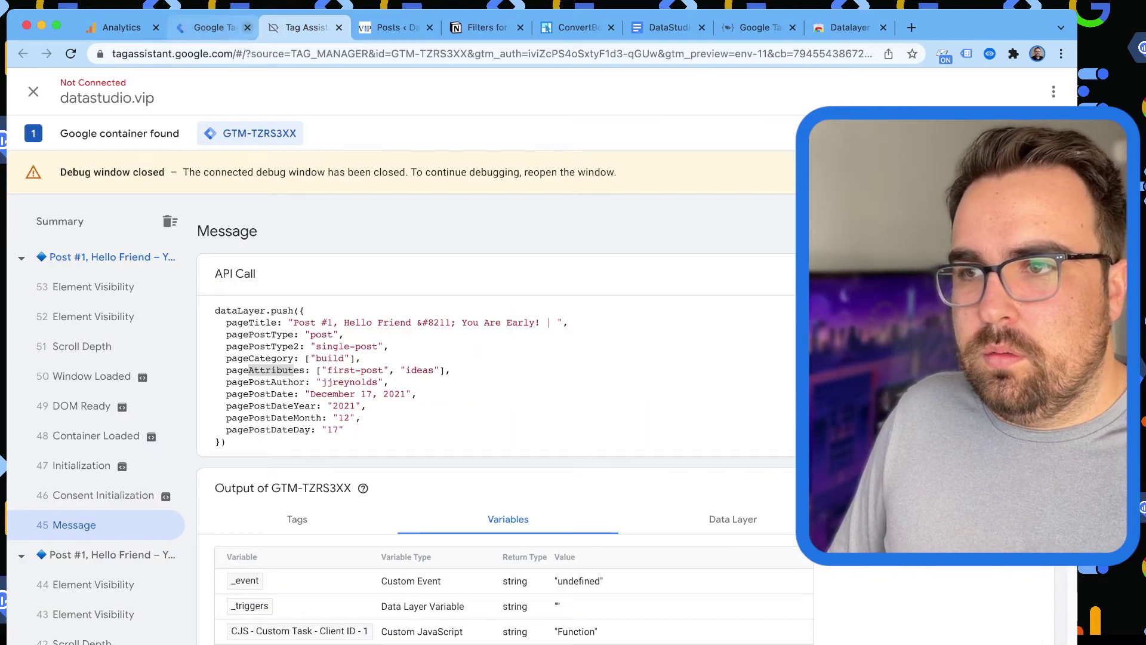
pyautogui.click(210, 27)
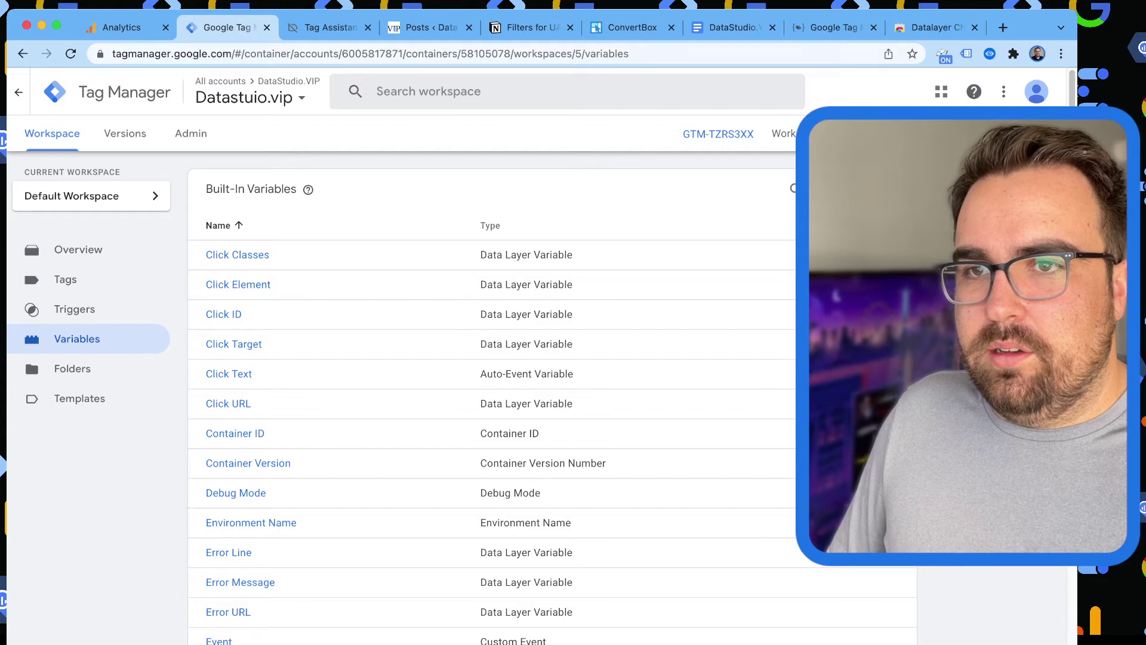
pyautogui.click(339, 27)
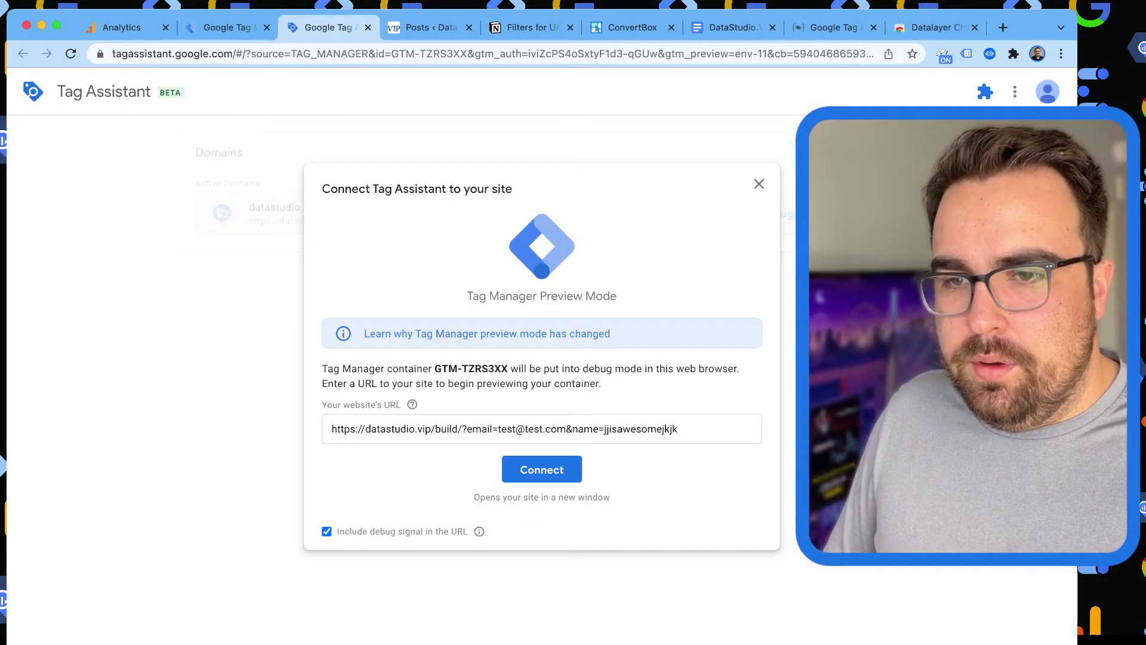
pyautogui.write('https://datastudio.vip/build/you-are-ready/')
pyautogui.press('Return')
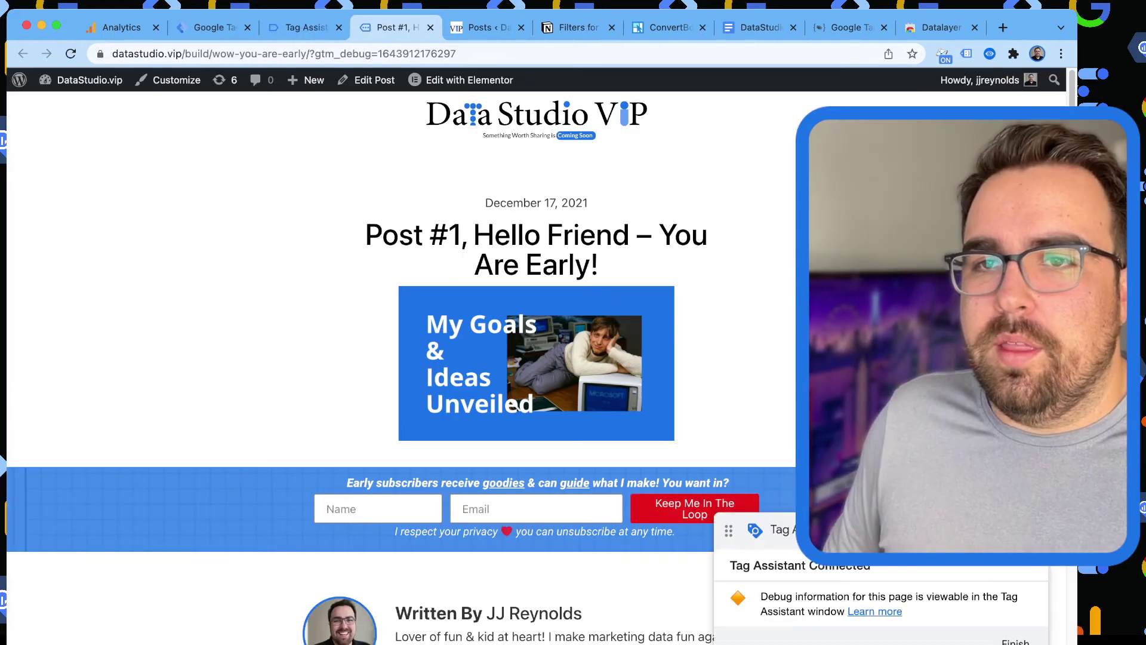
# Inspect the Message event's dataLayer push, including its page data and pagePostDate lines.
pyautogui.press('super+alt+Left')
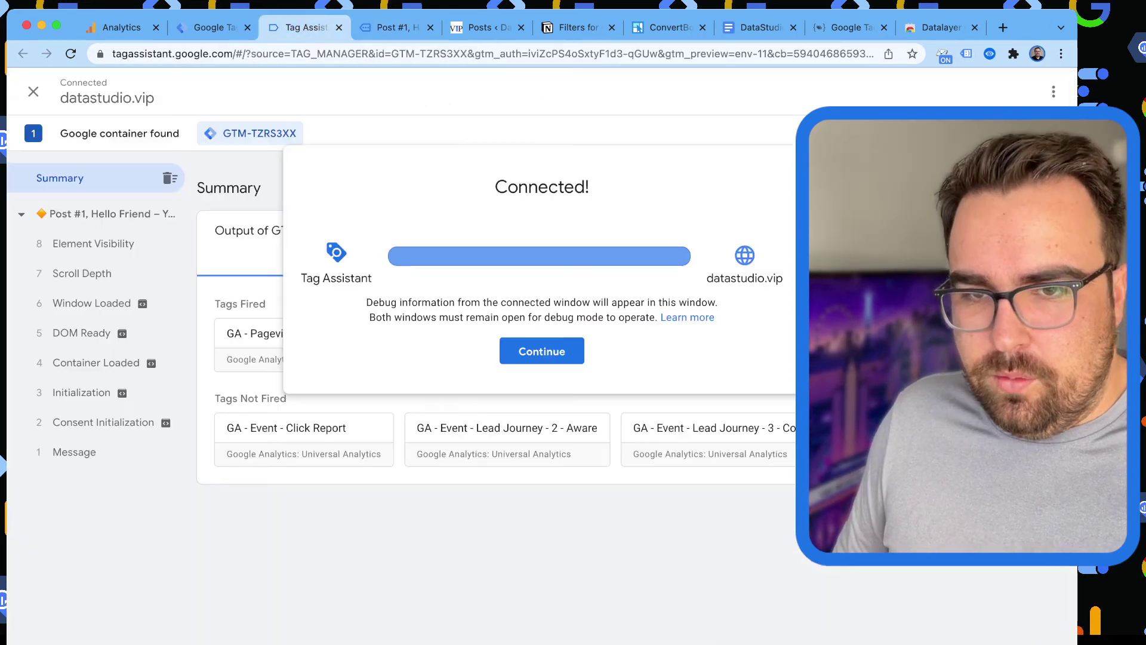
pyautogui.press('Return')
pyautogui.click(74, 452)
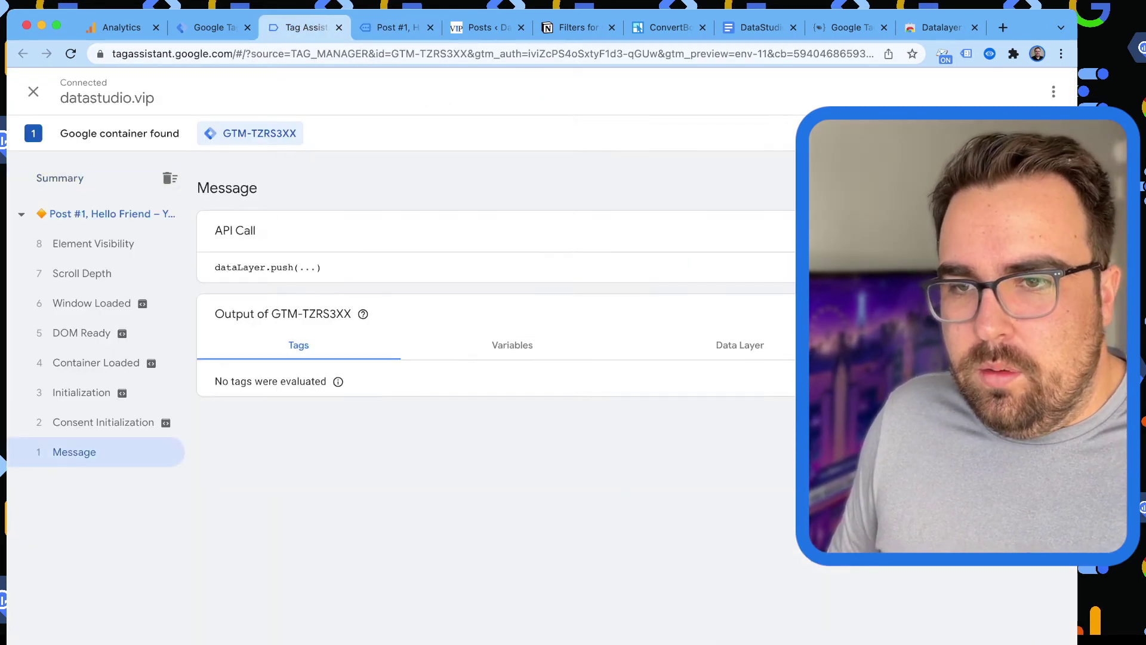
pyautogui.click(268, 267)
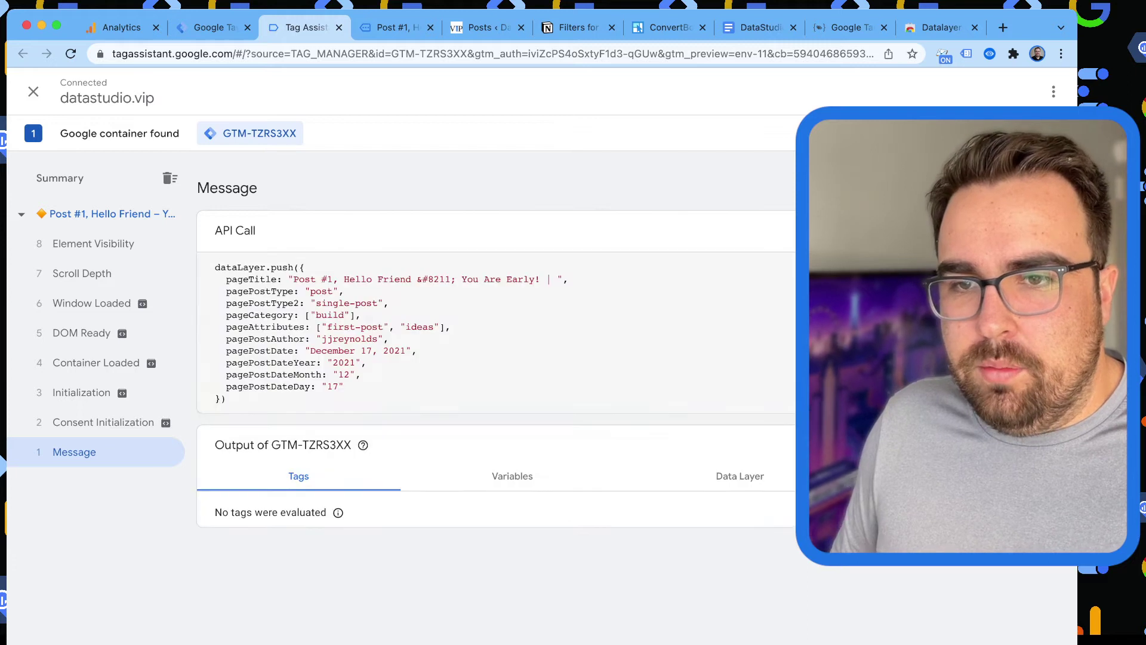
pyautogui.moveTo(344, 386); pyautogui.dragTo(222, 278)
pyautogui.moveTo(288, 375); pyautogui.dragTo(326, 386)
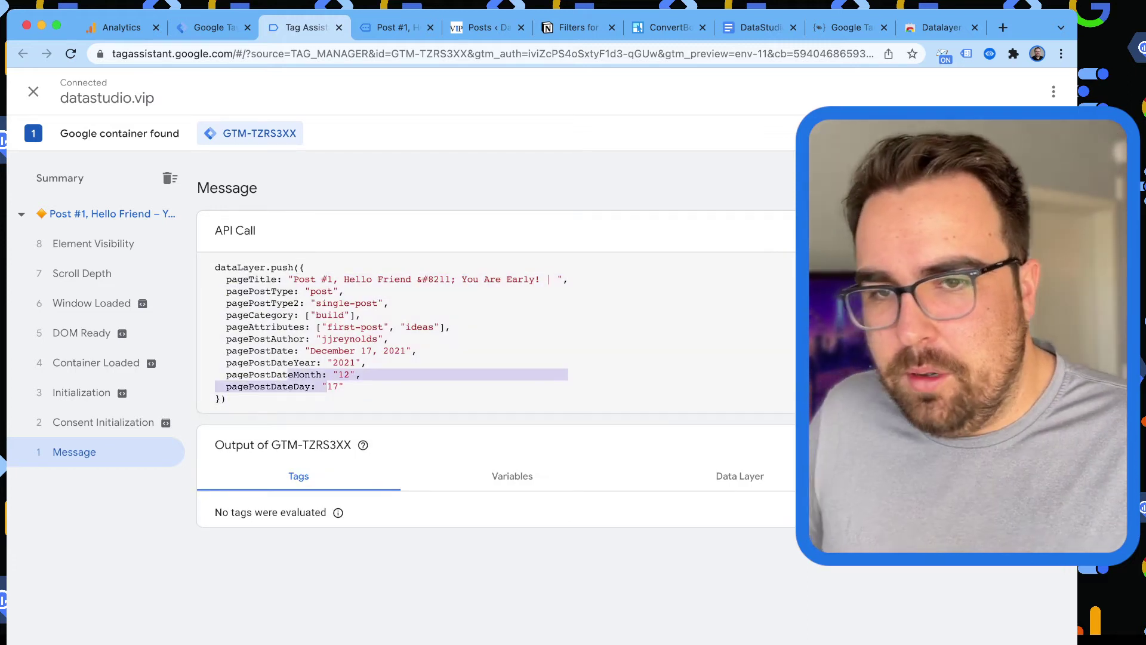
pyautogui.doubleClick(259, 351)
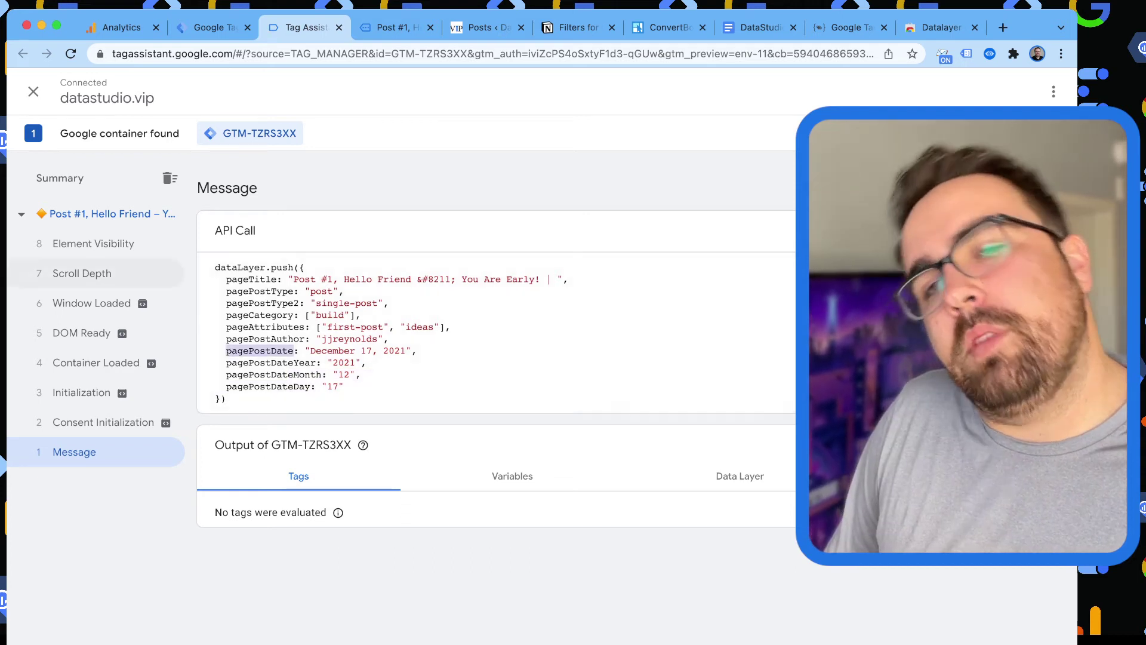
# Step through the Consent Initialization, Initialization and Container Loaded events to view their variables.
pyautogui.click(102, 422)
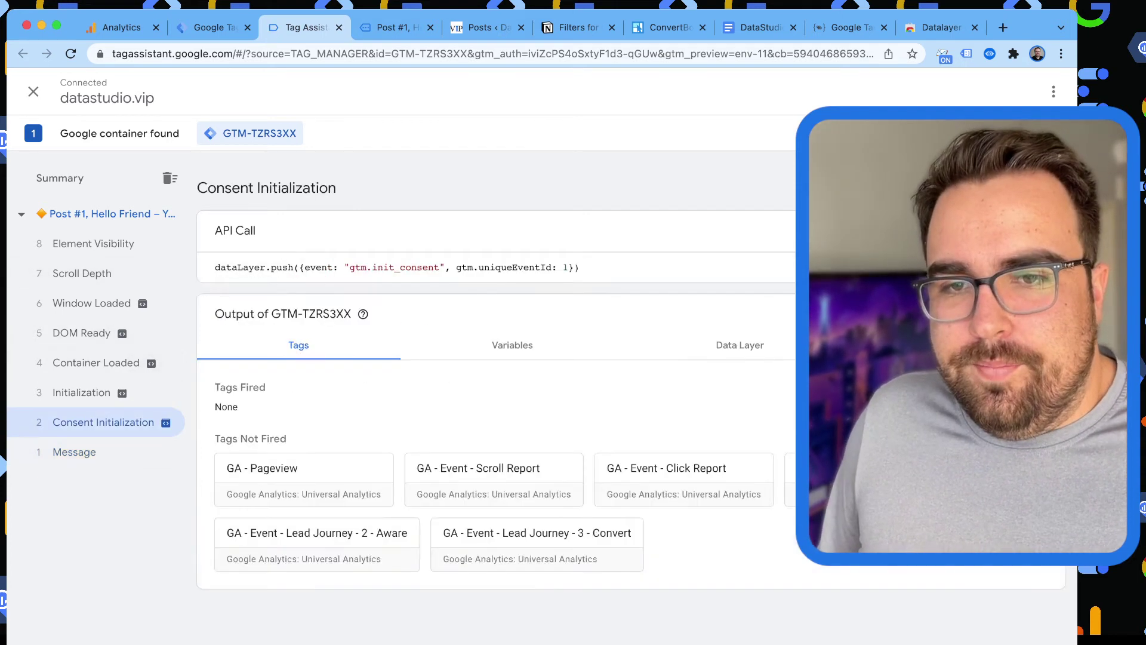
pyautogui.click(81, 392)
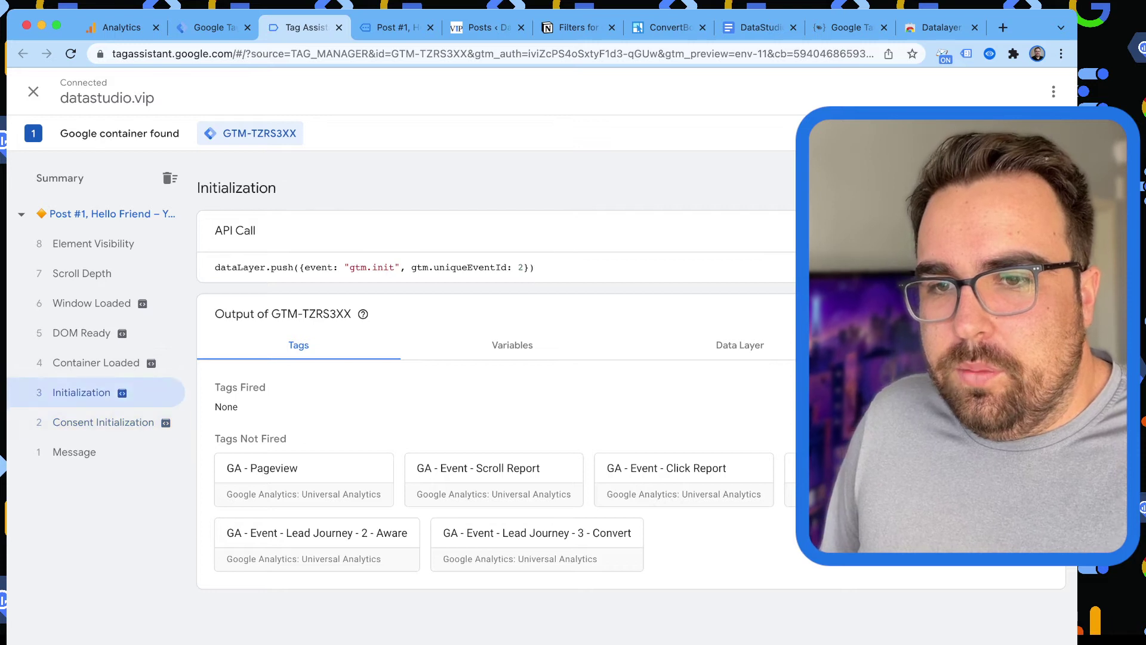
pyautogui.click(151, 362)
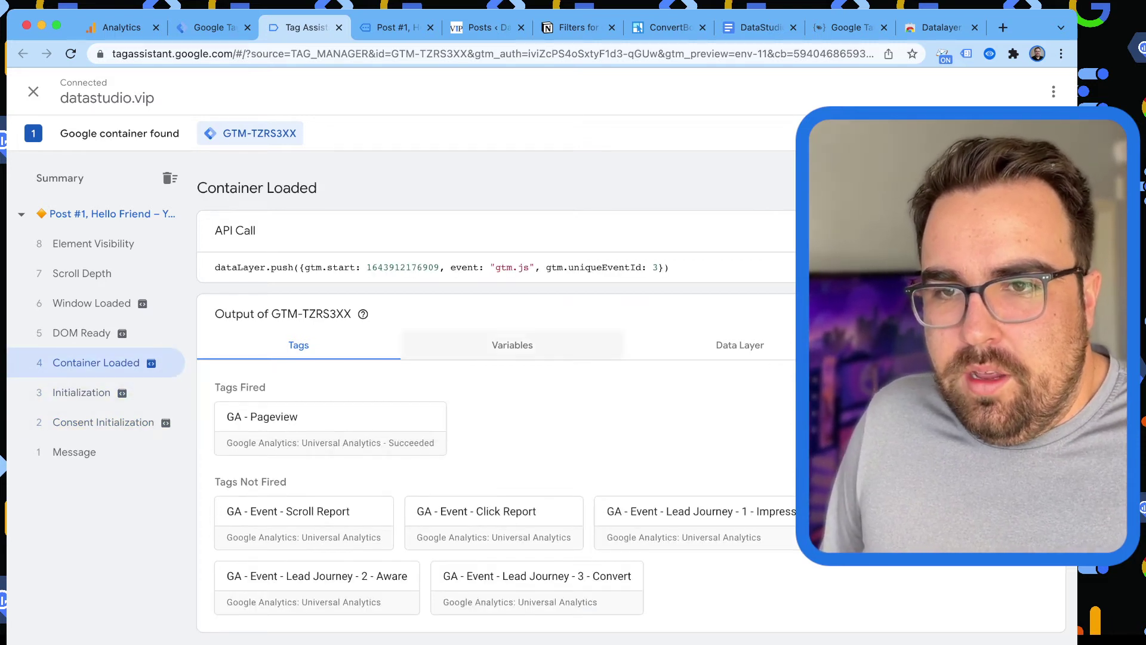
pyautogui.click(508, 345)
pyautogui.click(297, 345)
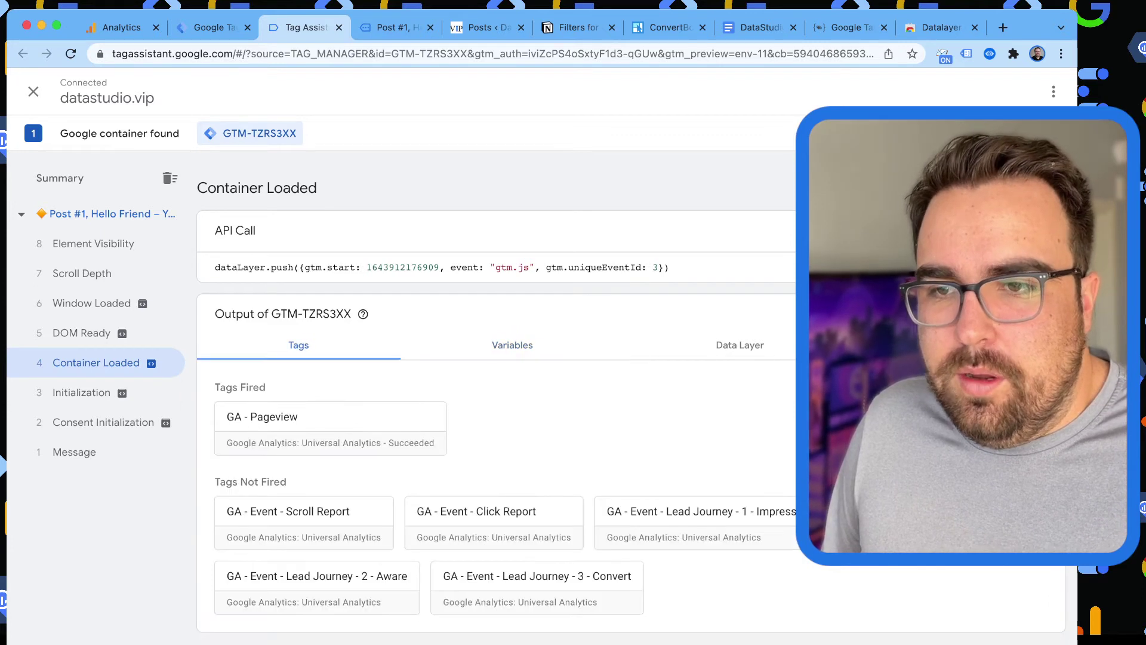
pyautogui.click(508, 344)
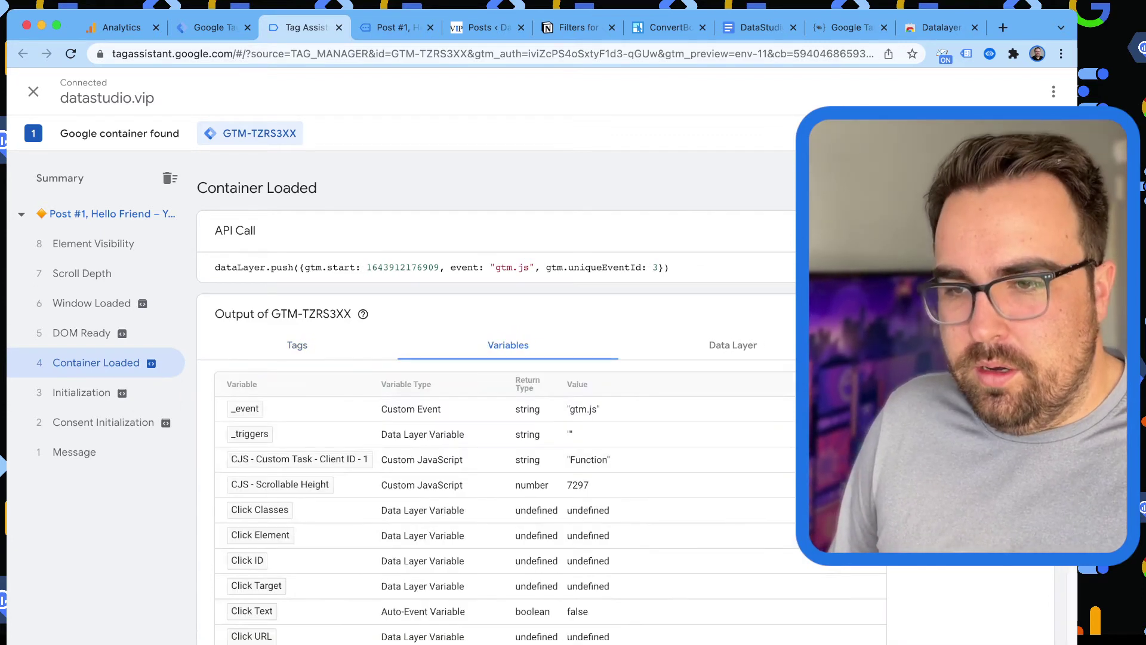
pyautogui.scroll(-10, 508, 358)
pyautogui.scroll(-5, 508, 358)
# Confirm DLV - pageAttributes is ["first-post", "ideas"] and DLV - pageCategory.0 is "build".
pyautogui.press('super+f')
pyautogui.write('attr')
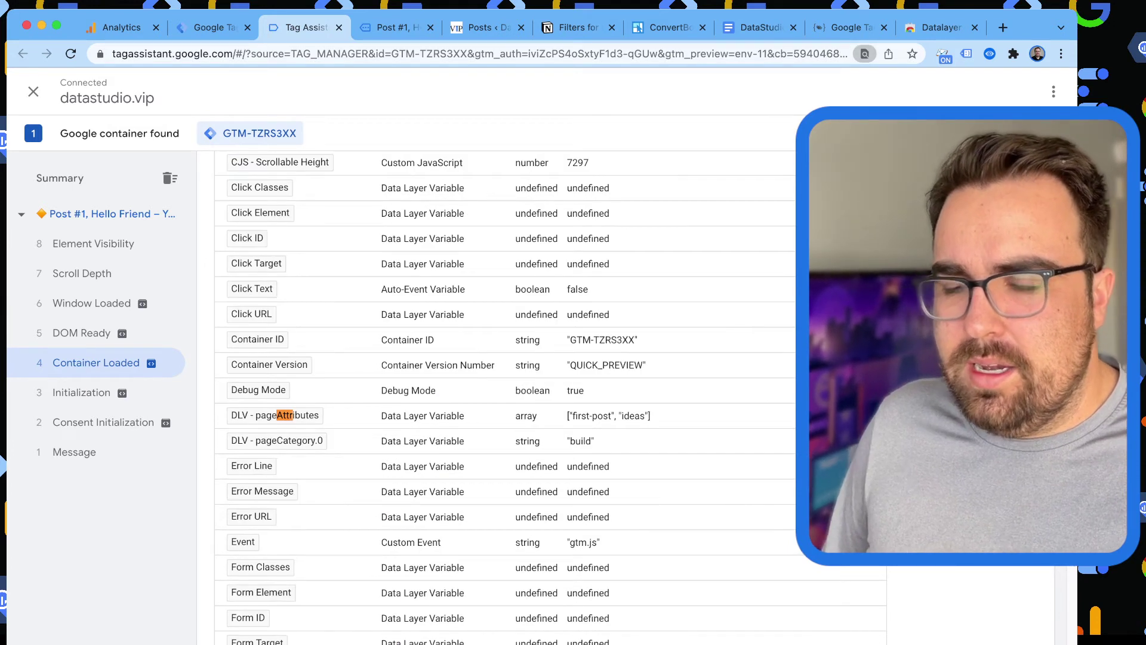
pyautogui.moveTo(567, 415); pyautogui.dragTo(651, 416)
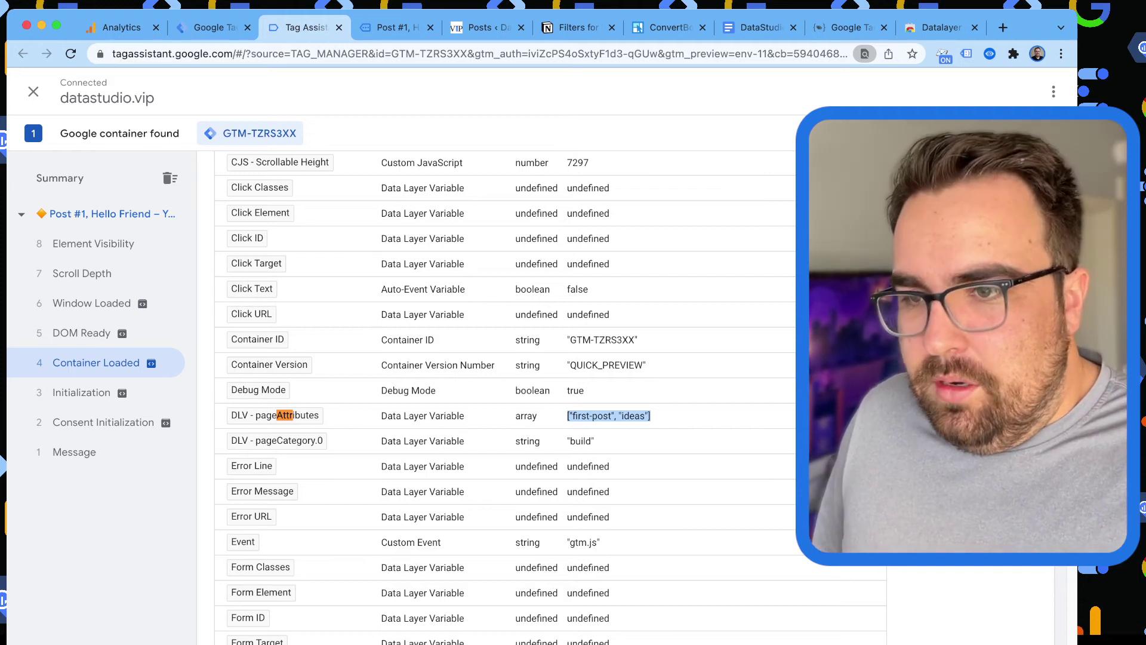
pyautogui.scroll(5, 508, 394)
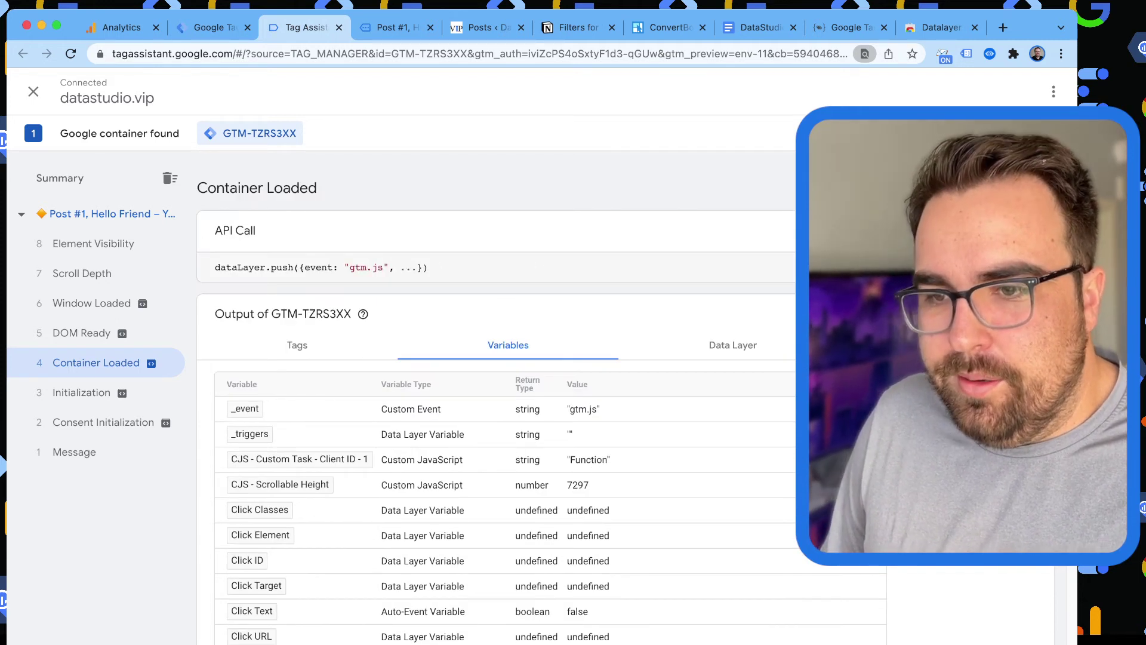
pyautogui.scroll(-12, 508, 394)
pyautogui.scroll(7, 508, 394)
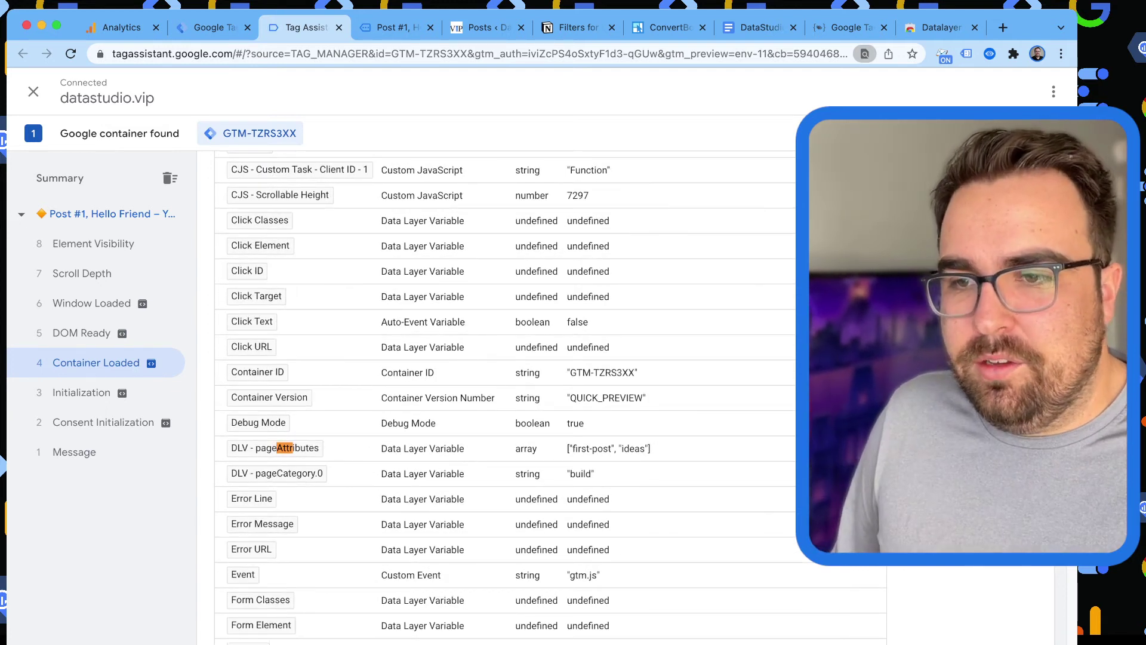
pyautogui.moveTo(596, 473); pyautogui.dragTo(528, 473)
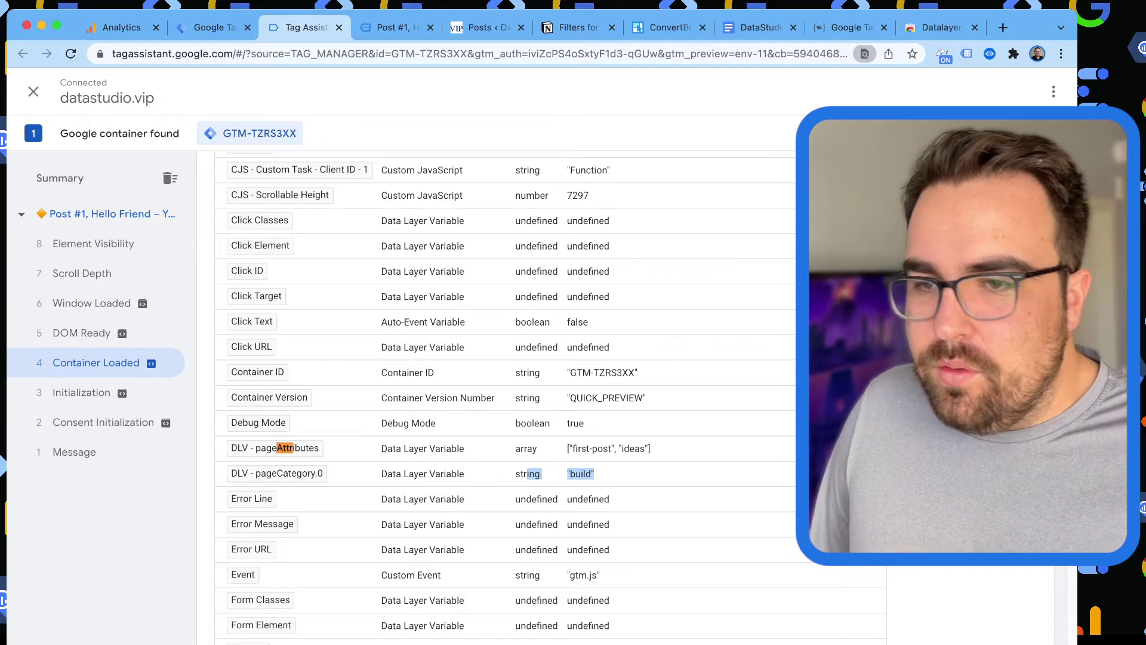
pyautogui.moveTo(567, 449); pyautogui.dragTo(650, 448)
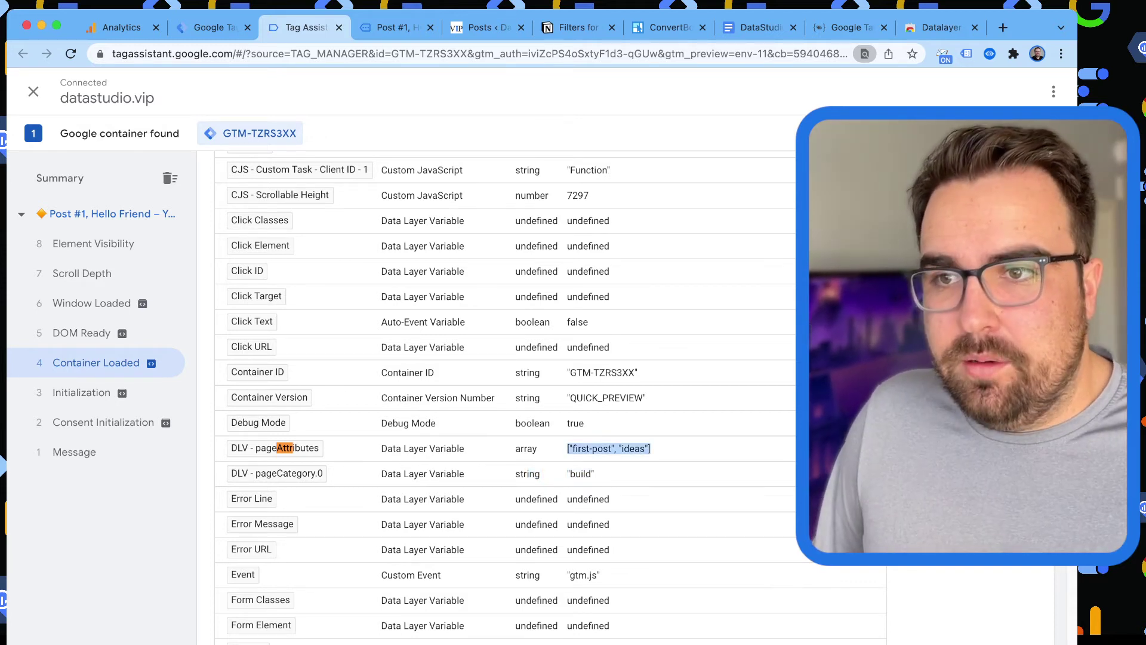
pyautogui.scroll(5, 538, 388)
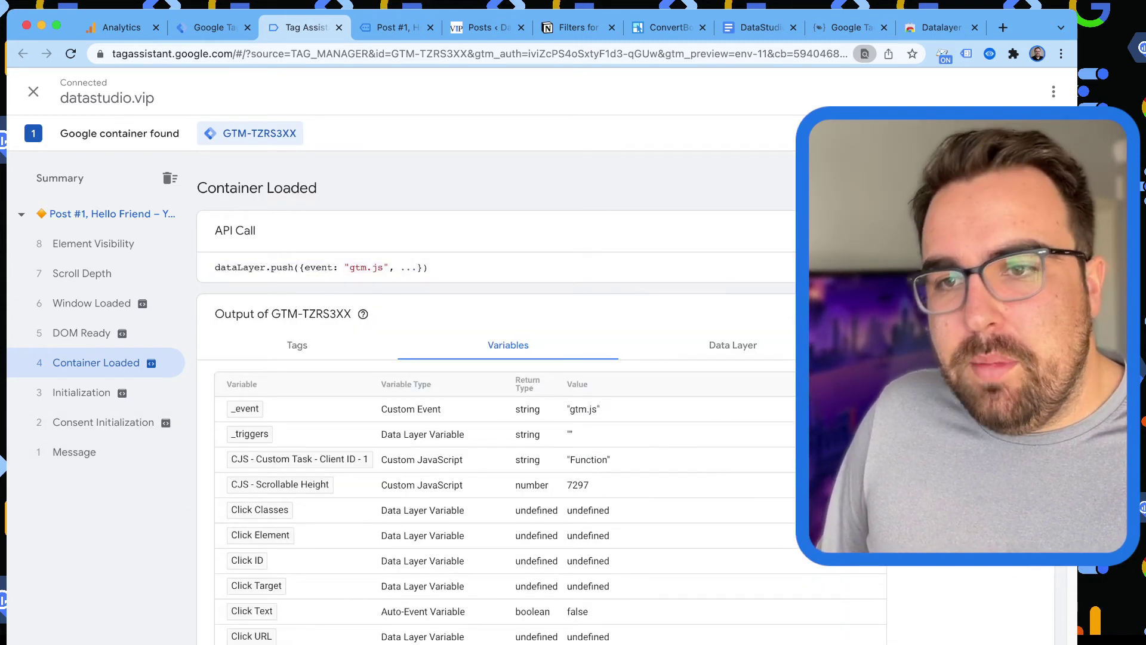
# Copy the pagePostDate key from the Message event's push and return to Tag Manager.
pyautogui.click(74, 452)
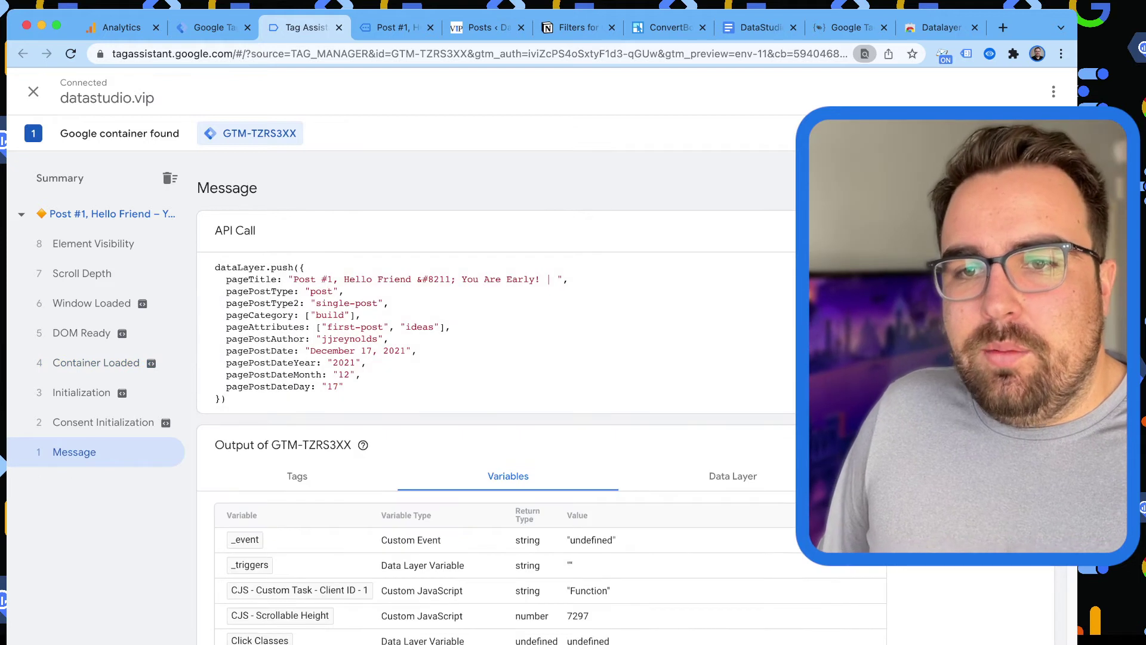
pyautogui.doubleClick(267, 350)
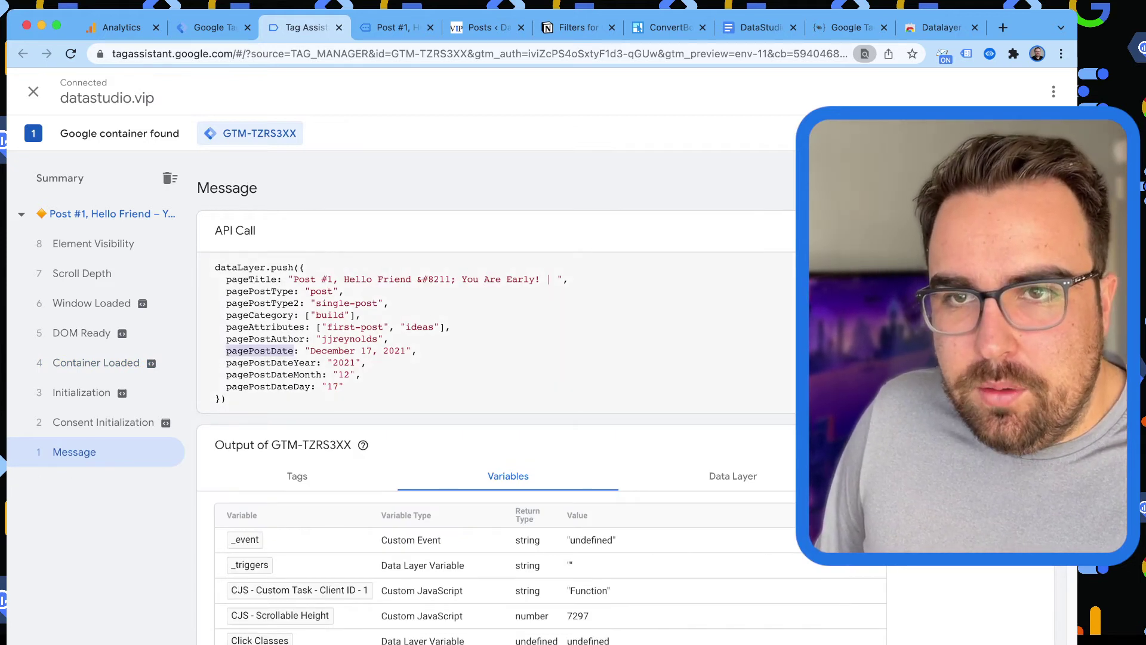
pyautogui.hotkey('ctrl', 'shift', 'Tab')
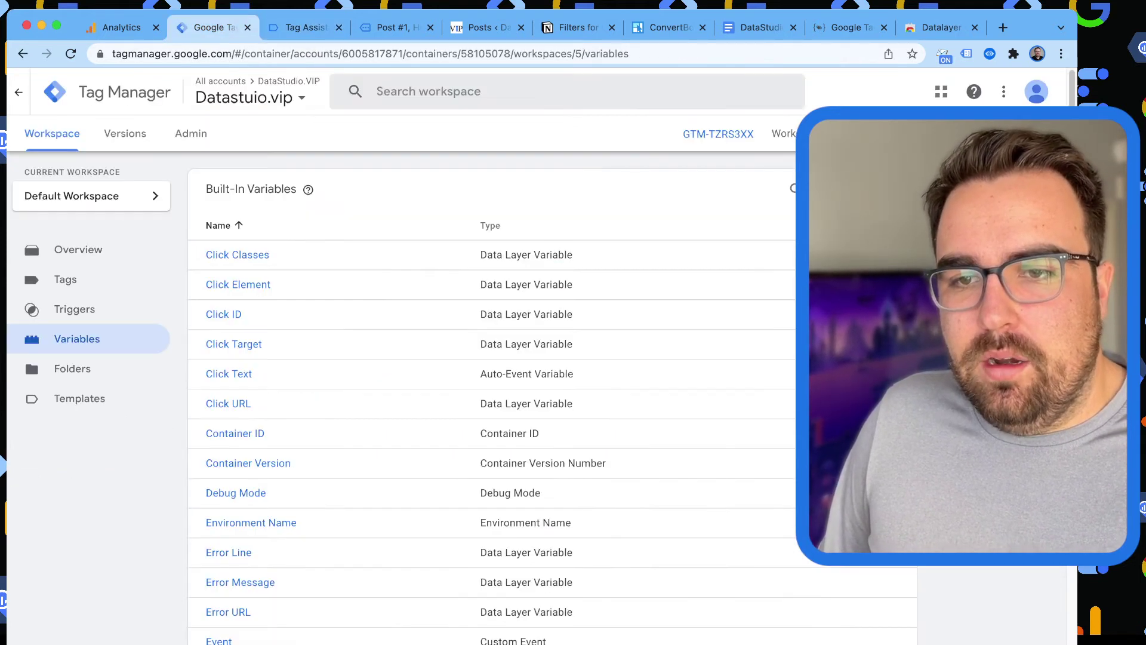
# Add custom dimension index 7 to the GAS - DataStudio.VIP settings variable.
pyautogui.scroll(-15, 290, 484)
pyautogui.doubleClick(241, 544)
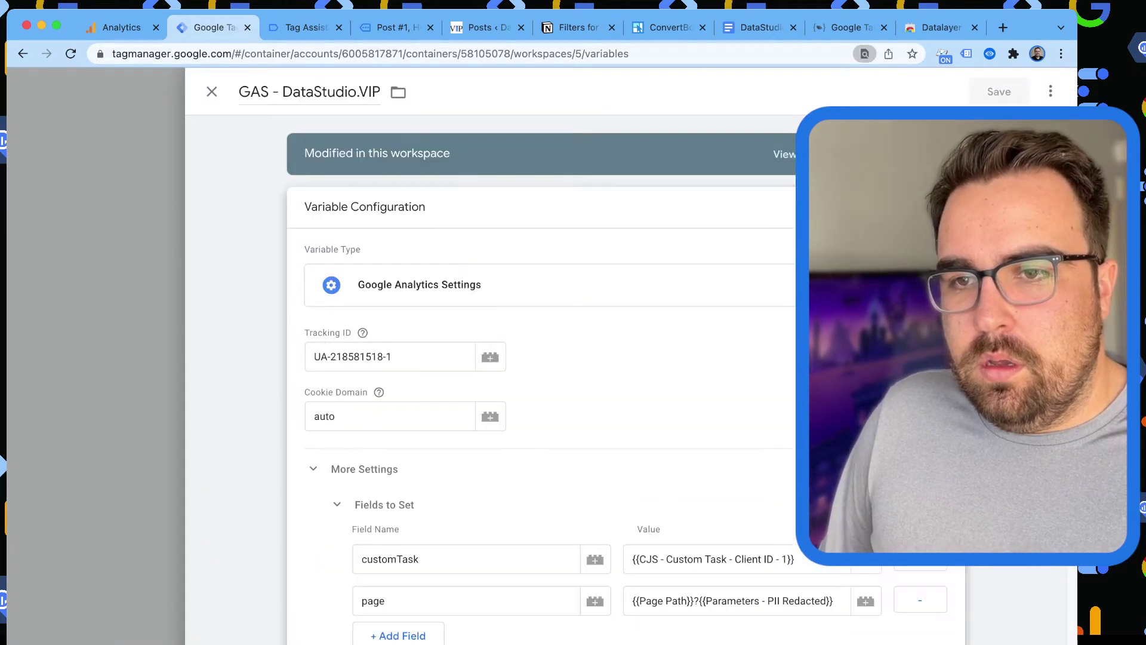
pyautogui.scroll(-5, 573, 358)
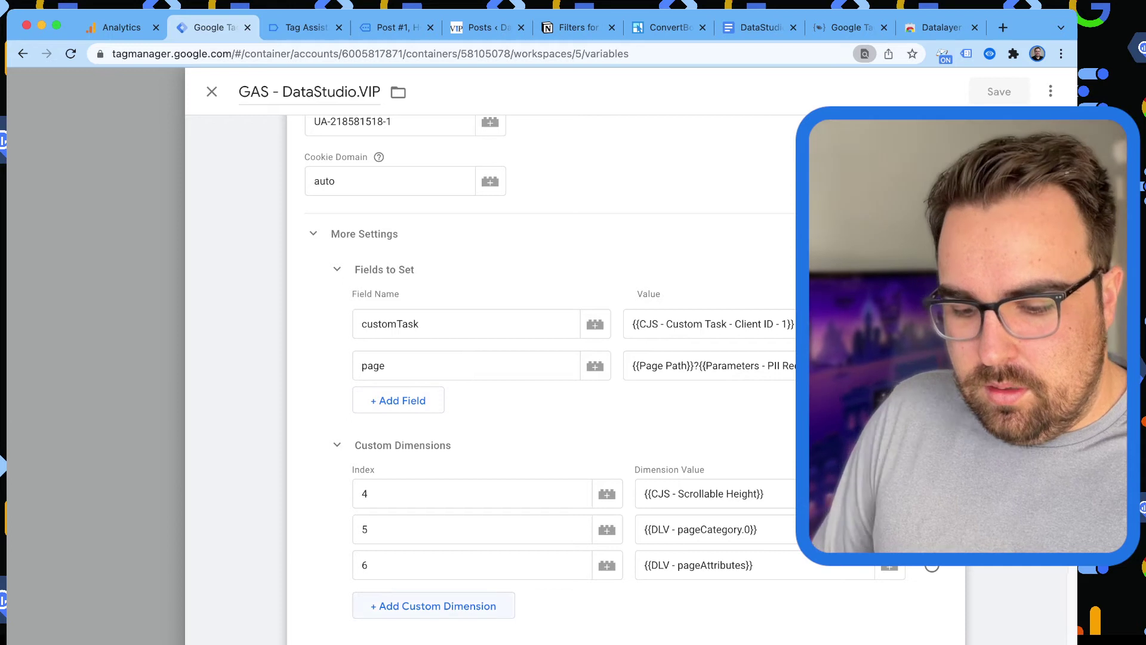
pyautogui.click(433, 606)
pyautogui.press('Tab')
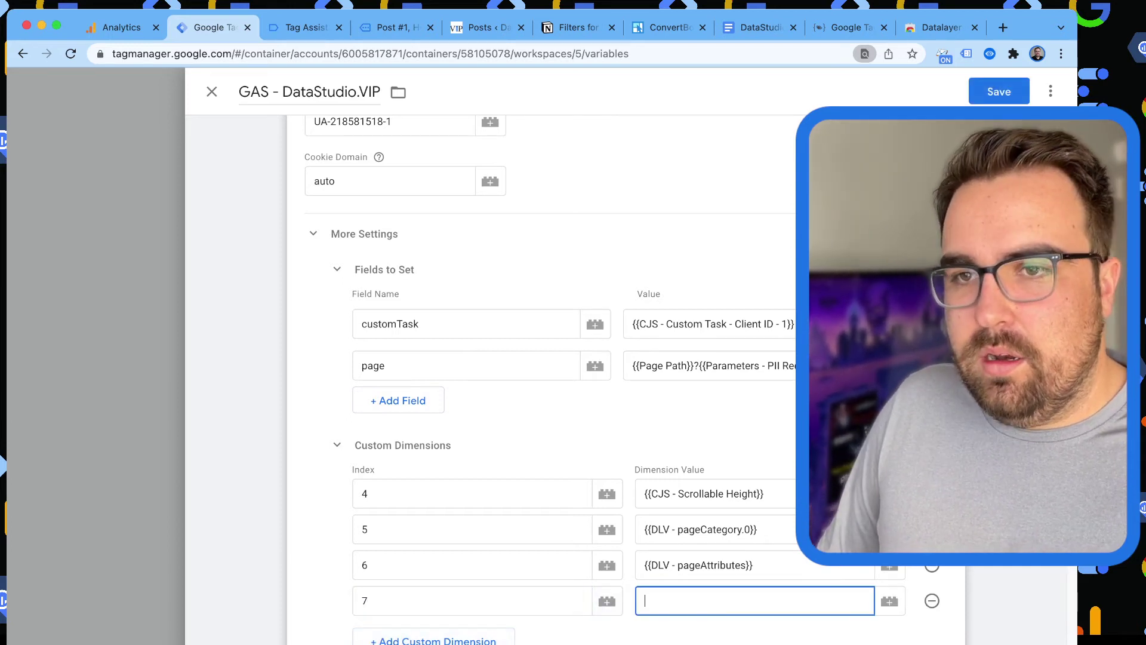
pyautogui.click(889, 600)
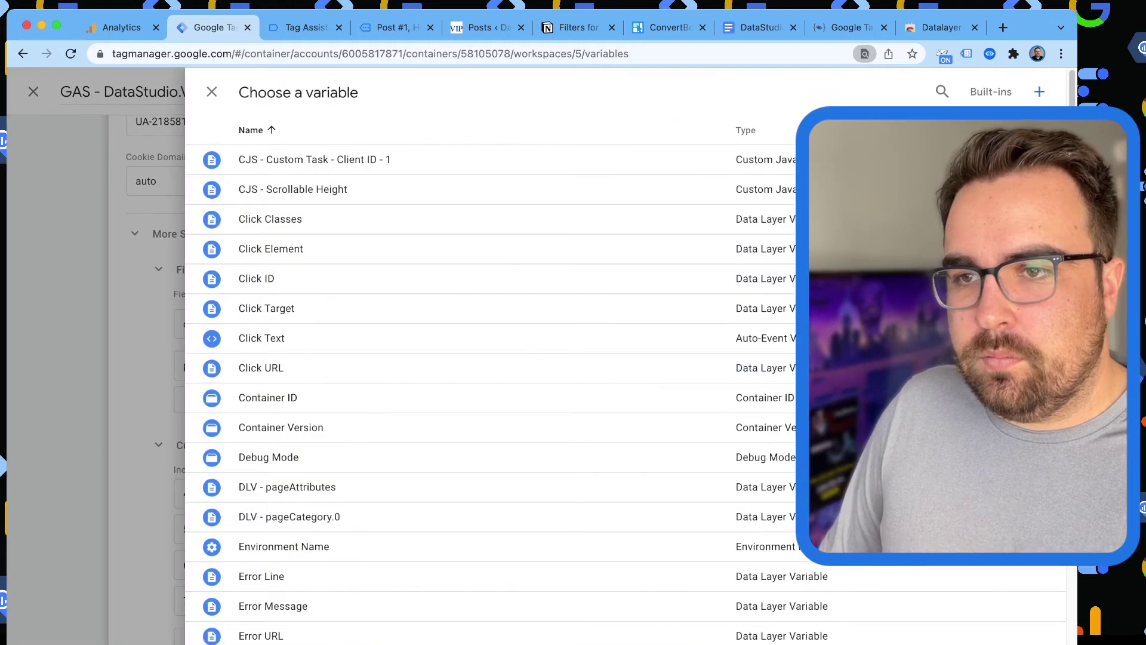
# Create Data Layer Variable 'DLV - pagePostDate' for pagePostDate as dimension 7's value, and save both.
pyautogui.click(1039, 91)
pyautogui.click(746, 250)
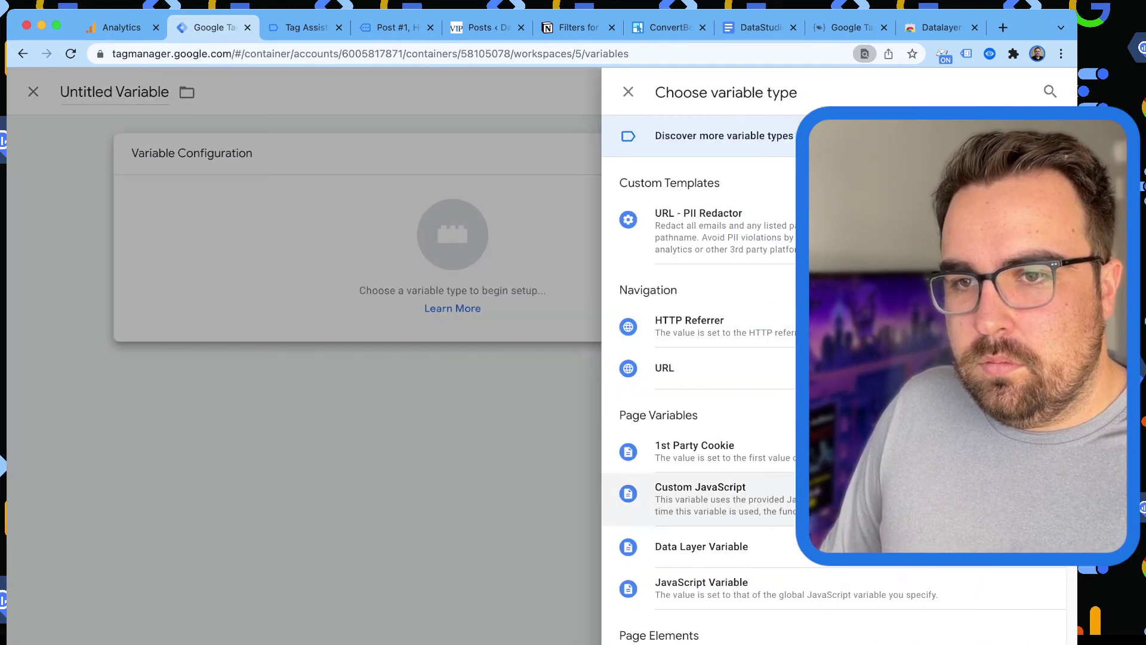
pyautogui.click(702, 547)
pyautogui.write('pagePostDate')
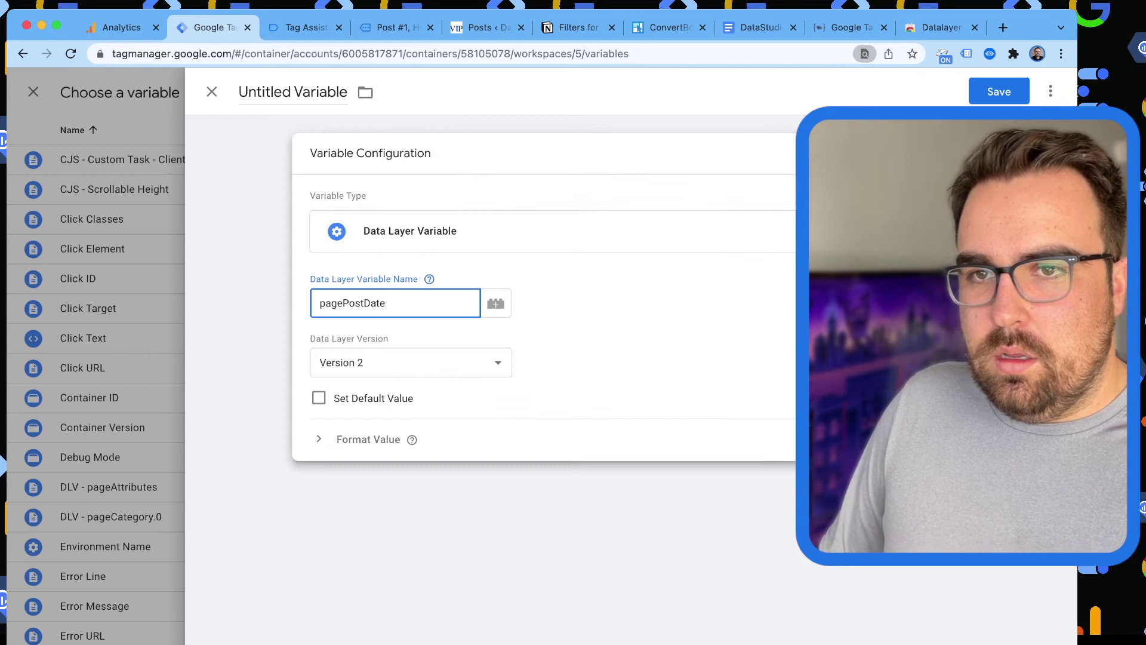
pyautogui.click(292, 91)
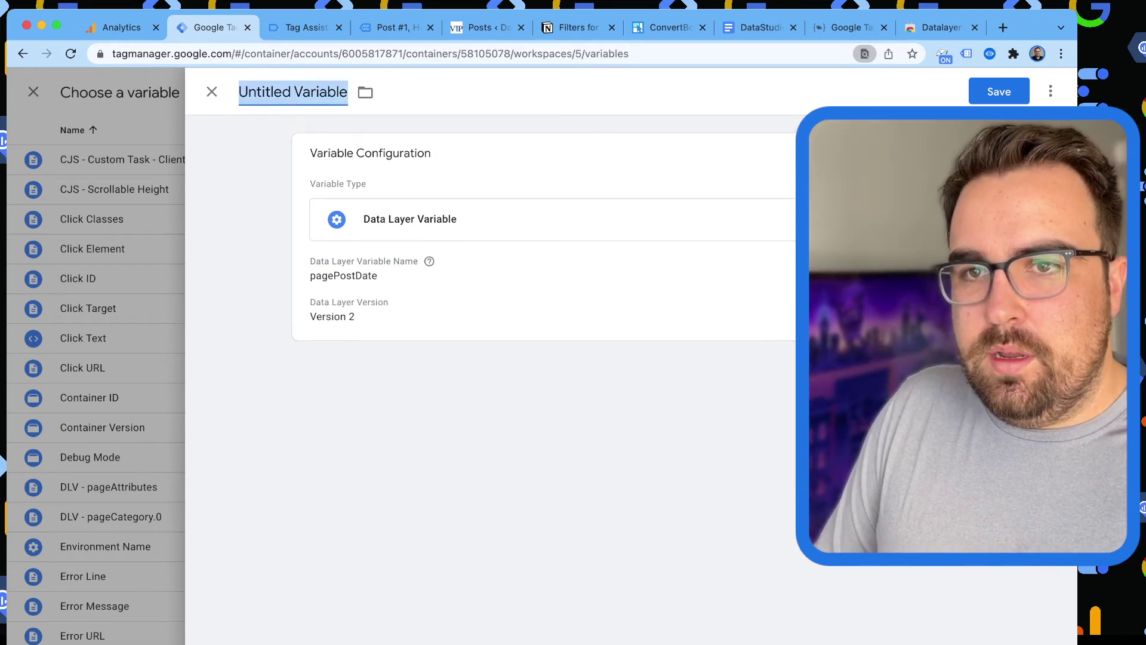
pyautogui.write('DLV -')
pyautogui.write('pagePostDate')
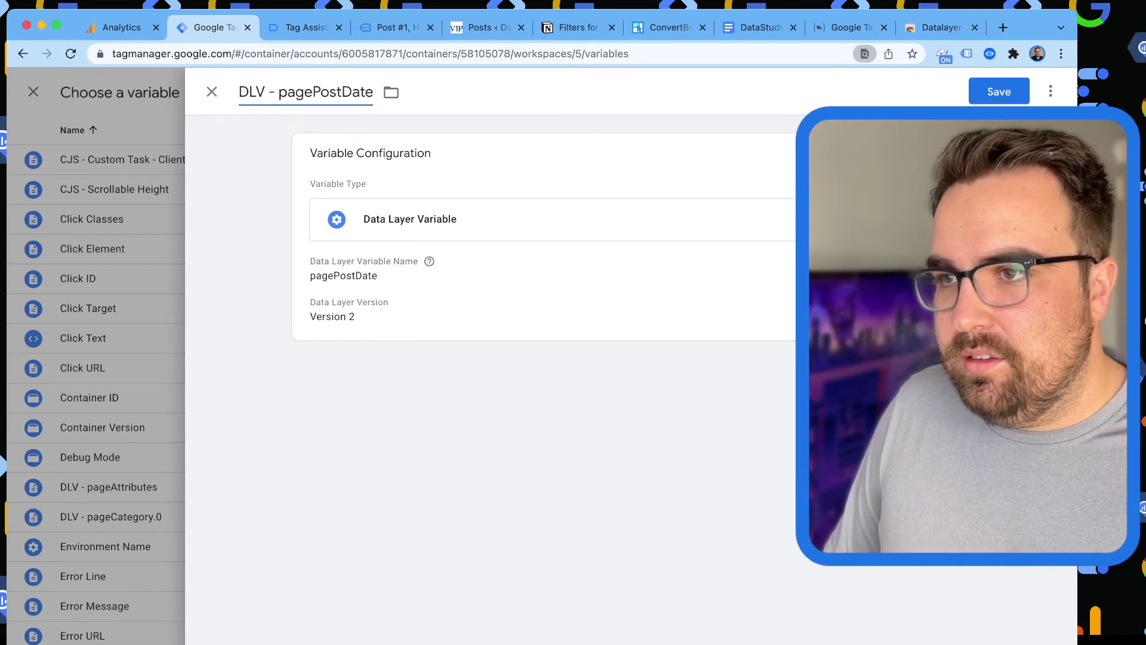
pyautogui.click(999, 91)
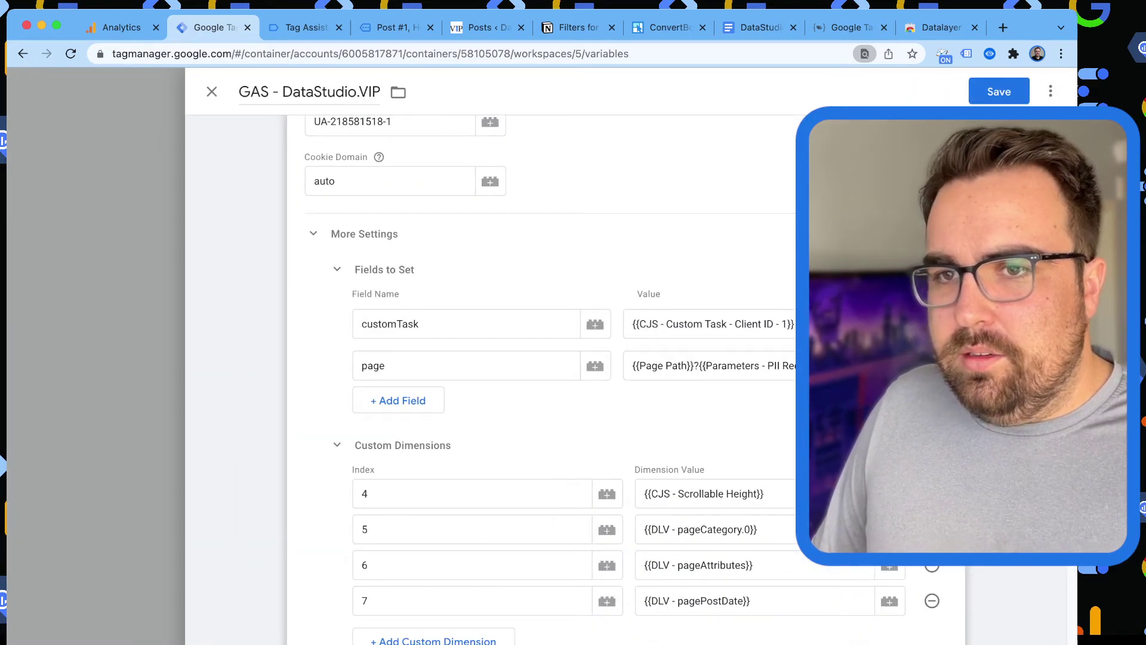
pyautogui.click(999, 92)
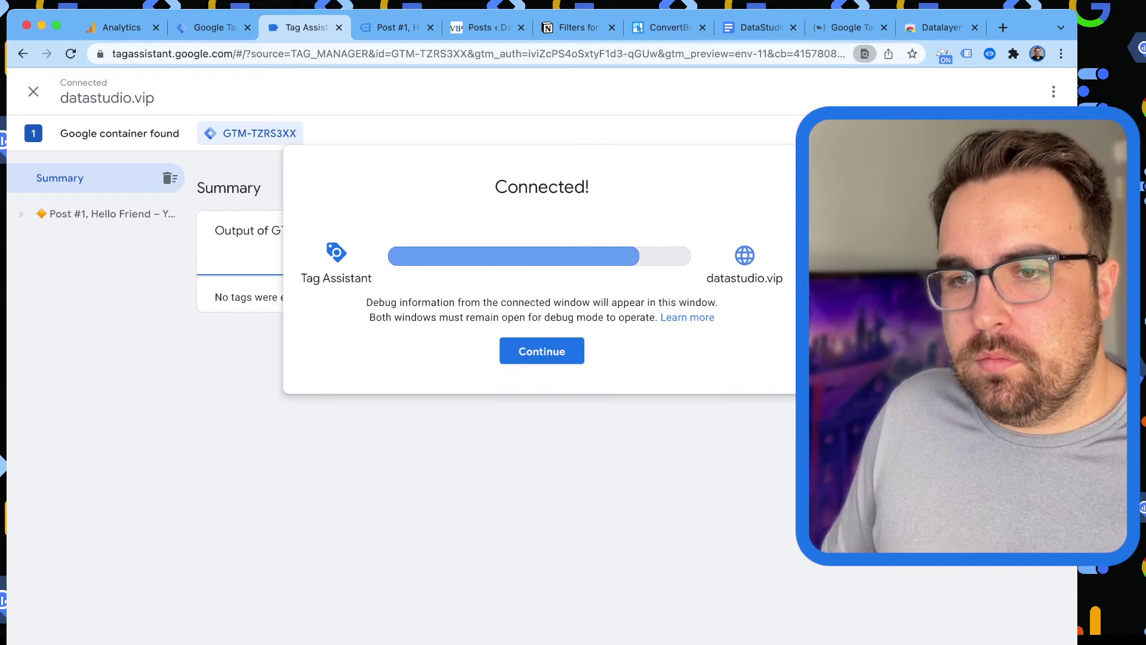
# Verify the Container Loaded GA - Pageview tag sends dimension 7 as 'December 17, 2021'.
pyautogui.press('Return')
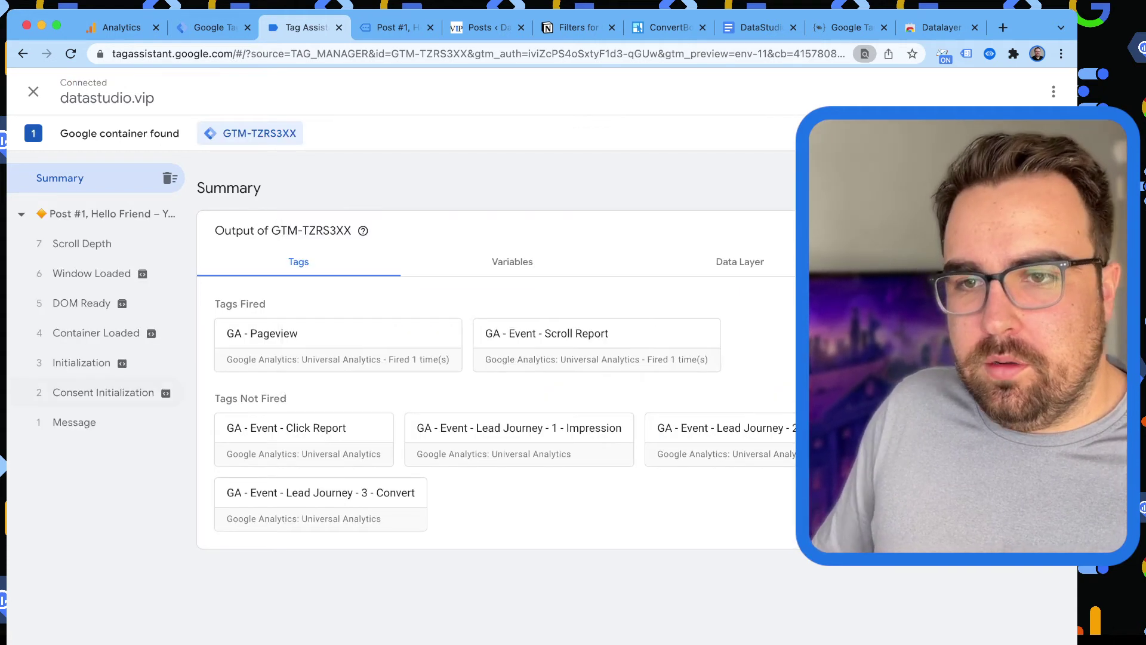
pyautogui.click(95, 332)
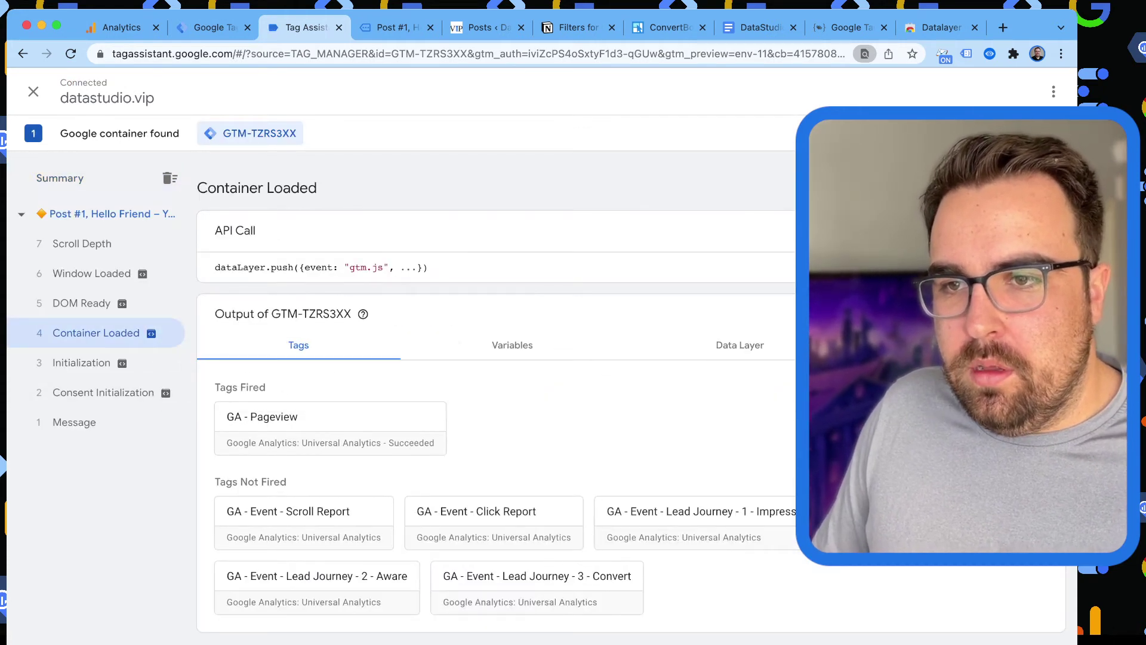
pyautogui.click(330, 424)
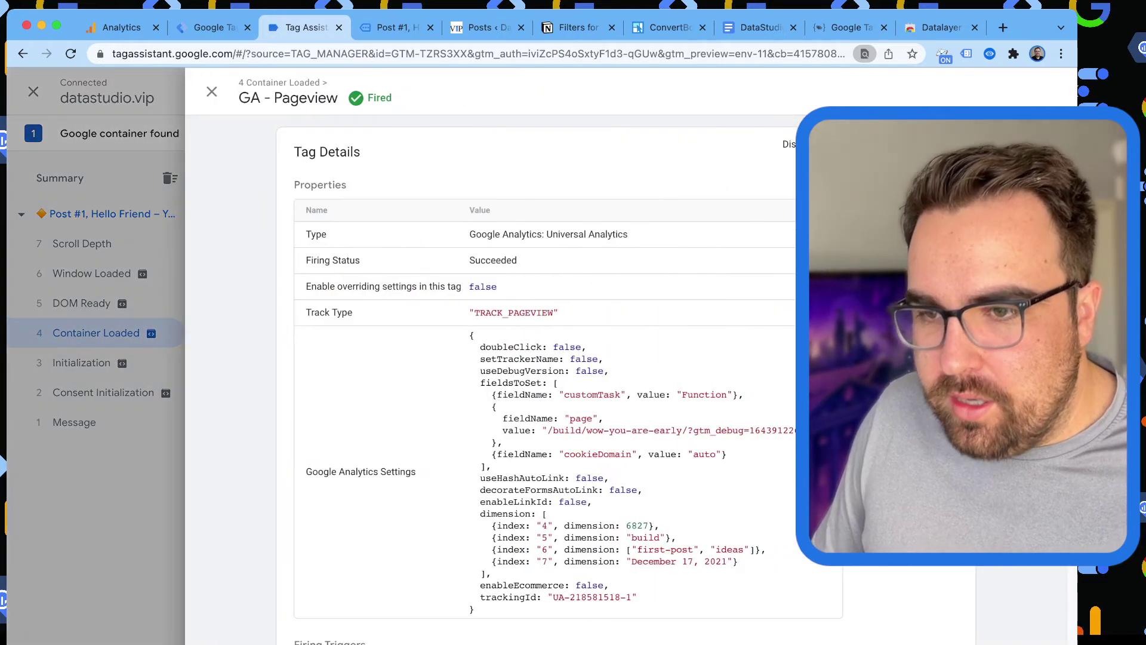
pyautogui.moveTo(481, 526); pyautogui.dragTo(474, 561)
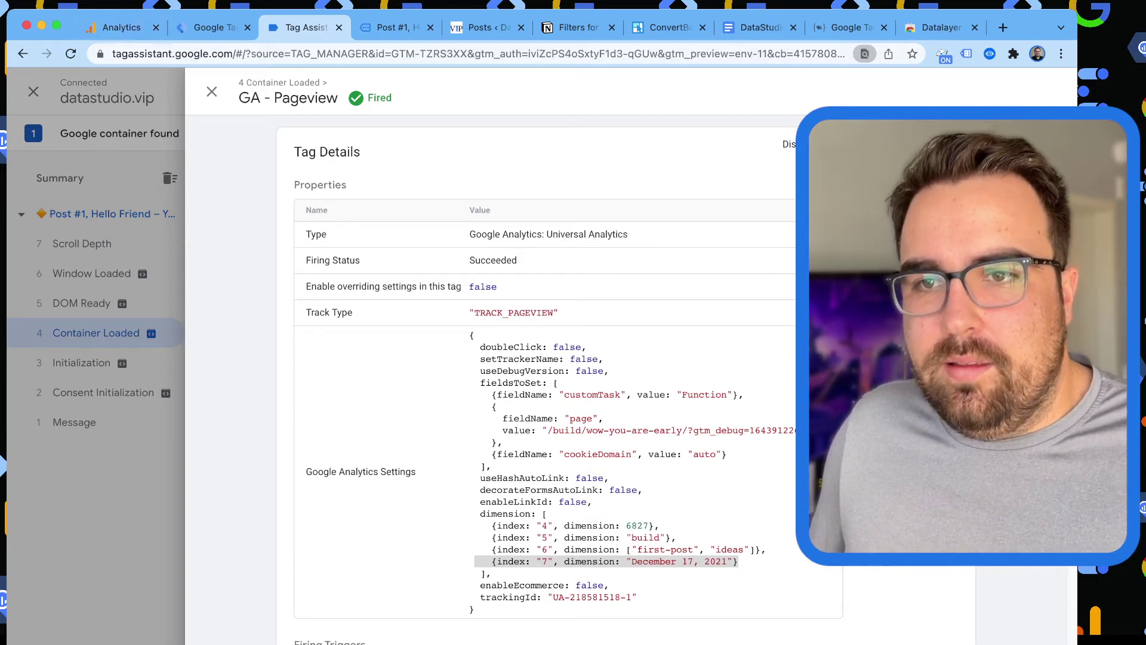
pyautogui.press('super+1')
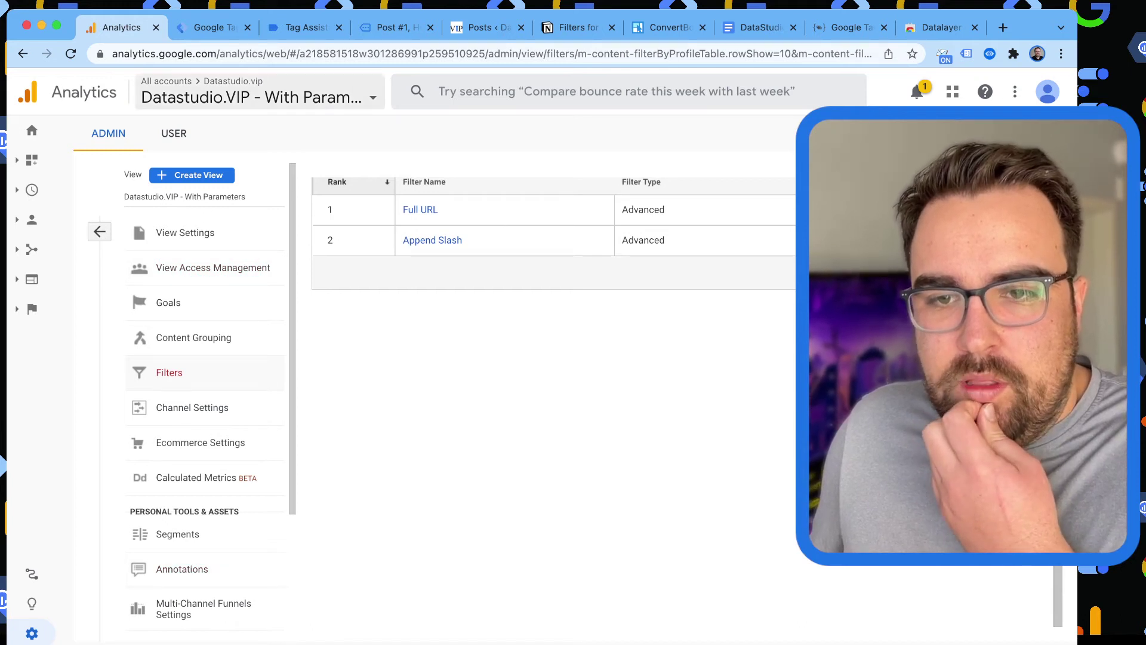
# Open a new custom dimension form in the Analytics property's Admin settings.
pyautogui.scroll(-1, 203, 400)
pyautogui.scroll(-5, 203, 406)
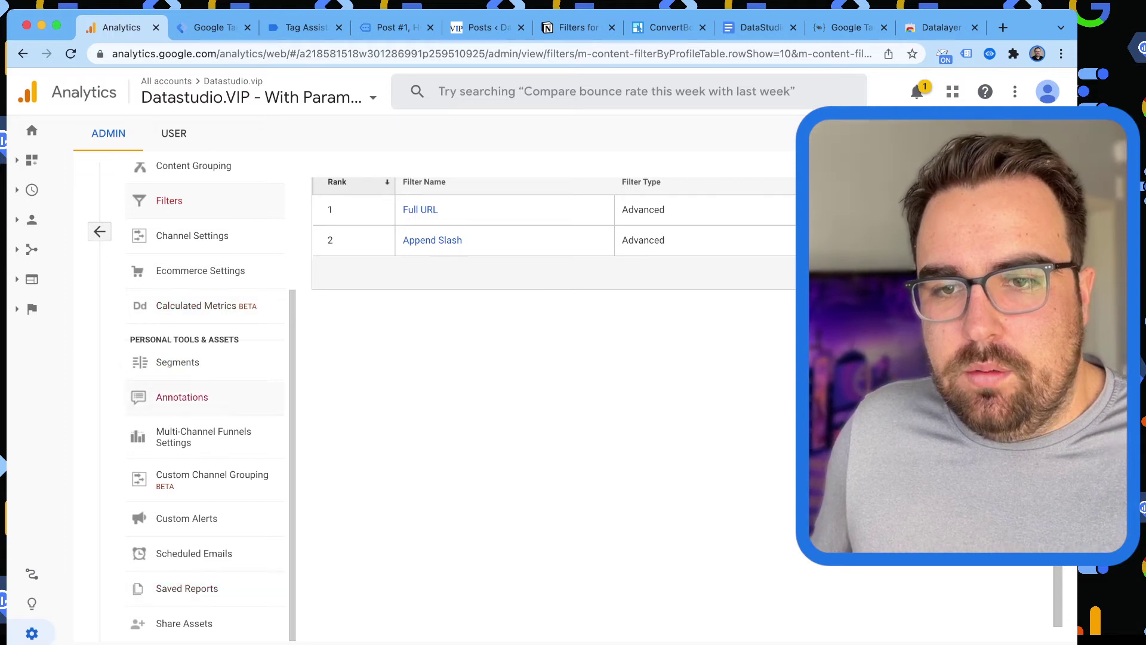
pyautogui.click(99, 232)
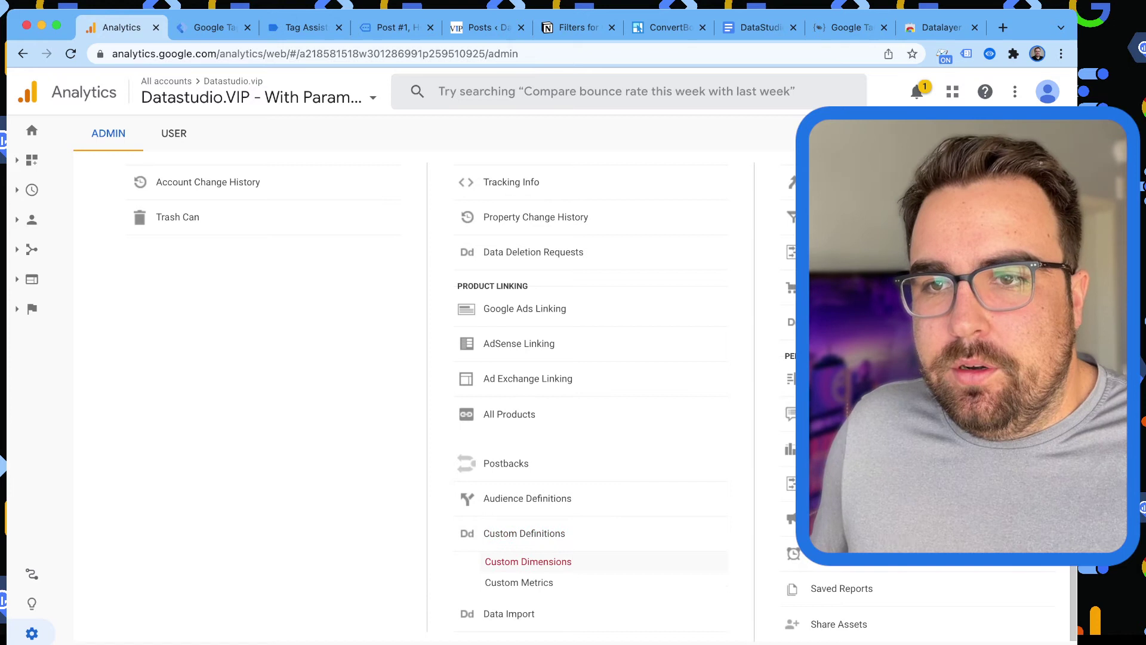
pyautogui.click(528, 561)
pyautogui.click(382, 194)
pyautogui.click(429, 242)
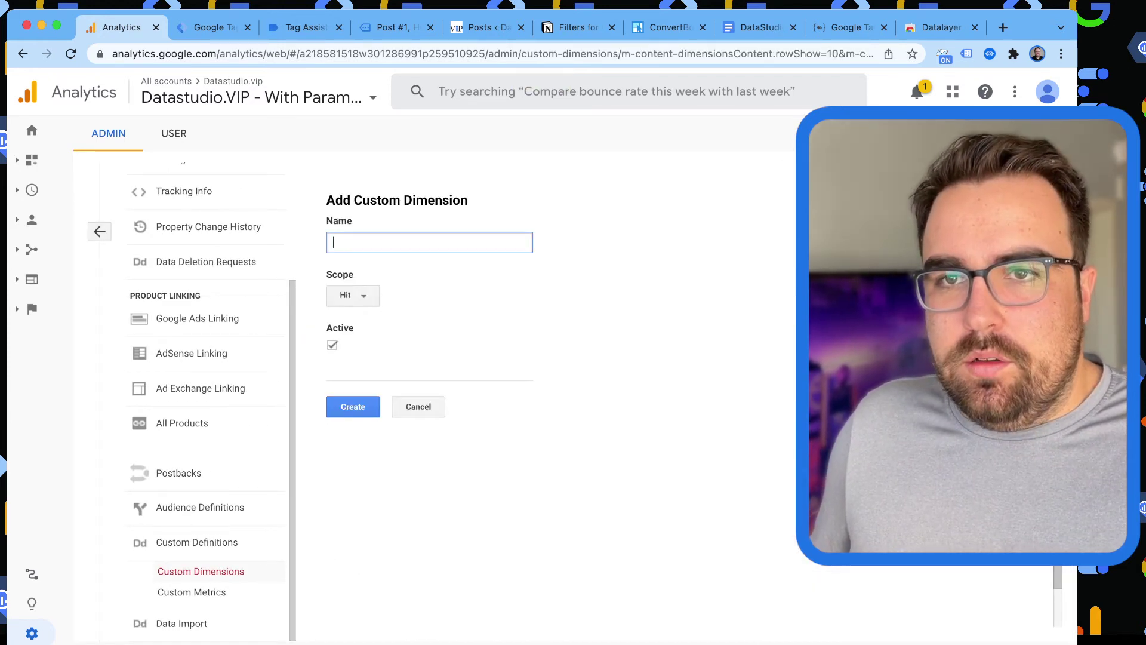
# After cross-checking Tag Manager and Tag Assistant, create custom dimension 'Post Category' at index 5.
pyautogui.click(215, 28)
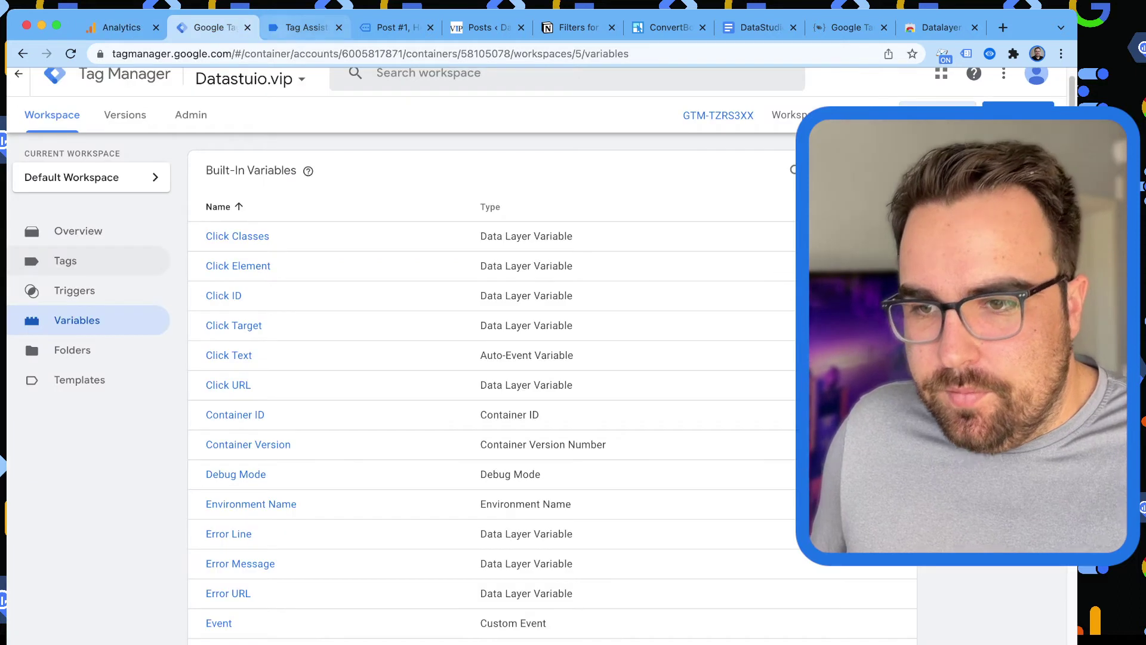
pyautogui.click(305, 27)
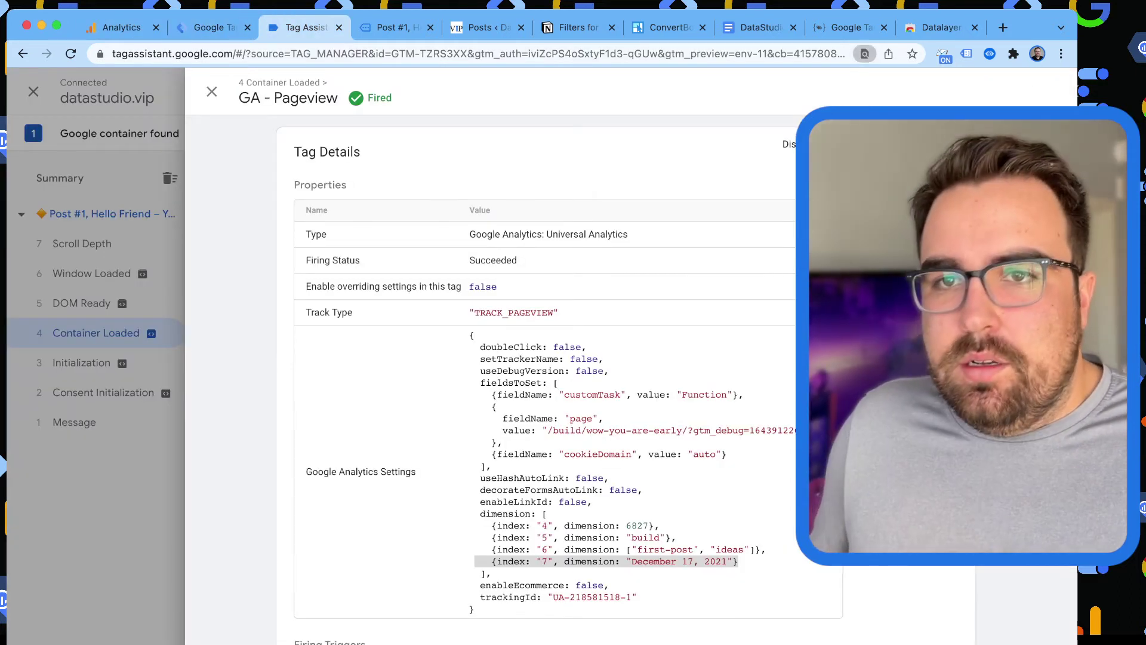
pyautogui.click(121, 27)
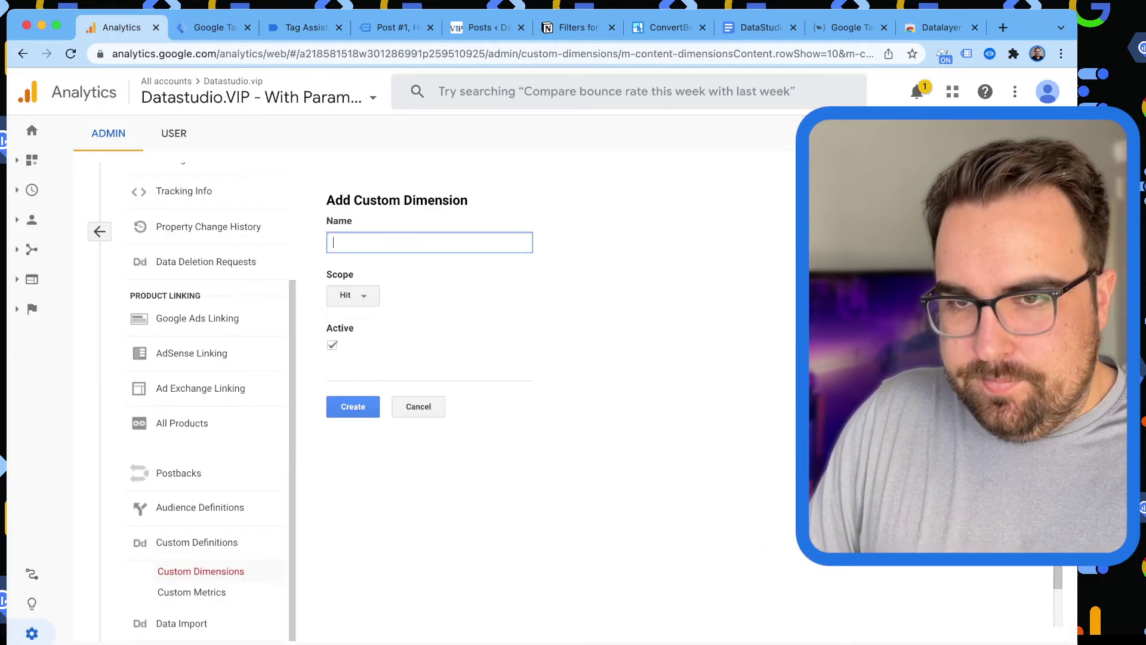
pyautogui.write('Post Category')
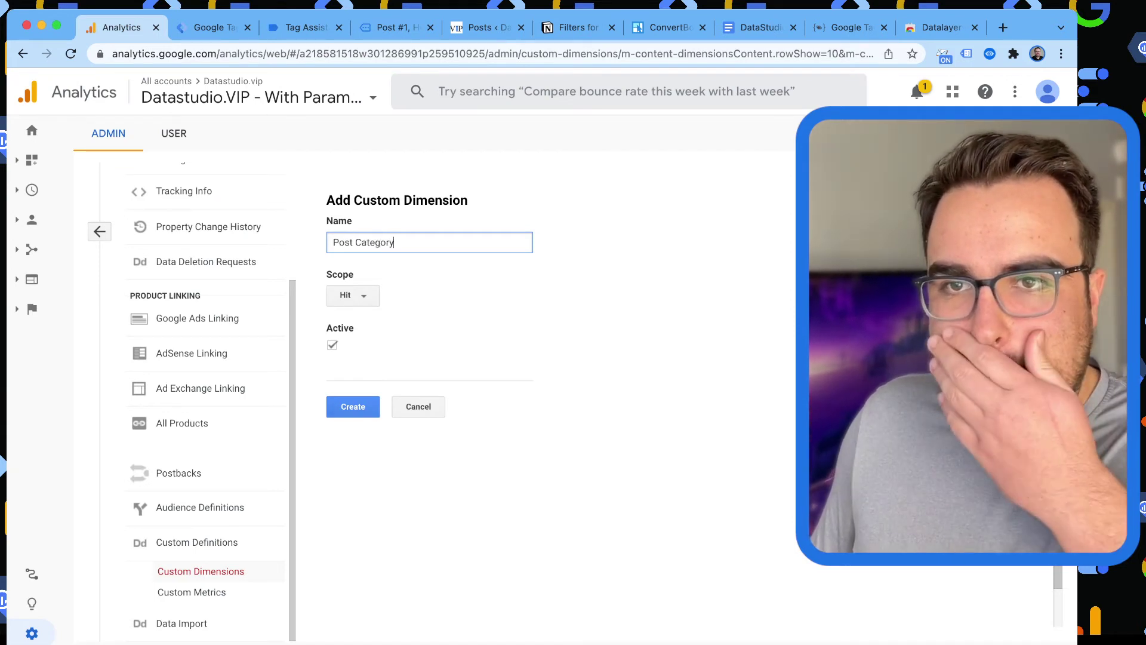
pyautogui.click(352, 406)
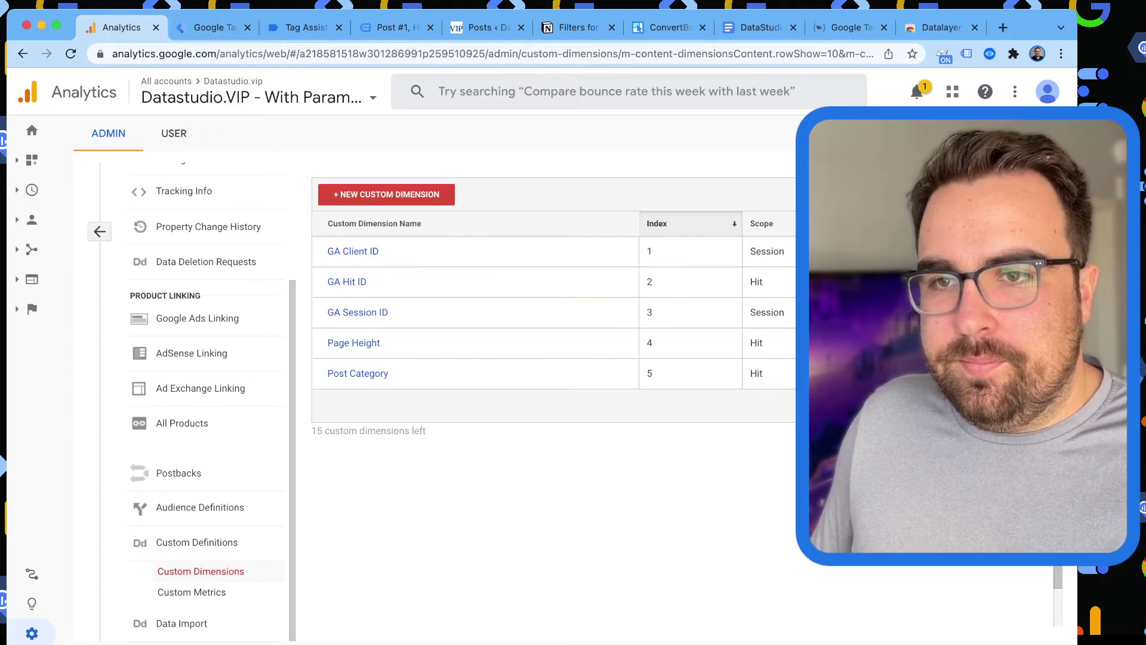
pyautogui.click(386, 193)
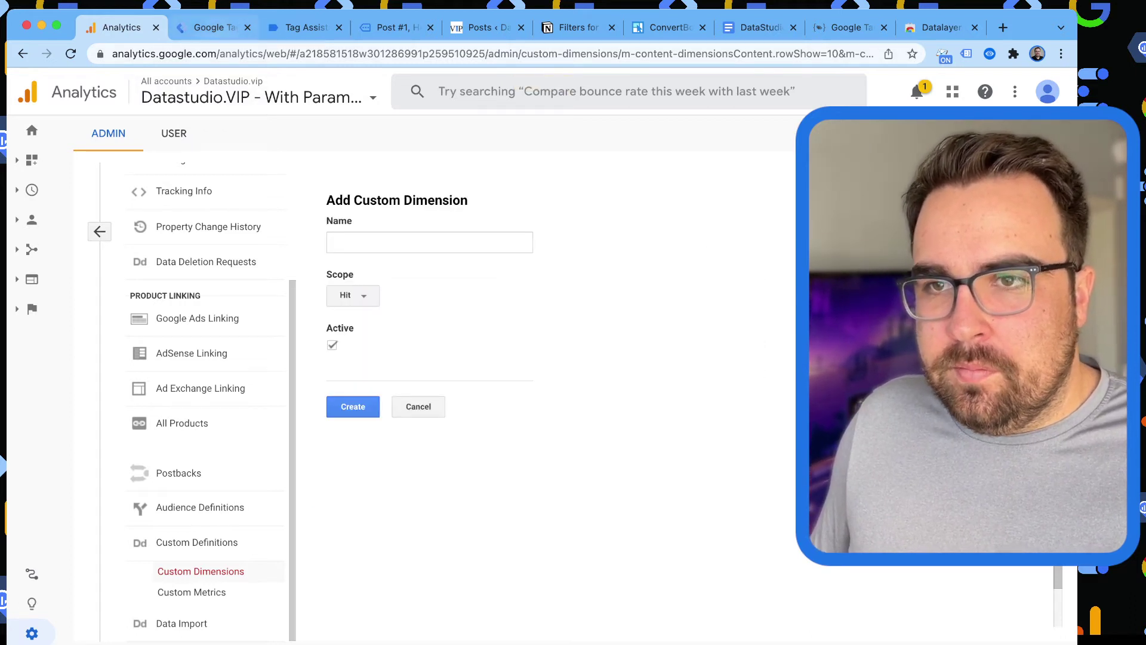
# Create the hit-scoped 'Post Tags' custom dimension at index 6, comparing against Tag Assistant.
pyautogui.click(213, 27)
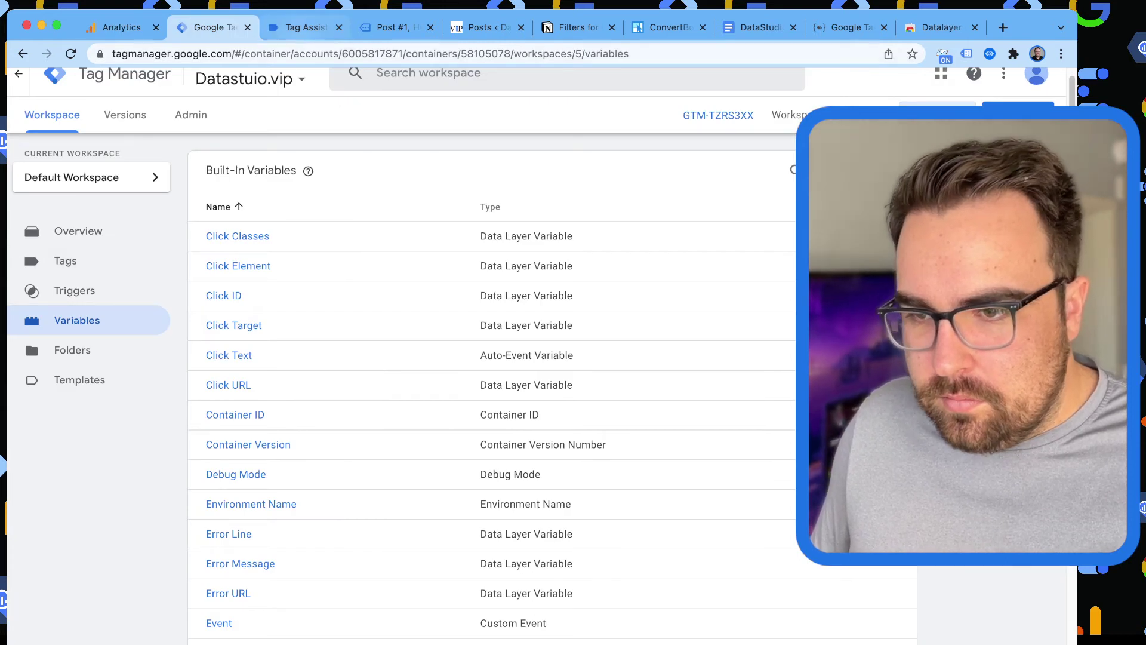
pyautogui.click(306, 28)
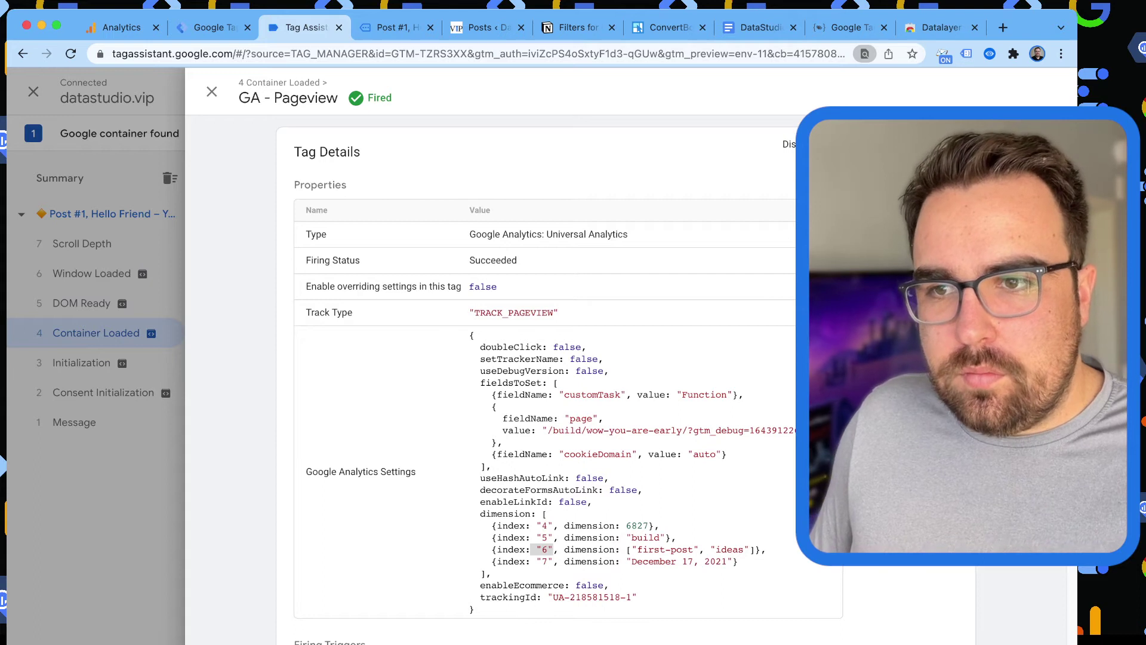
pyautogui.click(214, 27)
pyautogui.click(119, 27)
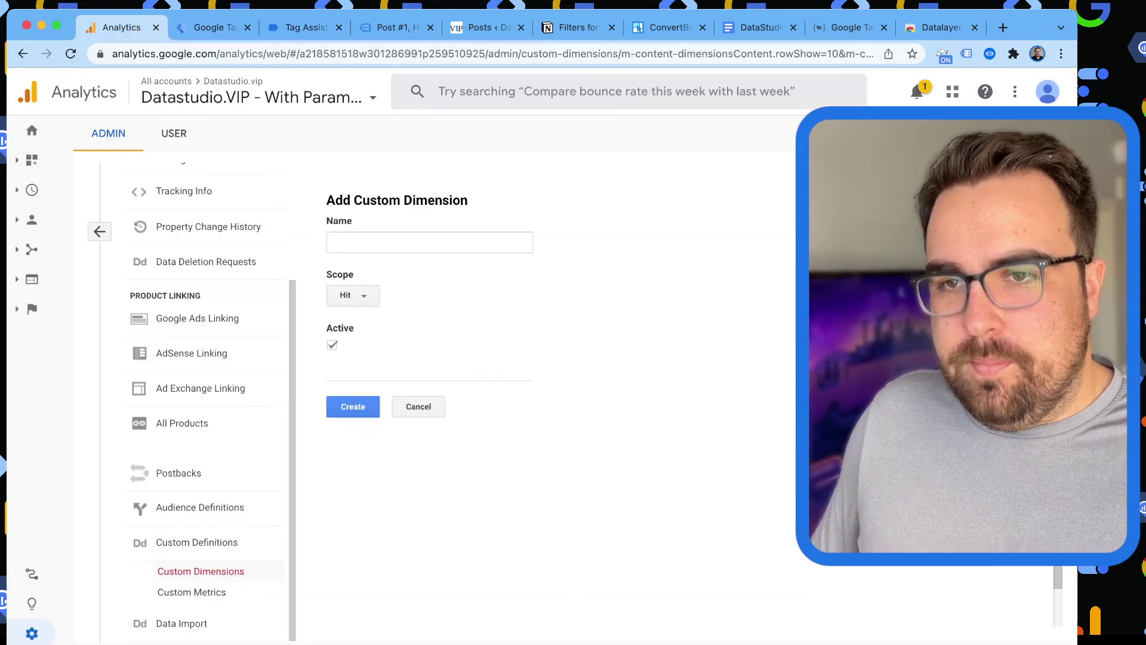
pyautogui.click(418, 242)
pyautogui.write('Post')
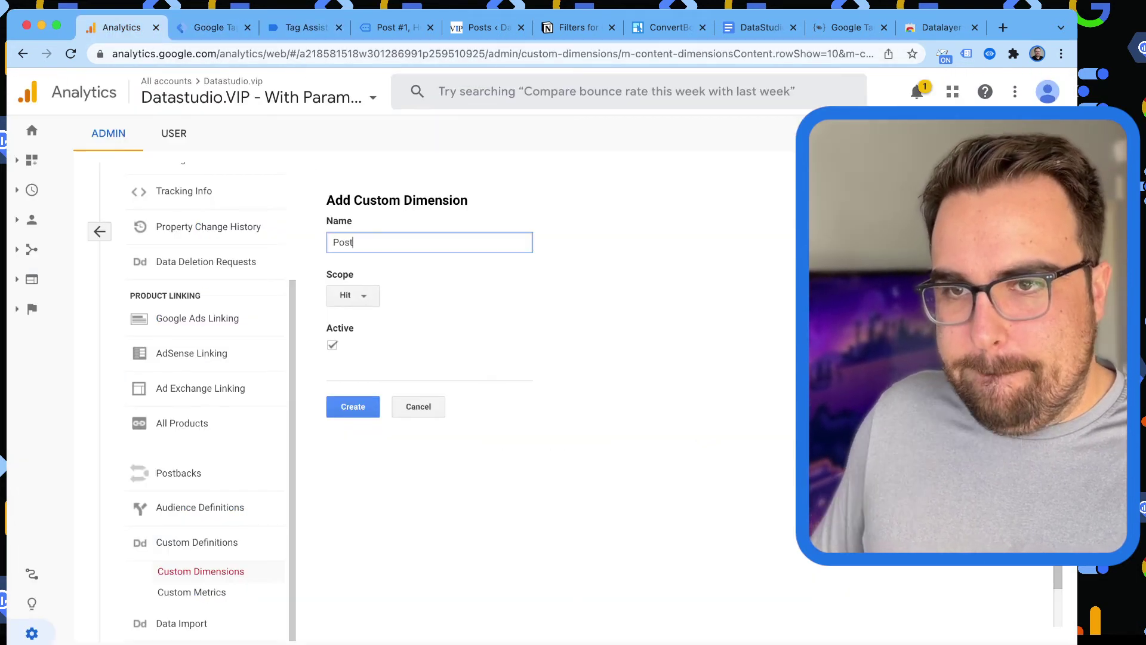
pyautogui.write(' Tags')
pyautogui.click(353, 406)
pyautogui.click(213, 27)
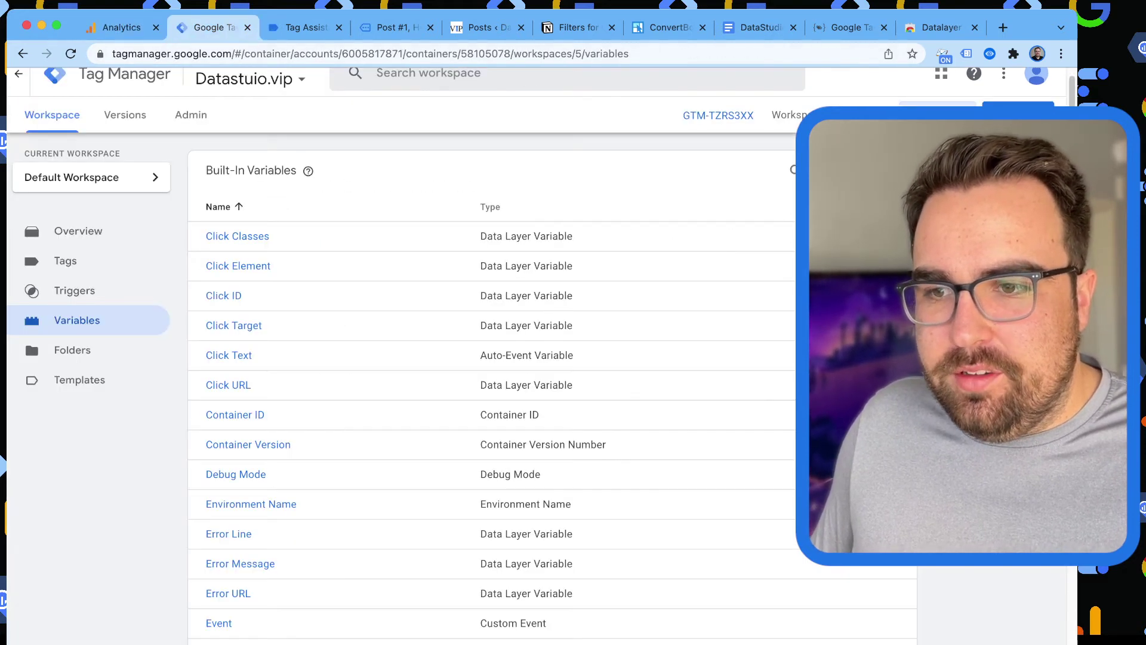
pyautogui.click(299, 27)
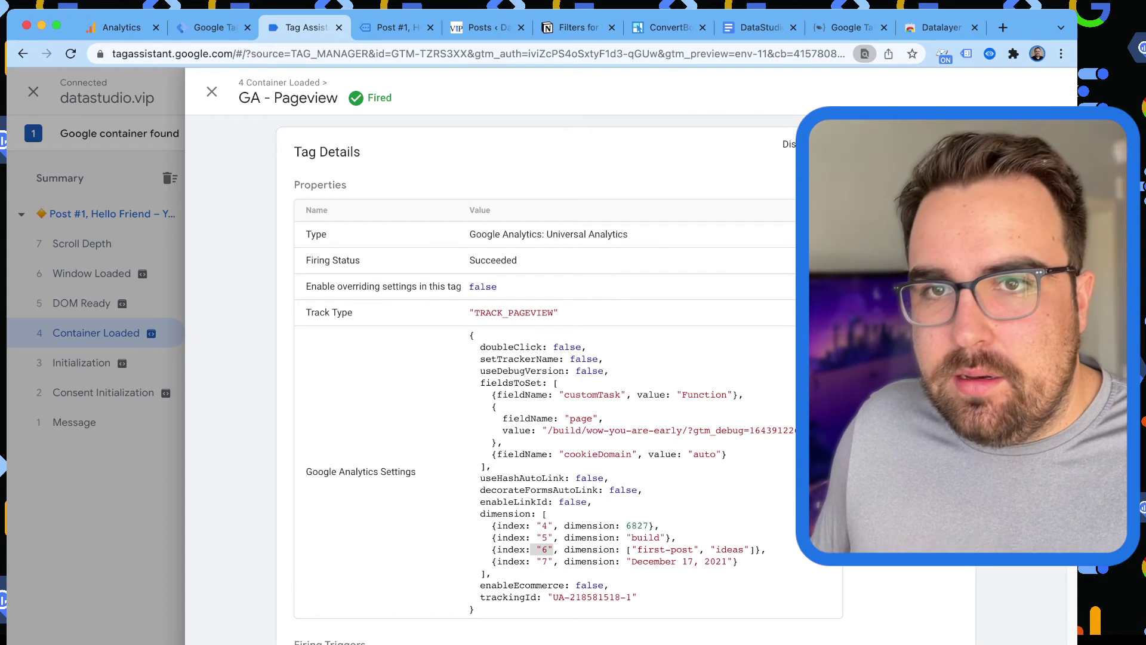
pyautogui.click(116, 27)
pyautogui.click(338, 494)
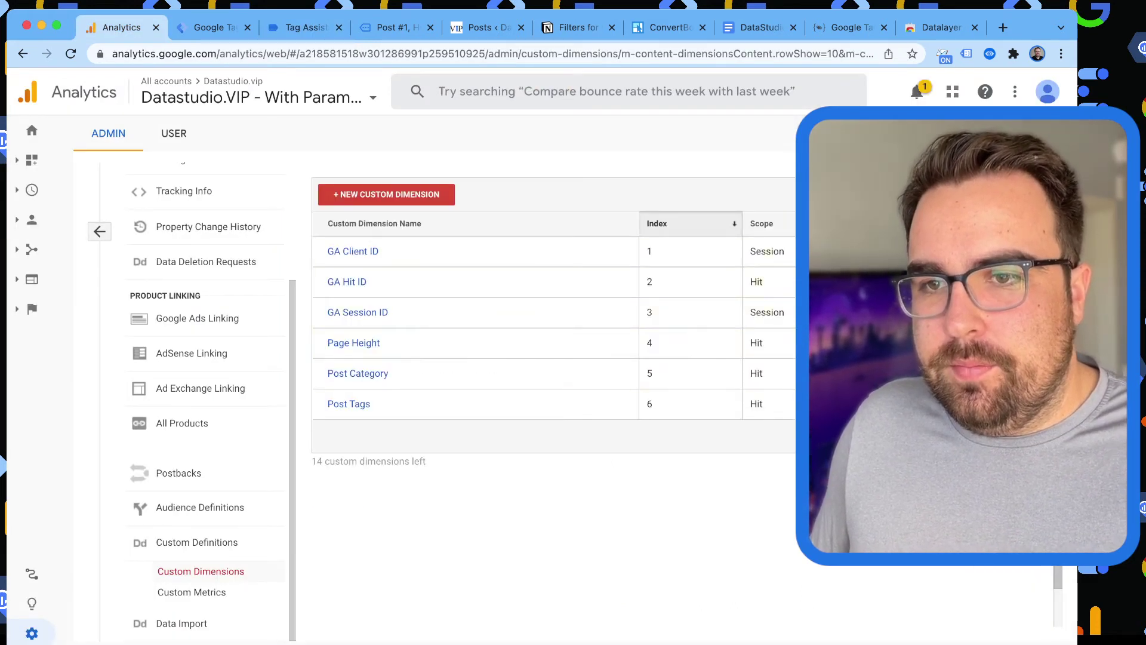
# Create the hit-scoped 'Post Date' custom dimension at index 7.
pyautogui.click(386, 194)
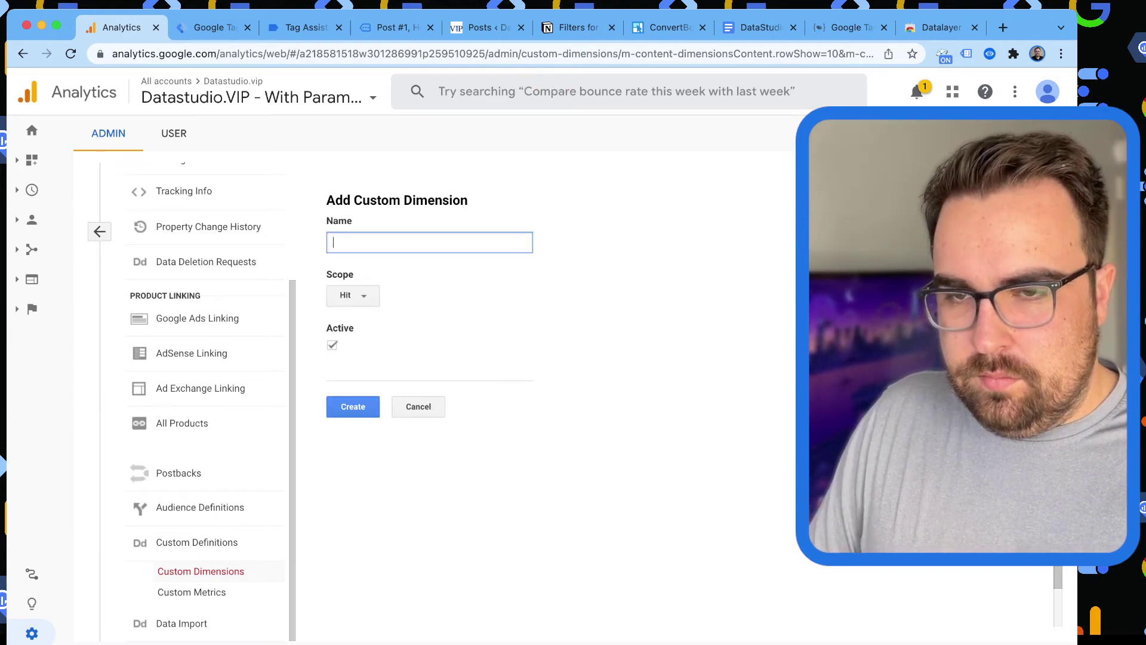
pyautogui.write('Post Date')
pyautogui.press('BackSpace')
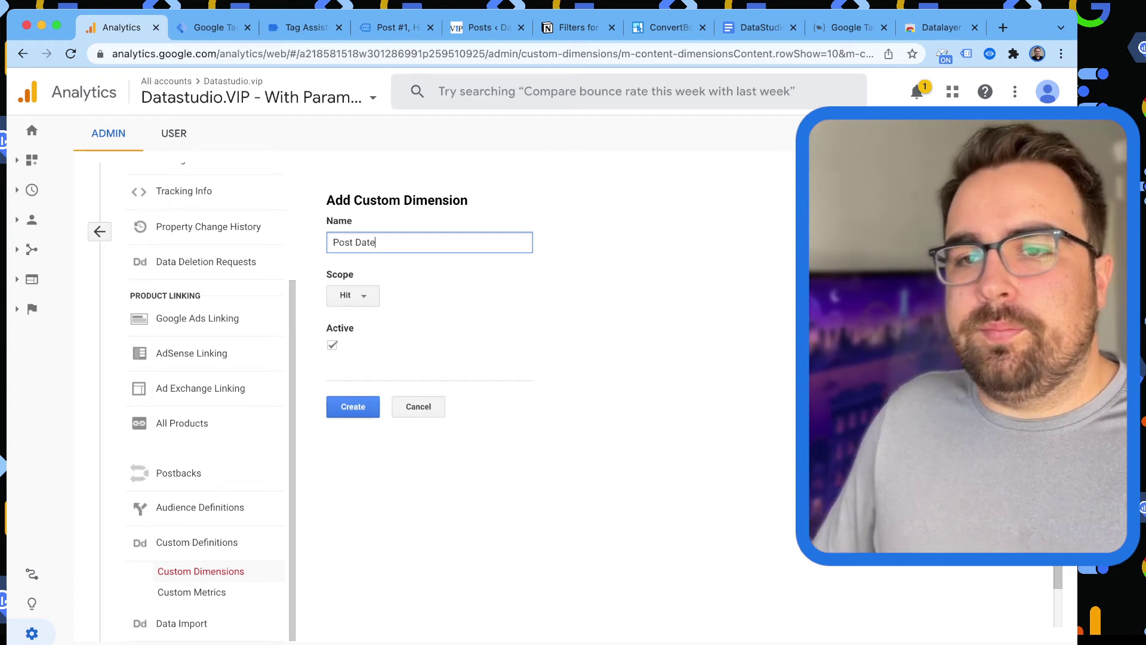
pyautogui.press('Return')
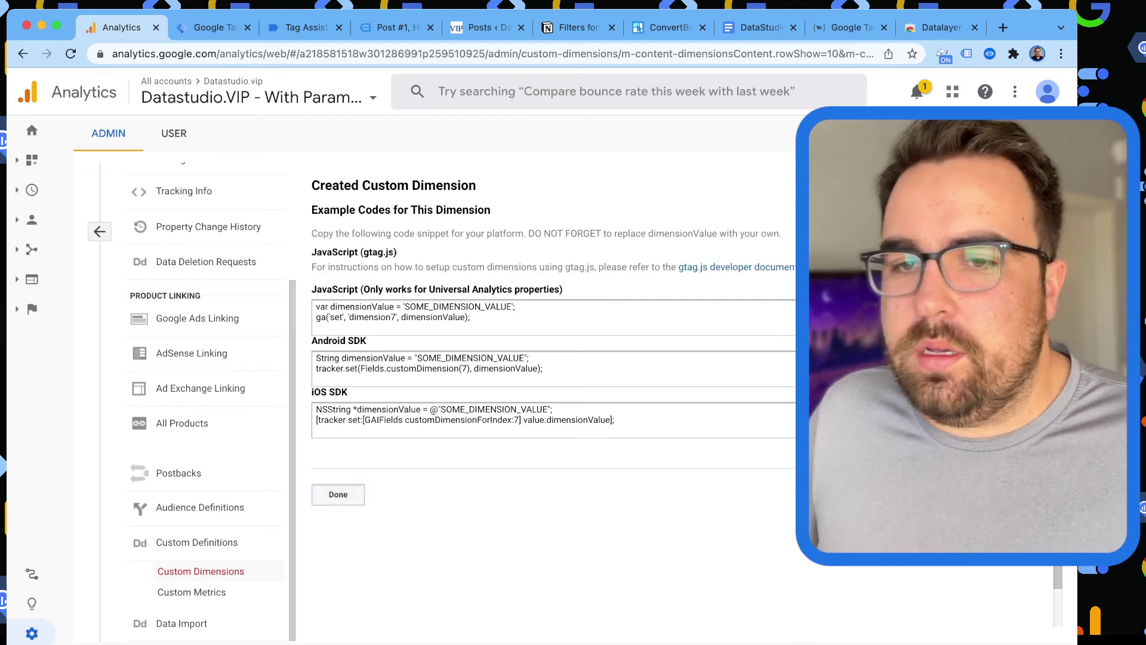
pyautogui.press('Return')
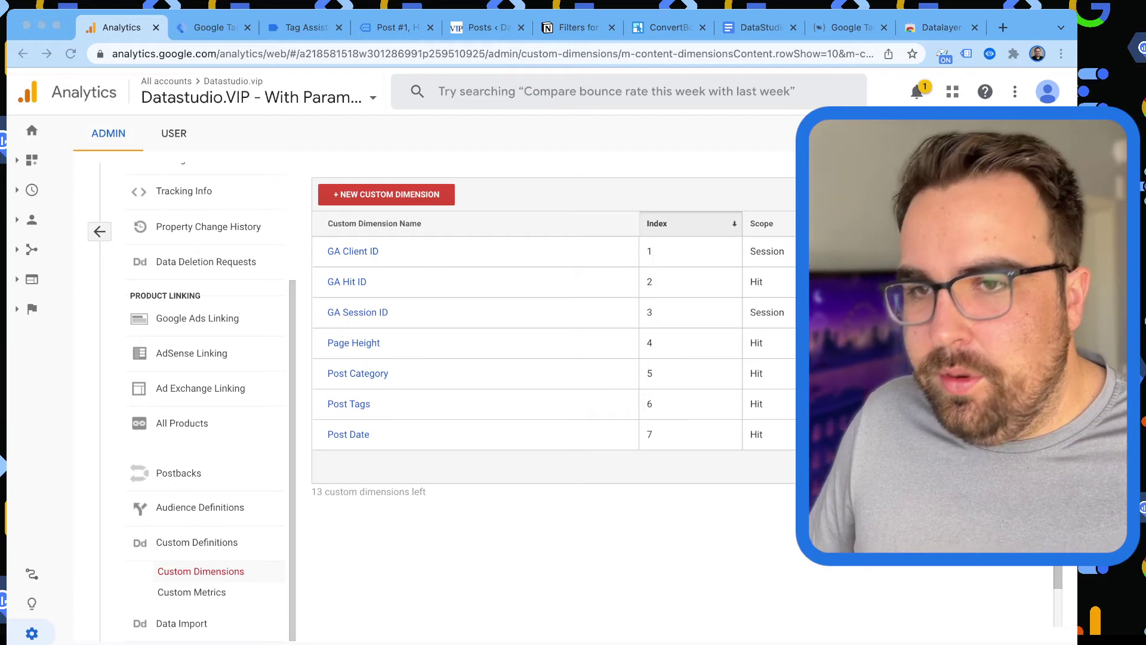
pyautogui.press('super+Tab')
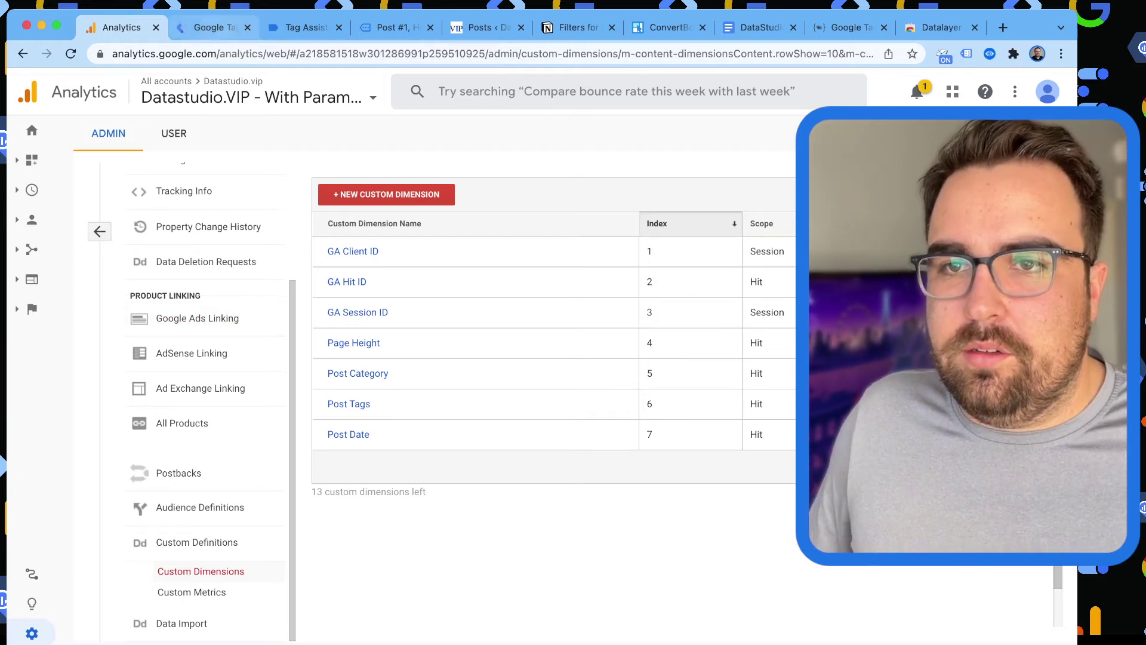
pyautogui.hotkey('ctrl', 'Tab')
pyautogui.hotkey('ctrl', 'Tab')
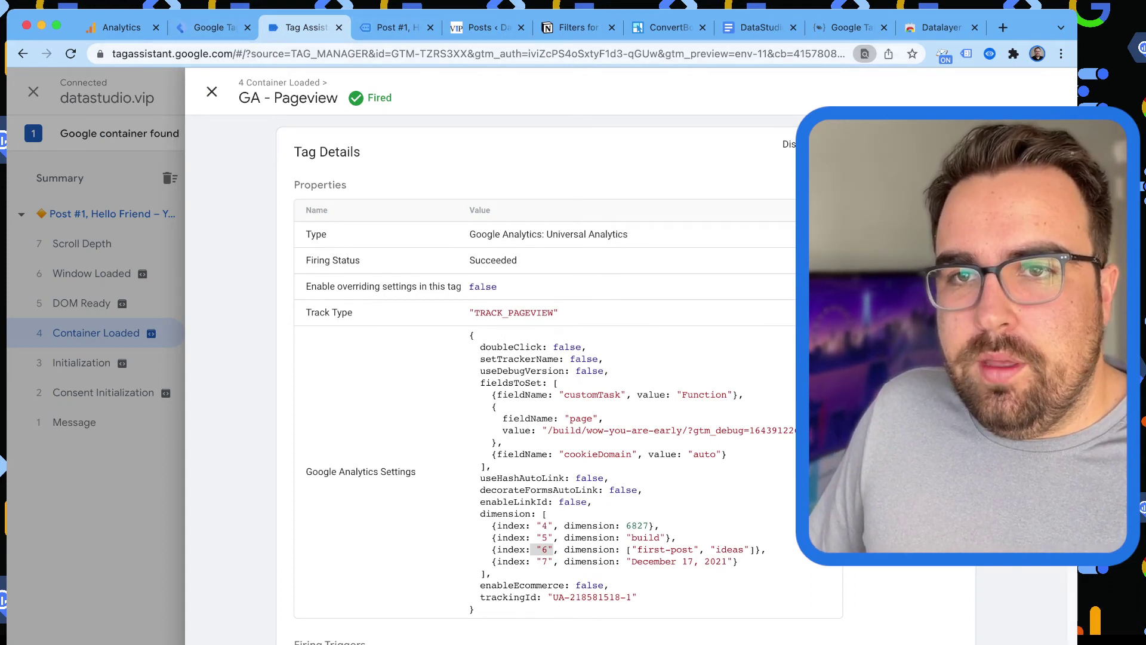
# Reopen the GA - Pageview tag details and confirm it sends dimensions 4–7.
pyautogui.click(212, 91)
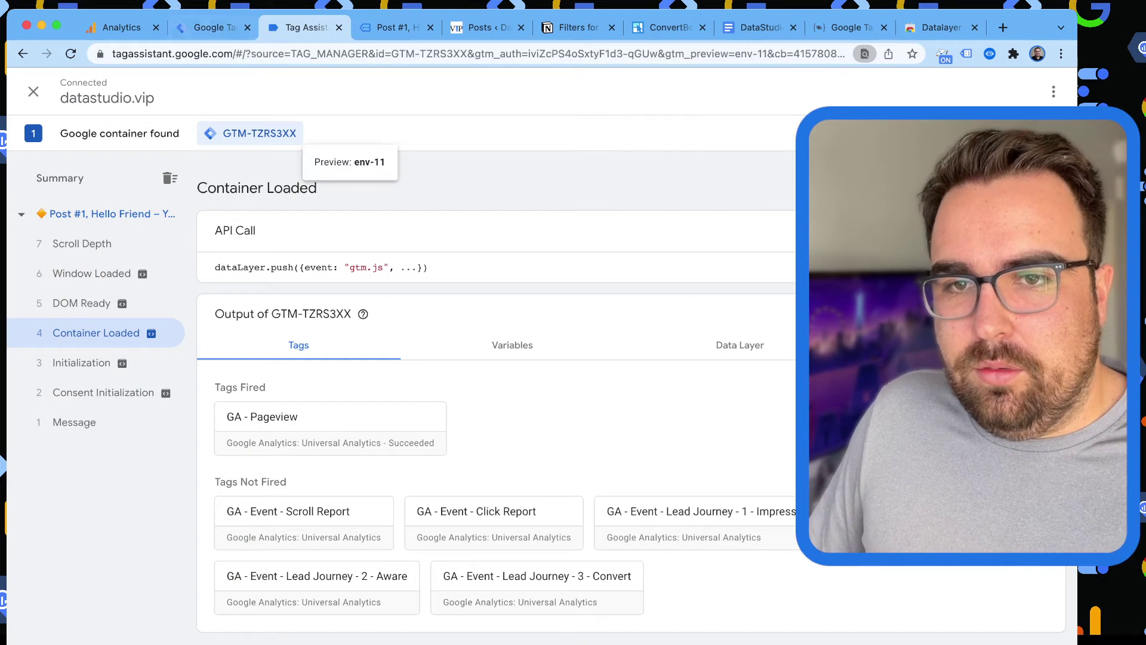
pyautogui.click(330, 424)
pyautogui.scroll(-2, 537, 382)
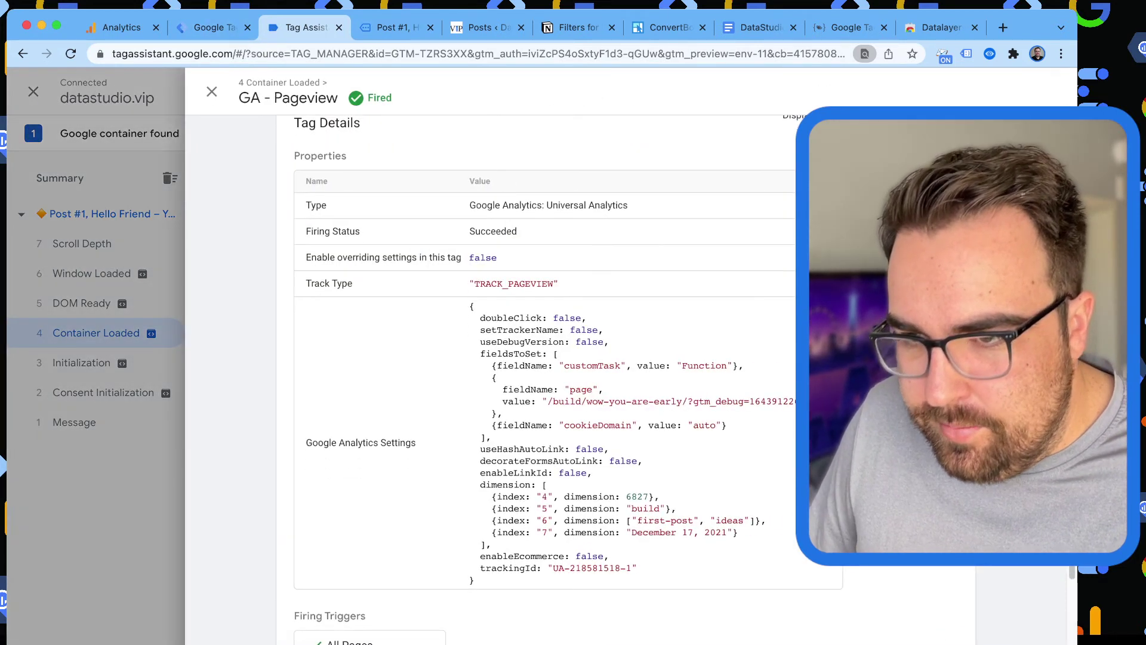
pyautogui.moveTo(475, 561); pyautogui.dragTo(546, 465)
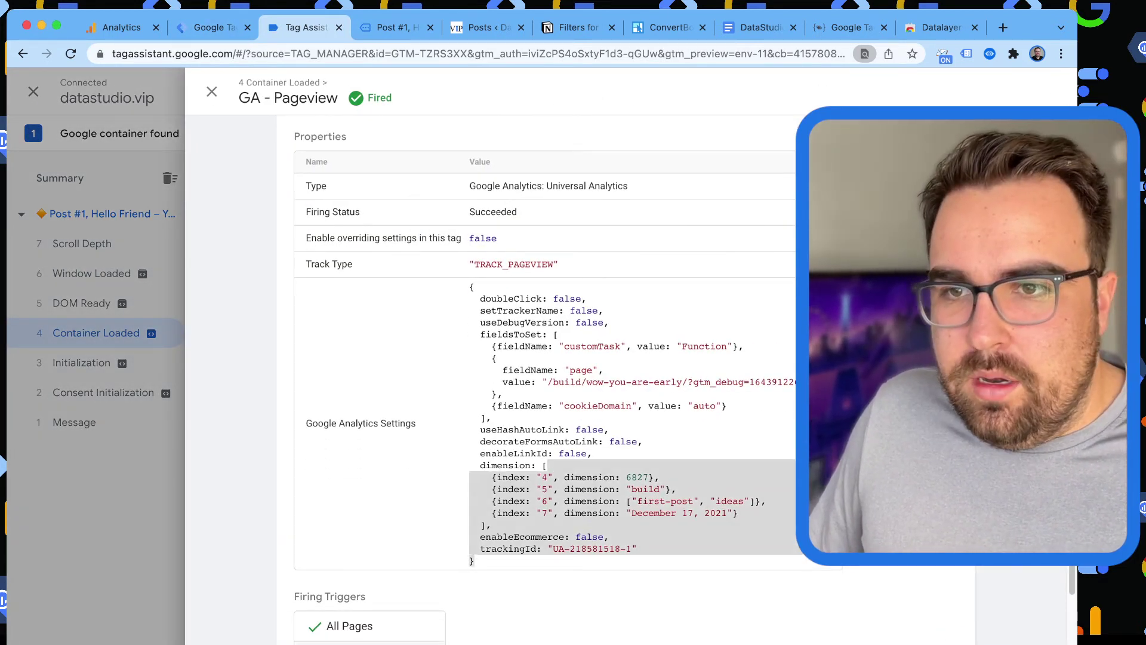
pyautogui.click(119, 28)
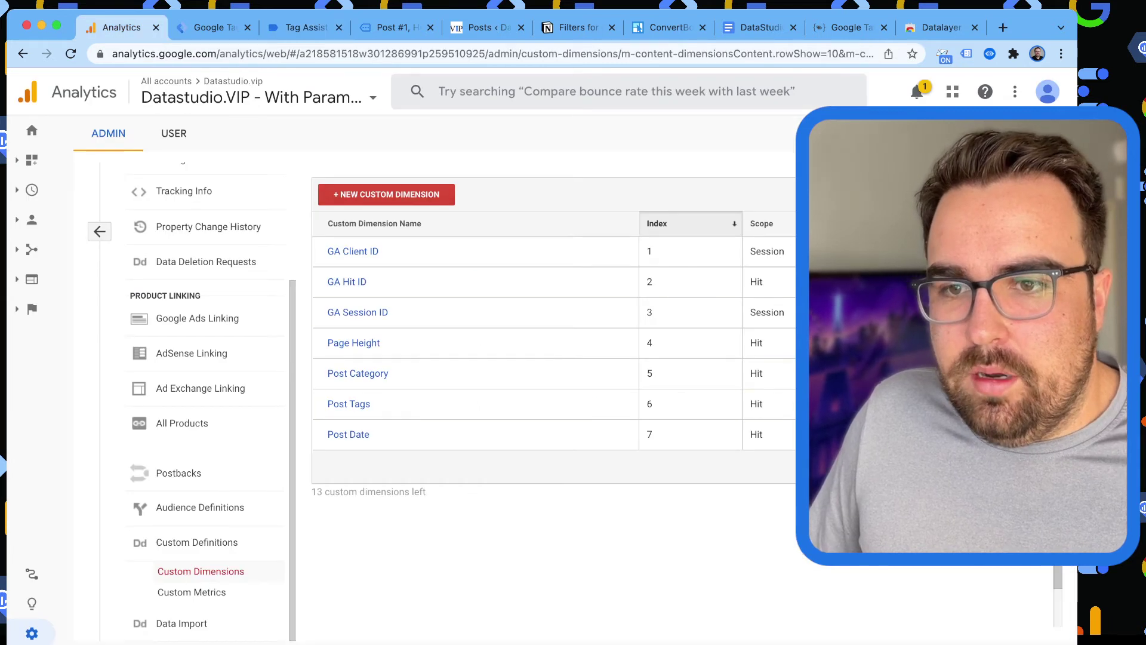
# Review the GAS - DataStudio.VIP variable in Tag Manager, then close the Tag Assistant tab.
pyautogui.click(210, 28)
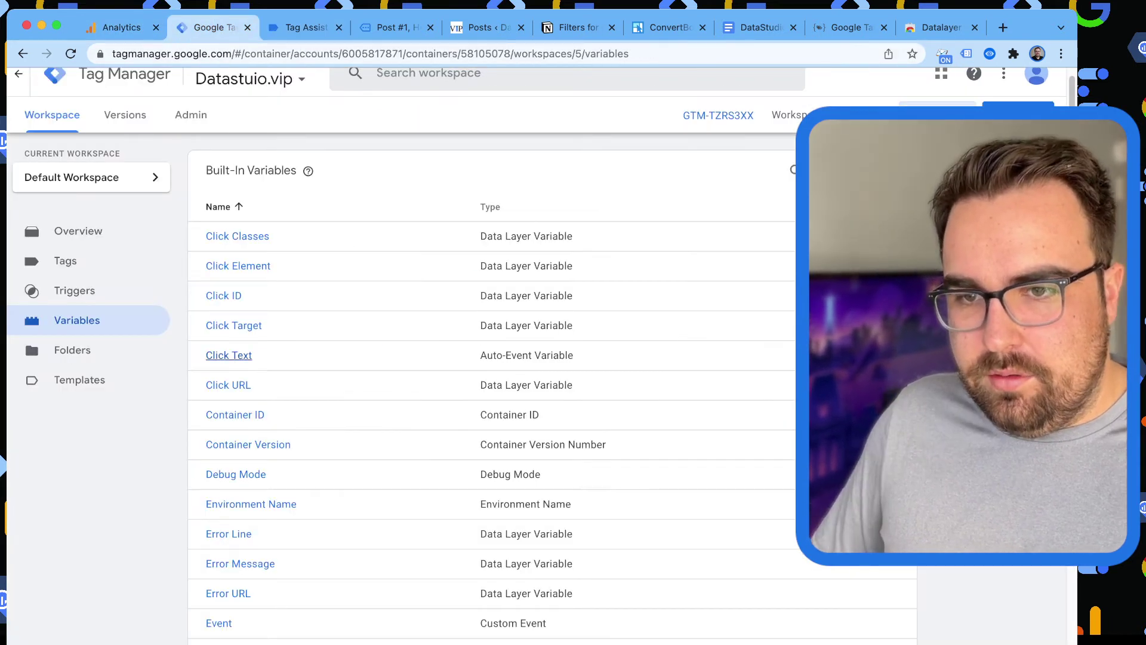
pyautogui.press('super+f')
pyautogui.write('as')
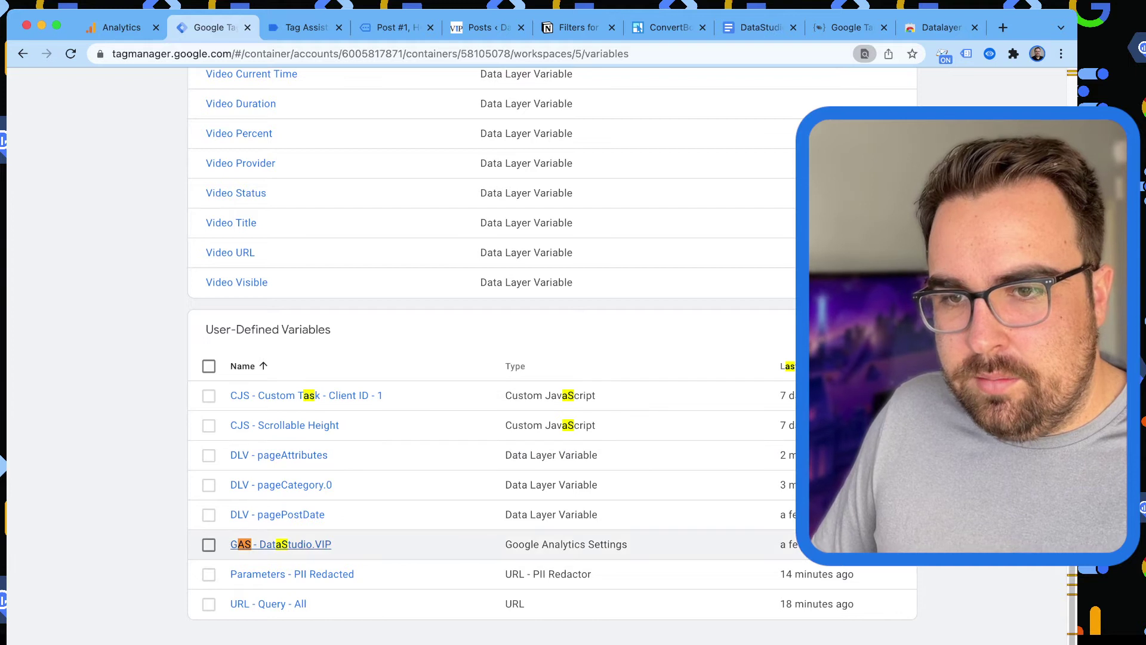
pyautogui.hotkey('ctrl', 'Return')
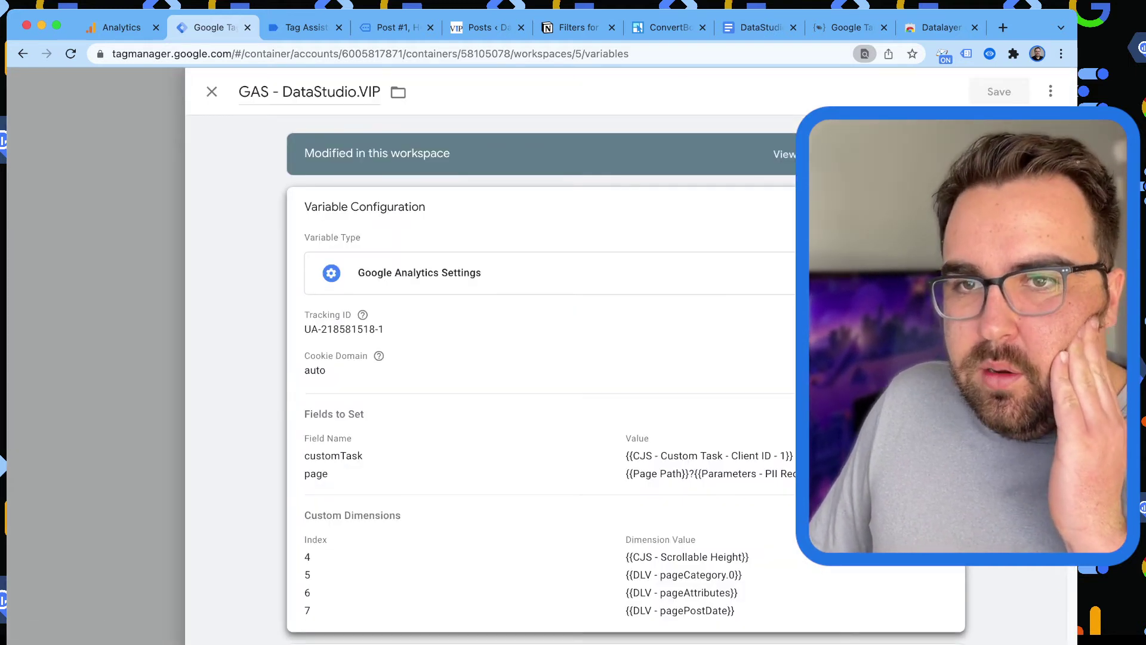
pyautogui.press('Escape')
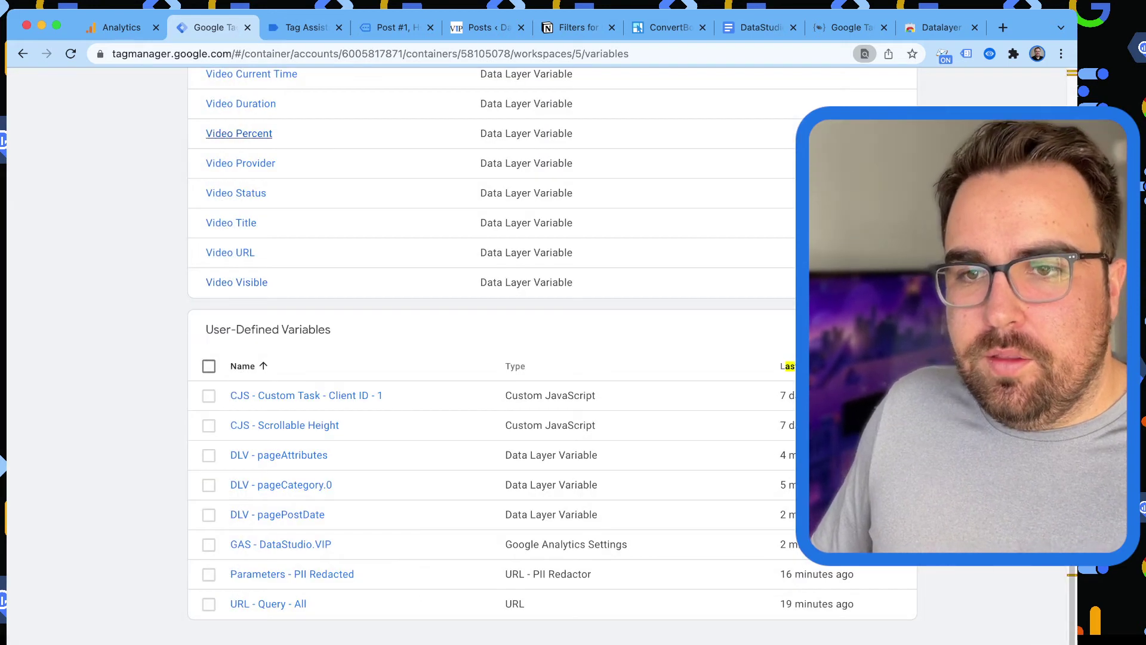
pyautogui.hotkey('ctrl', 'Tab')
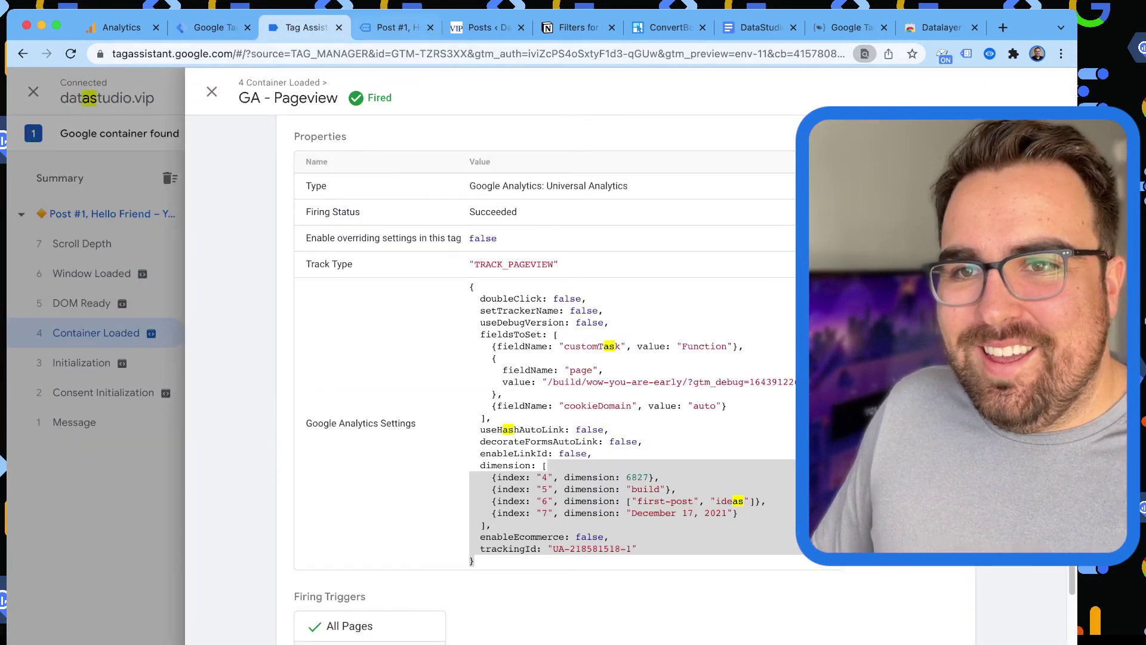
pyautogui.click(338, 27)
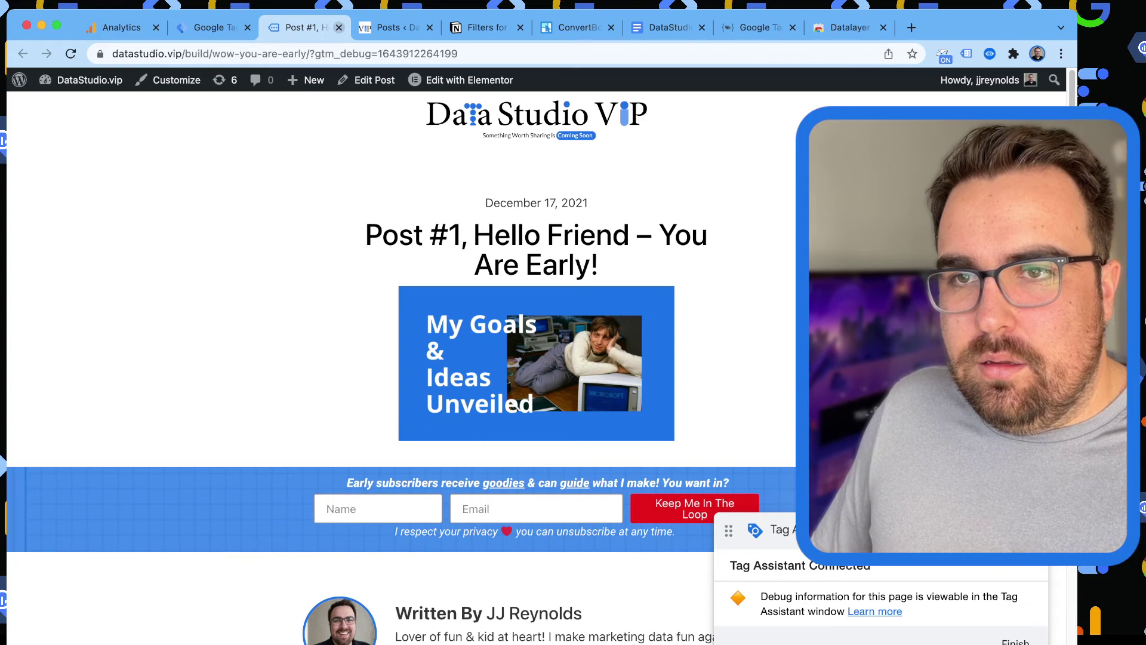
# Scroll Post #1 down to the 'What Would Help You The Most?' buttons, then go to ConvertBox.
pyautogui.scroll(-15, 536, 359)
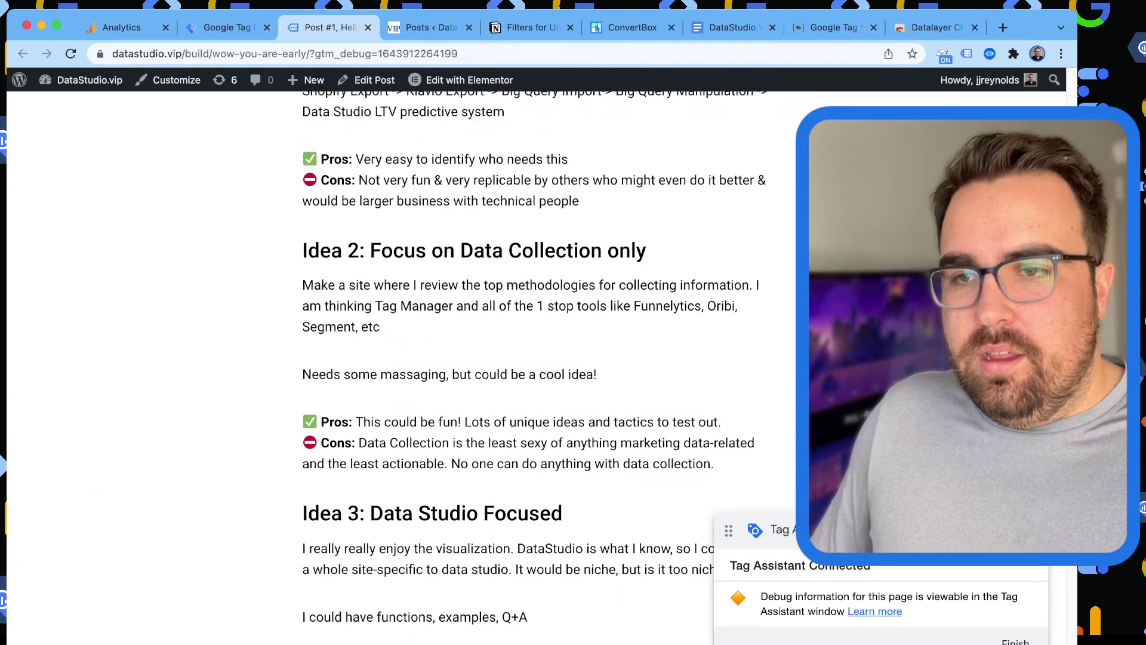
pyautogui.scroll(-10, 536, 358)
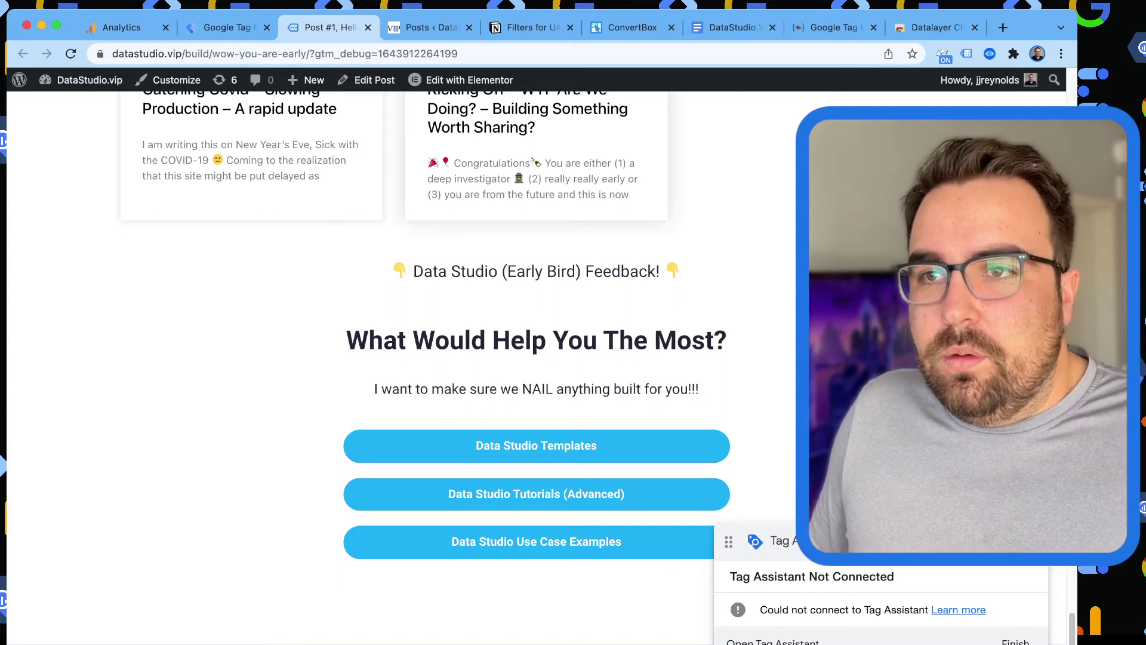
pyautogui.click(632, 27)
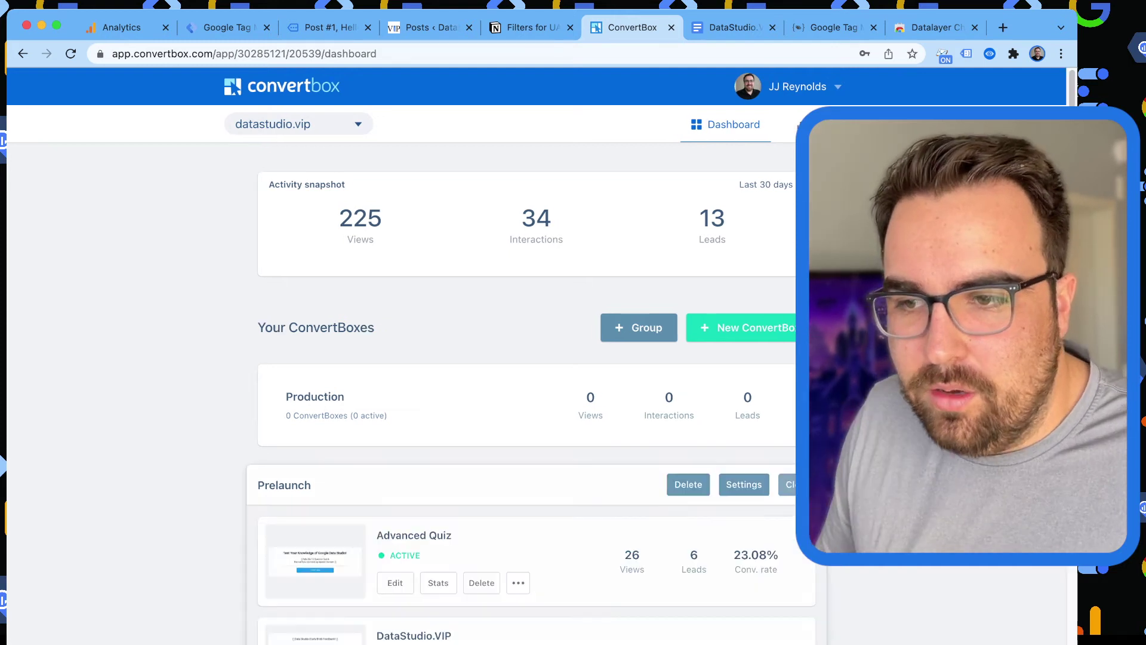
# Edit the DataStudio.VIP box and select the name-and-email form on its 'Anything Else?' step.
pyautogui.scroll(-3, 537, 359)
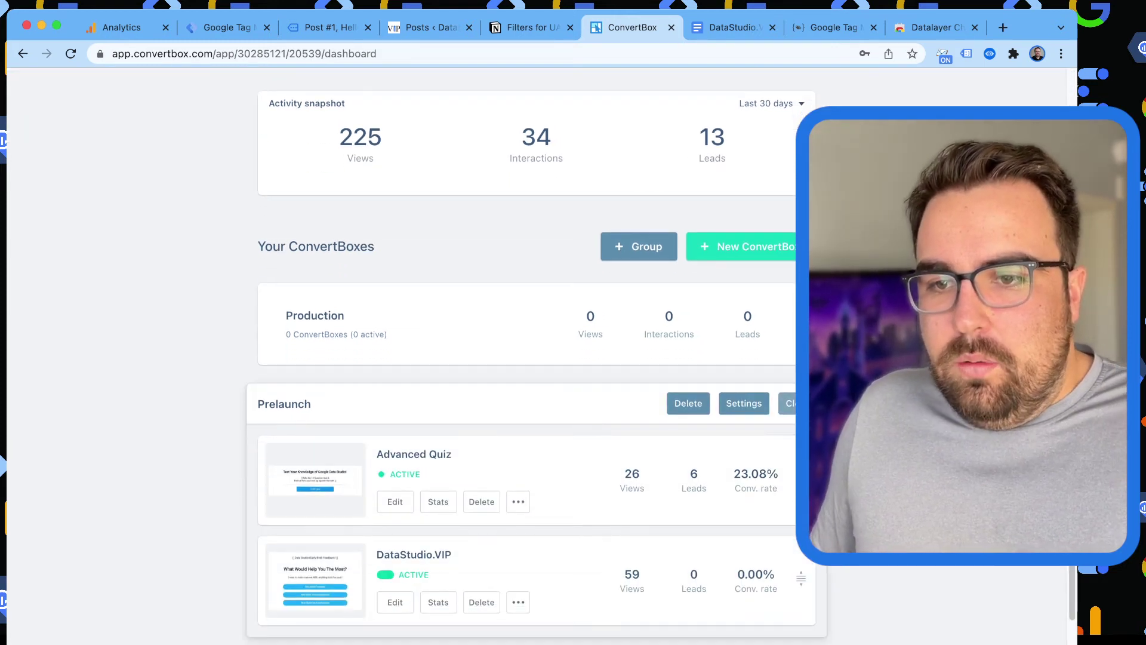
pyautogui.scroll(-1, 394, 573)
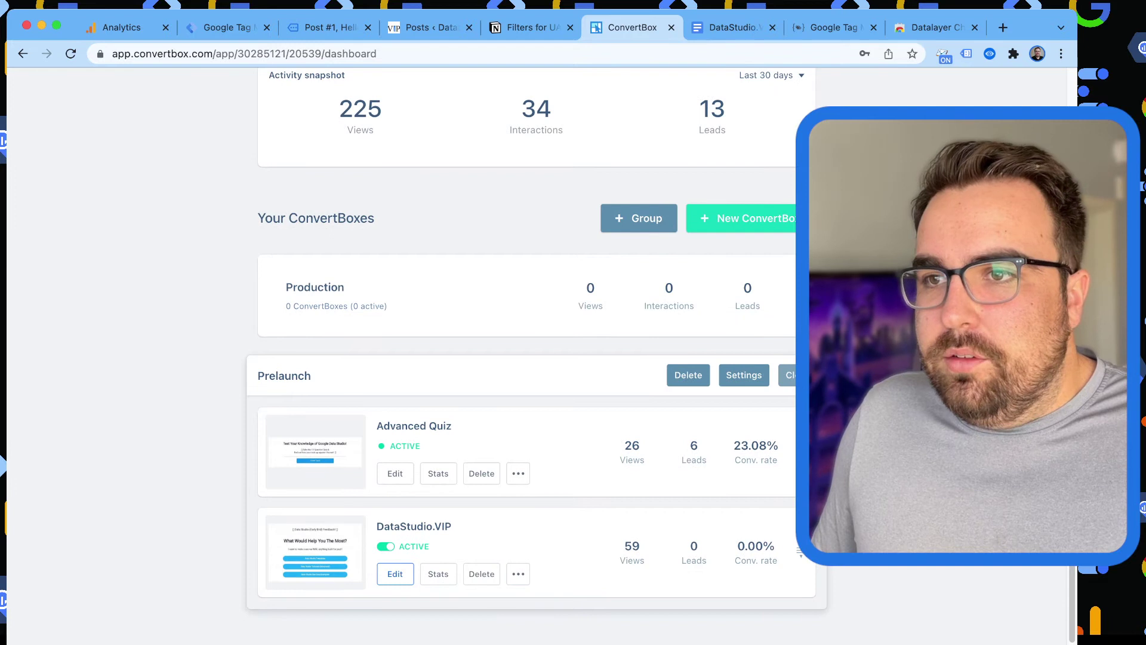
pyautogui.click(394, 572)
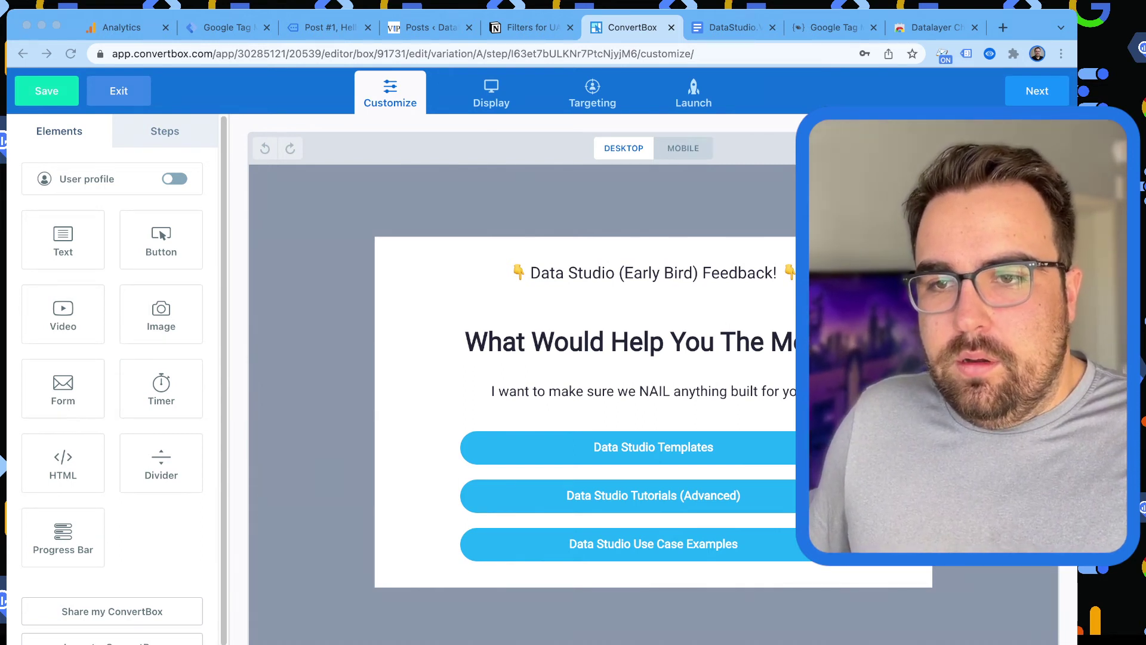
pyautogui.press('super+Tab')
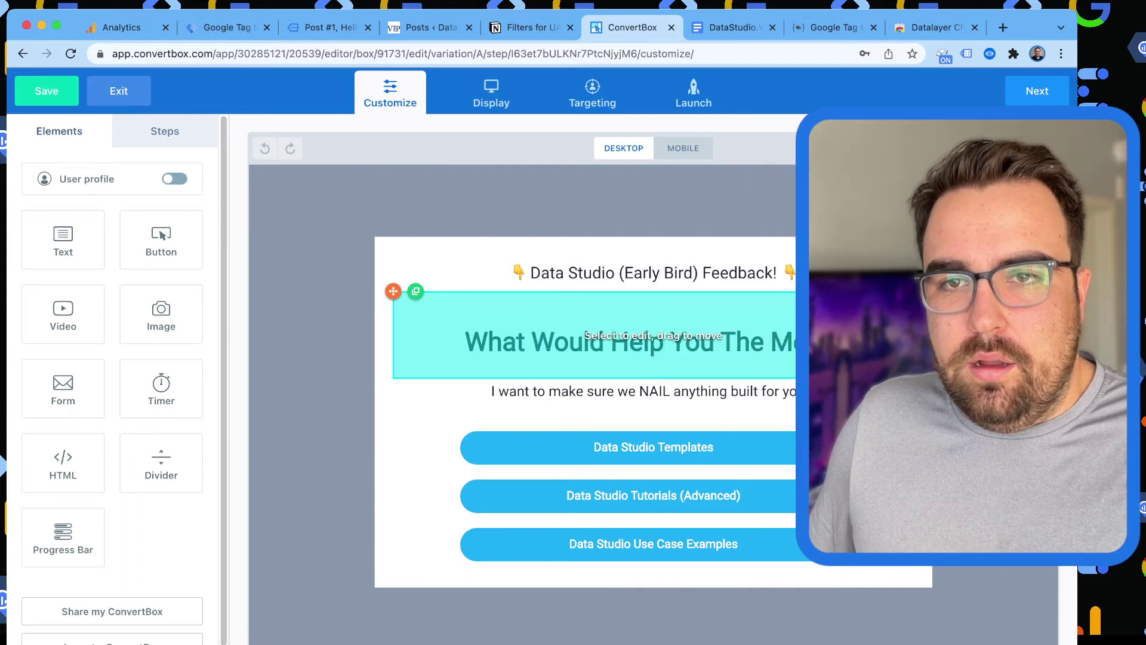
pyautogui.click(165, 130)
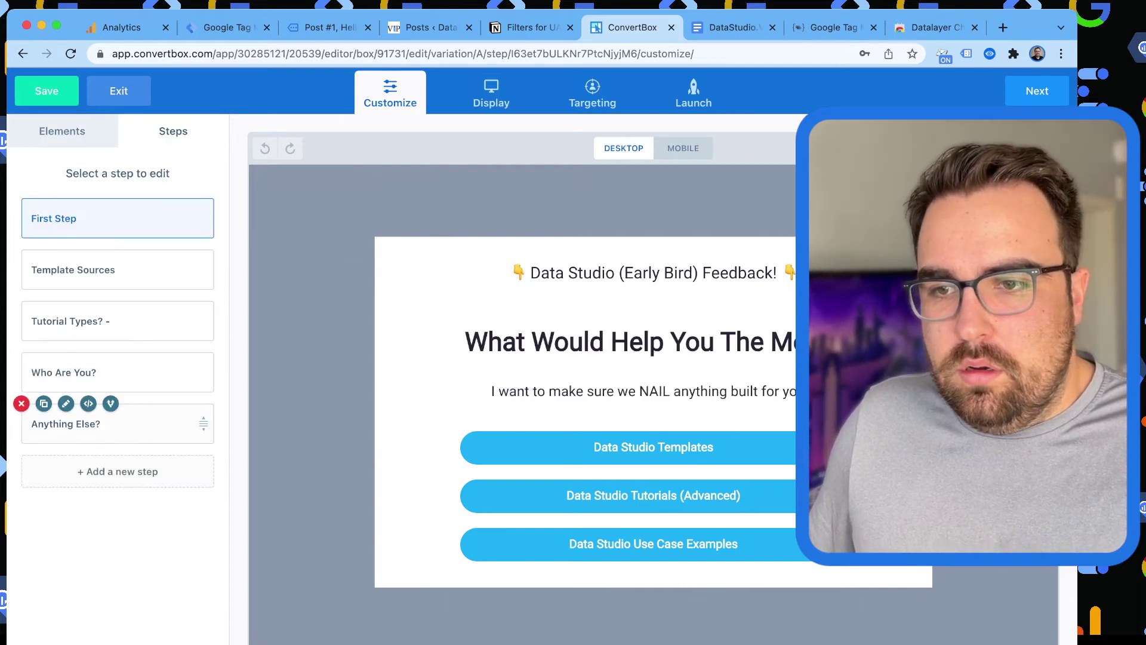
pyautogui.click(108, 424)
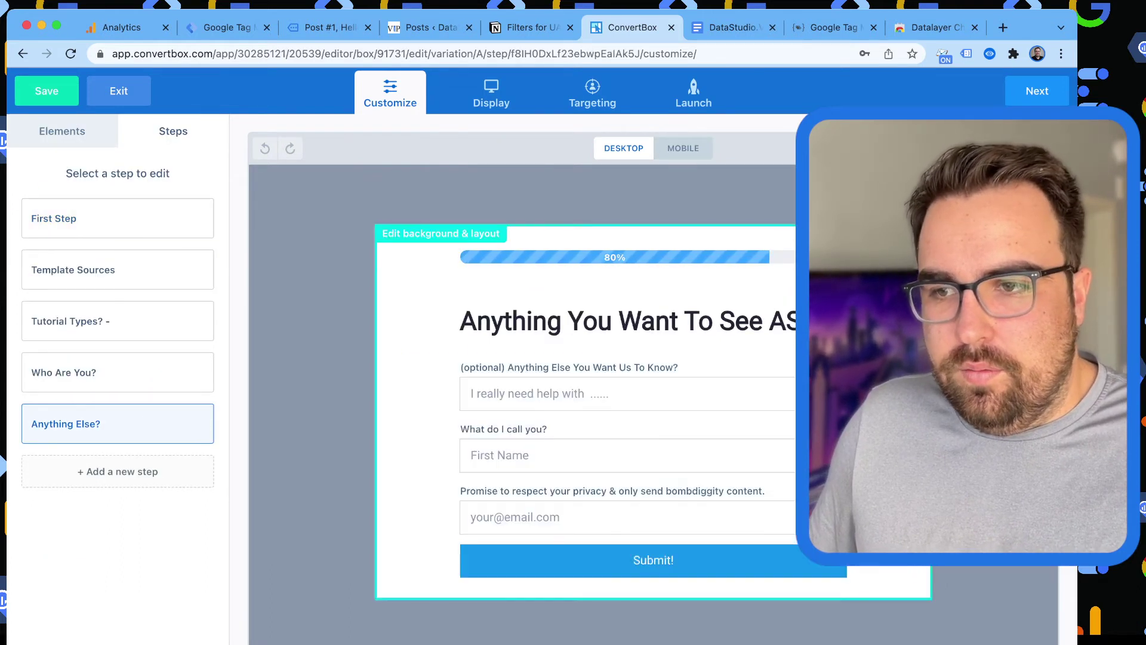
pyautogui.click(596, 466)
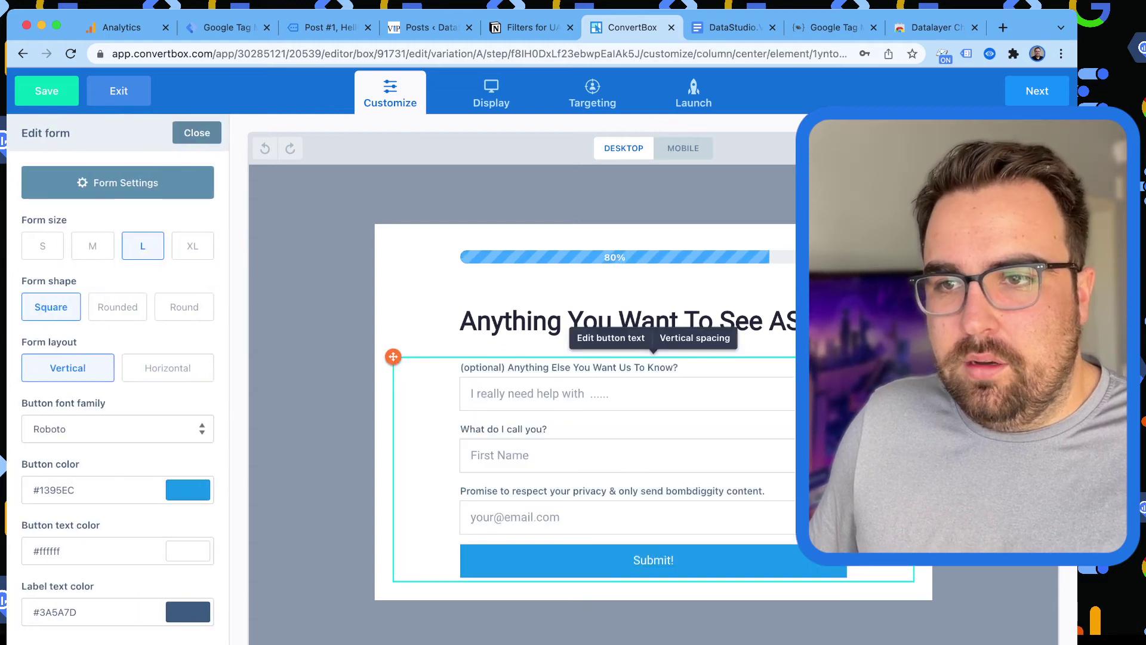
# Change the form's submission tracking script formtype from 'quiz' to 'Segmentation' and save the box.
pyautogui.click(118, 182)
pyautogui.click(548, 200)
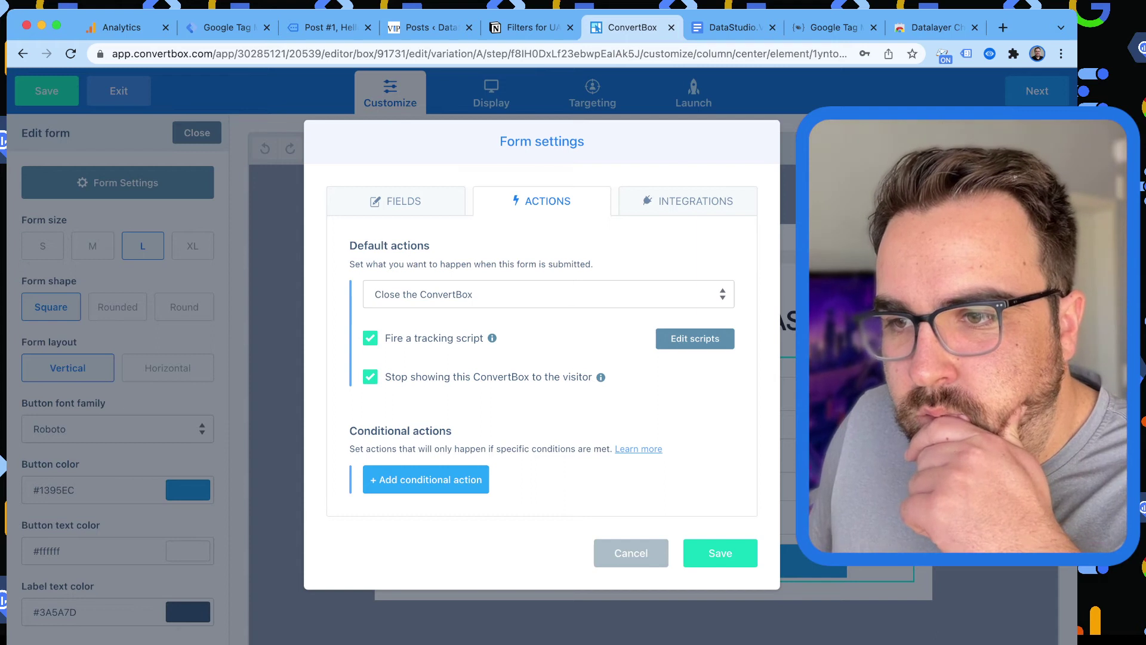
pyautogui.click(695, 338)
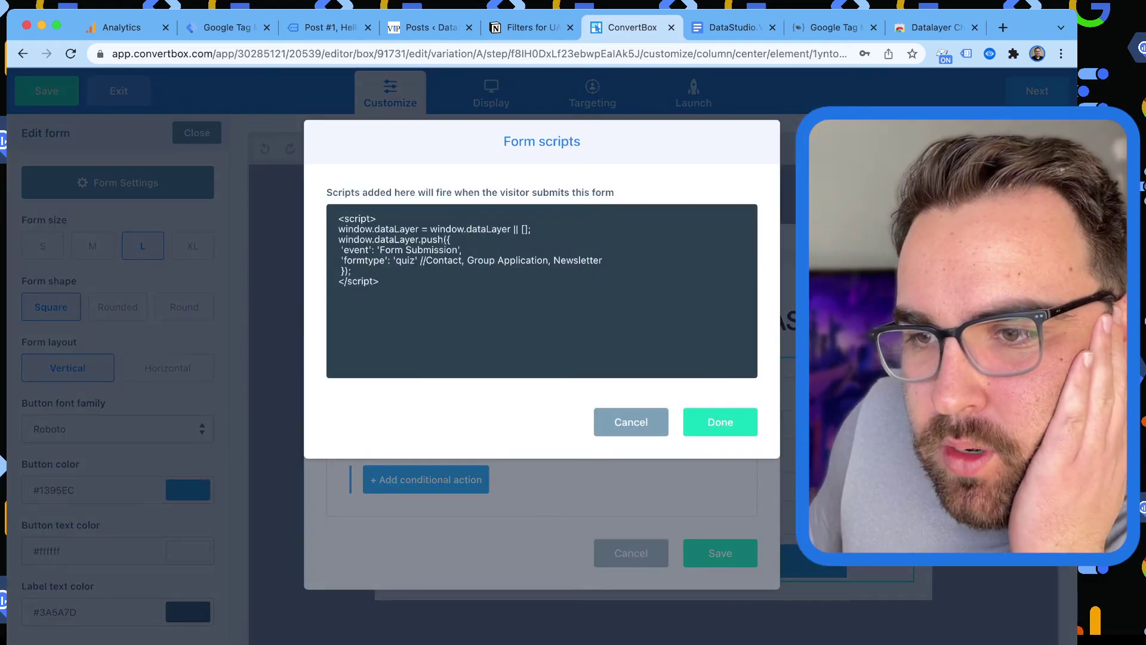
pyautogui.click(406, 260)
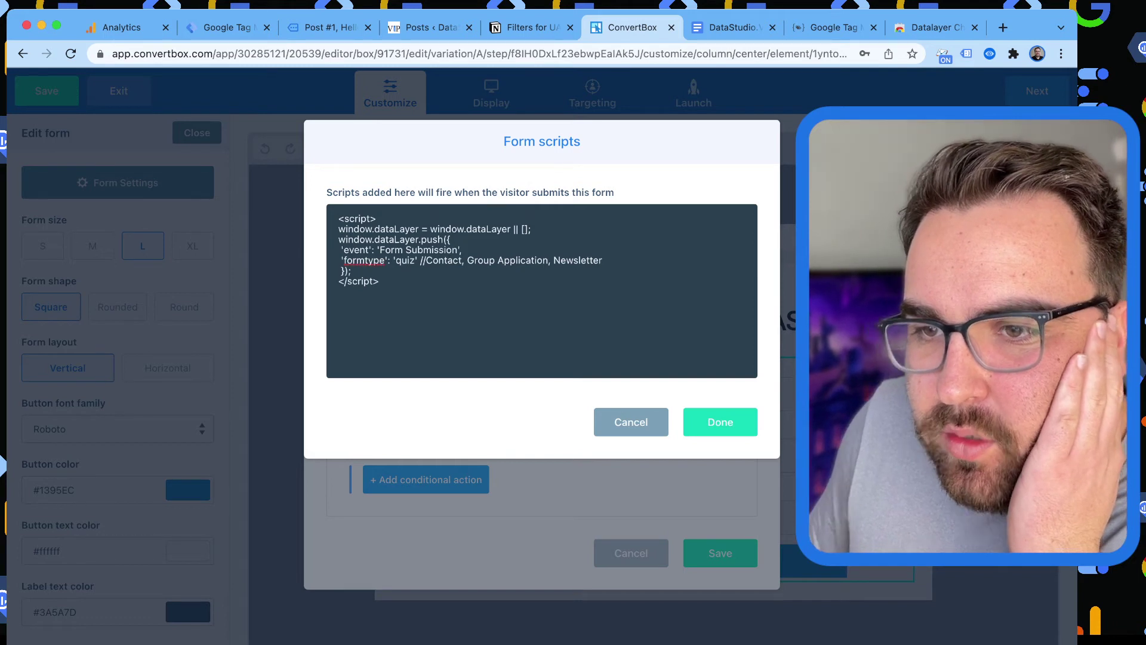
pyautogui.doubleClick(406, 260)
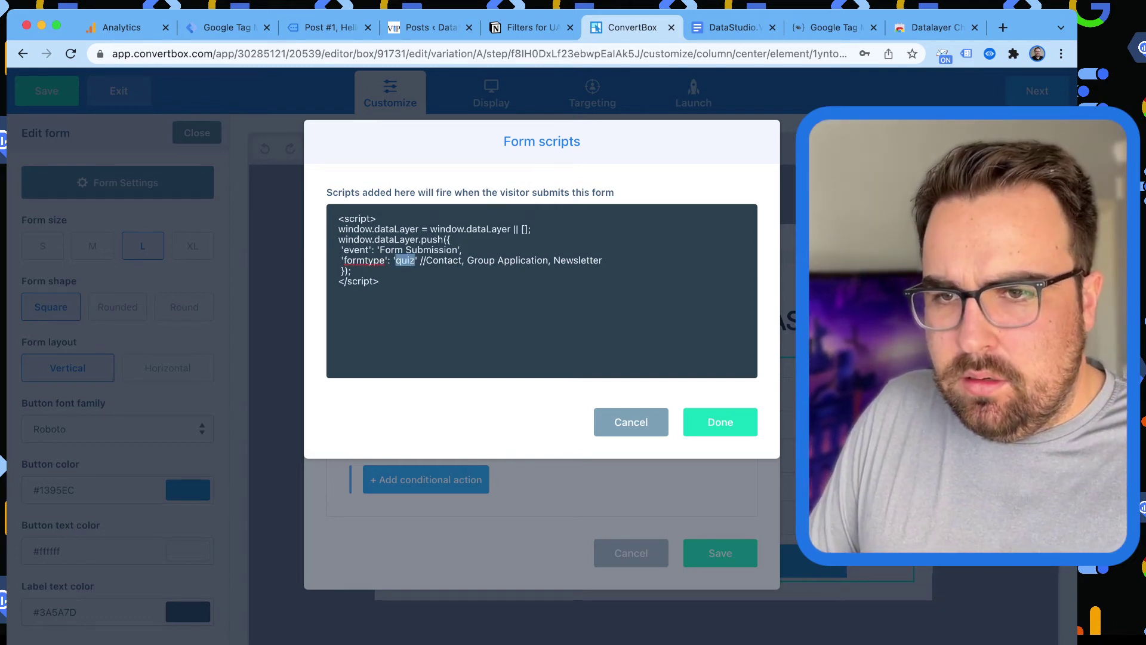
pyautogui.write('Segmentation')
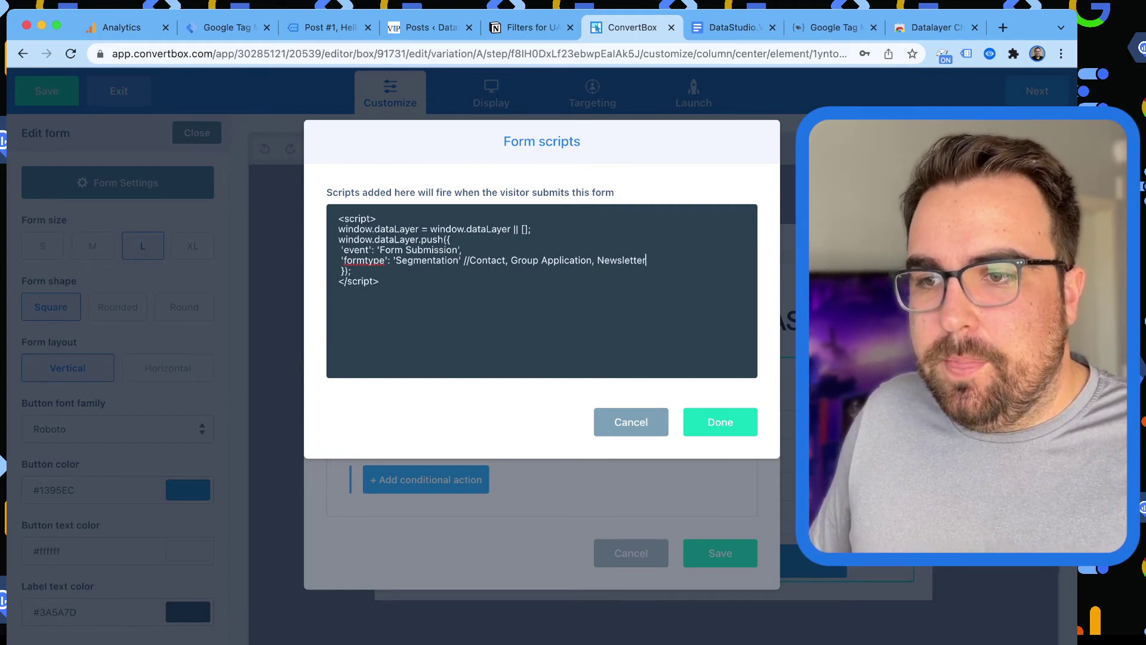
pyautogui.click(721, 422)
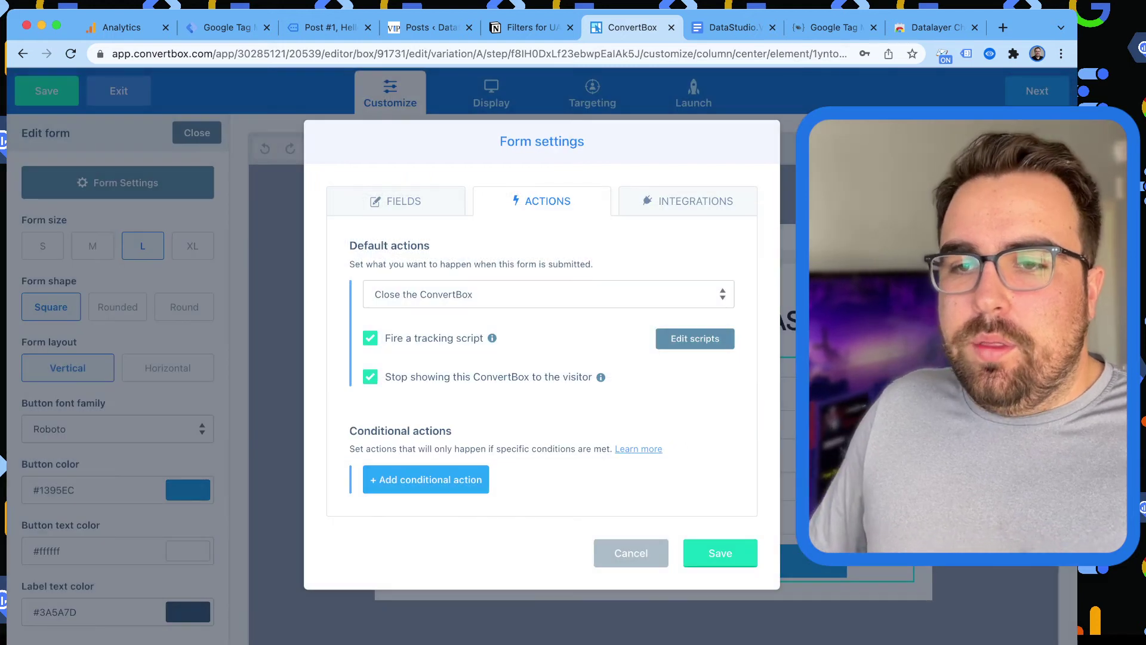
pyautogui.press('Escape')
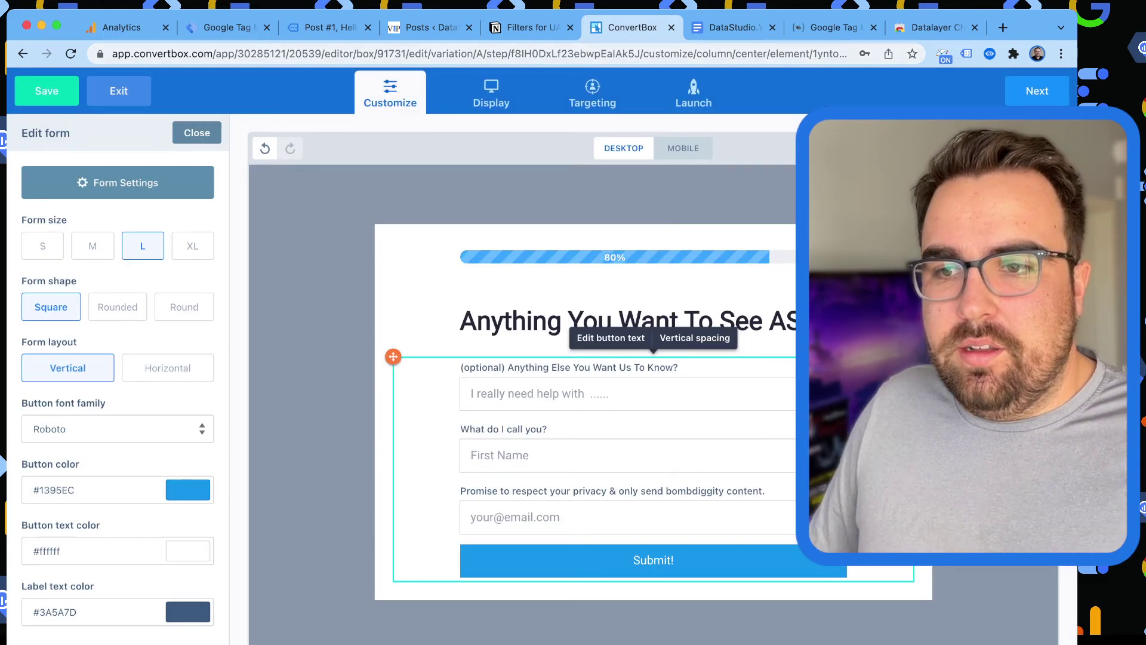
pyautogui.hotkey('ctrl', 's')
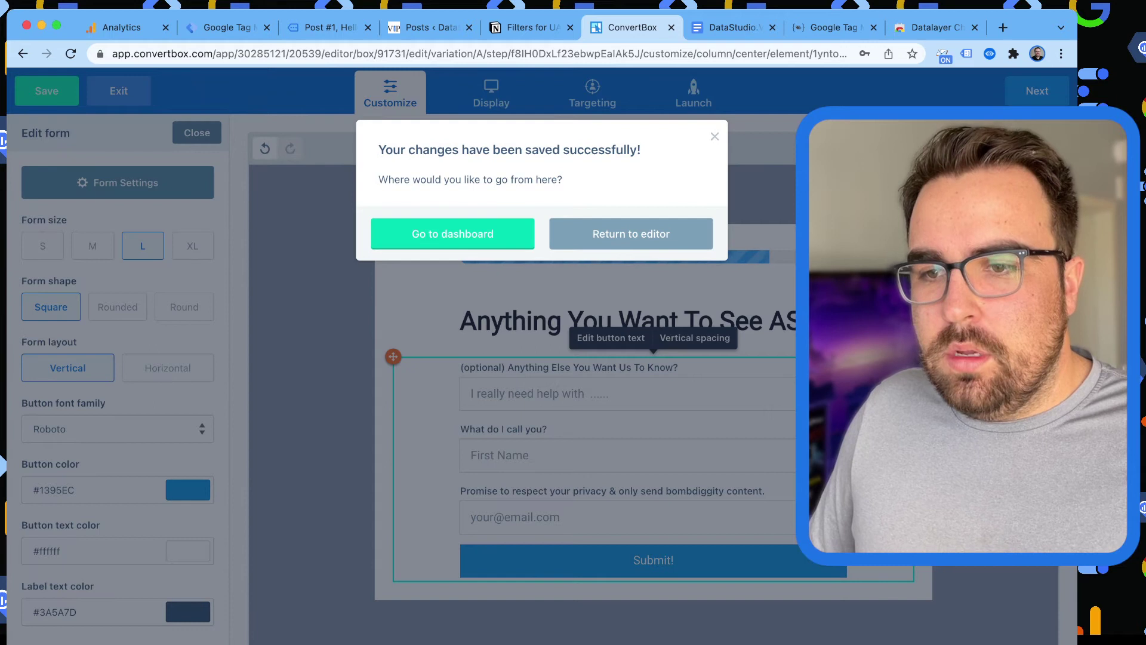
pyautogui.press('Return')
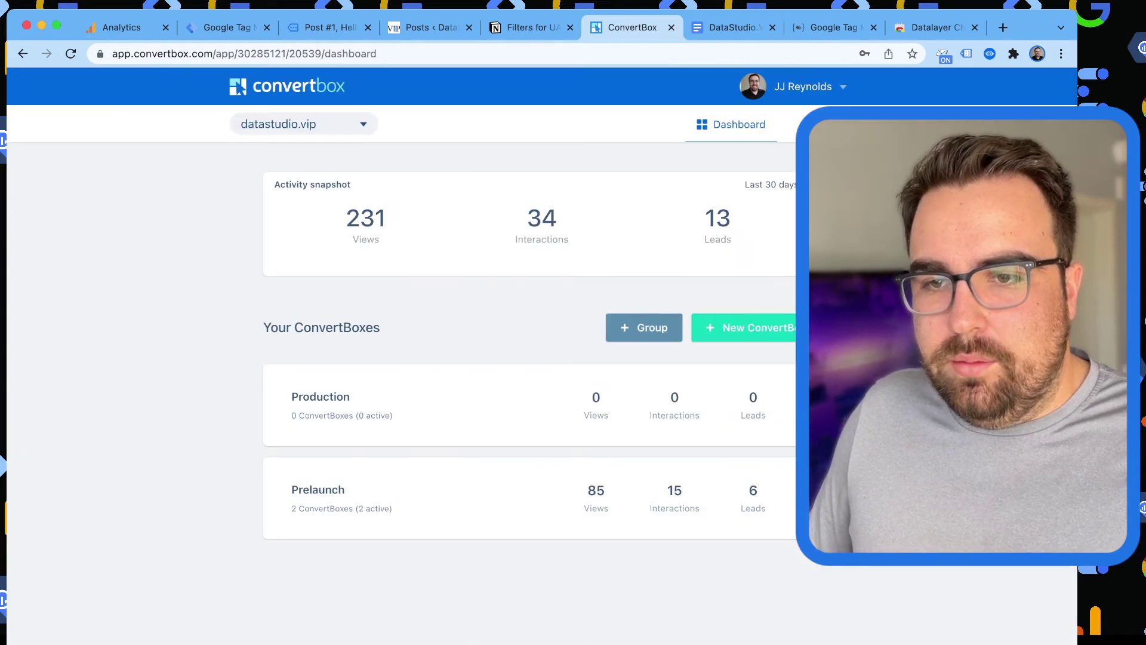
# Open the Advanced Quiz box and browse its Really Early - FYI and My Results - D steps.
pyautogui.scroll(-2, 537, 358)
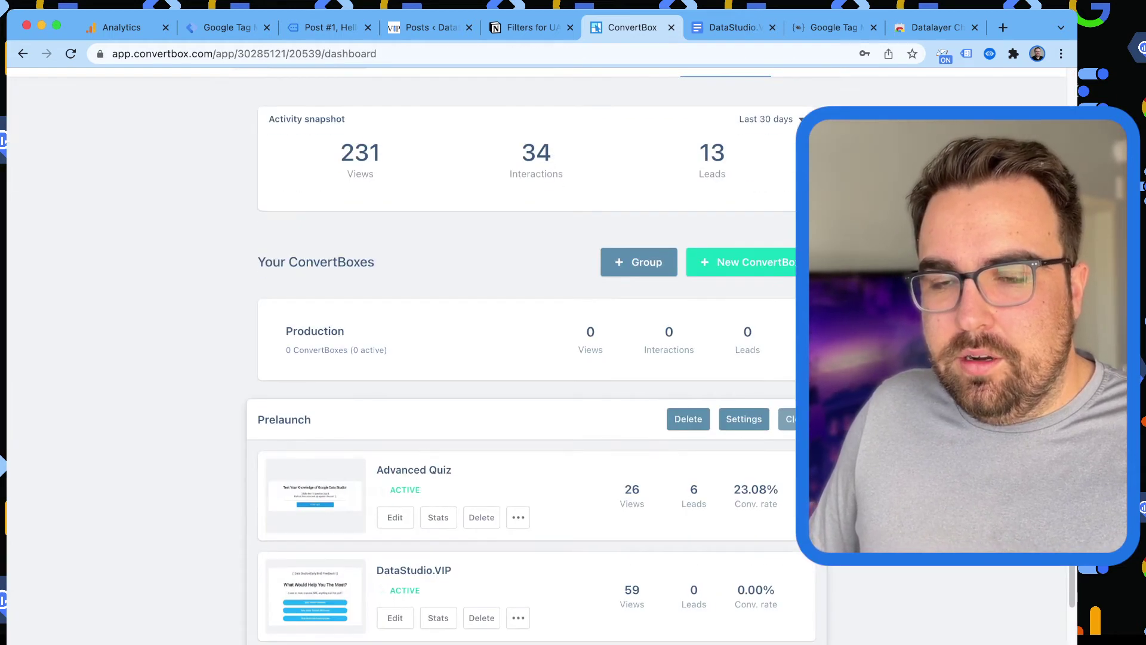
pyautogui.click(395, 517)
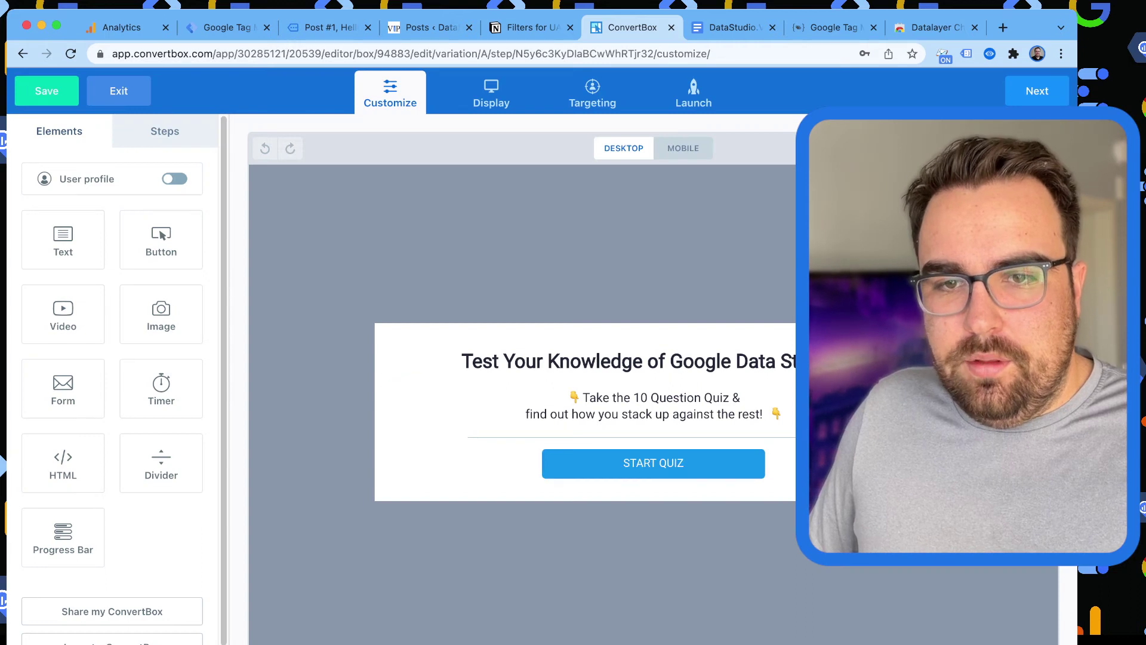
pyautogui.click(165, 130)
pyautogui.scroll(-4, 112, 388)
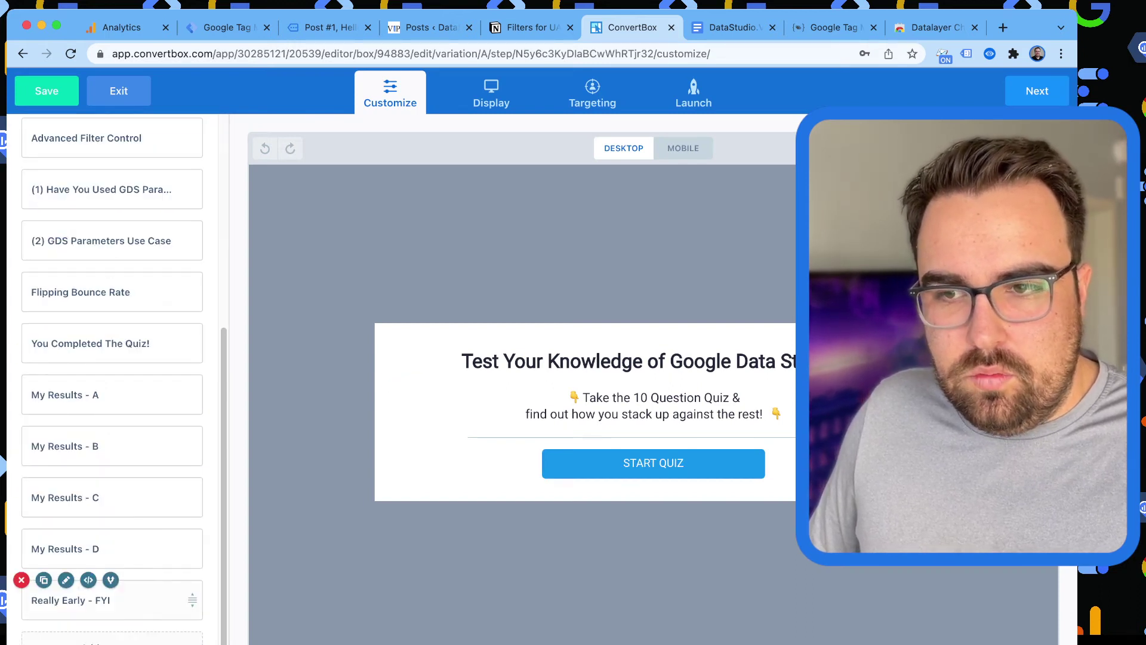
pyautogui.click(108, 599)
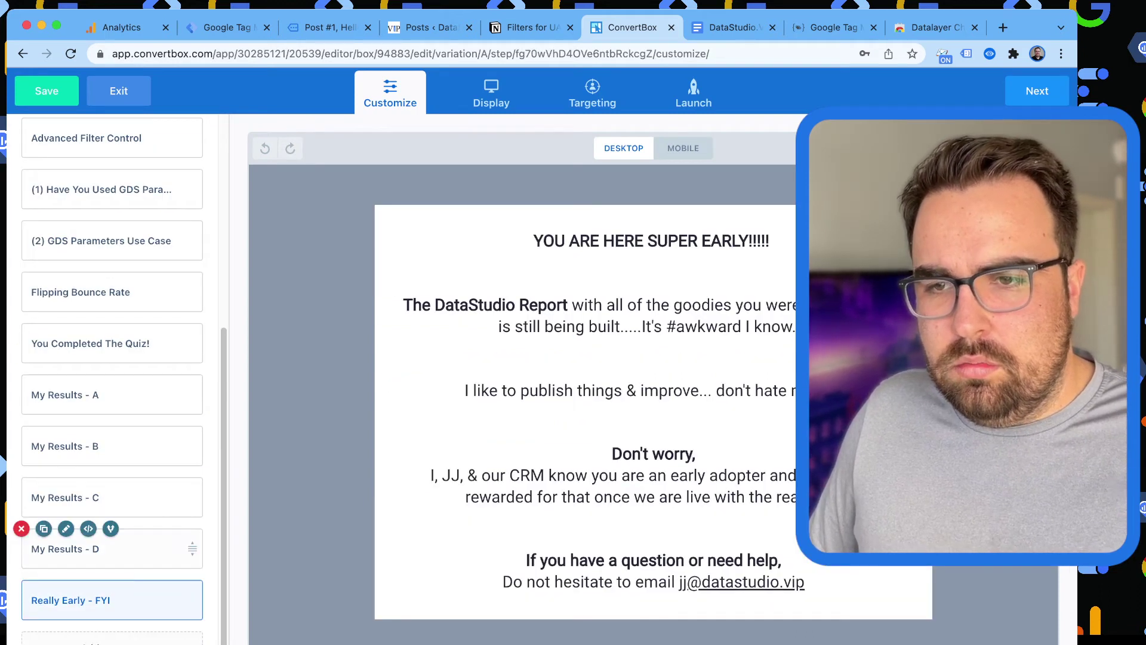
pyautogui.click(108, 549)
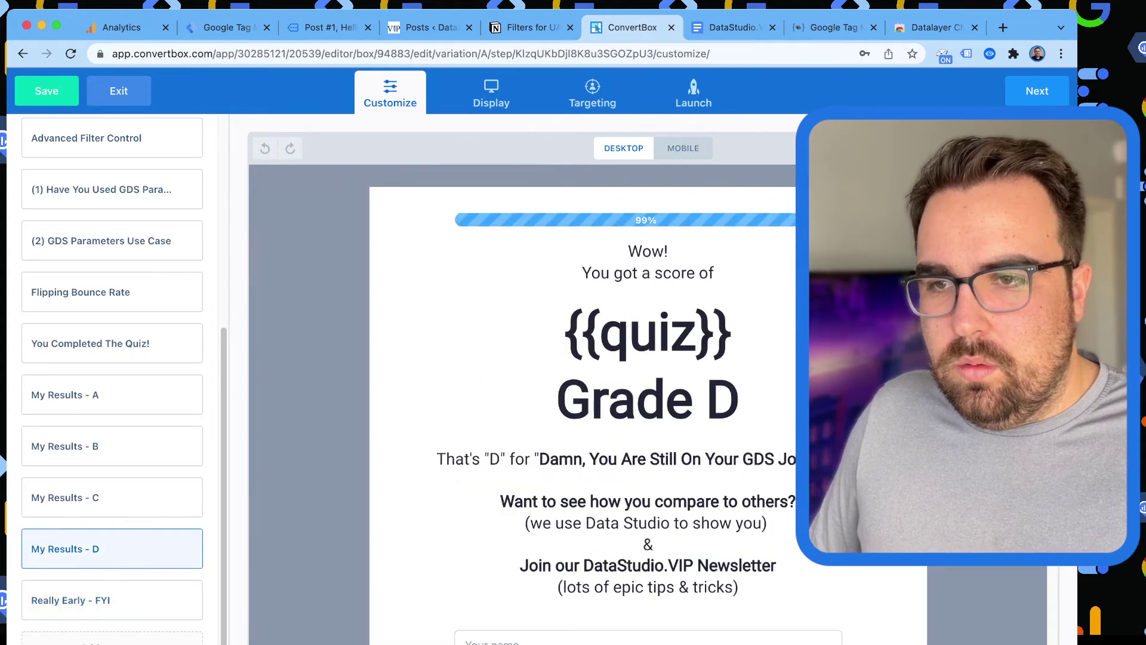
pyautogui.click(107, 600)
pyautogui.click(653, 413)
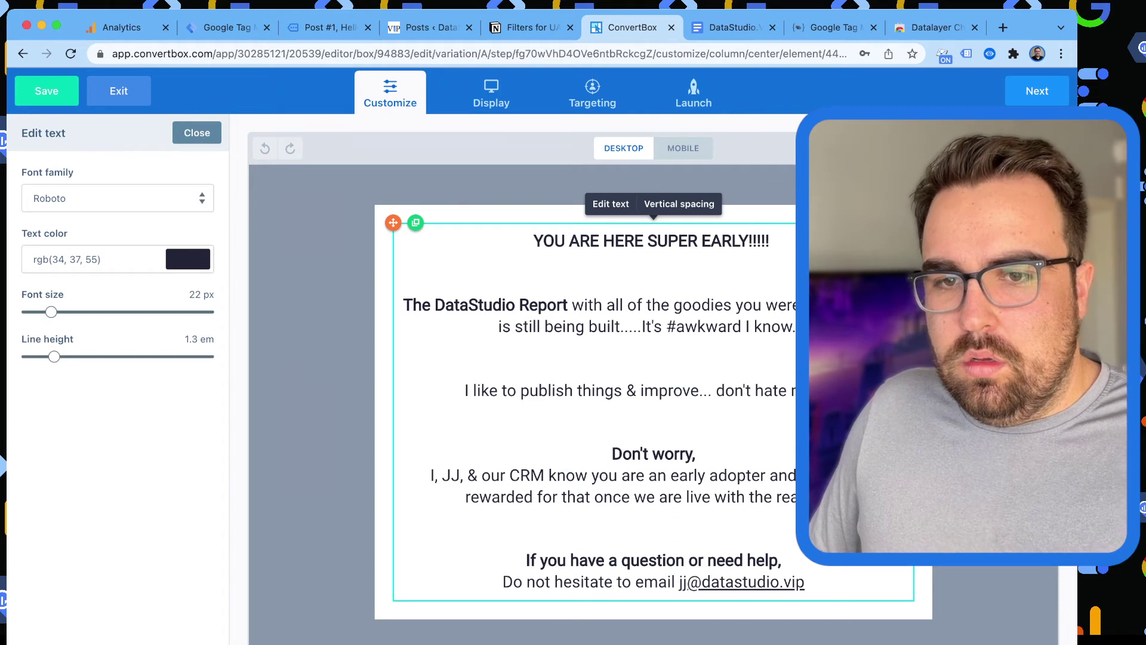
pyautogui.click(197, 133)
pyautogui.click(108, 549)
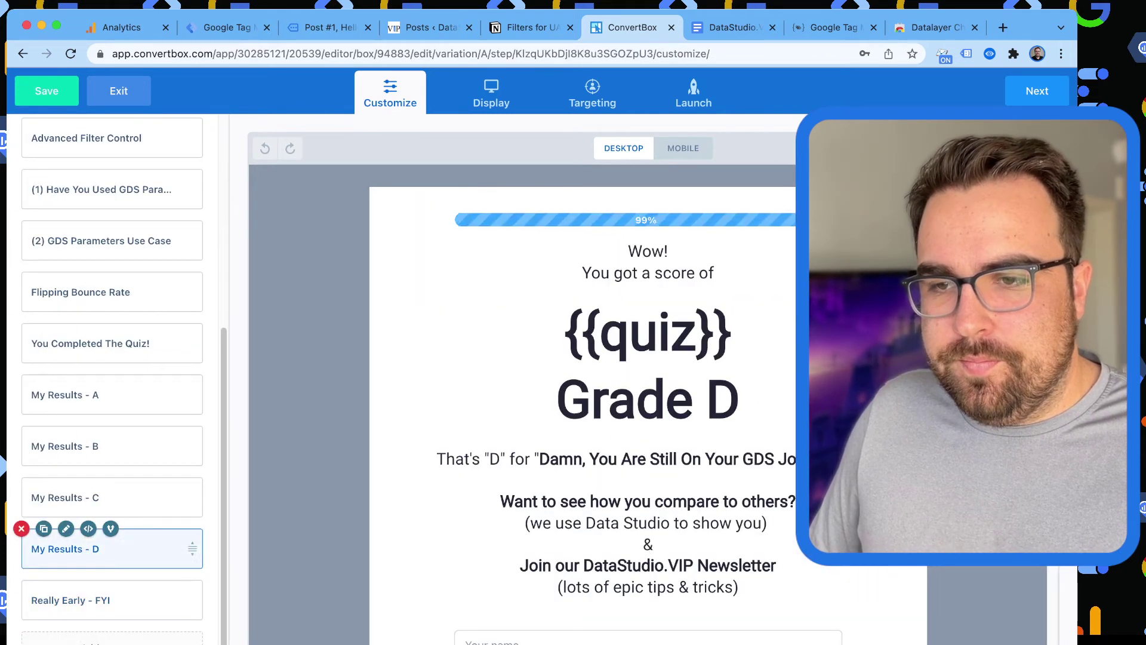
pyautogui.scroll(-4, 651, 537)
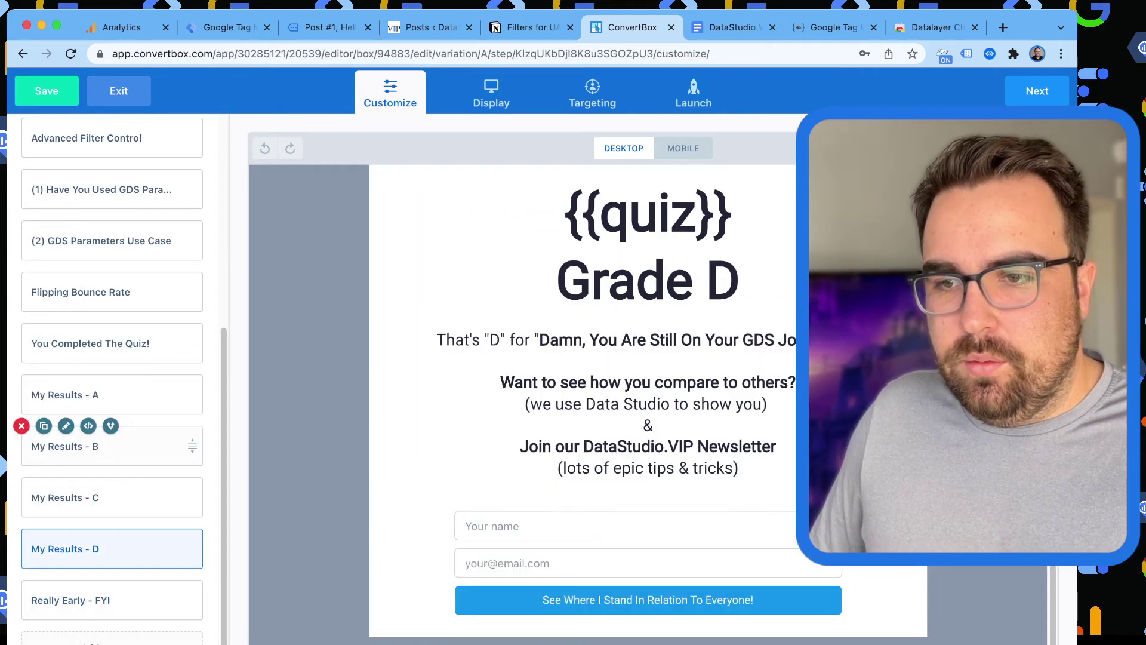
# Review the My Results - A form's submission tracking script, closing it unchanged.
pyautogui.click(66, 395)
pyautogui.click(573, 522)
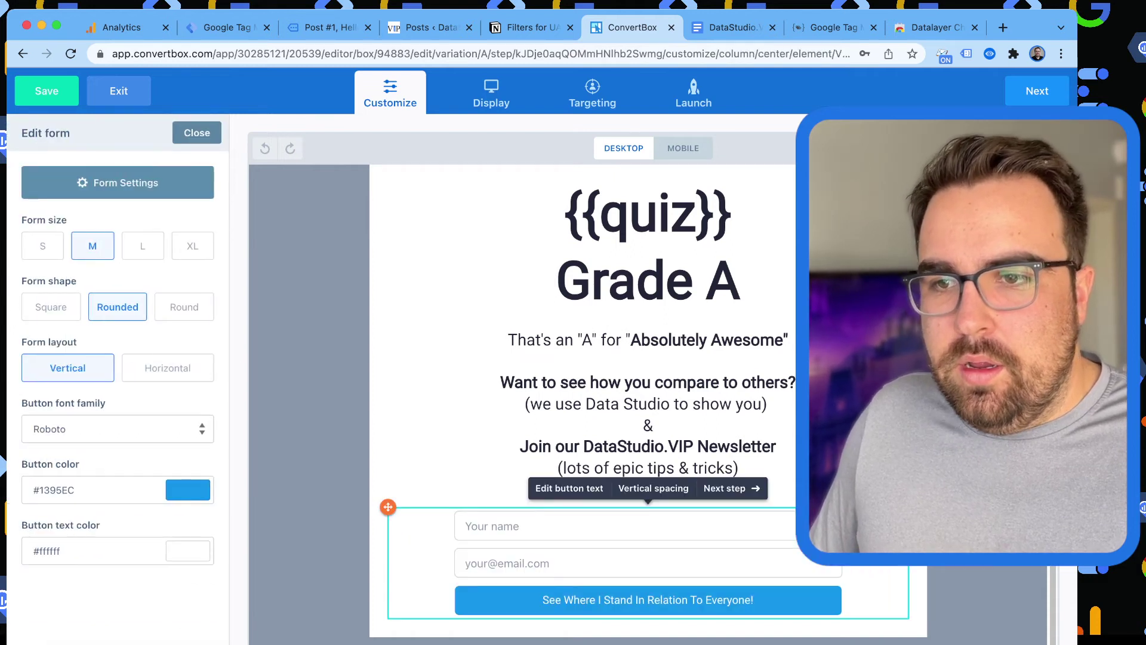
pyautogui.click(117, 182)
pyautogui.click(543, 200)
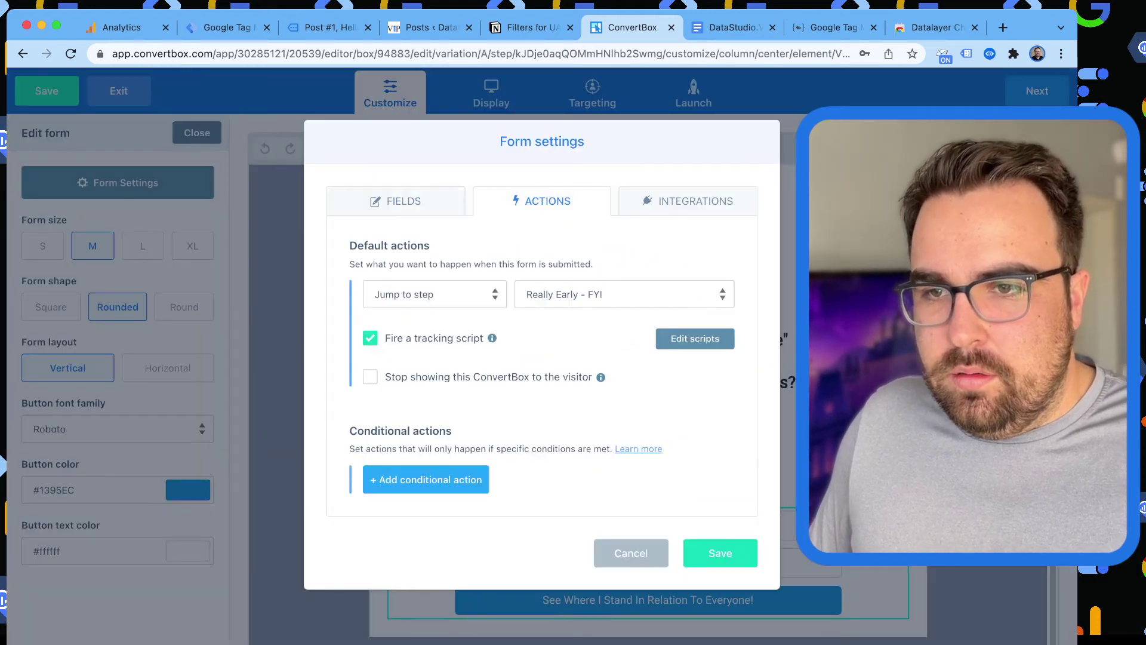
pyautogui.click(695, 339)
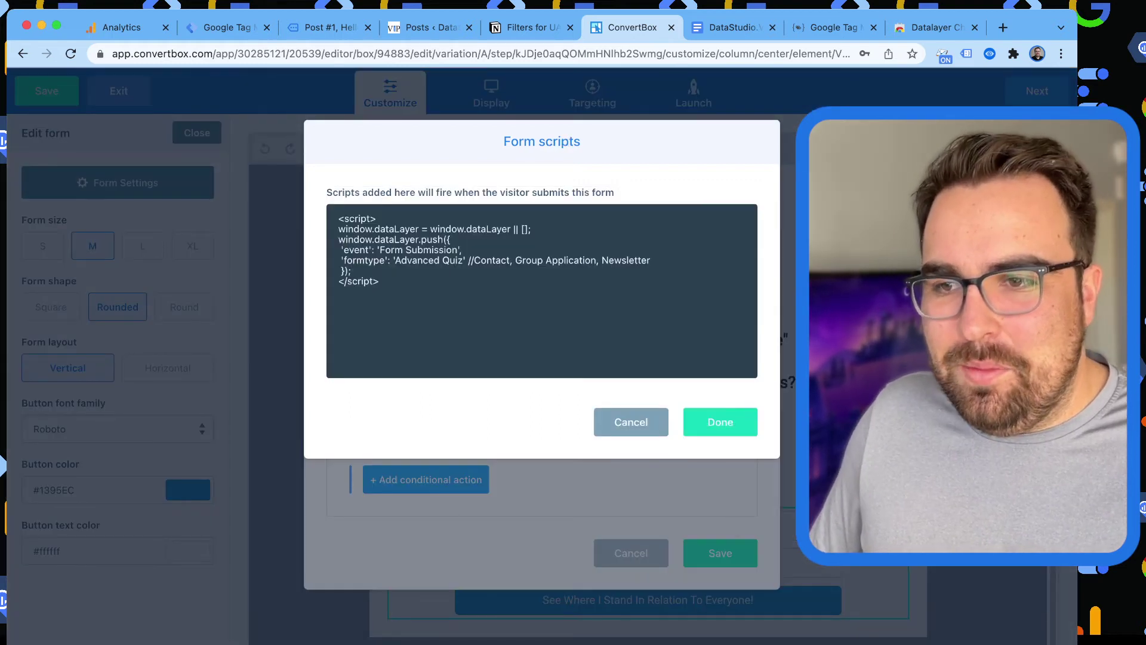
pyautogui.press('Escape')
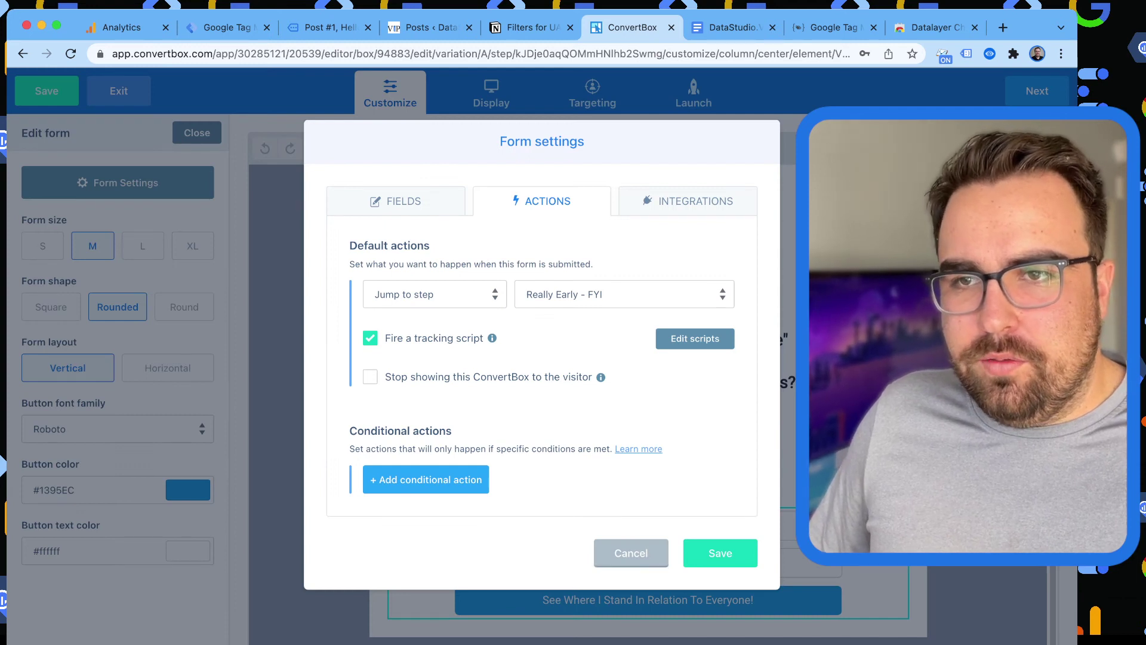
pyautogui.press('Escape')
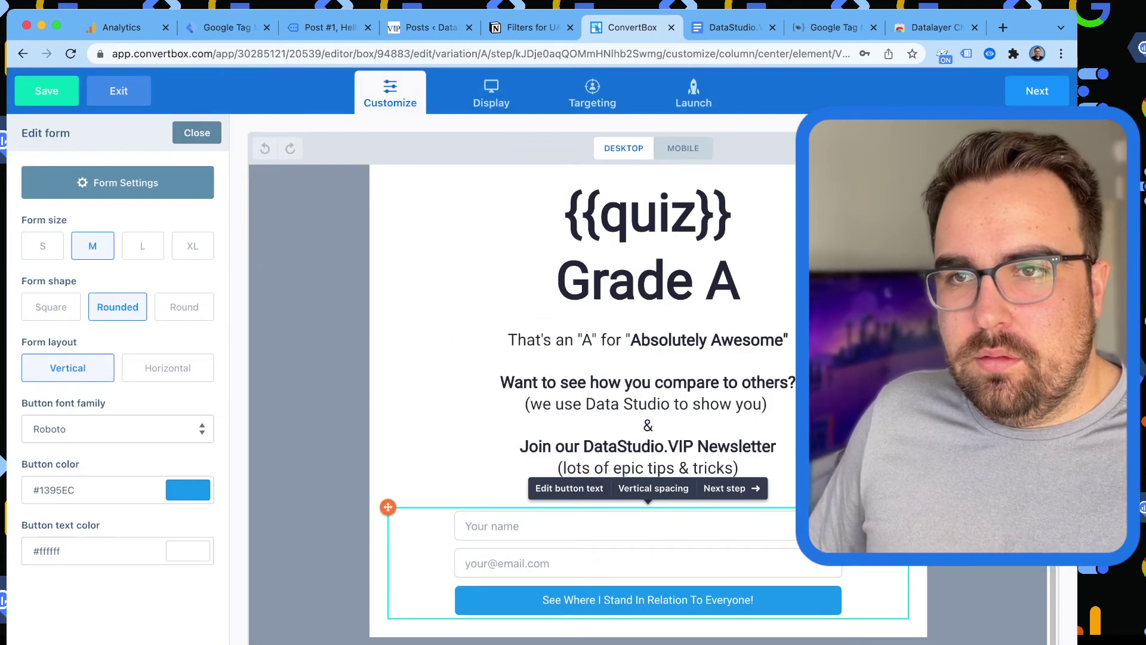
# Step back through the browser tabs to the datastudio.vip container's GTM Variables page.
pyautogui.click(525, 27)
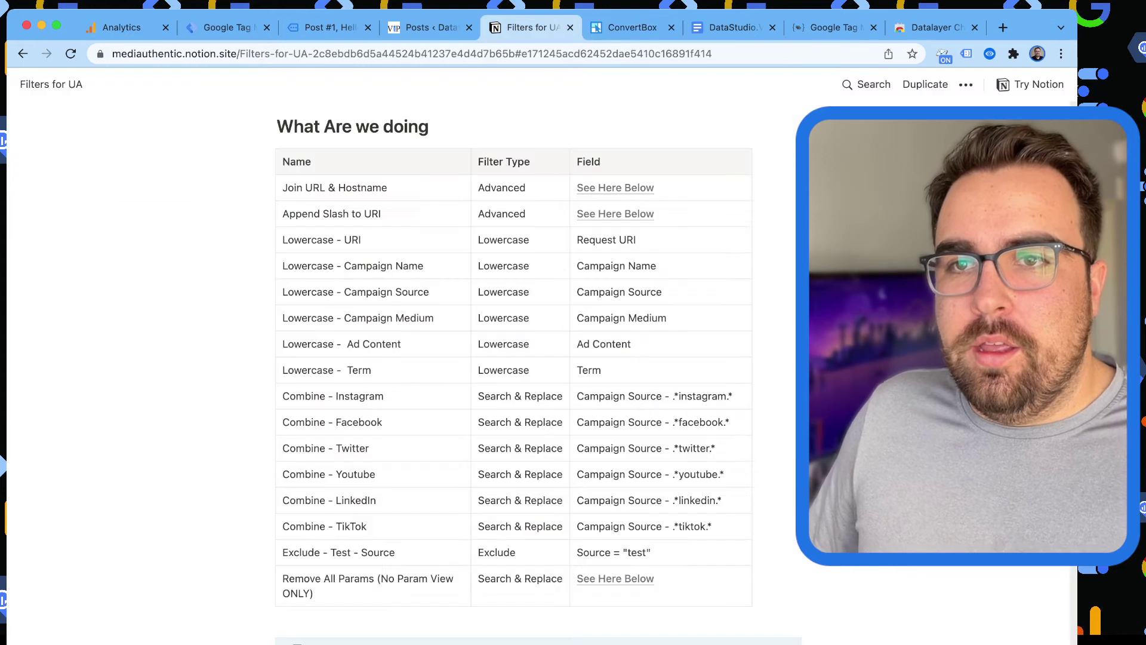
pyautogui.hotkey('ctrl', 'shift', 'Tab')
pyautogui.hotkey('ctrl', 'shift', 'Tab')
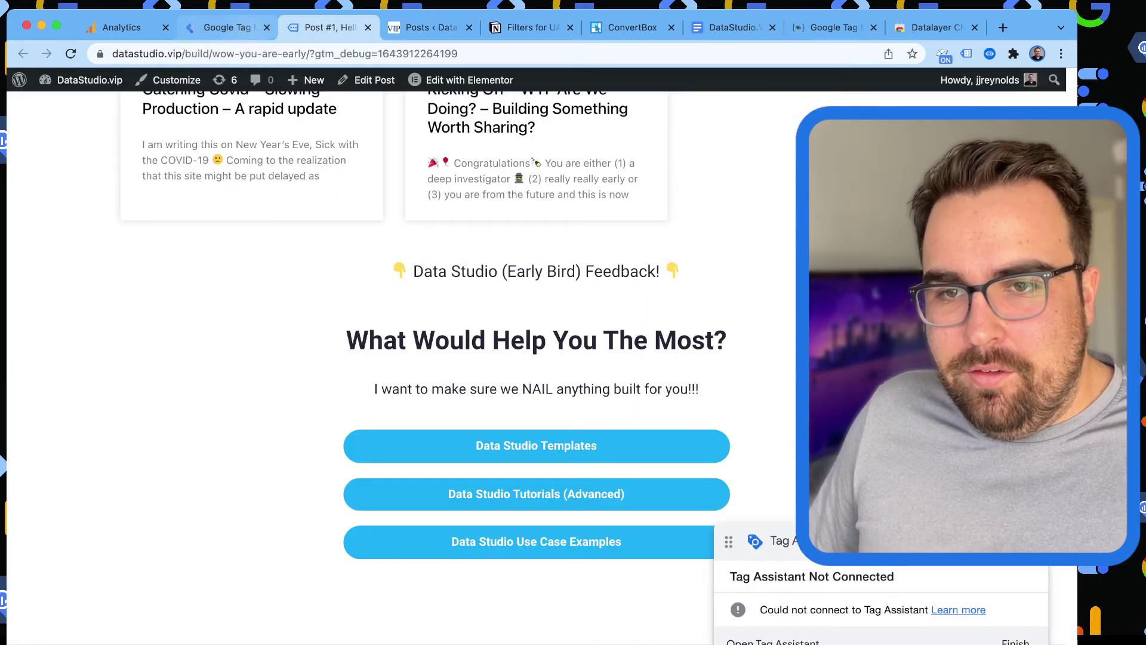
pyautogui.hotkey('ctrl', 'shift', 'Tab')
pyautogui.scroll(15, 228, 404)
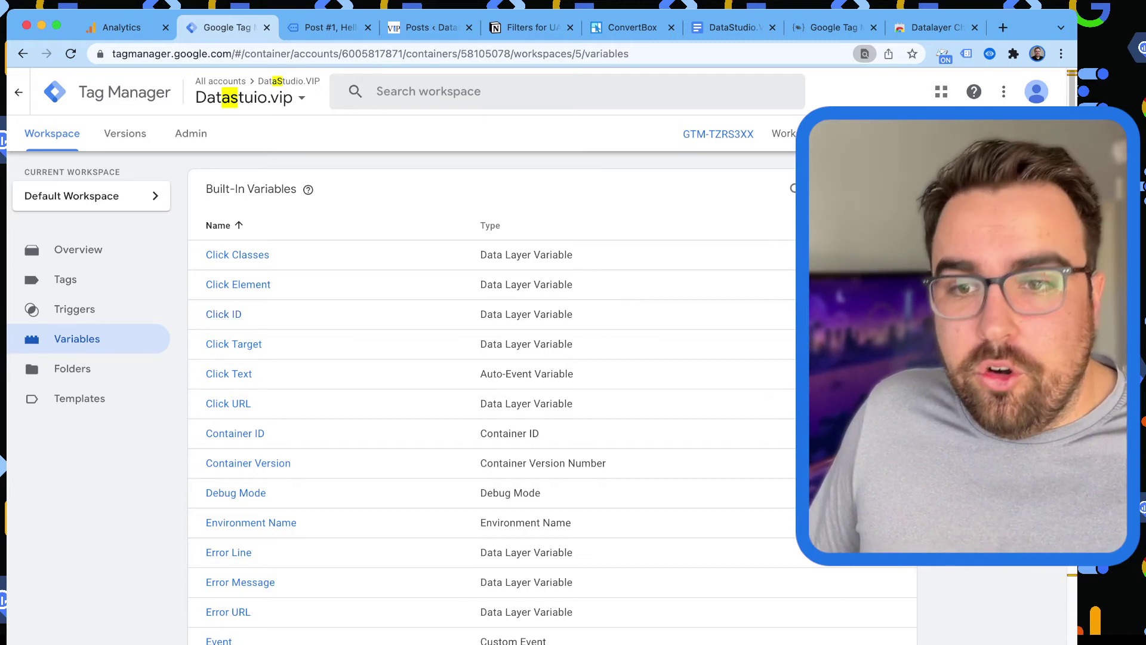
# In the Analytics tab, open Behavior > Events > Overview, showing 112 total events.
pyautogui.scroll(-20, 224, 314)
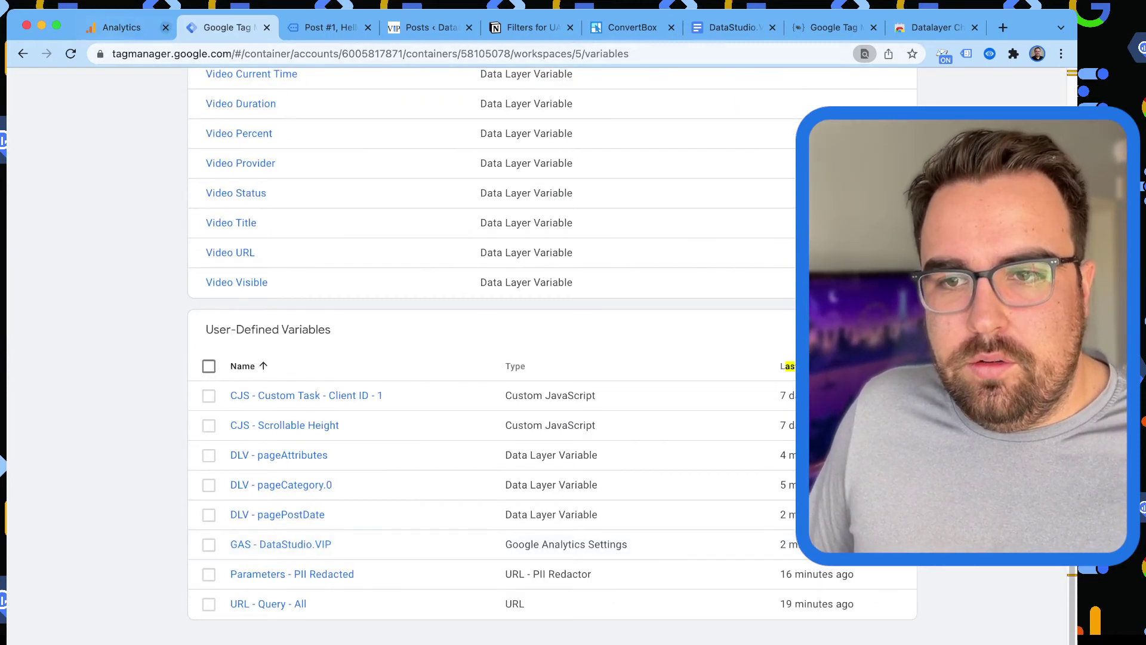
pyautogui.hotkey('ctrl', 'shift', 'Tab')
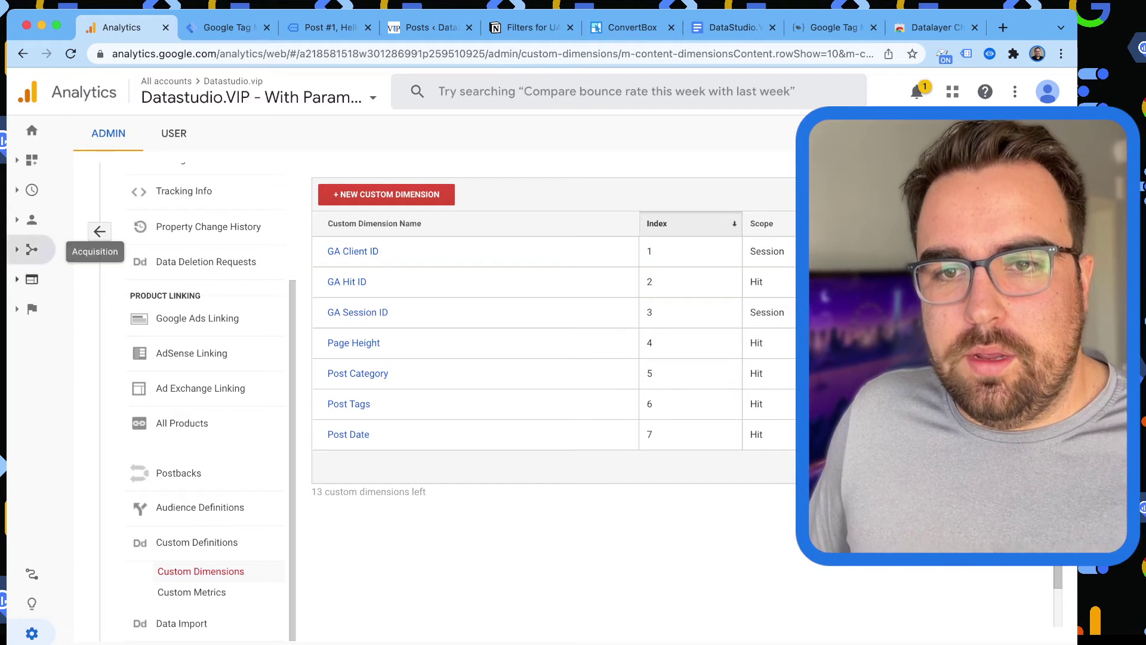
pyautogui.click(32, 279)
pyautogui.click(96, 381)
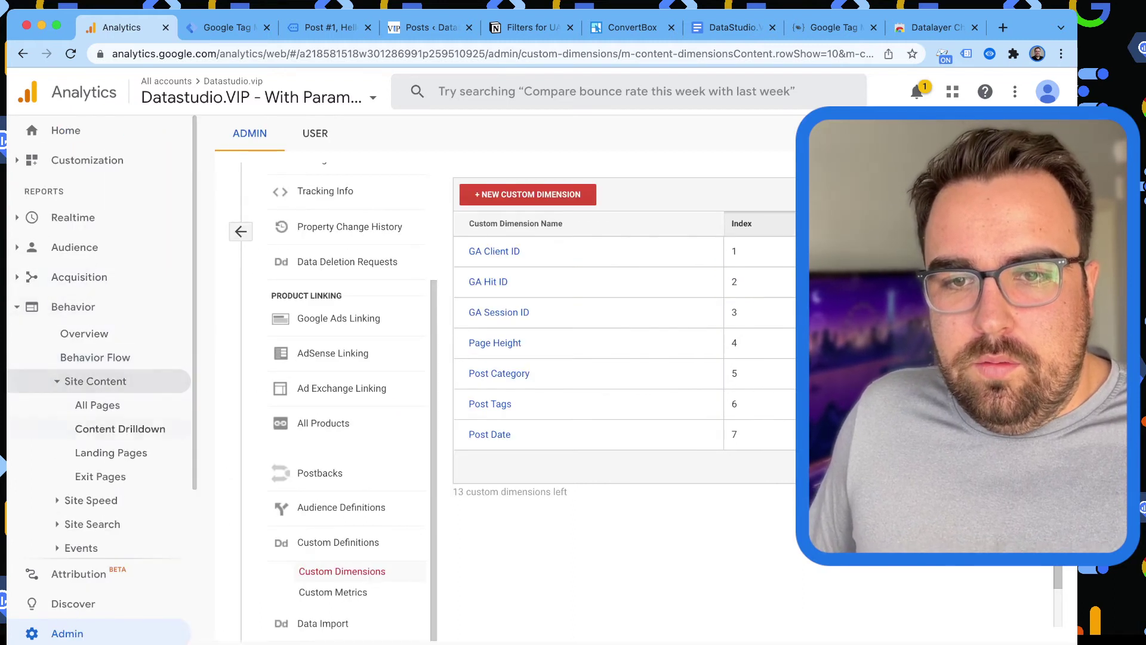
pyautogui.scroll(-2, 95, 394)
pyautogui.click(82, 468)
pyautogui.click(99, 396)
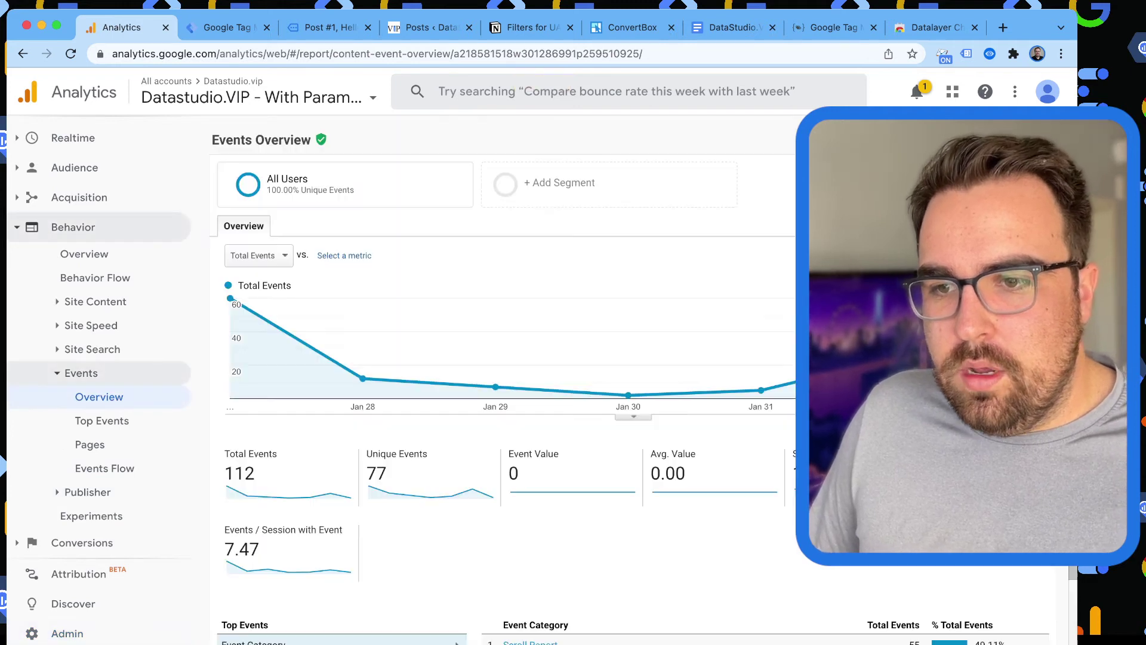
# Compare Lead Journey events by label and action (Impression 15, Aware 9, Convert 2), then return to the post.
pyautogui.scroll(-2, 501, 382)
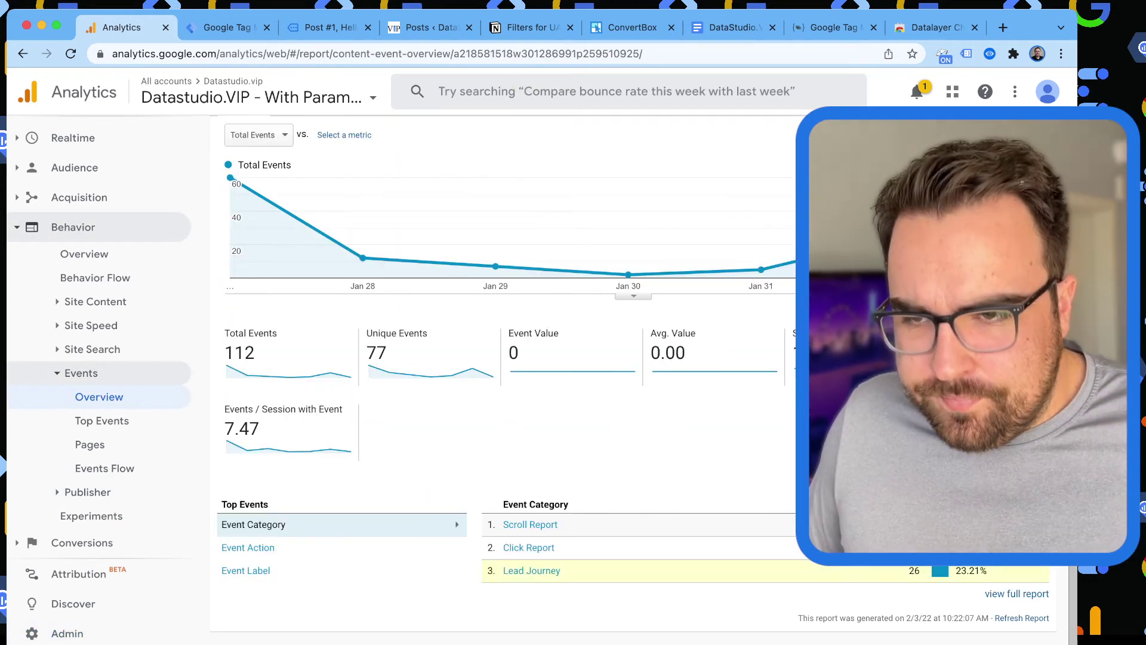
pyautogui.click(531, 570)
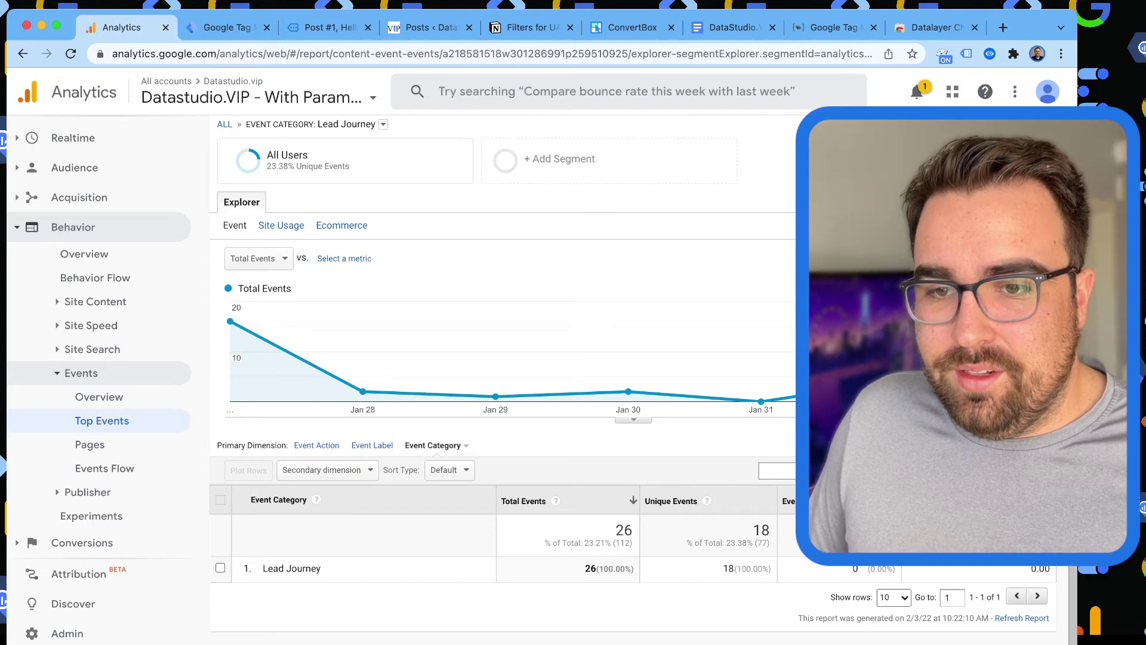
pyautogui.click(316, 446)
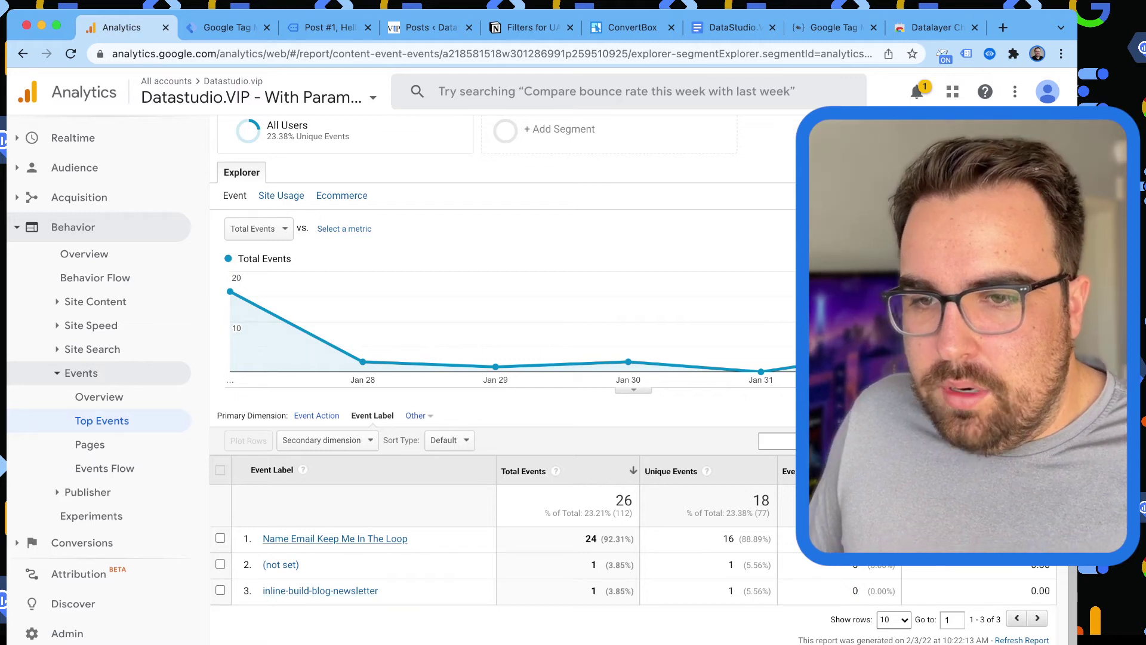
pyautogui.click(316, 415)
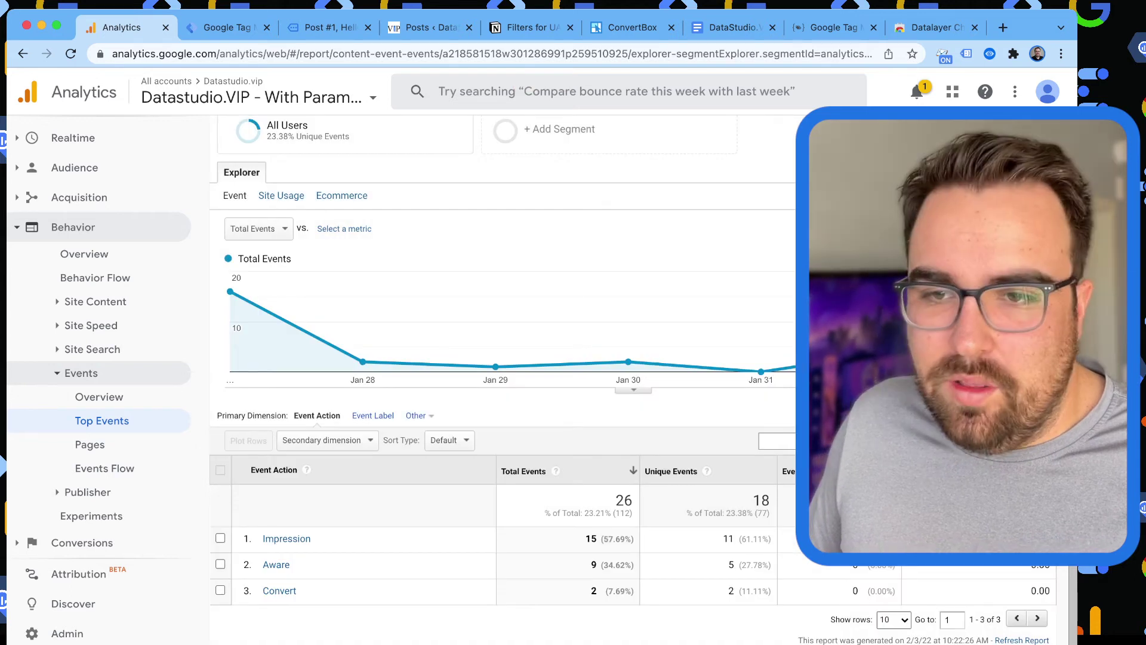
pyautogui.click(372, 415)
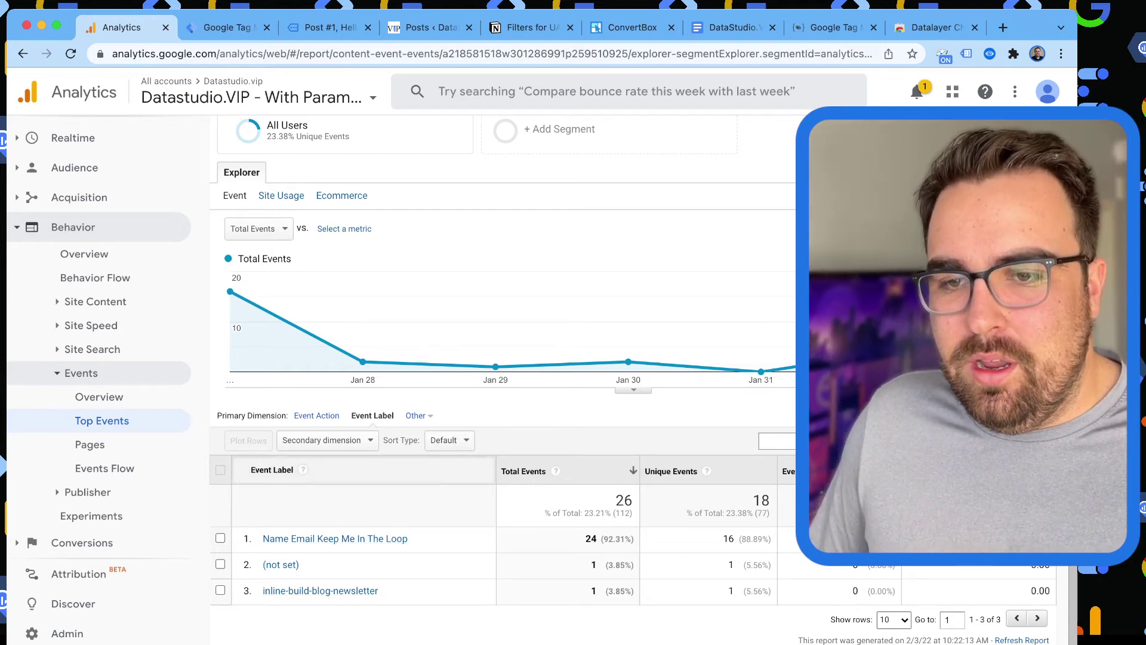
pyautogui.click(316, 415)
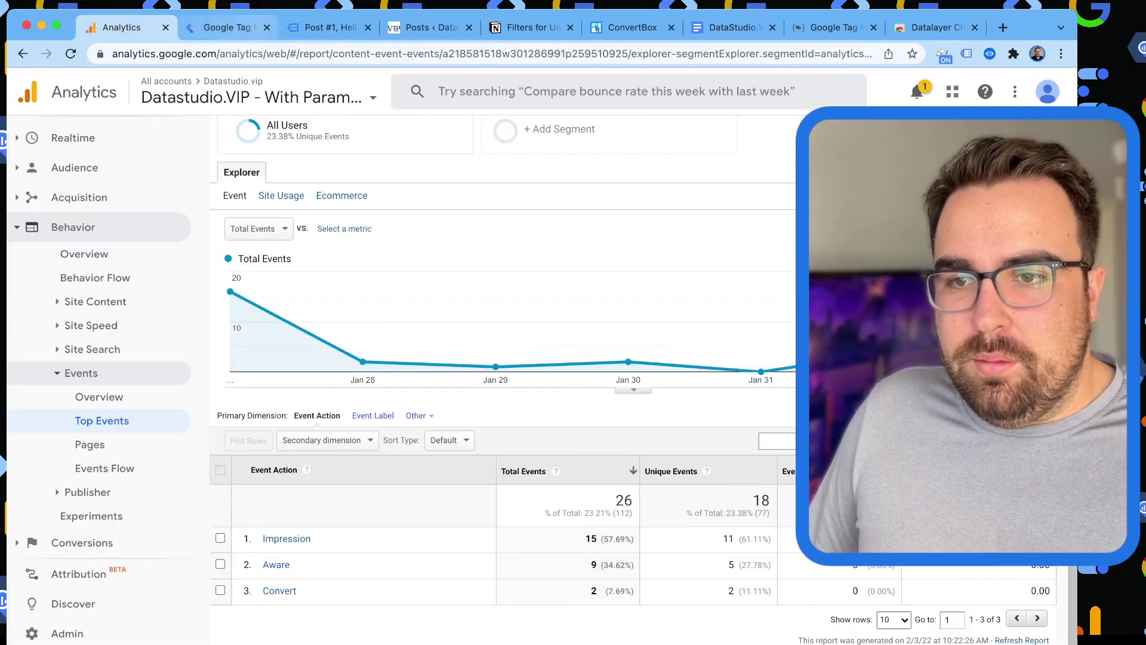
pyautogui.click(328, 26)
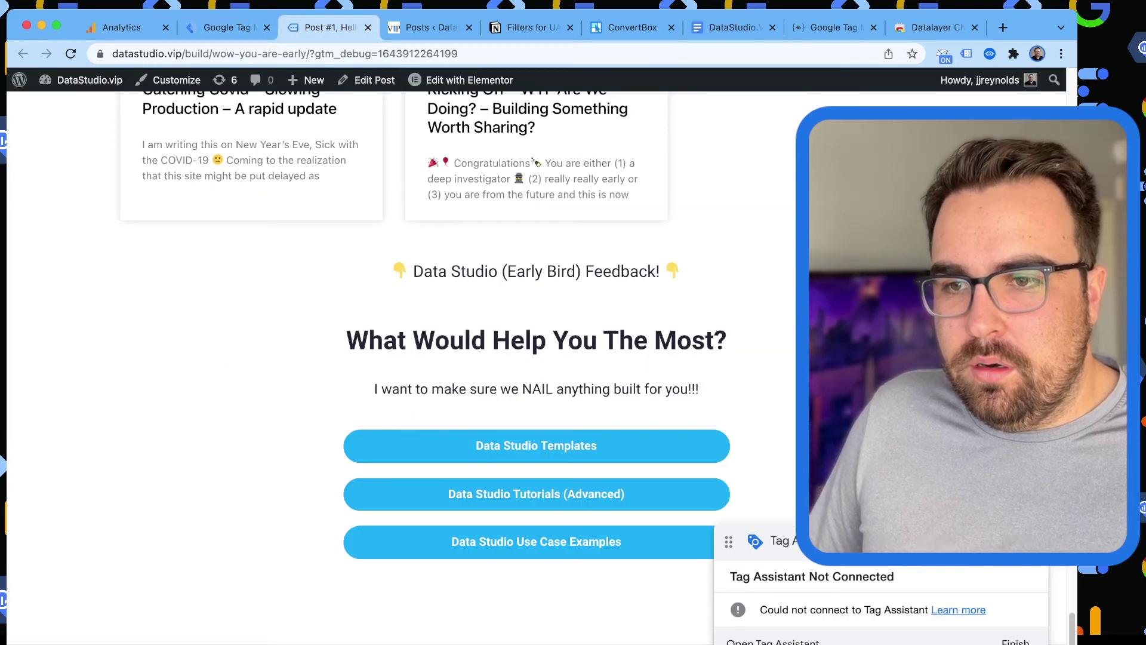
# Inspect the quiz heading word 'Help' in DevTools and trace it up to its Elementor section.
pyautogui.doubleClick(518, 340)
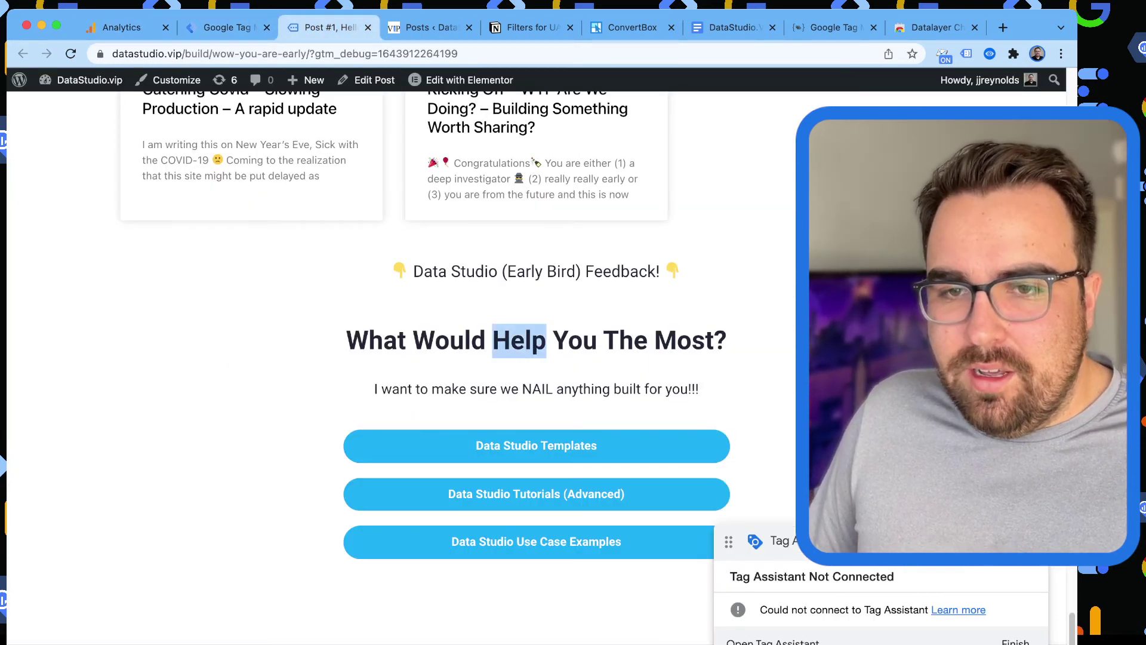
pyautogui.press('super+alt+i')
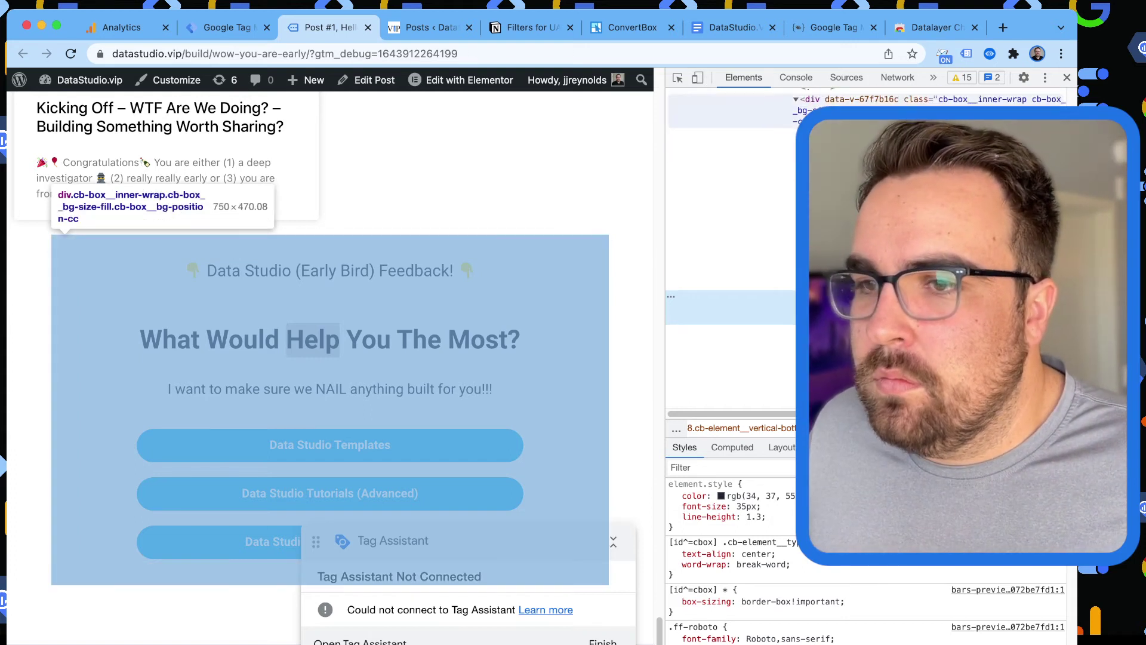
pyautogui.scroll(2, 871, 251)
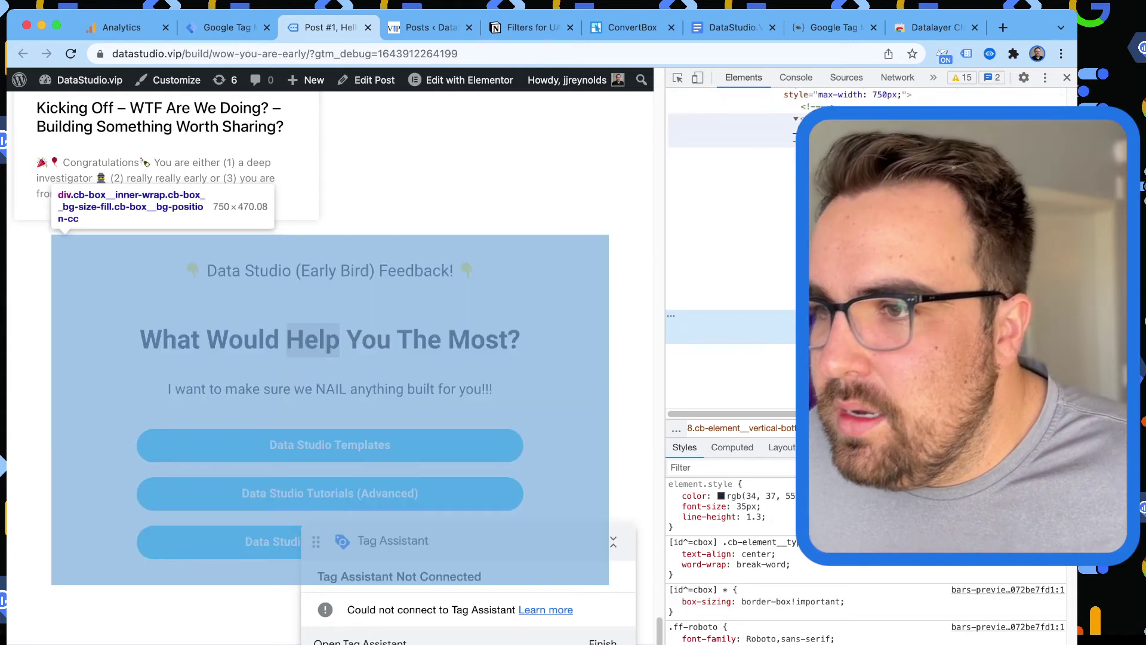
pyautogui.scroll(2, 871, 251)
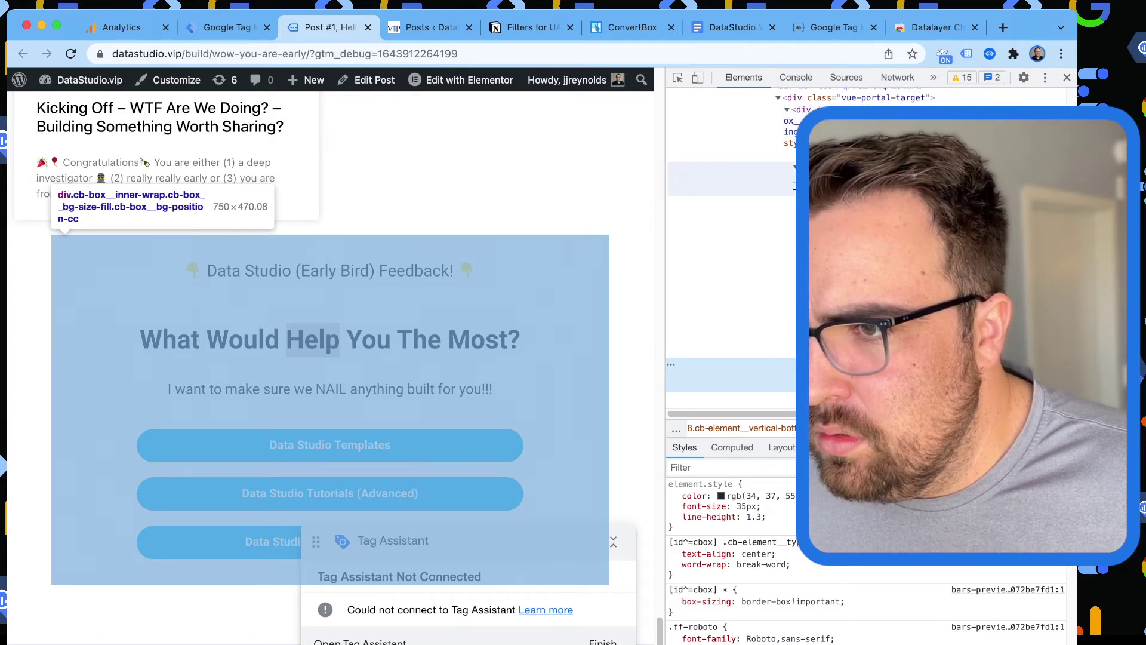
pyautogui.scroll(2, 871, 250)
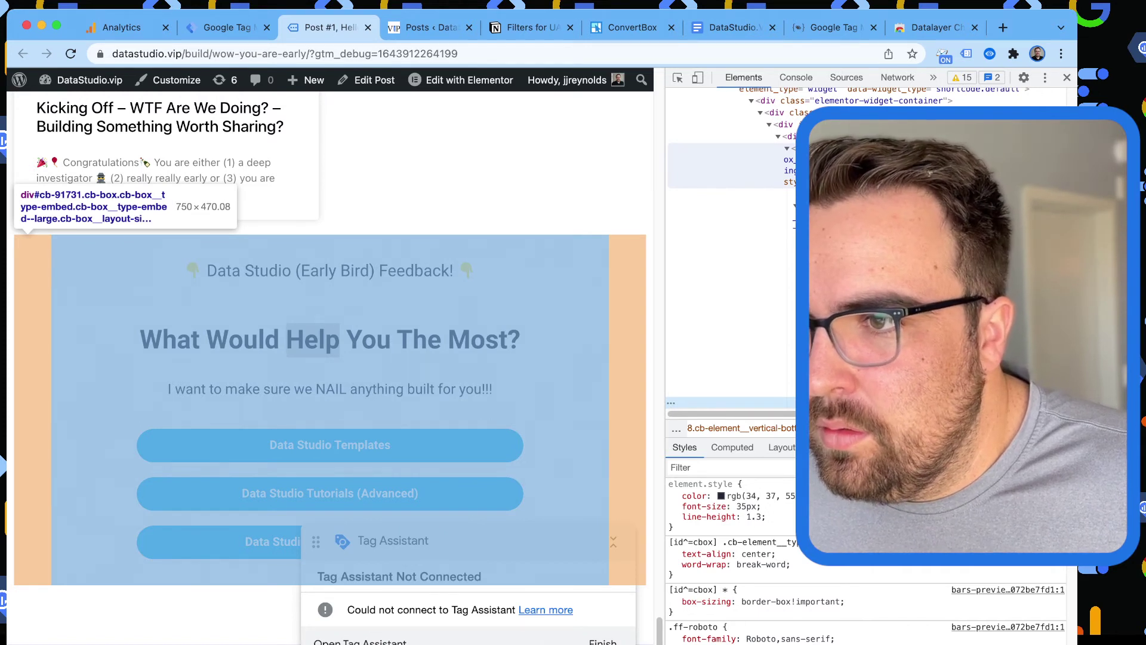
pyautogui.scroll(2, 871, 251)
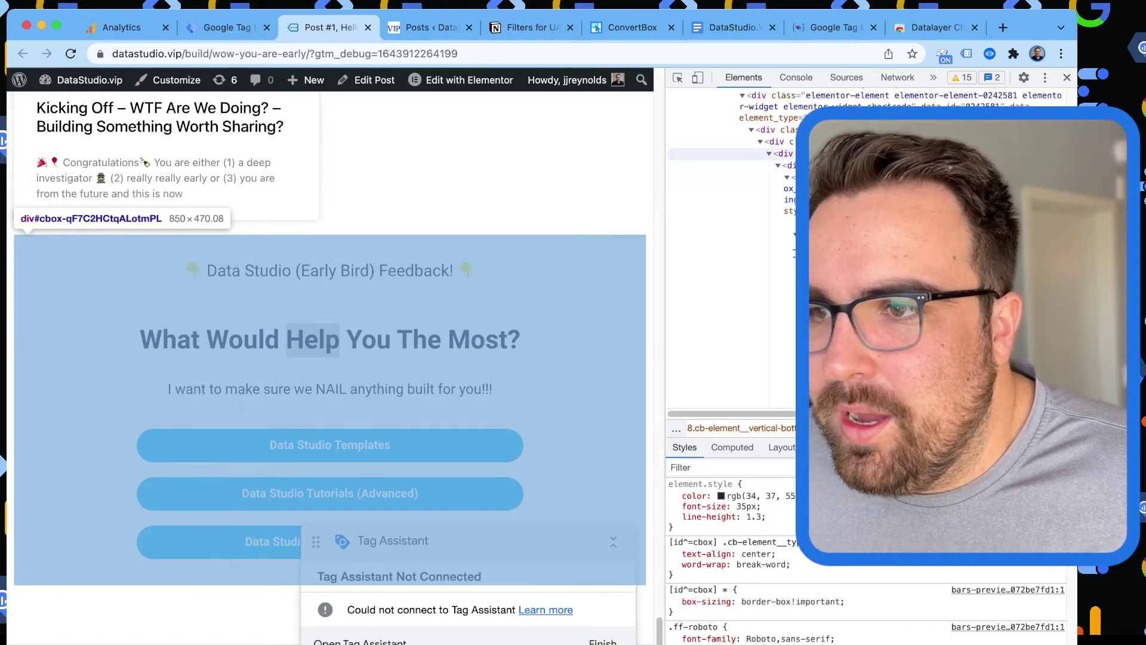
pyautogui.scroll(2, 871, 251)
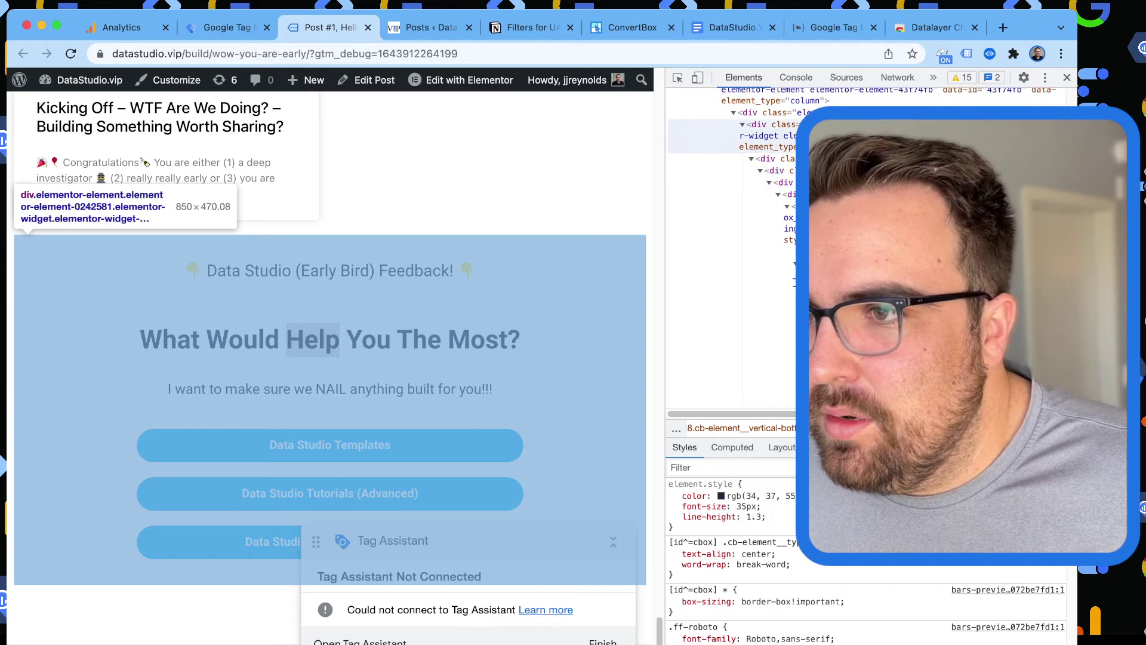
pyautogui.scroll(2, 872, 251)
pyautogui.scroll(4, 871, 251)
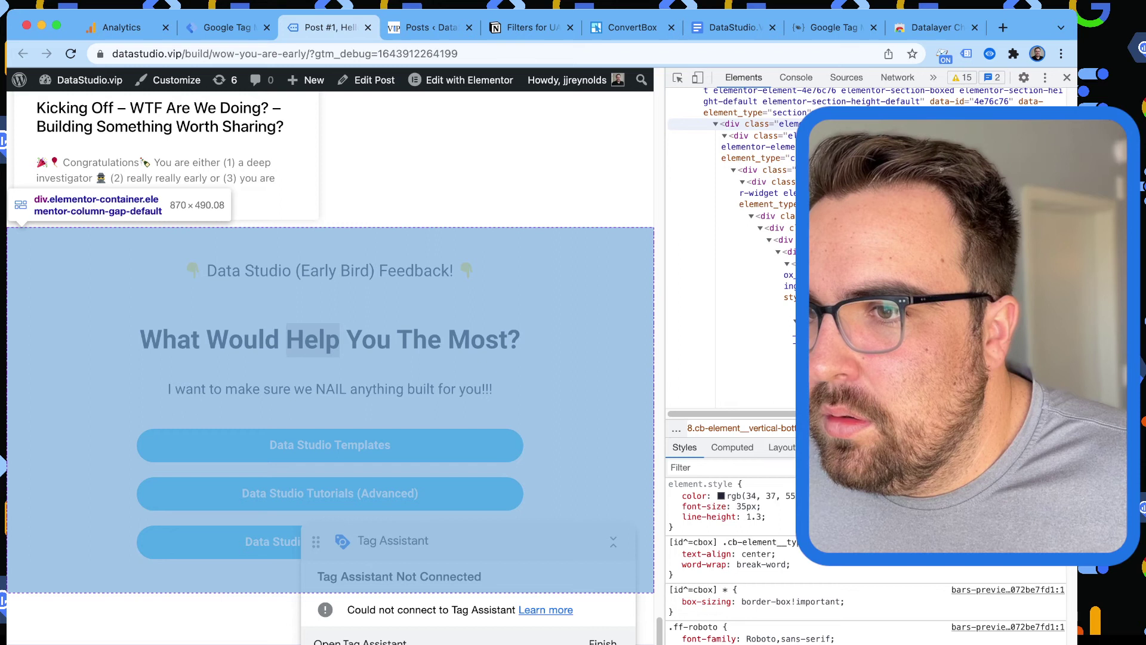
pyautogui.scroll(3, 731, 239)
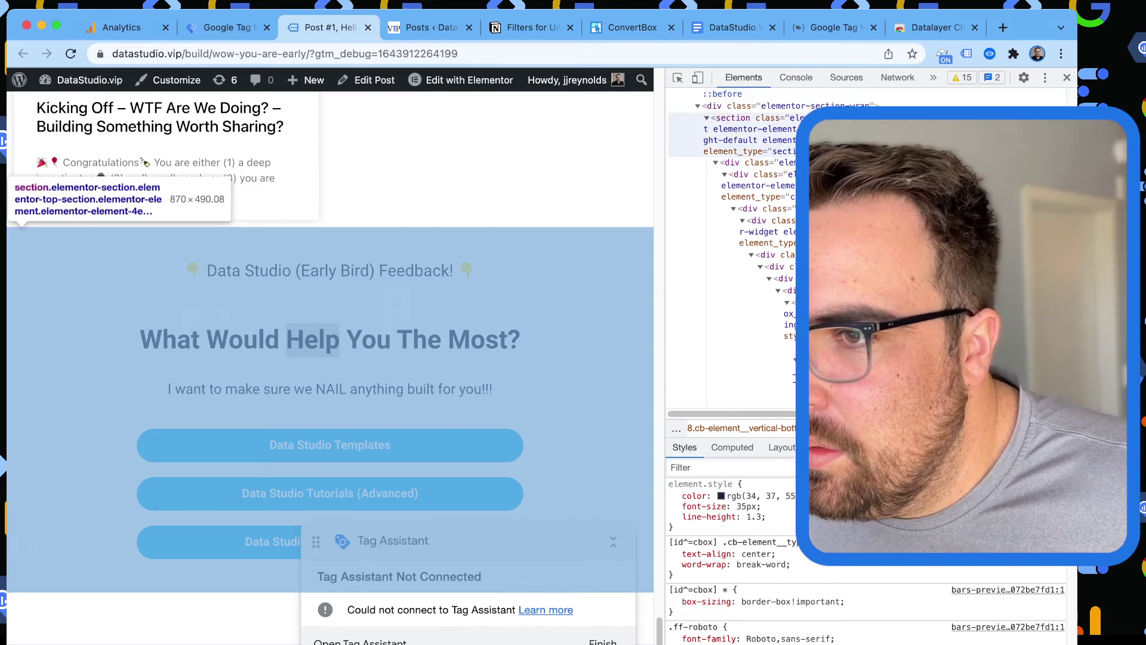
pyautogui.scroll(5, 731, 239)
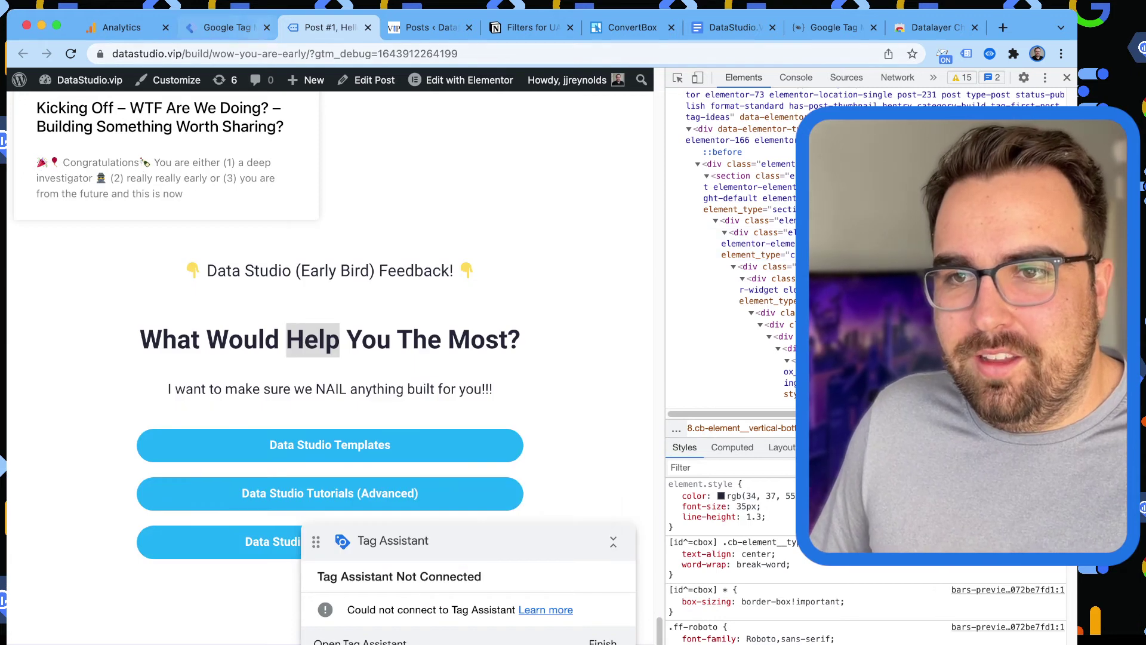
# Open the Site Footer template in Elementor and close DevTools.
pyautogui.moveTo(469, 79)
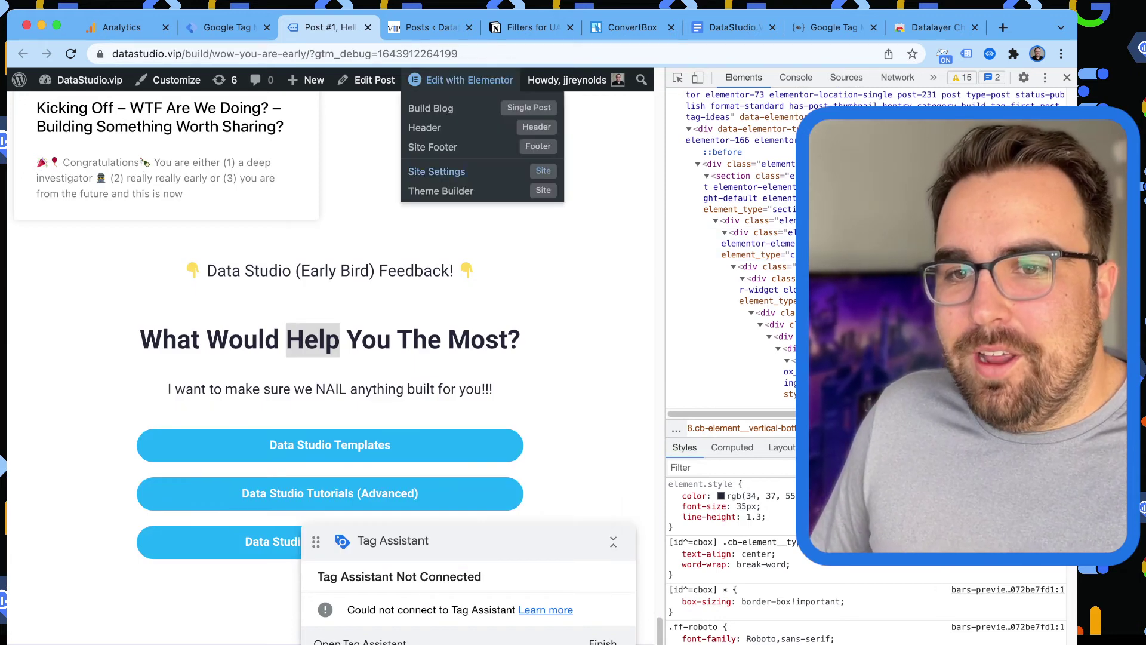
pyautogui.click(432, 146)
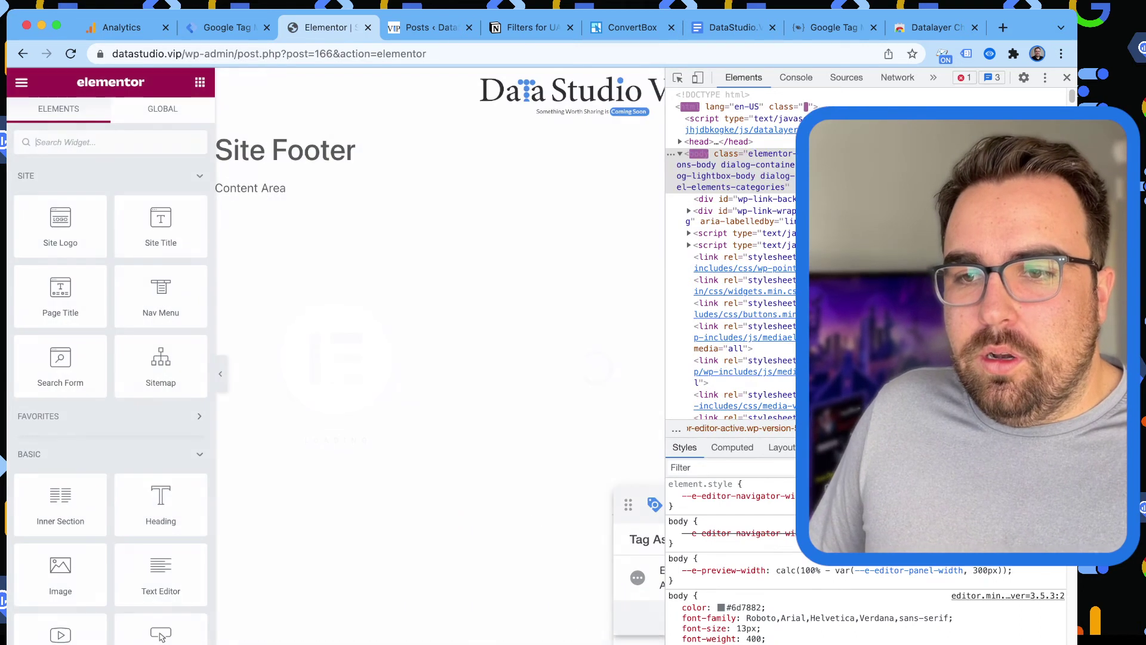
pyautogui.scroll(-7, 440, 388)
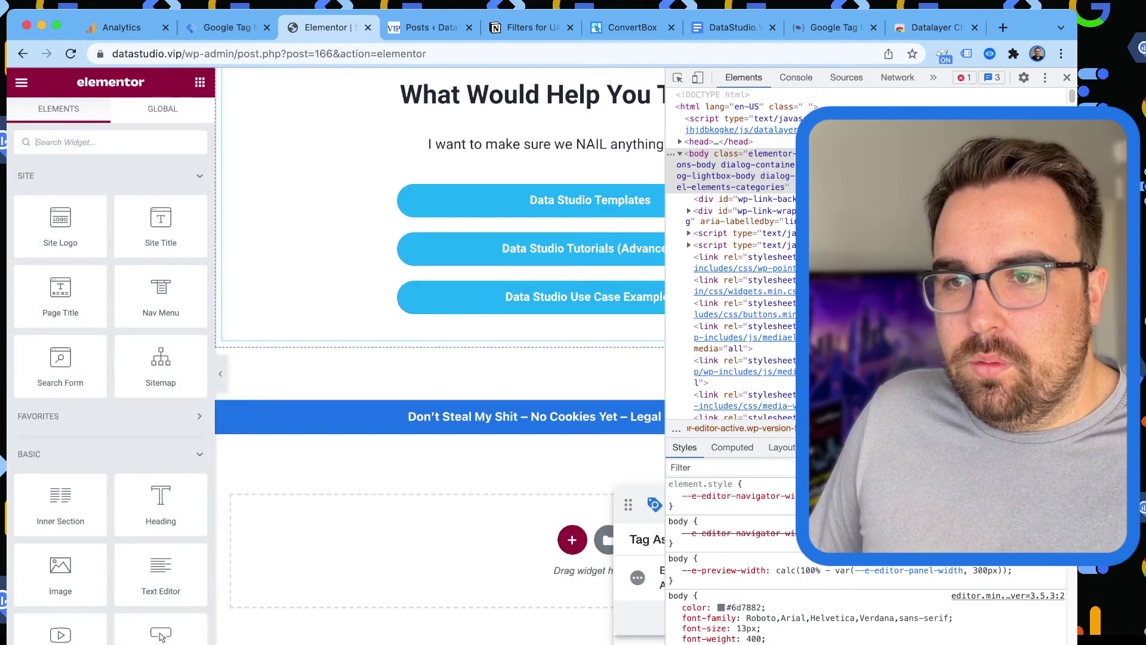
pyautogui.scroll(5, 440, 358)
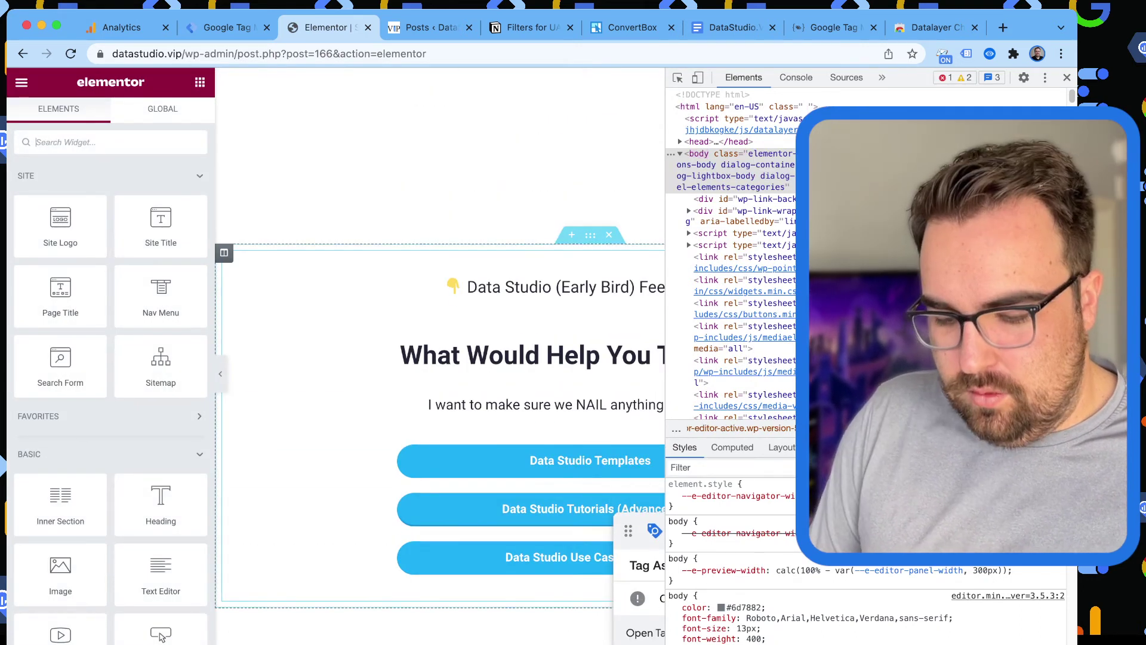
pyautogui.press('super+alt+i')
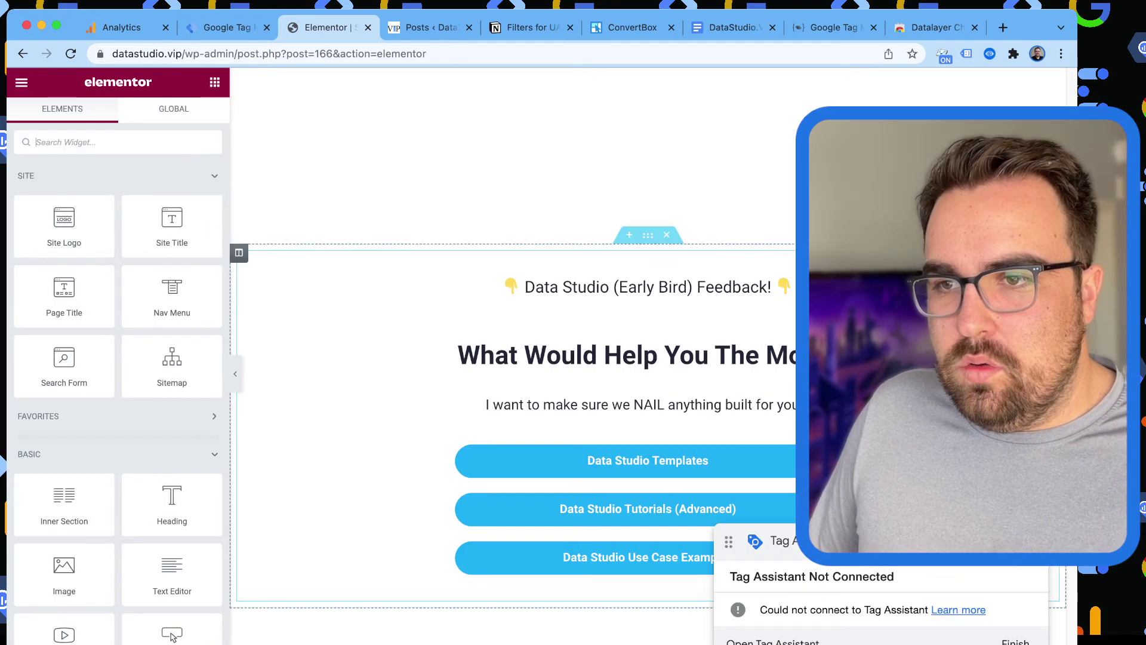
# Set the feedback section's Advanced CSS ID to 'segment'.
pyautogui.click(648, 234)
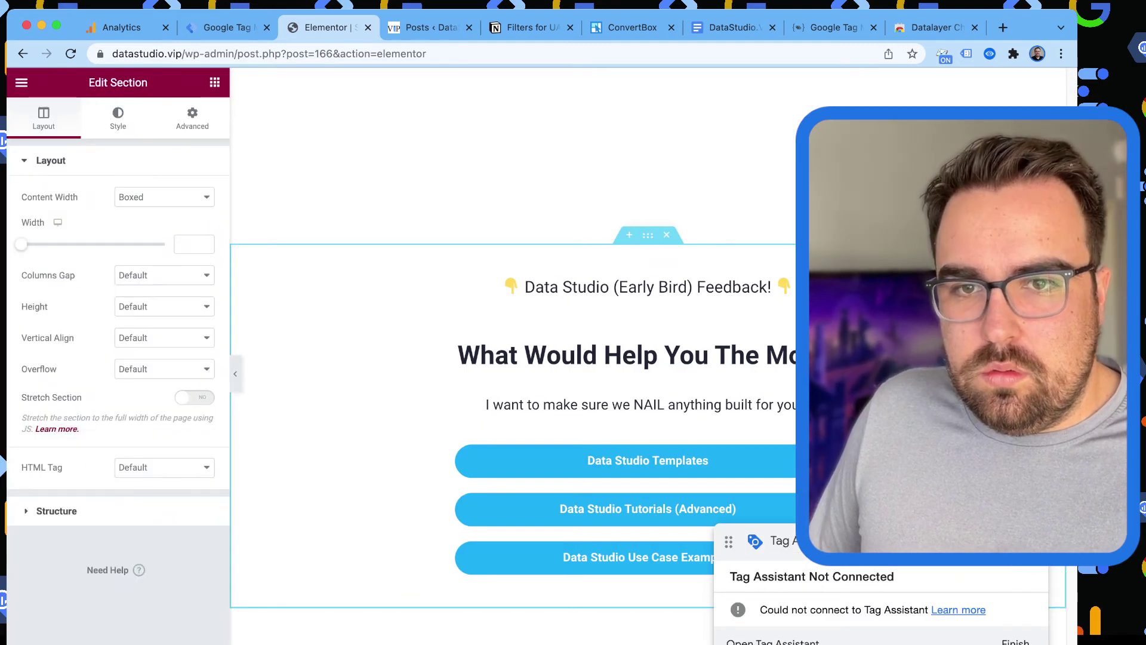
pyautogui.click(193, 117)
pyautogui.click(154, 345)
pyautogui.write('segment')
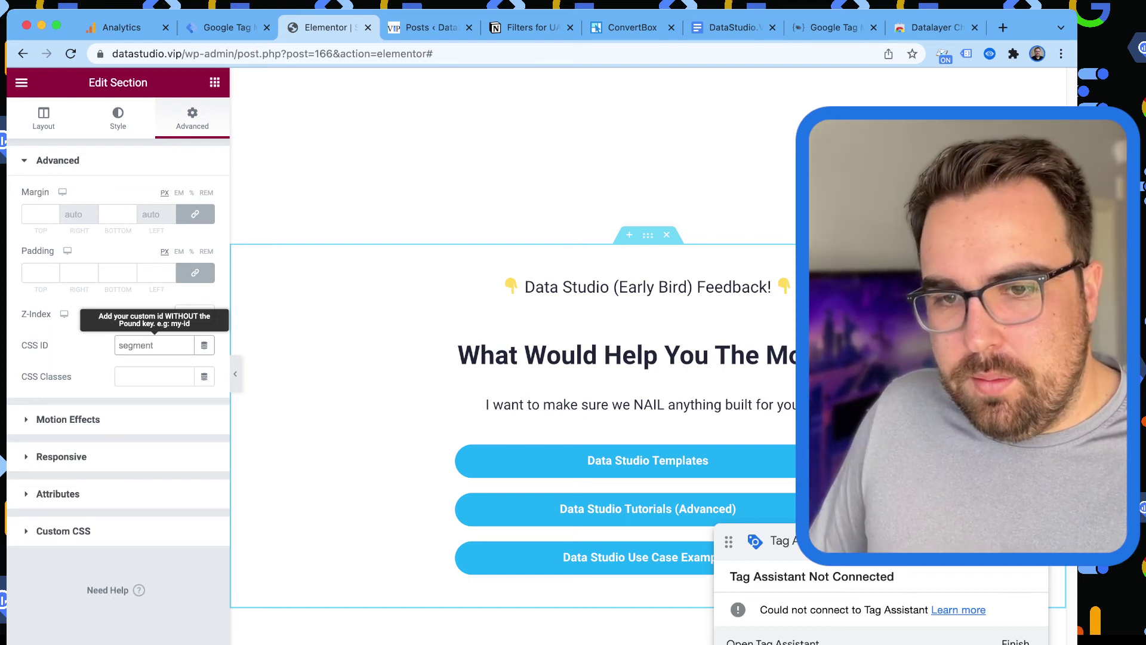
pyautogui.press('Tab')
pyautogui.press('Tab')
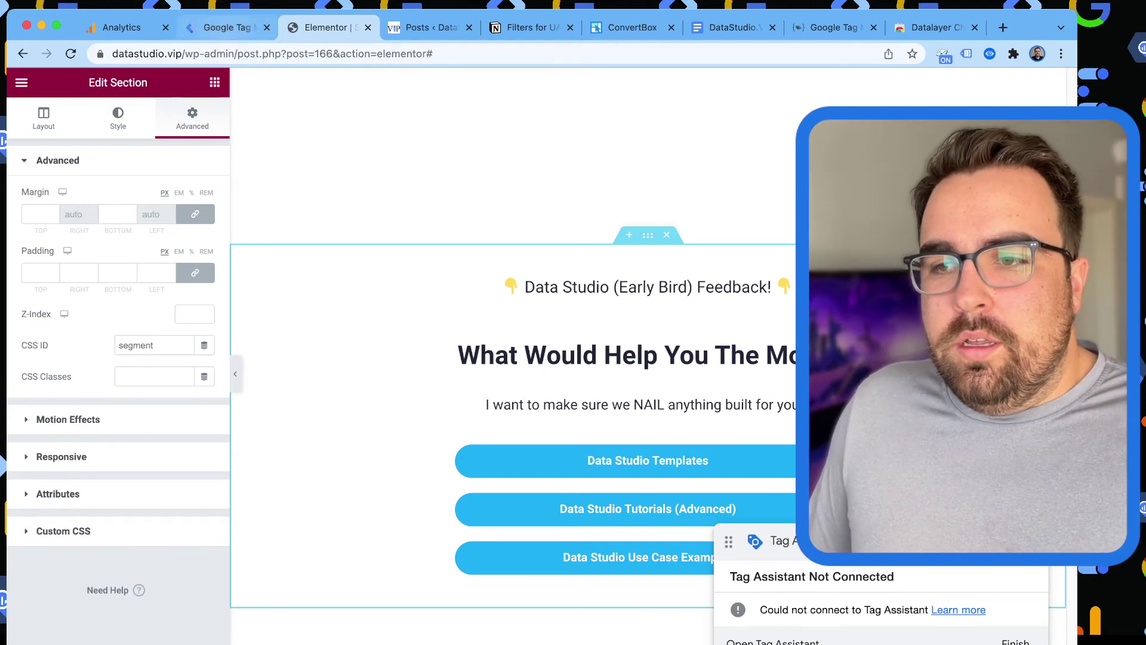
pyautogui.hotkey('ctrl', 'shift', 'Tab')
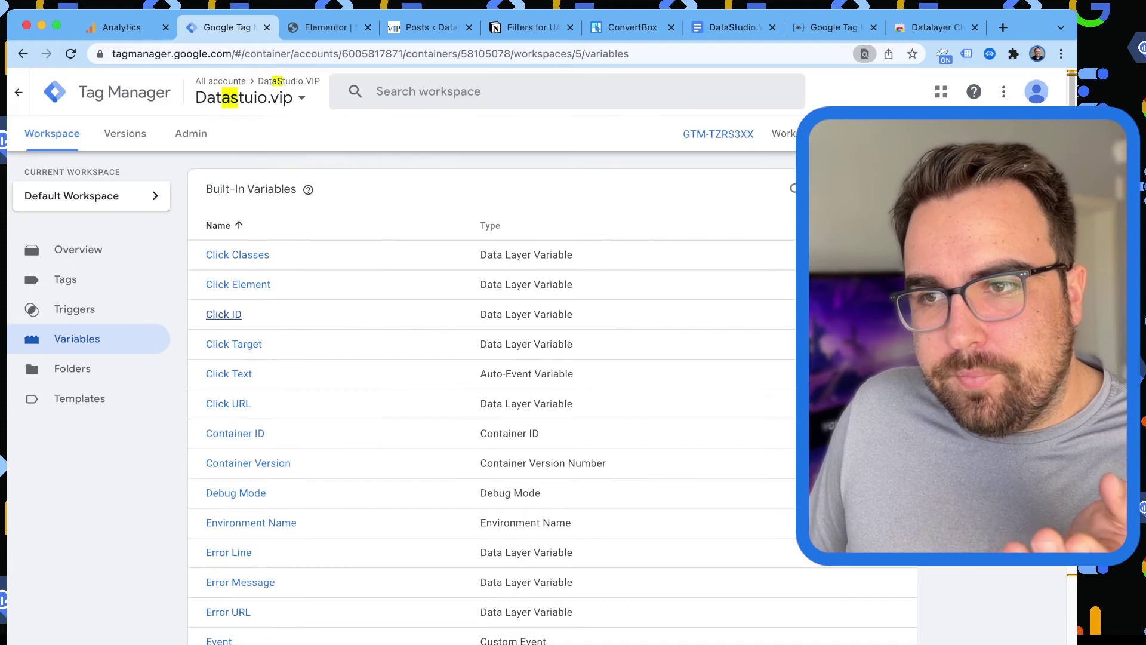
# Discard the blank Untitled Tag and open GA - Event - Lead Journey - 1 - Impression.
pyautogui.click(65, 279)
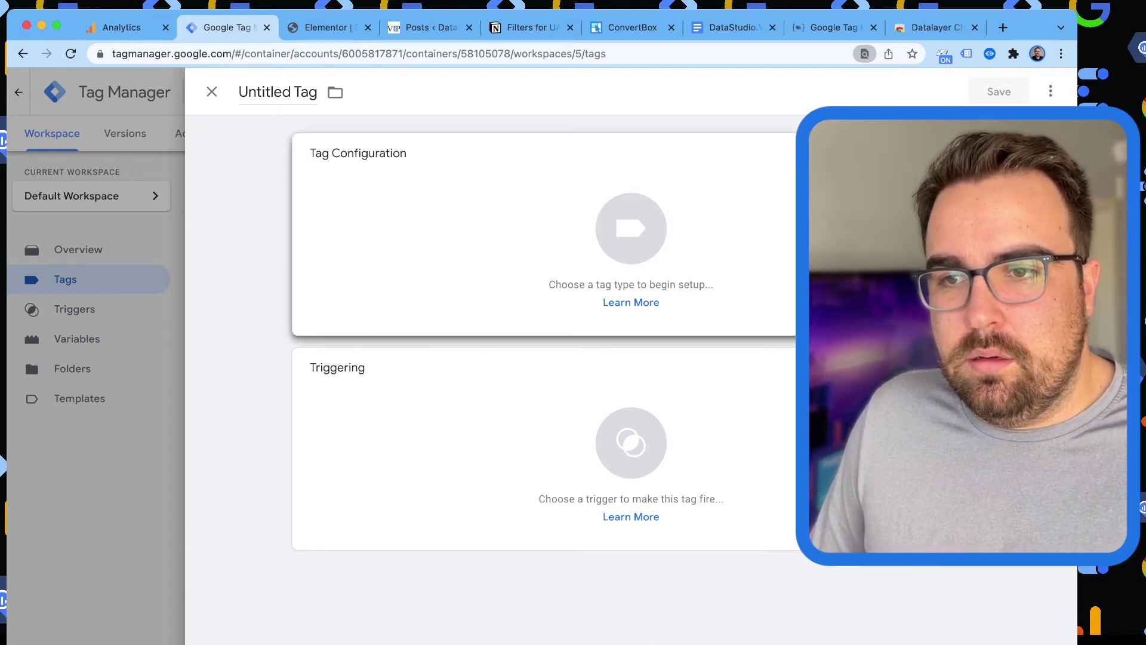
pyautogui.click(631, 228)
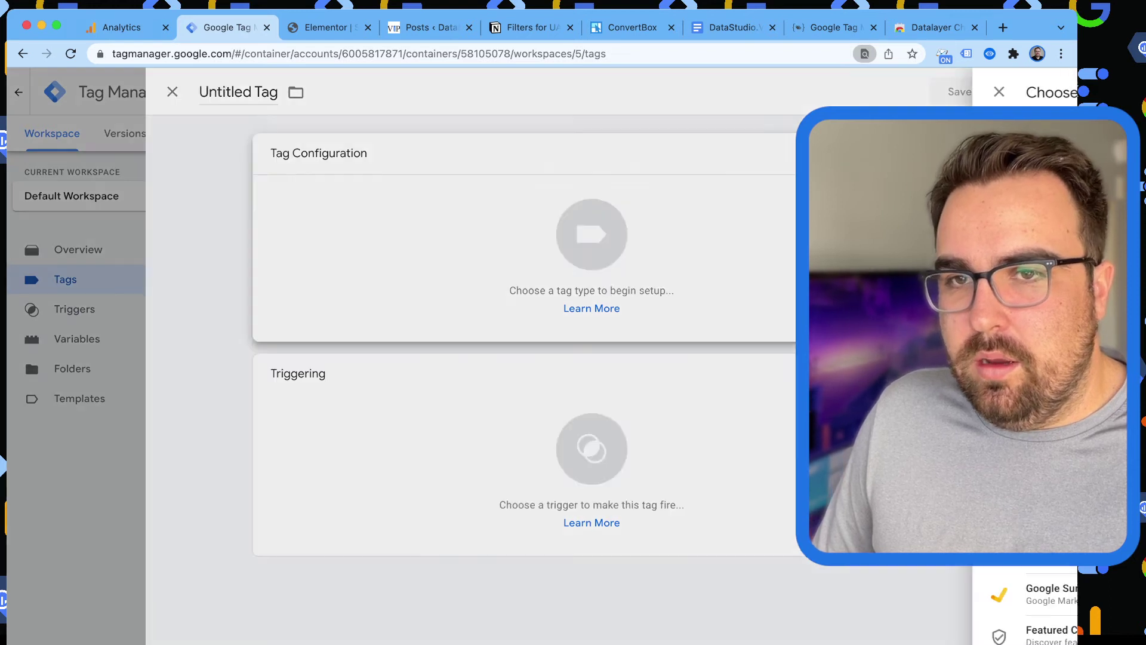
pyautogui.press('Escape')
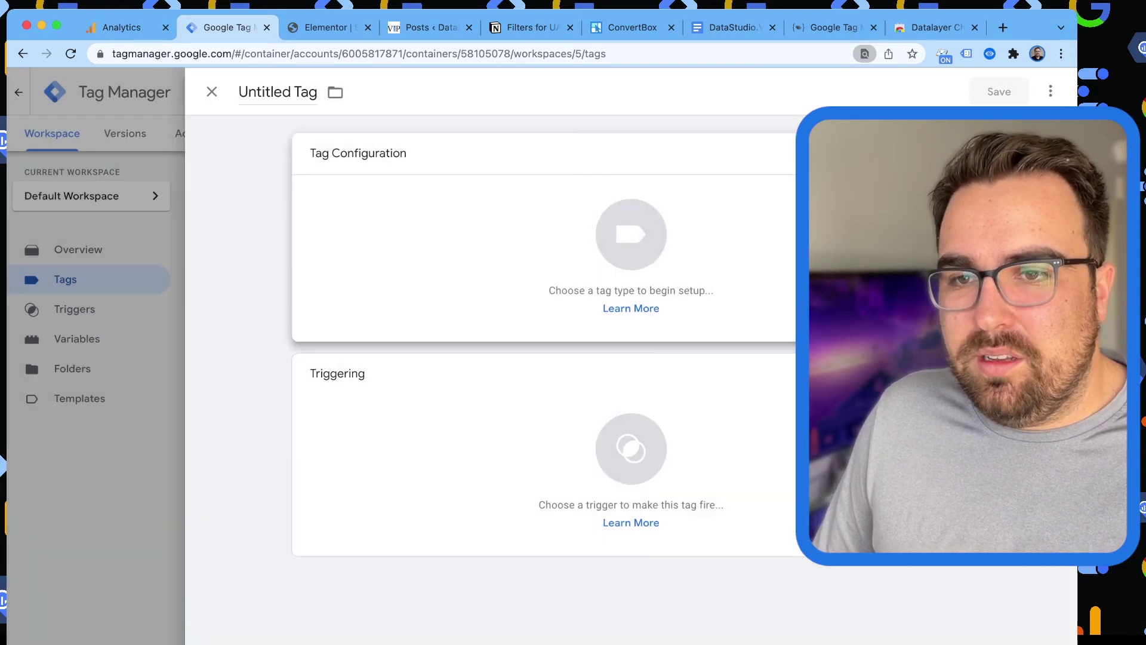
pyautogui.press('Escape')
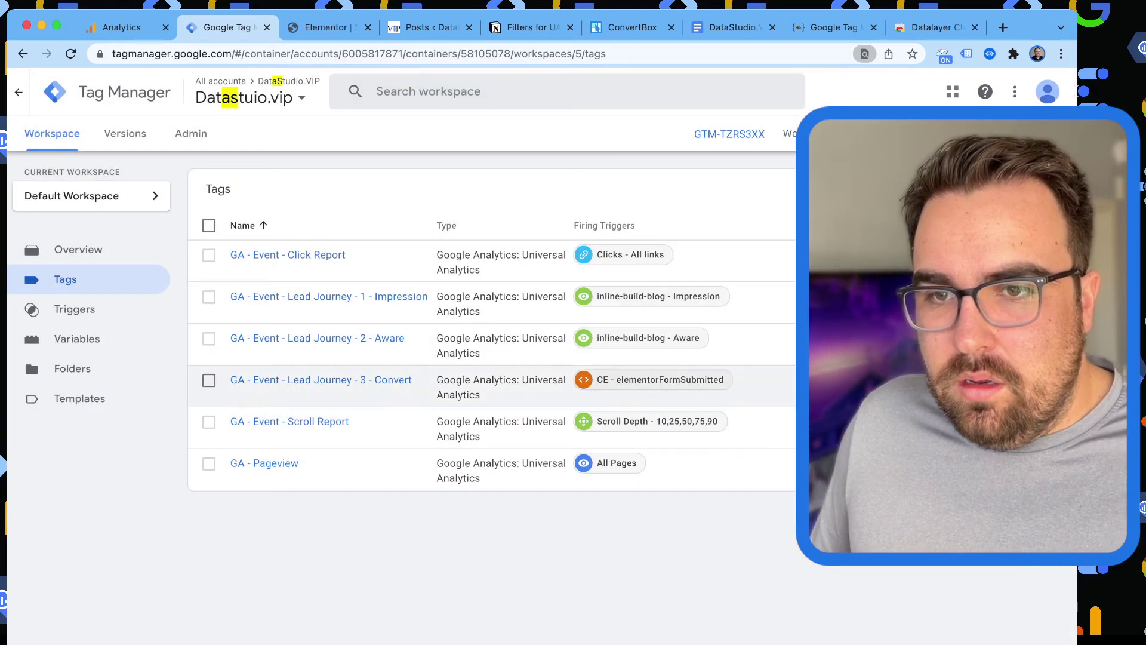
pyautogui.click(328, 297)
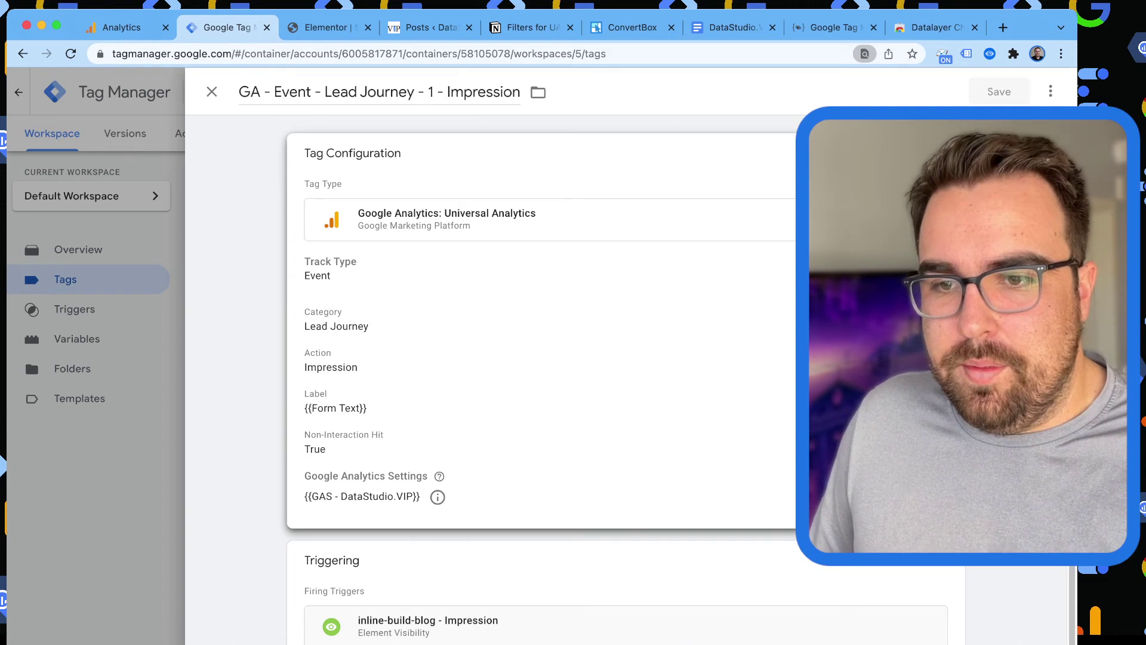
# Rename the duplicated tag, dropping 'Copy of' and appending ' - Segment'.
pyautogui.scroll(-1, 615, 382)
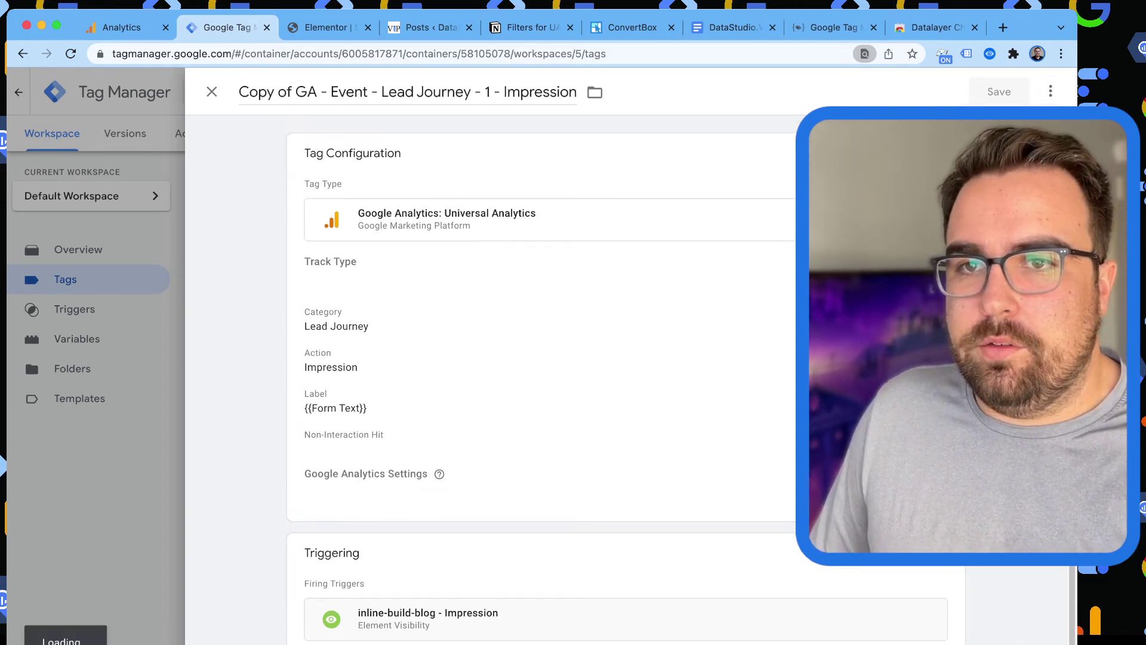
pyautogui.click(292, 91)
pyautogui.press('BackSpace')
pyautogui.press('BackSpace')
pyautogui.press('BackSpace')
pyautogui.press('BackSpace')
pyautogui.press('BackSpace')
pyautogui.press('BackSpace')
pyautogui.press('BackSpace')
pyautogui.press('BackSpace')
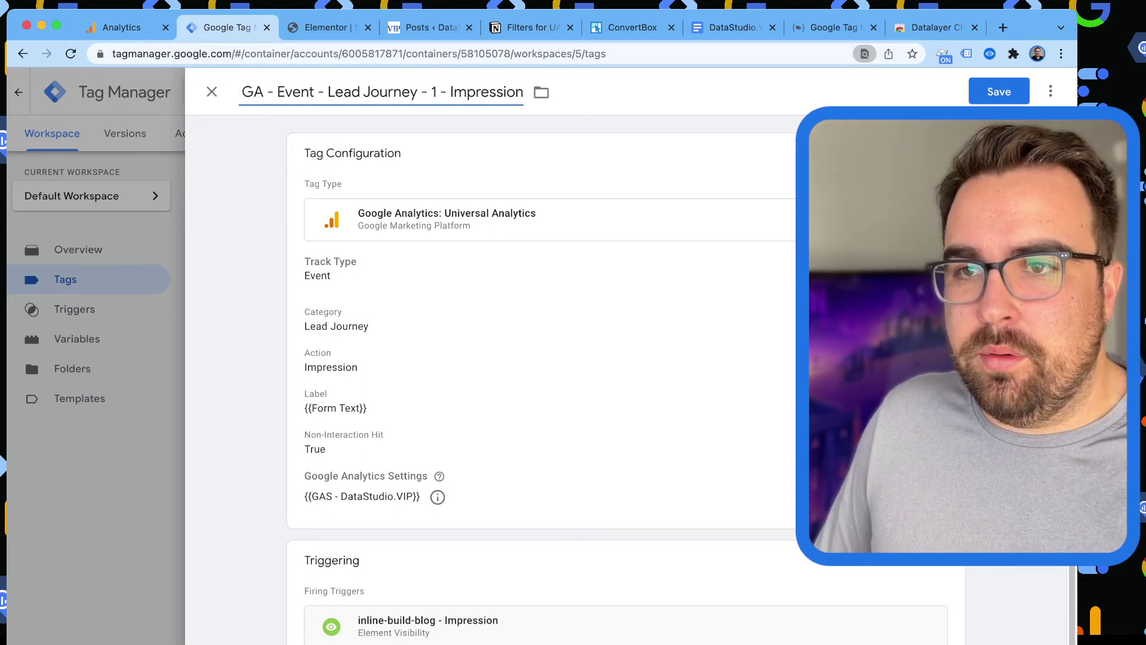
pyautogui.click(476, 91)
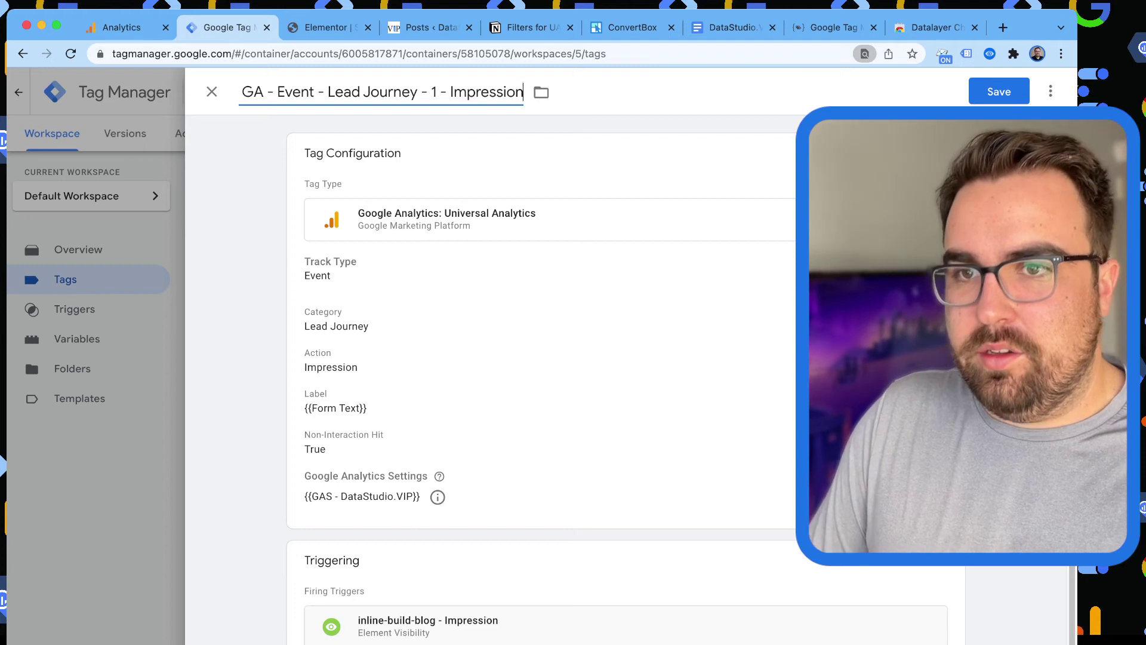
pyautogui.write('- Segmentat')
pyautogui.press('BackSpace')
pyautogui.press('BackSpace')
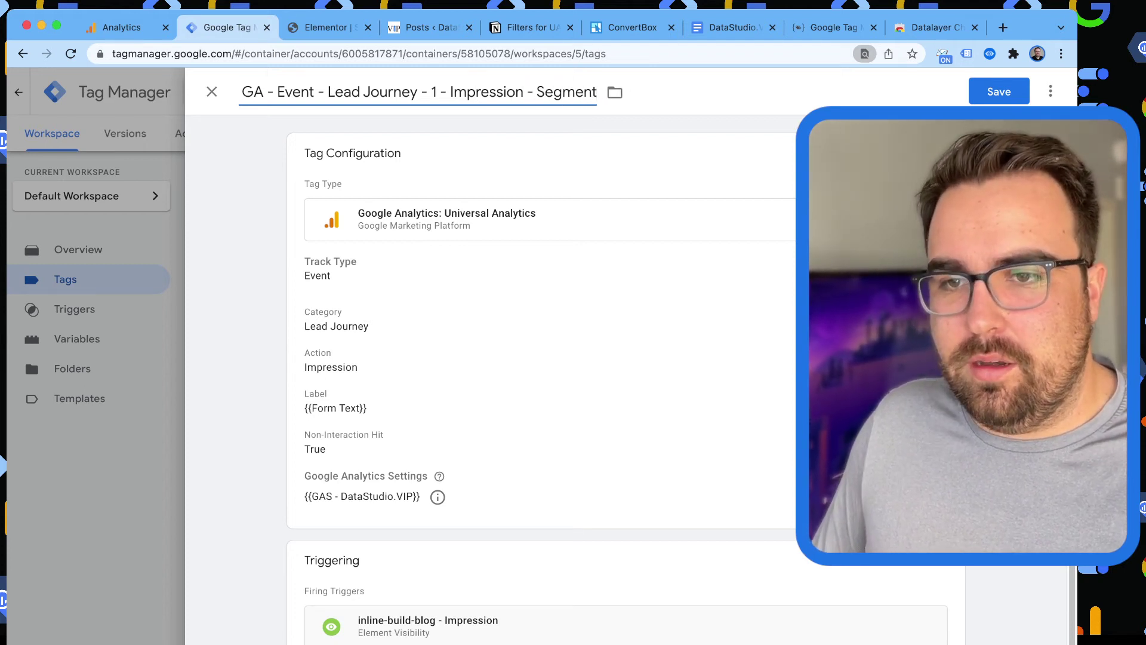
# Change the tag's event Label to 'Segmentation Quiz'.
pyautogui.click(537, 335)
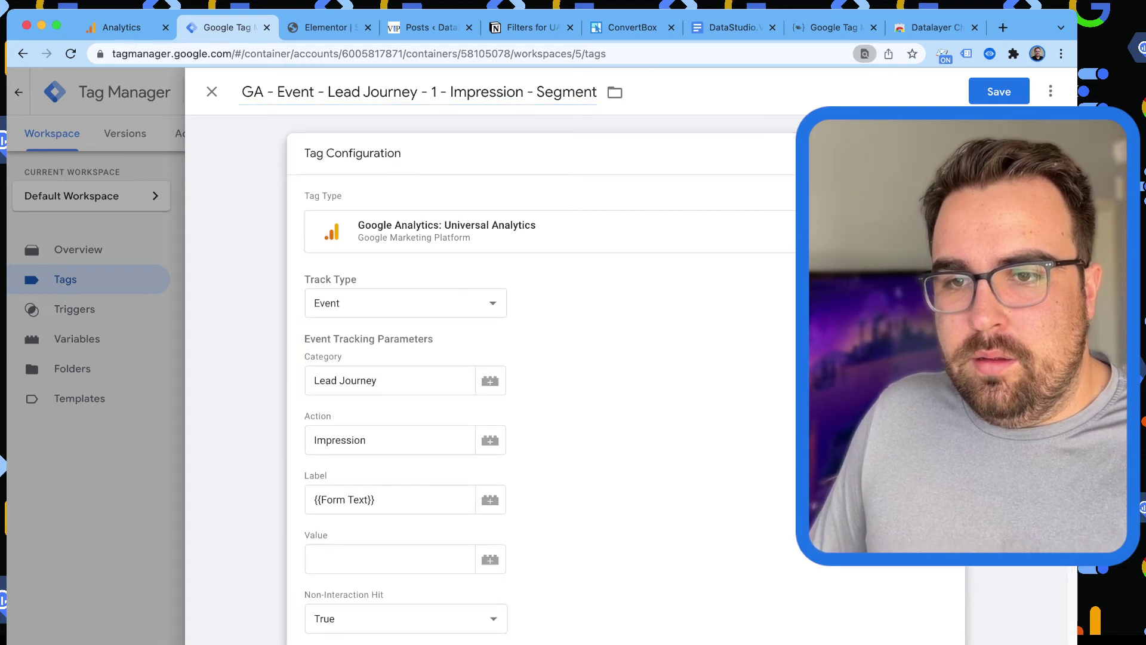
pyautogui.scroll(-2, 537, 382)
pyautogui.click(374, 436)
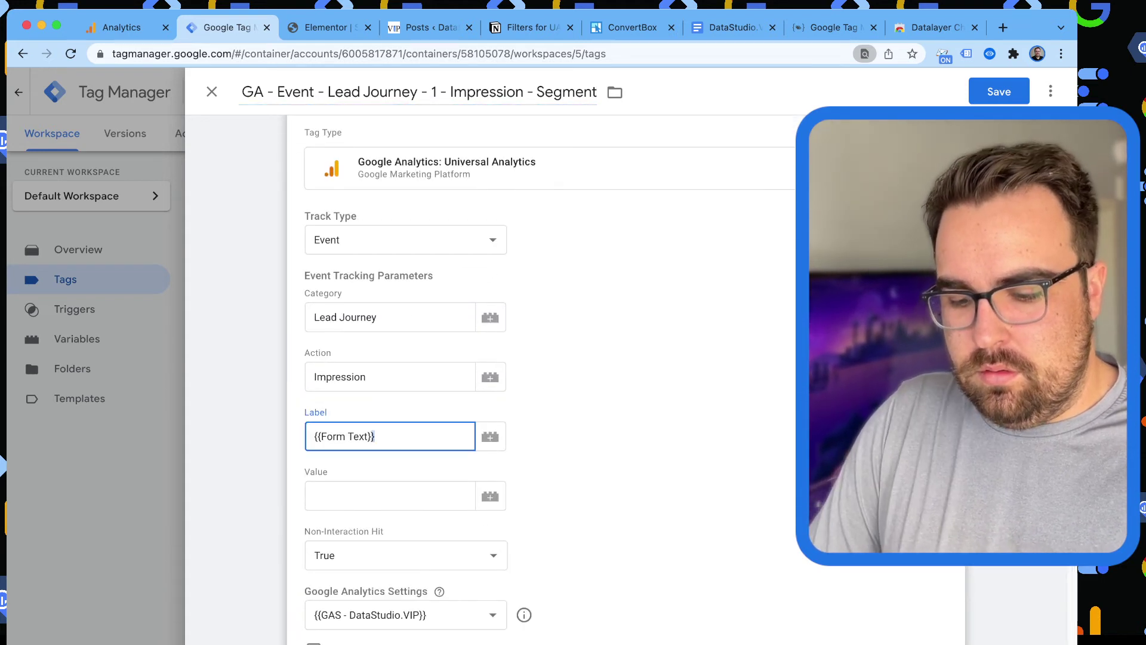
pyautogui.press('super+a')
pyautogui.write('Se')
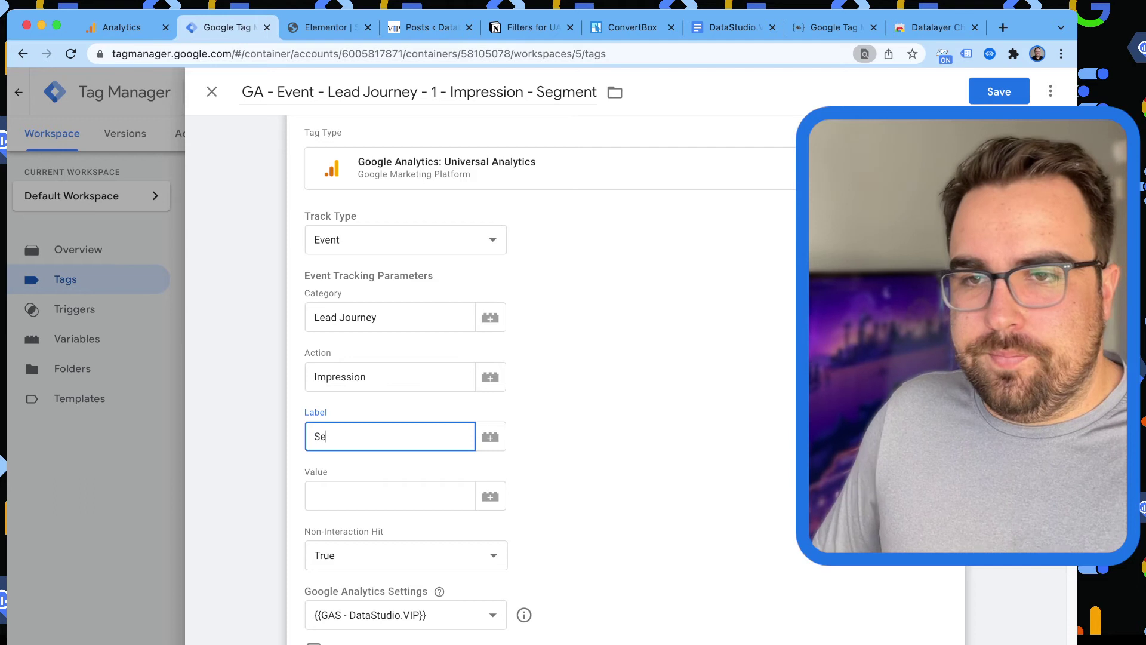
pyautogui.write('gmentation ')
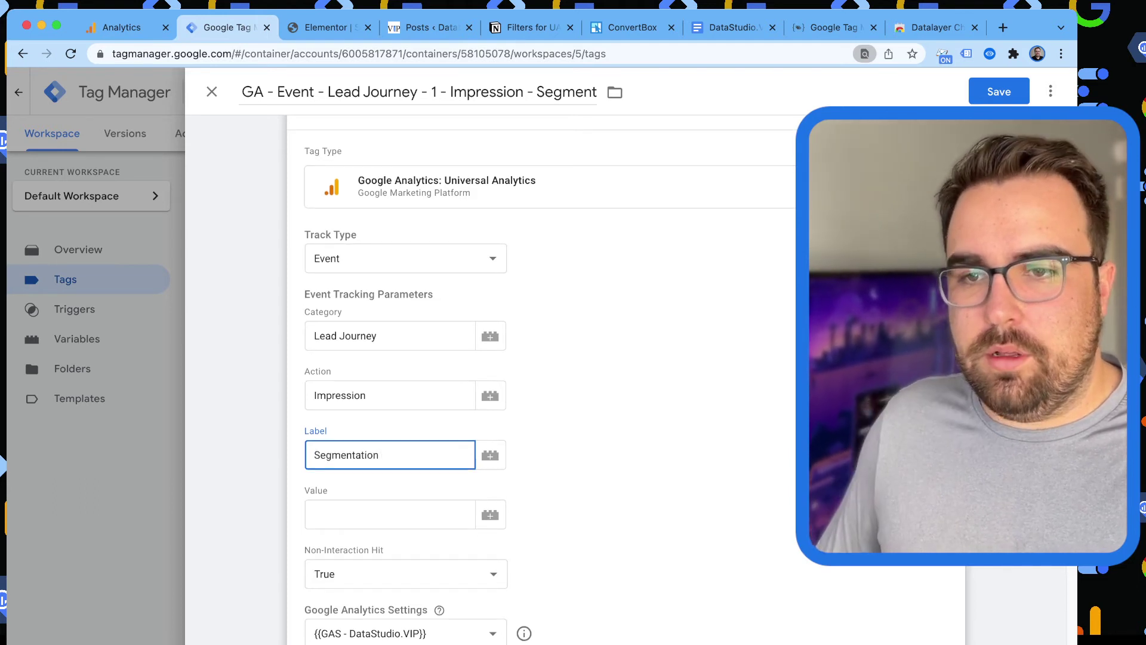
pyautogui.write('Quiz')
# Remove the old impression trigger and start a new Element Visibility trigger.
pyautogui.scroll(-4, 573, 382)
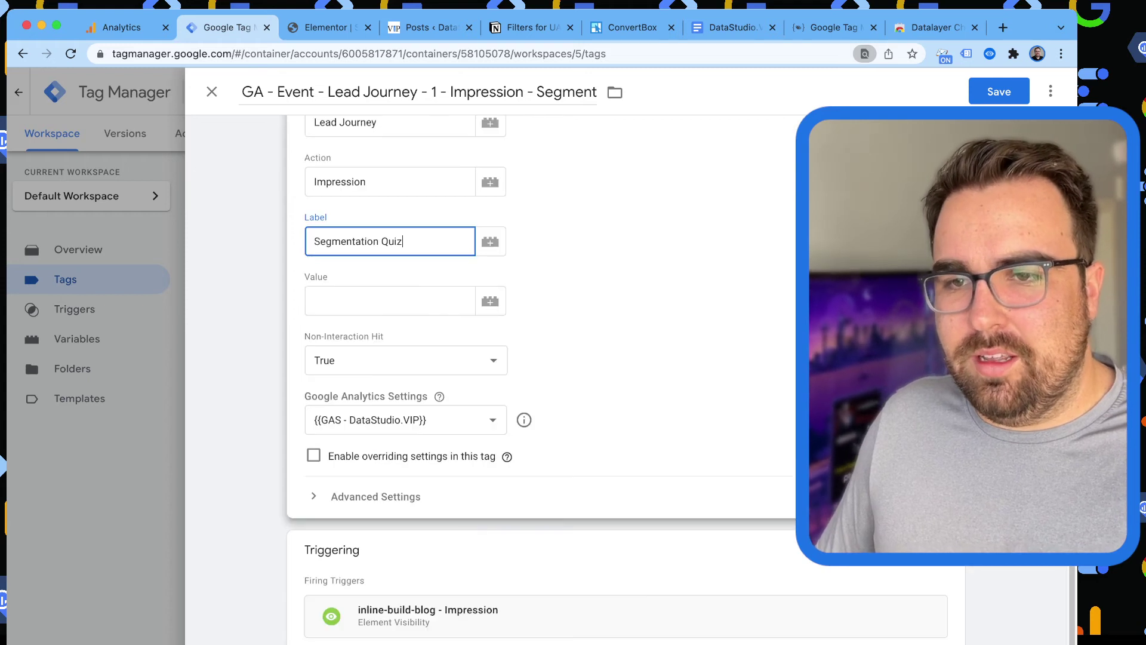
pyautogui.moveTo(524, 420)
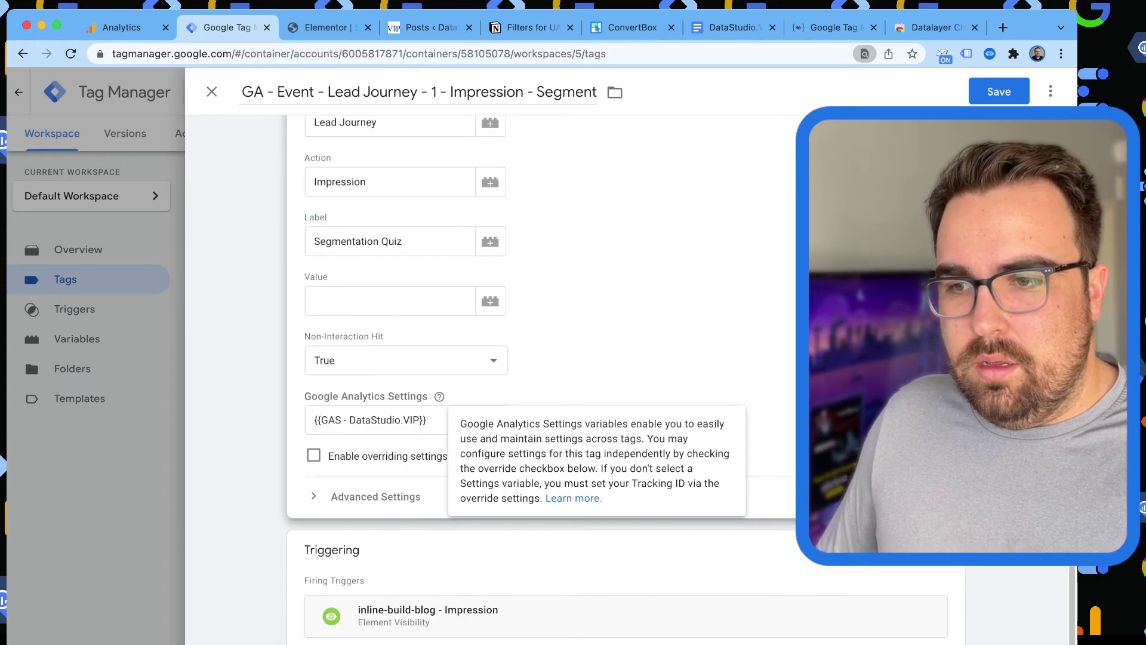
pyautogui.click(926, 583)
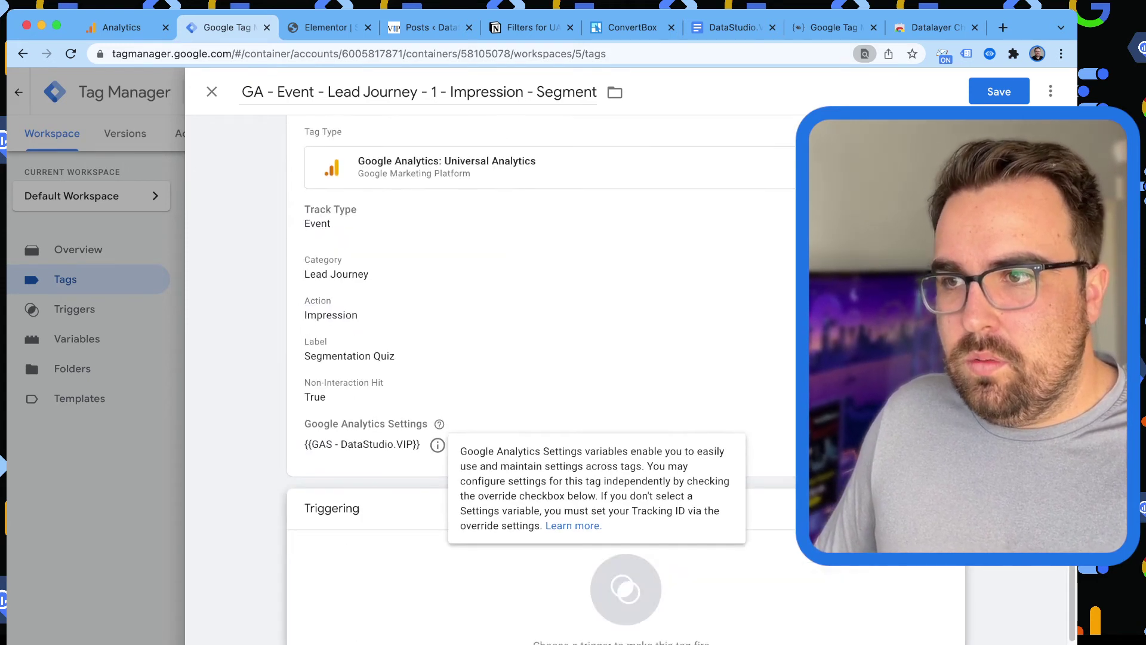
pyautogui.click(614, 587)
pyautogui.click(1044, 91)
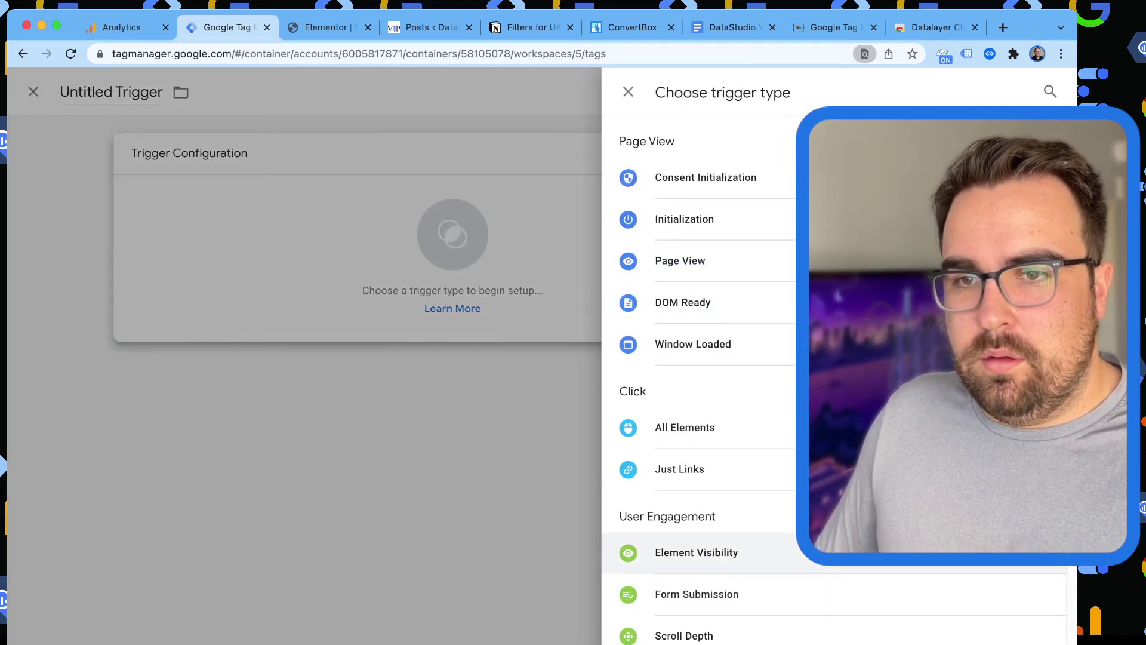
pyautogui.click(696, 553)
pyautogui.click(358, 362)
pyautogui.press('super+v')
pyautogui.press('super+z')
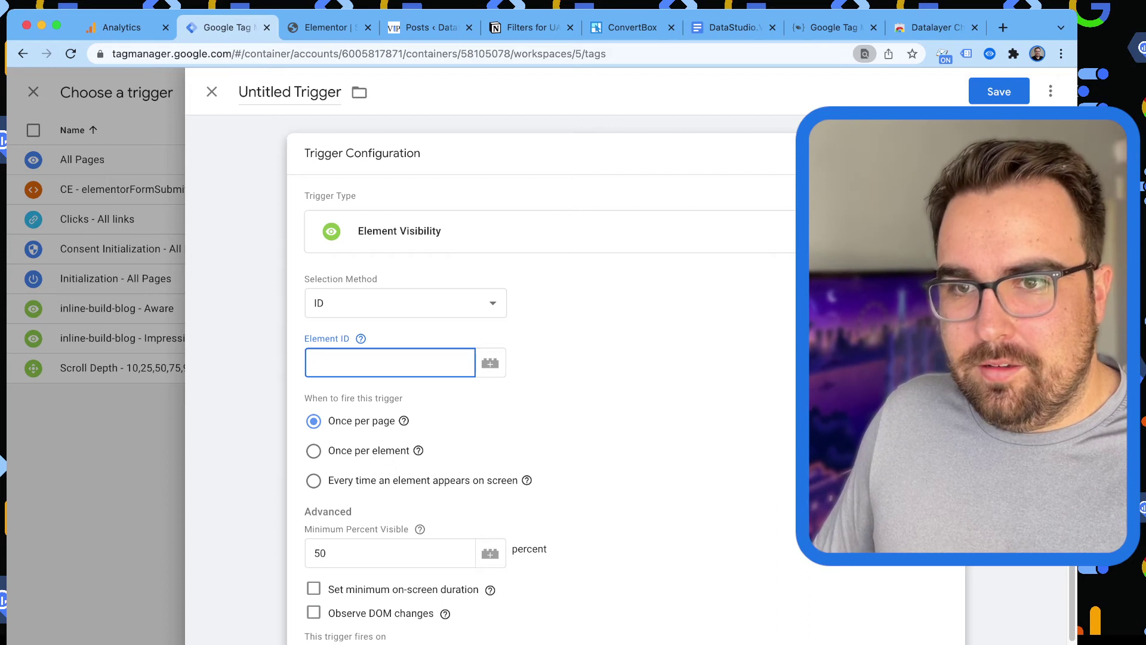
# In Elementor, change the section's CSS ID to 'segmentation-quiz' and copy it.
pyautogui.click(326, 27)
pyautogui.doubleClick(136, 345)
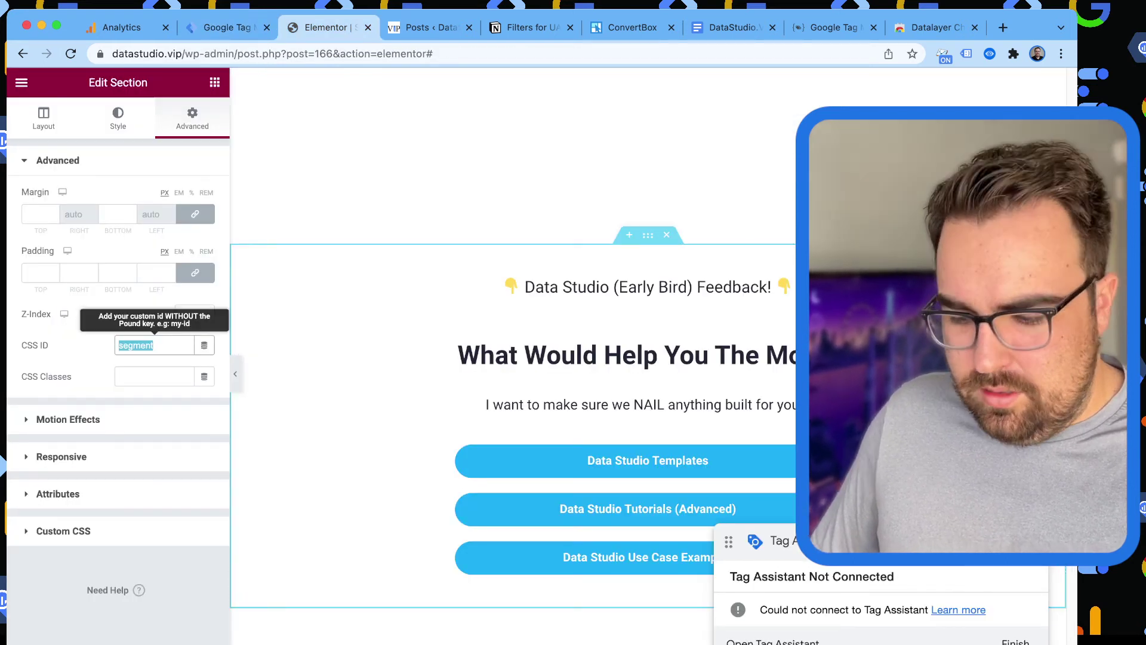
pyautogui.click(153, 345)
pyautogui.write('ation-qui')
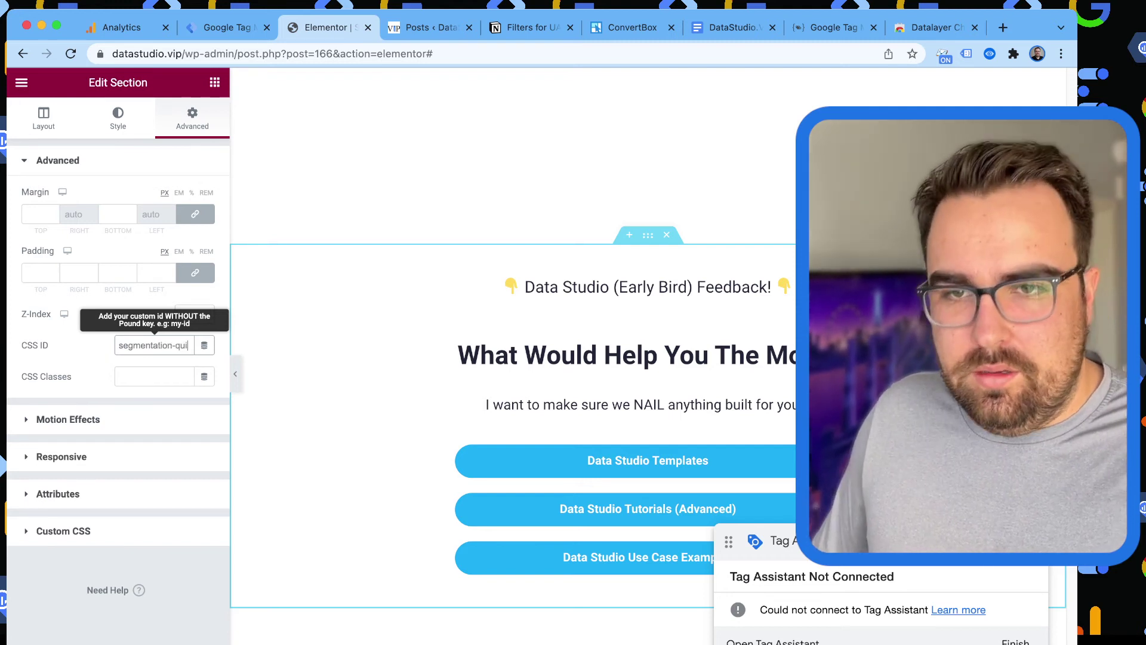
pyautogui.write('z')
pyautogui.hotkey('ctrl', 'a')
pyautogui.hotkey('ctrl', 'c')
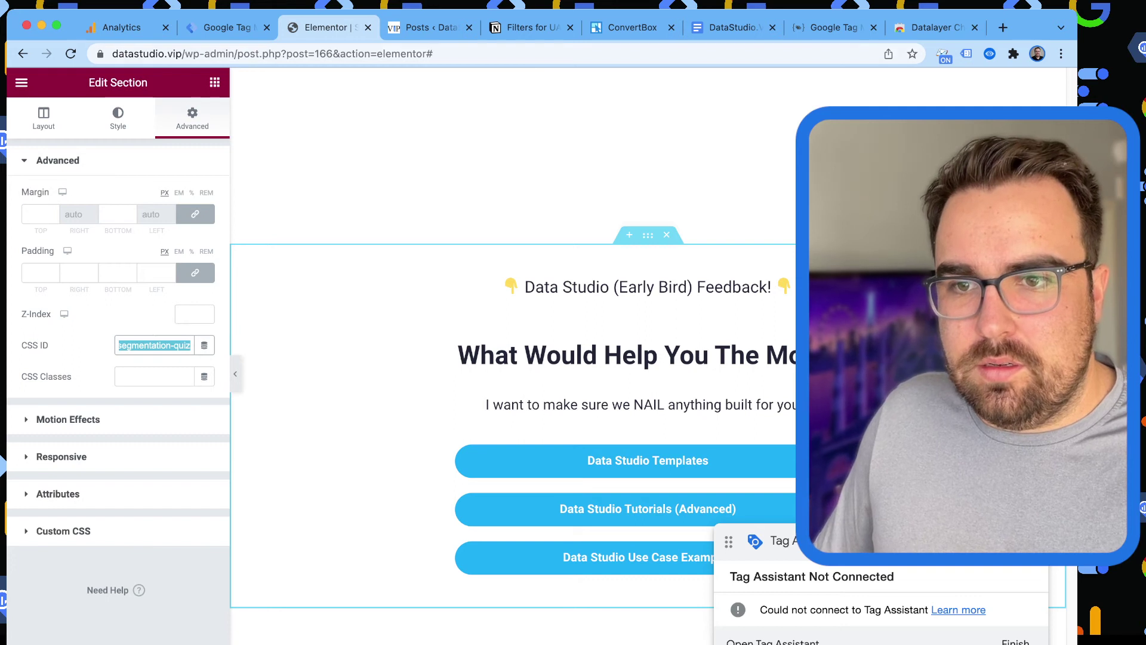
# Set the trigger's Element ID to 'segmentation-quiz'.
pyautogui.hotkey('ctrl', 'shift', 'Tab')
pyautogui.click(390, 362)
pyautogui.hotkey('ctrl', 'v')
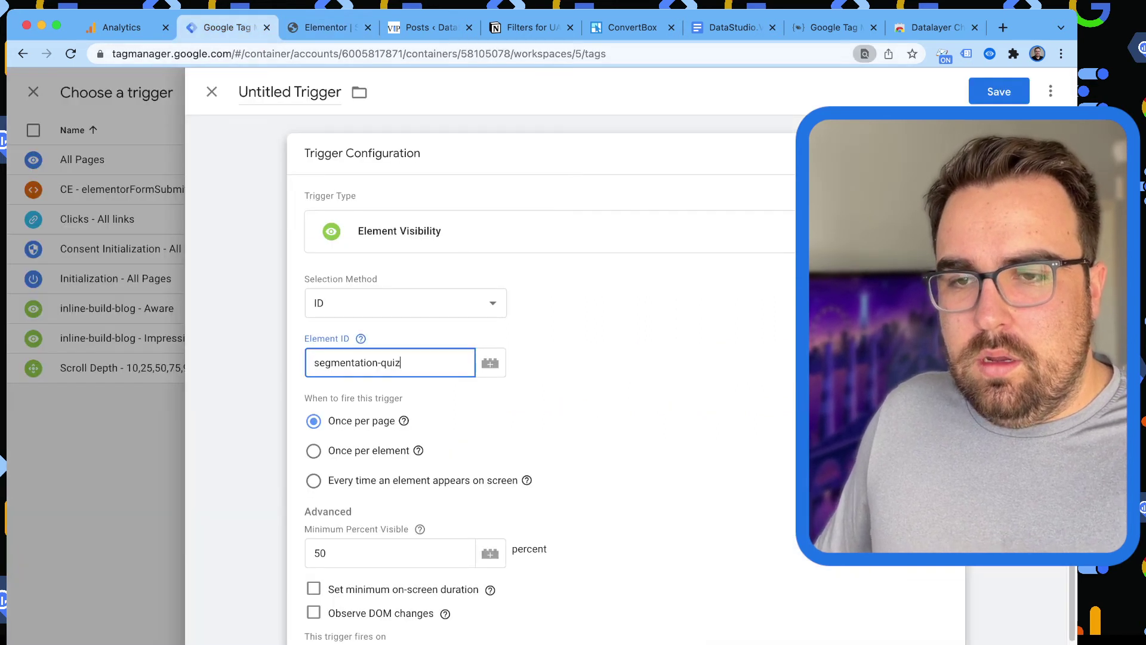
pyautogui.scroll(-1, 597, 382)
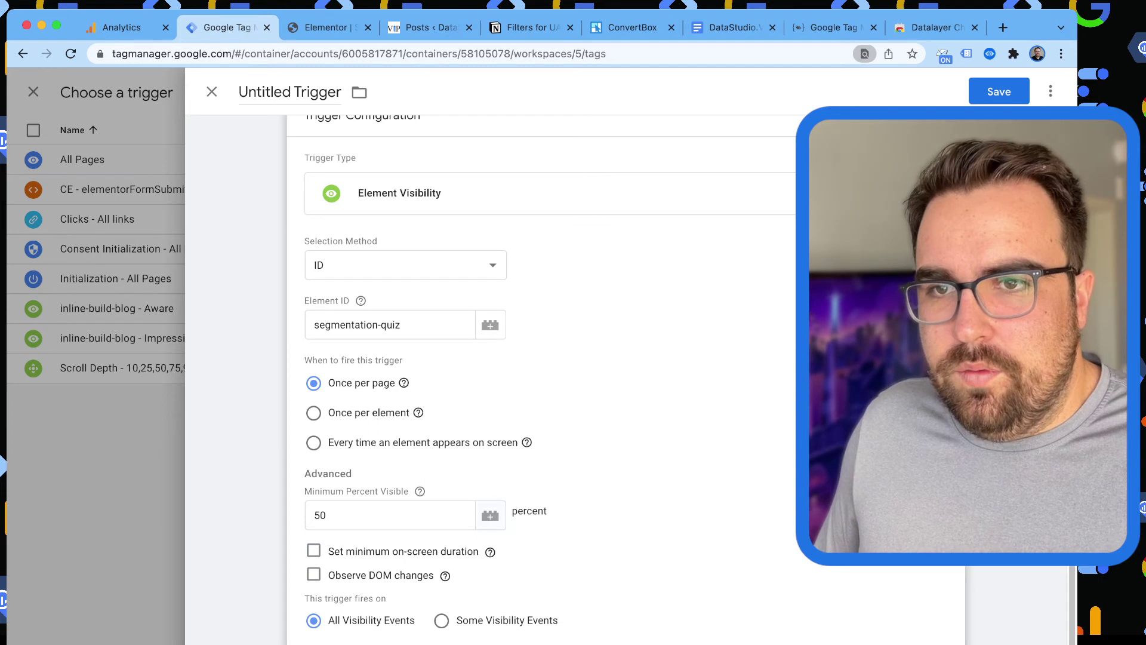
pyautogui.scroll(1, 541, 376)
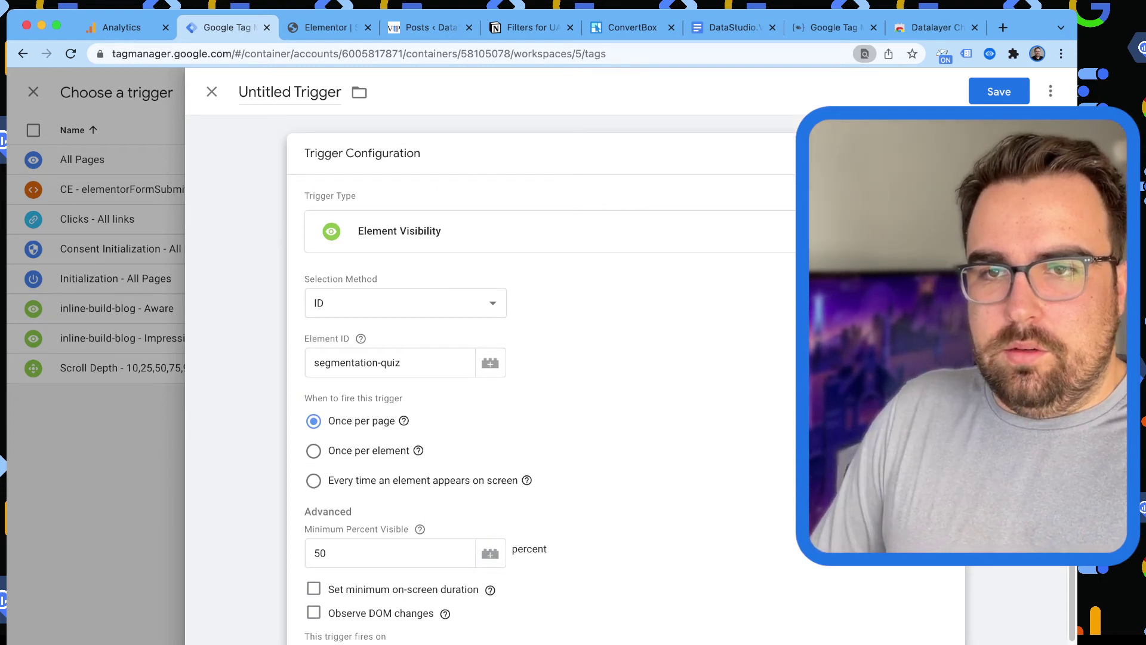
# Name the trigger 'segmentation-quiz - Impression' and save it to the tag.
pyautogui.click(290, 92)
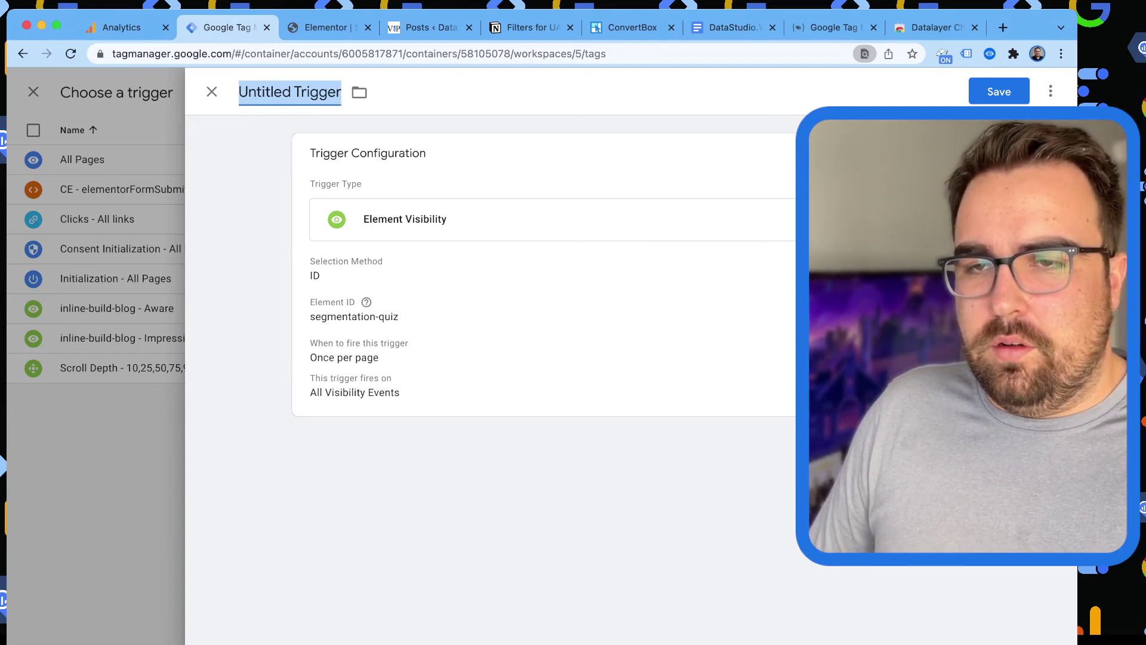
pyautogui.press('super+v')
pyautogui.write('- IU')
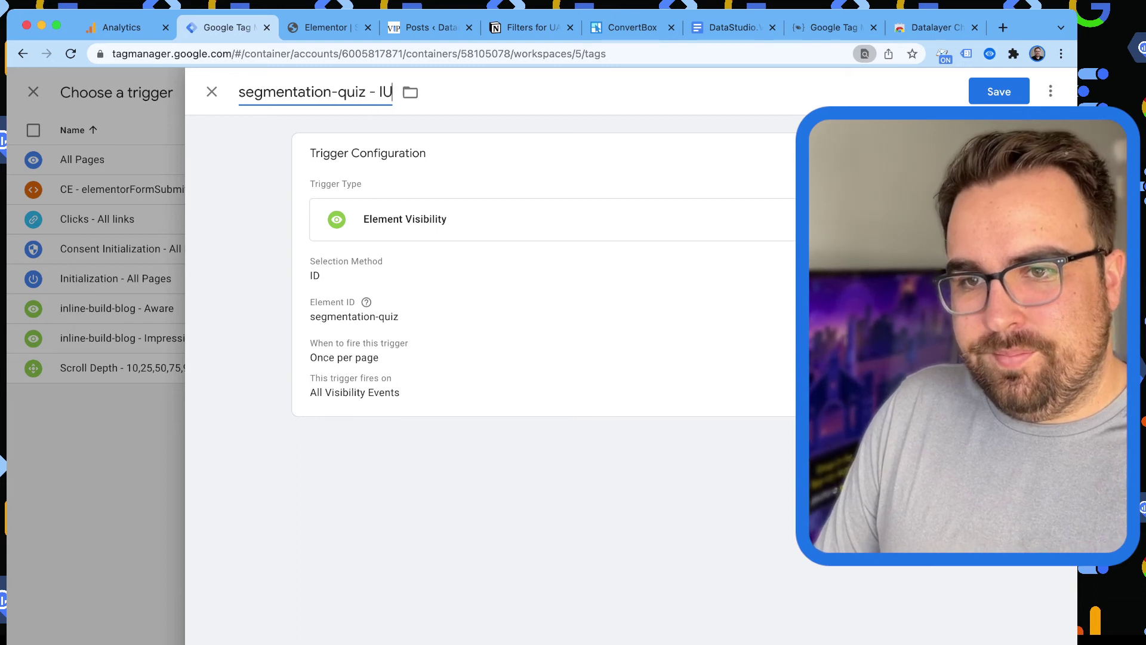
pyautogui.press('BackSpace')
pyautogui.write('mpression')
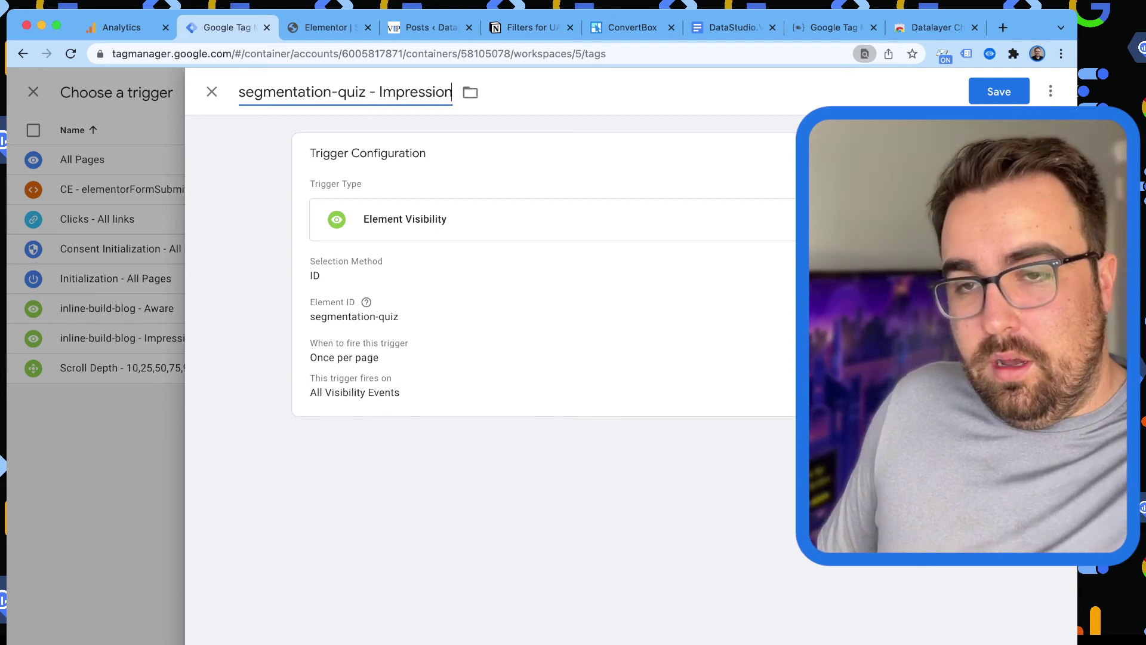
pyautogui.press('Return')
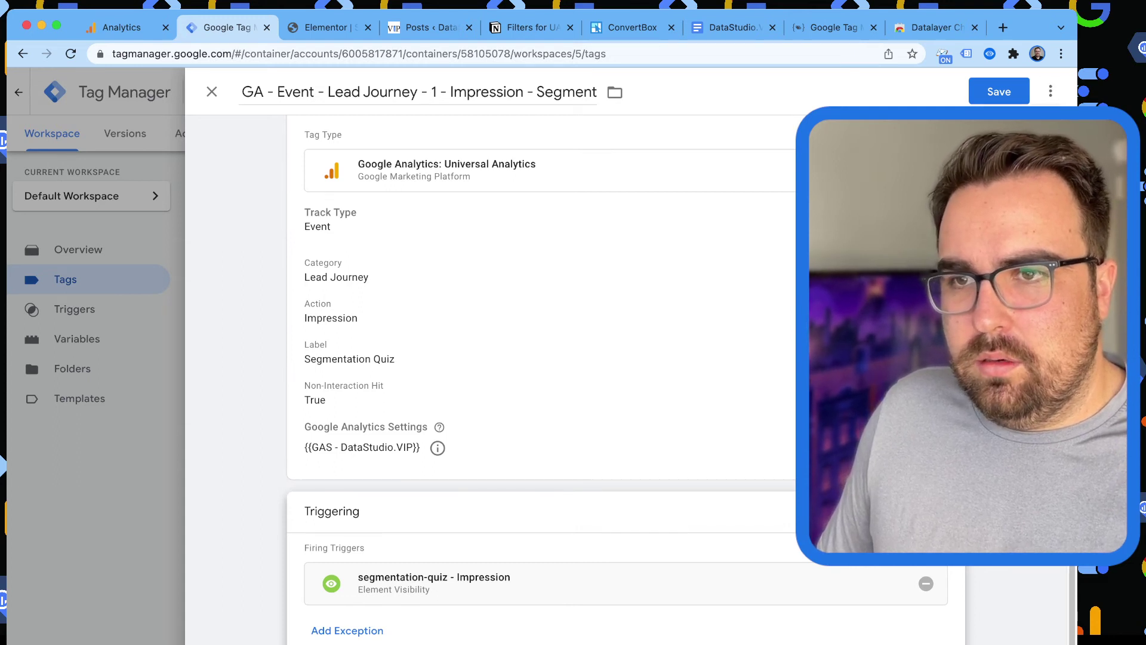
# Swap 'Segment' for 'segmentation-quiz' in the copied tag's name, save, and compare with the original.
pyautogui.scroll(1, 537, 382)
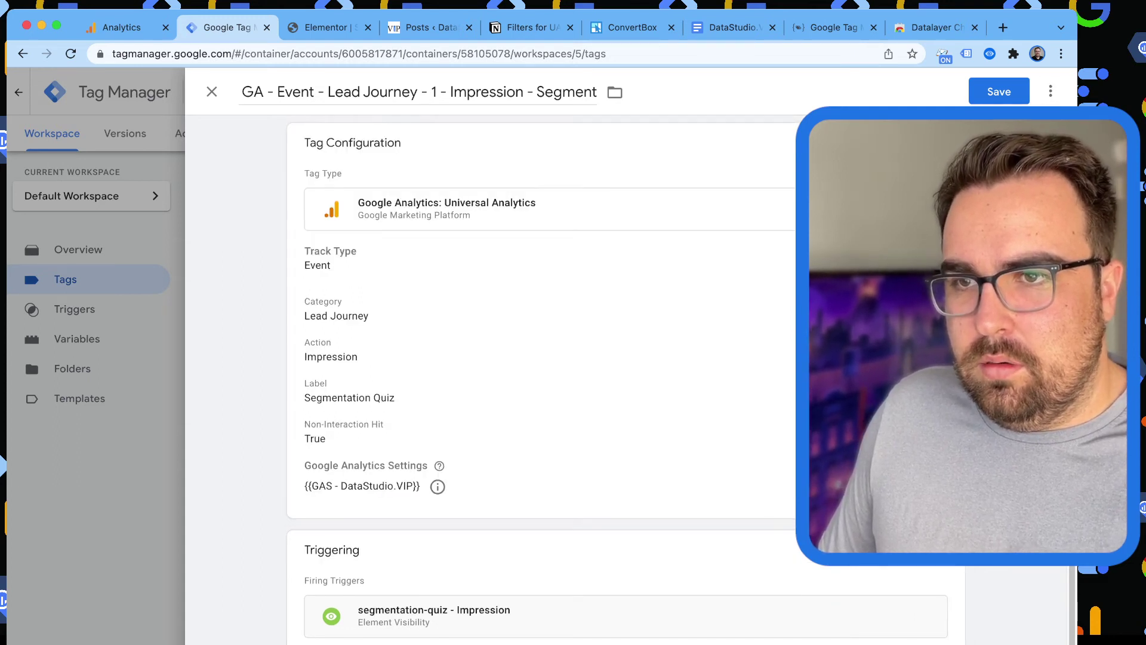
pyautogui.doubleClick(567, 92)
pyautogui.write('segmentation-quiz')
pyautogui.press('super+s')
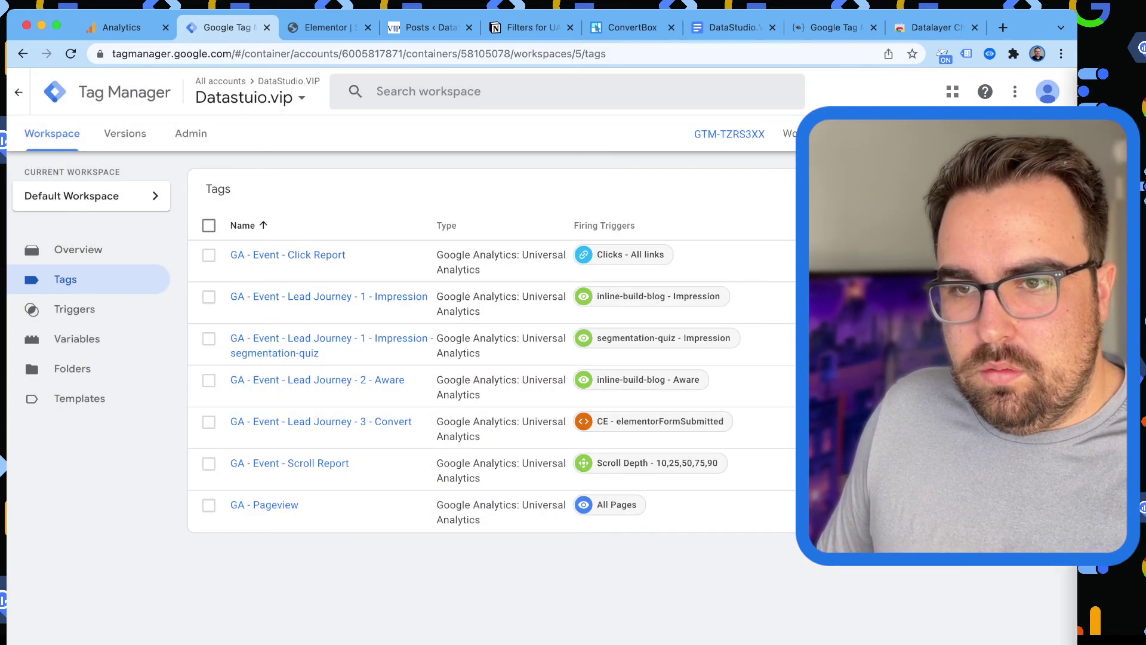
pyautogui.click(328, 296)
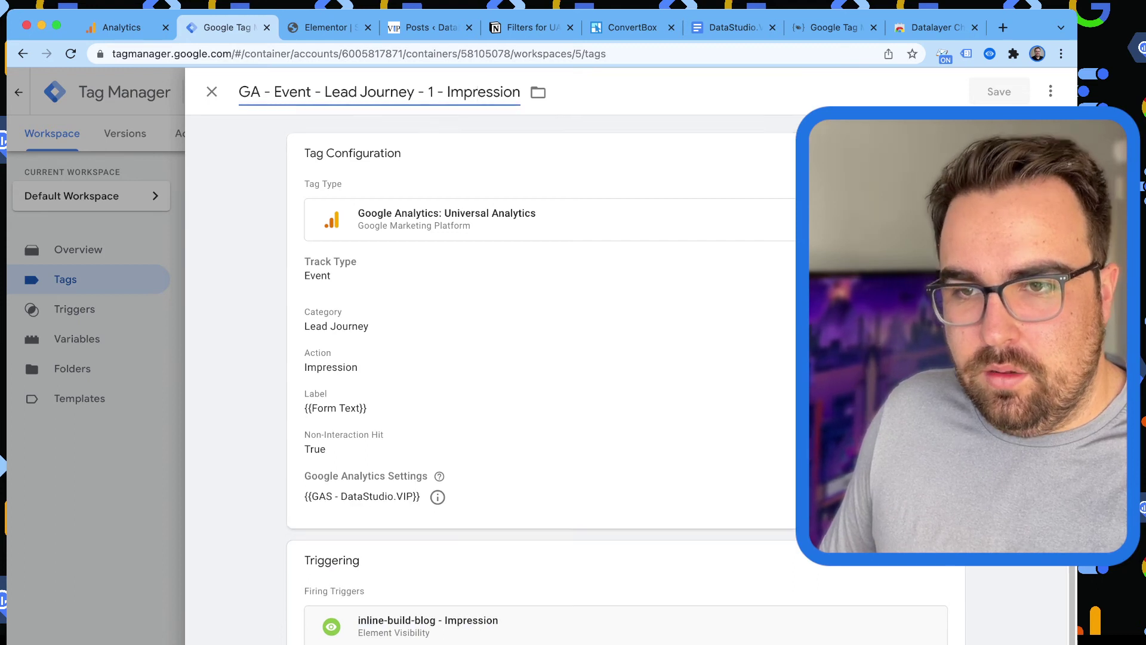
pyautogui.click(211, 91)
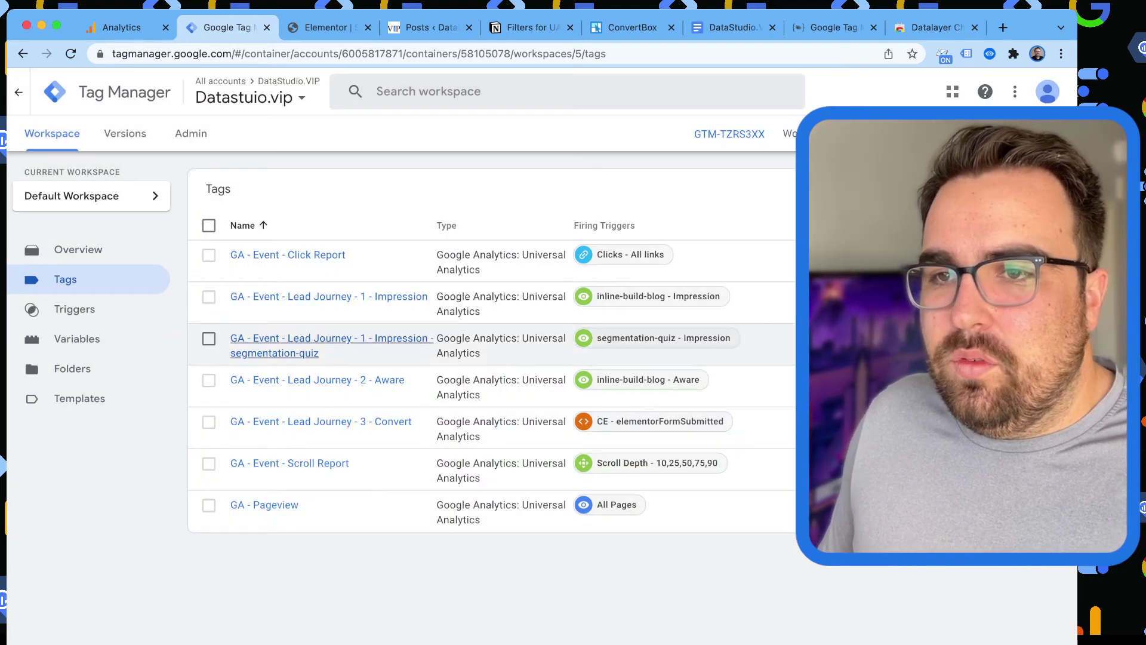
pyautogui.click(332, 338)
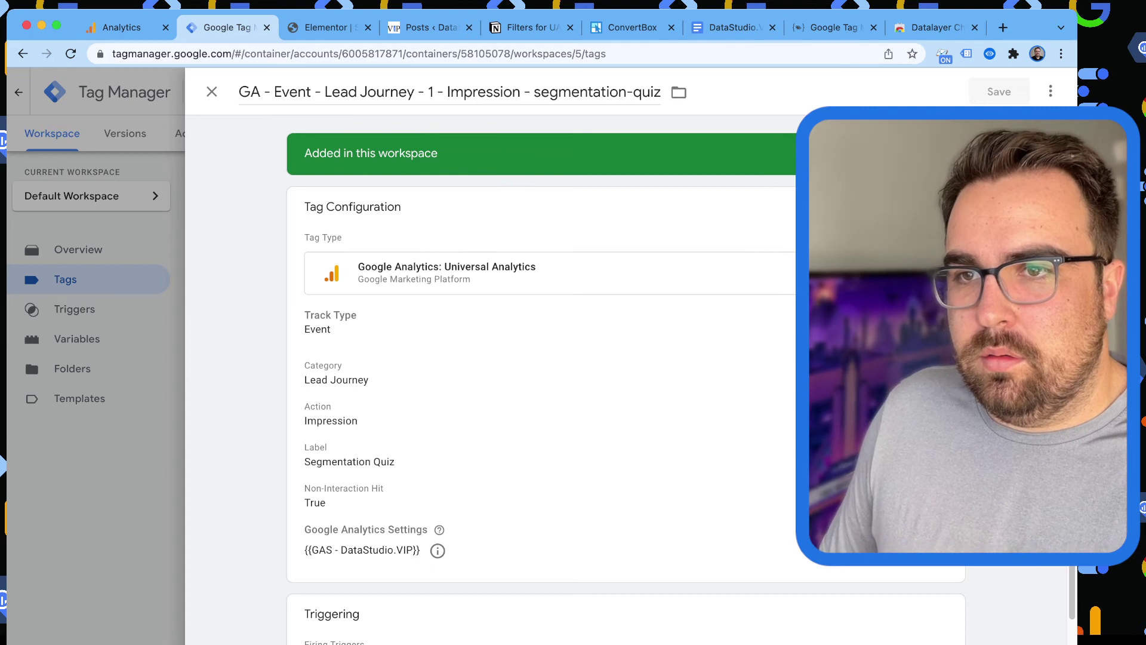
# Retitle the tag 'GA - Event - Lead Journey - segmentation-quiz - 1 - Impression -' and save.
pyautogui.doubleClick(483, 92)
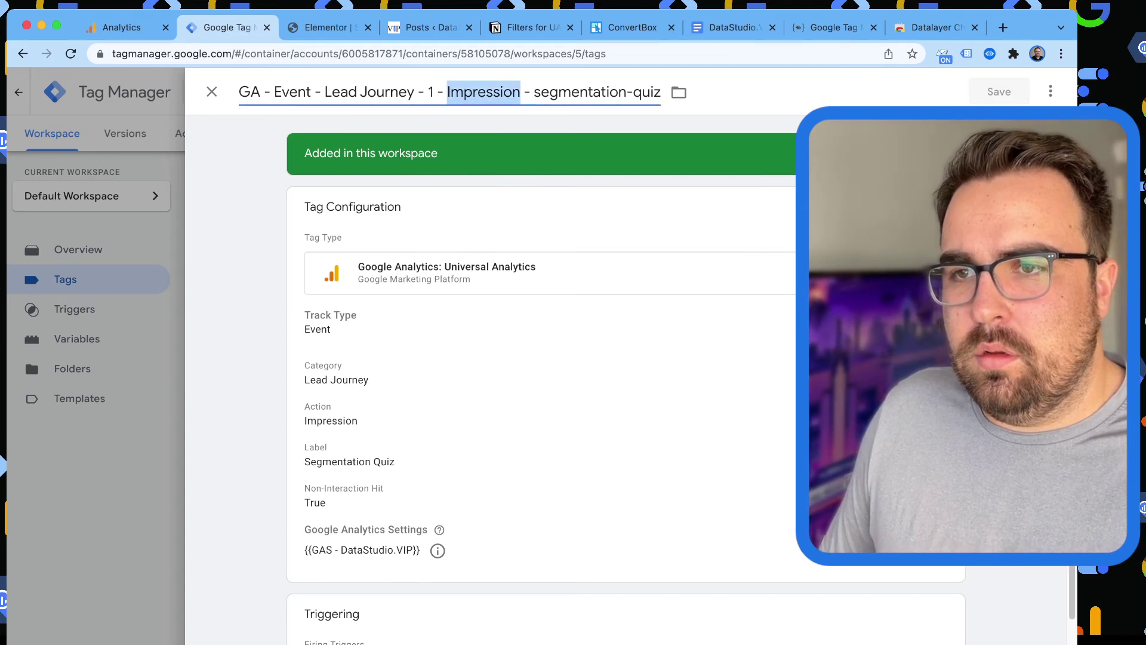
pyautogui.press('Right')
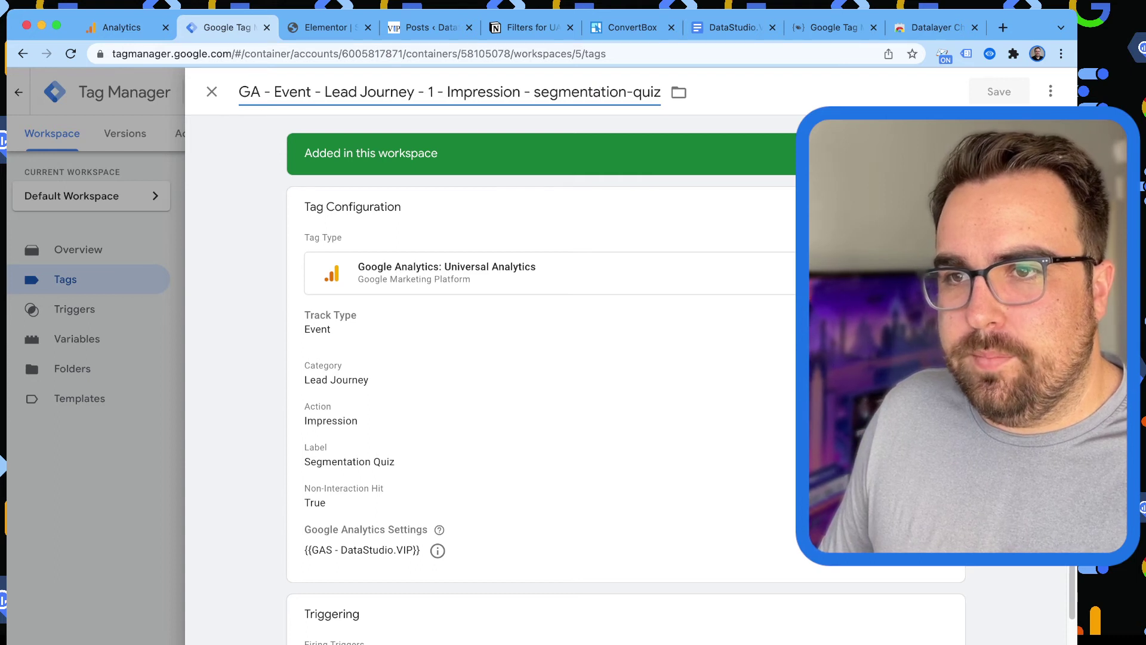
pyautogui.hotkey('alt', 'shift', 'Right')
pyautogui.hotkey('alt', 'shift', 'Right')
pyautogui.press('BackSpace')
pyautogui.press('super+c')
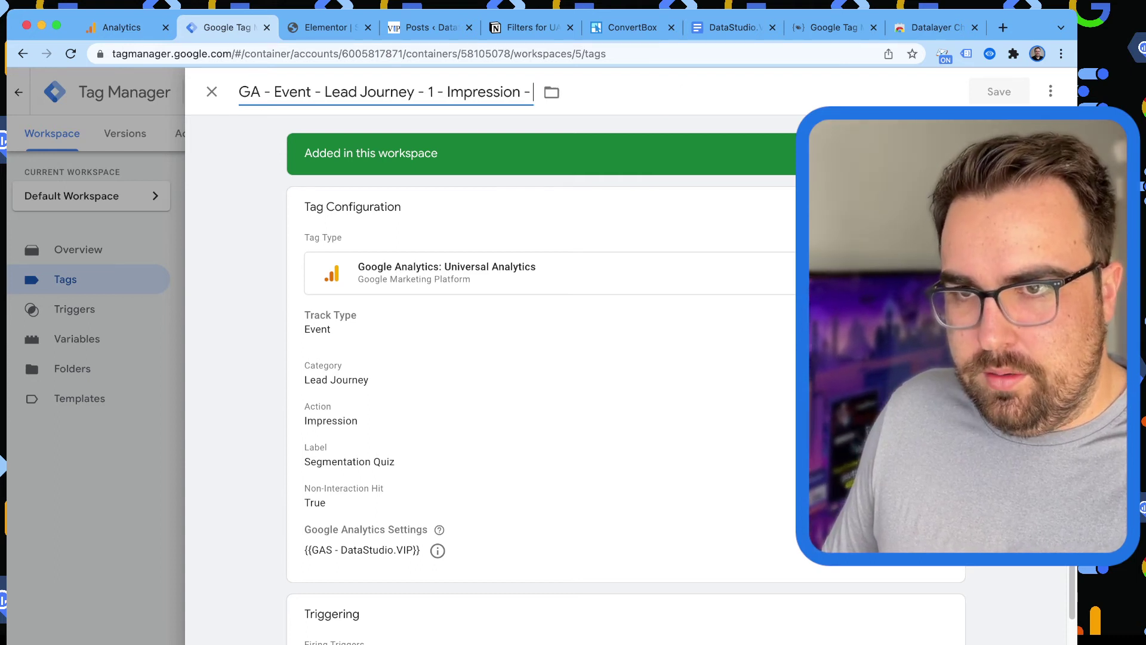
pyautogui.hotkey('alt', 'Left')
pyautogui.hotkey('alt', 'Left')
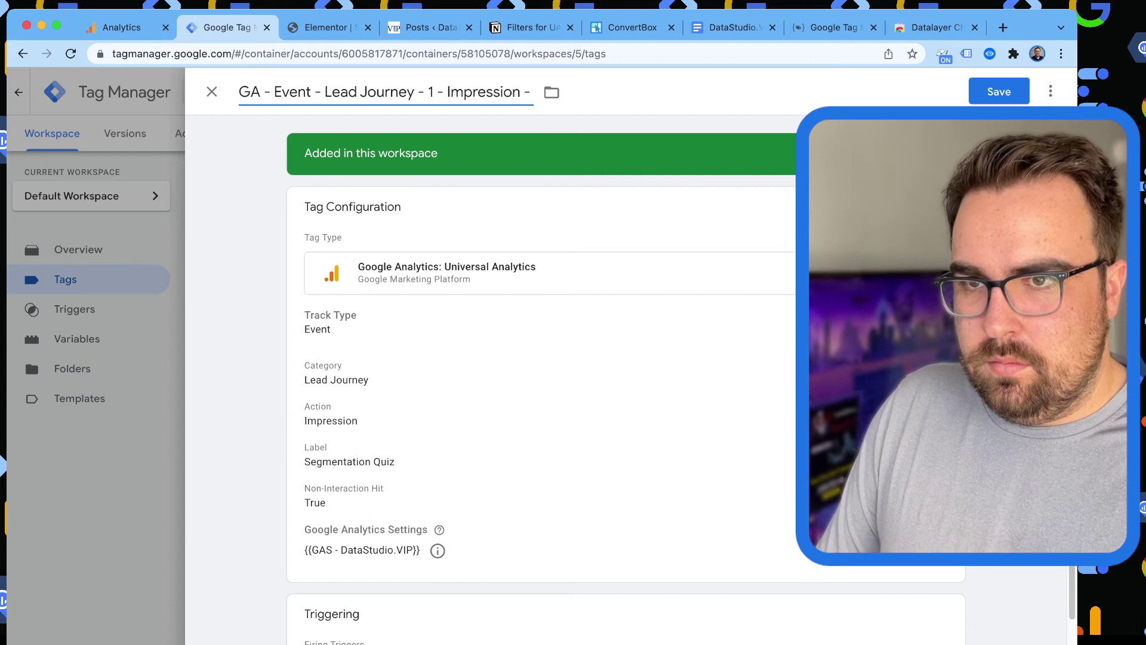
pyautogui.press('super+v')
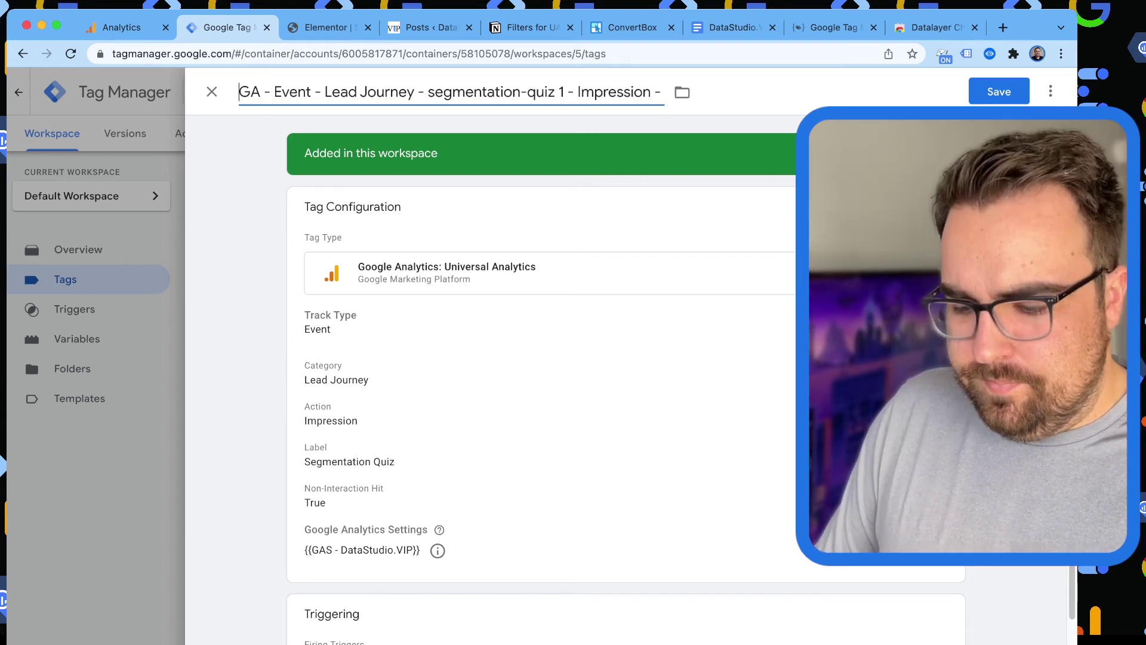
pyautogui.write('-')
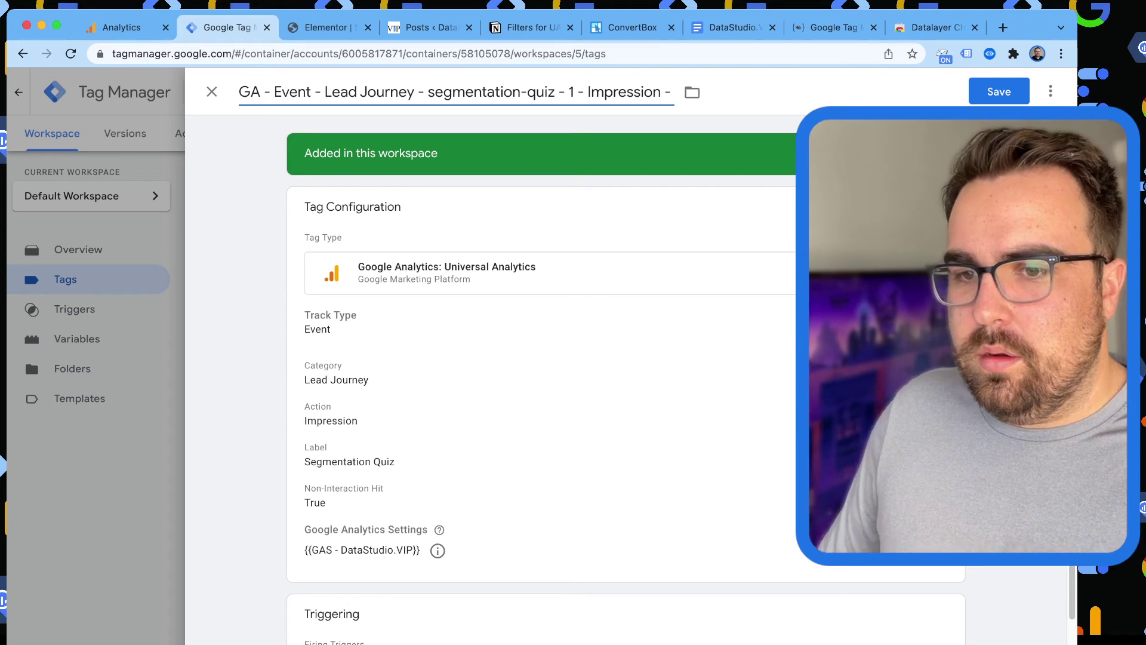
pyautogui.click(998, 92)
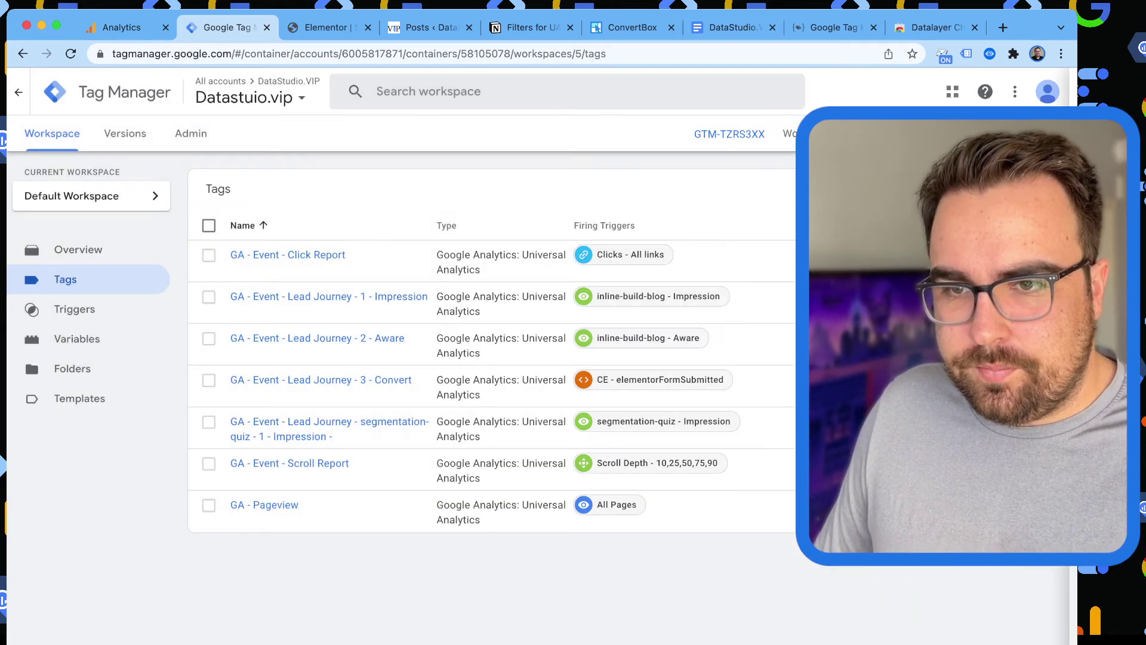
# Copy the Impression tag, then remove 'Copy of', change 1 to 2 and Impression to Aware in its title.
pyautogui.click(298, 423)
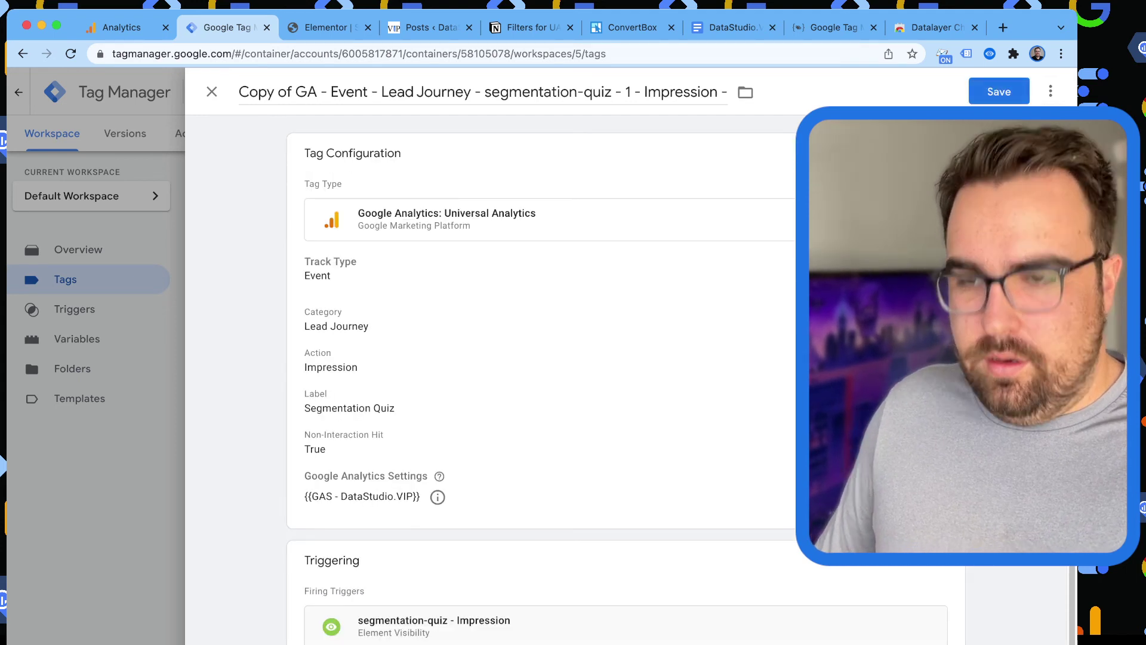
pyautogui.click(295, 91)
pyautogui.press('super+BackSpace')
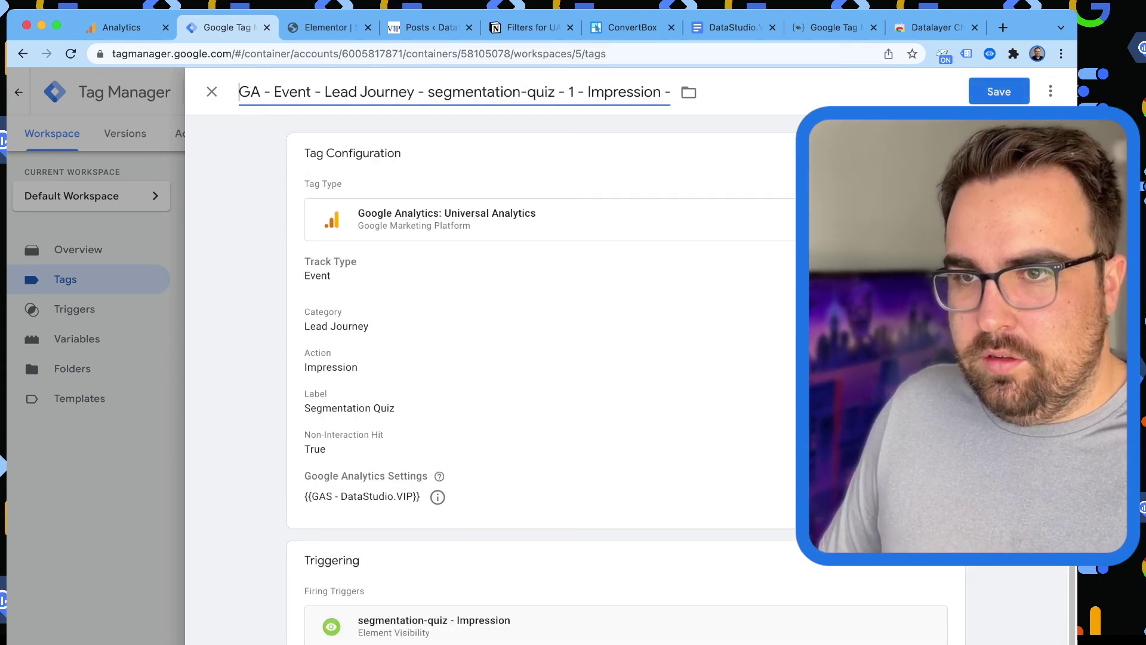
pyautogui.click(574, 91)
pyautogui.press('BackSpace')
pyautogui.write('2')
pyautogui.doubleClick(606, 91)
pyautogui.write('Aware')
pyautogui.press('Delete')
pyautogui.press('Delete')
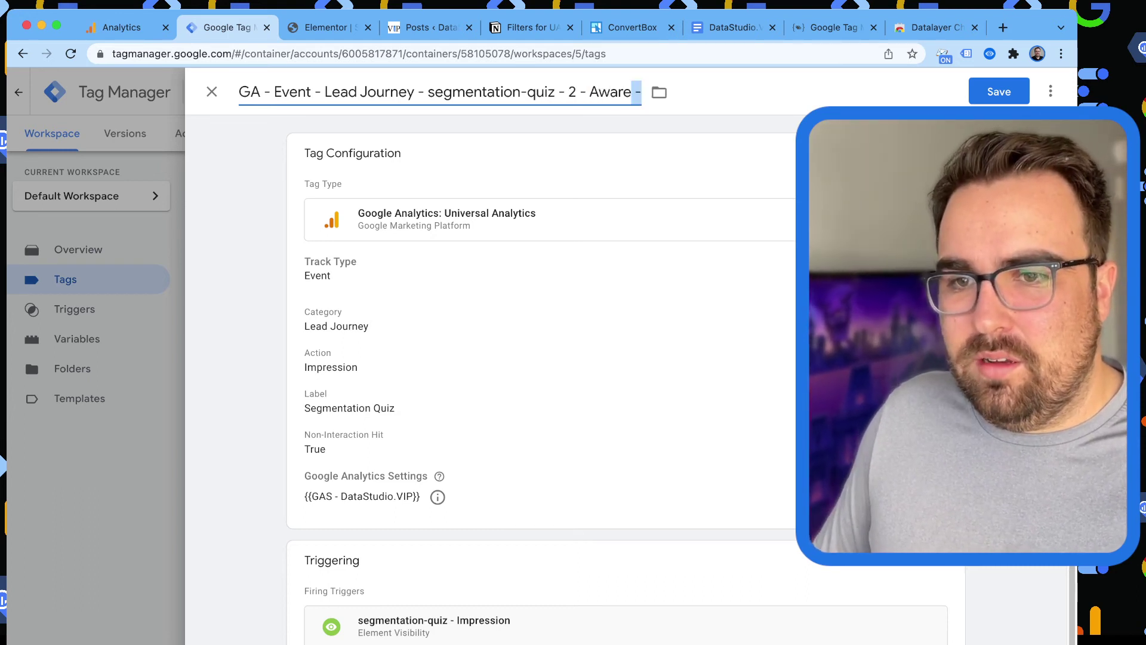
pyautogui.scroll(-1, 537, 381)
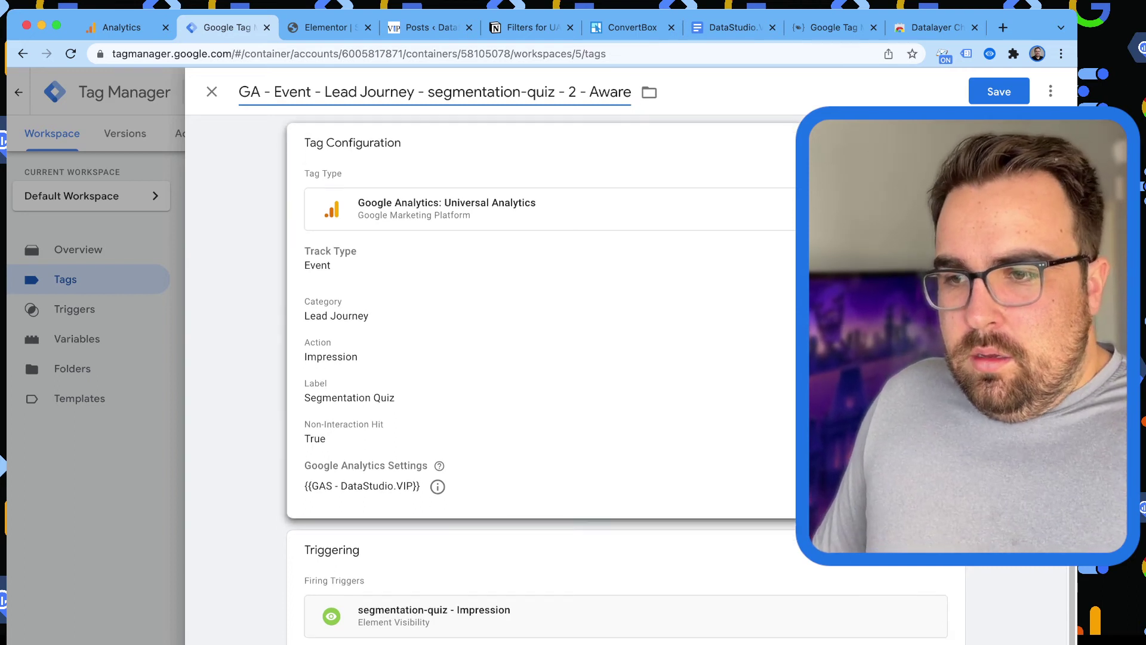
# Duplicate the segmentation-quiz - Impression trigger and rename the copy 'segmentation-quiz - Aware'.
pyautogui.click(596, 620)
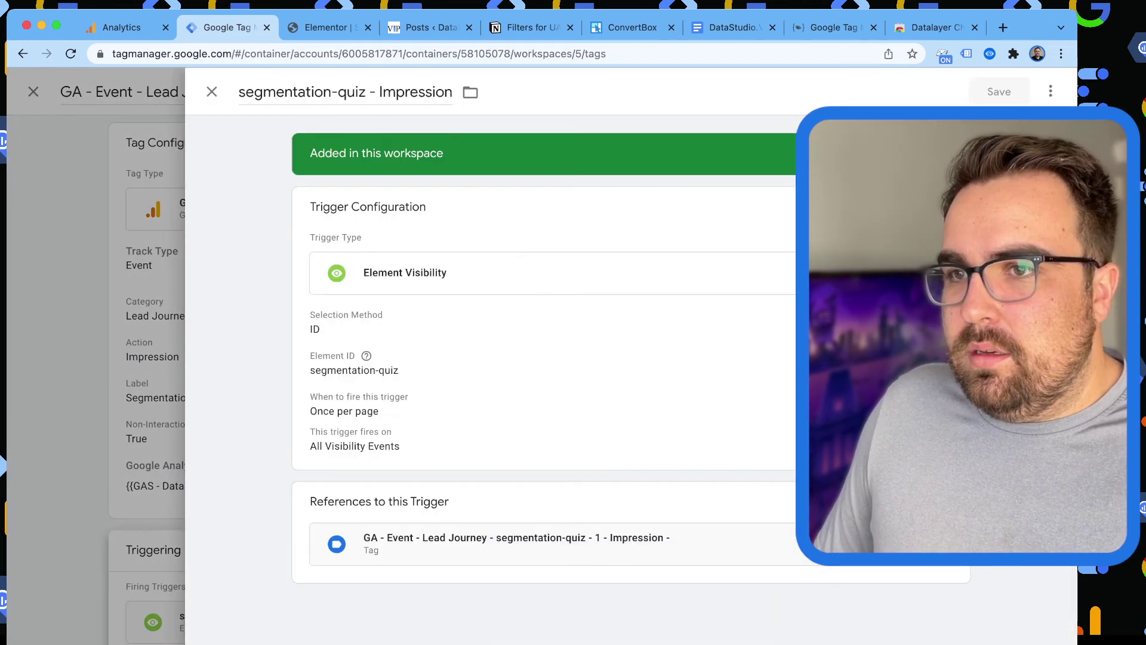
pyautogui.click(303, 92)
pyautogui.press('super+BackSpace')
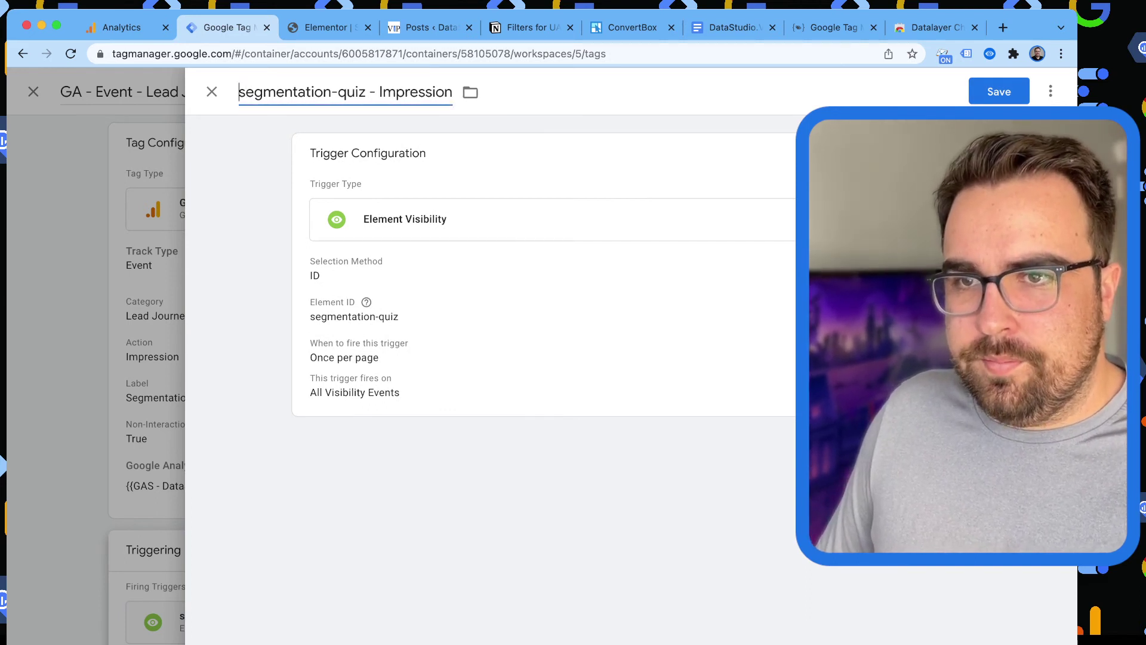
pyautogui.hotkey('alt', 'Right')
pyautogui.hotkey('alt', 'shift', 'Left')
pyautogui.write('Aware')
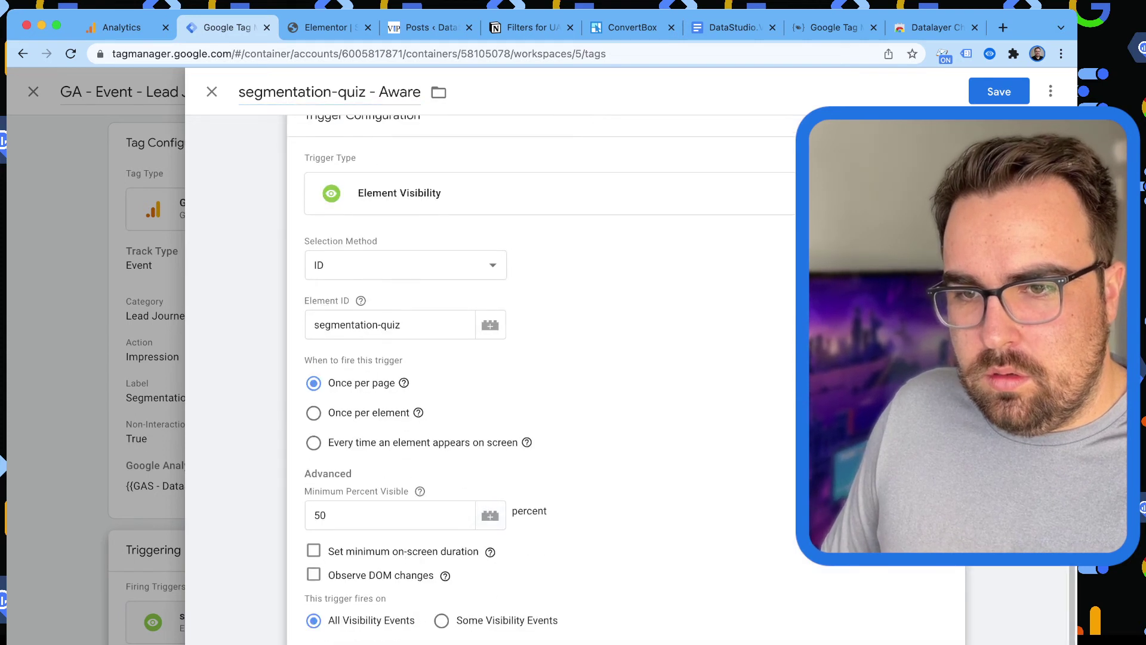
# Require a 10000 ms minimum on-screen duration, save the trigger, then save the Aware tag.
pyautogui.click(313, 550)
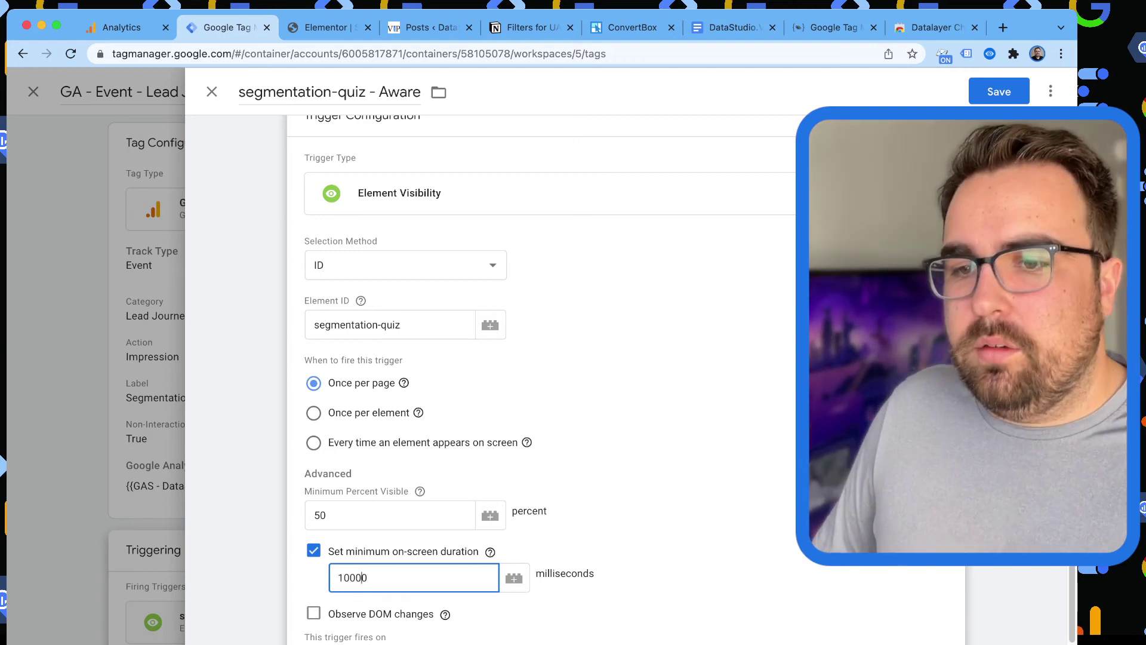
pyautogui.click(490, 551)
pyautogui.scroll(-1, 537, 376)
pyautogui.scroll(2, 537, 376)
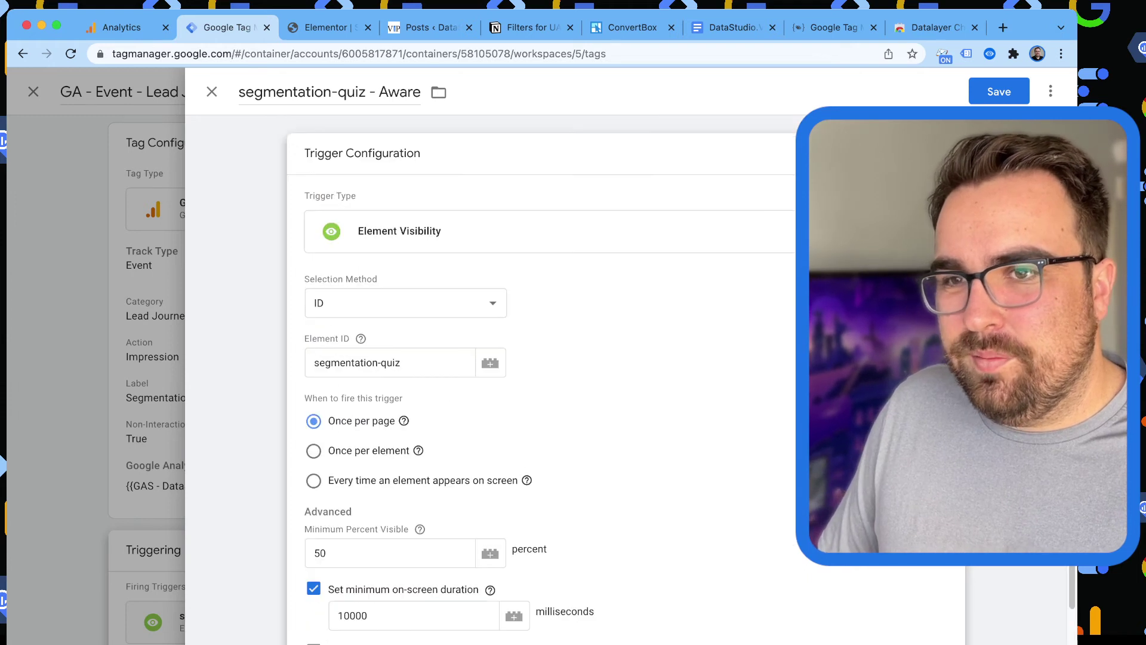
pyautogui.click(998, 91)
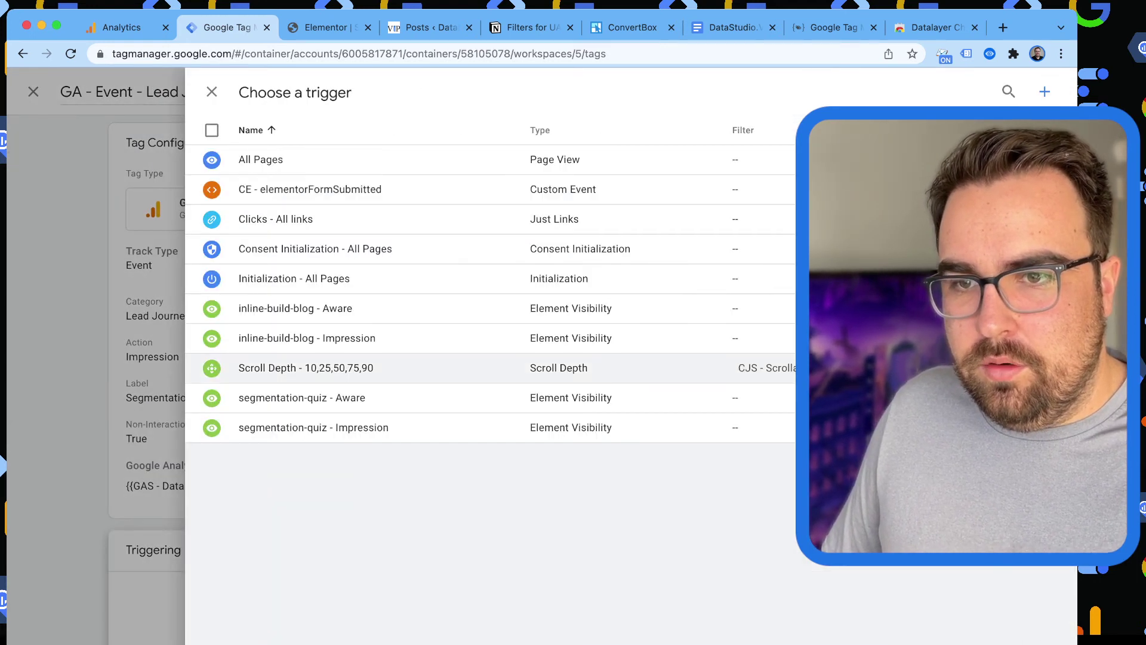
pyautogui.press('Escape')
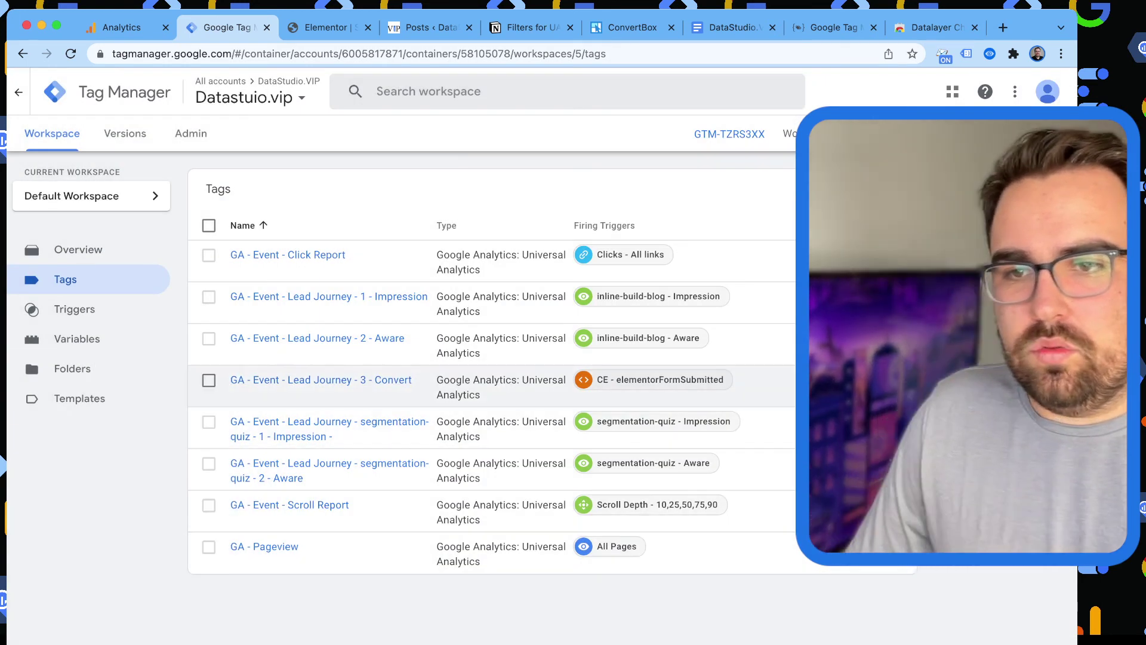
# Duplicate the Aware tag and rename the copy 'segmentation-quiz - 3 - Convert'.
pyautogui.click(268, 463)
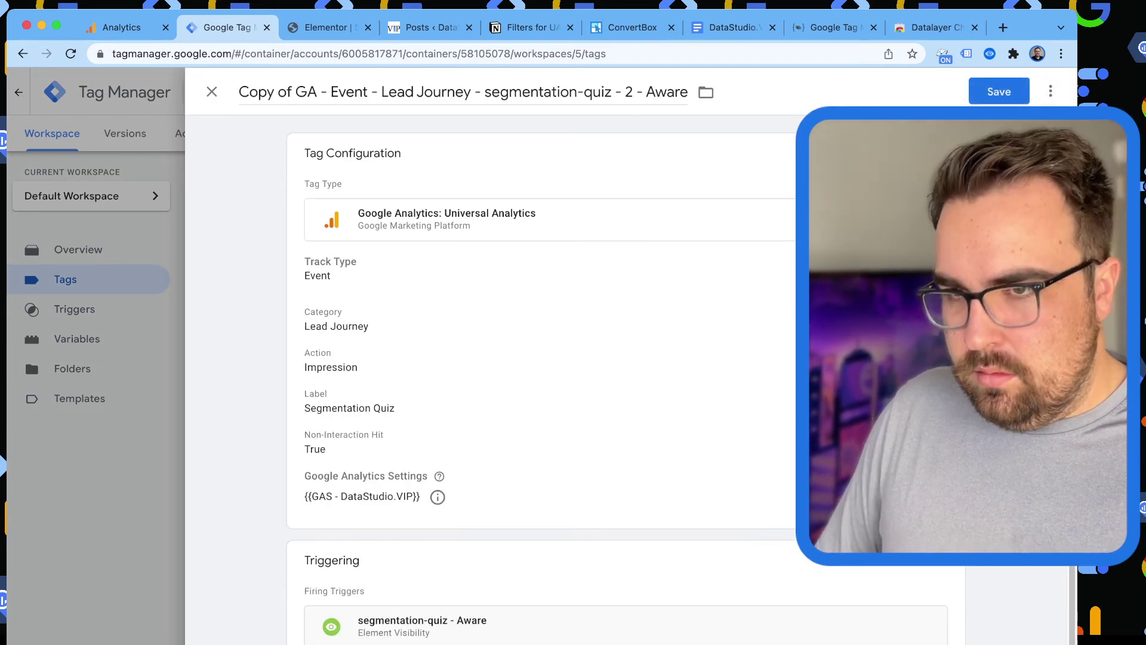
pyautogui.press('super+BackSpace')
pyautogui.press('super+Right')
pyautogui.press('BackSpace')
pyautogui.press('BackSpace')
pyautogui.press('BackSpace')
pyautogui.press('BackSpace')
pyautogui.press('BackSpace')
pyautogui.press('BackSpace')
pyautogui.press('BackSpace')
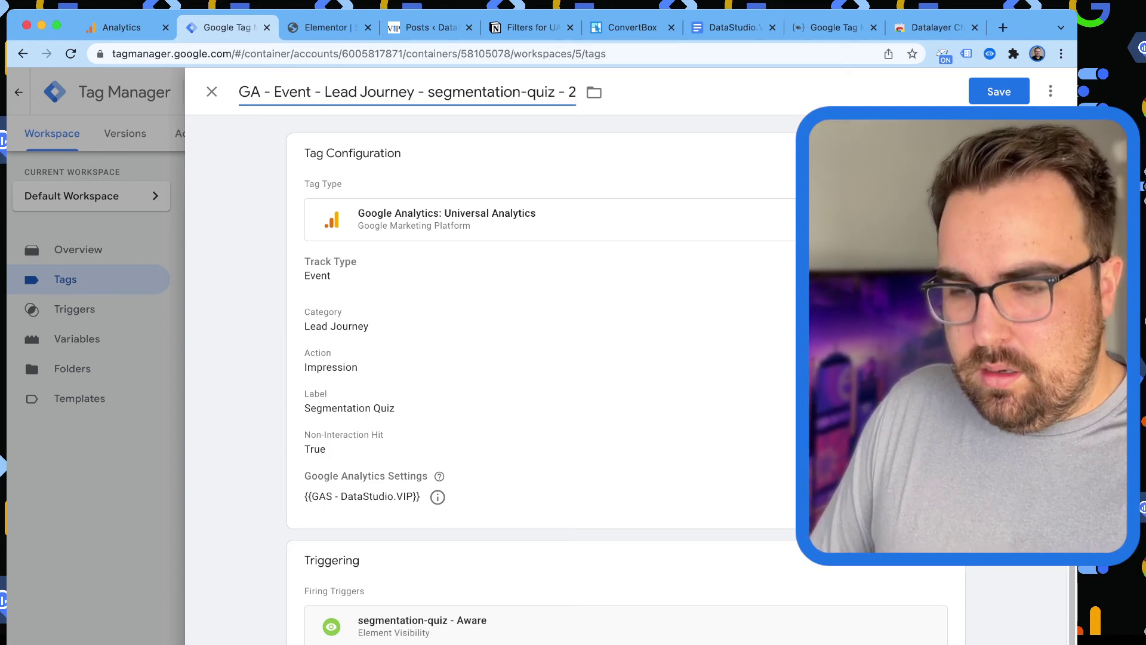
pyautogui.press('BackSpace')
pyautogui.write('3 - Convert')
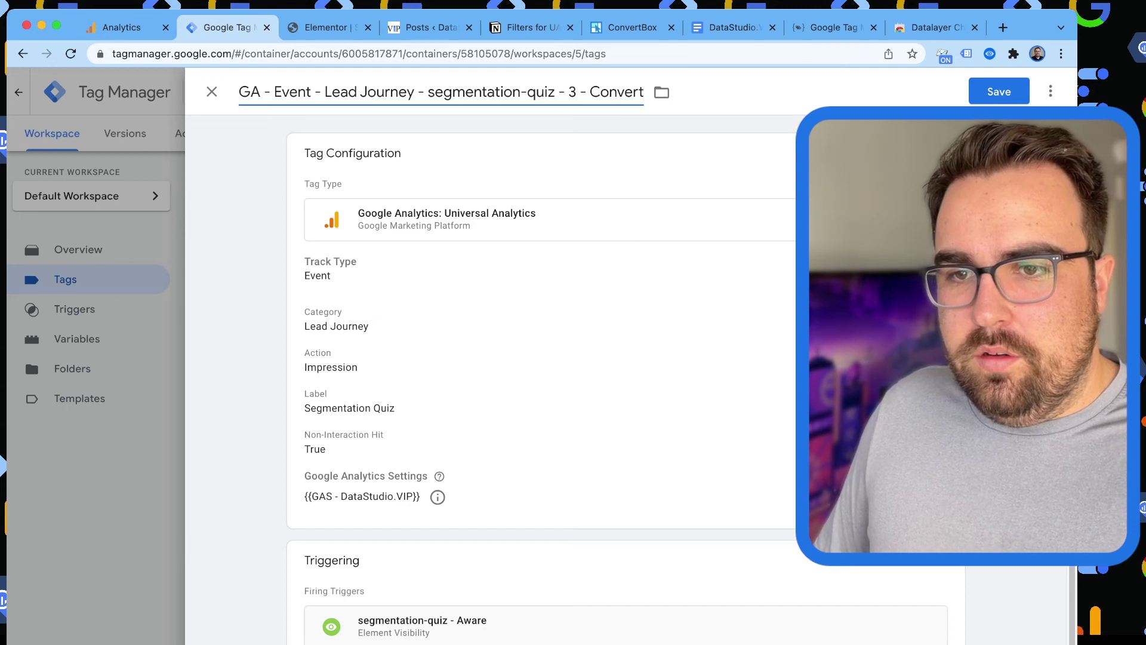
# Change the tag's Action to Convert and remove the Aware trigger to choose another.
pyautogui.click(865, 238)
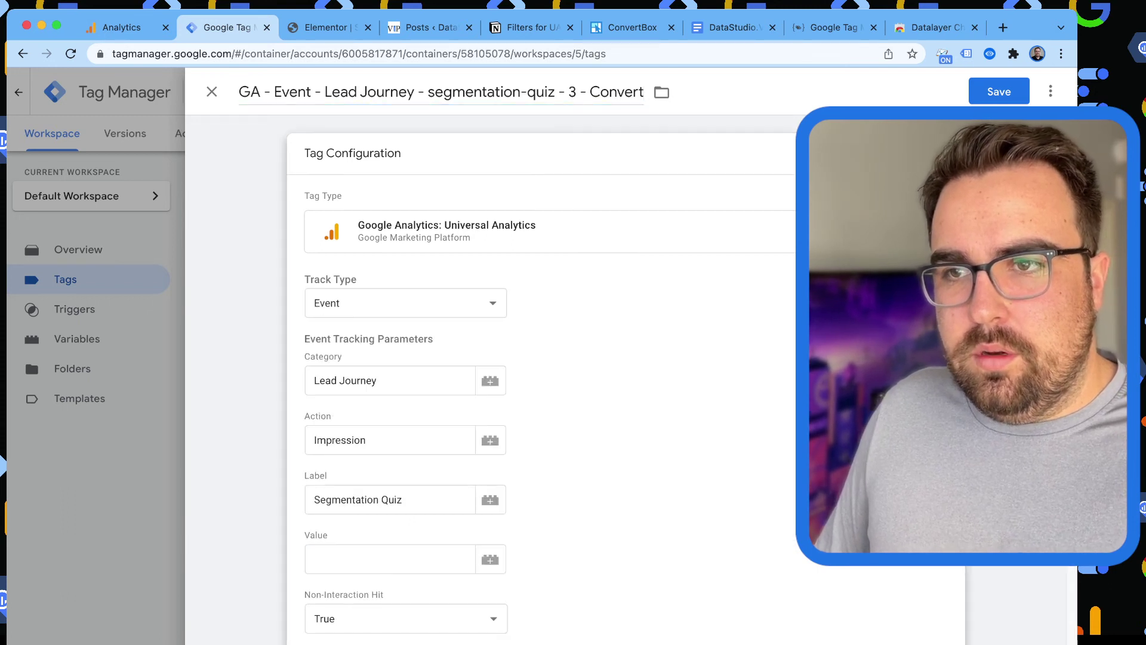
pyautogui.doubleClick(339, 439)
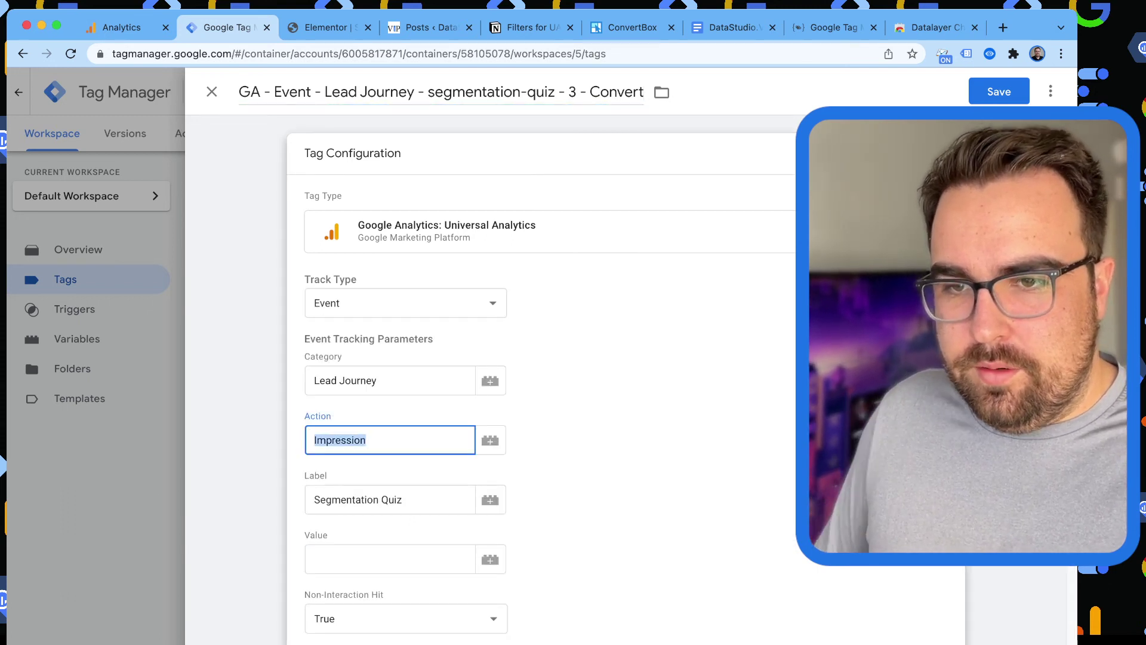
pyautogui.write('Convert')
pyautogui.scroll(-4, 597, 382)
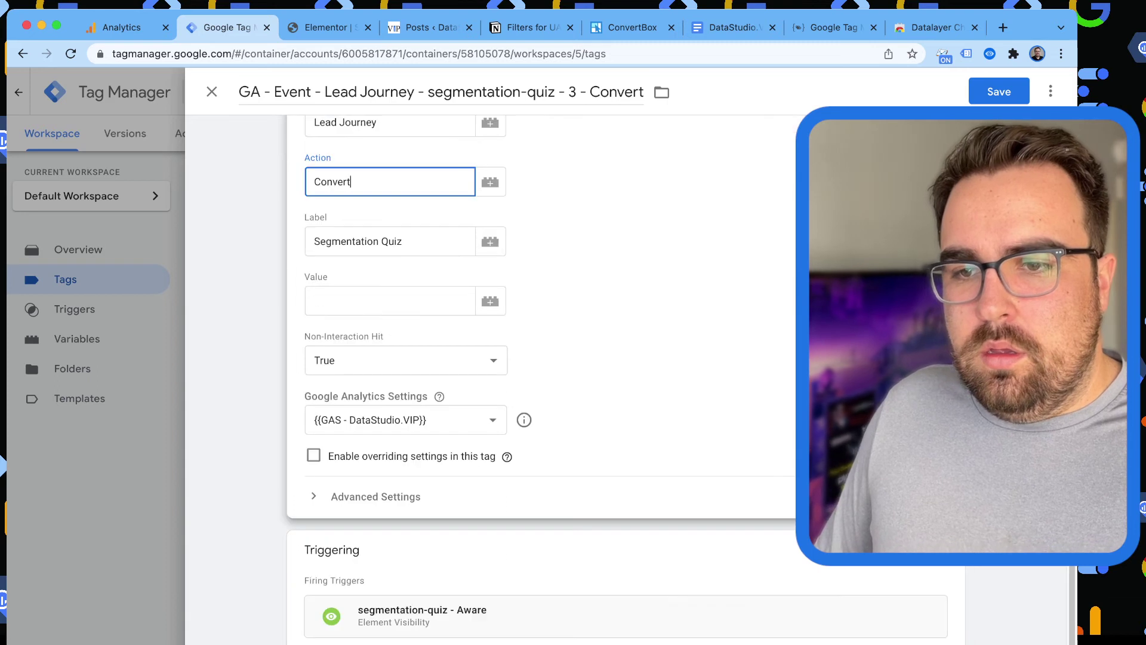
pyautogui.click(538, 550)
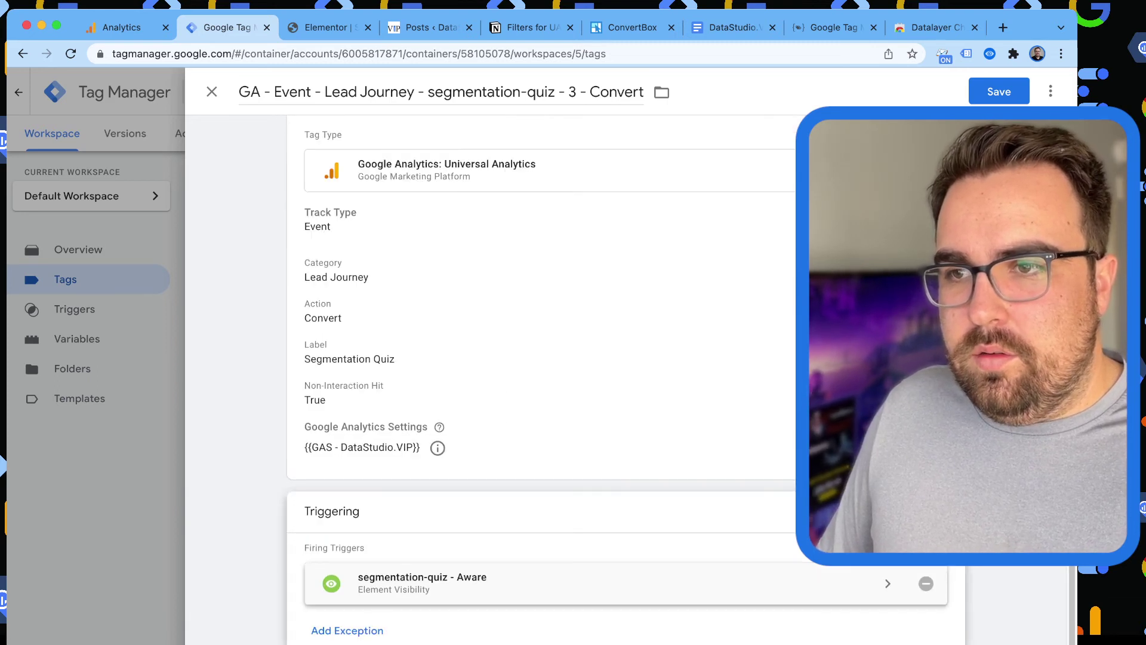
pyautogui.click(926, 583)
pyautogui.click(616, 591)
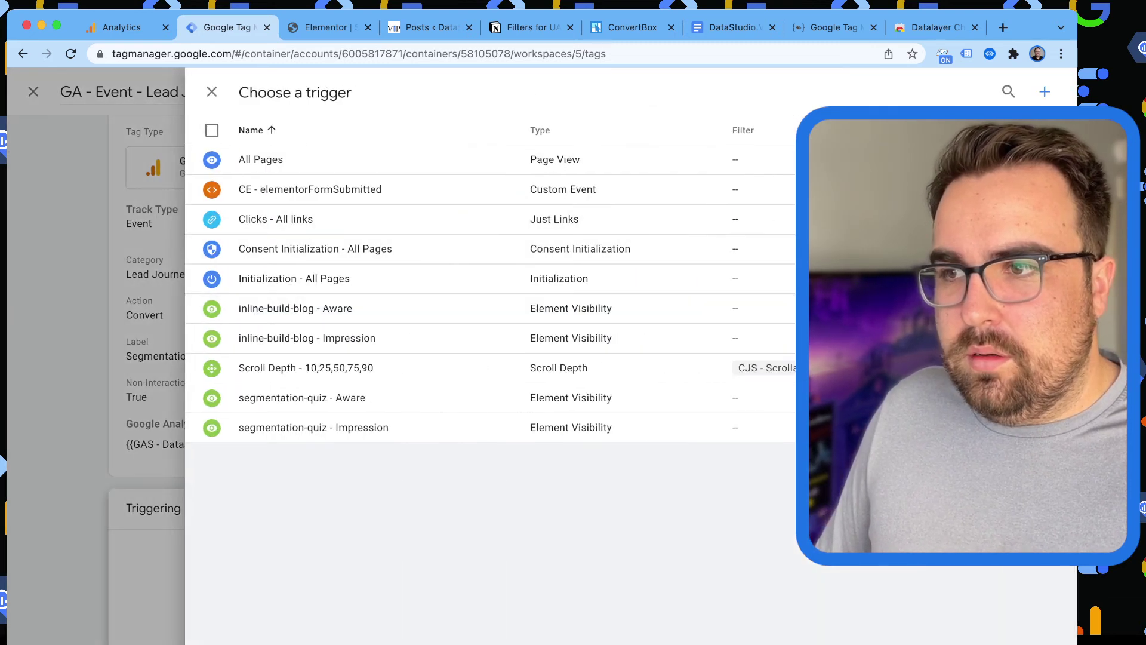
# Attach CE - elementorFormSubmitted, then copy it without 'Copy of' and fire on Some Custom Events.
pyautogui.click(310, 189)
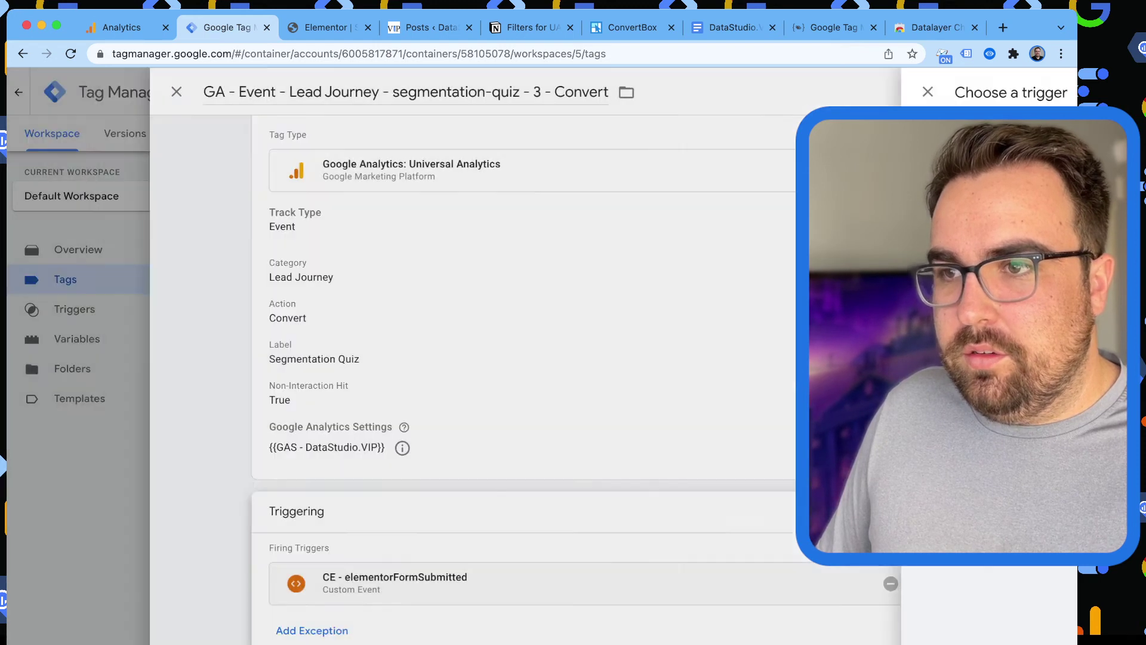
pyautogui.click(358, 583)
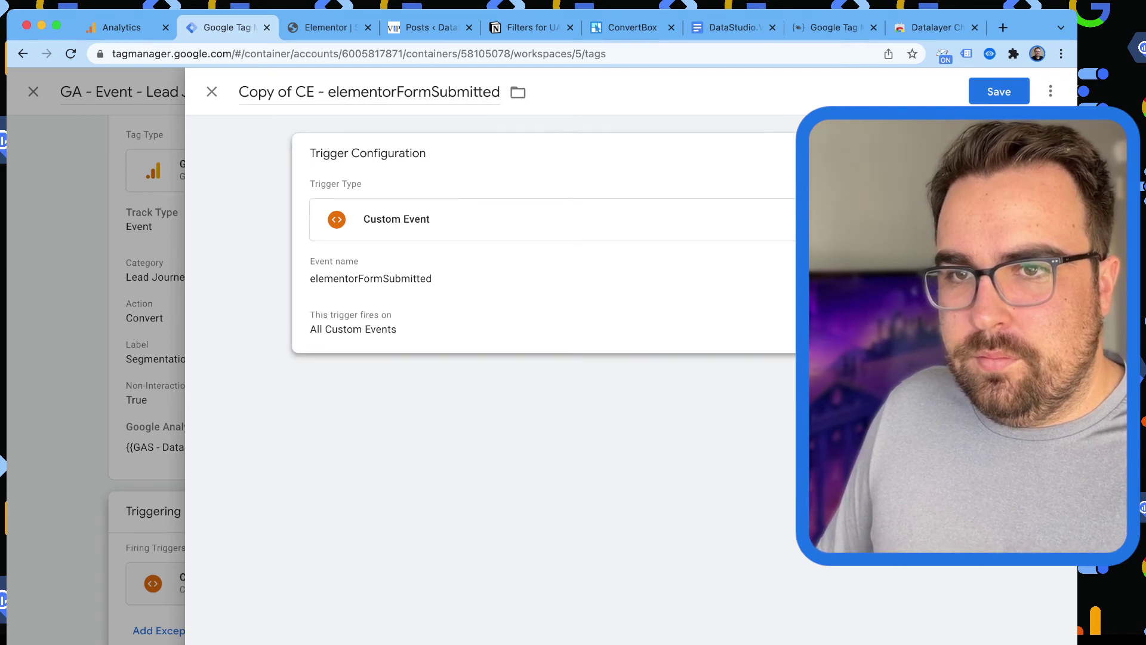
pyautogui.click(295, 92)
pyautogui.press('super+BackSpace')
pyautogui.click(418, 179)
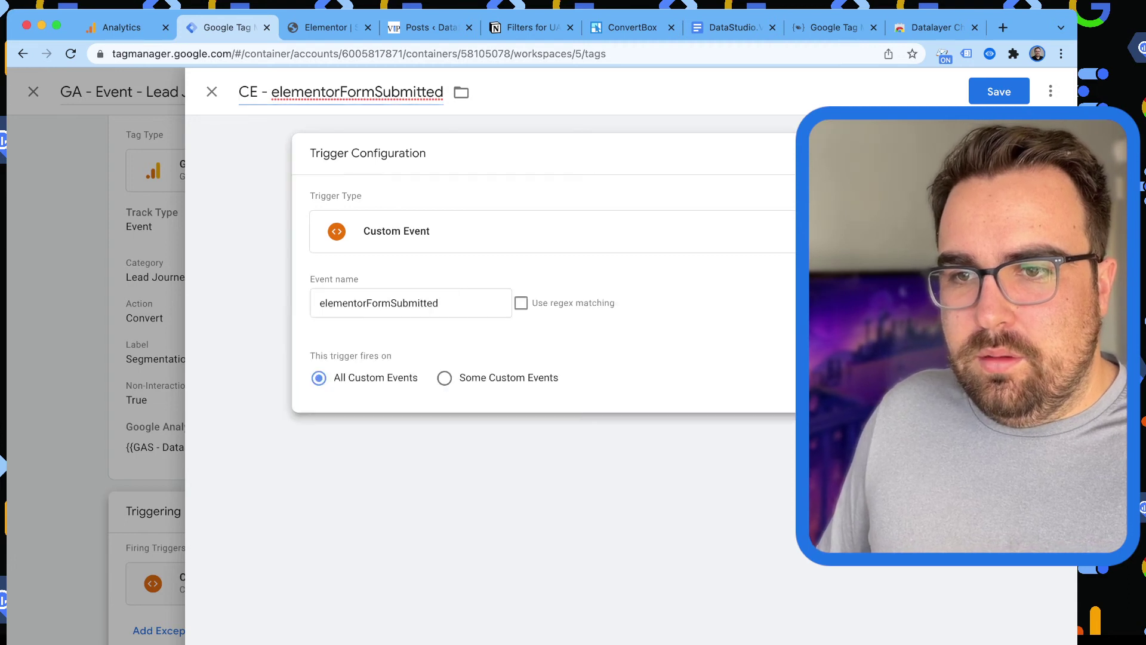
pyautogui.click(444, 377)
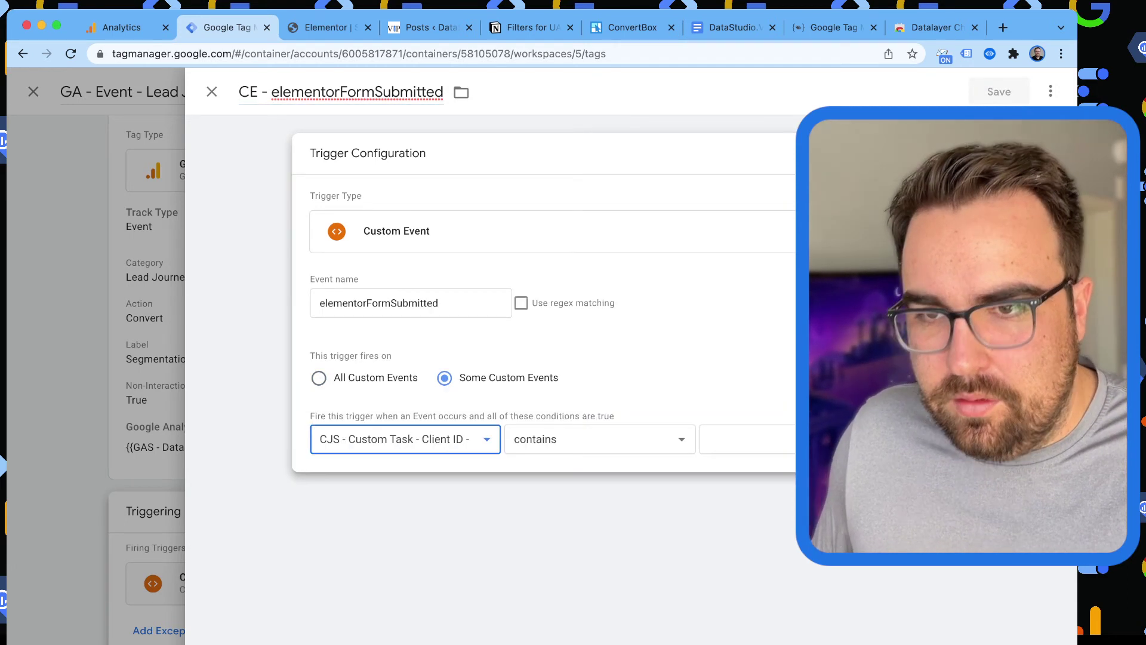
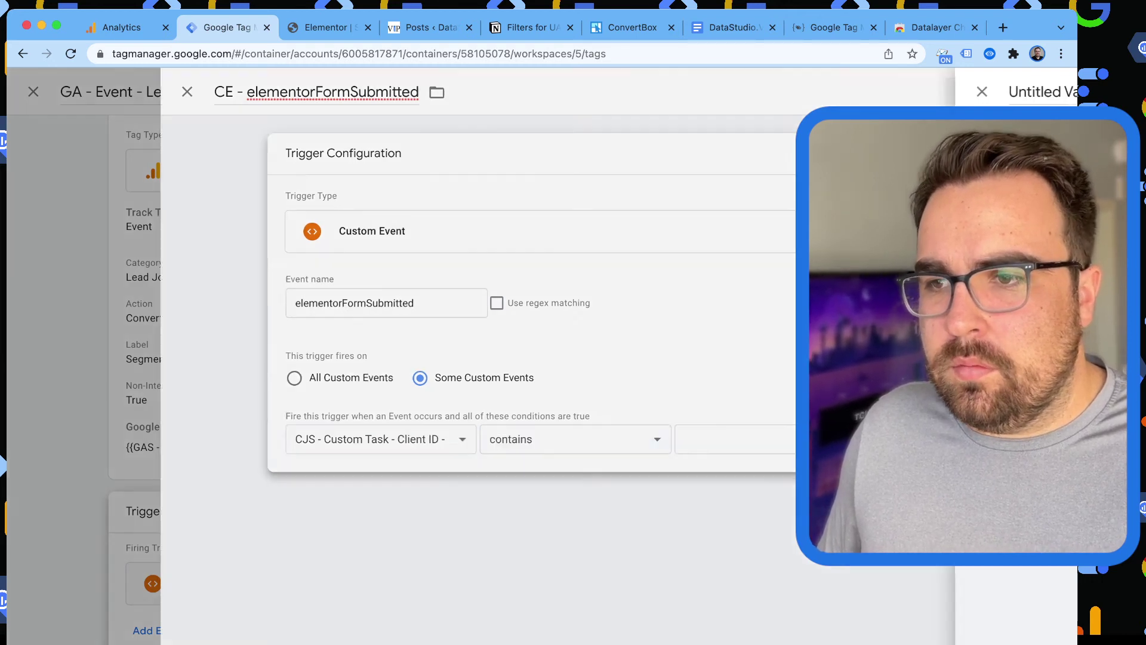
# Make the trigger condition's new variable a Data Layer Variable.
pyautogui.scroll(-3, 835, 358)
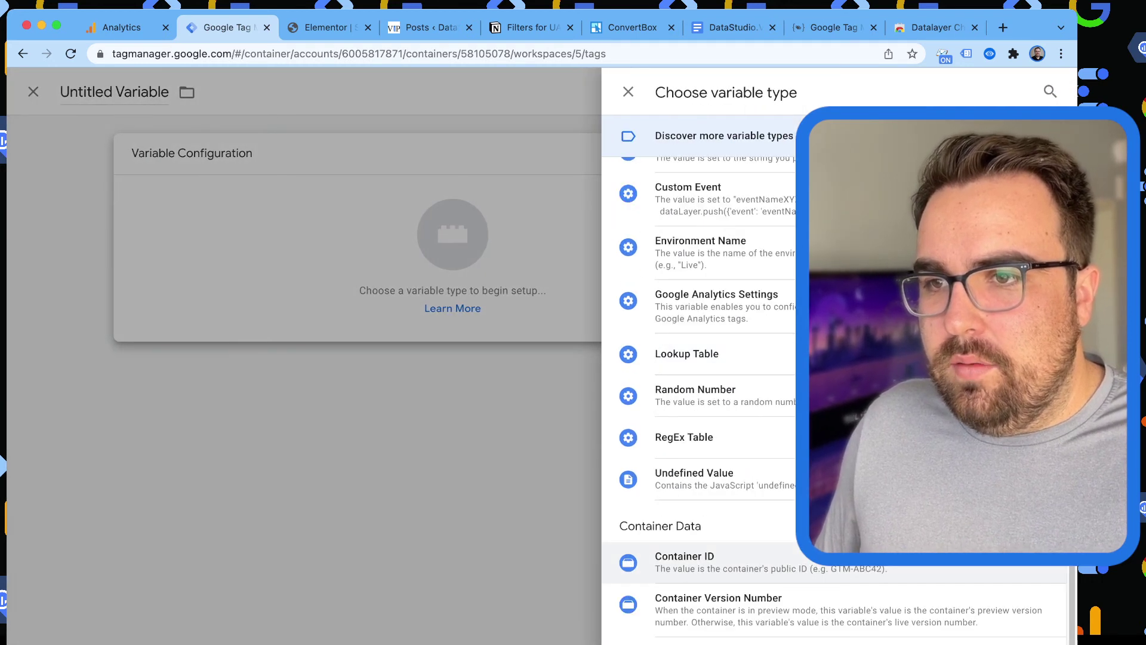
pyautogui.scroll(10, 686, 382)
pyautogui.scroll(-1, 701, 519)
pyautogui.click(701, 528)
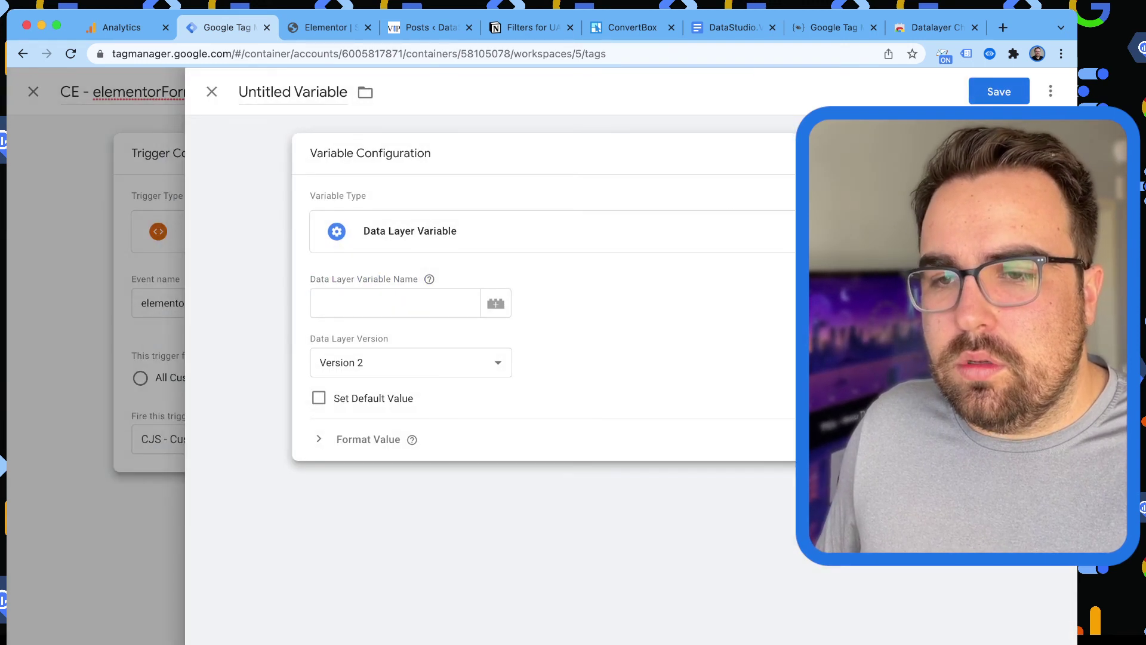
pyautogui.click(327, 27)
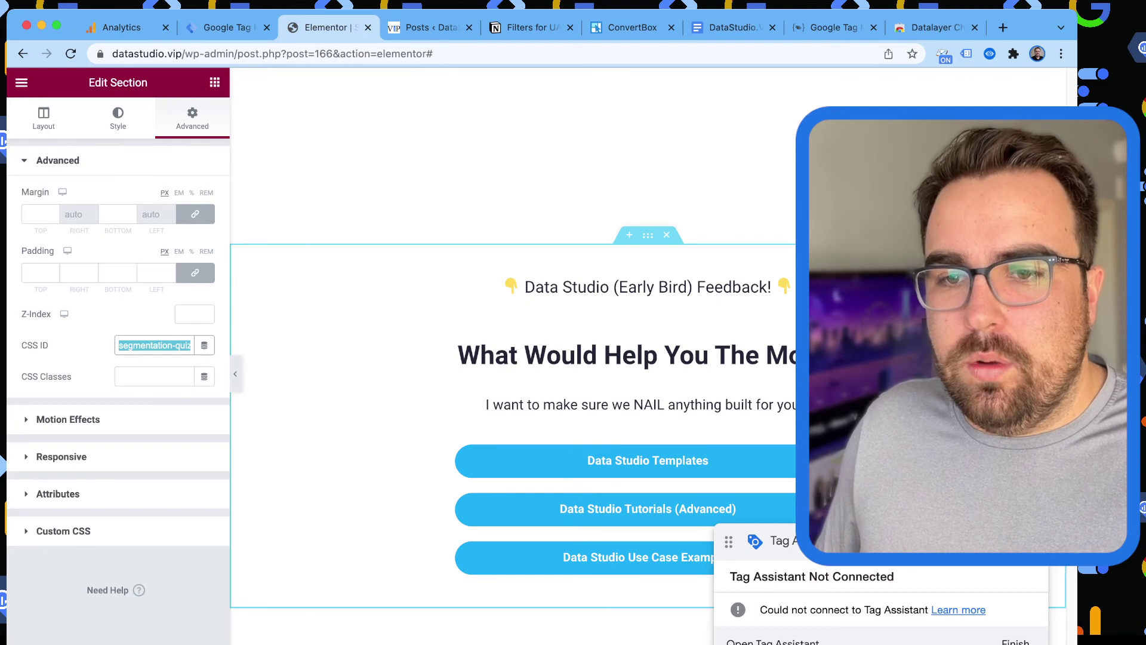
# Open the ConvertBox quiz form's submission scripts under Form Settings > Actions.
pyautogui.click(425, 27)
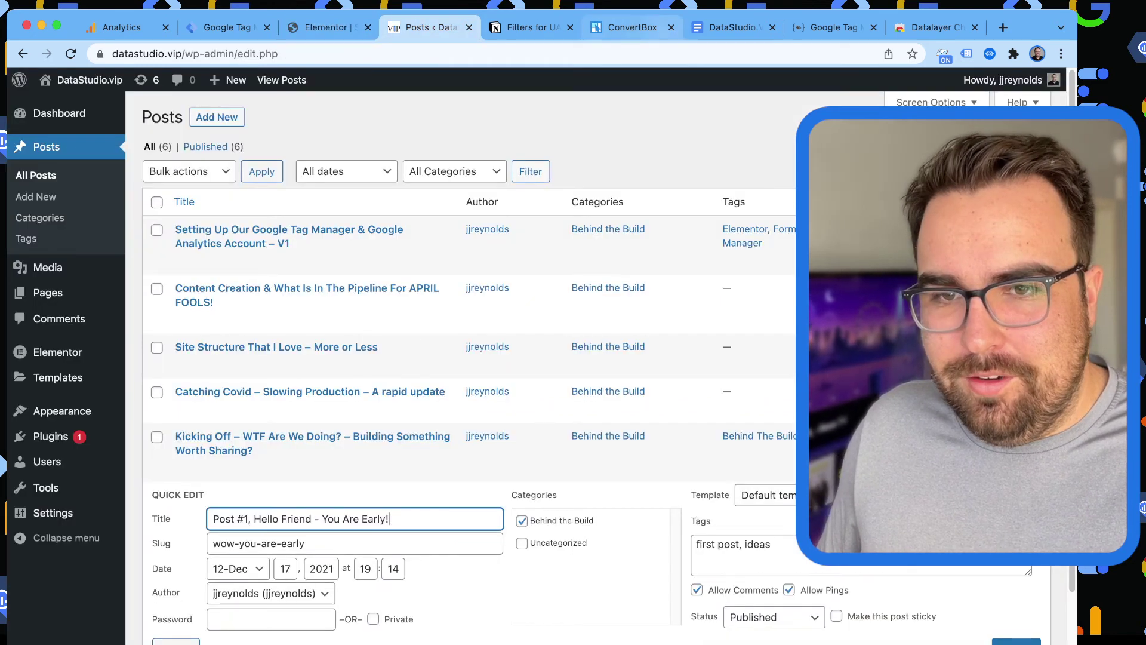
pyautogui.click(633, 27)
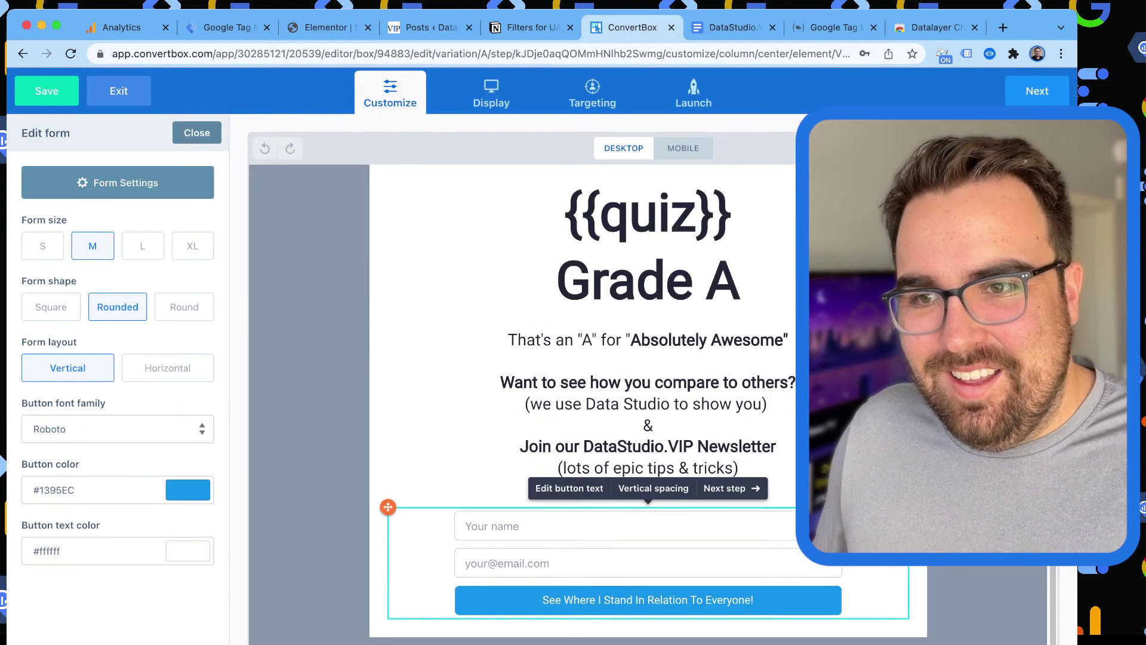
pyautogui.click(117, 182)
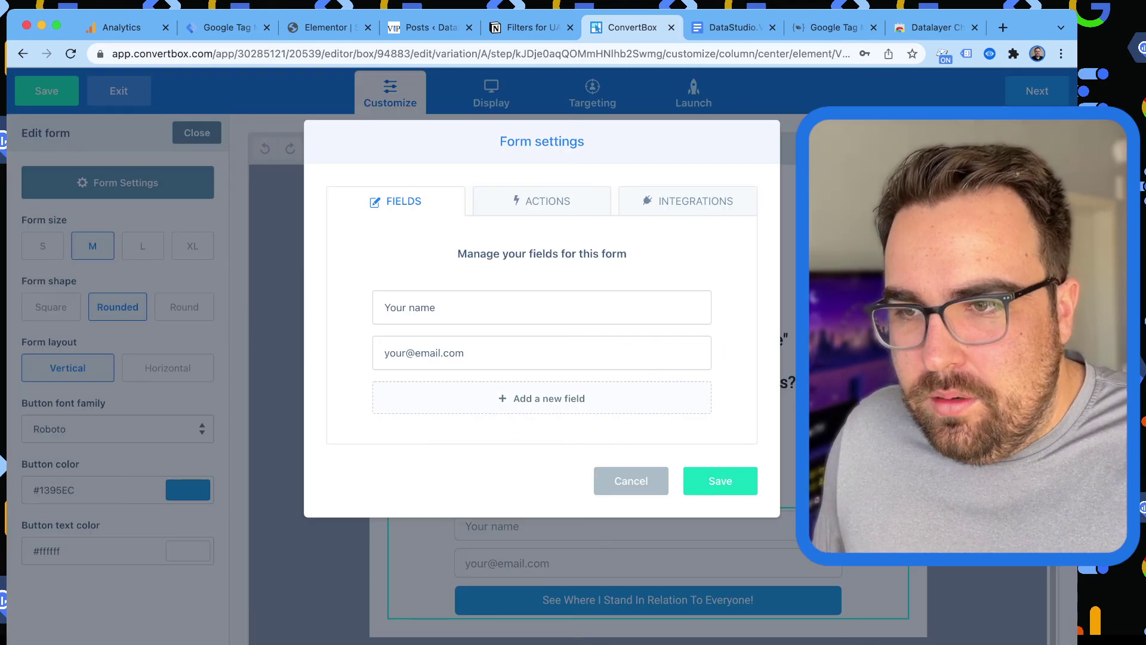
pyautogui.click(542, 200)
pyautogui.click(695, 337)
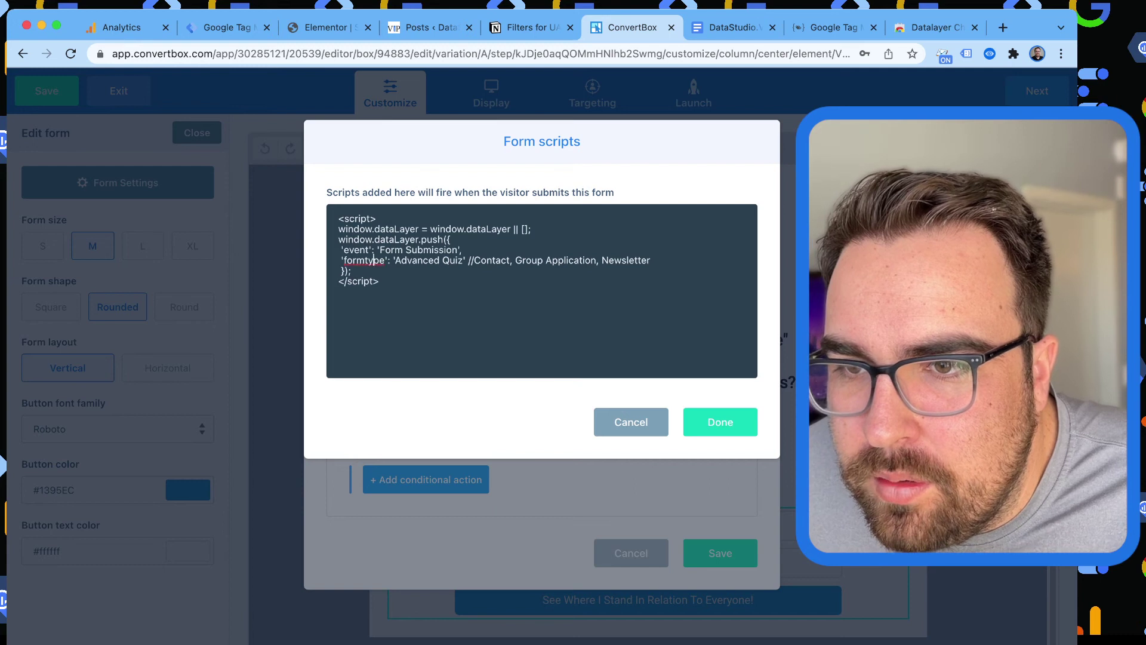
# Copy the script's 'formtype' key and paste it as the Data Layer Variable name.
pyautogui.doubleClick(364, 260)
pyautogui.click(359, 249)
pyautogui.doubleClick(359, 250)
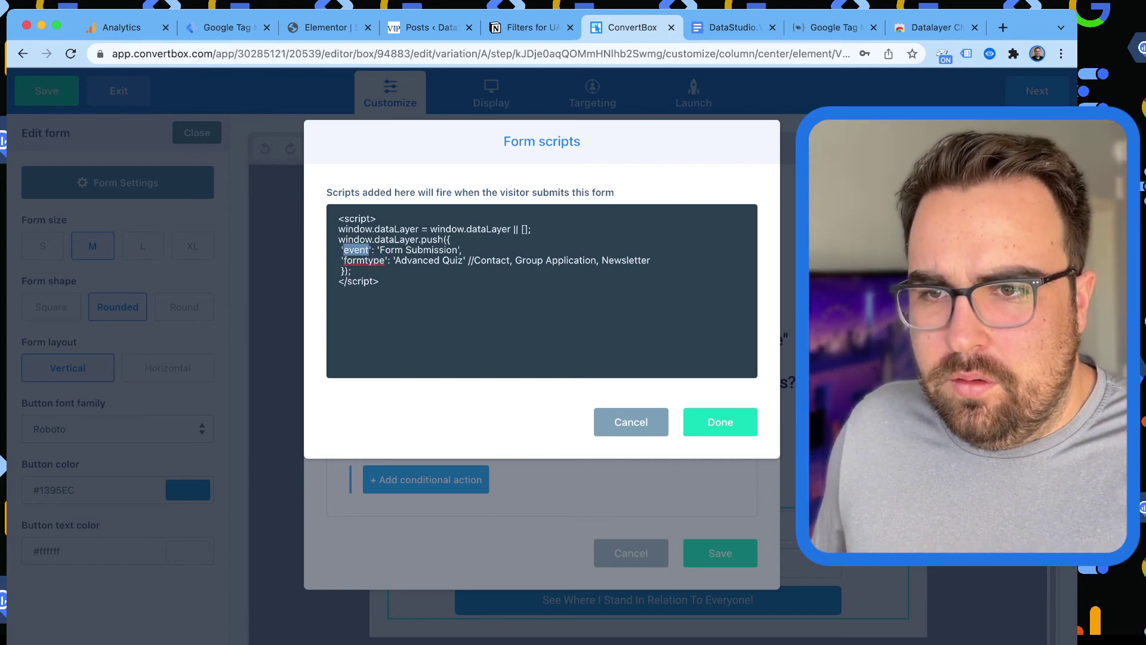
pyautogui.doubleClick(364, 260)
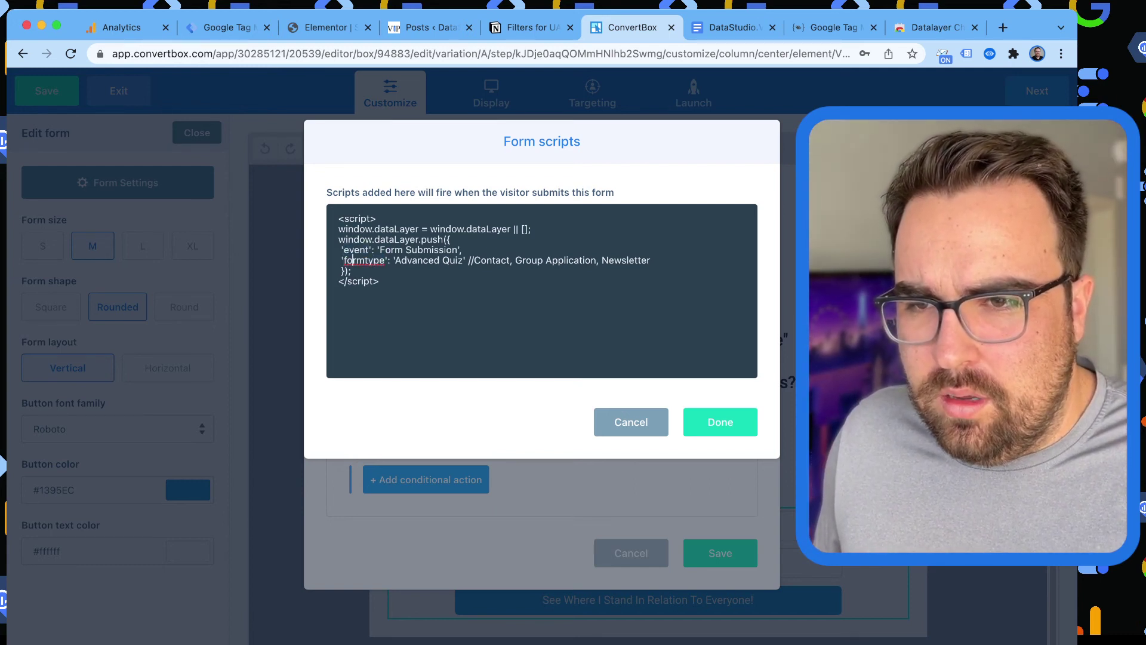
pyautogui.doubleClick(355, 249)
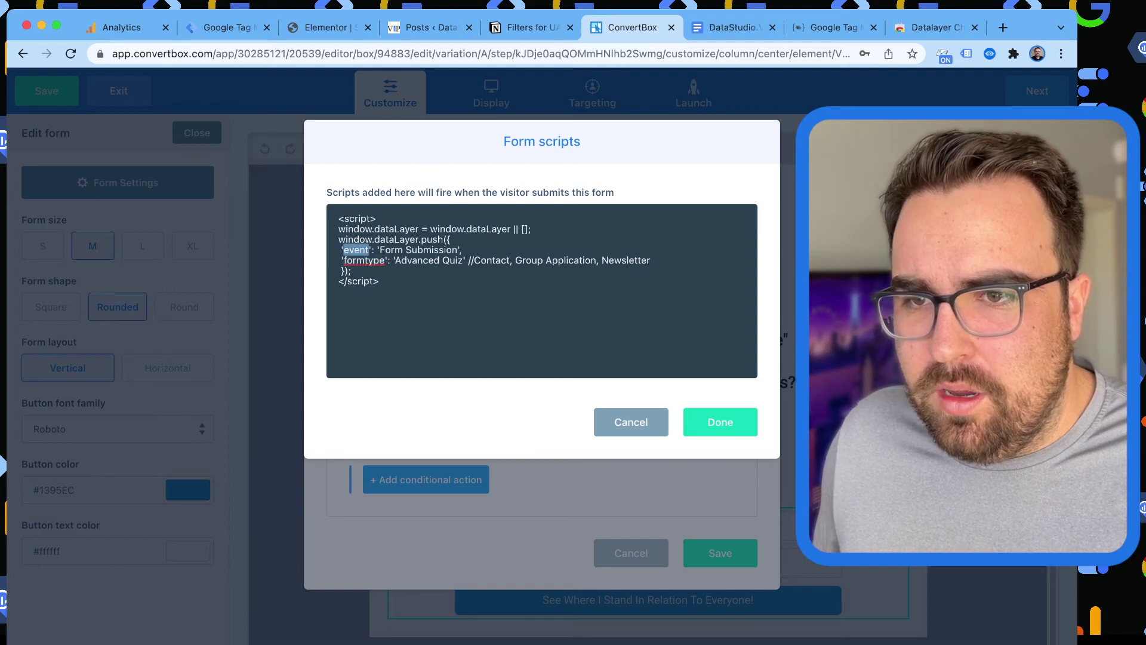
pyautogui.doubleClick(364, 260)
pyautogui.hotkey('ctrl', 'c')
pyautogui.hotkey('ctrl', 'shift', 'Tab')
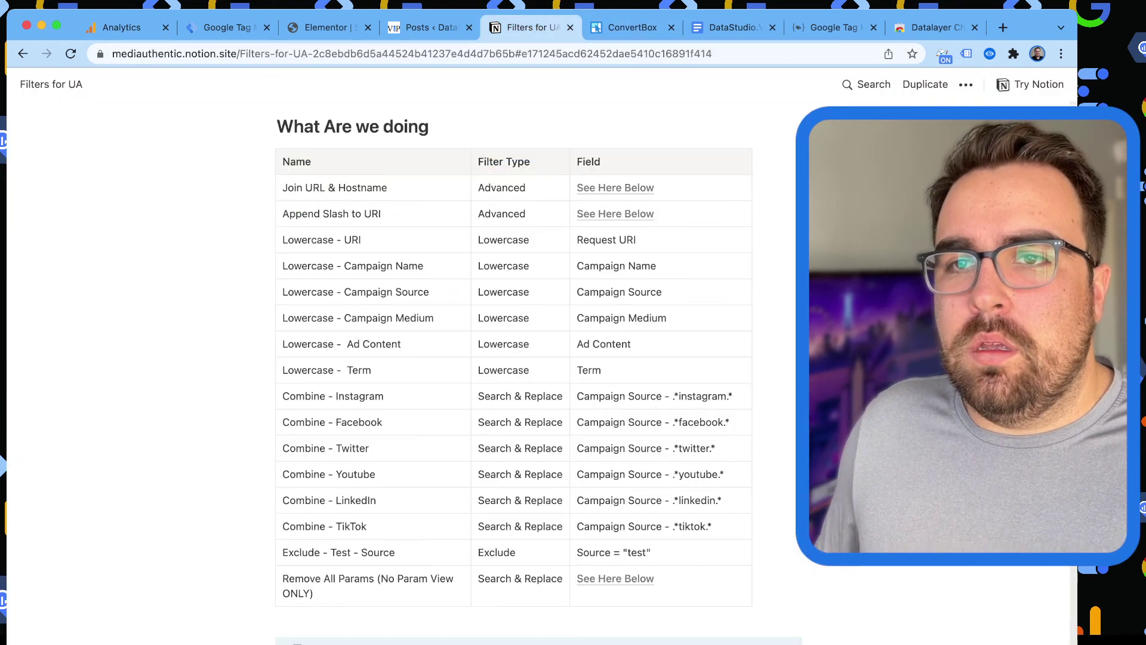
pyautogui.hotkey('ctrl', 'shift', 'Tab')
pyautogui.hotkey('ctrl', 'shift', 'Tab')
pyautogui.hotkey('ctrl', 'shift', 'Tab')
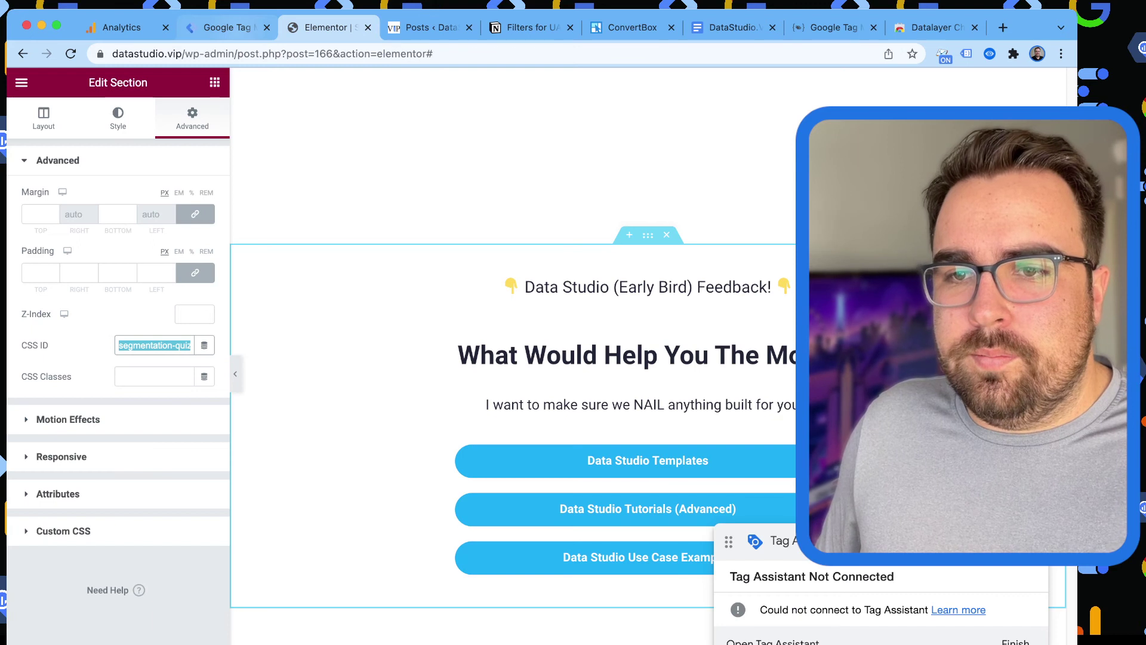
pyautogui.hotkey('ctrl', 'v')
# Title the variable 'DLV - formtype' and save it.
pyautogui.click(293, 92)
pyautogui.write('DLV 0')
pyautogui.hotkey('ctrl', 'v')
pyautogui.hotkey('ctrl', 'a')
pyautogui.write('DLV -')
pyautogui.hotkey('ctrl', 'v')
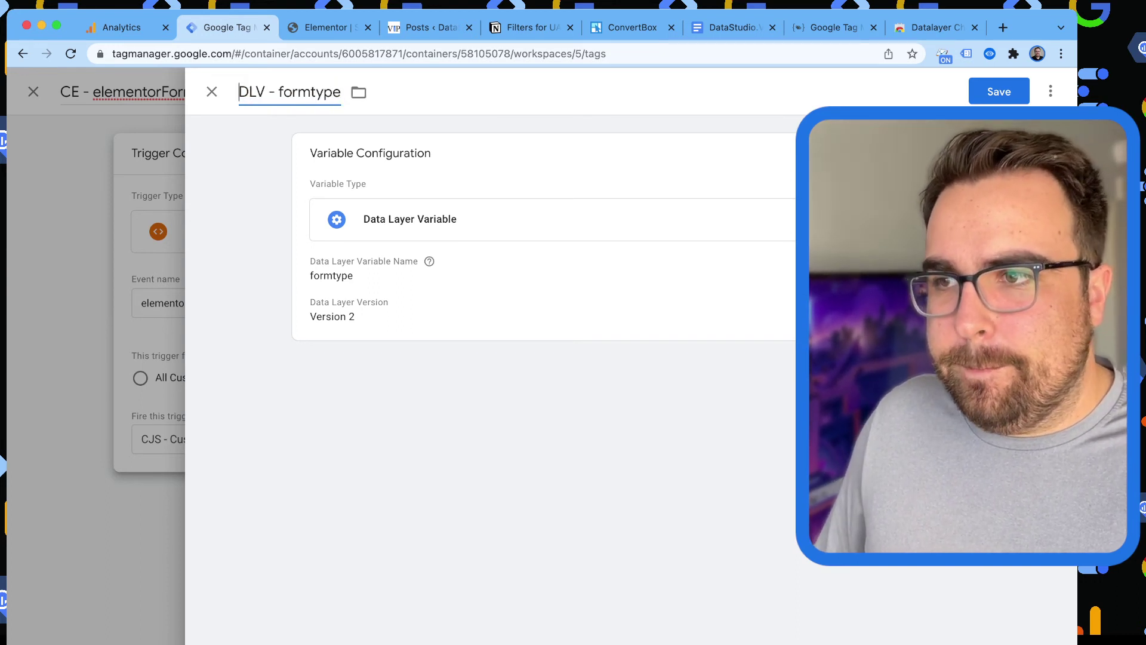
pyautogui.hotkey('ctrl', 's')
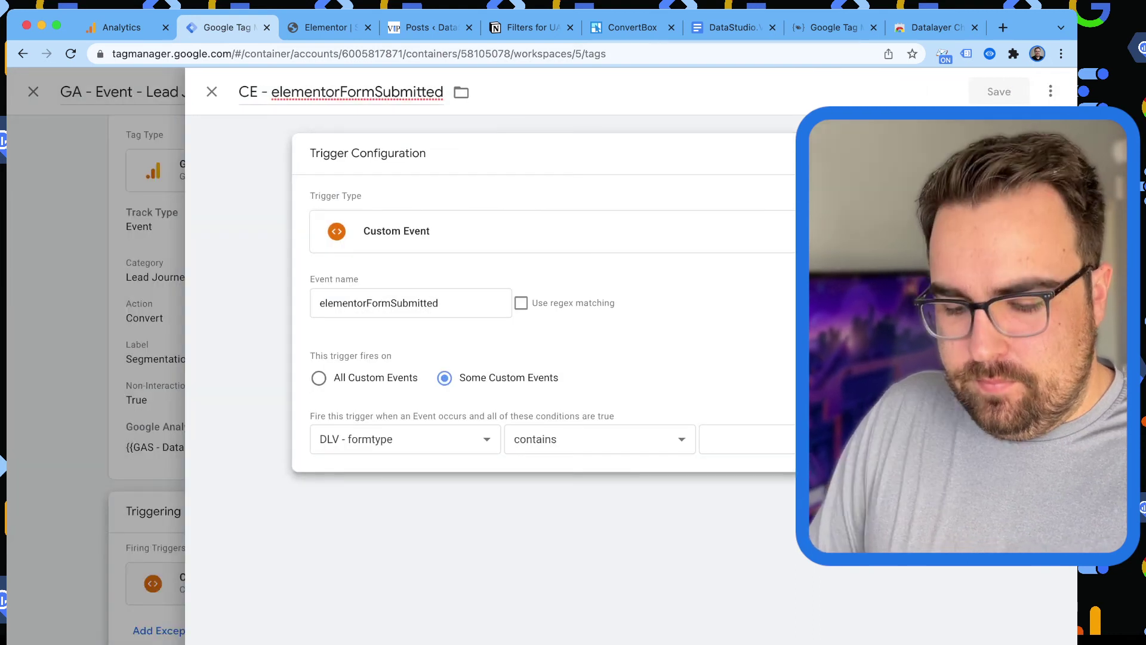
# Change the trigger's event name and title from elementorFormSubmitted to Form Submission.
pyautogui.doubleClick(379, 302)
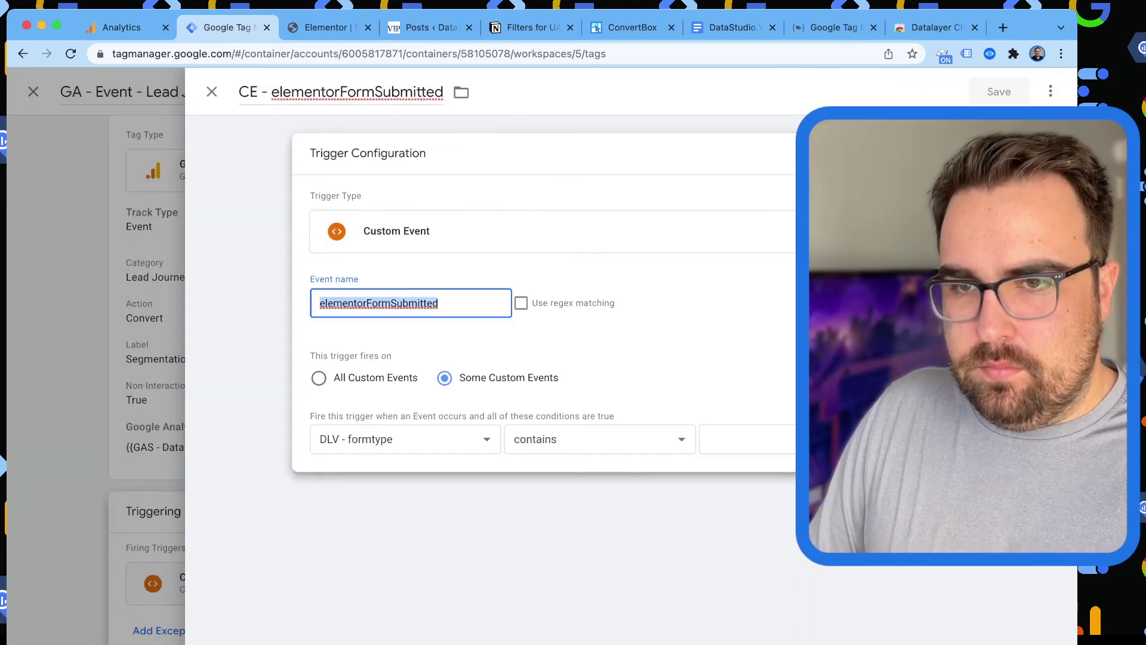
pyautogui.write('Form Submission')
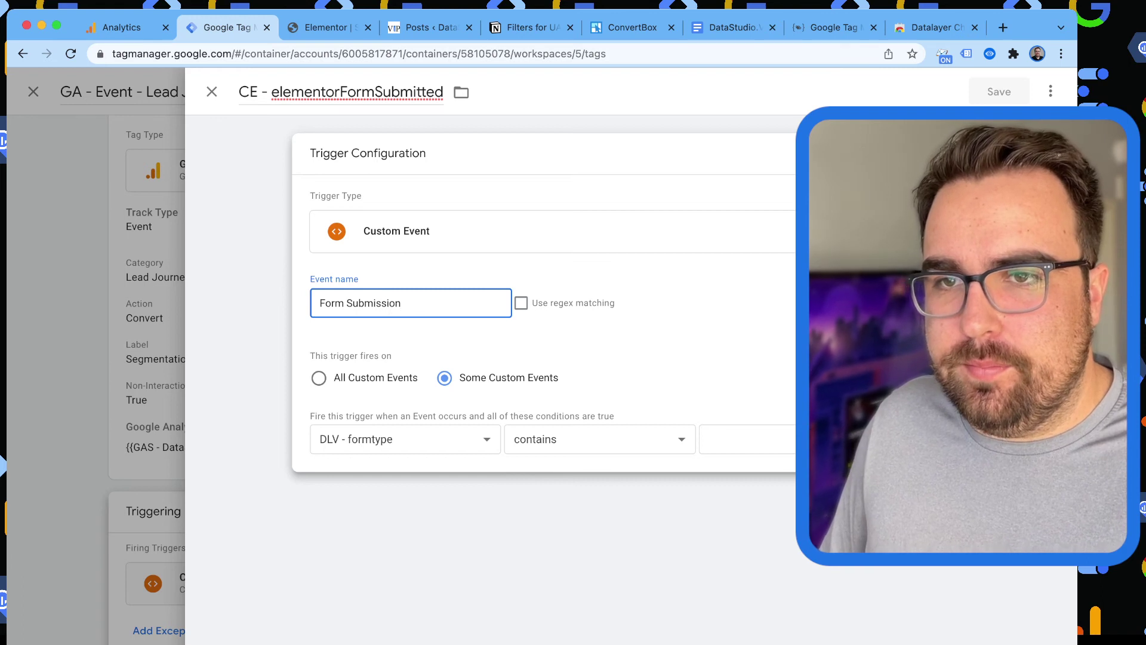
pyautogui.doubleClick(357, 91)
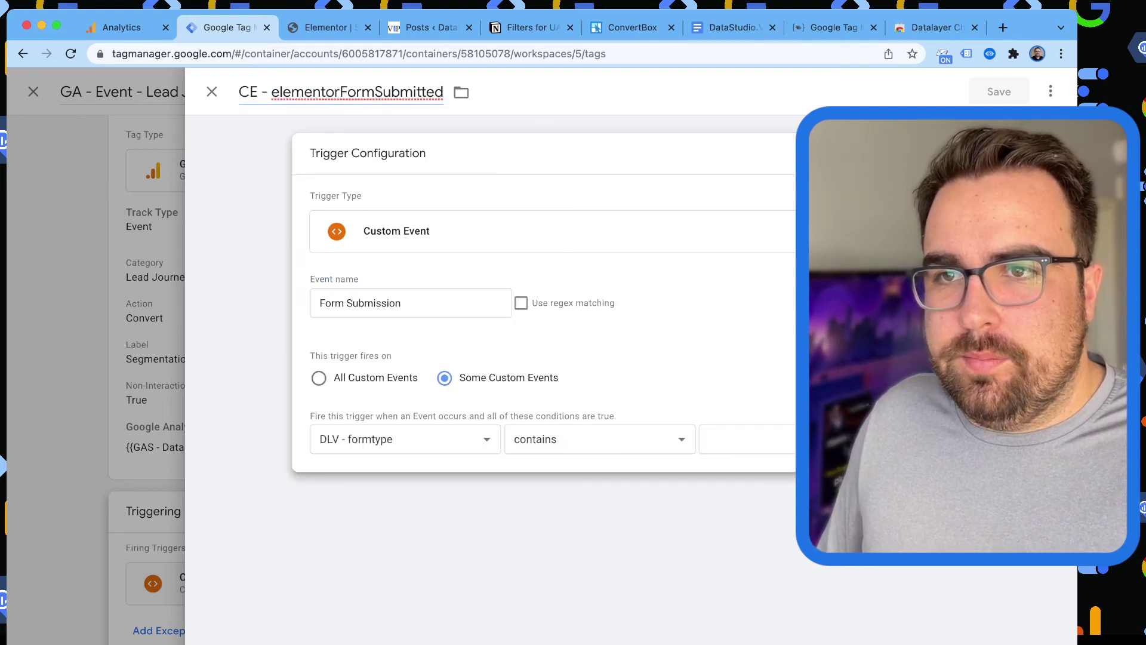
pyautogui.tripleClick(360, 303)
pyautogui.hotkey('ctrl', 'c')
pyautogui.press('super+6')
pyautogui.press('super+2')
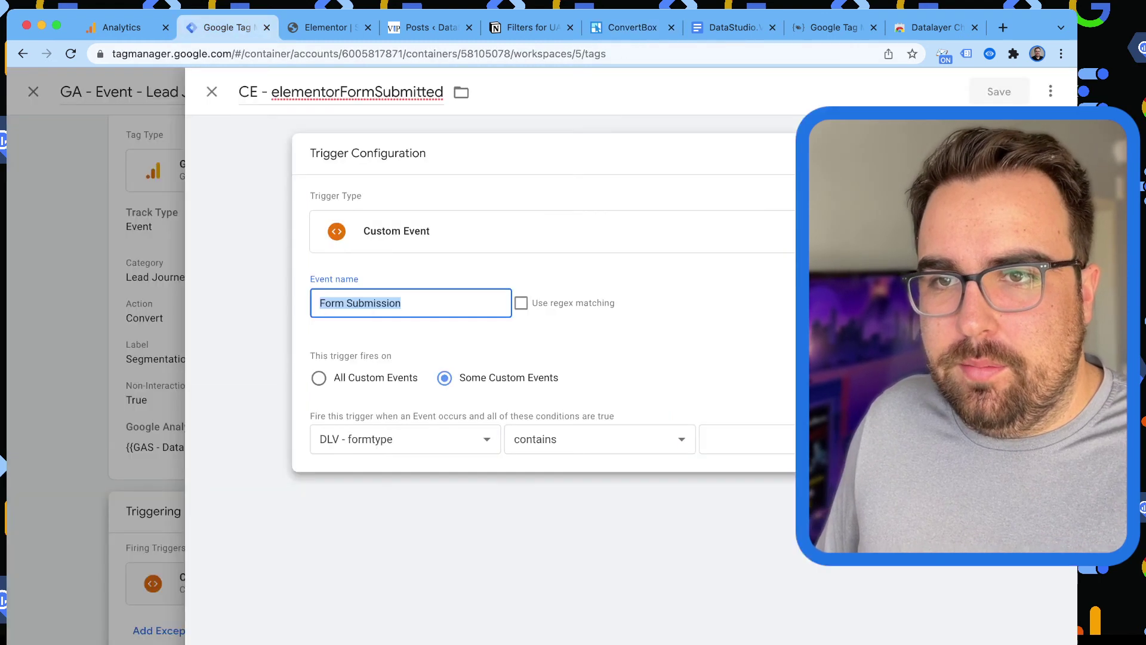
pyautogui.click(357, 92)
pyautogui.doubleClick(357, 91)
pyautogui.hotkey('ctrl', 'v')
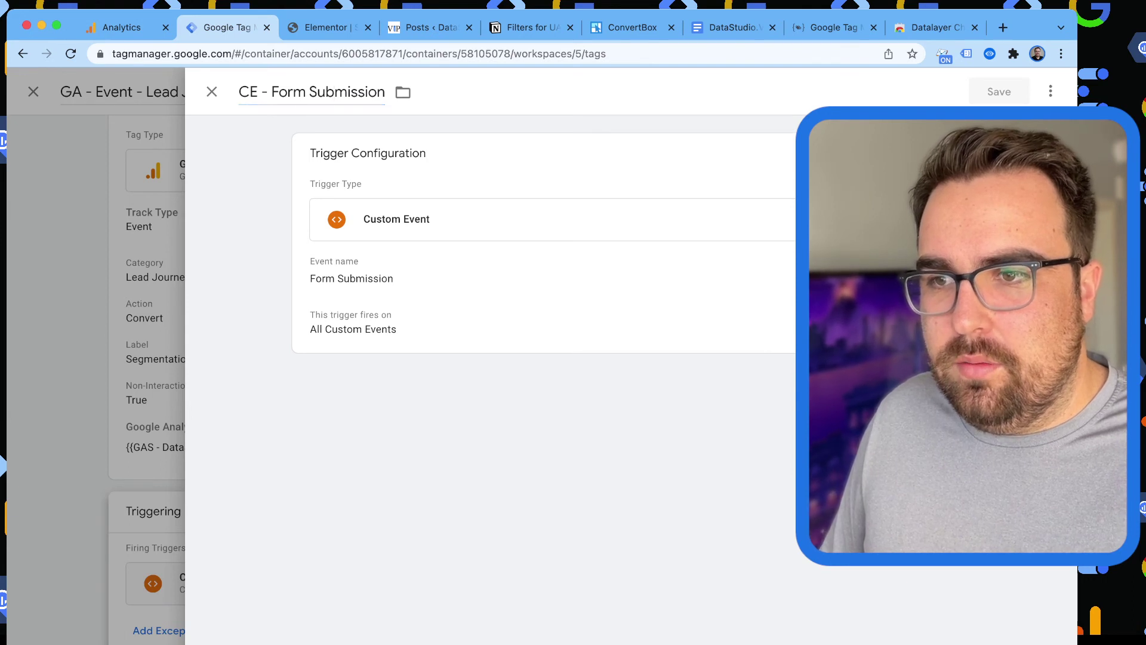
# Fix the typo in the trigger title and start entering the condition's match value.
pyautogui.click(212, 91)
pyautogui.click(621, 253)
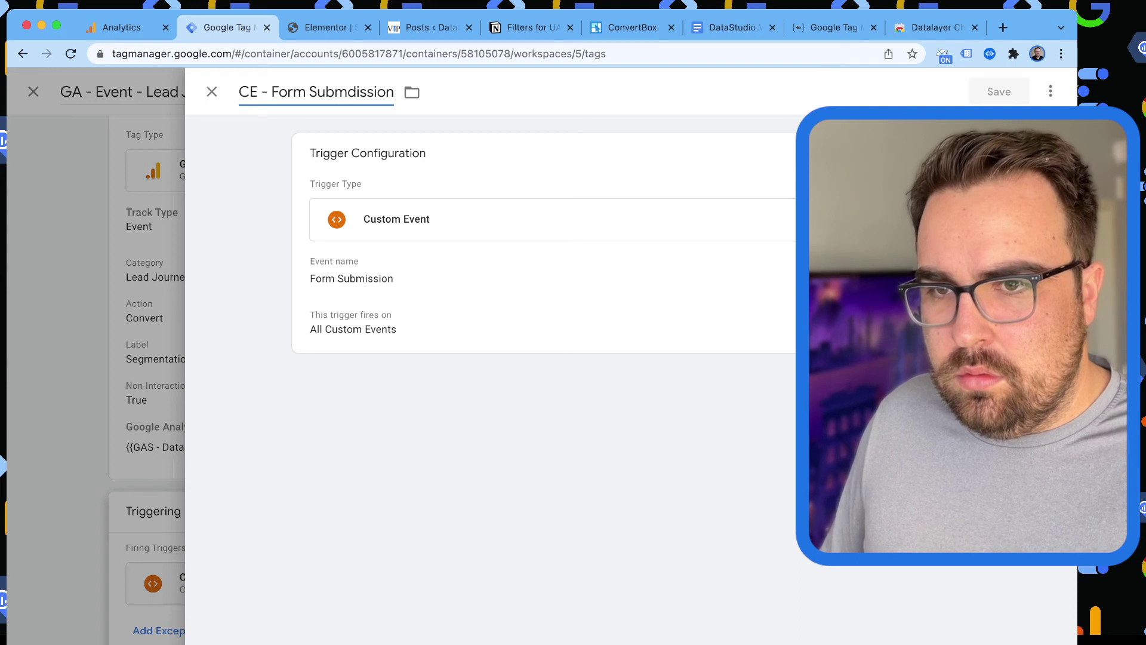
pyautogui.press('BackSpace')
pyautogui.click(621, 254)
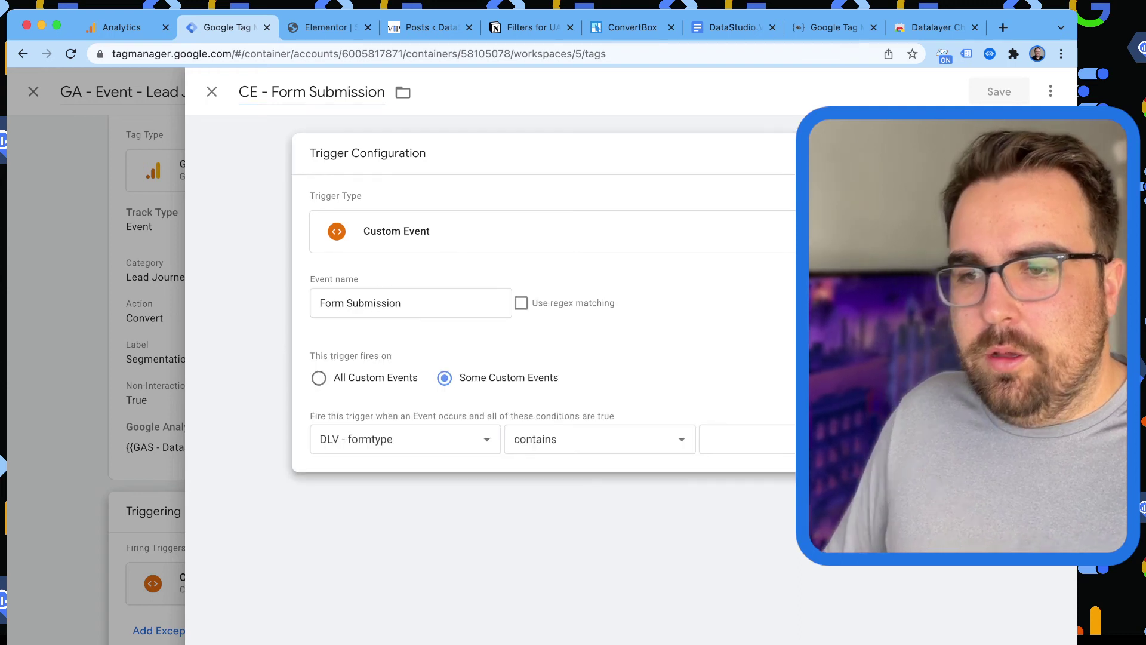
pyautogui.click(746, 439)
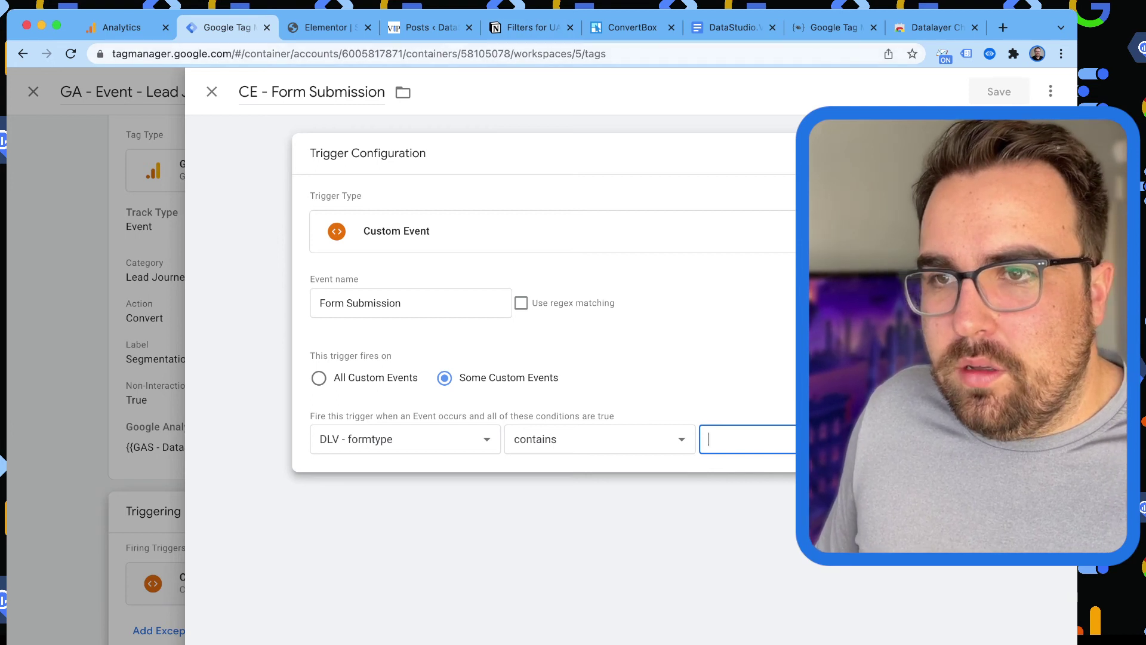
pyautogui.click(431, 28)
# Check the script's Advanced Quiz value, then open the DataStudio.VIP box from the ConvertBox dashboard.
pyautogui.click(630, 28)
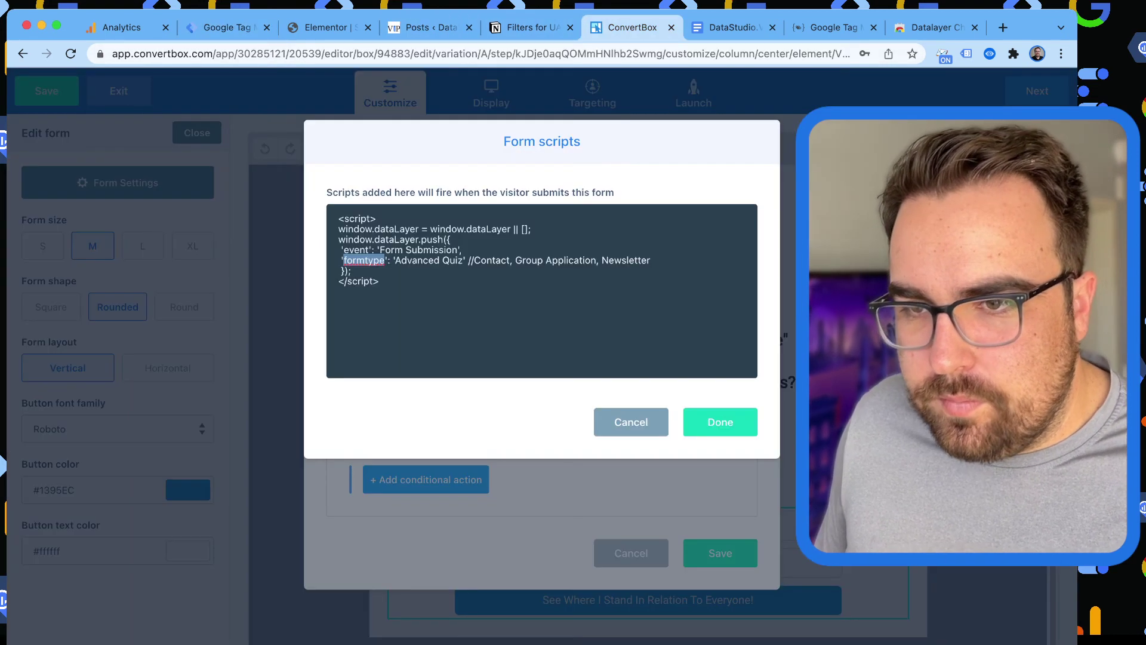
pyautogui.click(406, 260)
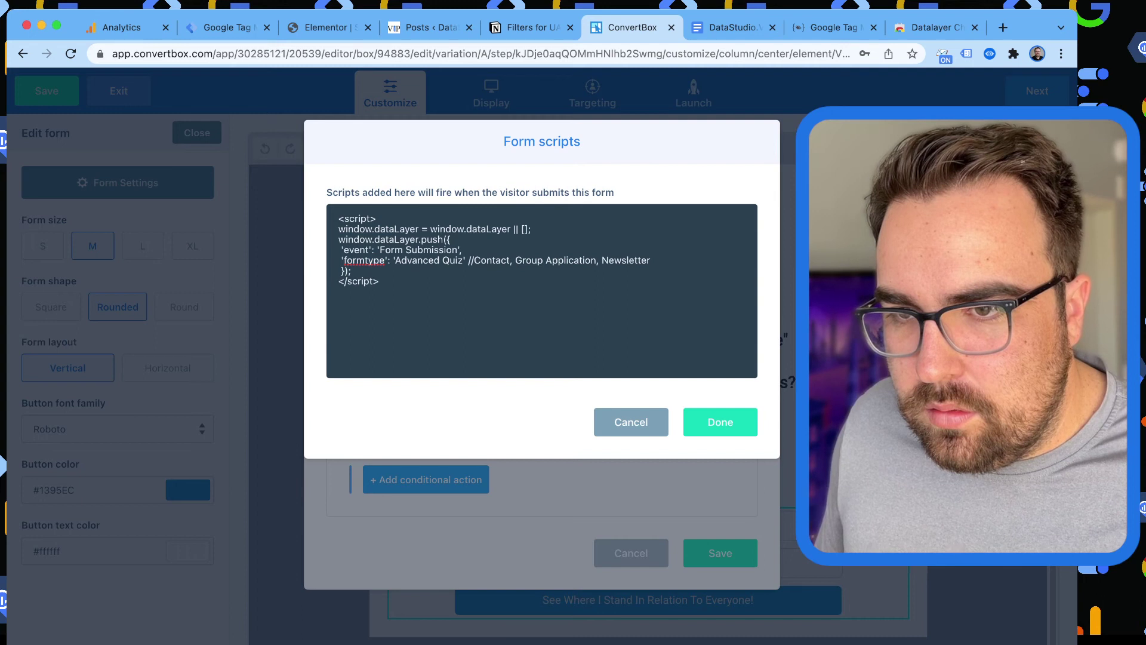
pyautogui.moveTo(394, 260); pyautogui.dragTo(463, 260)
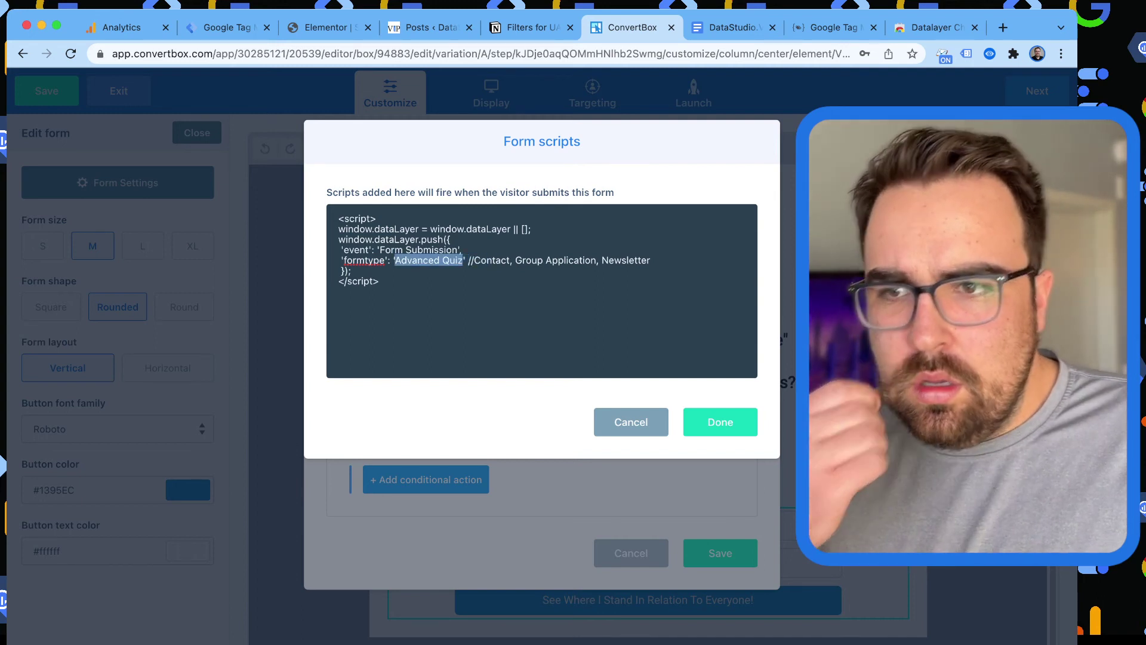
pyautogui.click(721, 422)
pyautogui.click(721, 553)
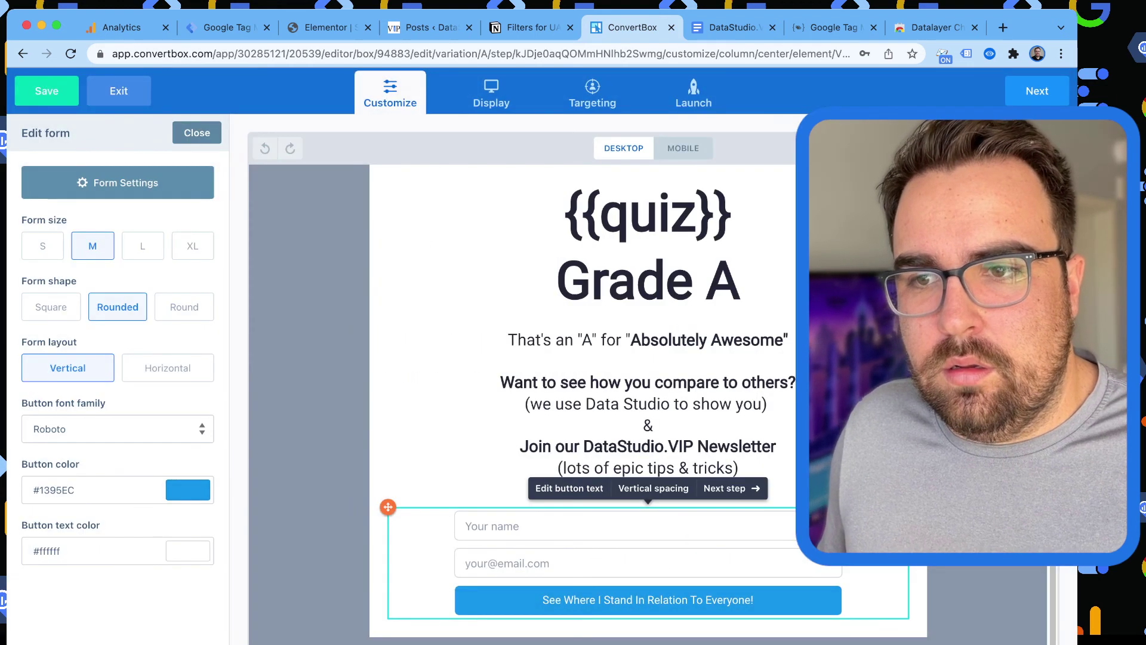
pyautogui.click(118, 91)
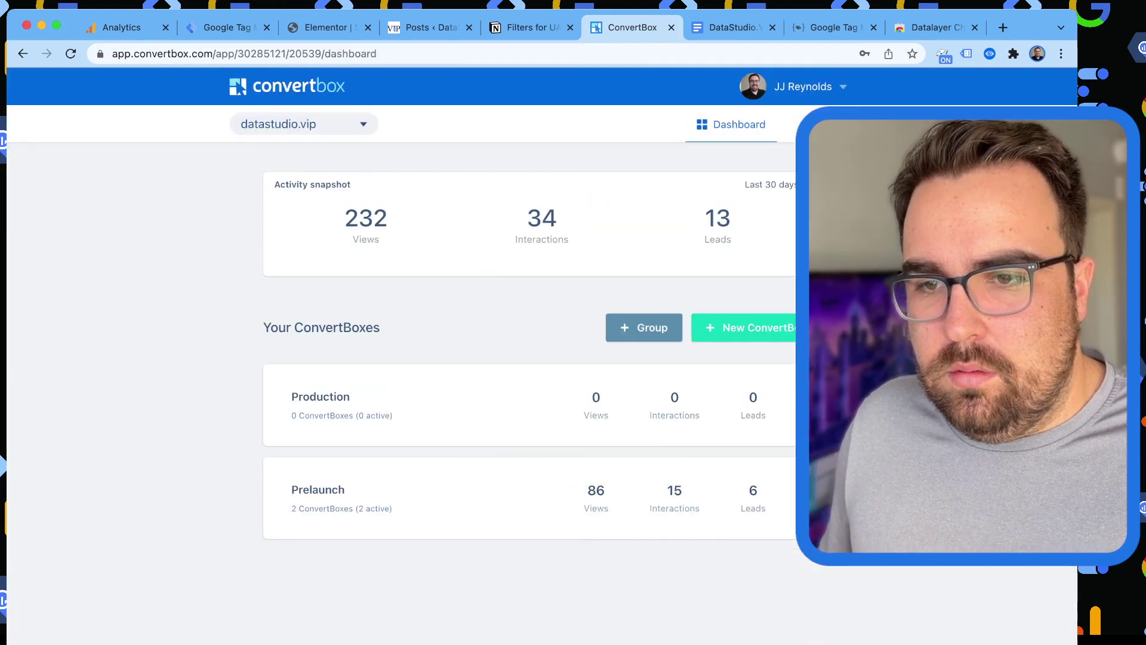
pyautogui.scroll(-3, 537, 358)
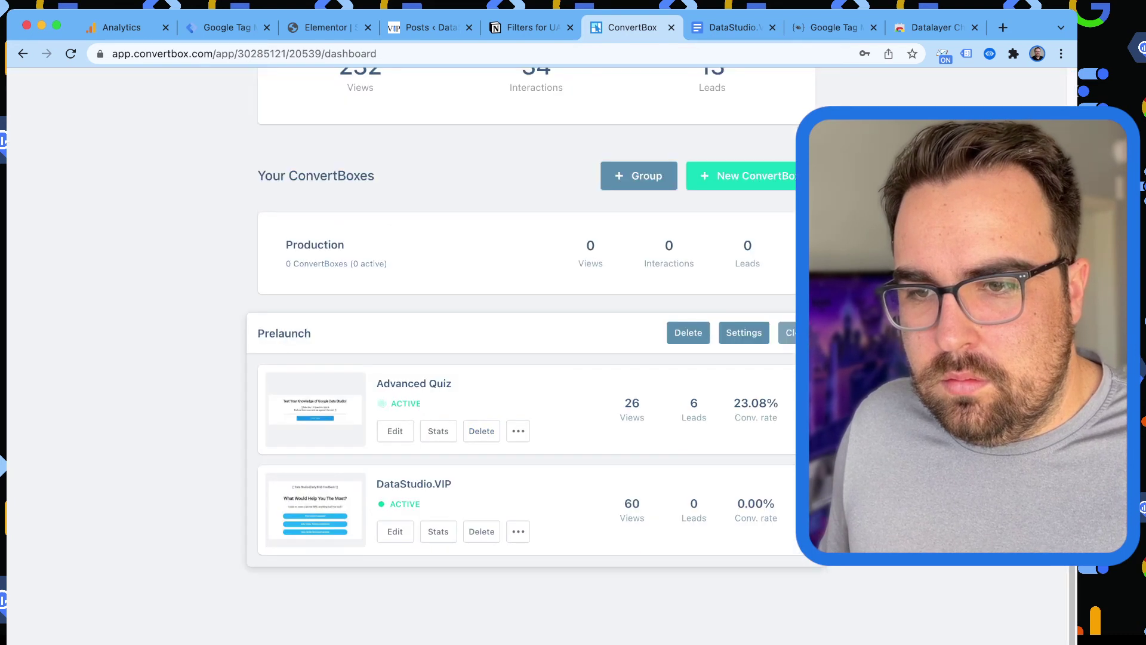
pyautogui.click(395, 531)
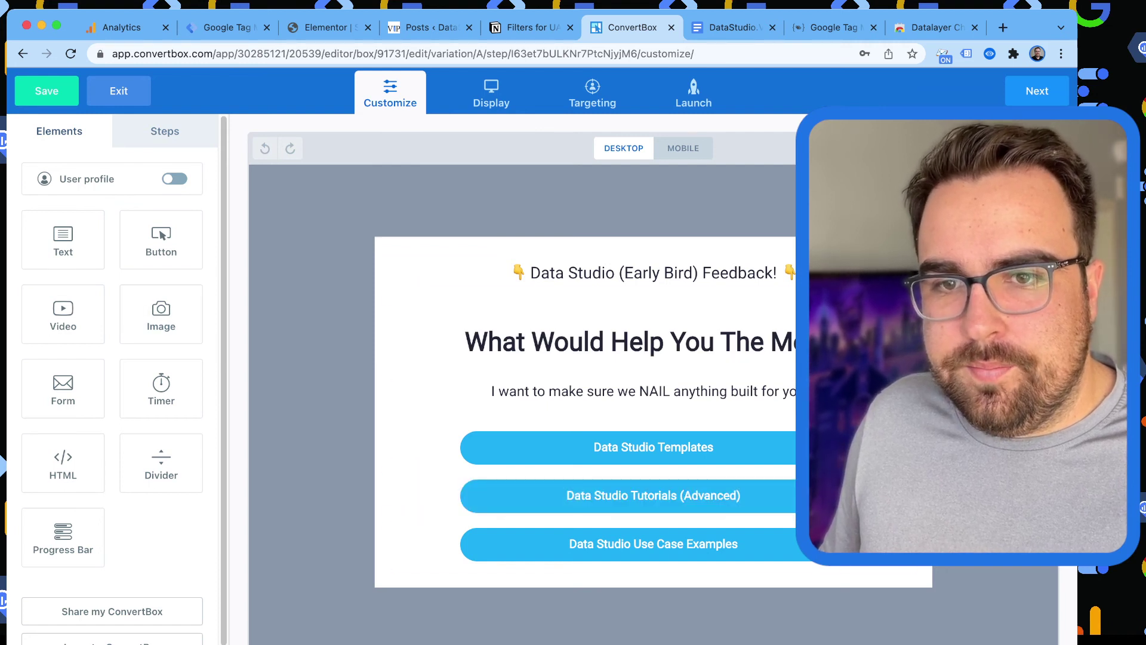
# Open the submission script of the quiz form on the Anything Else? step.
pyautogui.click(165, 130)
pyautogui.click(66, 423)
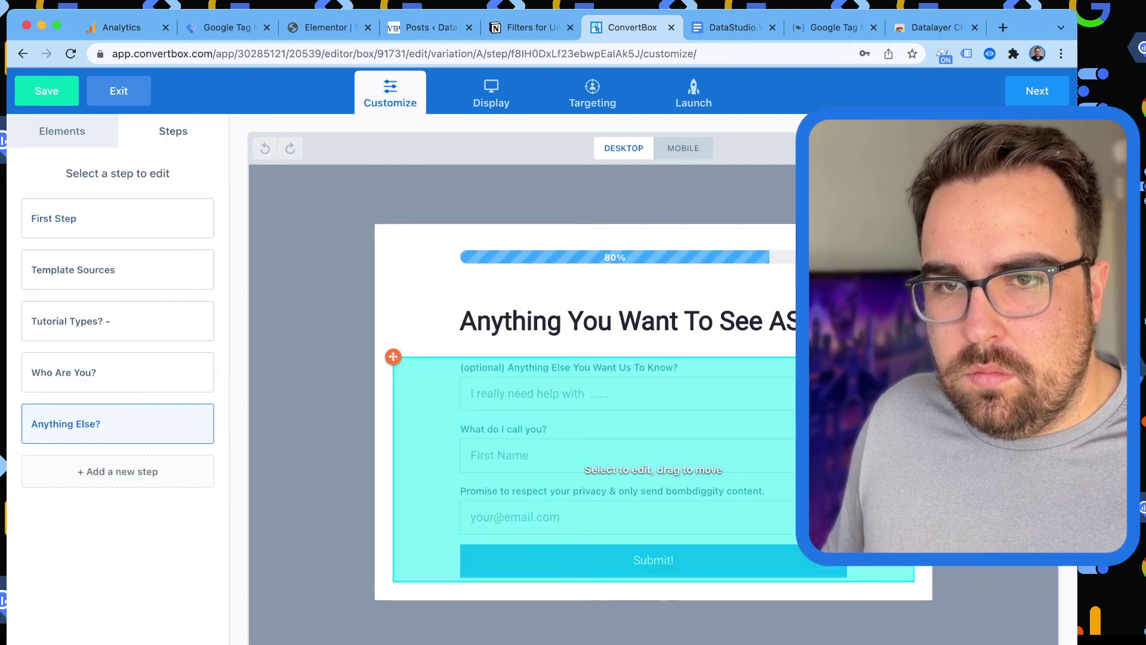
pyautogui.click(653, 469)
pyautogui.click(118, 182)
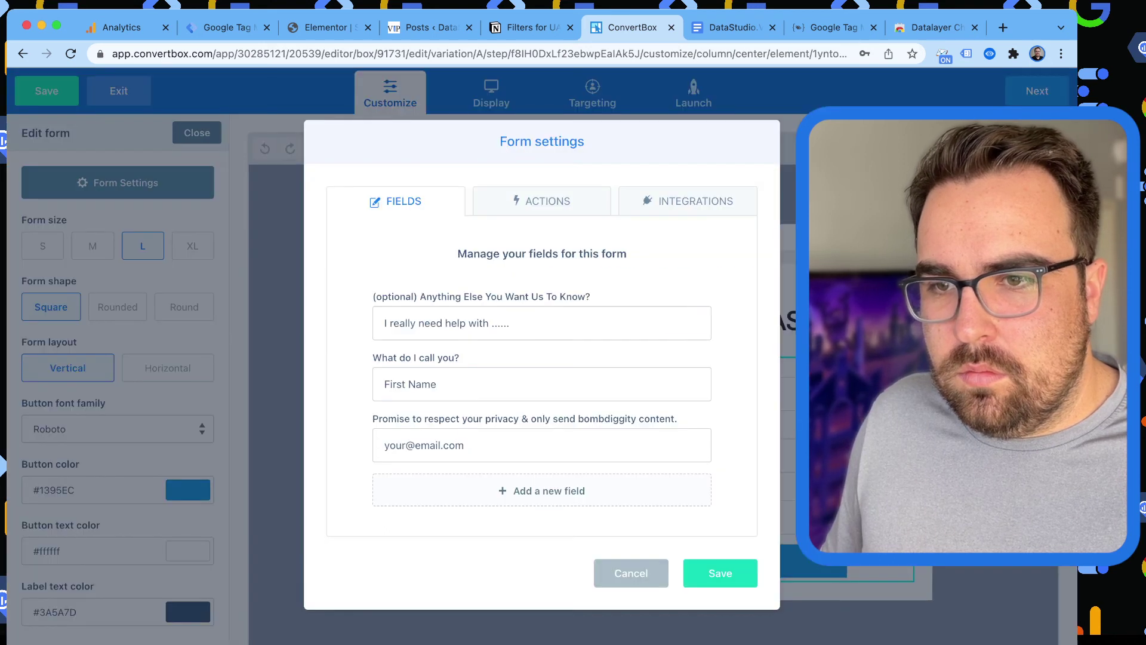
pyautogui.click(548, 201)
pyautogui.click(693, 335)
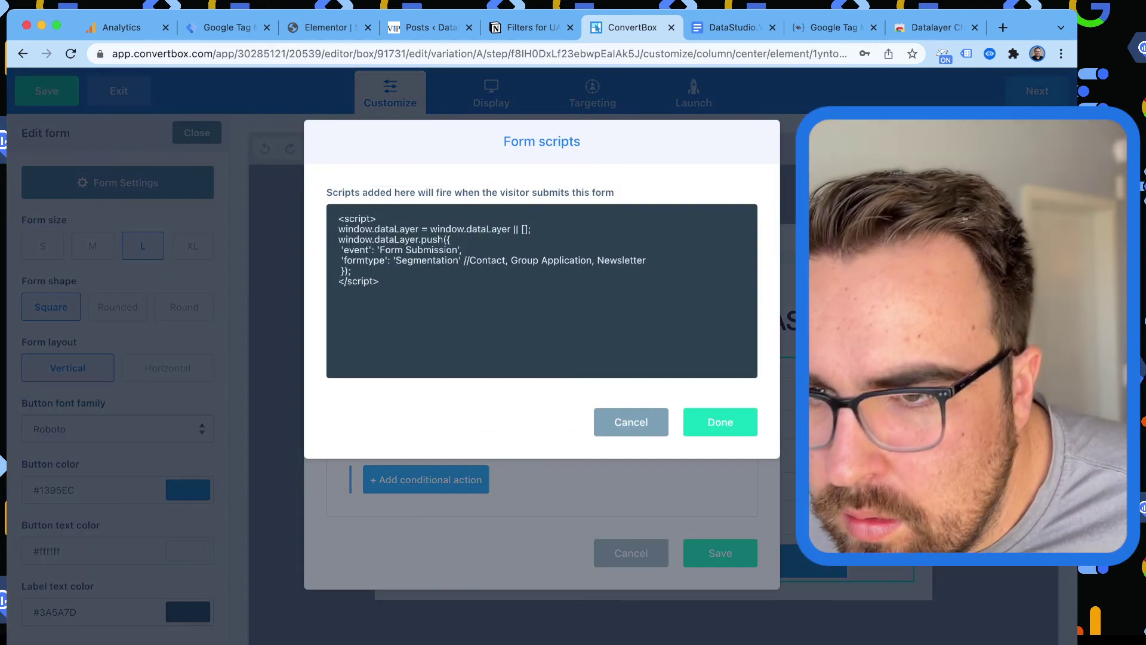
# Change the formtype value to 'Segmentation Quiz' and paste it as the condition value.
pyautogui.doubleClick(426, 260)
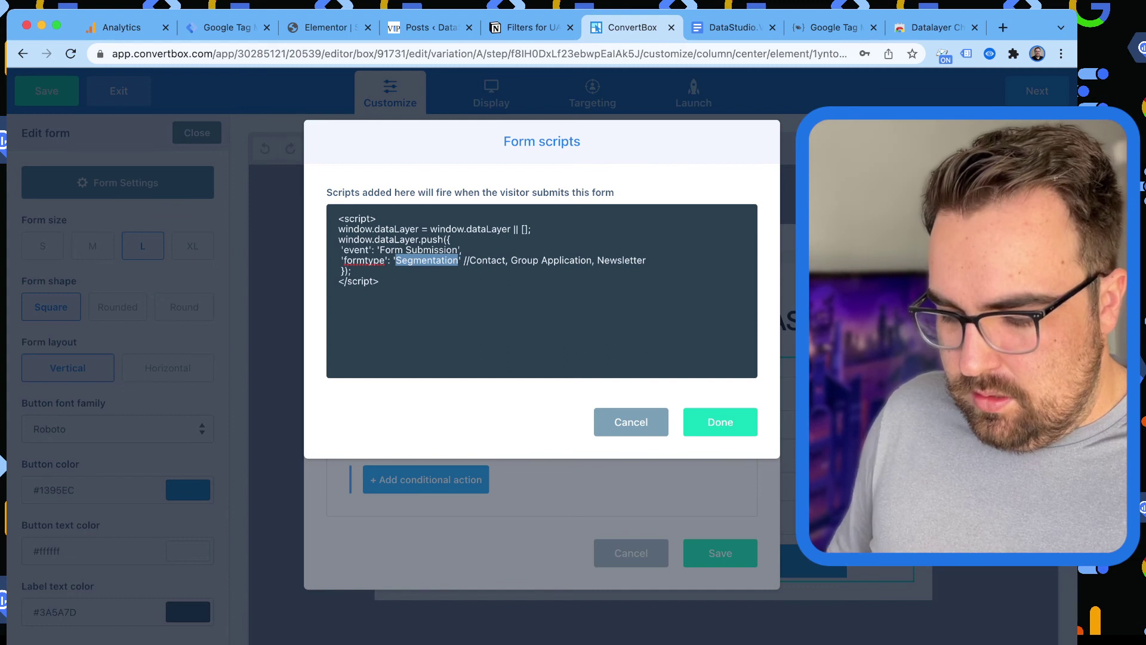
pyautogui.click(459, 260)
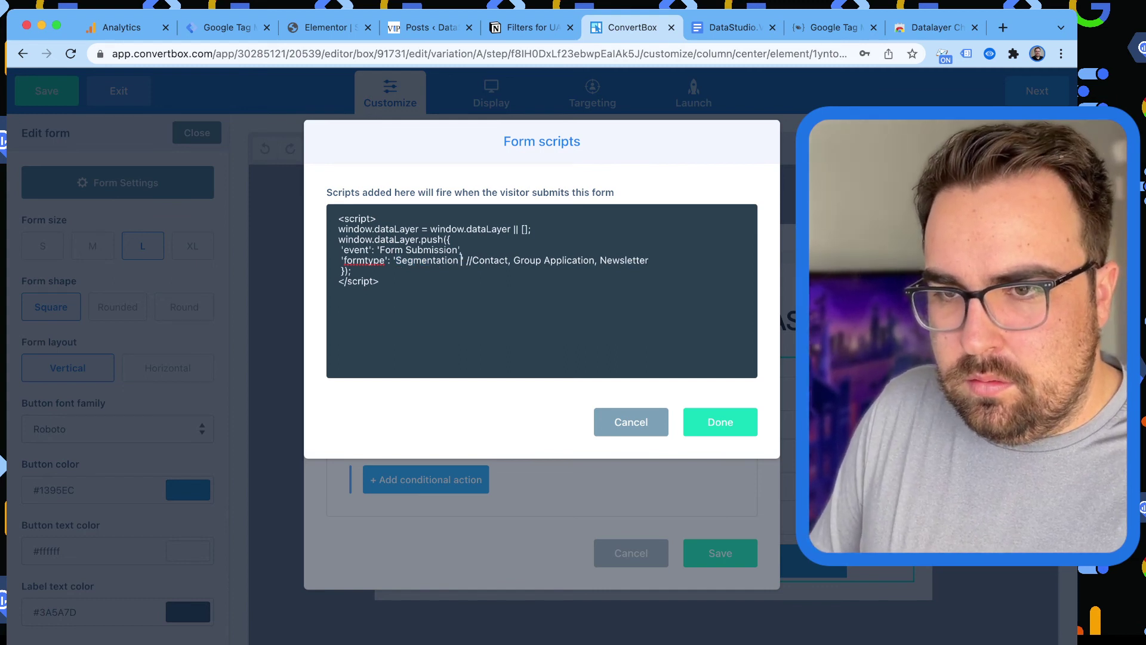
pyautogui.write('Quiz')
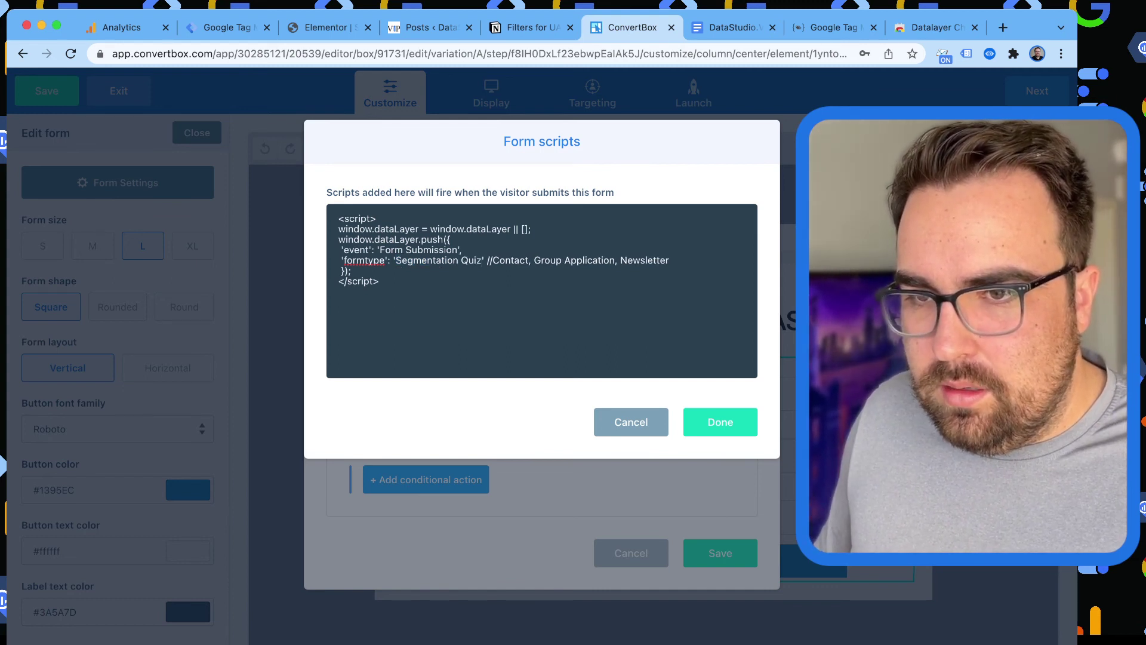
pyautogui.moveTo(402, 260); pyautogui.dragTo(481, 260)
pyautogui.press('super+c')
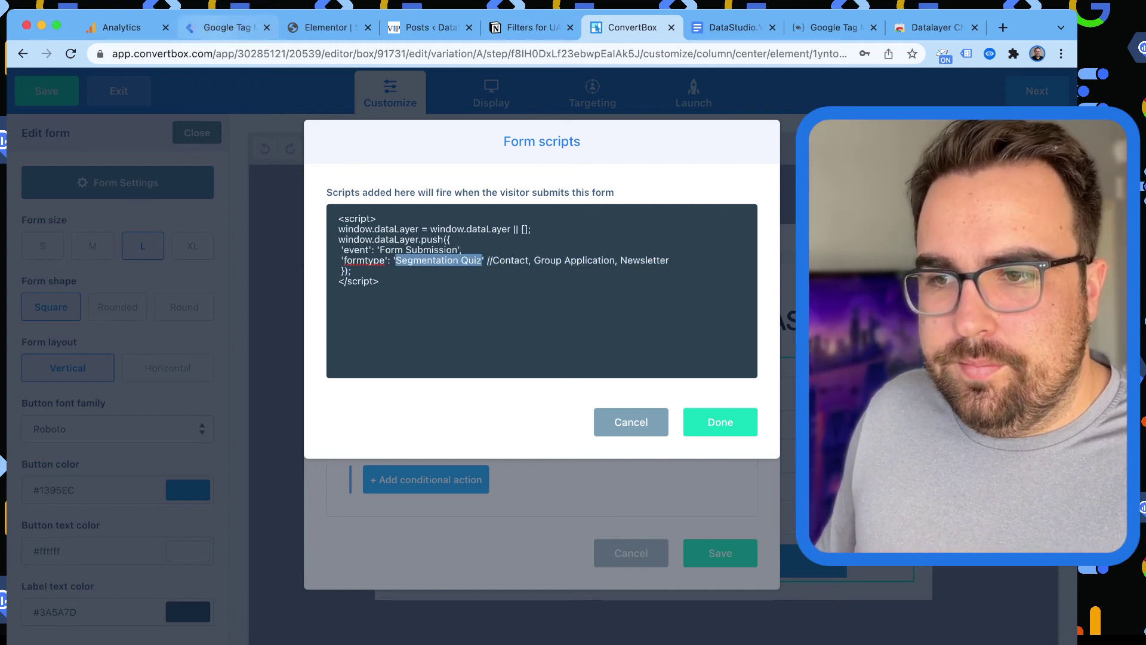
pyautogui.click(227, 28)
pyautogui.press('super+v')
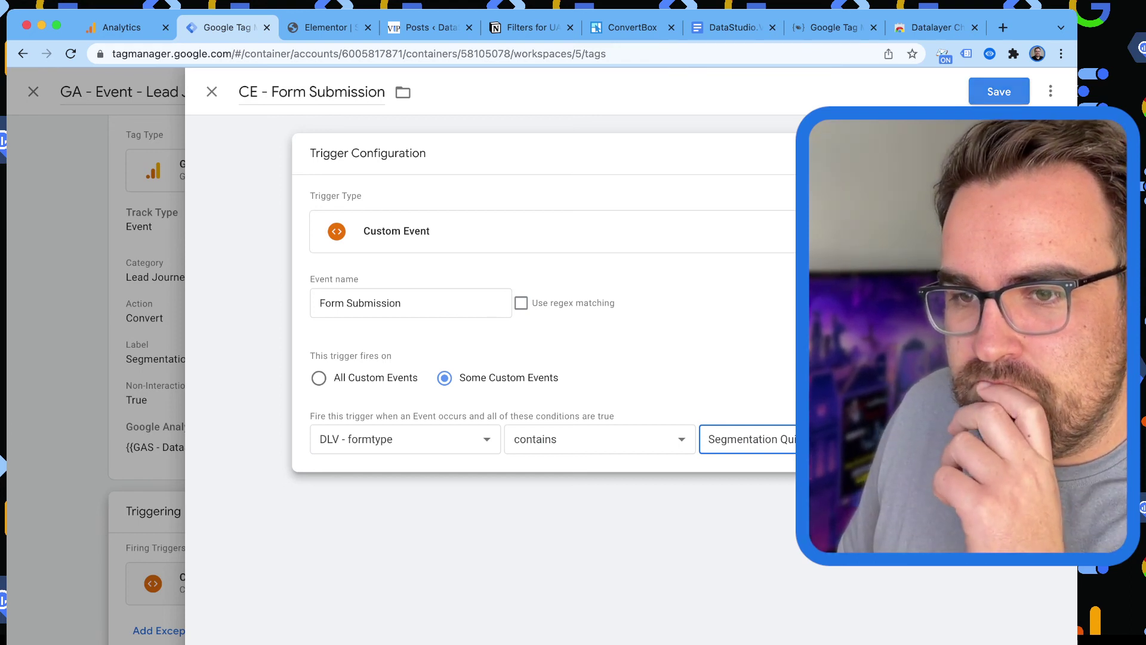
# Save the trigger and swap CE - elementorFormSubmitted for CE - Form Submission as the tag's firing trigger.
pyautogui.press('Return')
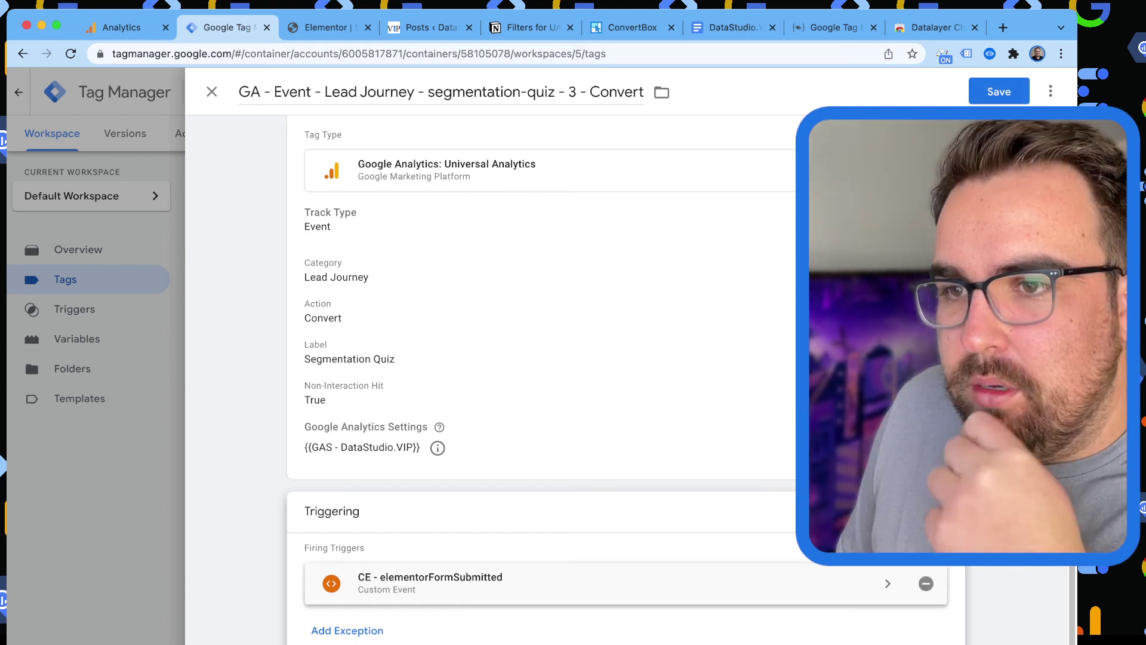
pyautogui.click(925, 583)
pyautogui.click(624, 588)
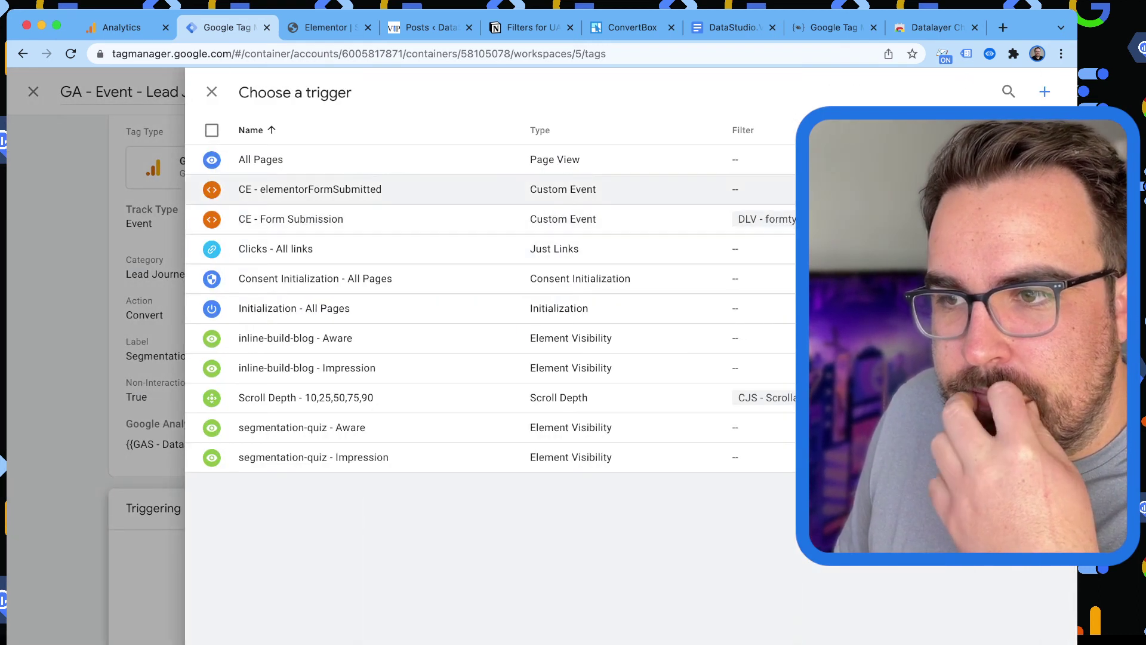
pyautogui.click(291, 219)
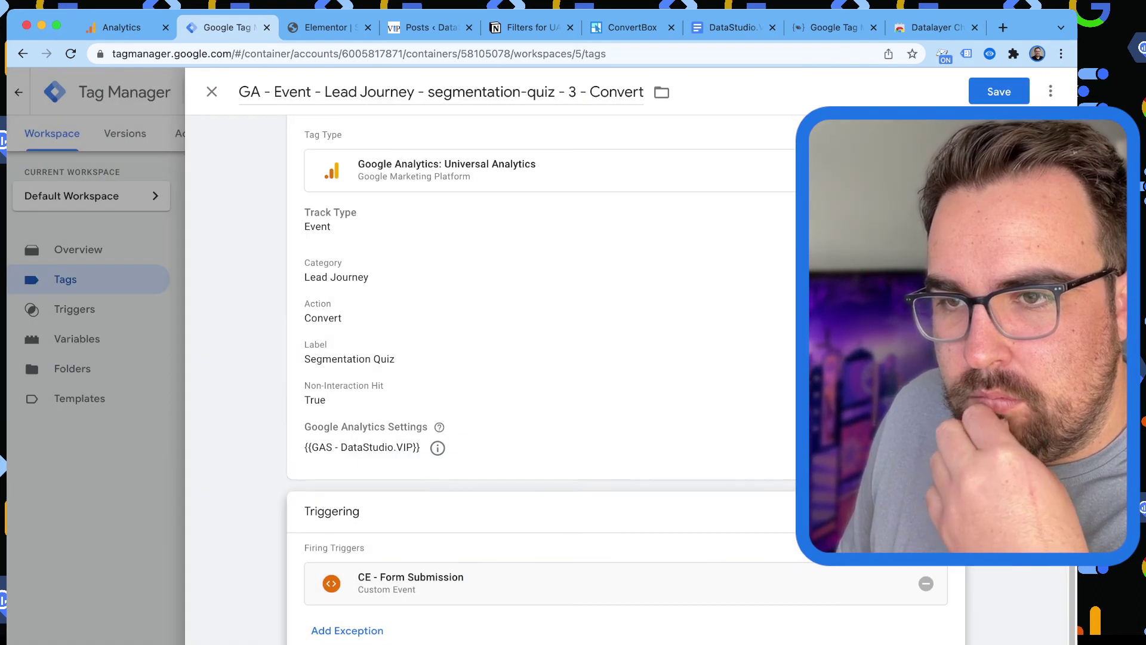
# Rename the trigger to 'CE - Form Submission - Segmentation Quiz' and save it.
pyautogui.click(597, 583)
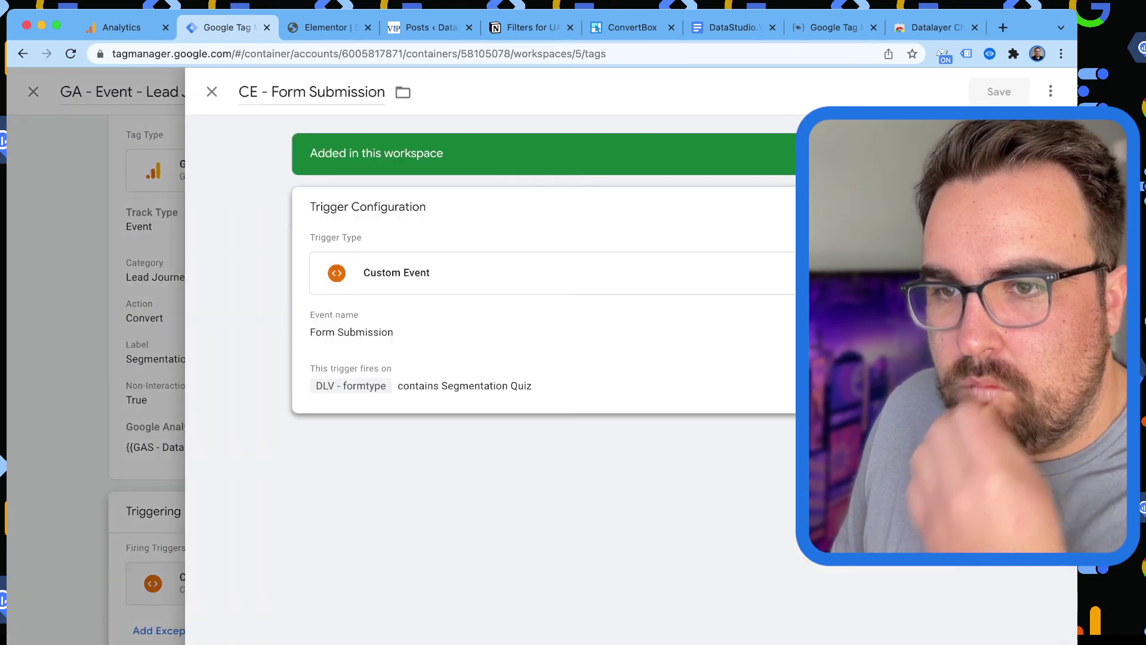
pyautogui.click(367, 92)
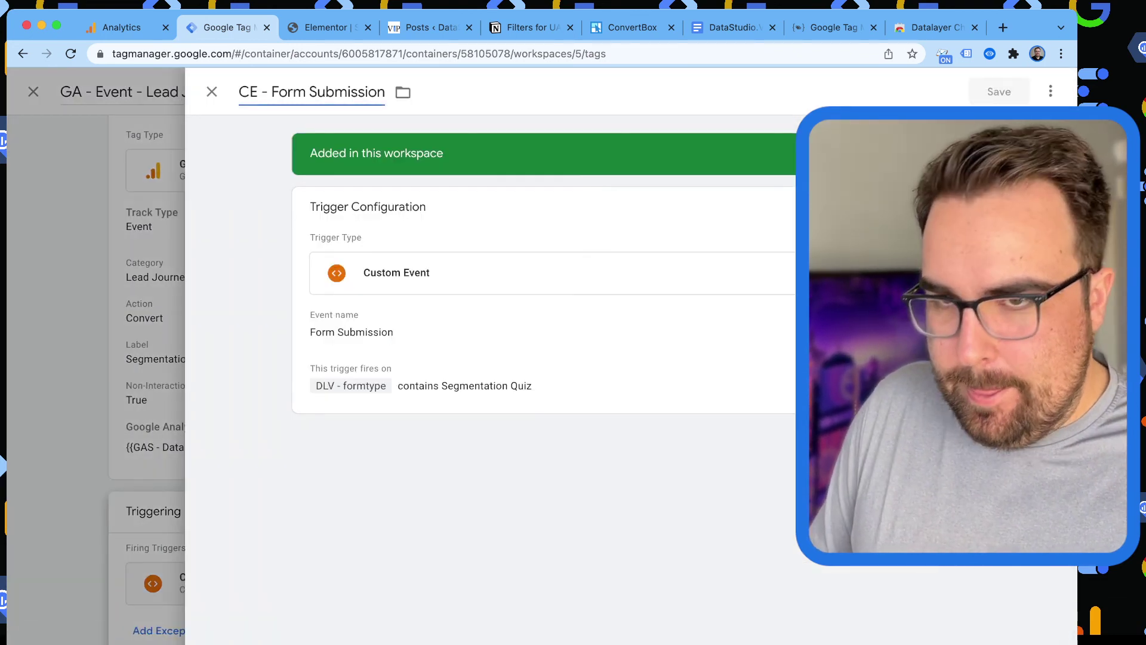
pyautogui.press('BackSpace')
pyautogui.press('Delete')
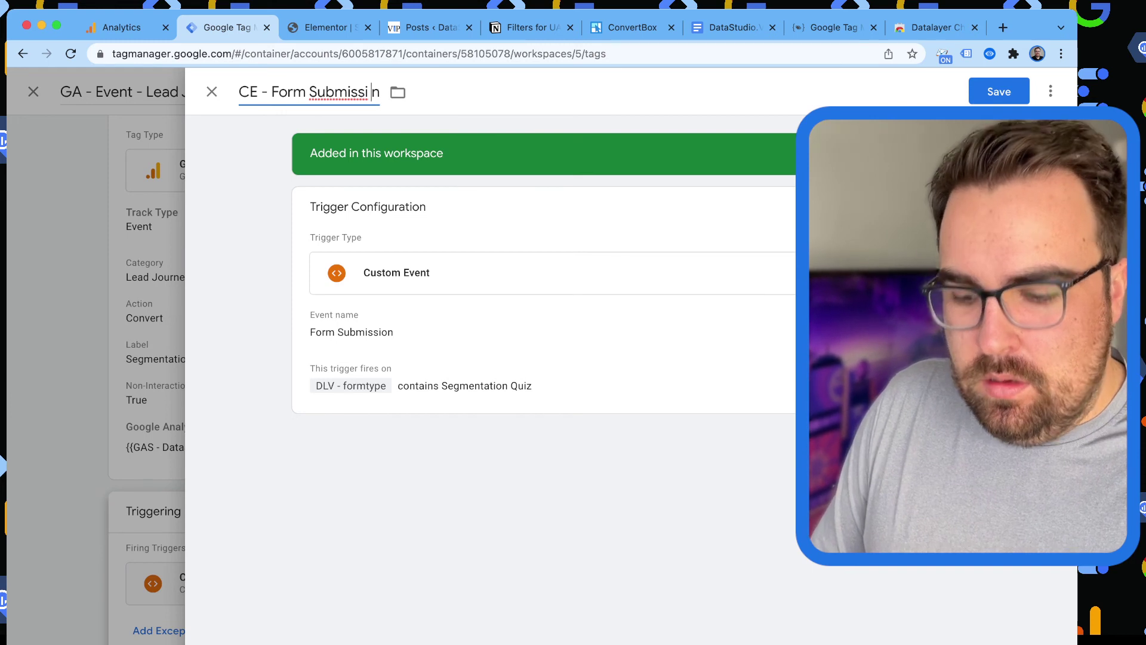
pyautogui.write('o')
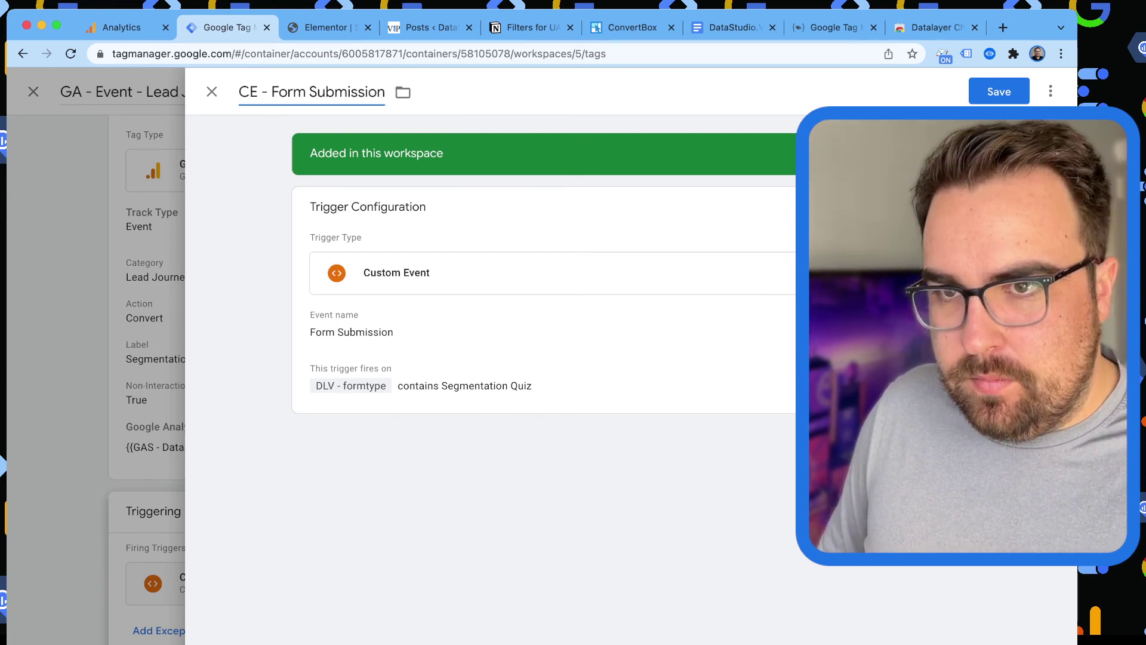
pyautogui.press('Right')
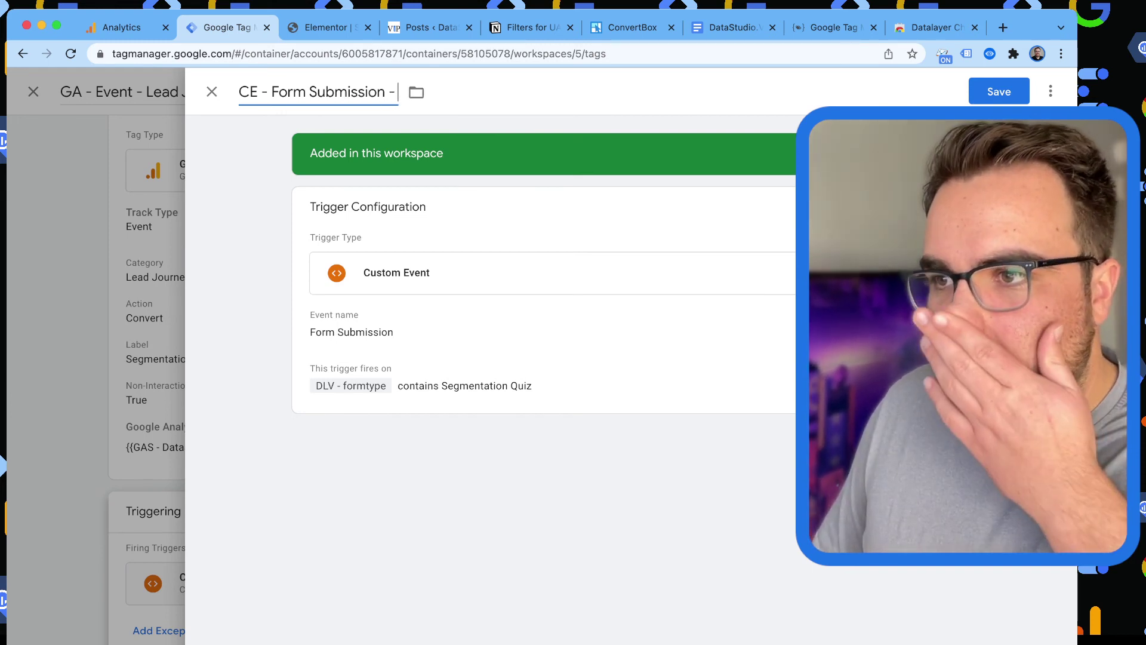
pyautogui.write('- Segmentation Quiz')
pyautogui.click(998, 91)
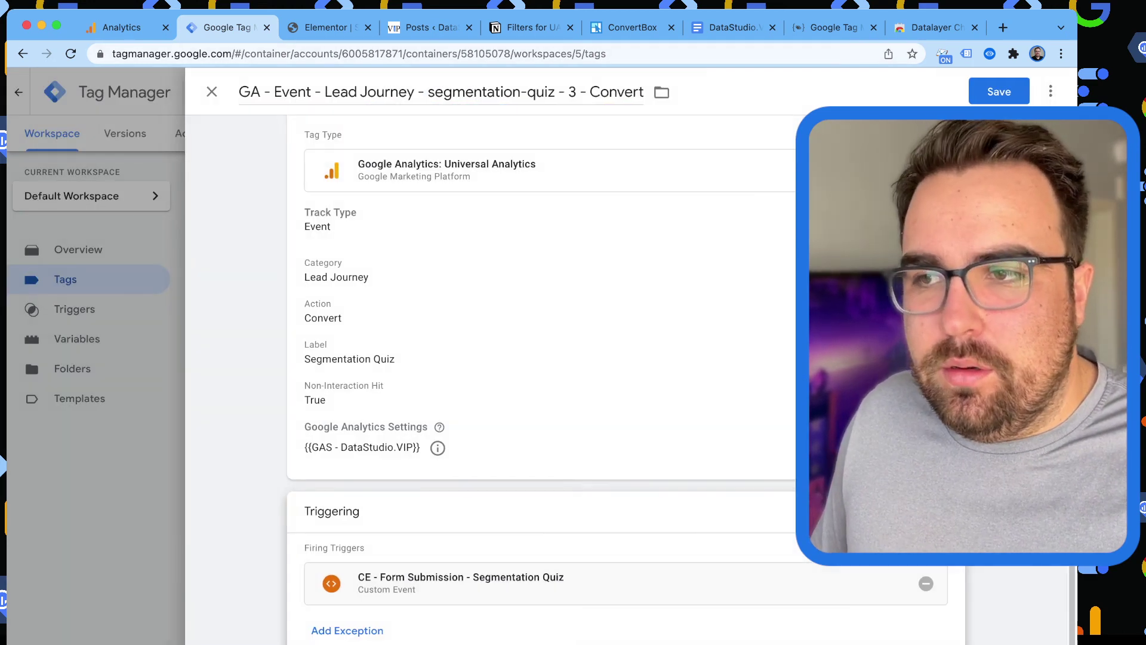
# Save the segmentation-quiz - 3 - Convert tag.
pyautogui.click(998, 91)
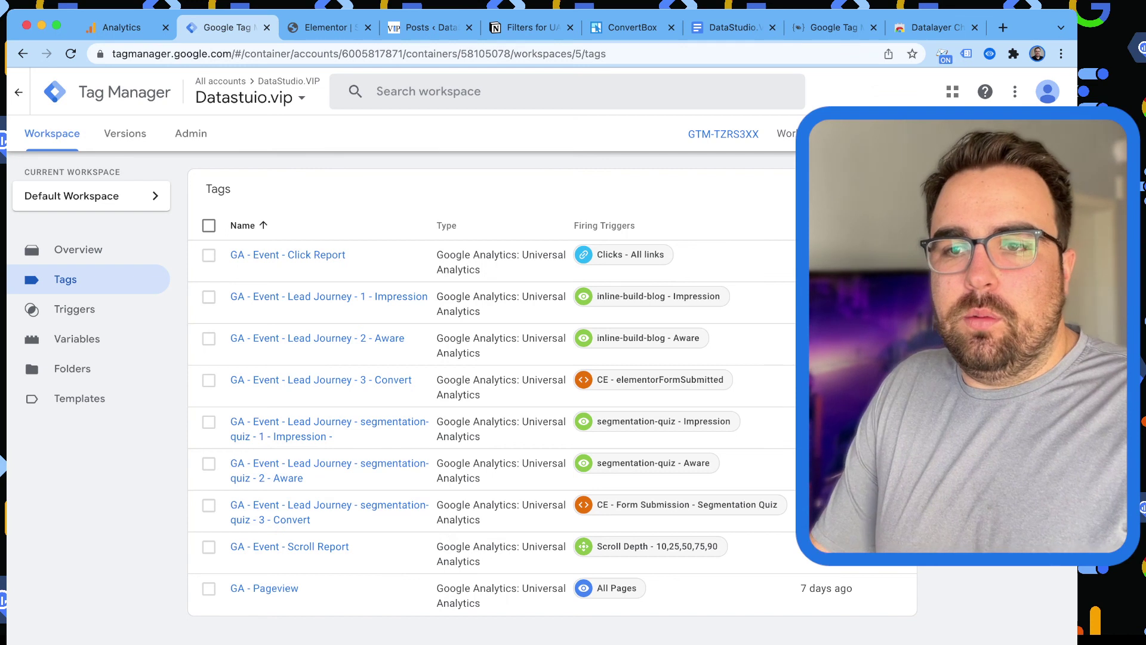
pyautogui.press('super+Tab')
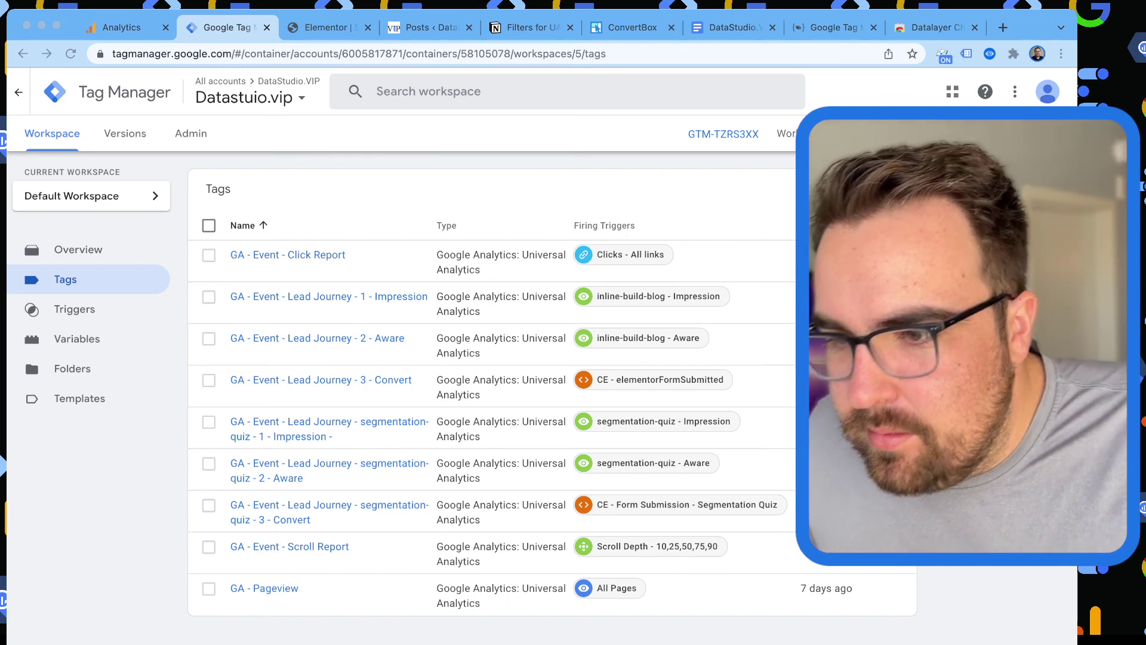
pyautogui.press('super+Tab')
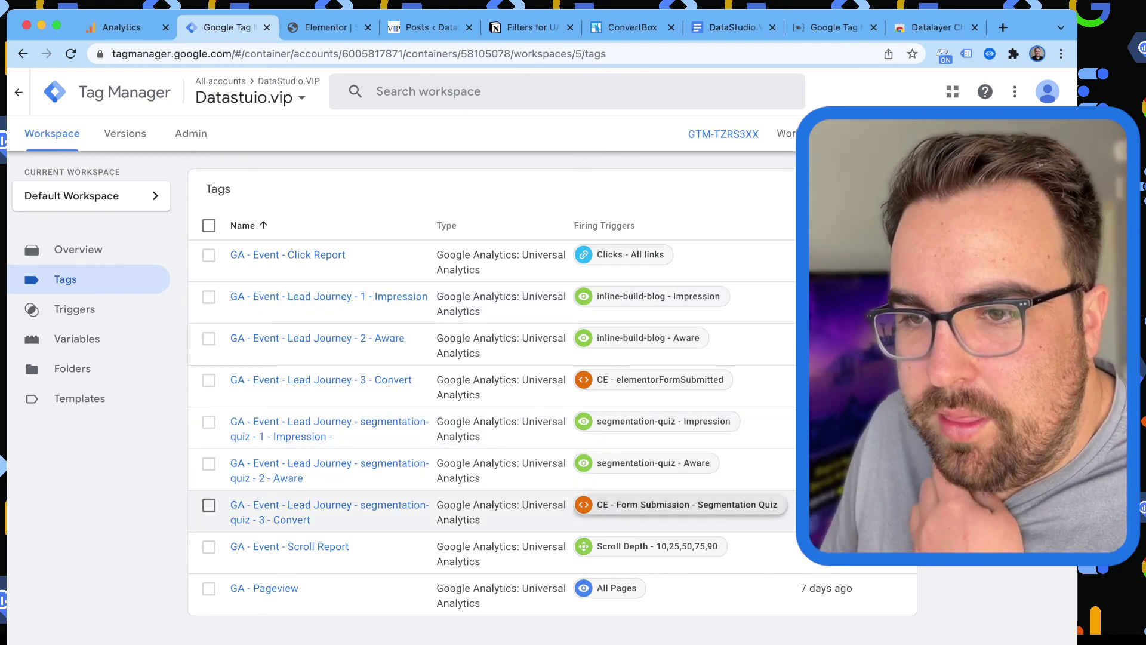
# Change the segmentation-quiz - 2 - Aware tag's Action from Impression to Aware and save.
pyautogui.click(501, 470)
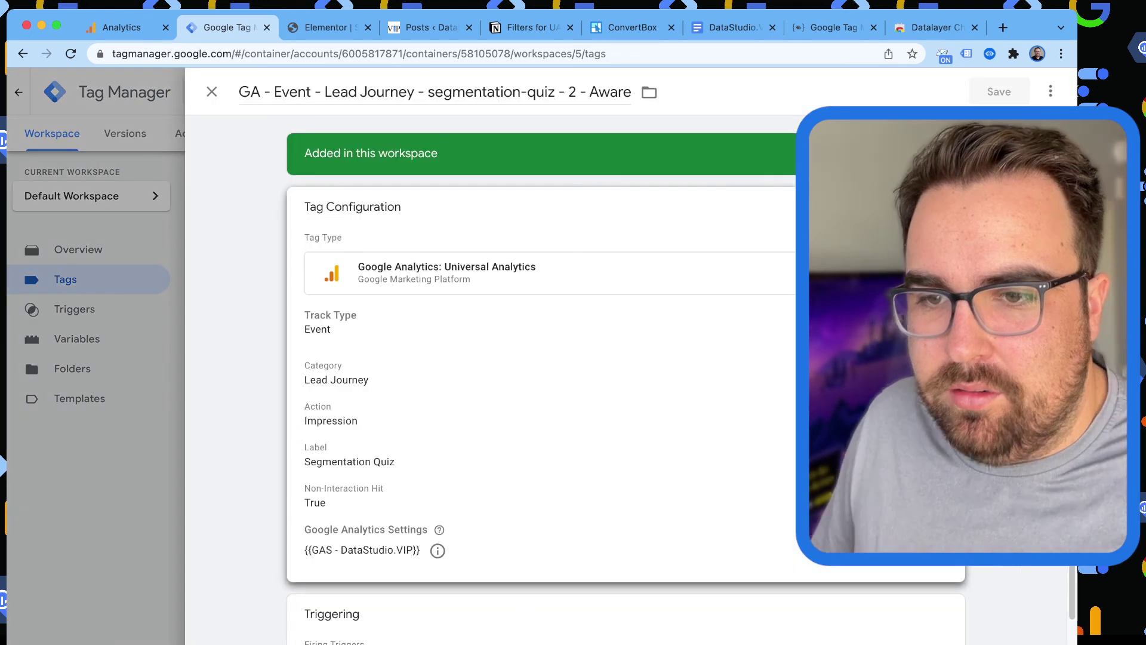
pyautogui.click(331, 421)
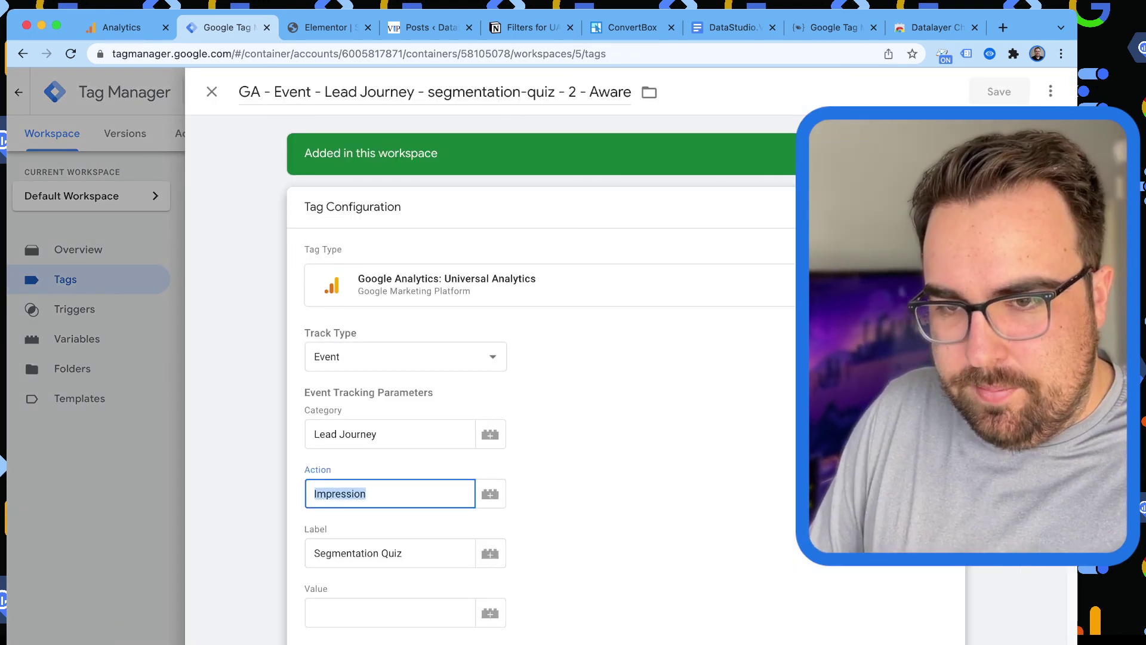
pyautogui.write('Aware')
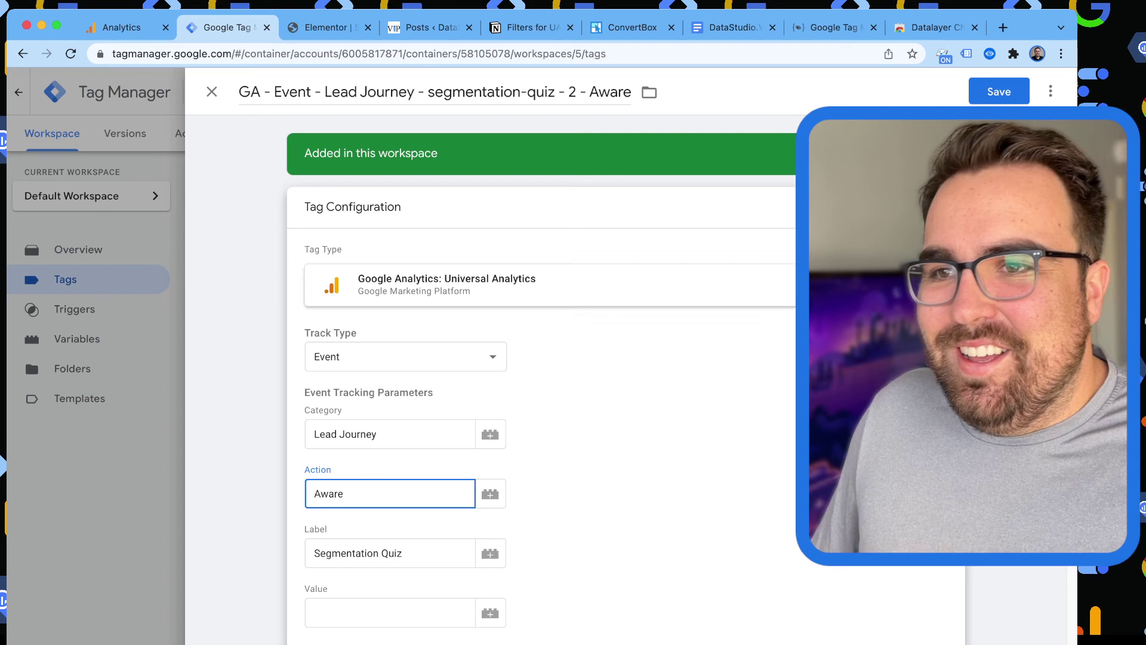
pyautogui.press('Return')
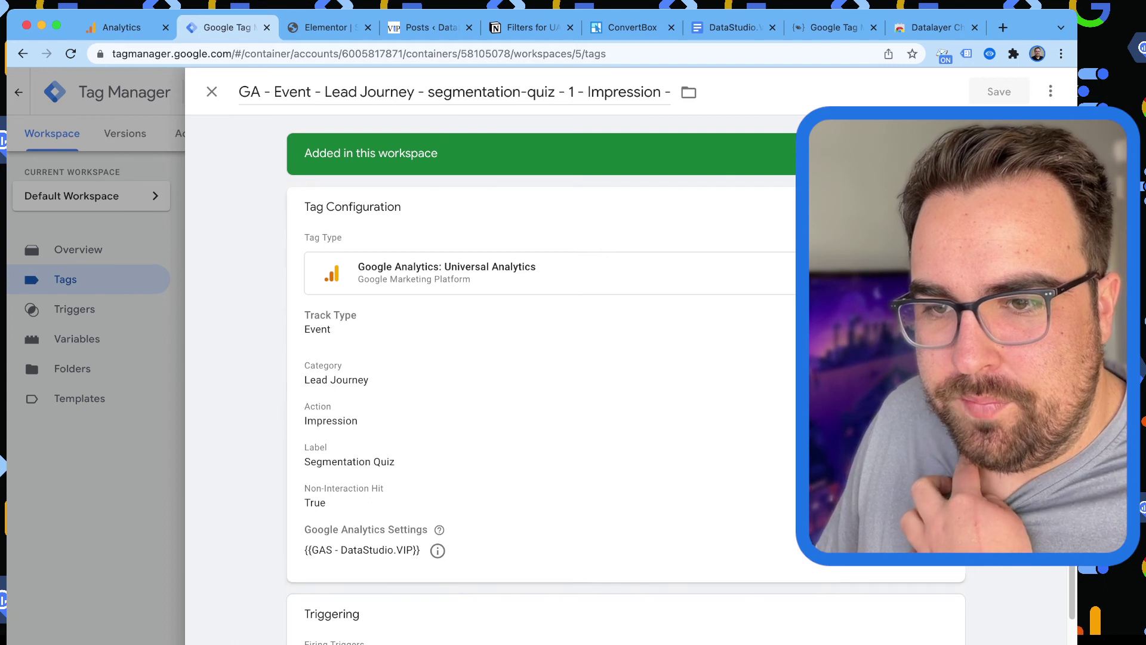
pyautogui.press('Escape')
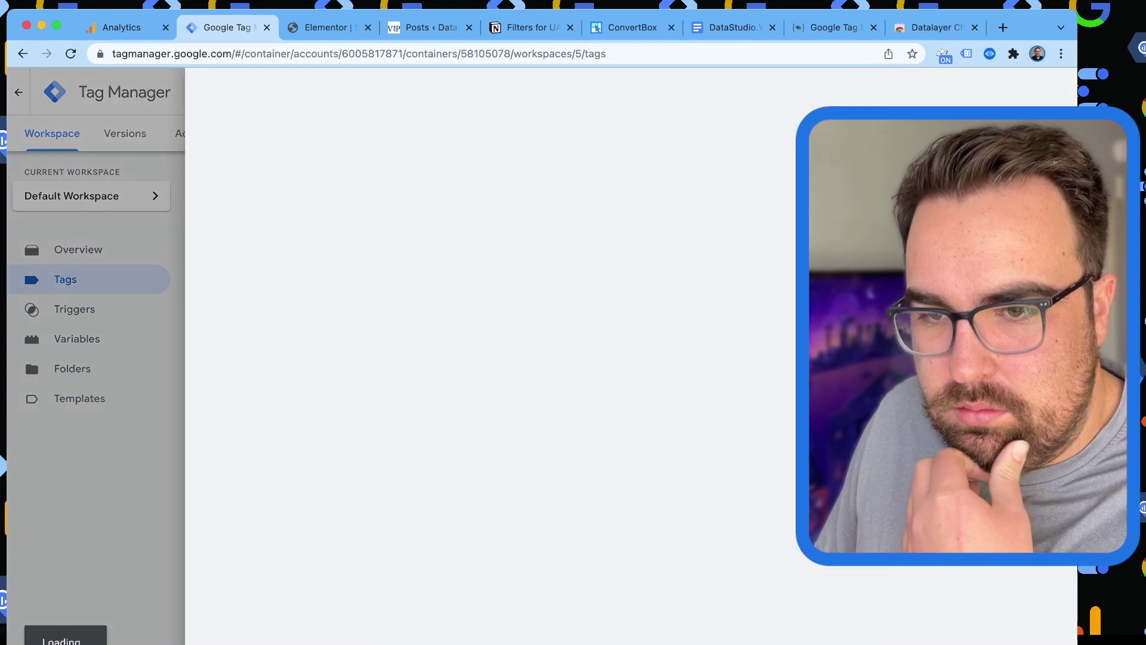
# Review the segmentation-quiz - Aware trigger and return to the tags list.
pyautogui.scroll(-3, 597, 358)
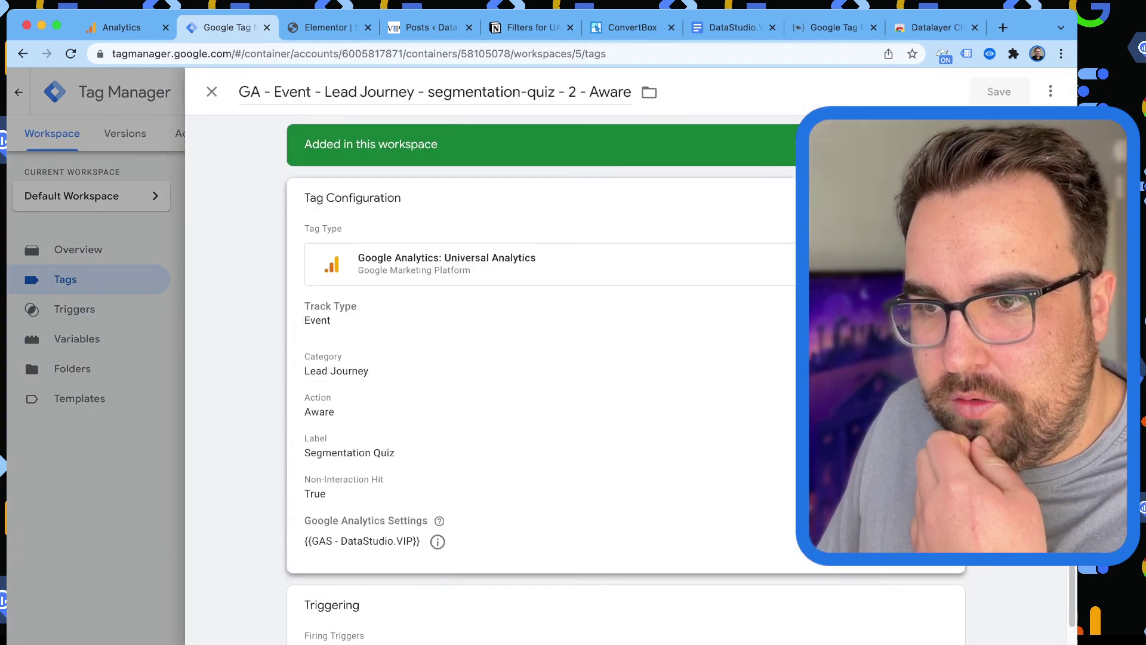
pyautogui.click(429, 614)
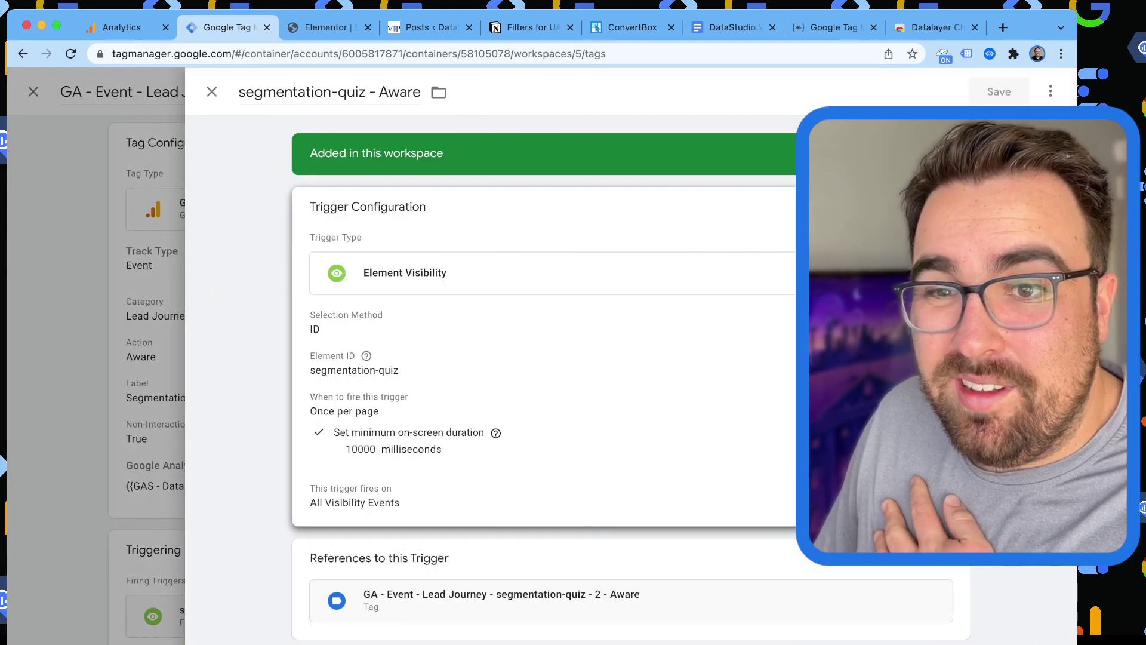
pyautogui.press('Escape')
pyautogui.press('Escape')
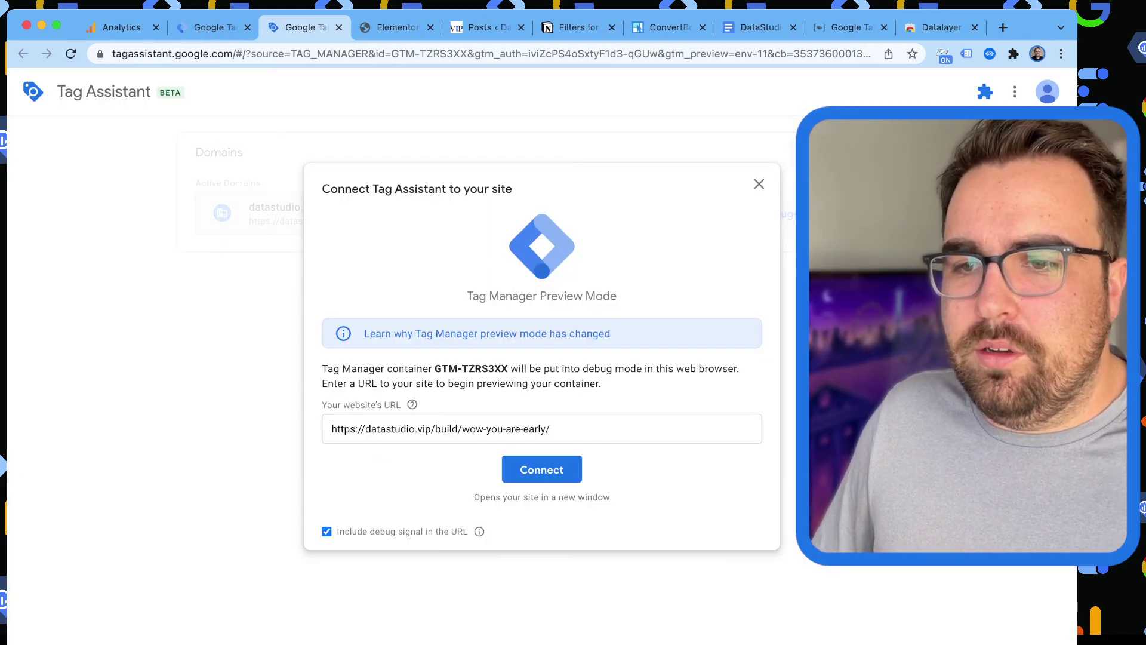
# Close the Elementor editor, WordPress posts list and stale debugging session tabs.
pyautogui.click(542, 469)
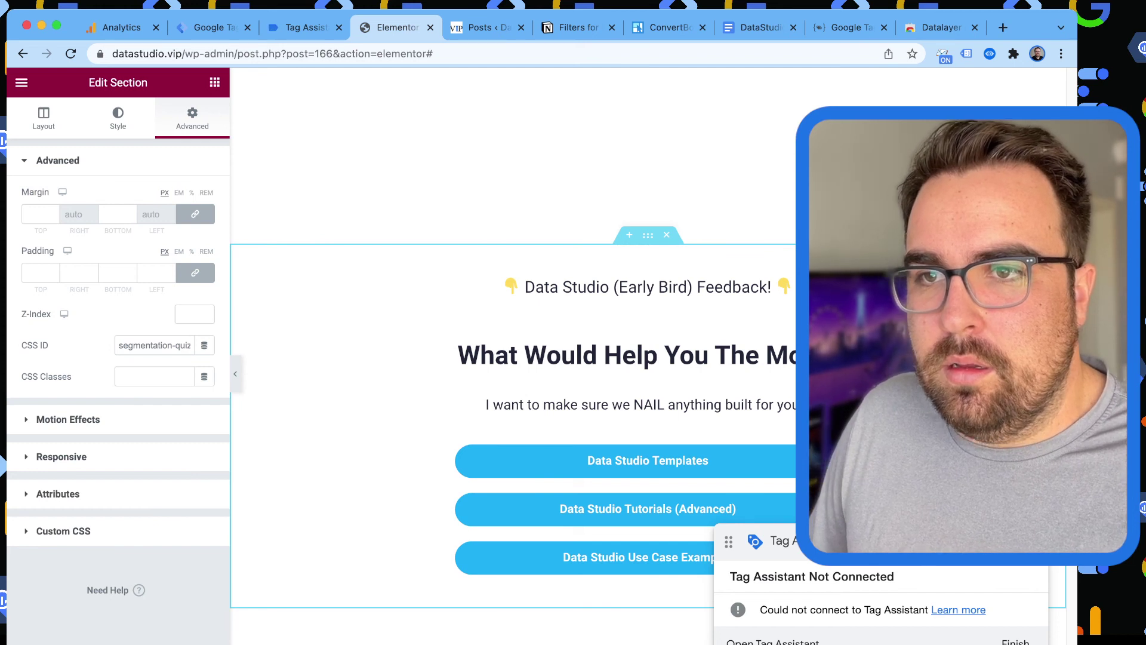
pyautogui.click(431, 27)
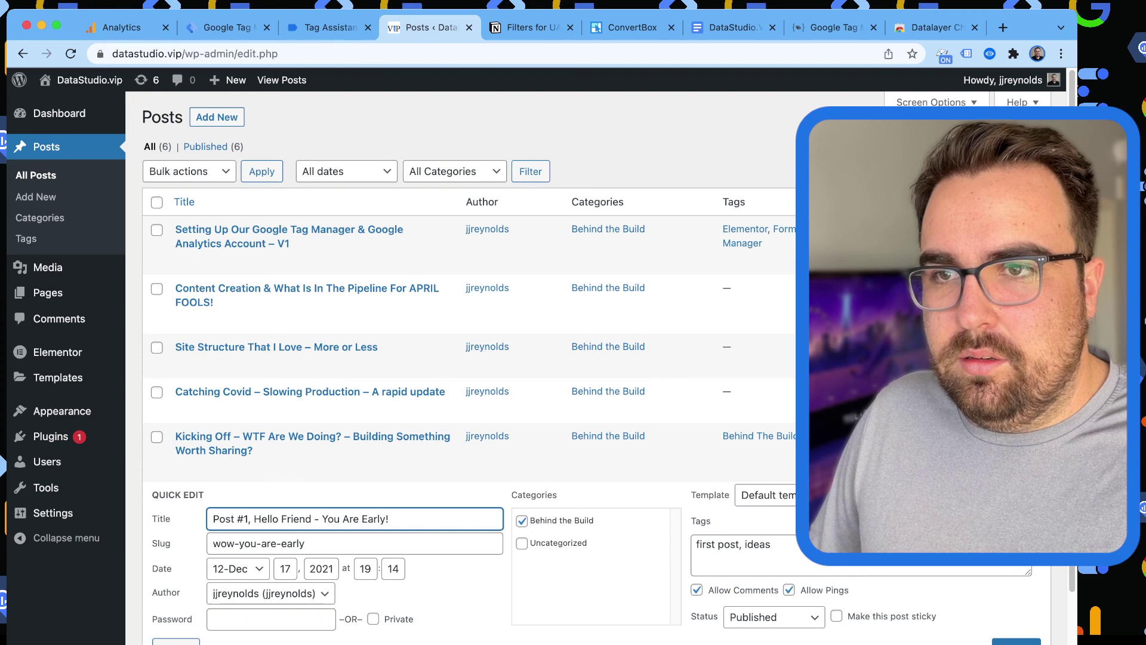
pyautogui.press('Return')
pyautogui.click(469, 27)
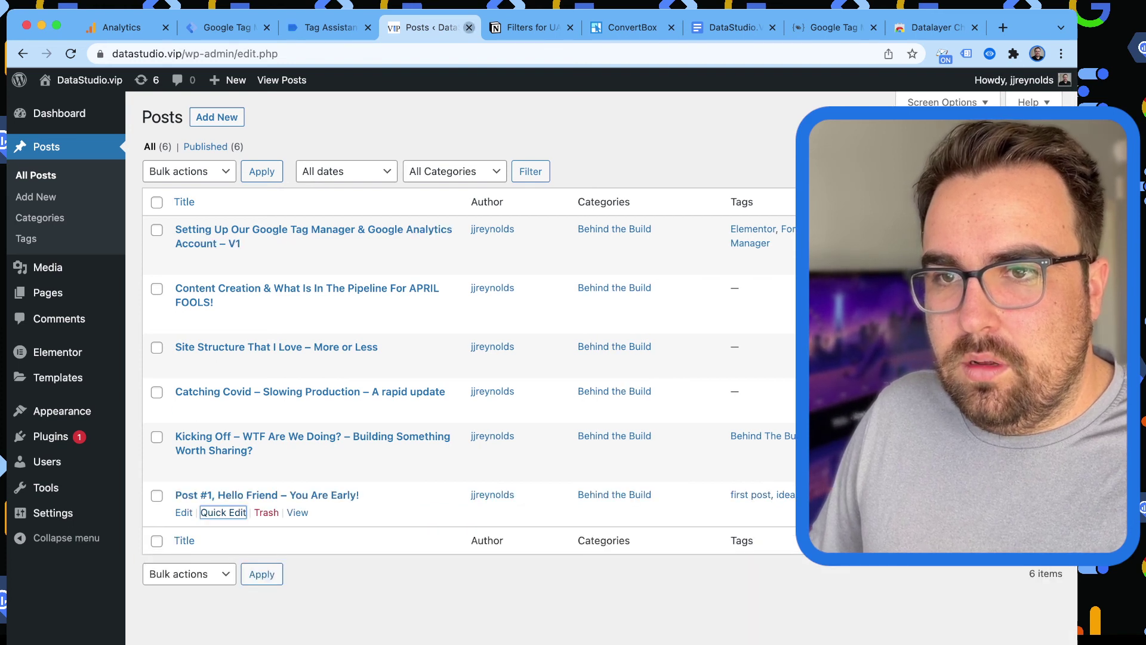
pyautogui.click(325, 28)
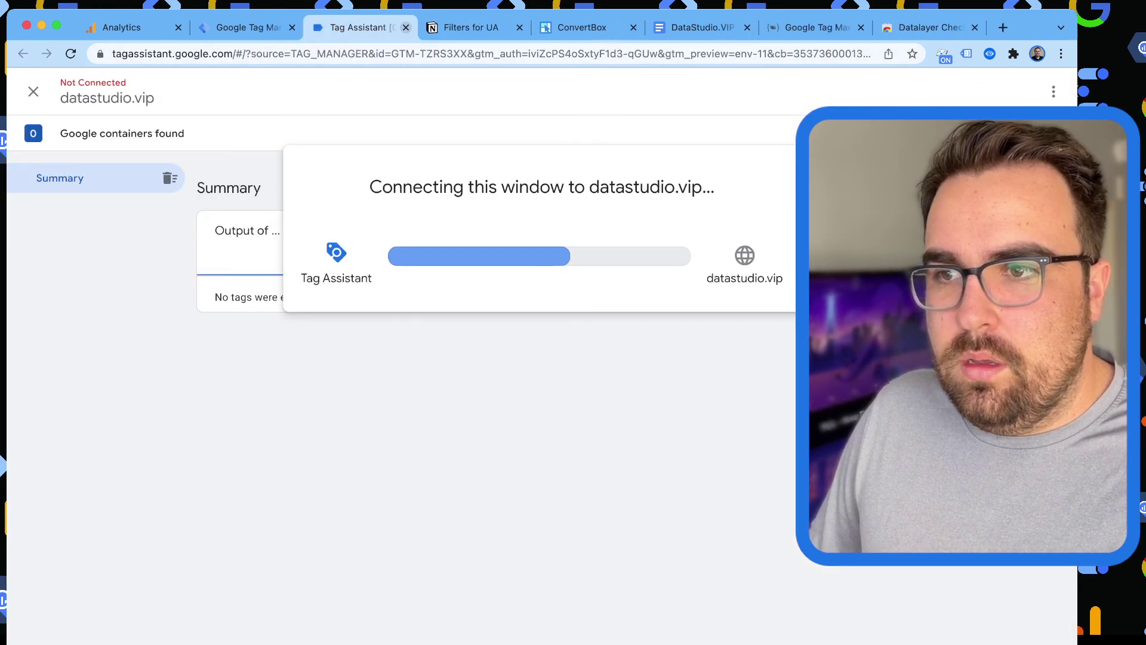
pyautogui.click(406, 27)
# Start a new preview and connect Tag Assistant to the datastudio.vip early-bird post URL.
pyautogui.click(251, 27)
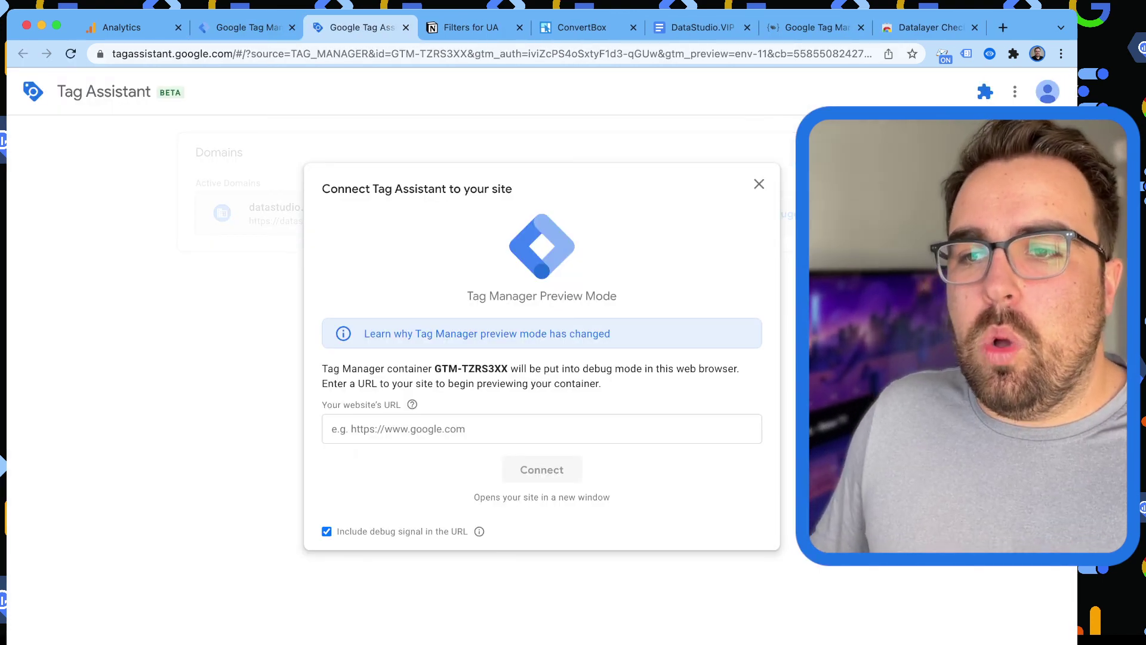
pyautogui.click(417, 429)
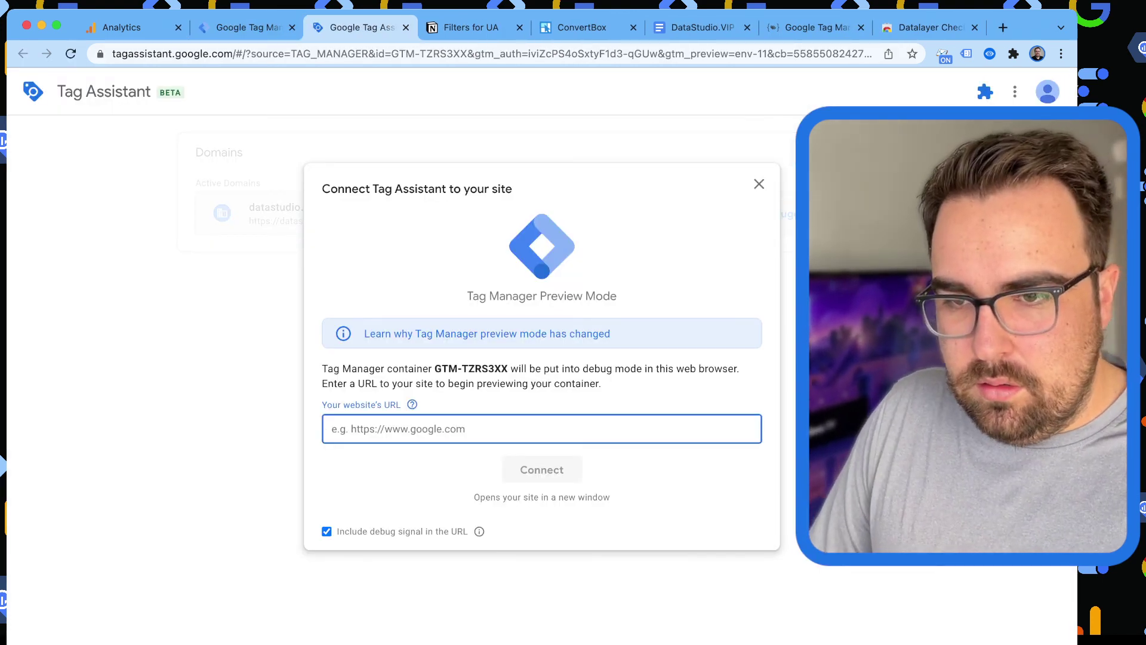
pyautogui.write('https')
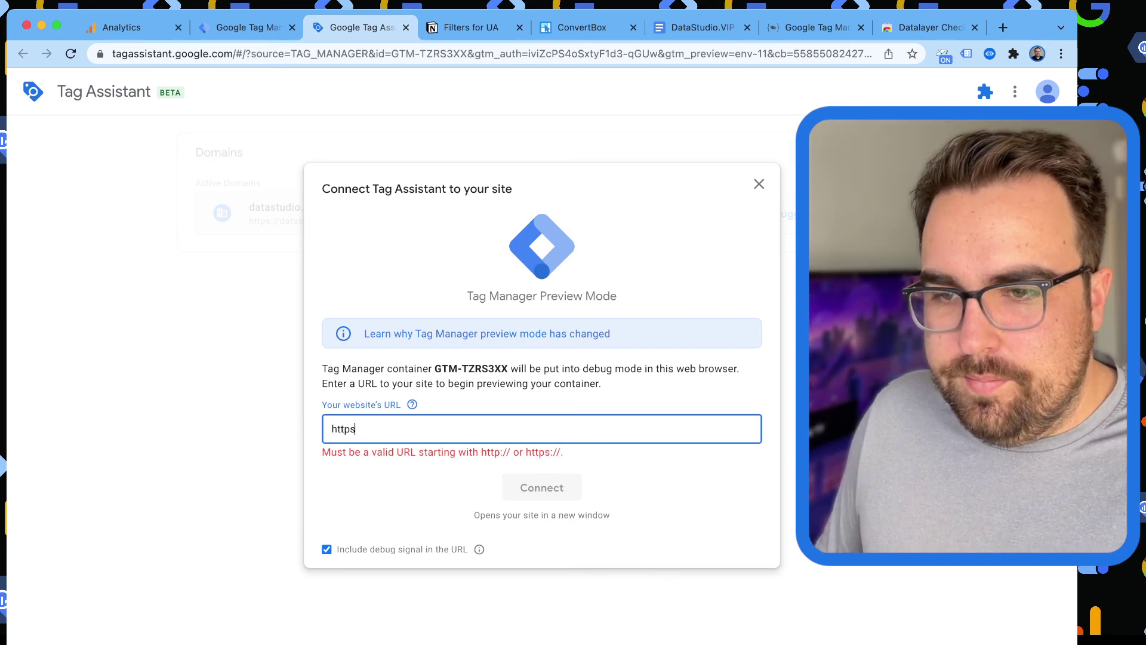
pyautogui.click(418, 429)
pyautogui.press('super+a')
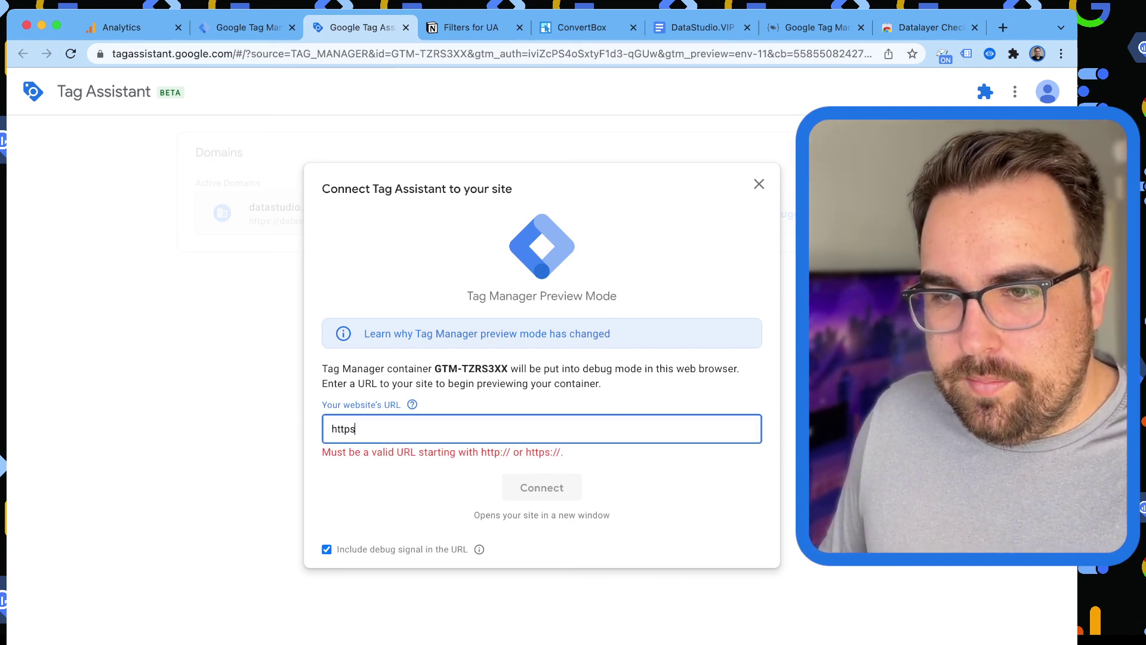
pyautogui.write('https://datastudio.vip/build/wow-you-are-early/')
pyautogui.press('Return')
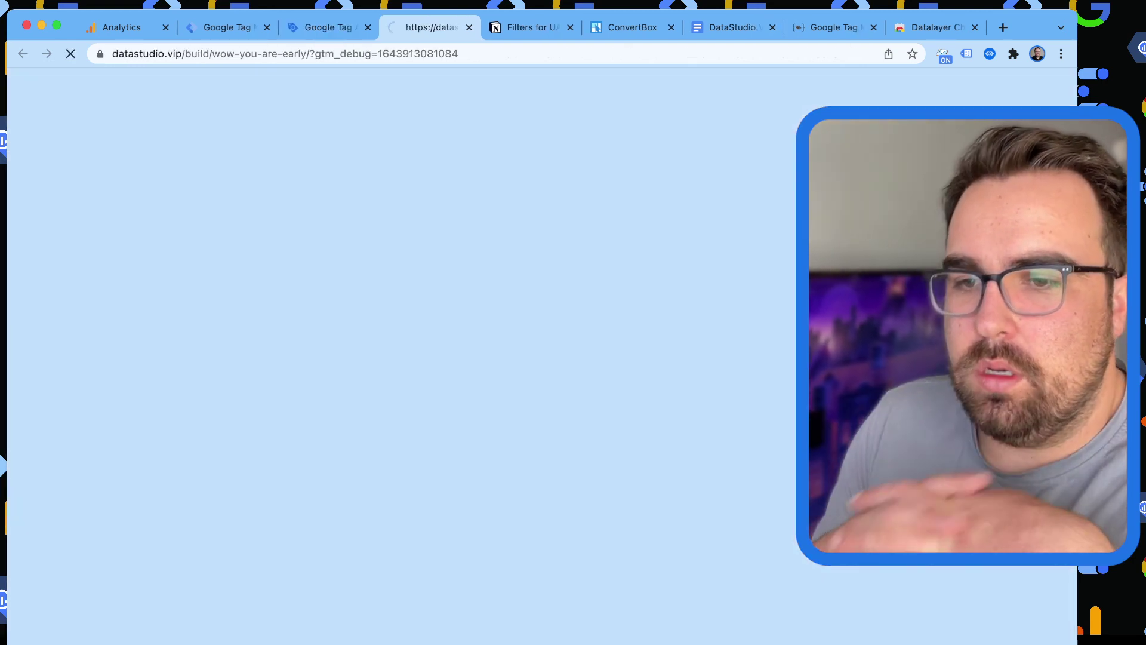
pyautogui.scroll(-20, 399, 358)
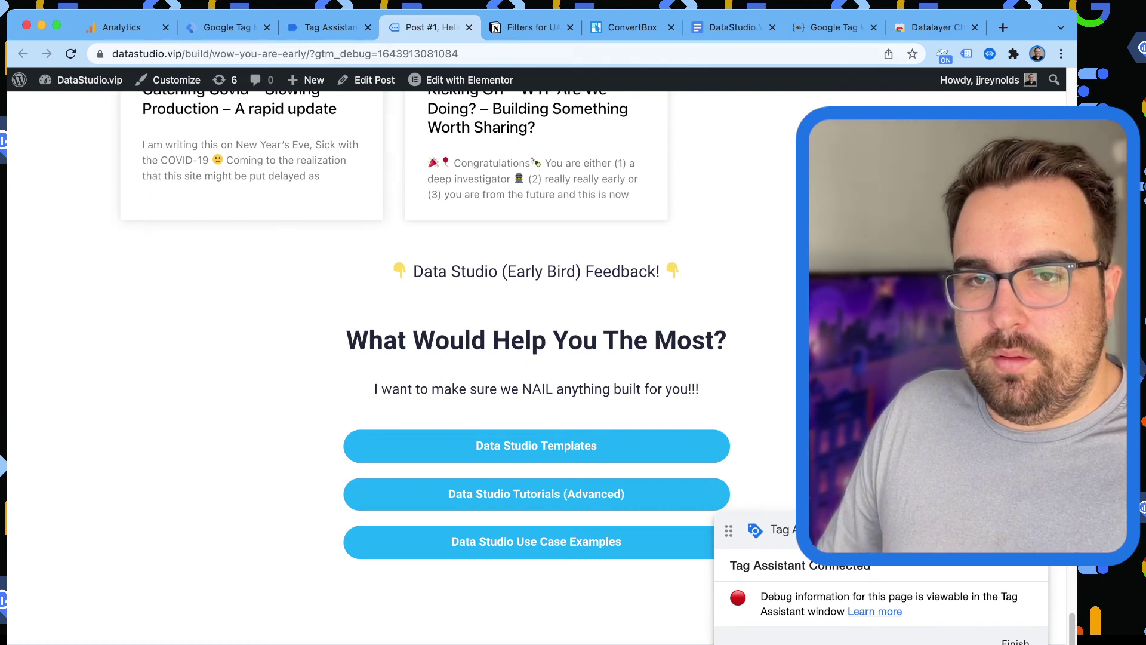
# Confirm the Impression and Aware tags fired on Element Visibility events, then answer the first quiz question.
pyautogui.click(326, 27)
pyautogui.click(541, 351)
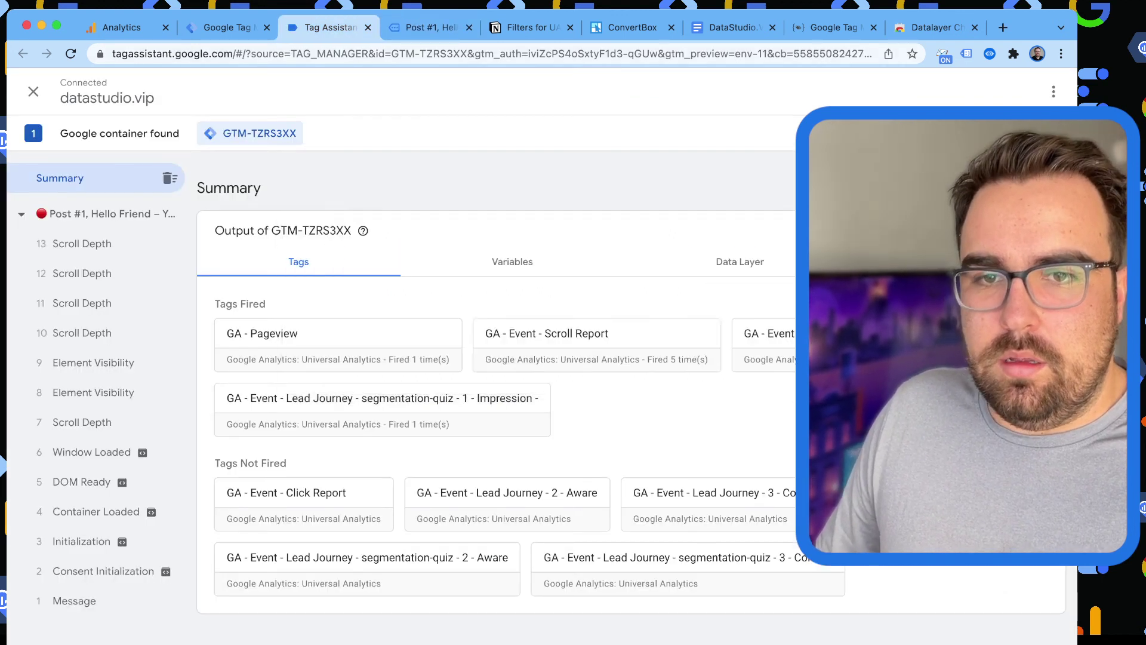
pyautogui.click(93, 392)
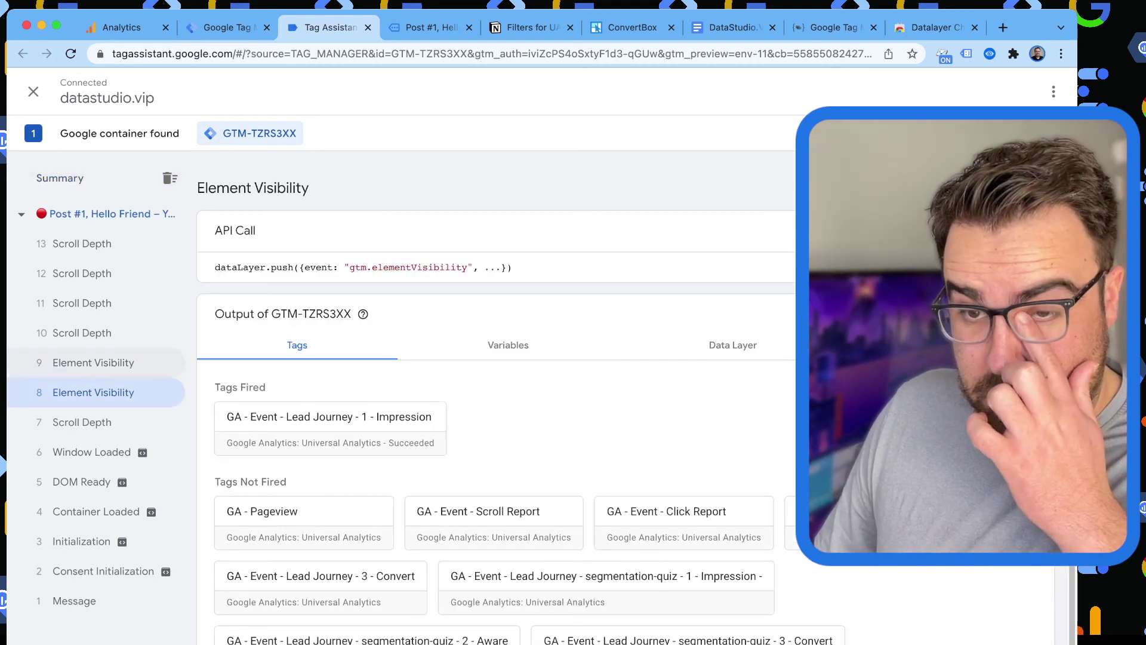
pyautogui.click(93, 362)
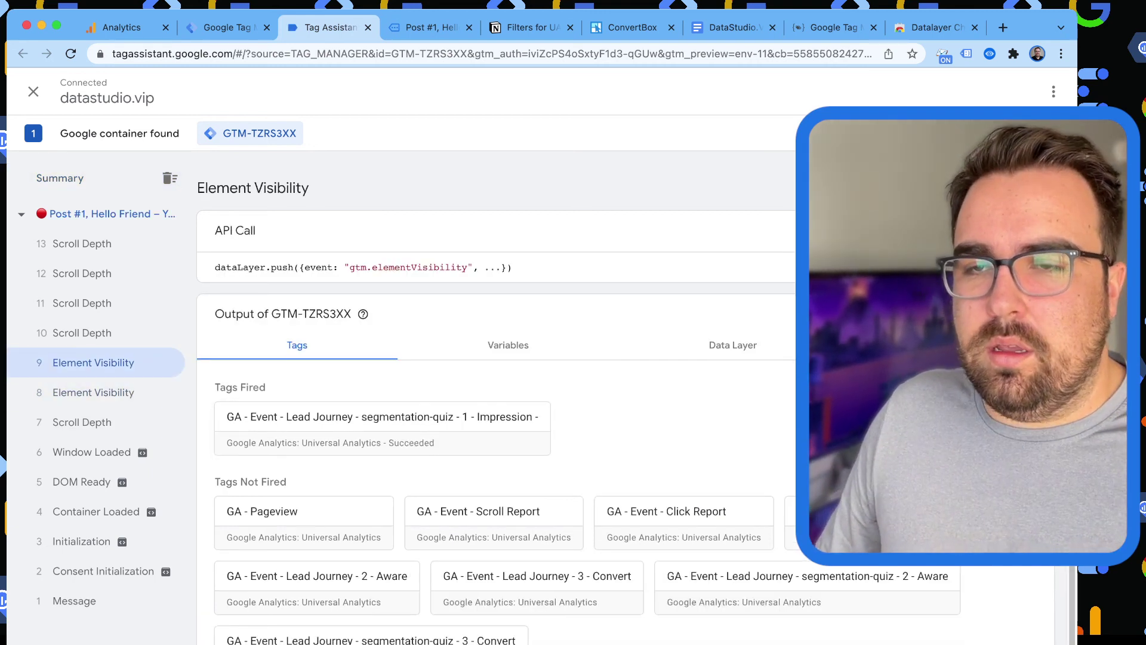
pyautogui.hotkey('ctrl', 'Tab')
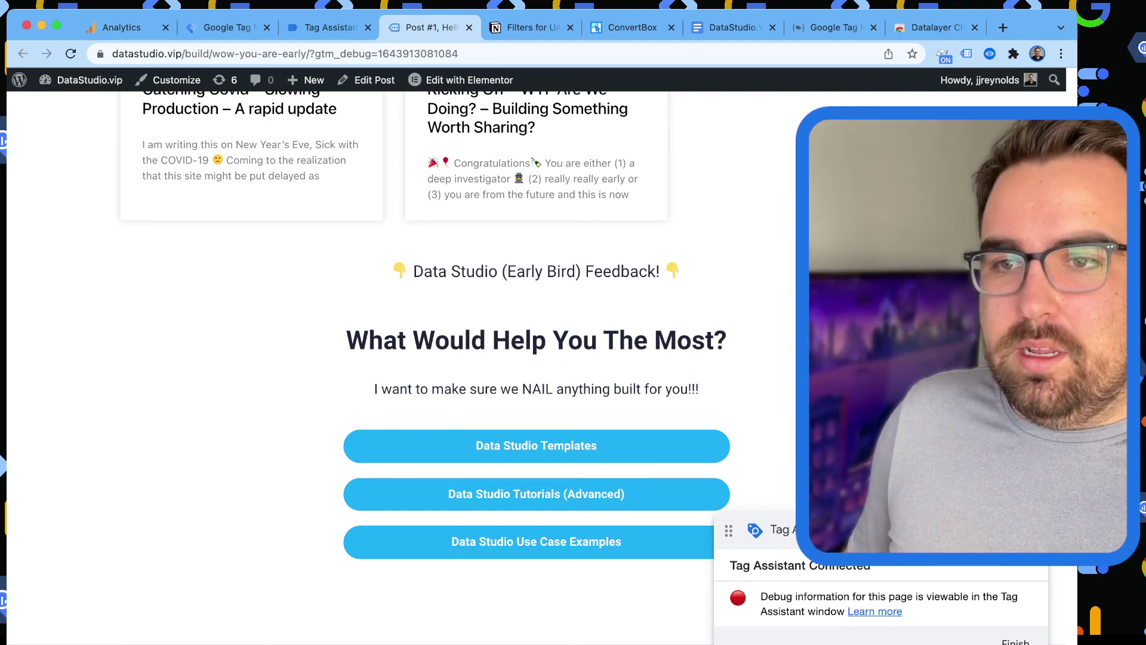
pyautogui.hotkey('ctrl', 'shift', 'Tab')
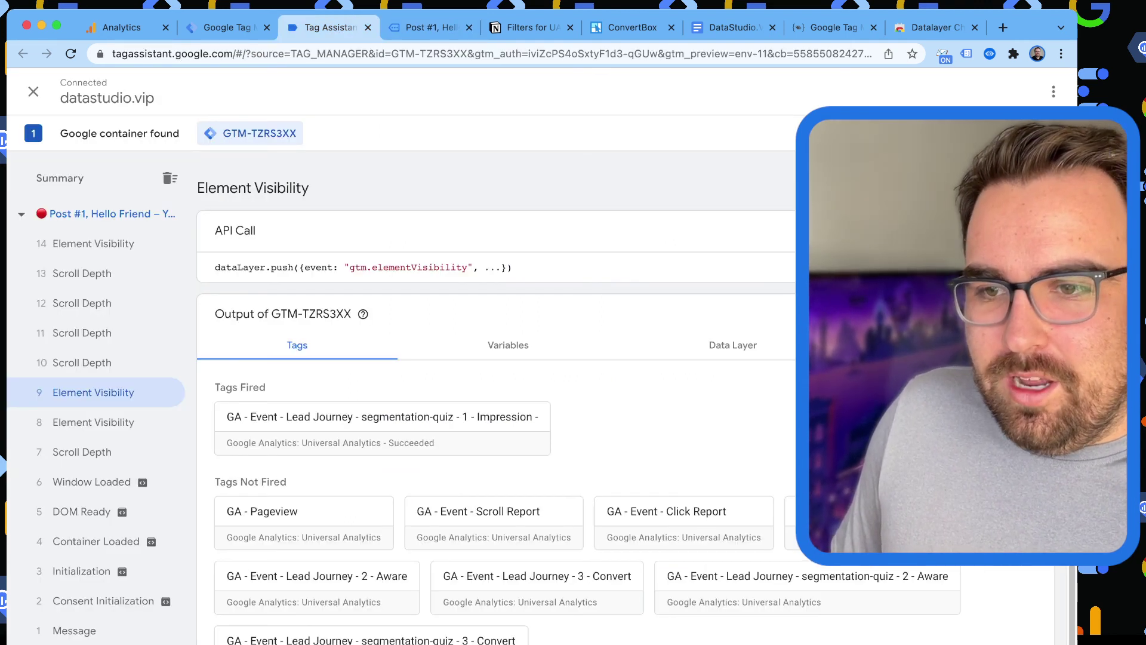
pyautogui.click(94, 244)
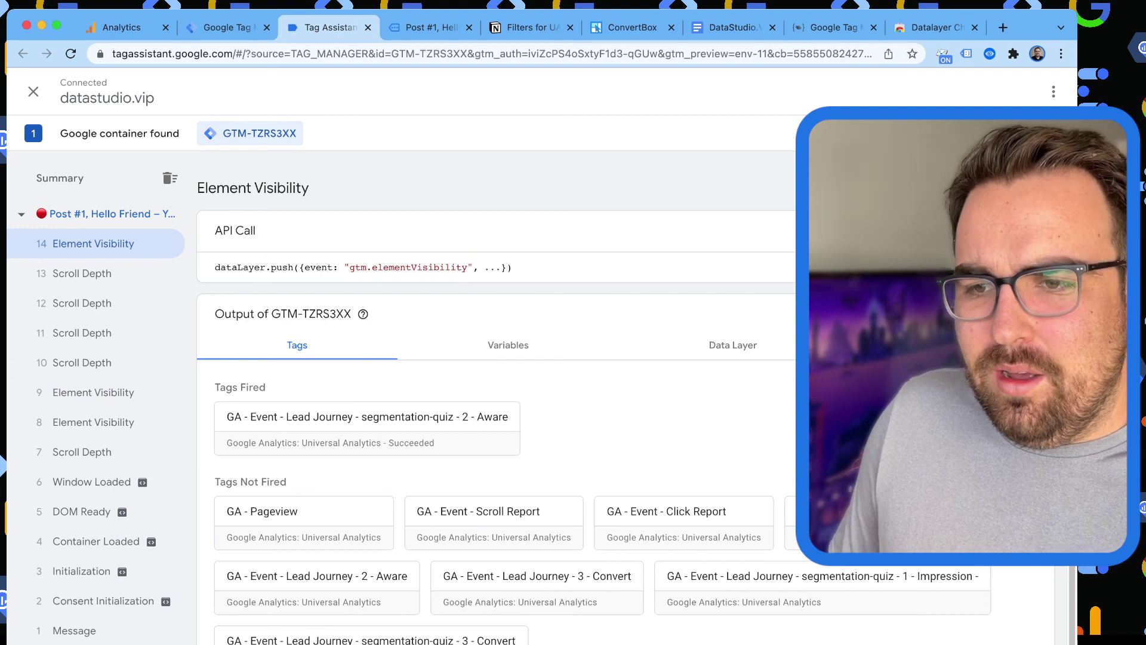
pyautogui.hotkey('ctrl', 'Tab')
pyautogui.click(536, 494)
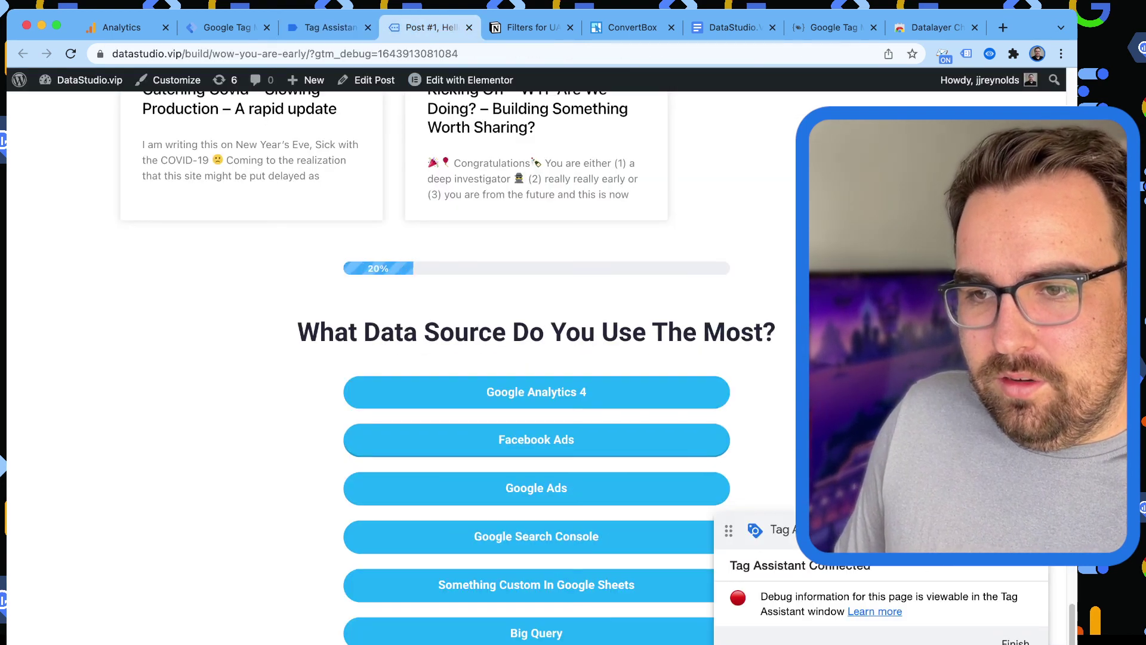
# Answer the remaining questions, enter 'I really want to know about GTM :)' and a first name, and submit.
pyautogui.click(536, 489)
pyautogui.click(536, 489)
pyautogui.click(536, 489)
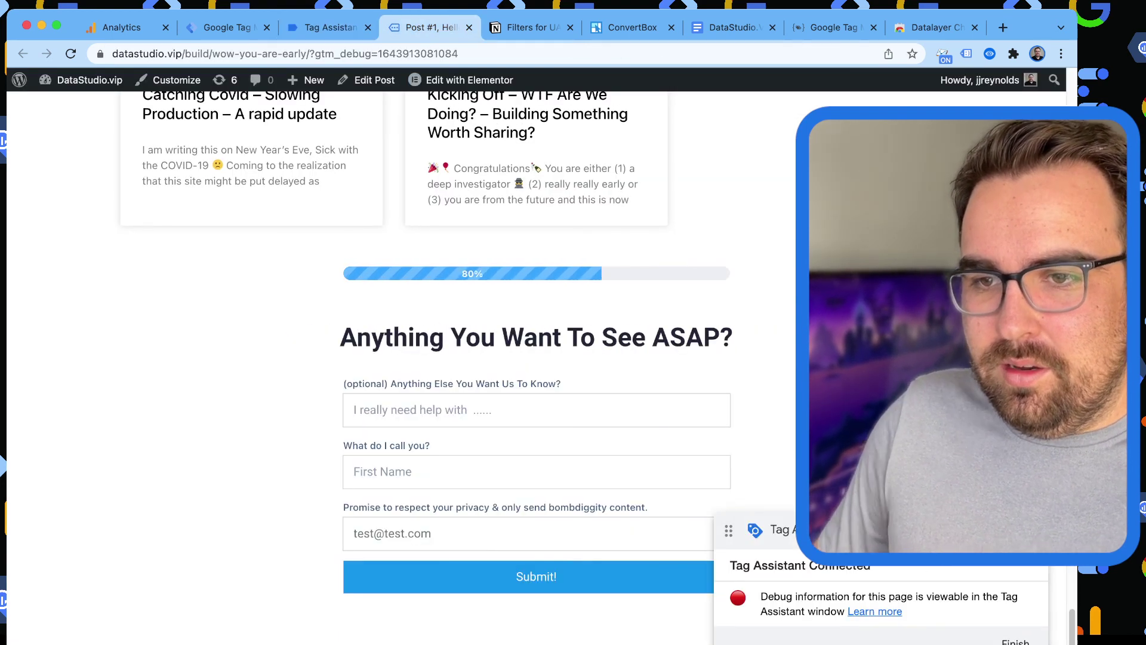
pyautogui.write('I really want to ')
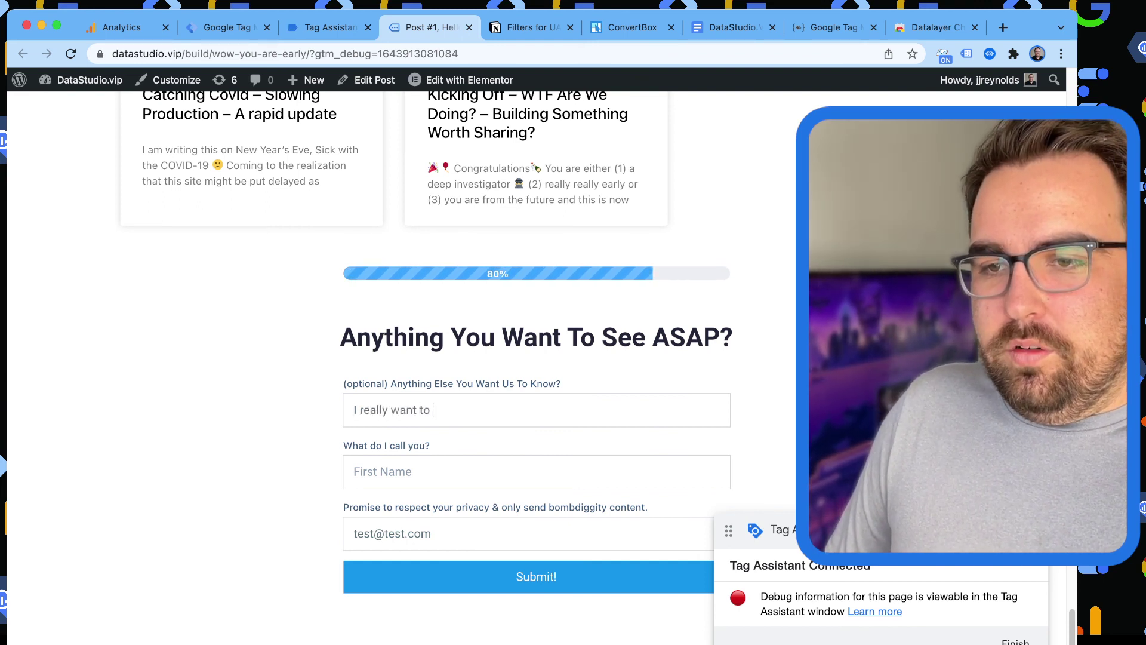
pyautogui.write('know about GTM :)')
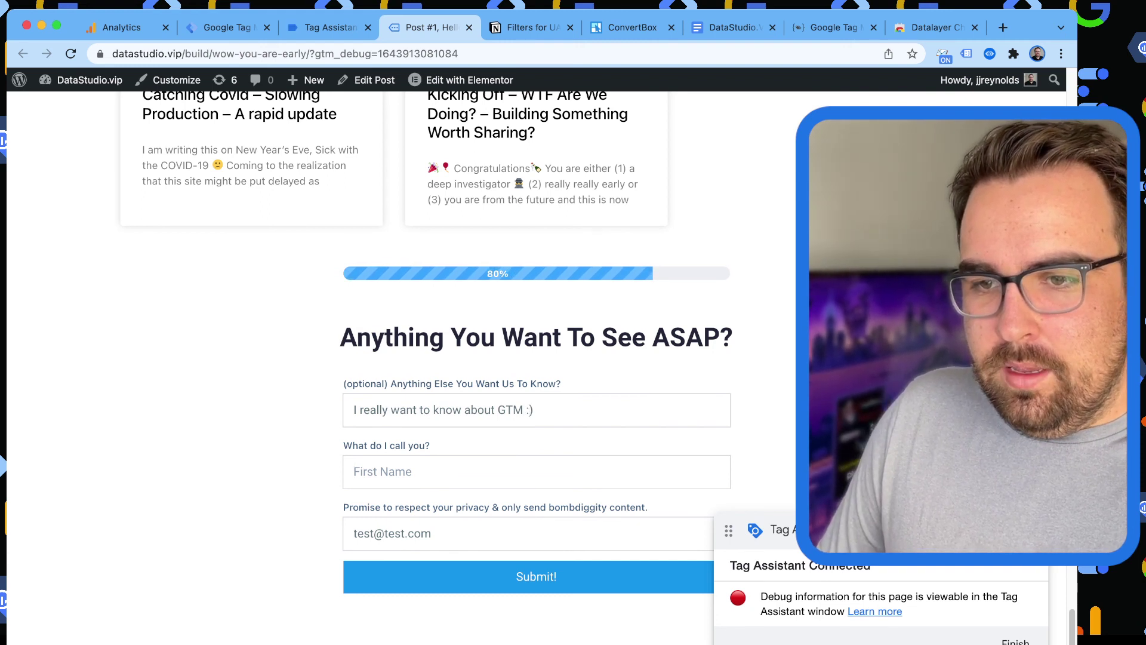
pyautogui.press('Tab')
pyautogui.write('JJ')
pyautogui.press('Tab')
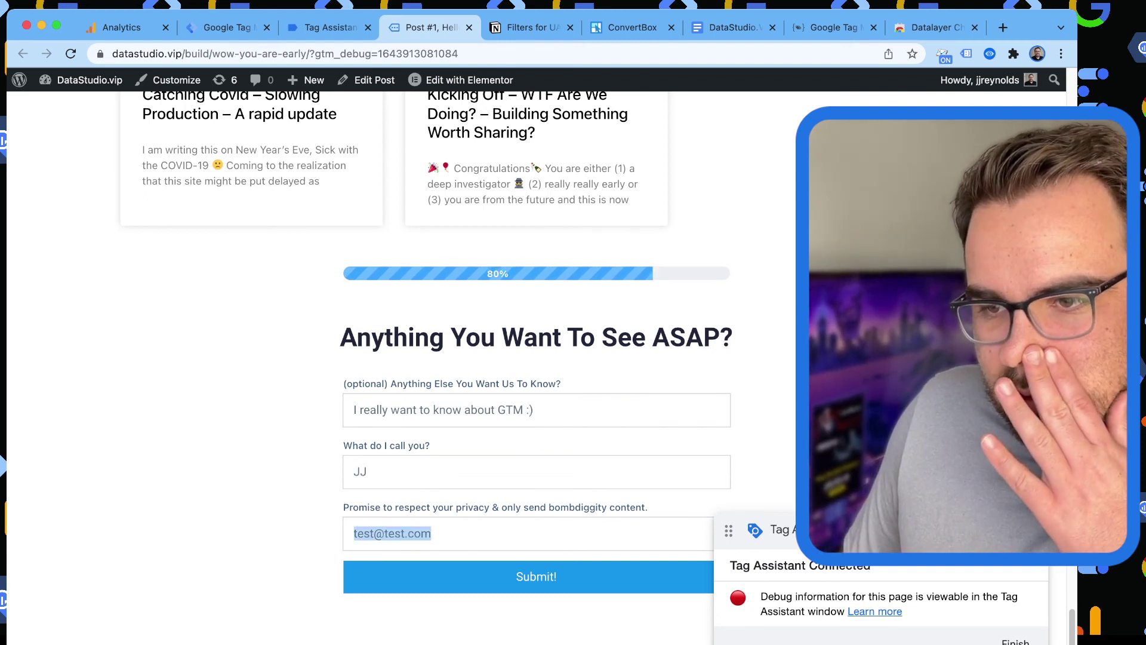
pyautogui.press('Return')
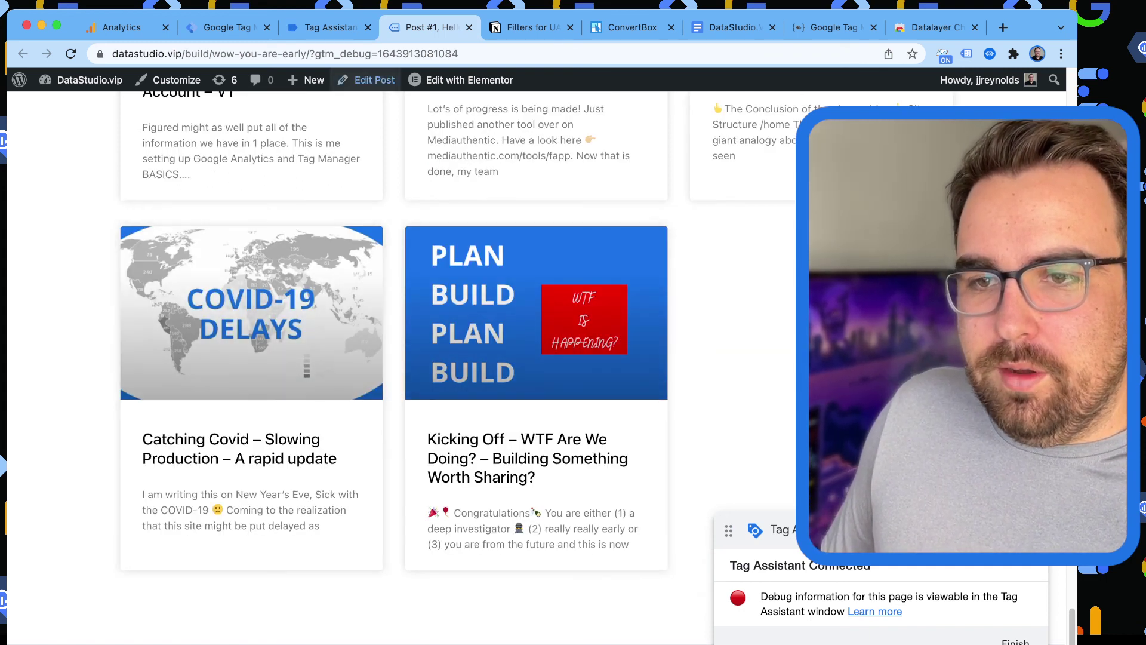
pyautogui.hotkey('ctrl', 'shift', 'Tab')
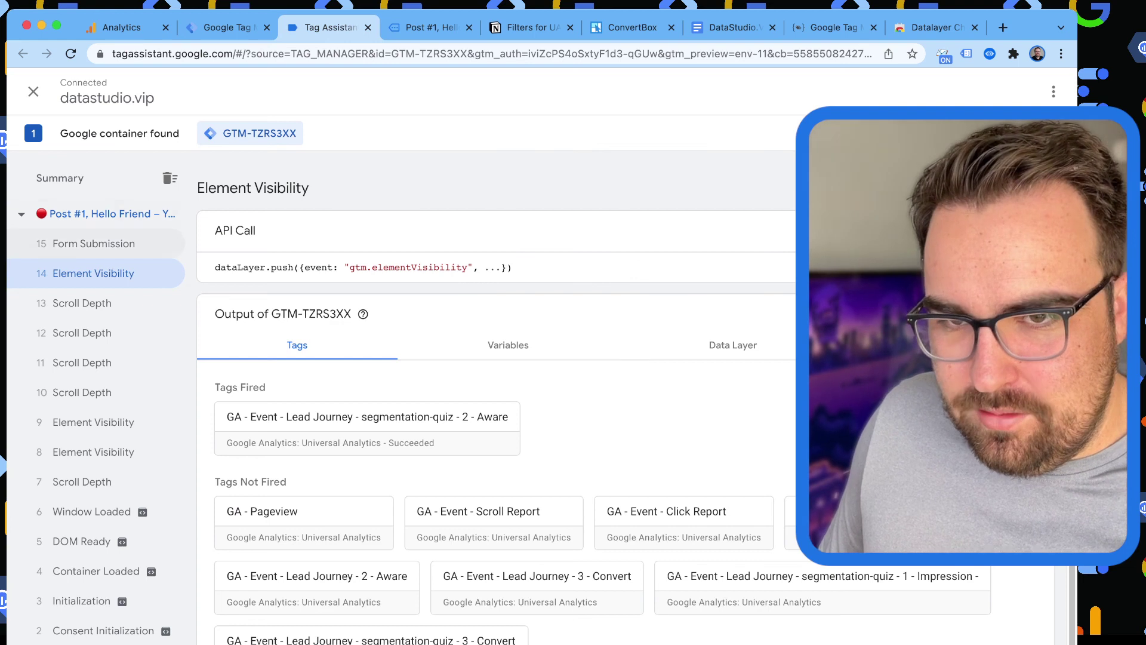
# Check the Form Submission event's formtype 'Segmentation' against ConvertBox's form submission script.
pyautogui.click(94, 243)
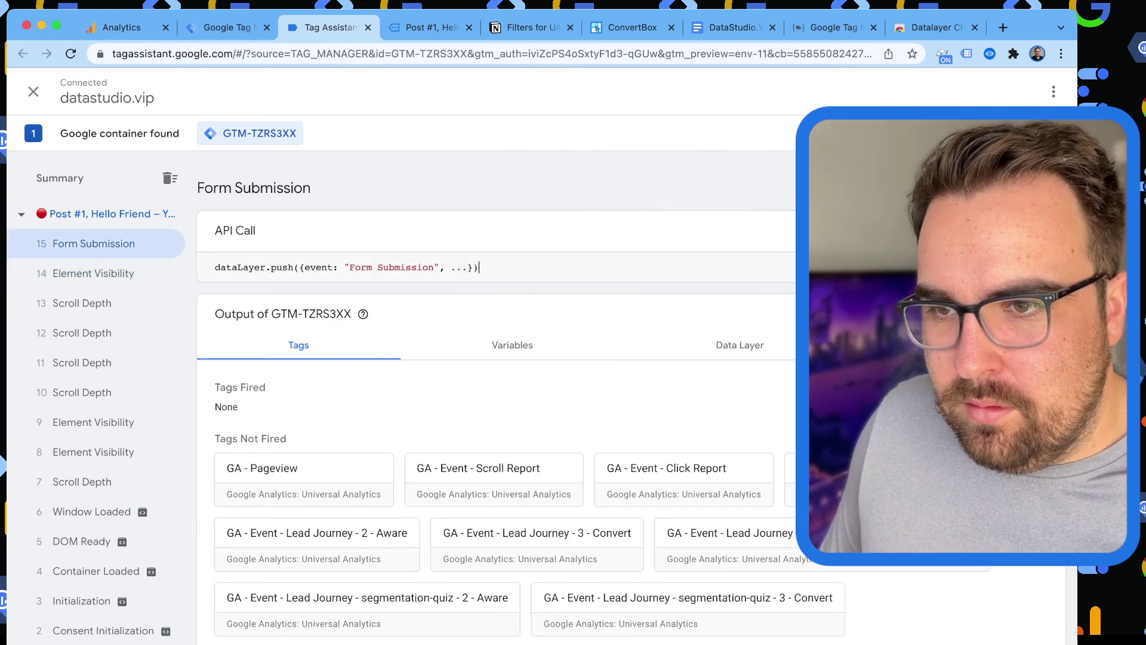
pyautogui.doubleClick(545, 268)
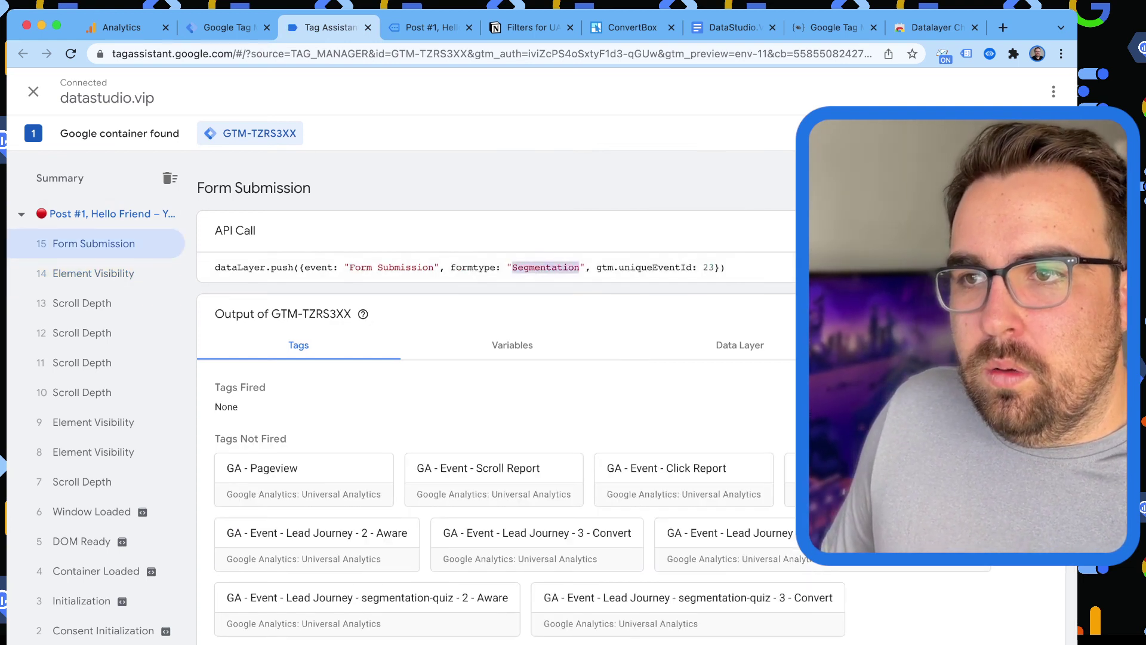
pyautogui.click(632, 28)
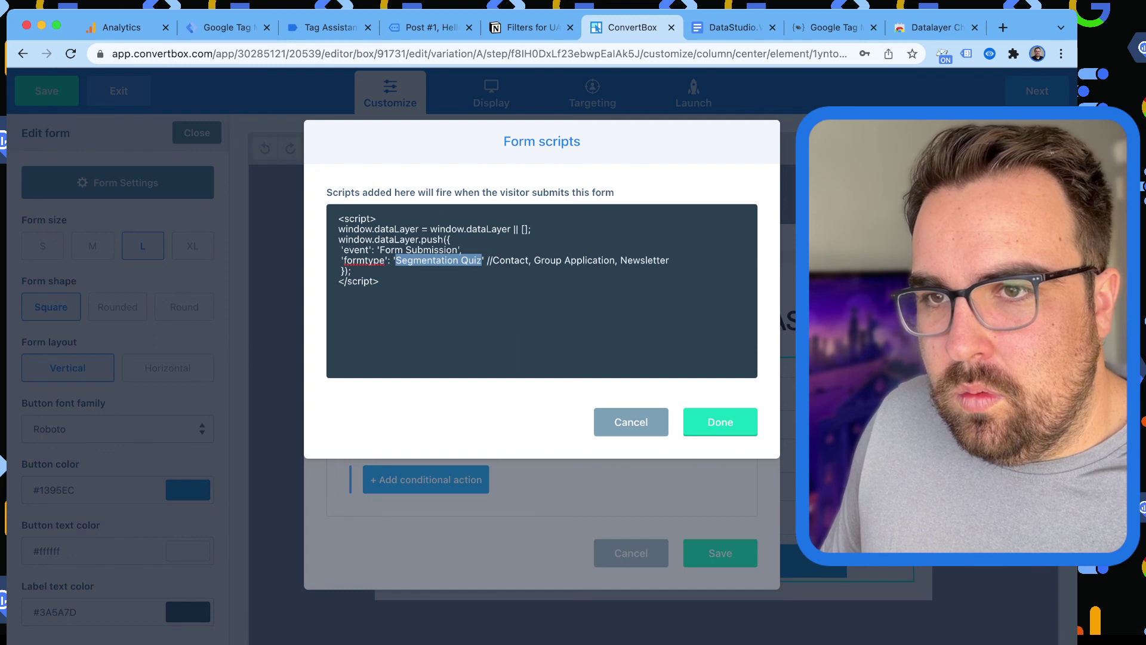
# Save the ConvertBox form script settings and return to the ConvertBox dashboard.
pyautogui.click(720, 422)
pyautogui.click(720, 553)
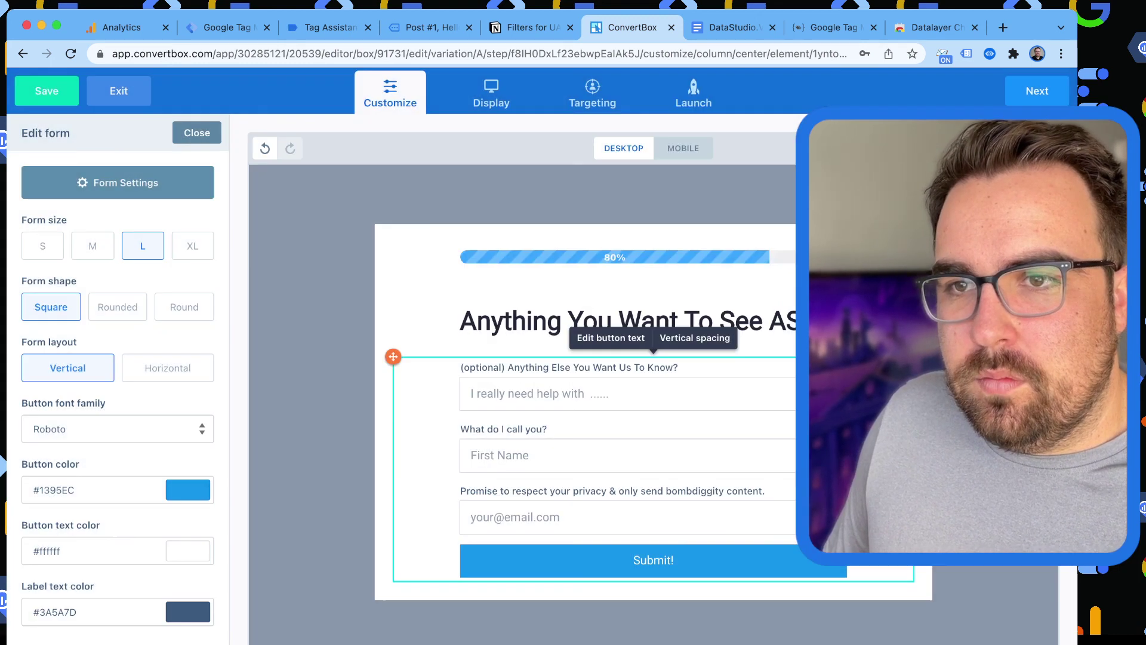
pyautogui.click(46, 90)
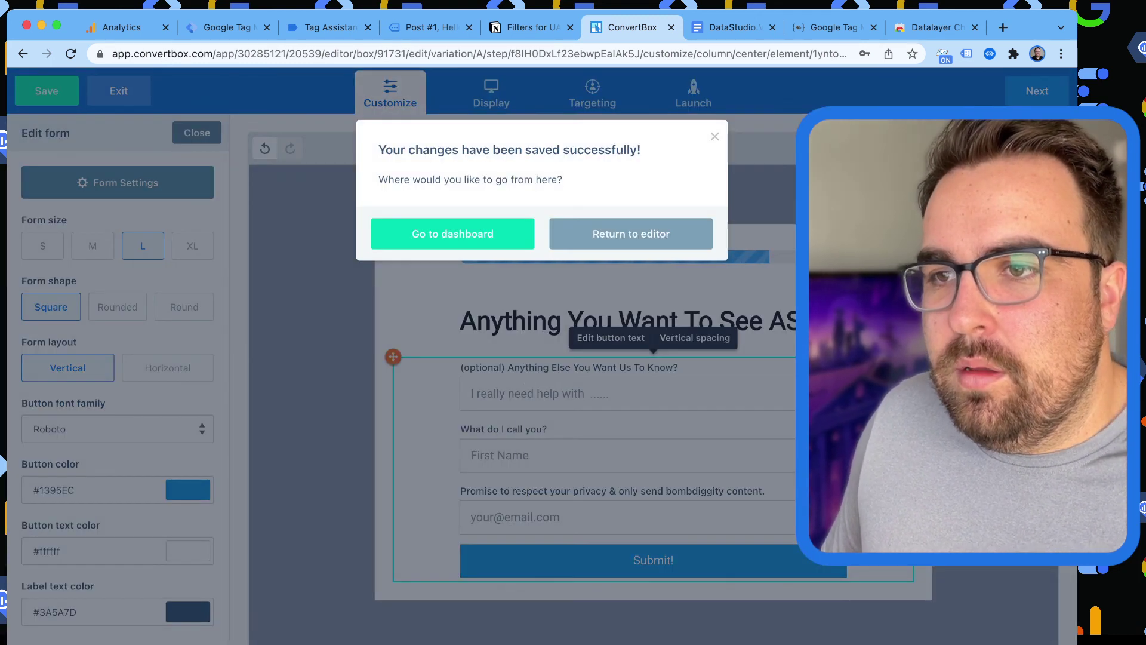
pyautogui.click(452, 234)
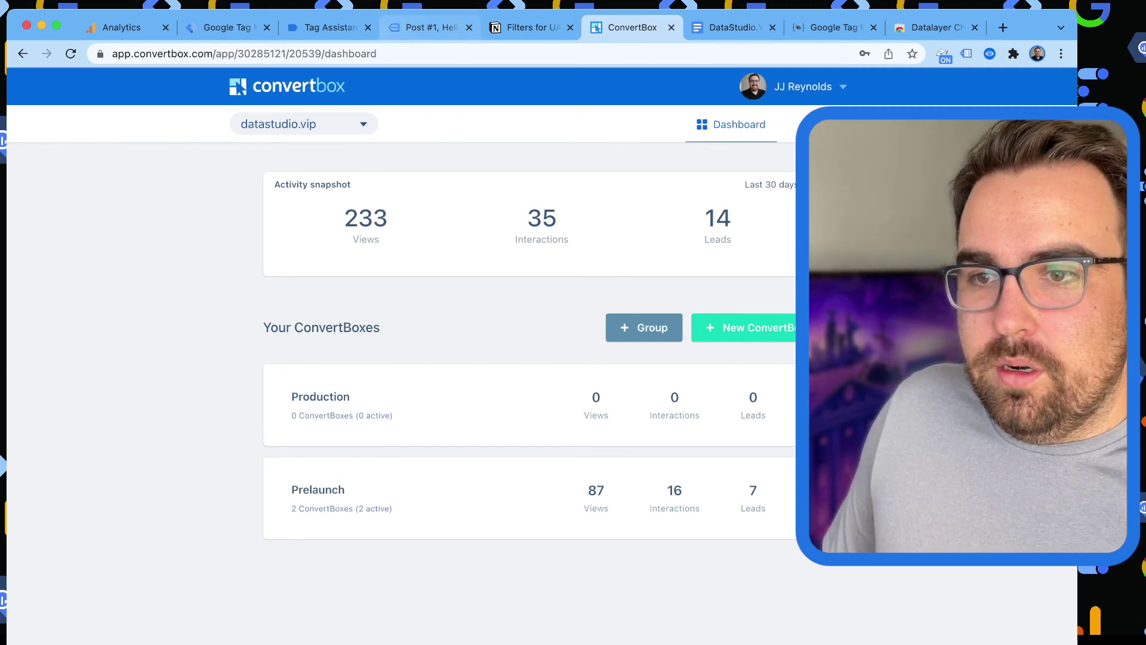
# Close the debugged blog post tab and return to Google Tag Manager's Tags list.
pyautogui.click(227, 27)
pyautogui.hotkey('ctrl', 'Tab')
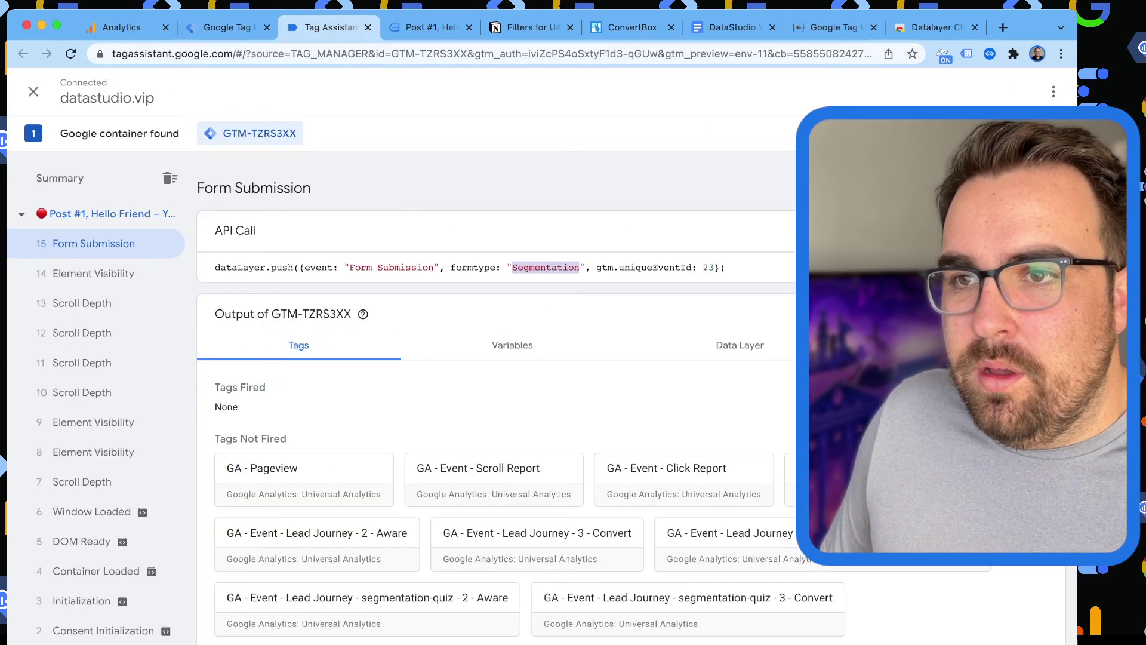
pyautogui.hotkey('ctrl', 'Tab')
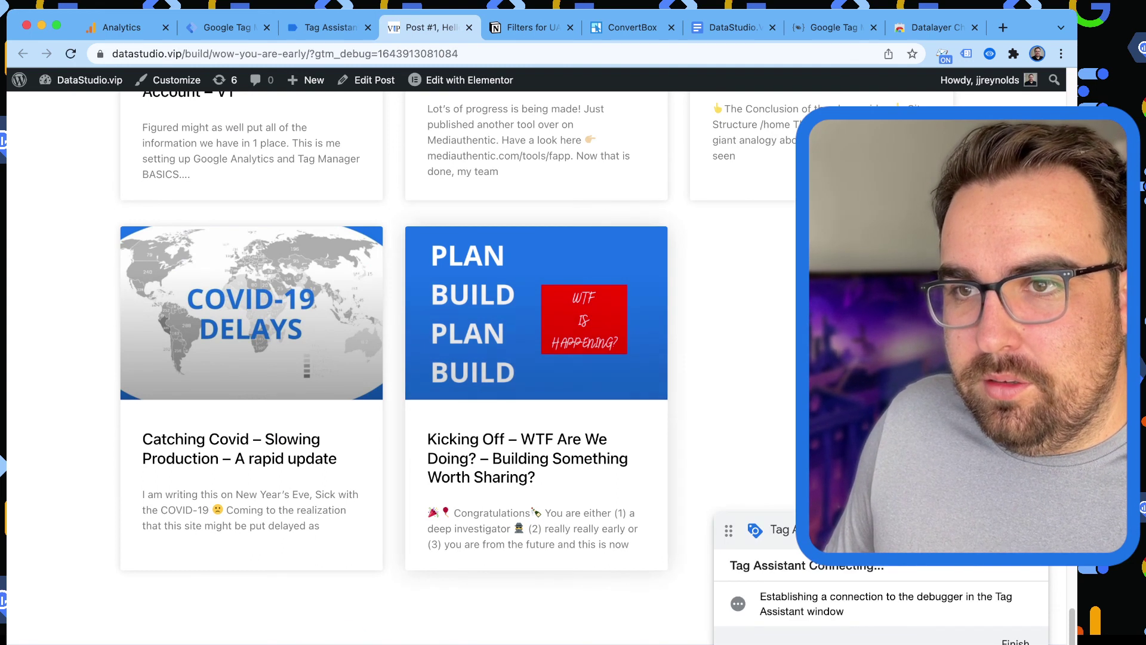
pyautogui.hotkey('ctrl', 'w')
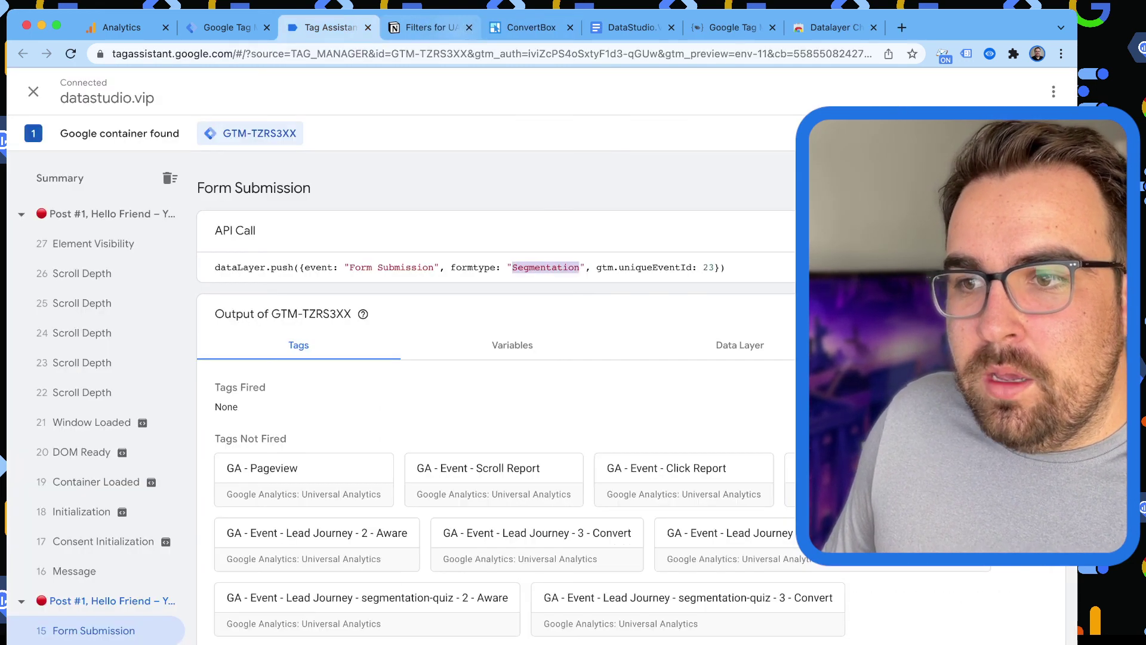
pyautogui.hotkey('ctrl', 'shift', 'Tab')
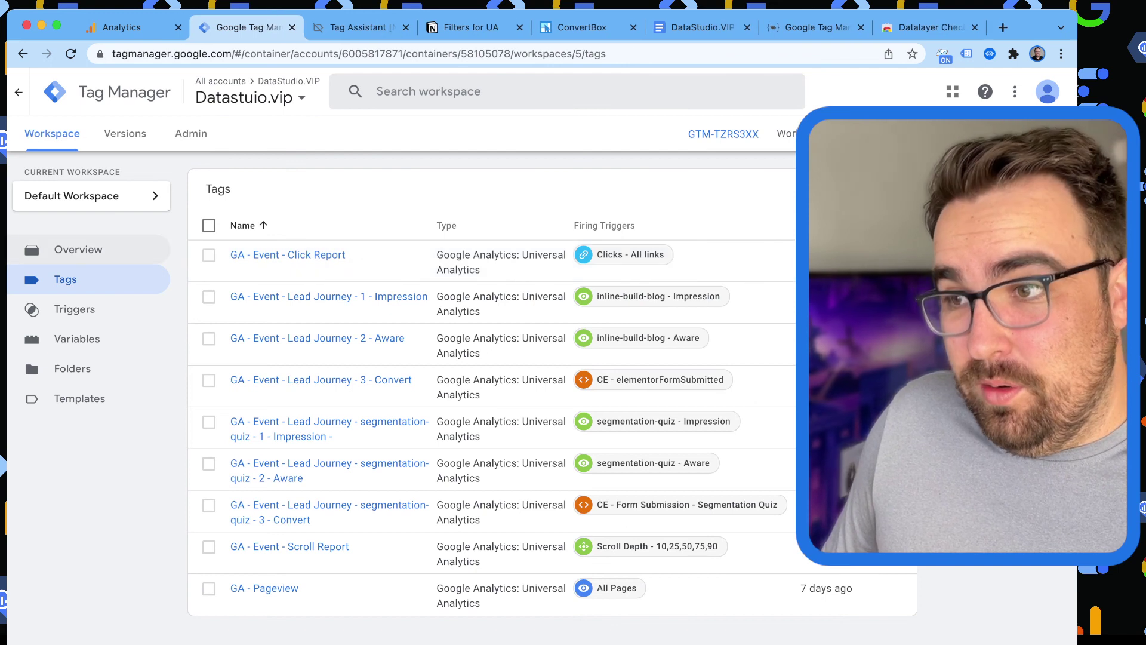
# Review the 1 modified and 10 added items in Workspace Changes, then start submitting them.
pyautogui.click(78, 249)
pyautogui.scroll(-5, 538, 358)
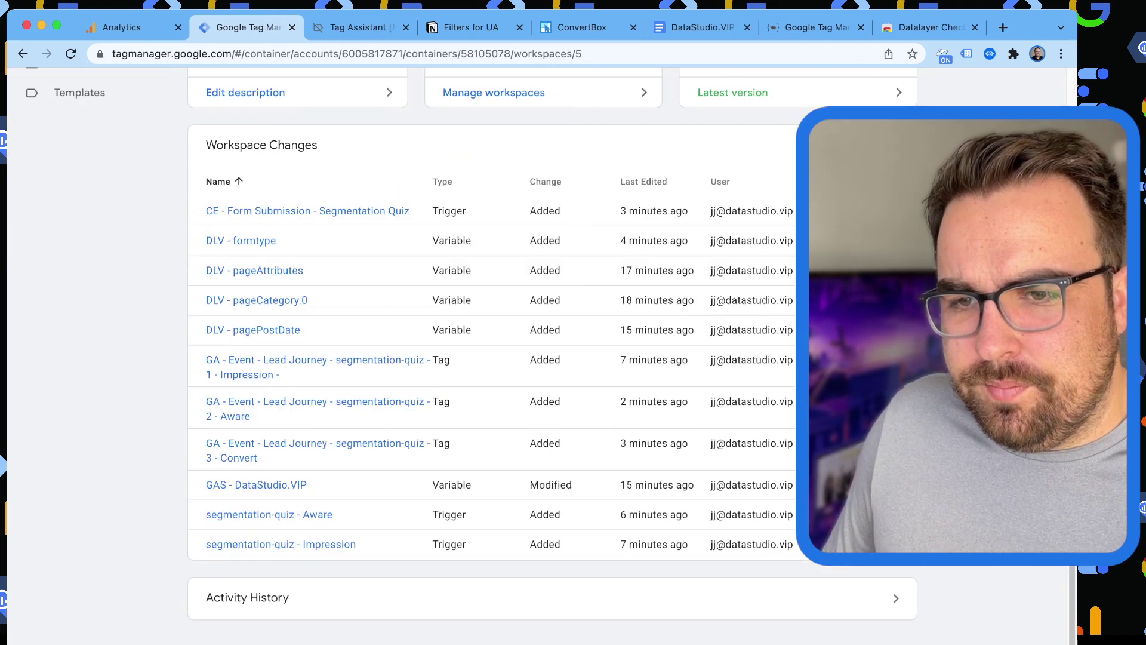
pyautogui.scroll(1, 268, 444)
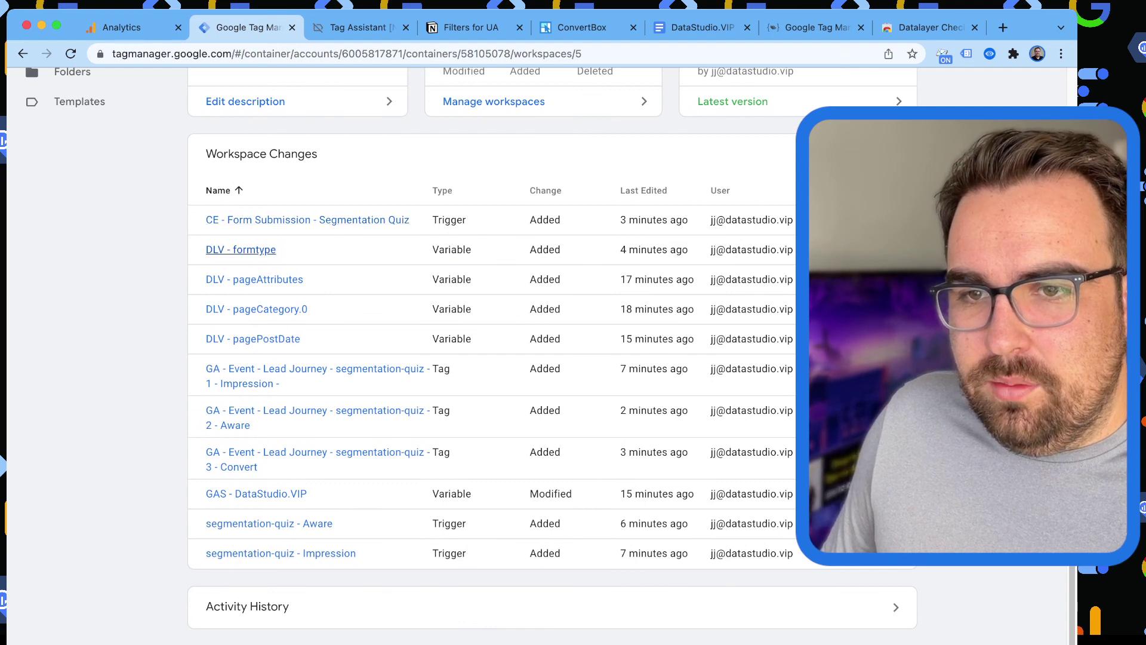
pyautogui.scroll(5, 253, 338)
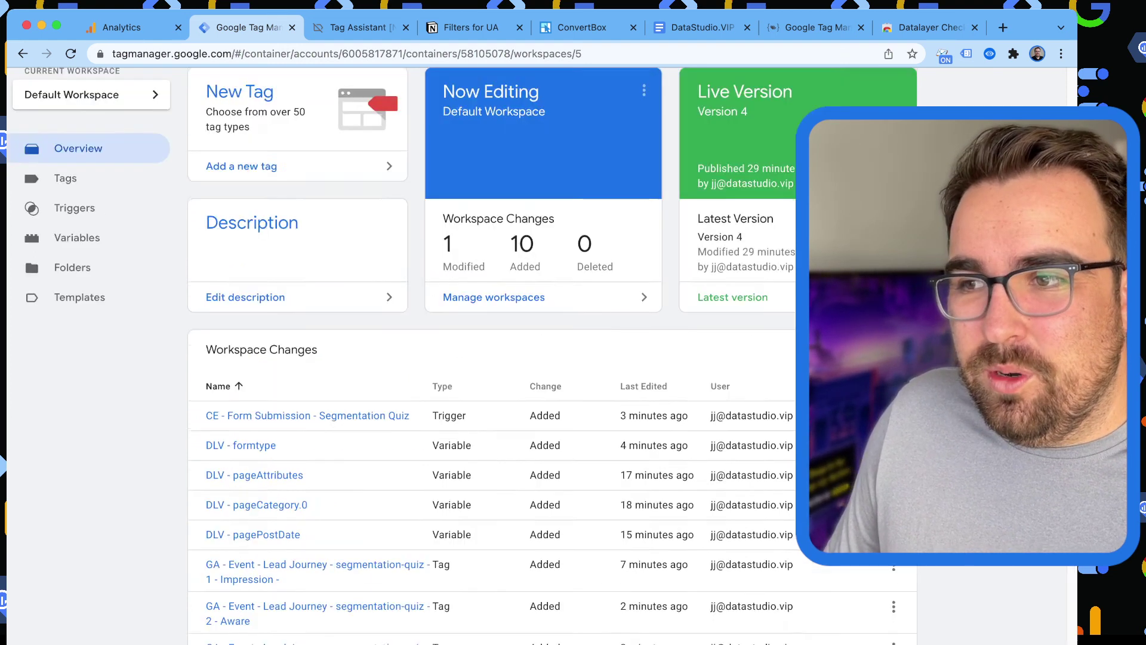
pyautogui.click(1036, 134)
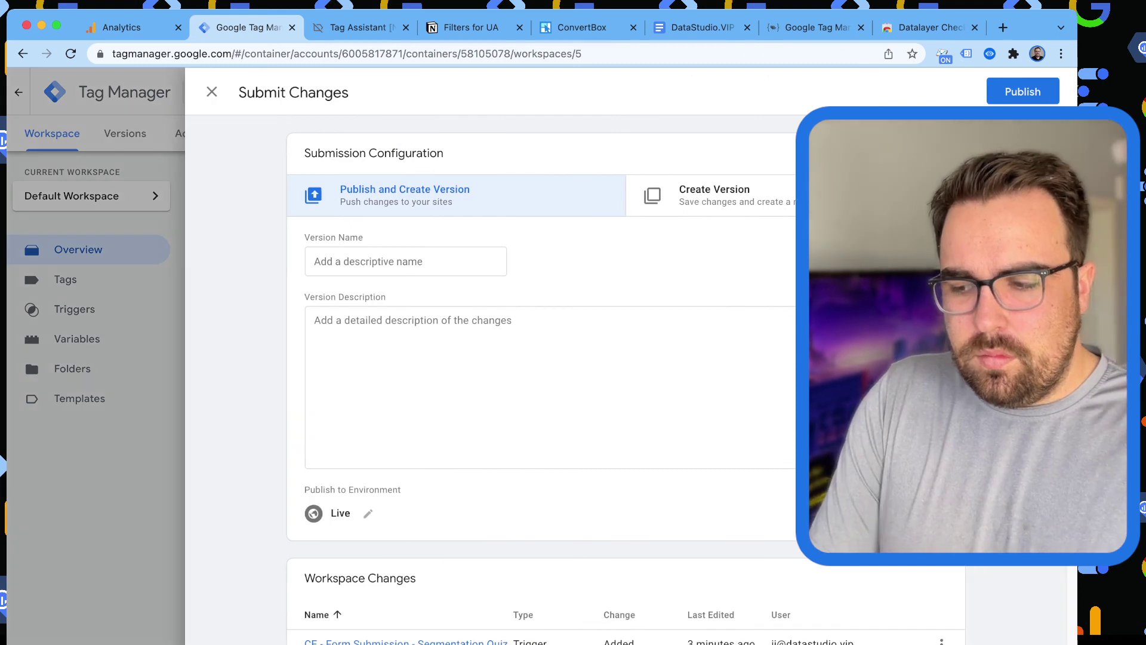
# Publish the container as version 'Segmentation Quiz & Blog Info LIVE :)'.
pyautogui.write('S')
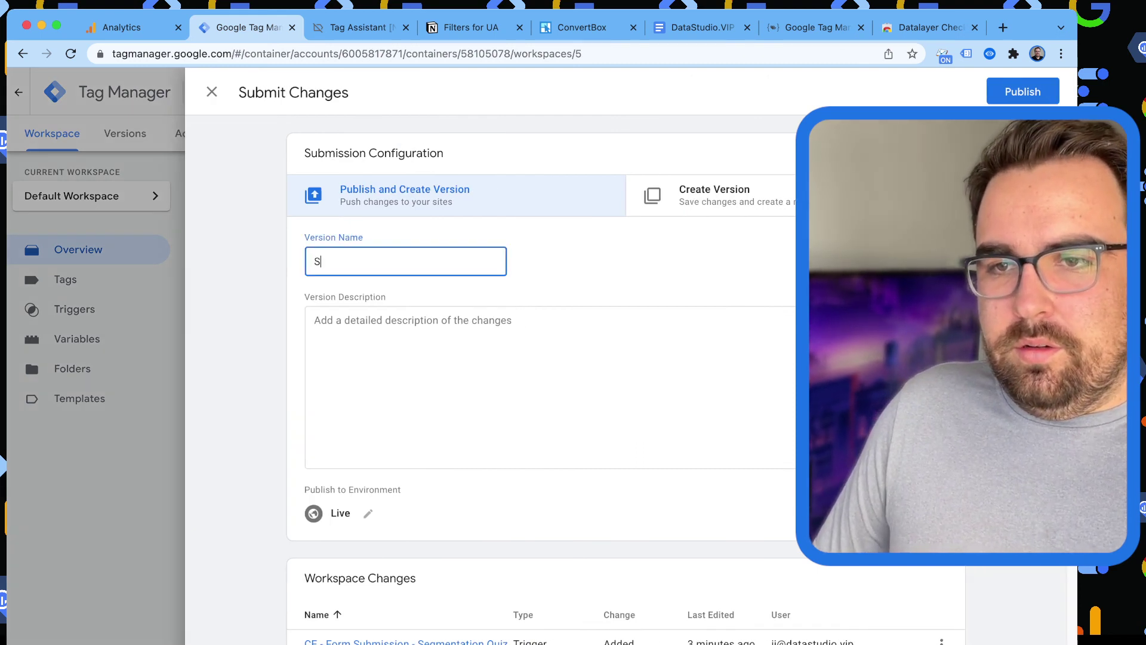
pyautogui.write('egmentation Quiz')
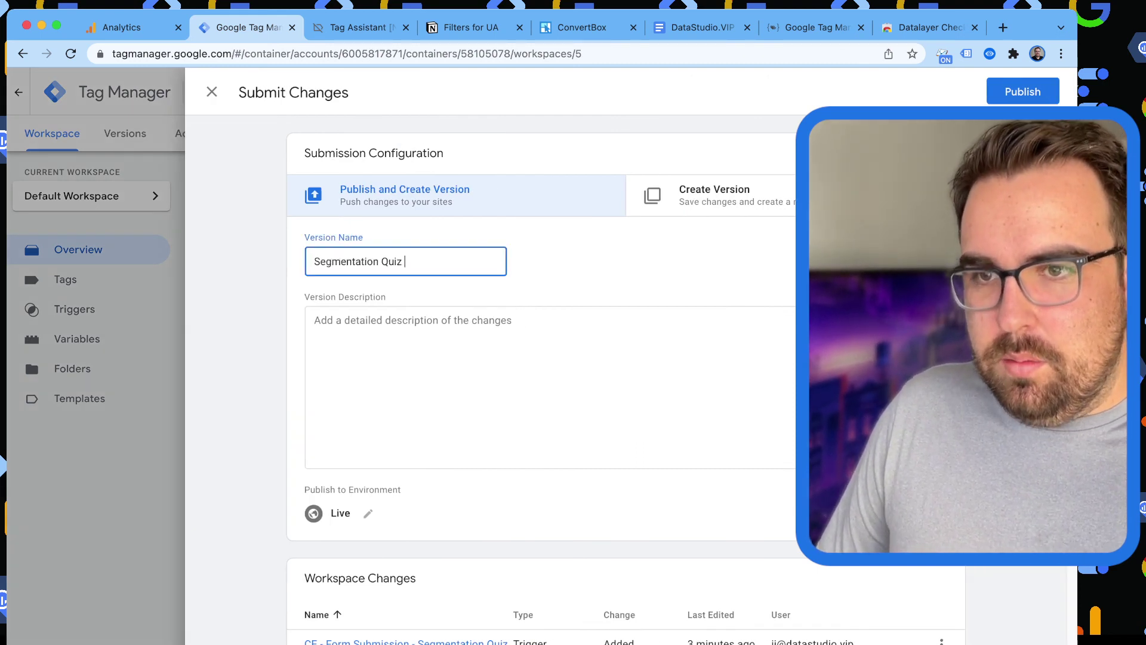
pyautogui.write(' & Blog ')
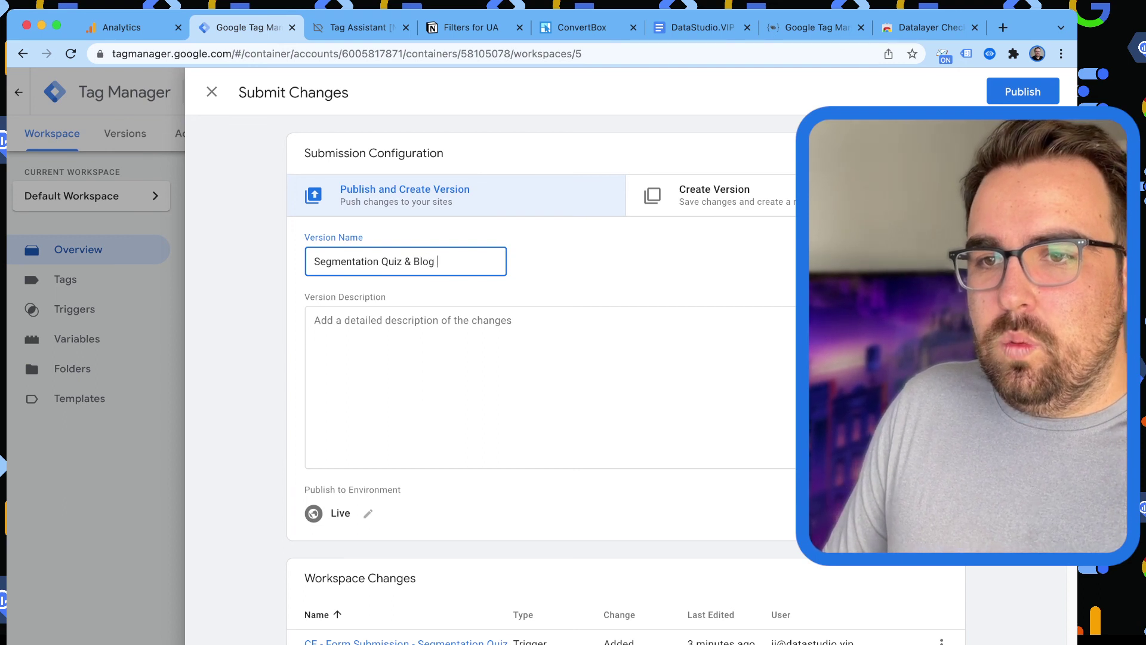
pyautogui.write('Info LIVE :)')
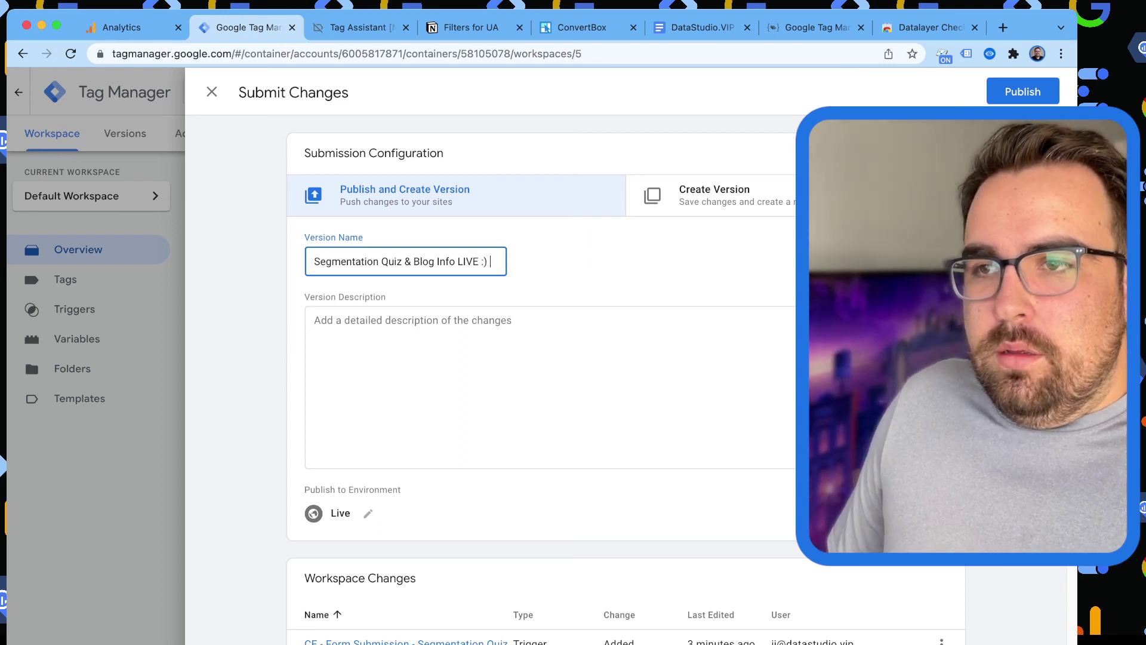
pyautogui.click(1023, 92)
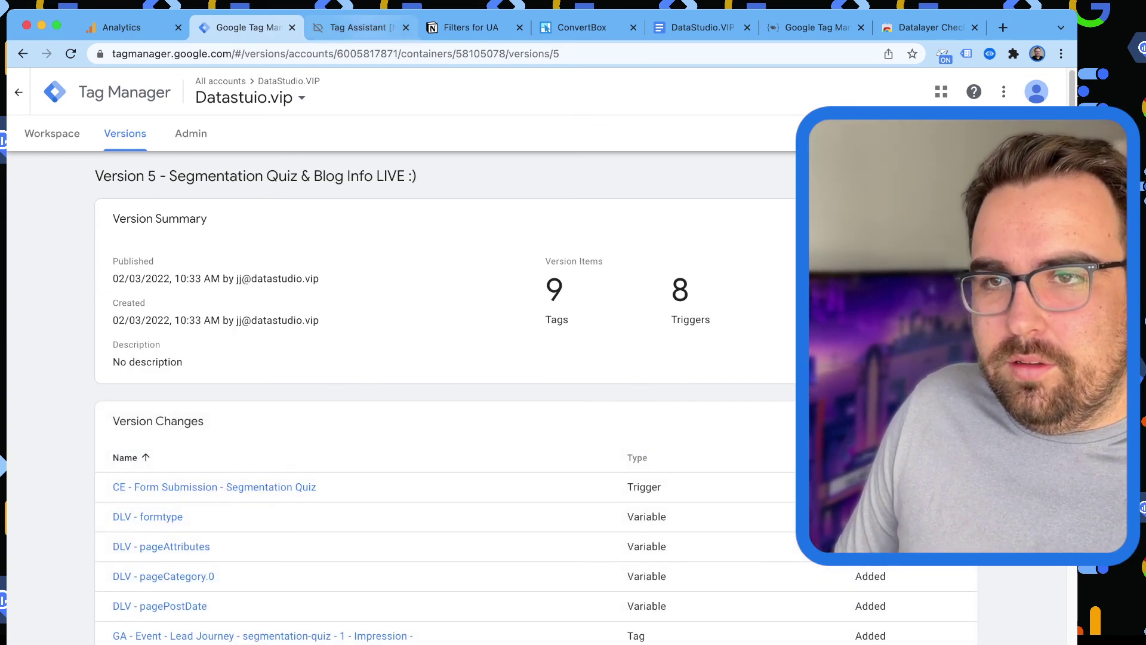
pyautogui.hotkey('ctrl', 'Tab')
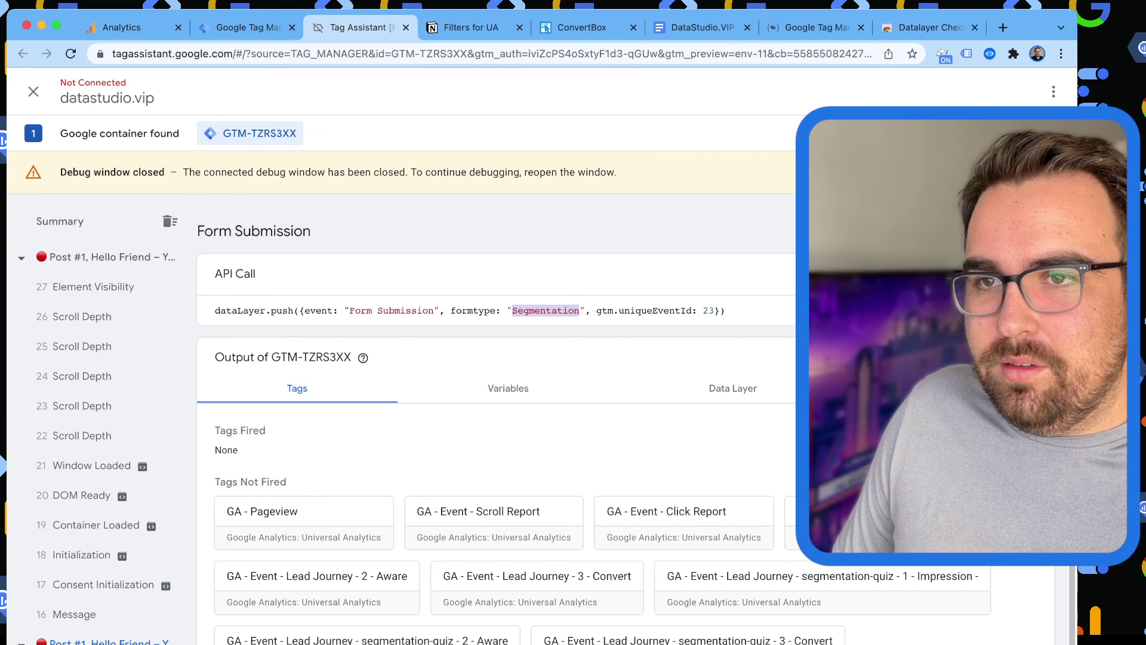
pyautogui.click(406, 27)
# Strike through the Custom Dimensions task in the plan document.
pyautogui.click(406, 27)
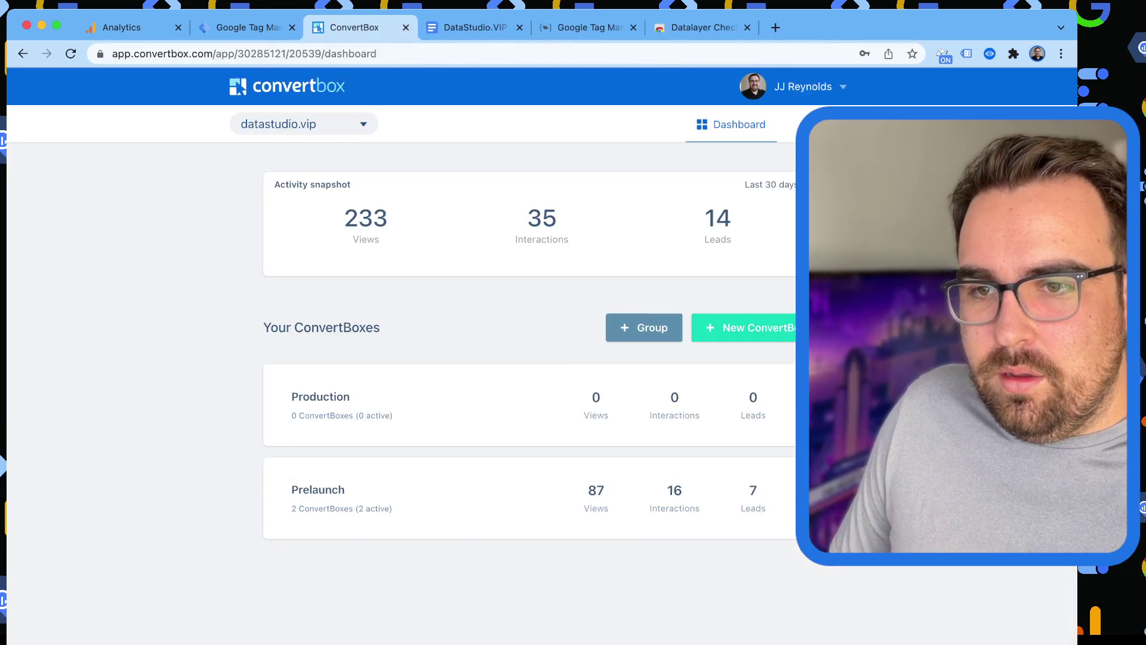
pyautogui.hotkey('ctrl', 'Tab')
pyautogui.click(483, 431)
pyautogui.moveTo(596, 417); pyautogui.dragTo(300, 417)
pyautogui.press('super+shift+x')
# Strike through the Convertbox Segmentation task, leaving the /Quiz item unstruck.
pyautogui.doubleClick(458, 431)
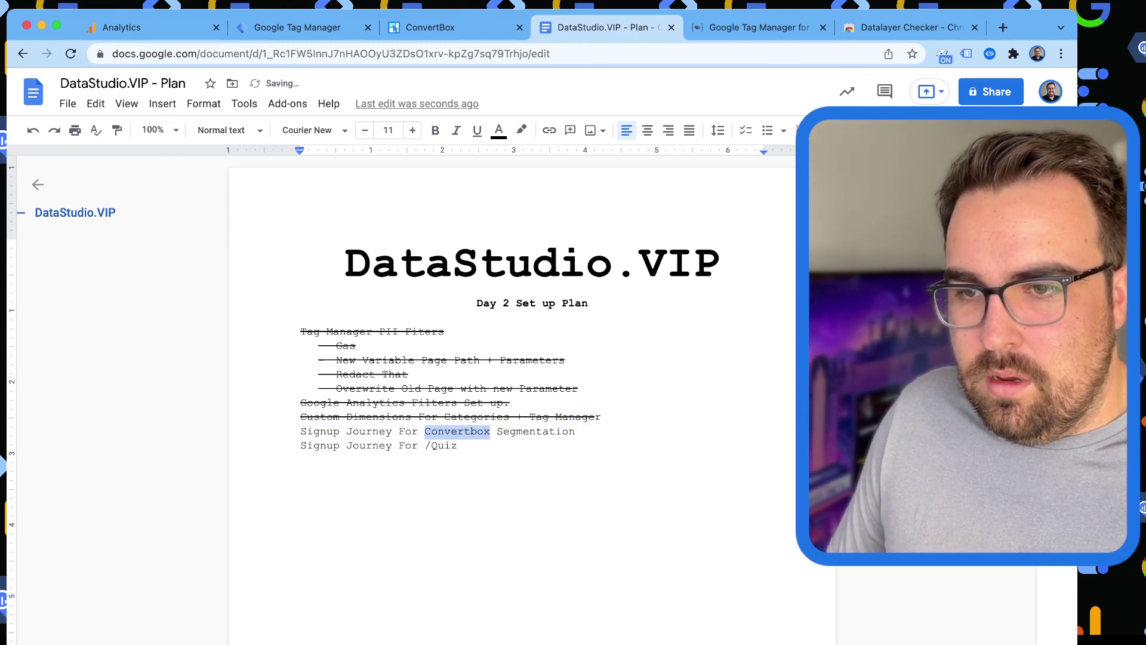
pyautogui.doubleClick(458, 431)
pyautogui.click(582, 431)
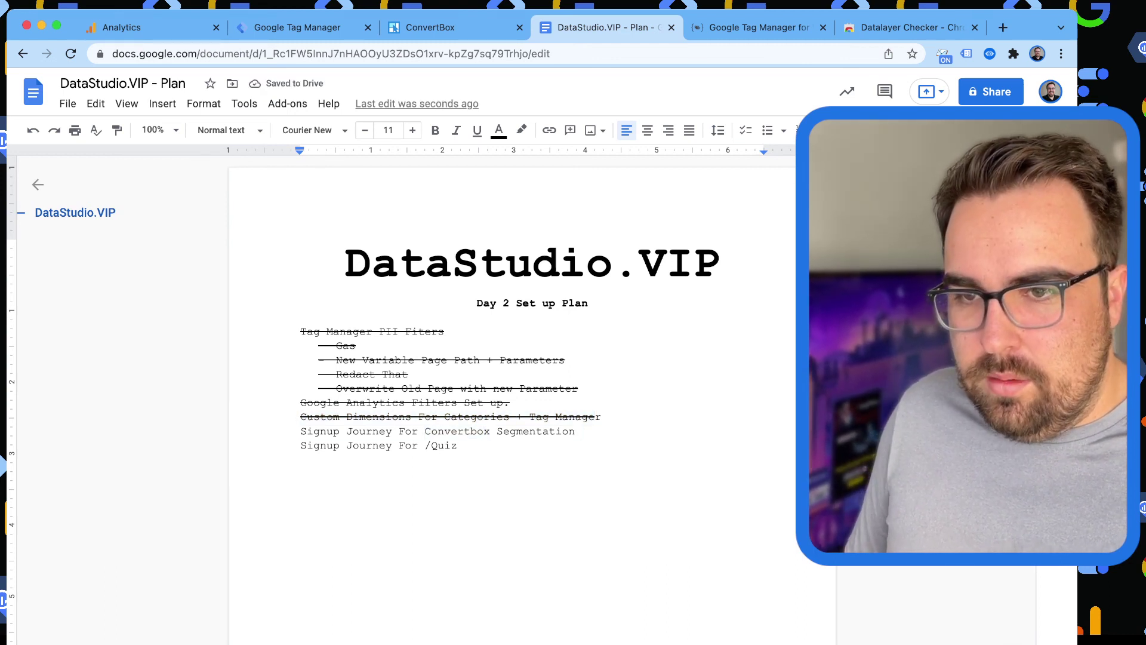
pyautogui.hotkey('shift', 'Home')
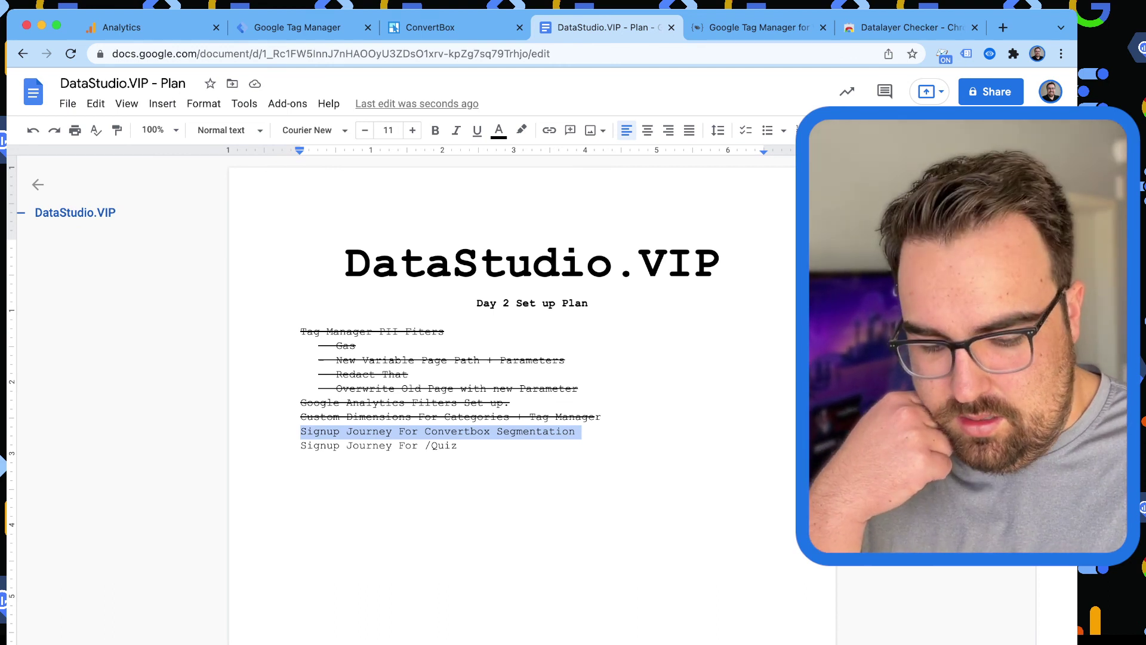
pyautogui.press('super+shift+x')
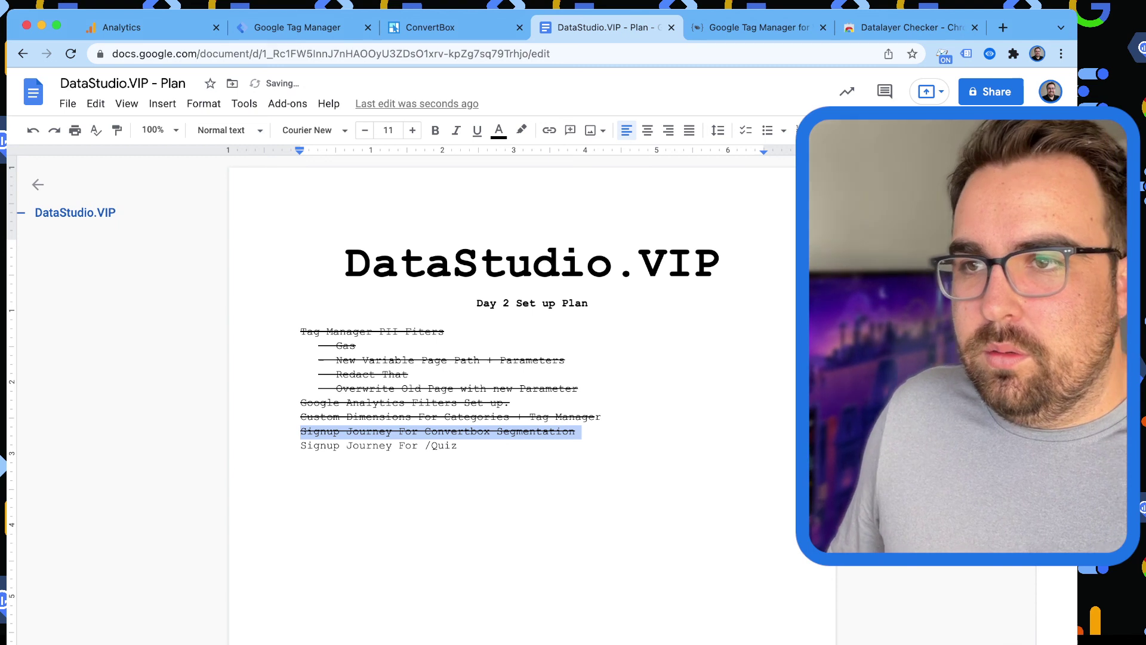
pyautogui.click(457, 445)
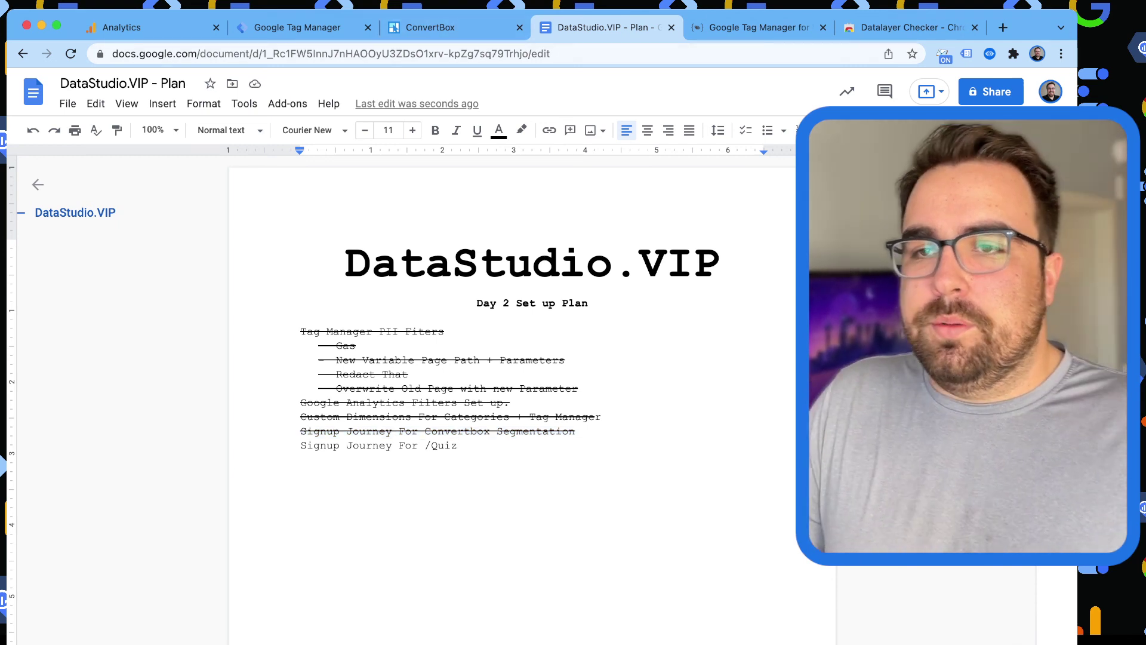
# Load datastudio.vip/quiz in a new tab and select its address.
pyautogui.press('super+t')
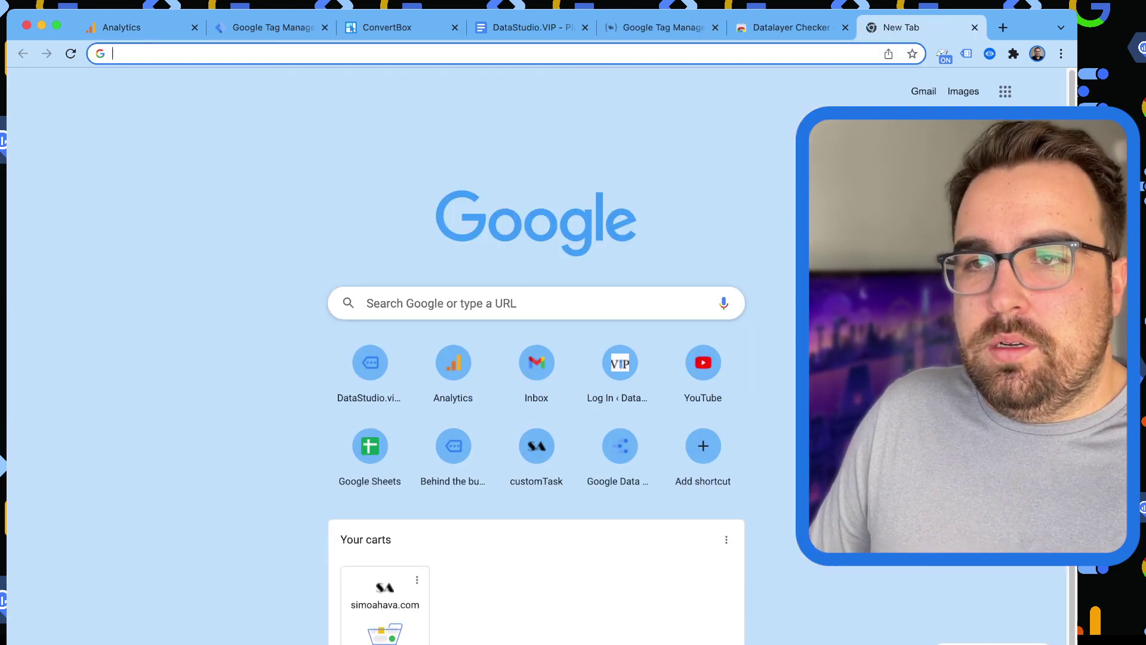
pyautogui.write('data')
pyautogui.press('BackSpace')
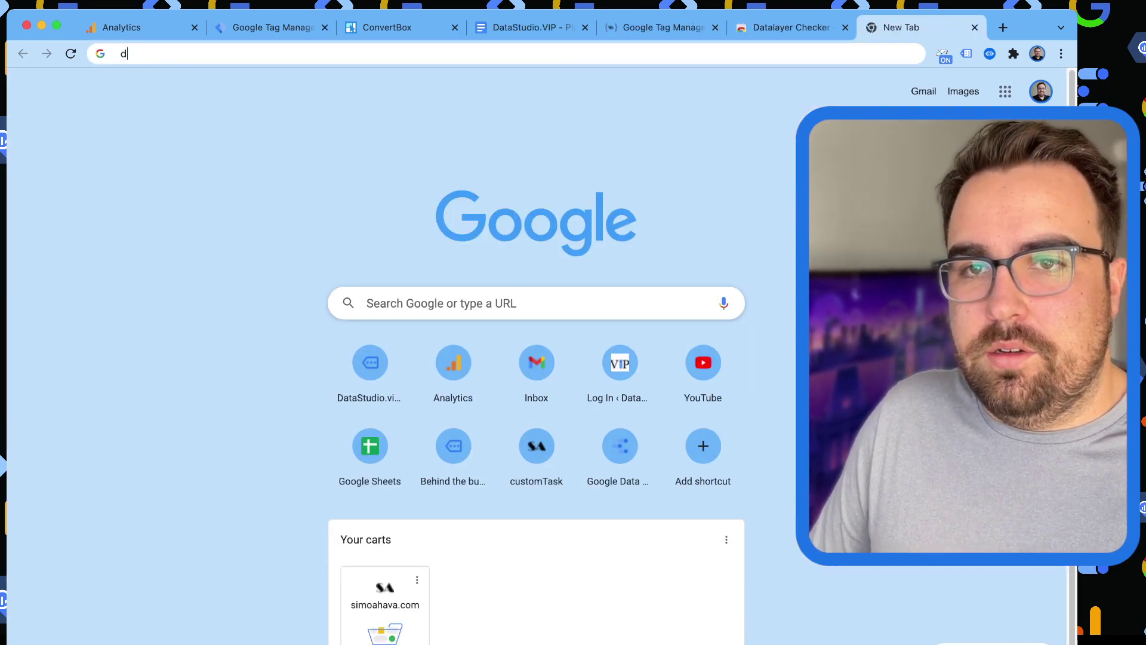
pyautogui.write('atastudiov')
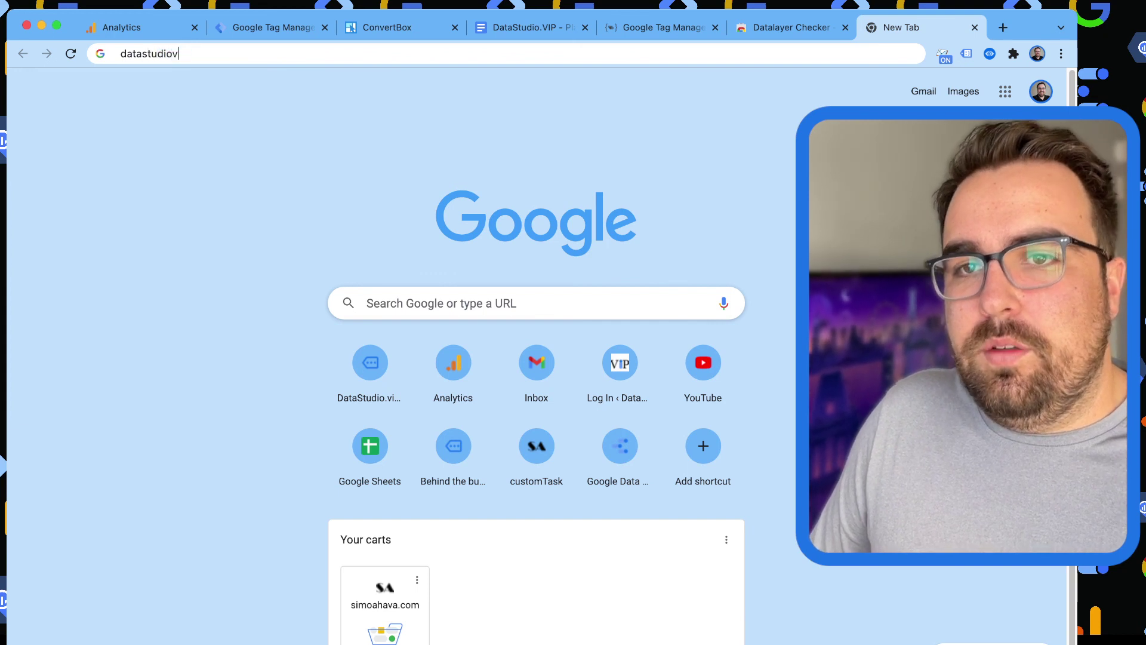
pyautogui.press('BackSpace')
pyautogui.write('.vip/quiz')
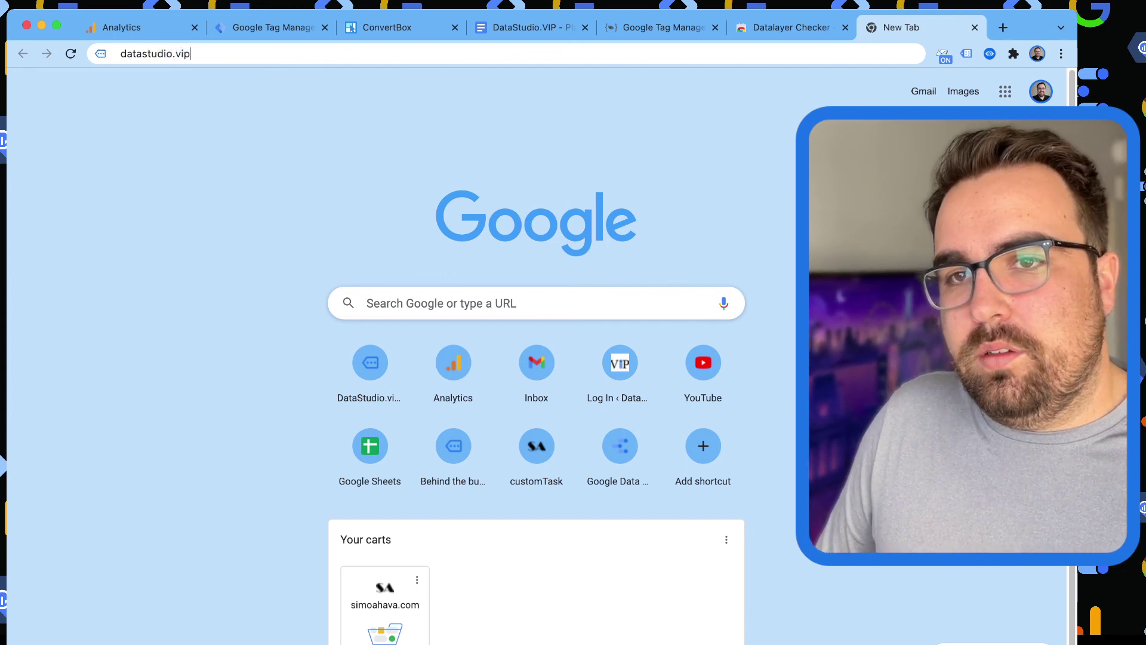
pyautogui.press('Return')
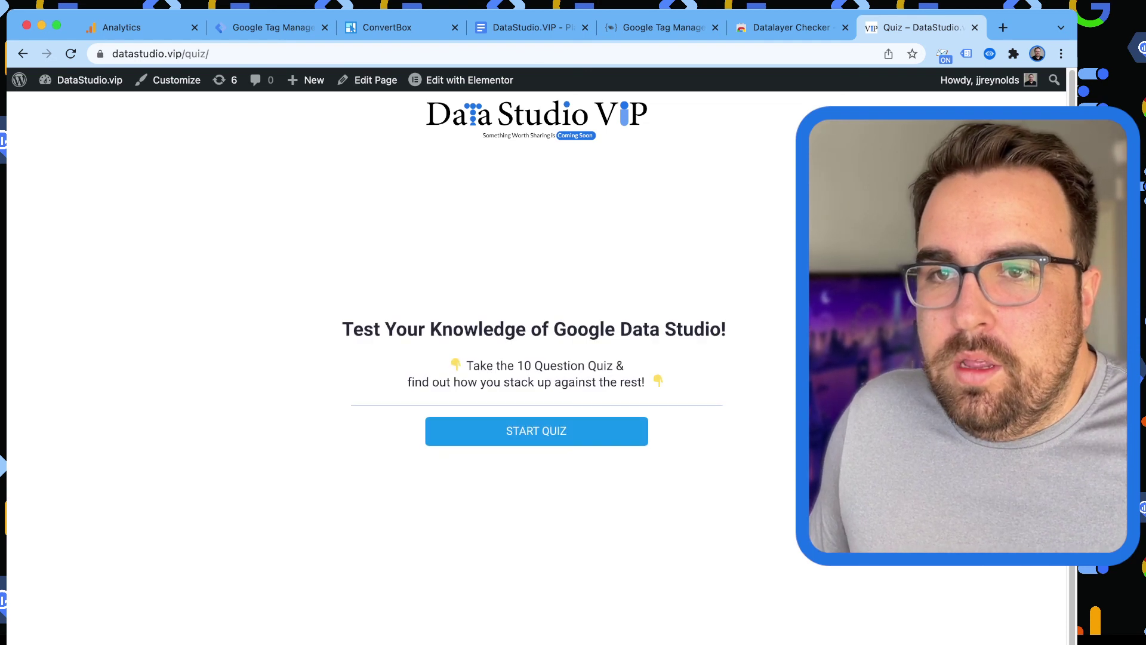
pyautogui.scroll(-1, 536, 358)
pyautogui.press('super+l')
pyautogui.press('super+c')
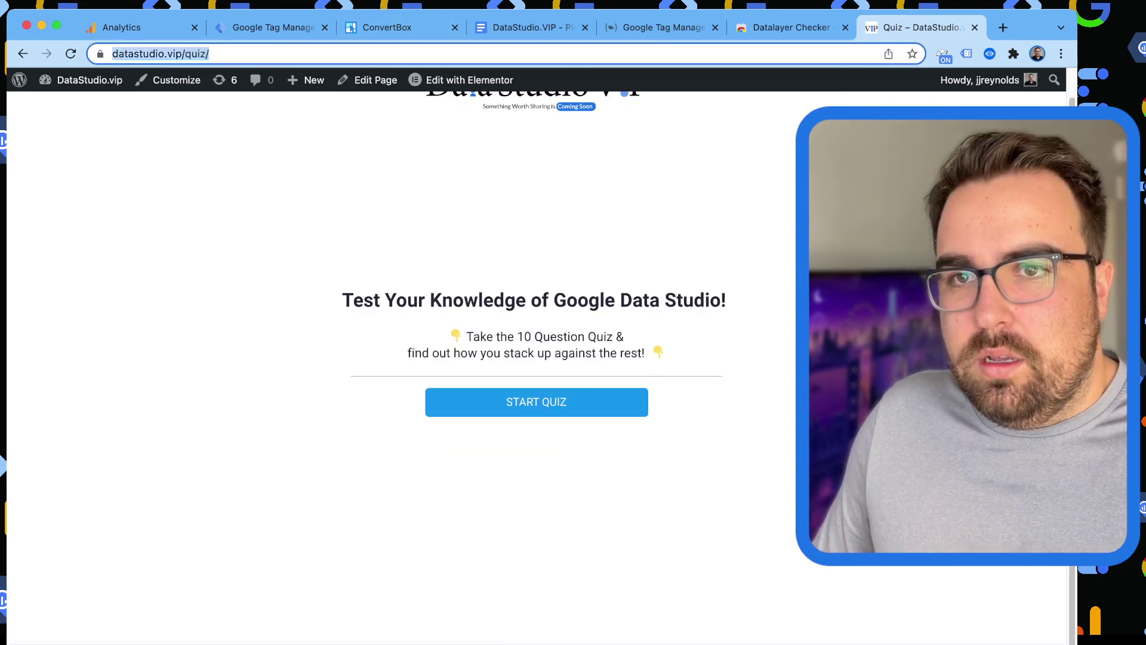
pyautogui.press('super+2')
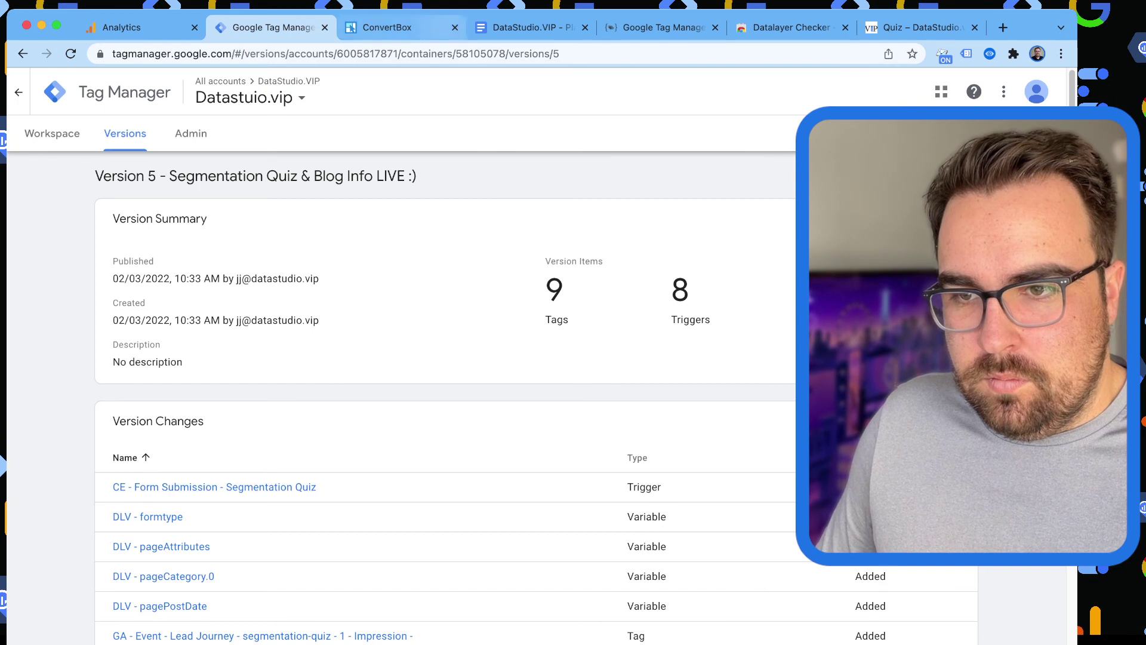
pyautogui.press('super+4')
pyautogui.hotkey('shift', 'Left')
pyautogui.hotkey('shift', 'Left')
pyautogui.hotkey('shift', 'Left')
pyautogui.hotkey('shift', 'Left')
pyautogui.hotkey('shift', 'Left')
pyautogui.hotkey('shift', 'Left')
pyautogui.hotkey('shift', 'Left')
pyautogui.hotkey('shift', 'Left')
pyautogui.hotkey('shift', 'Left')
pyautogui.hotkey('shift', 'Left')
pyautogui.hotkey('shift', 'Left')
pyautogui.hotkey('shift', 'Left')
pyautogui.hotkey('shift', 'Left')
pyautogui.hotkey('shift', 'Left')
pyautogui.hotkey('shift', 'Left')
pyautogui.hotkey('shift', 'Left')
pyautogui.hotkey('shift', 'Left')
pyautogui.hotkey('shift', 'Left')
pyautogui.hotkey('shift', 'Left')
pyautogui.hotkey('shift', 'Left')
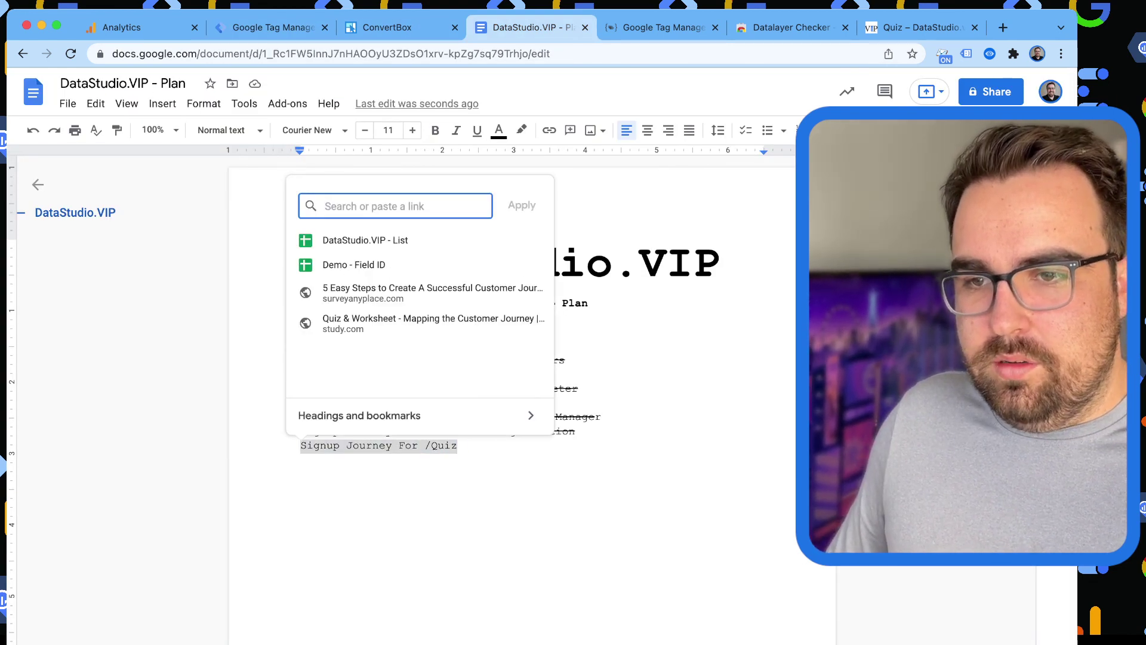
pyautogui.press('Escape')
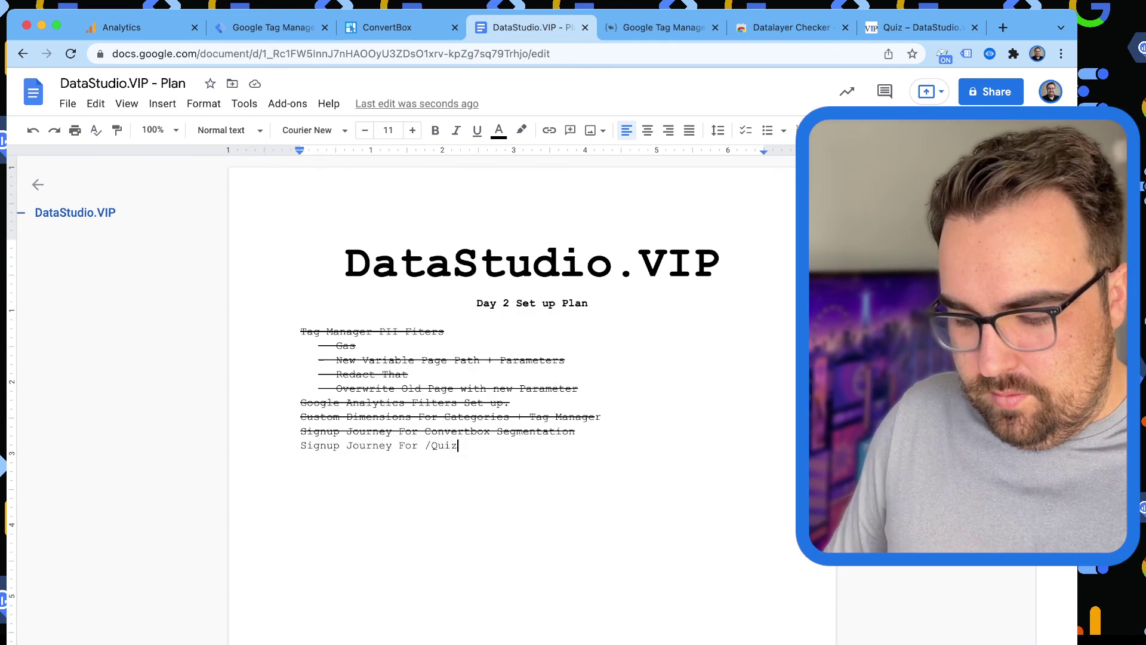
pyautogui.write('-')
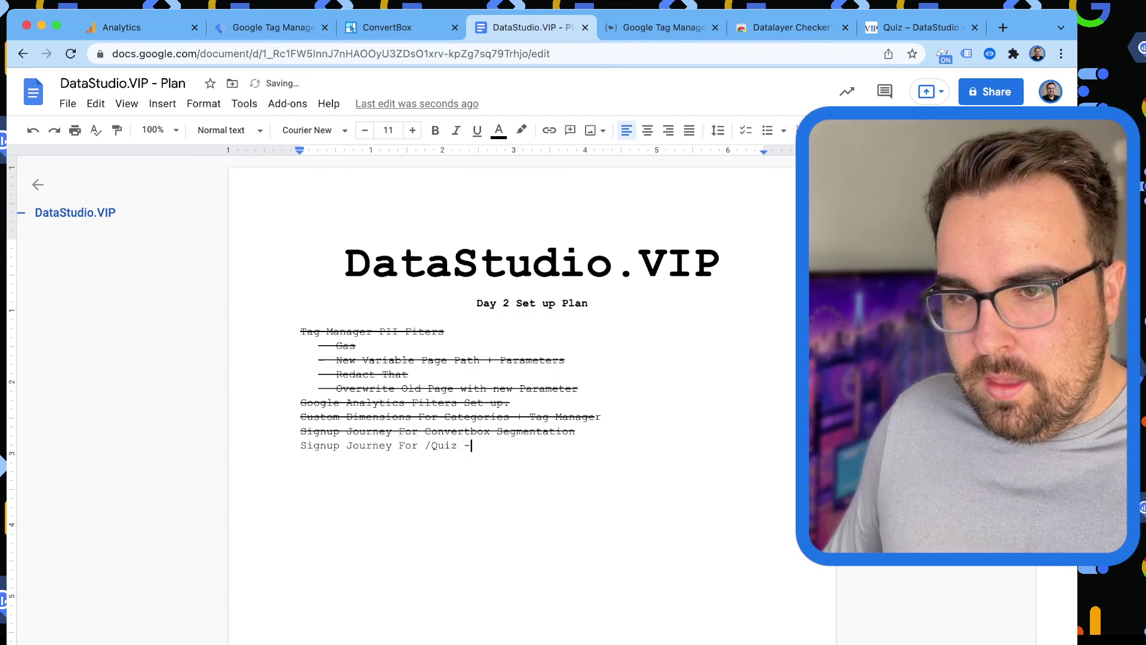
pyautogui.write('>')
pyautogui.press('super+v')
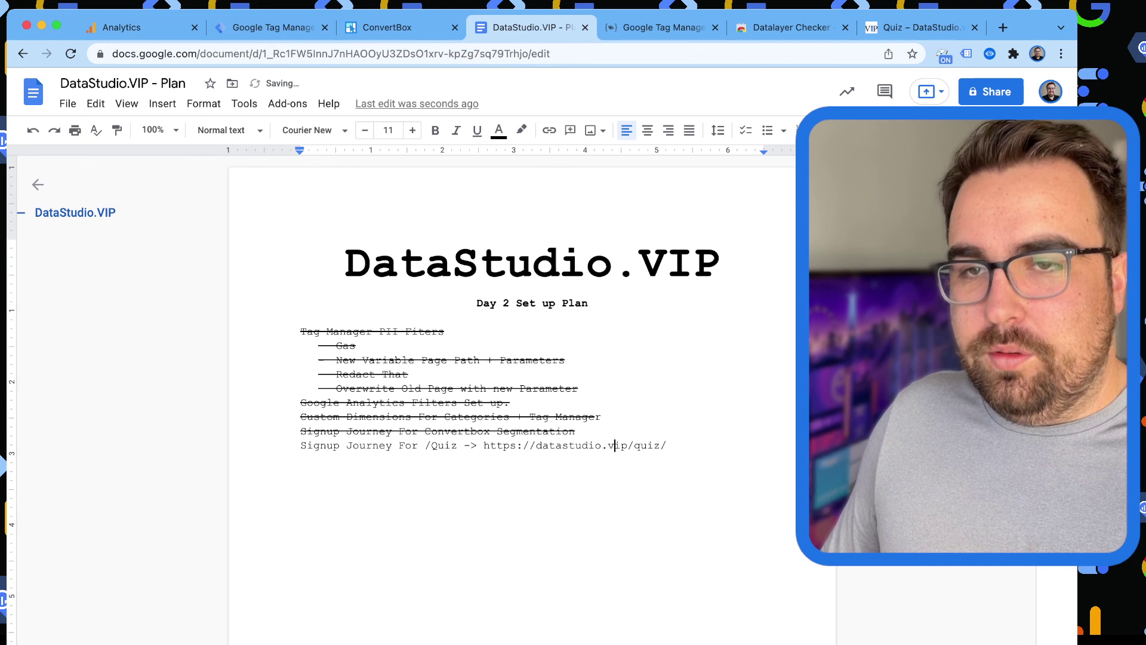